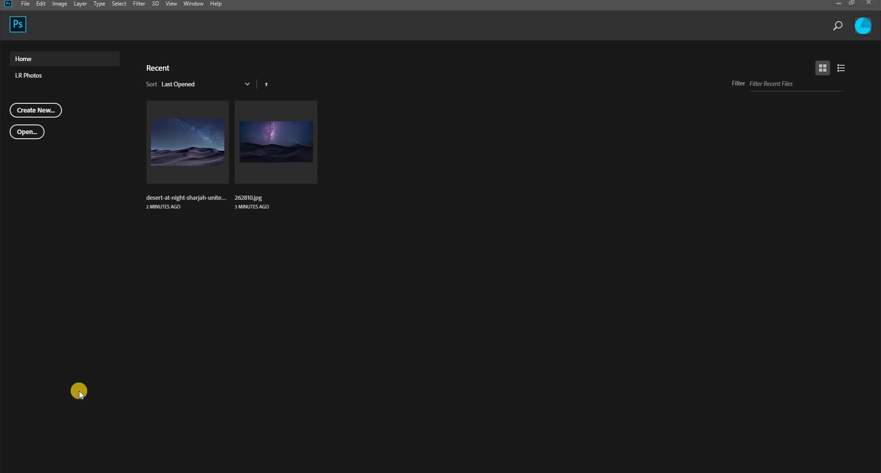
- Create a new 1600 x 1600 pixel document at 300 pixels/inch in CMYK Color, 8 bit, with a white background
left_click(54, 109)
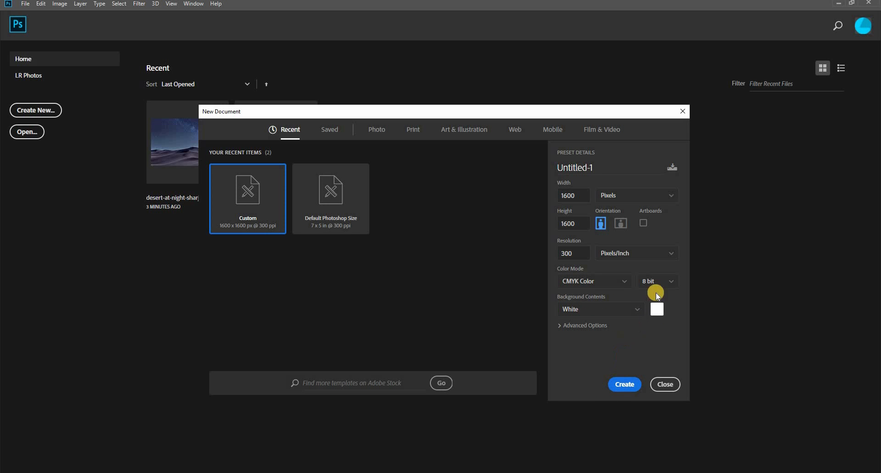
left_click(624, 385)
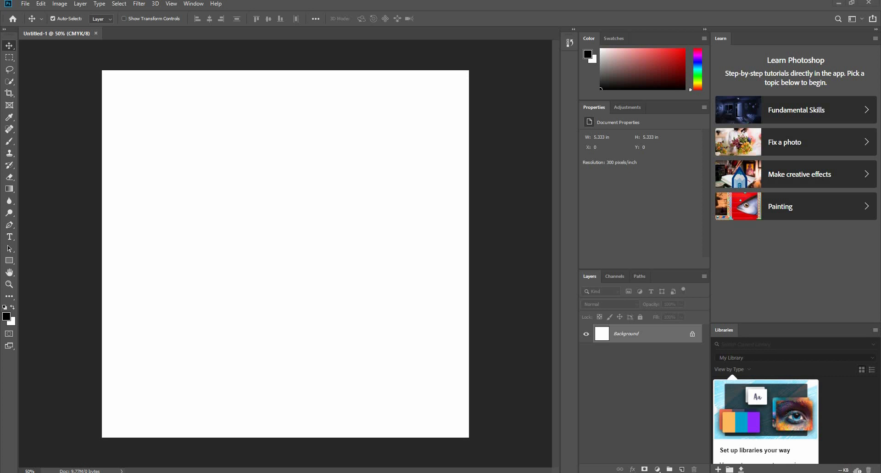
- Examine the reference picture of the brain in the desert in the Blakelon Gold MIND folder, and return to the blank canvas
left_click(280, 472)
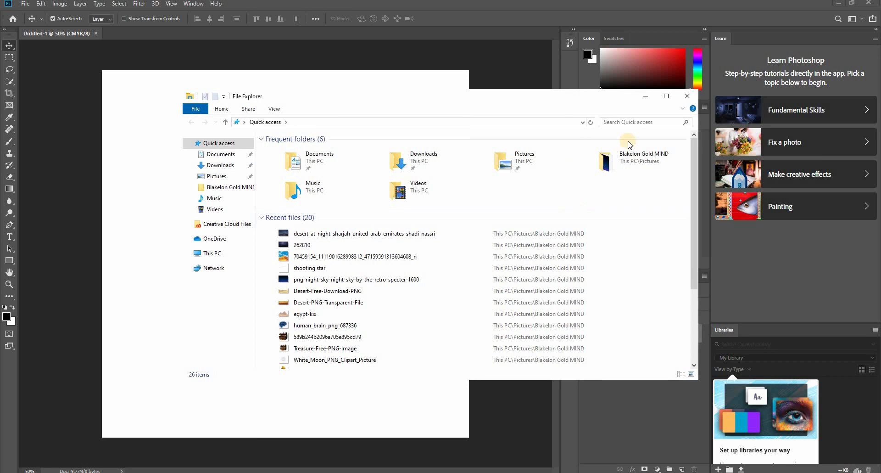
double_click(631, 168)
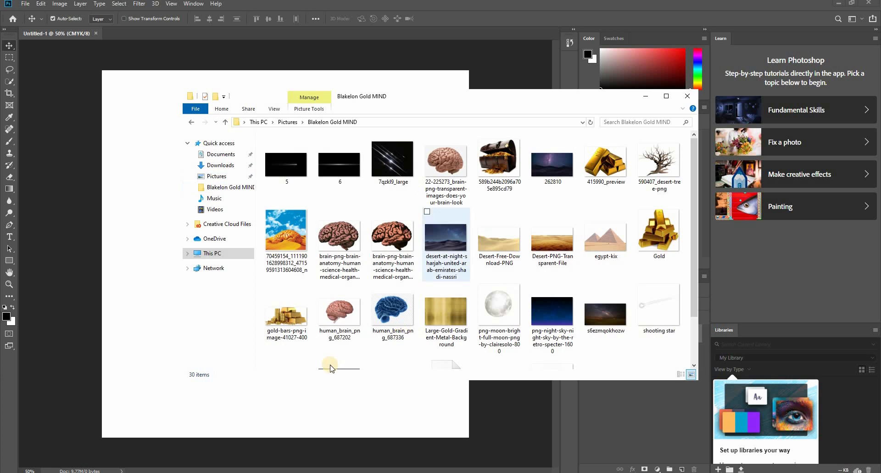
double_click(436, 246)
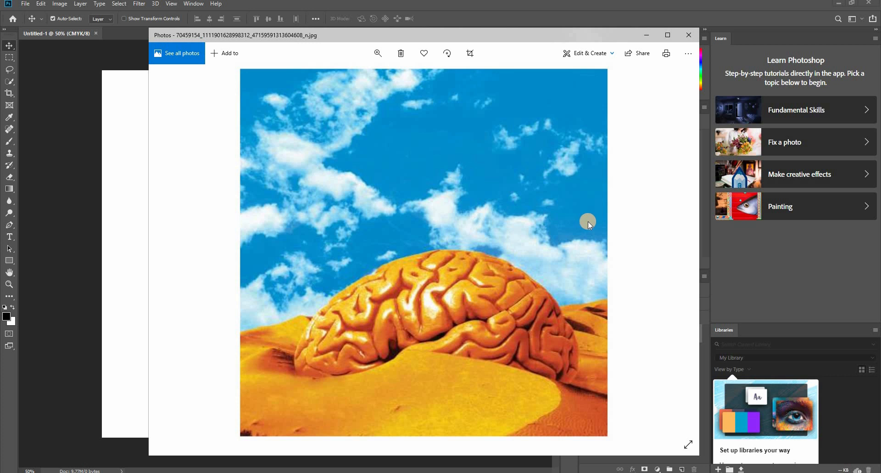
left_click(689, 37)
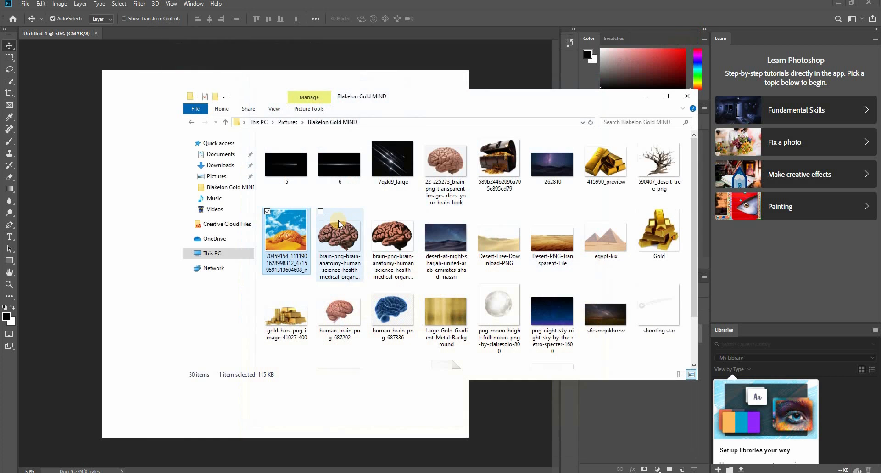
left_click(538, 9)
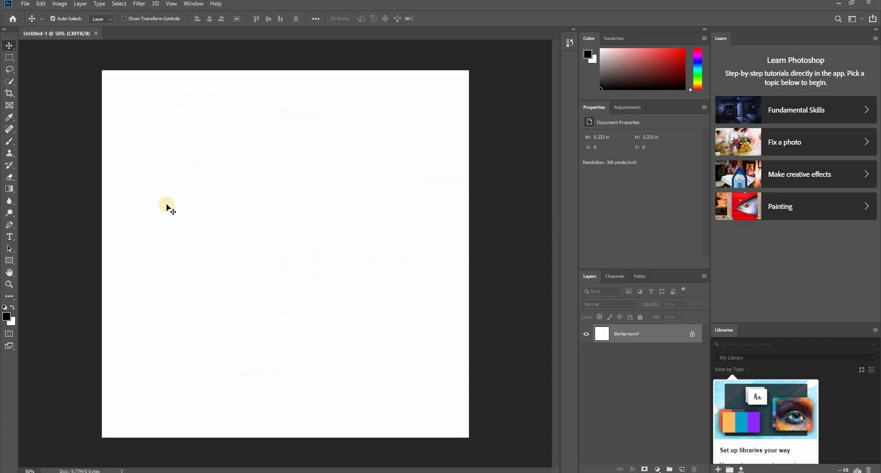
- Open the desert-at-night-sharjah photo from the Blakelon Gold MIND folder and bring it into the Untitled-1 document as a layer
left_click(26, 4)
left_click(35, 24)
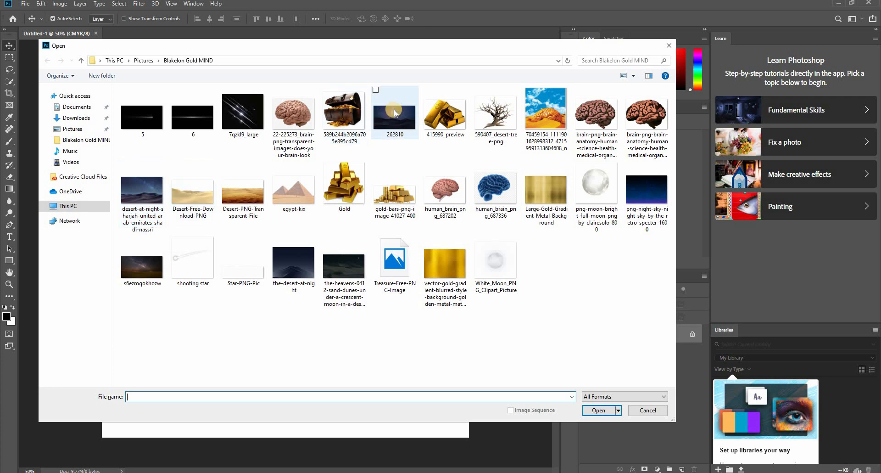
double_click(142, 195)
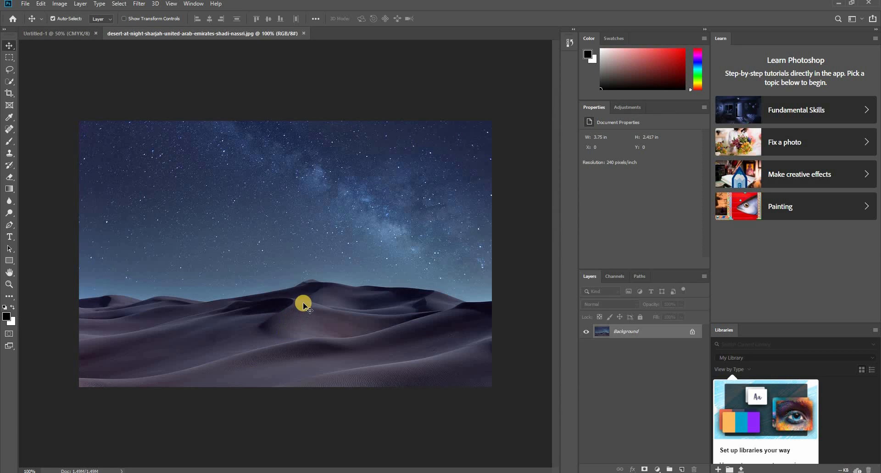
left_click_drag(301, 301, 321, 202)
- Enlarge the desert photo to about 5.49 x 3.54 in, spanning the canvas width, and place it along the canvas's lower edge
key("ctrl+t")
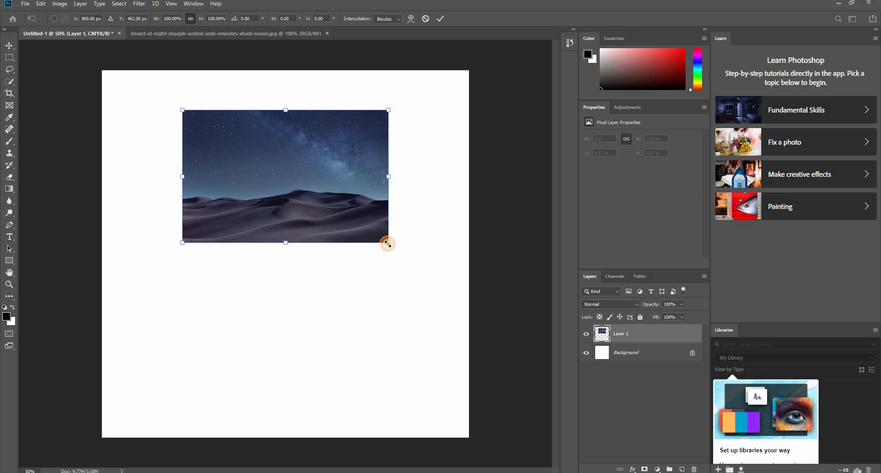
left_click_drag(387, 243, 453, 333)
left_click_drag(401, 232, 400, 274)
key("Return")
left_click_drag(398, 305, 400, 406)
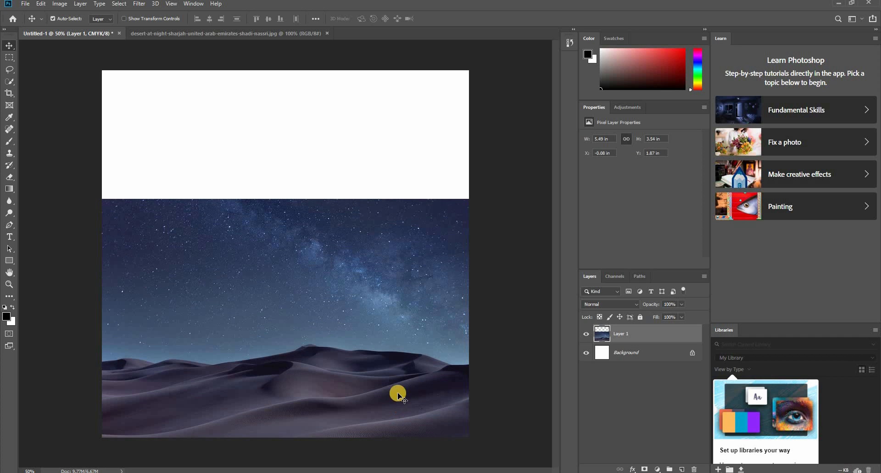
- Select the Background layer and sample the dark blue near the upper edge of the night sky as the foreground colour
left_click(166, 84)
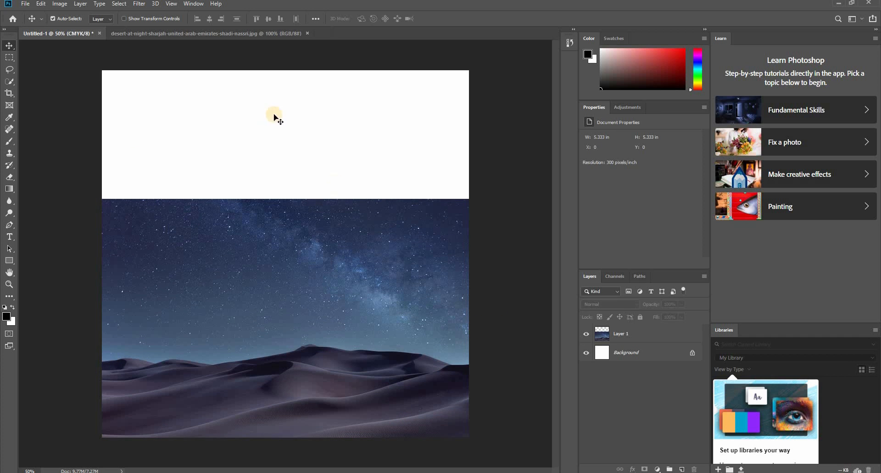
left_click(342, 248)
left_click(629, 351)
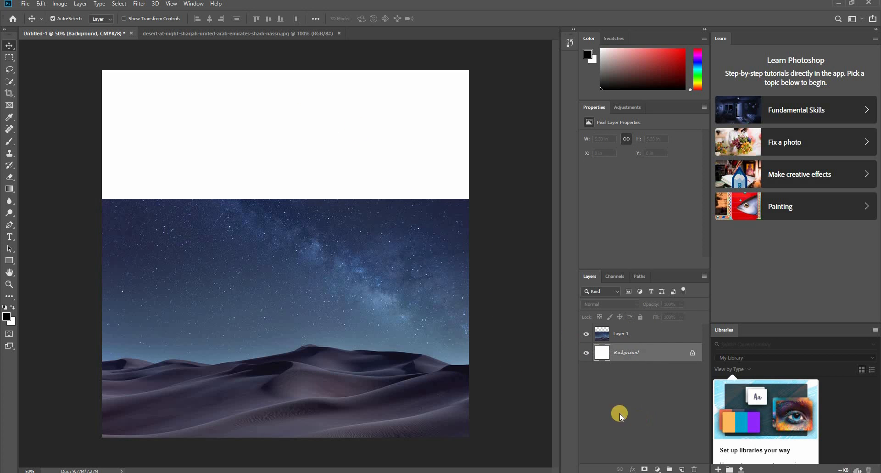
key("i")
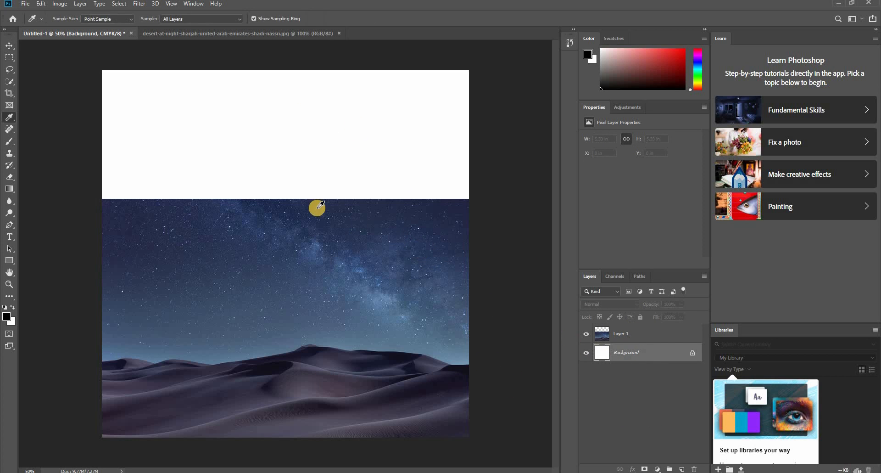
left_click(435, 207)
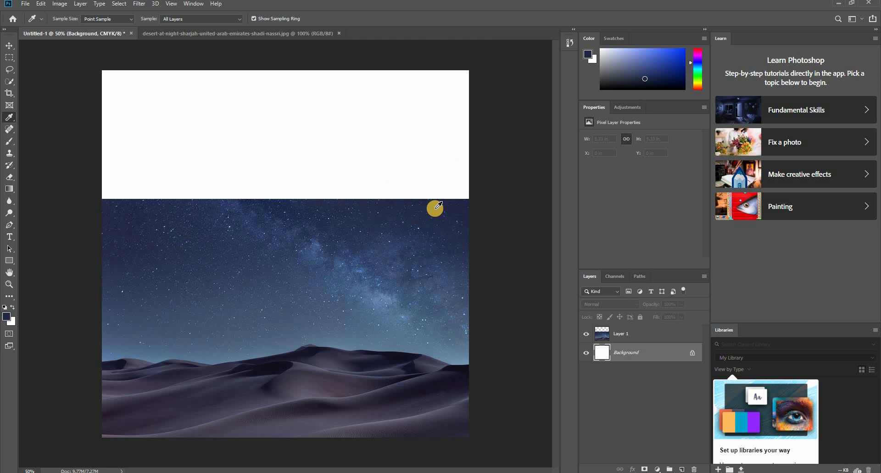
scroll(435, 207, "up", 2)
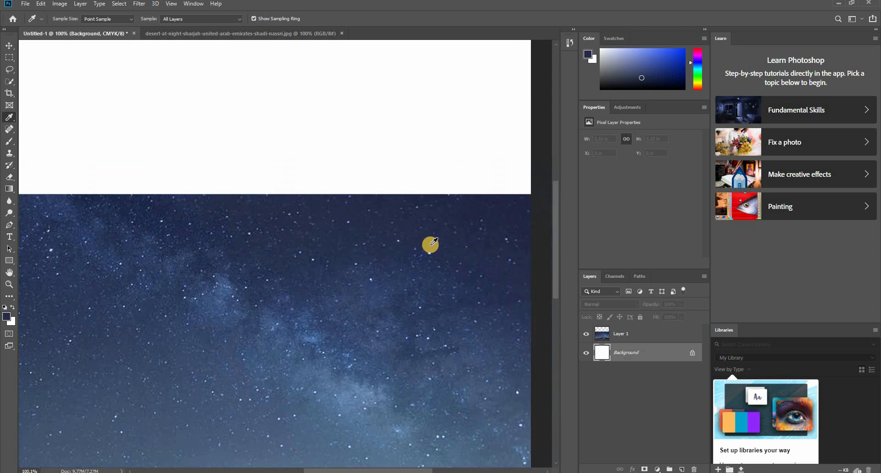
scroll(433, 241, "down", 5)
scroll(309, 234, "up", 2)
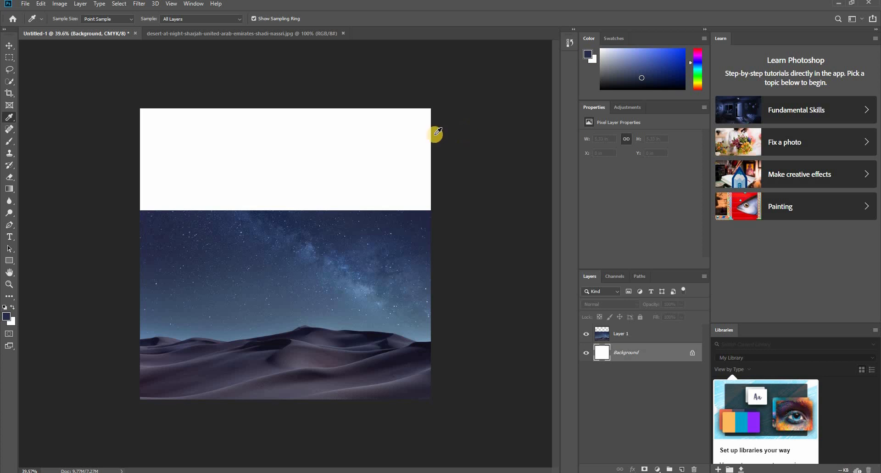
- Fill the Background layer with the sampled dark blue using the Paint Bucket Tool
key("g")
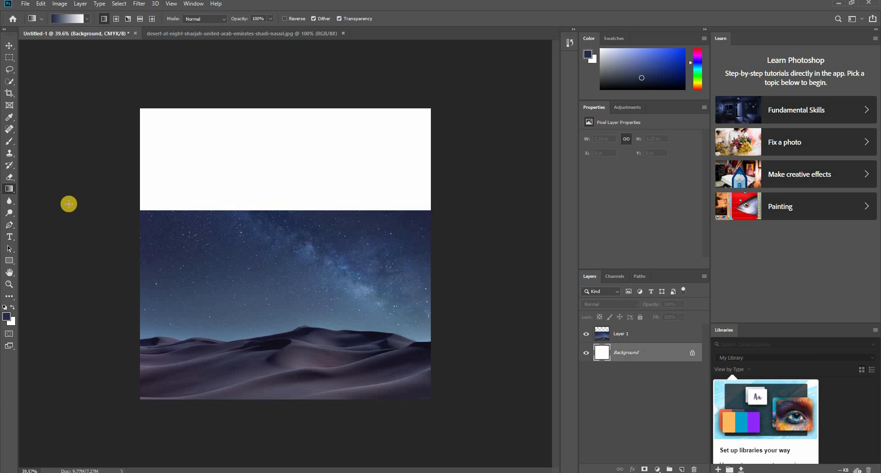
left_click(10, 190)
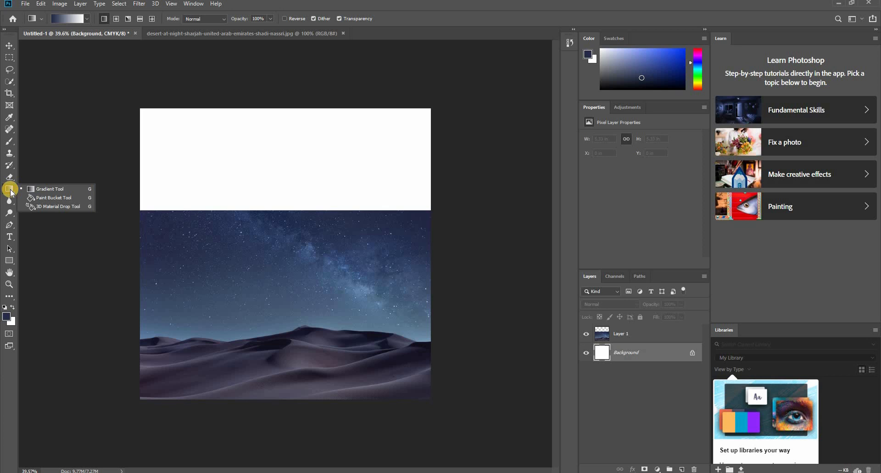
left_click(50, 198)
left_click(188, 225)
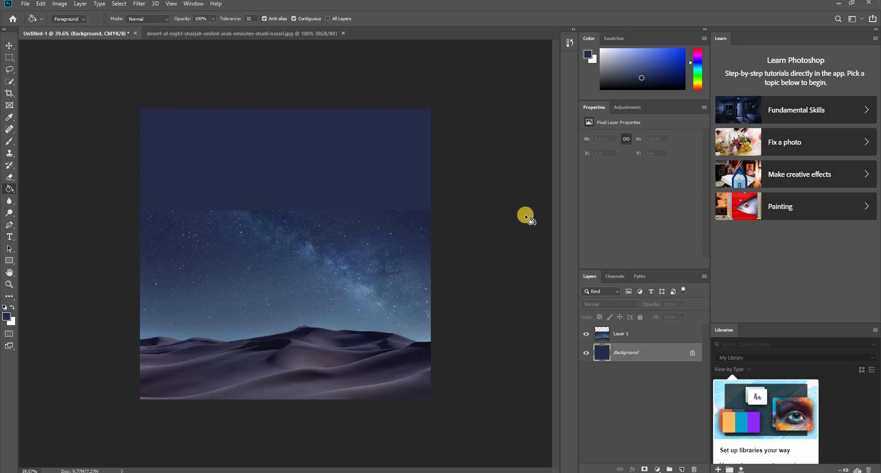
- Duplicate the desert photo layer and place the copy over the upper part of the canvas
key("v")
left_click(260, 272)
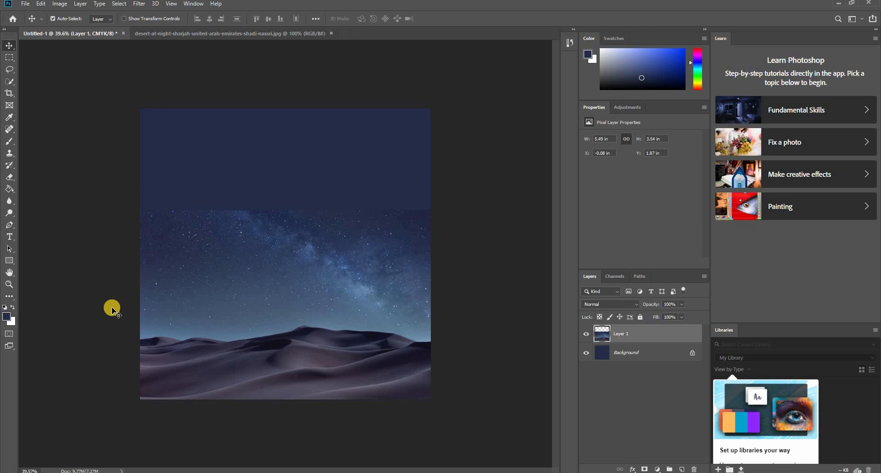
scroll(95, 305, "up", 2)
scroll(95, 305, "up", 1)
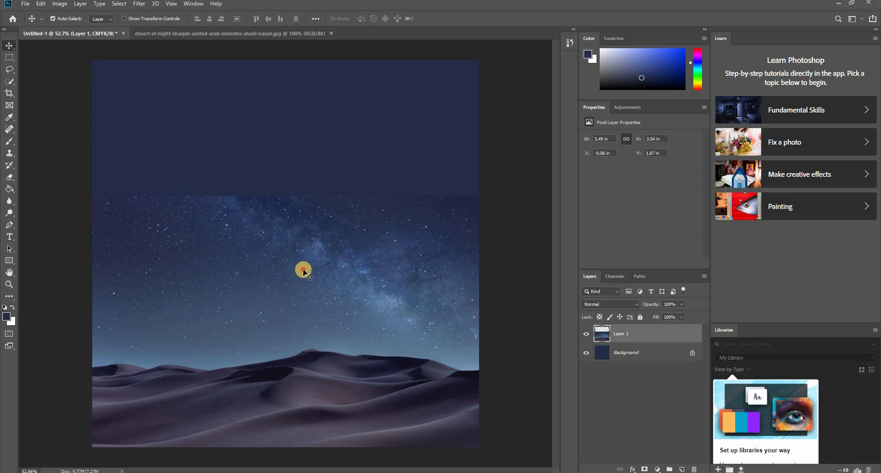
double_click(622, 333)
left_click_drag(389, 372, 305, 195)
key("super")
scroll(287, 264, "down", 2)
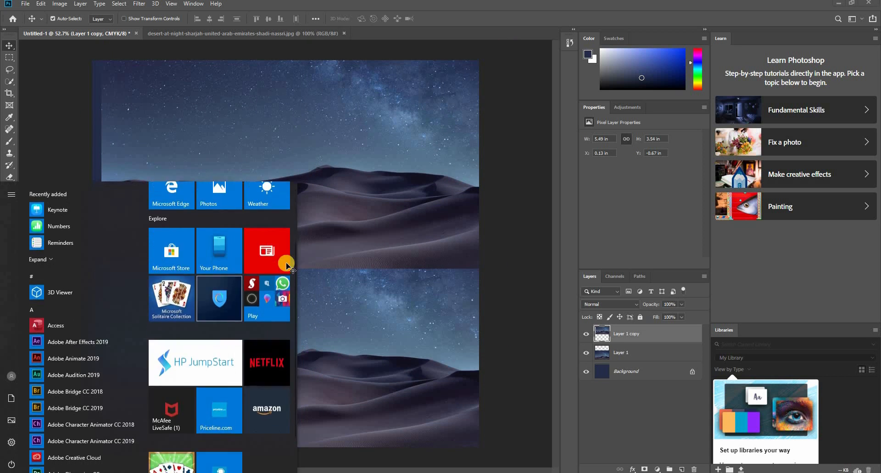
key("super")
key("super")
key("super")
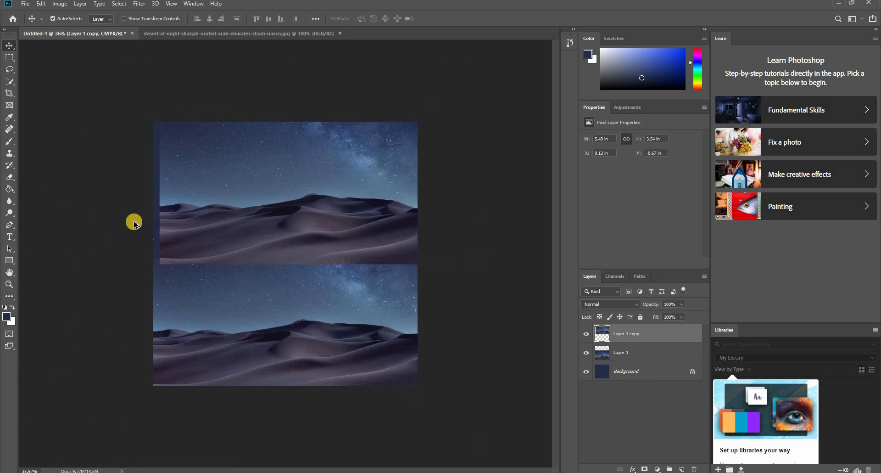
- Align the desert copy with the canvas's upper edge and rotate it 180 degrees so its dunes point upward
scroll(134, 220, "down", 1)
left_click_drag(308, 238, 325, 249)
key("ctrl+t")
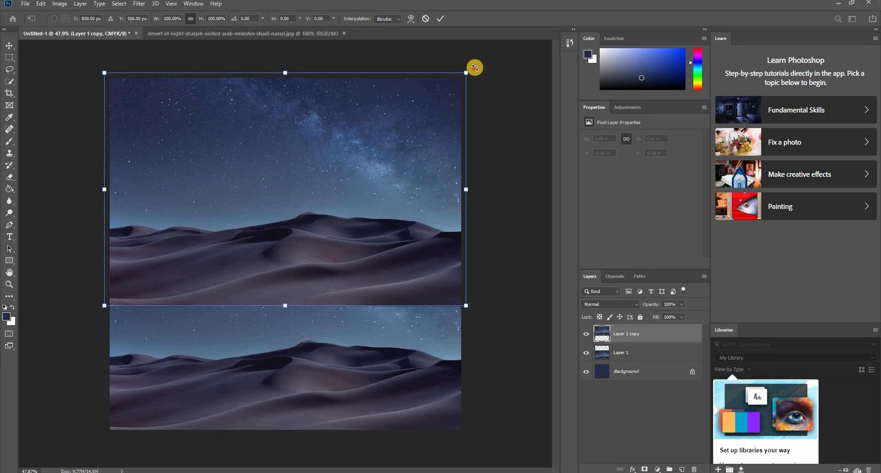
left_click_drag(482, 131, 219, 229)
- Move the upside-down copy to about X -1.62 in, Y -1.49 in, so its Milky Way continues the band in the original photo
left_click_drag(363, 148, 378, 83)
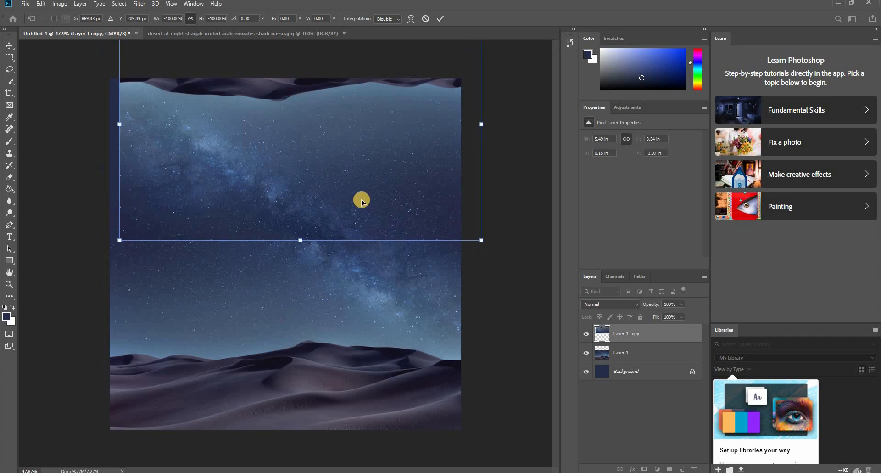
left_click_drag(362, 201, 299, 184)
left_click_drag(367, 177, 336, 178)
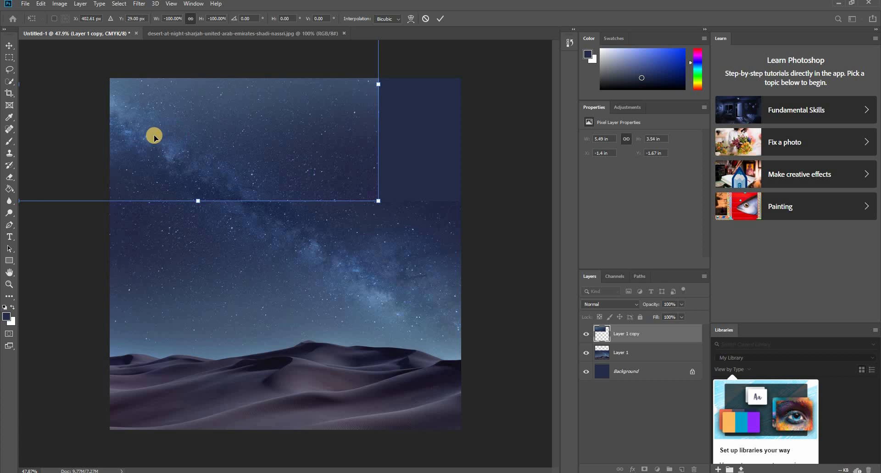
left_click_drag(371, 118, 286, 174)
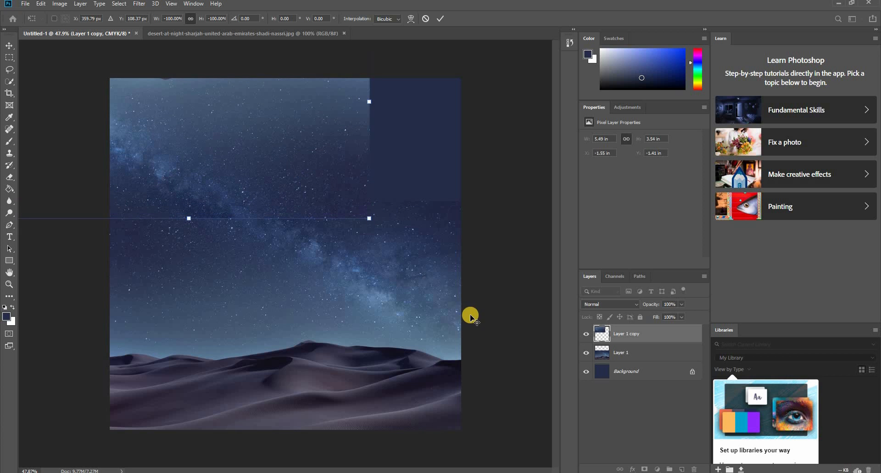
key("Return")
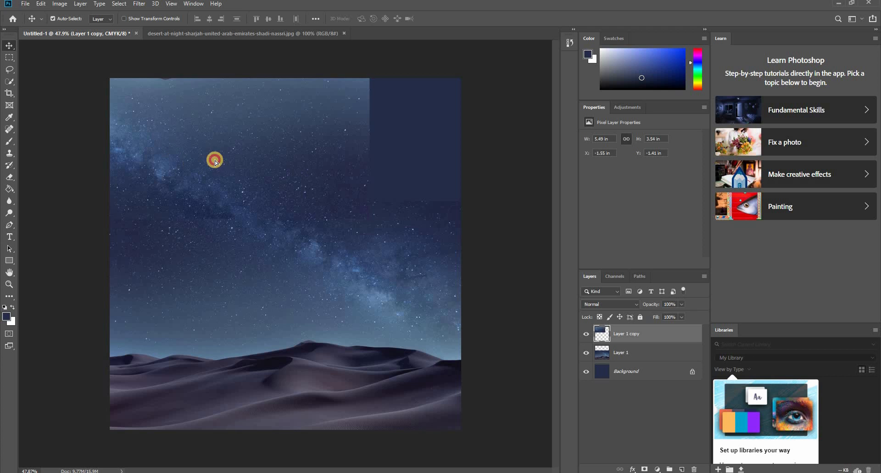
left_click_drag(212, 157, 213, 162)
mouse_move(265, 169)
left_mouse_down()
mouse_move(252, 166)
mouse_move(266, 166)
left_mouse_up()
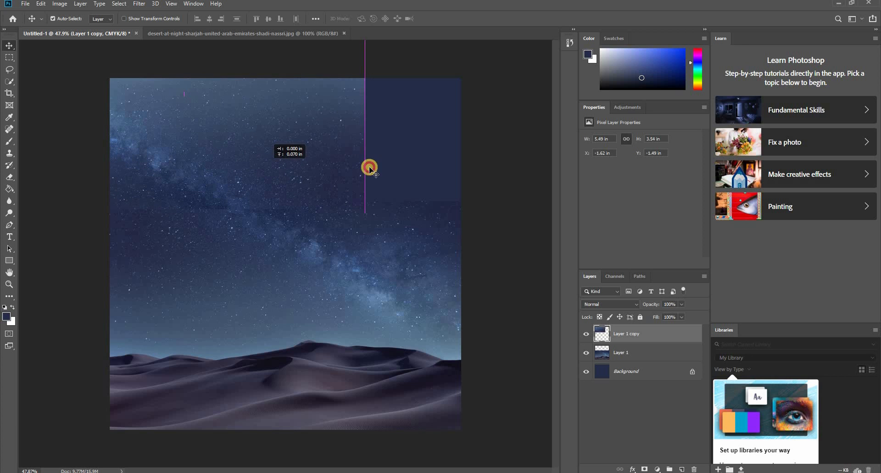
left_click(488, 165)
left_click(235, 165)
- Duplicate the upside-down sky layer and rotate the new copy 45 degrees over the canvas's upper-right corner
left_click_drag(165, 148, 193, 221)
key("ctrl+t")
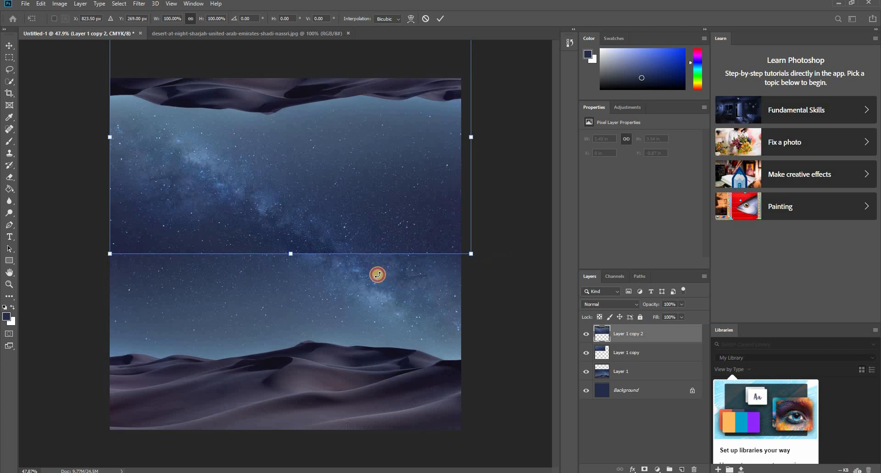
left_click_drag(378, 275, 342, 266)
left_click_drag(364, 172, 411, 147)
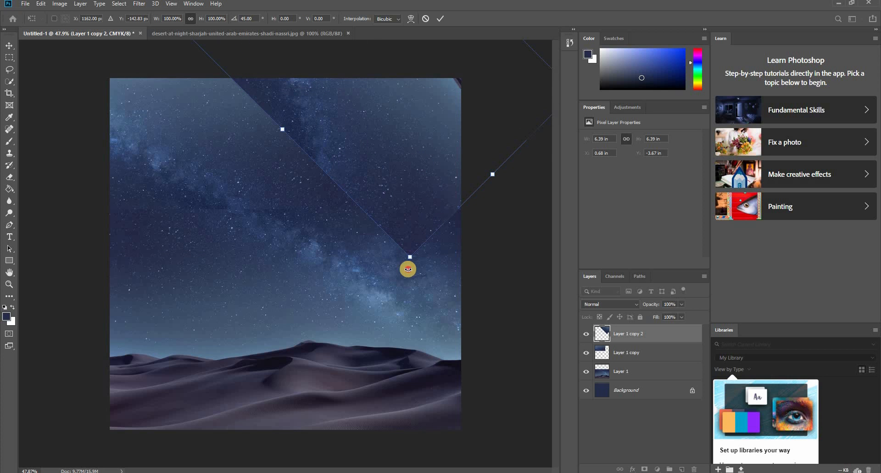
- Enlarge the rotated sky copy to 107.32% and shift it so it covers more of the canvas's upper-right part
mouse_move(408, 269)
left_mouse_down()
mouse_move(355, 264)
mouse_move(417, 262)
left_mouse_up()
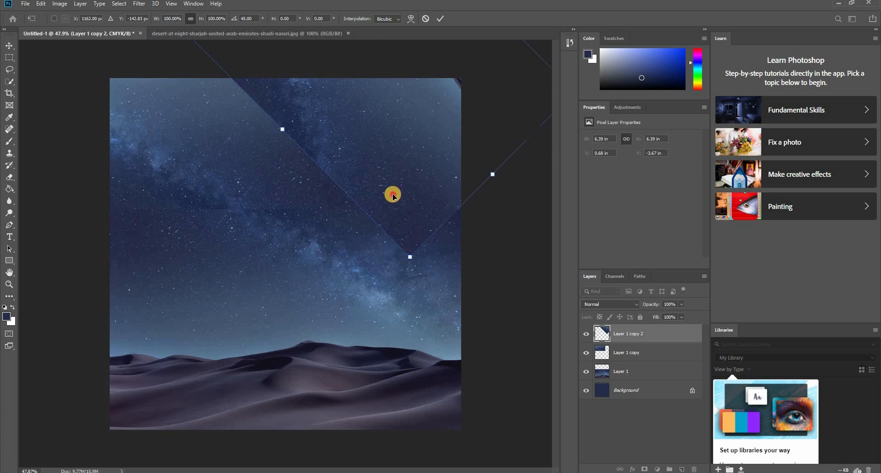
left_click_drag(393, 195, 394, 180)
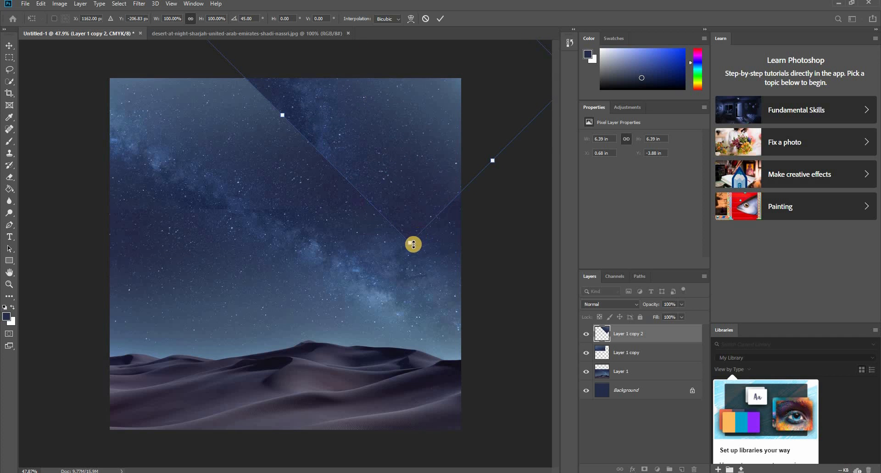
left_click_drag(411, 249, 445, 262)
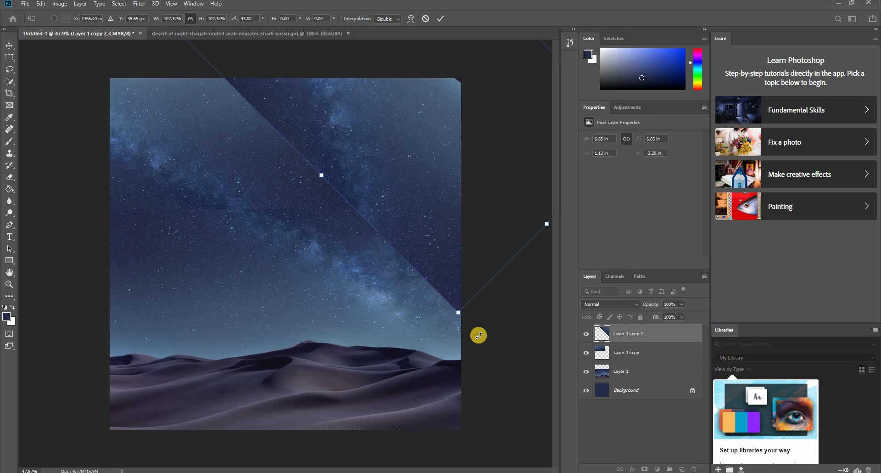
left_click_drag(491, 329, 522, 193)
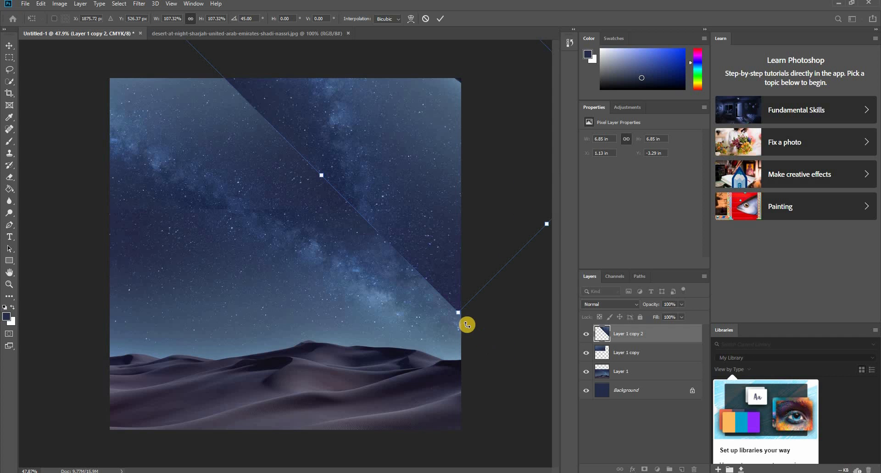
- Rotate the enlarged sky copy back to 0 degrees, place it at X 3.64 in, Y -1.56 in, and apply the transformation
scroll(472, 338, "down", 6)
scroll(400, 298, "up", 3)
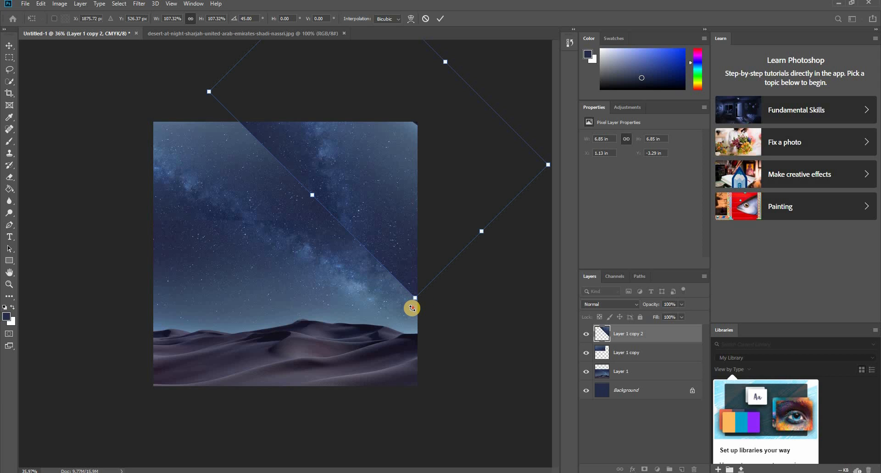
left_click_drag(444, 299, 482, 261)
left_click_drag(413, 252, 374, 217)
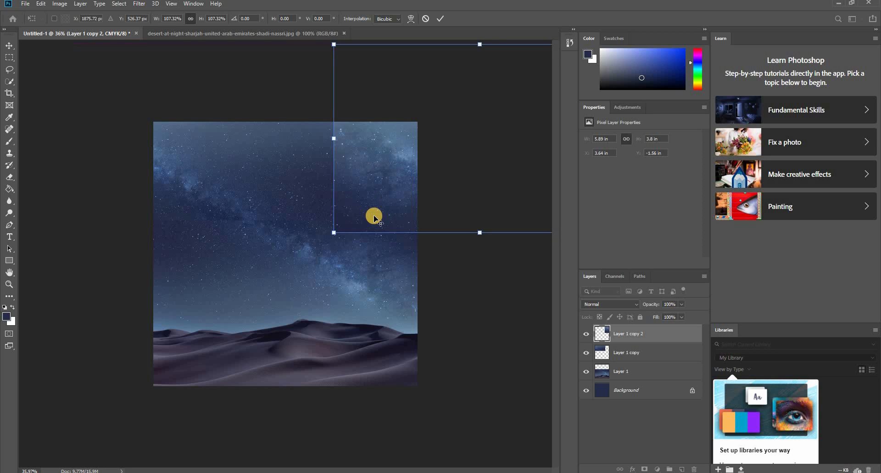
key("Return")
left_click(503, 322)
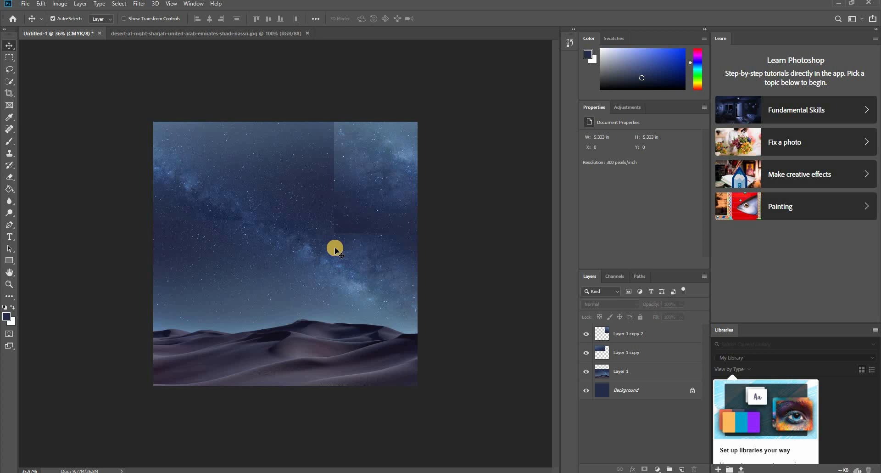
- Identify the upside-down sky layer, Layer 1 copy, by toggling its visibility and add a layer mask to it
scroll(337, 248, "up", 2)
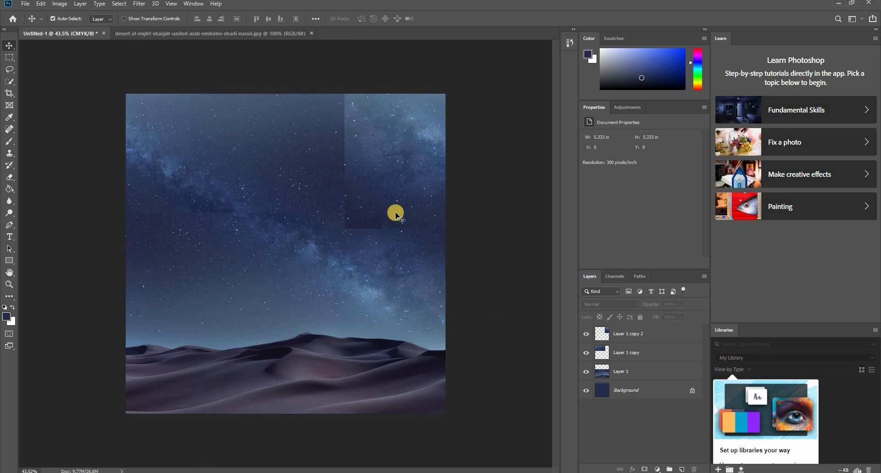
left_click(184, 175)
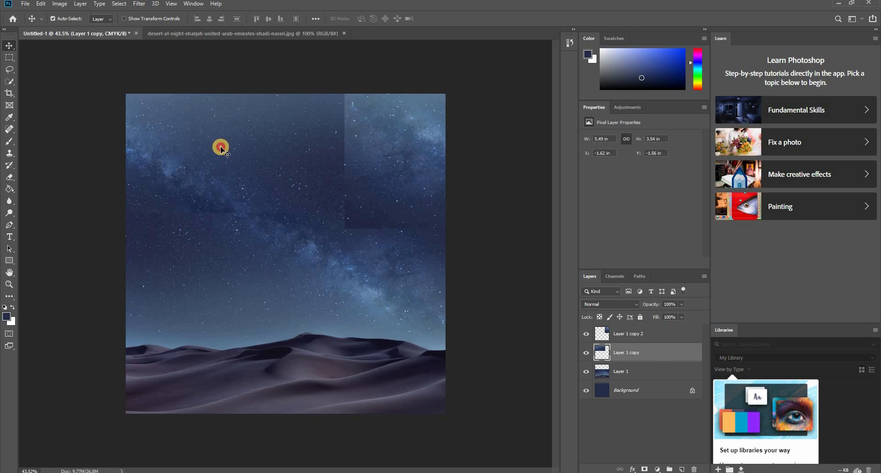
left_click(586, 353)
left_click(586, 353)
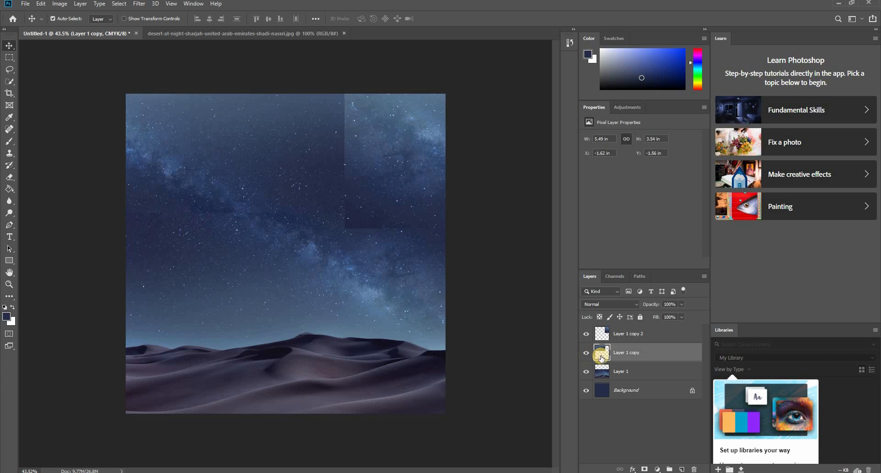
left_click(644, 469)
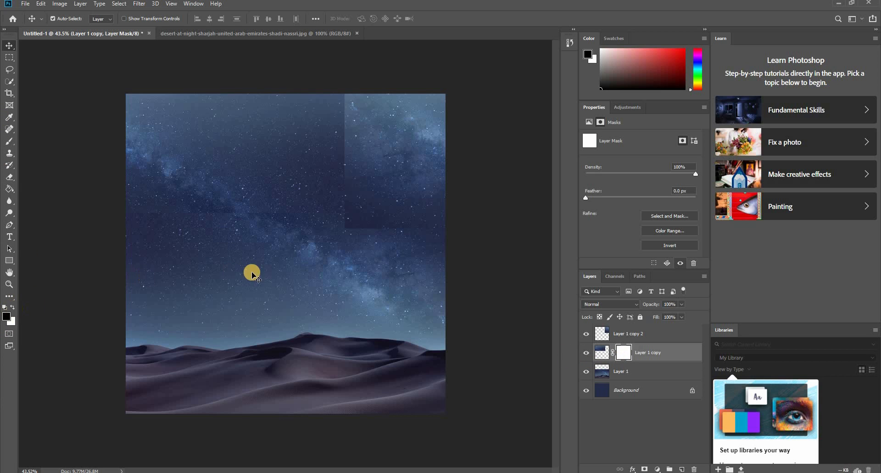
- Set up the Brush tool at 65% opacity with a soft 175 px tip of 0% hardness
key("b")
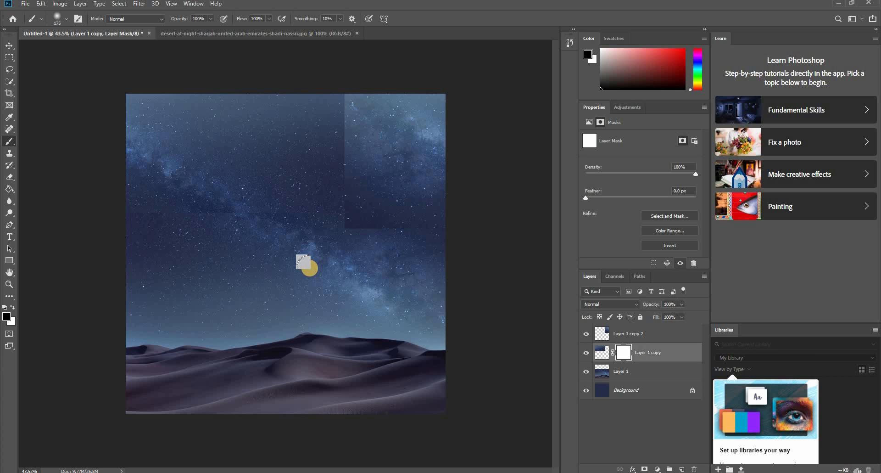
left_click(211, 19)
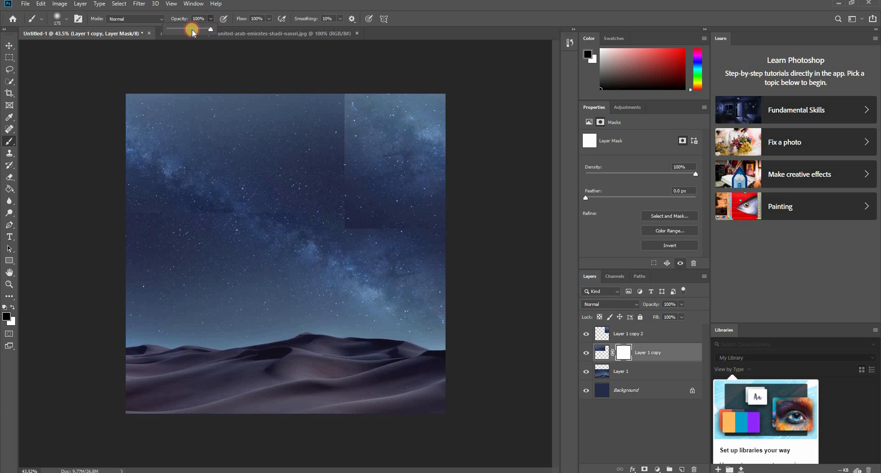
left_click_drag(197, 33, 194, 32)
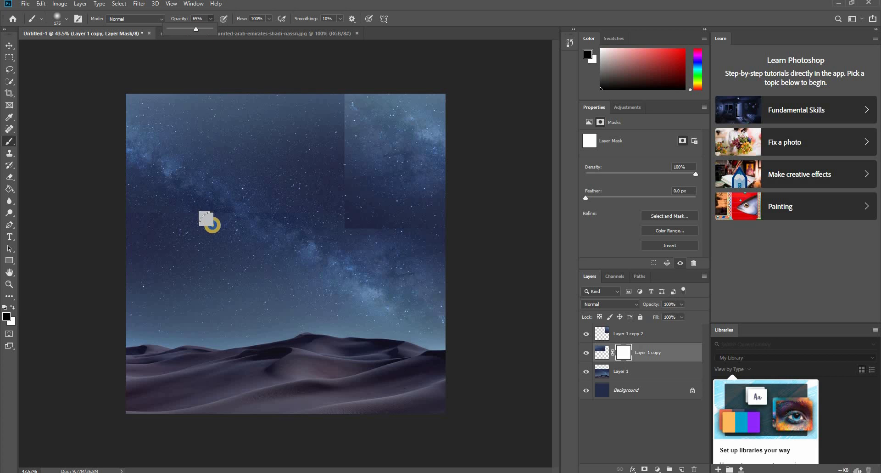
right_click(209, 223)
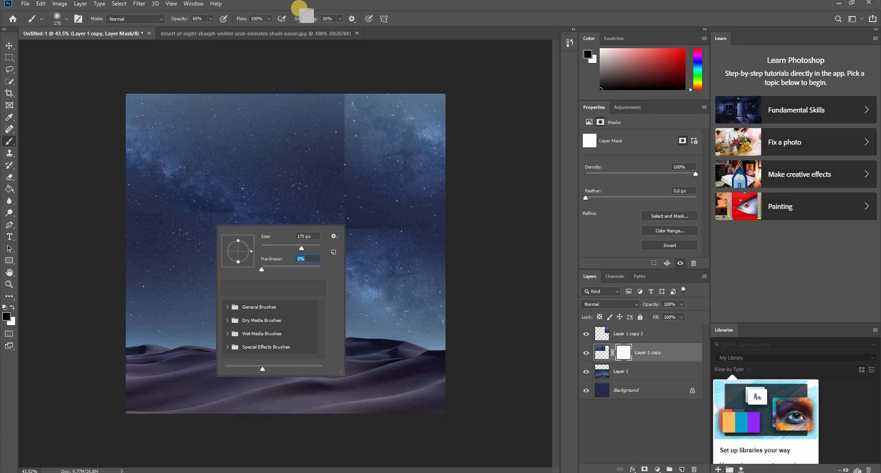
key("Return")
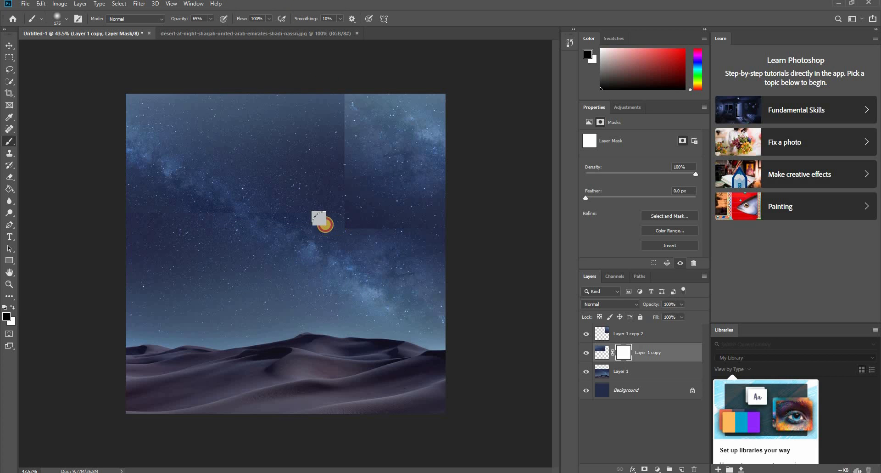
- Paint black on the Layer 1 copy mask along the horizontal seam to blend the upside-down sky into the original photo
left_click(319, 225)
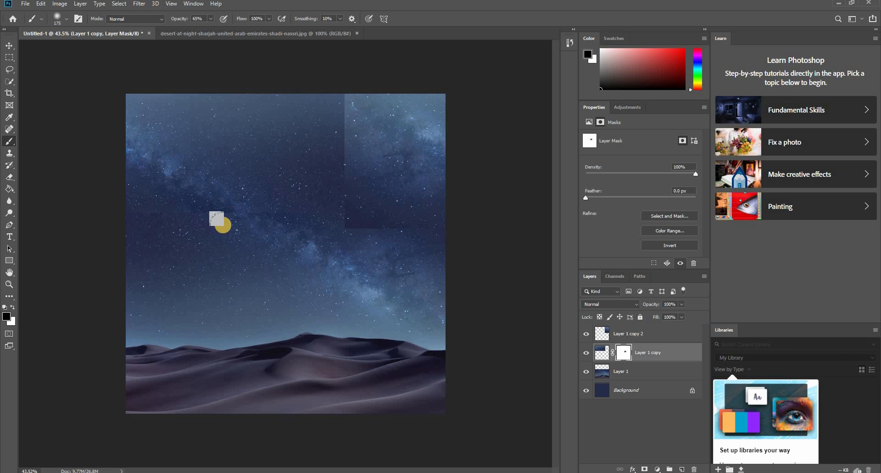
scroll(202, 214, "up", 7)
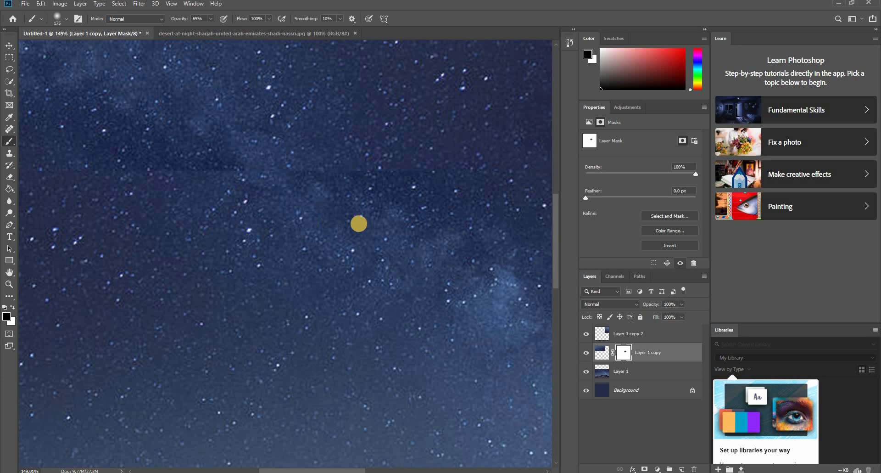
left_click_drag(348, 217, 257, 211)
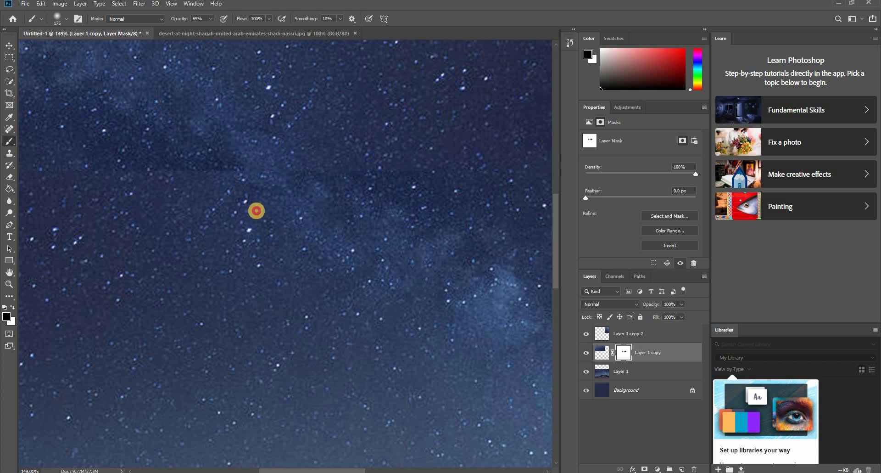
left_click_drag(399, 215, 437, 210)
scroll(440, 265, "down", 5)
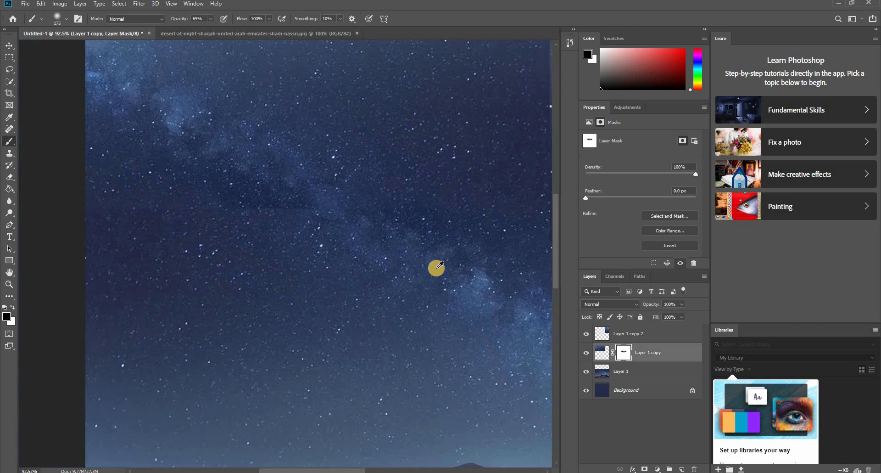
mouse_move(480, 252)
left_mouse_down()
mouse_move(193, 248)
mouse_move(94, 268)
left_mouse_up()
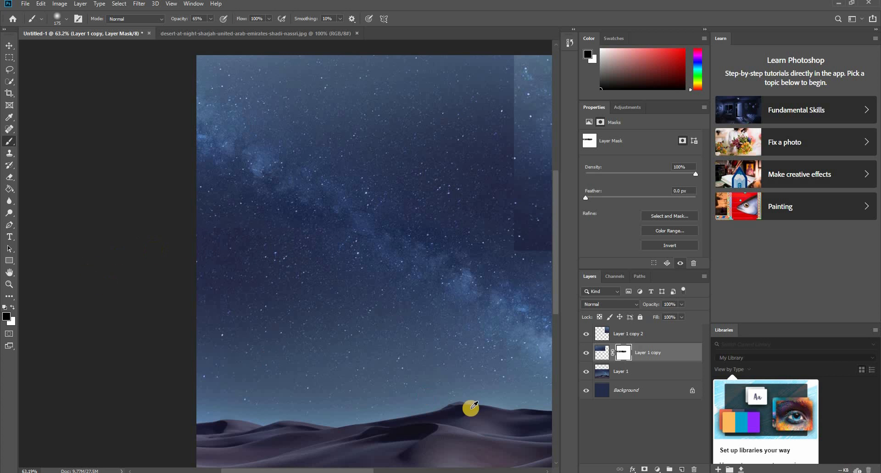
scroll(339, 267, "down", 5)
scroll(312, 215, "up", 2)
scroll(316, 212, "up", 1)
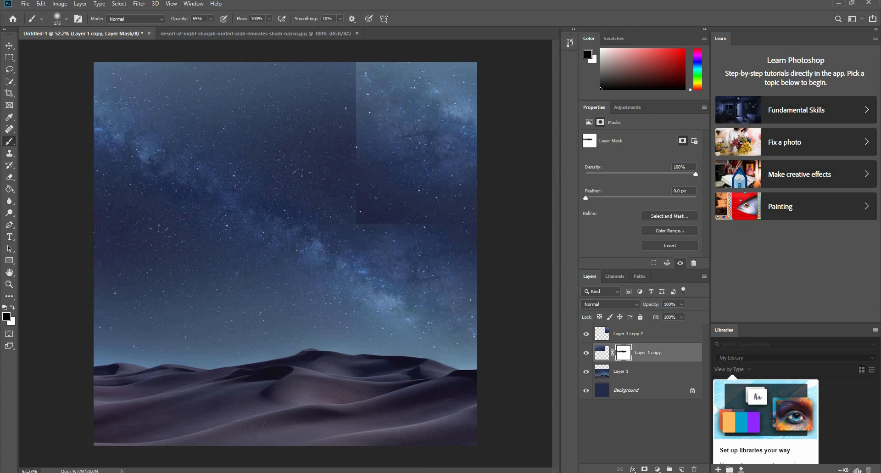
- Add a layer mask to Layer 1 copy 2, the sky patch in the canvas's upper-right corner
key("v")
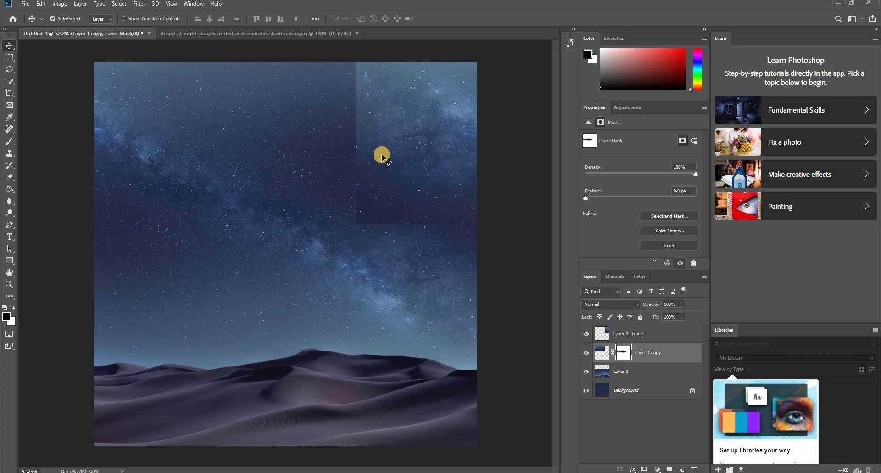
left_click(374, 148)
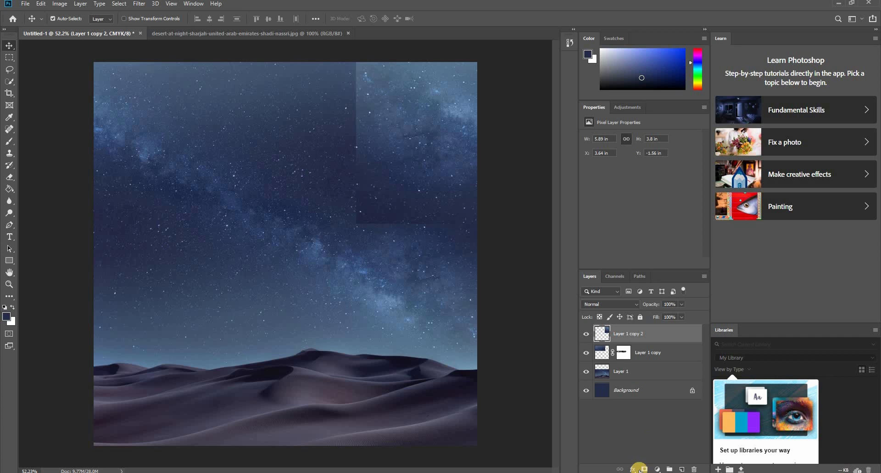
left_click(645, 469)
left_click(619, 333)
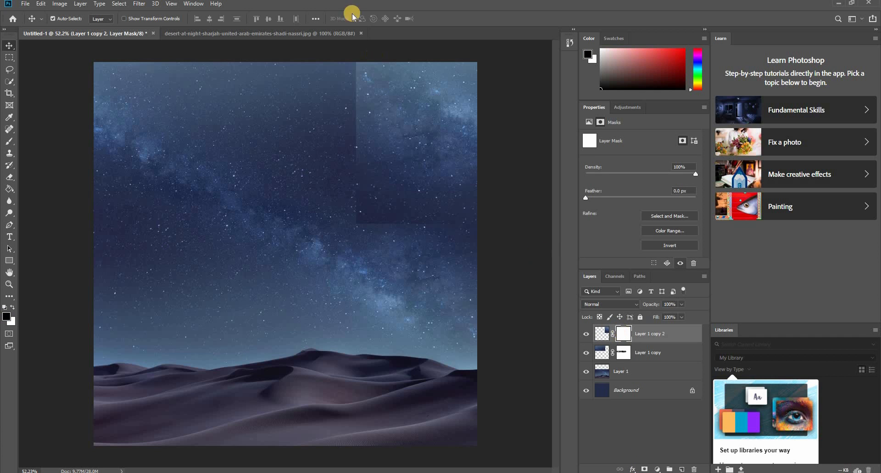
- Brush black on the Layer 1 copy 2 mask along the patch's lower and left edges to hide its hard borders
key("b")
scroll(342, 73, "up", 2)
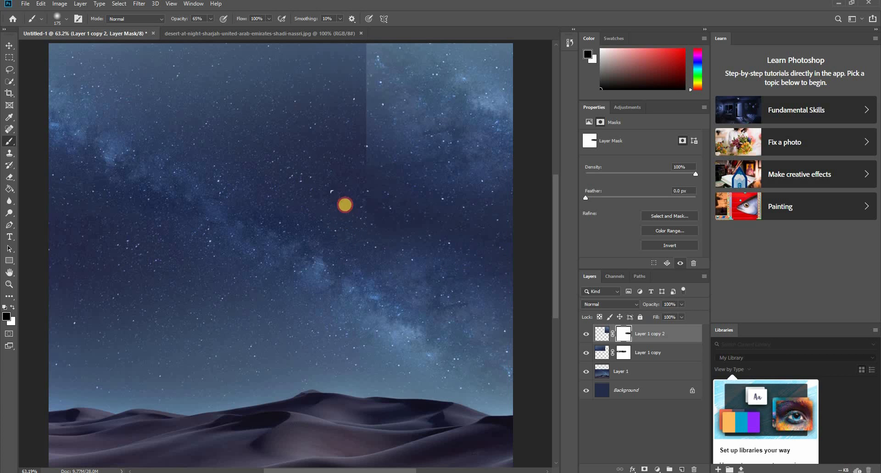
left_click(339, 171)
mouse_move(336, 185)
left_mouse_down()
mouse_move(359, 205)
mouse_move(355, 154)
left_mouse_up()
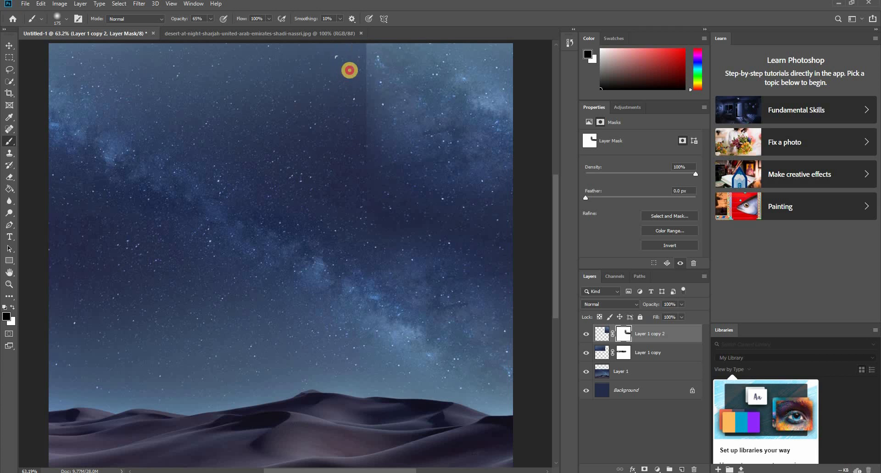
left_click(345, 74)
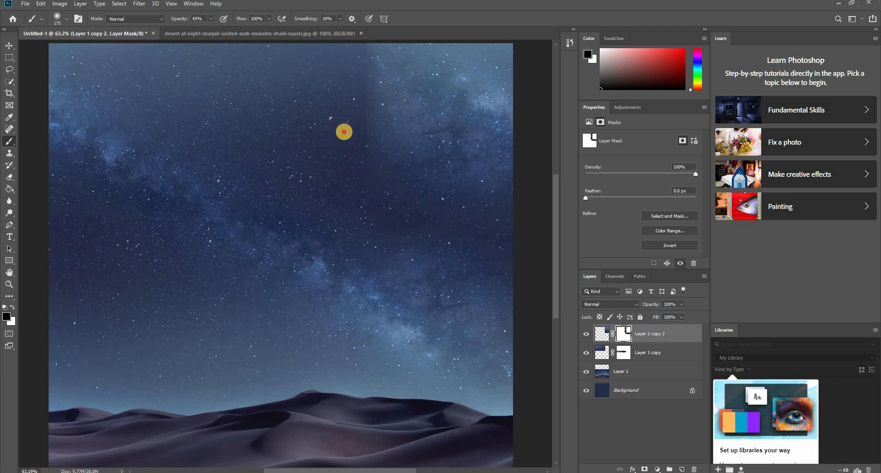
left_click_drag(346, 129, 347, 167)
mouse_move(346, 101)
left_mouse_down()
mouse_move(342, 43)
mouse_move(336, 90)
mouse_move(355, 116)
mouse_move(402, 140)
mouse_move(400, 117)
mouse_move(387, 114)
left_mouse_up()
- Enlarge the brush to 400 px, lower its opacity to 27%, and soften the patch's left edge on the same mask
key("]")
key("]")
key("]")
key("]")
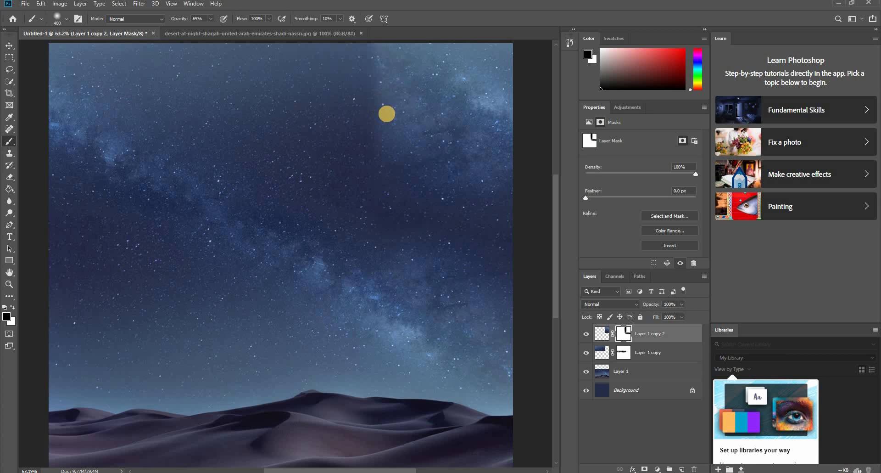
left_click(210, 18)
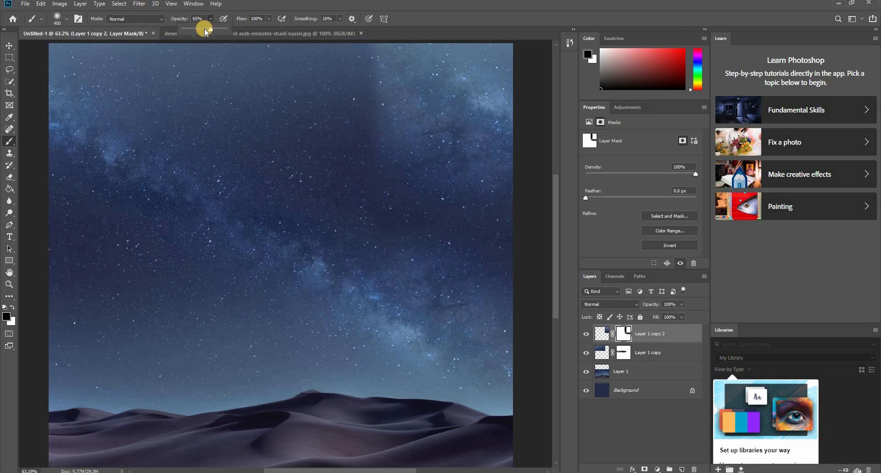
left_click(372, 95)
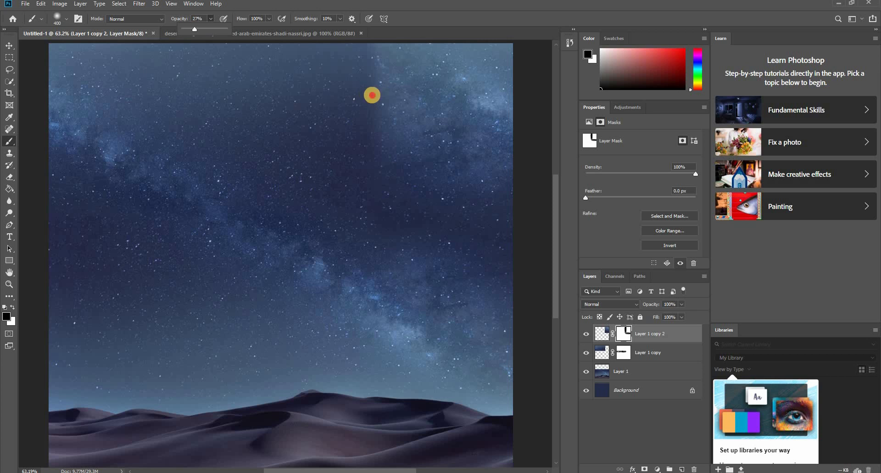
left_click(388, 86)
left_click(394, 172)
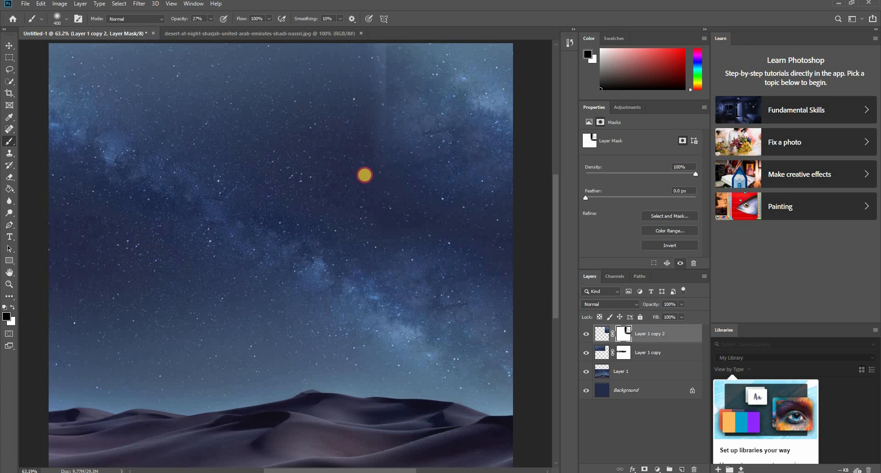
- Paint black at 27% opacity on the Layer 1 copy mask over its vertical edge beneath the upper-right sky patch
key("v")
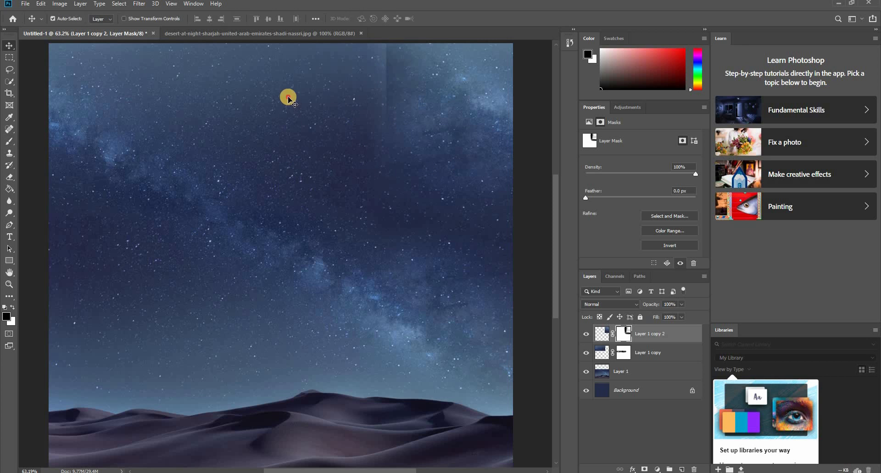
left_click(287, 94)
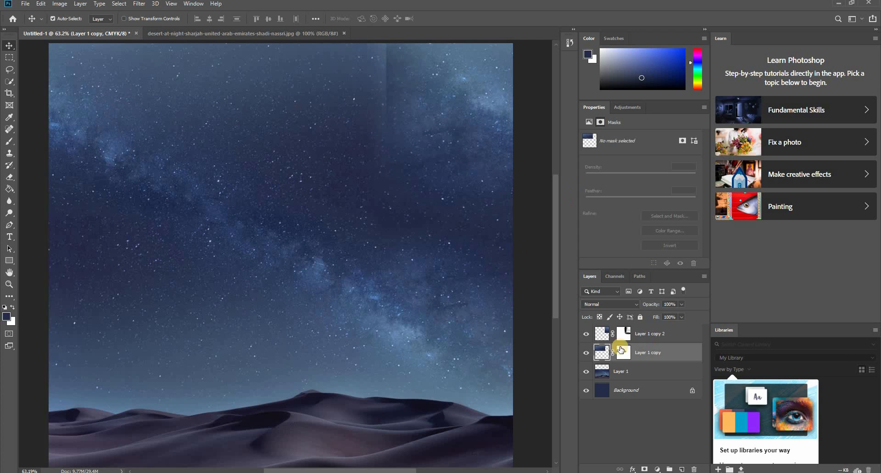
left_click(621, 355)
key("b")
key("d")
left_click(395, 80)
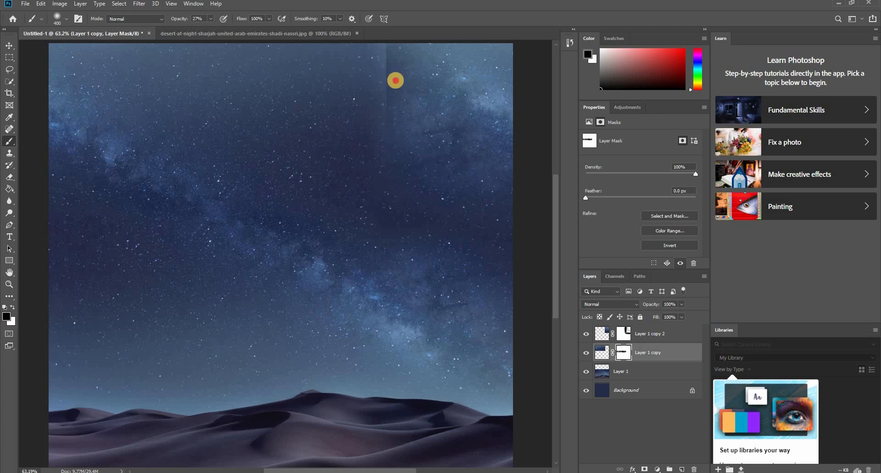
left_click_drag(403, 73, 477, 123)
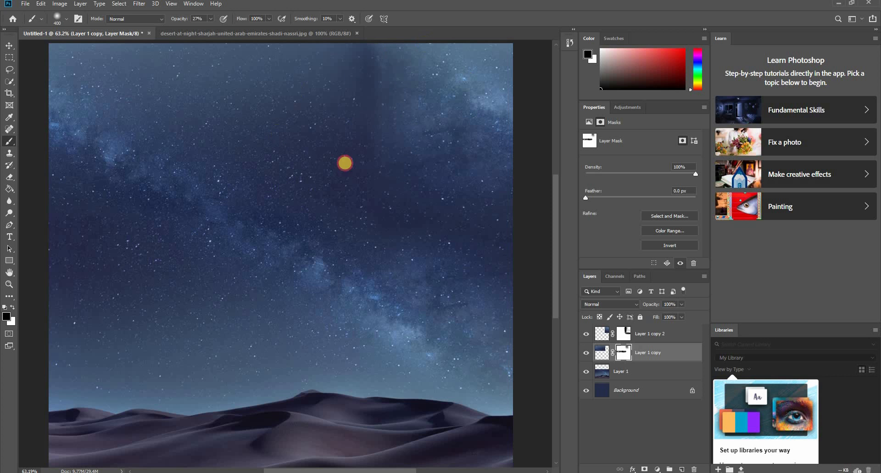
- Paint black at 27% opacity on the Layer 1 copy 2 mask to fade the bright sky patch in the canvas's upper-right corner
scroll(421, 181, "down", 3)
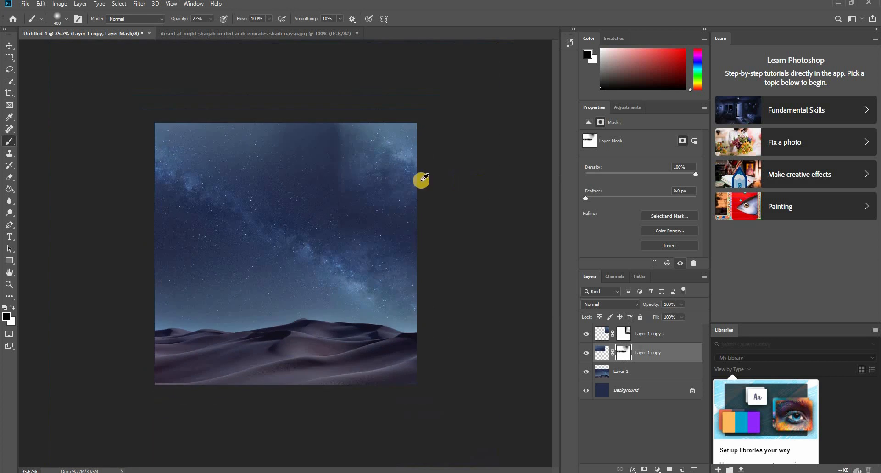
scroll(421, 180, "up", 2)
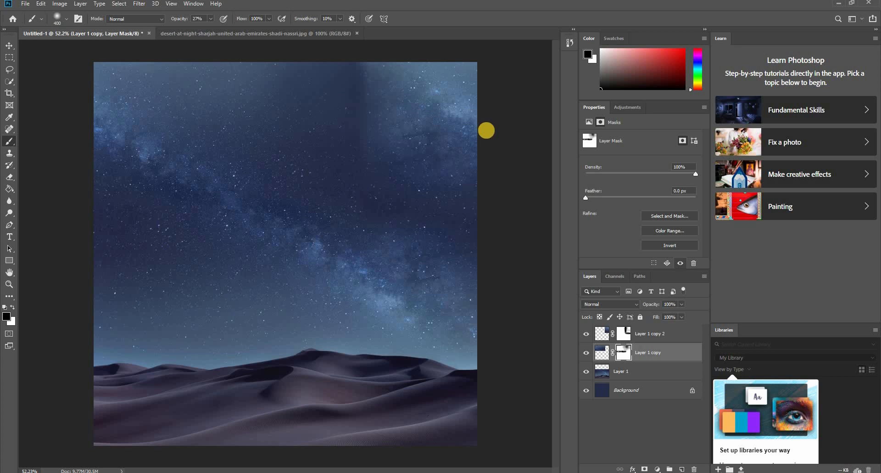
key("v")
left_click(463, 112)
left_click(624, 335)
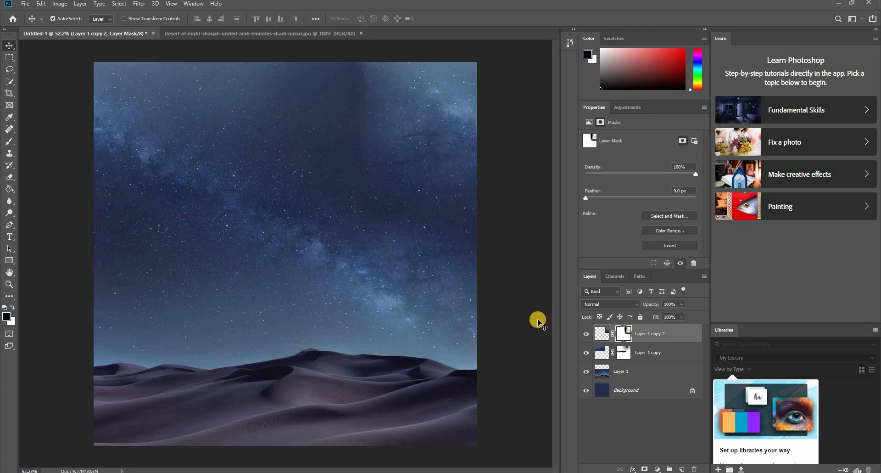
key("b")
mouse_move(454, 130)
left_mouse_down()
mouse_move(386, 74)
mouse_move(327, 99)
mouse_move(467, 90)
mouse_move(513, 108)
mouse_move(441, 140)
mouse_move(277, 136)
left_mouse_up()
mouse_move(424, 139)
left_mouse_down()
mouse_move(336, 122)
mouse_move(187, 73)
left_mouse_up()
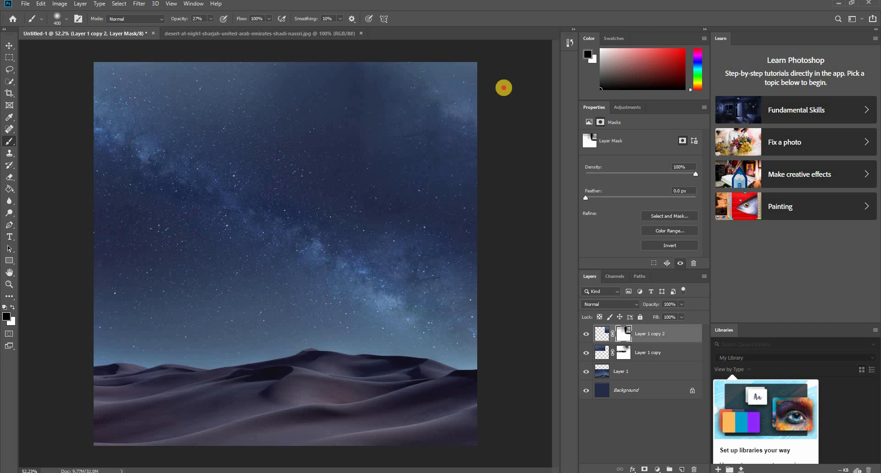
- Paint black at 27% opacity on the Layer 1 copy mask across the upper middle of the sky to even out its tone
scroll(317, 115, "down", 3)
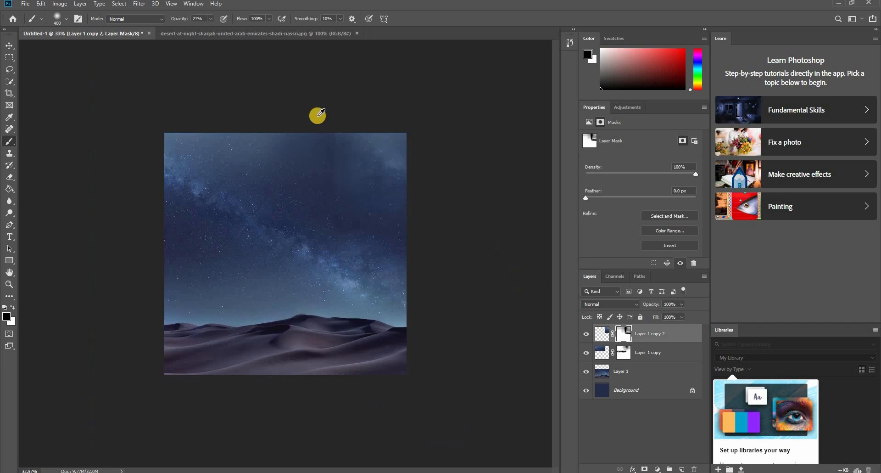
scroll(284, 113, "up", 3)
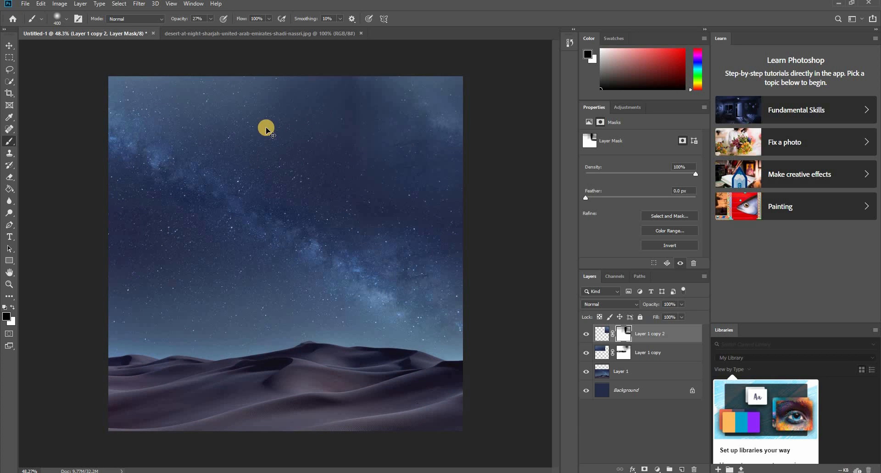
key("v")
left_click(261, 97)
left_click(629, 356)
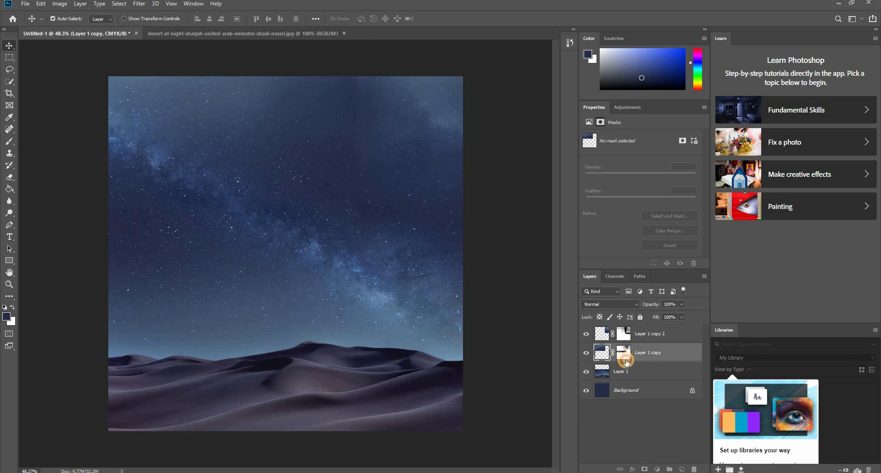
key("d")
key("b")
mouse_move(364, 115)
left_mouse_down()
mouse_move(363, 101)
mouse_move(363, 207)
mouse_move(162, 21)
left_mouse_up()
left_click_drag(302, 140, 82, 71)
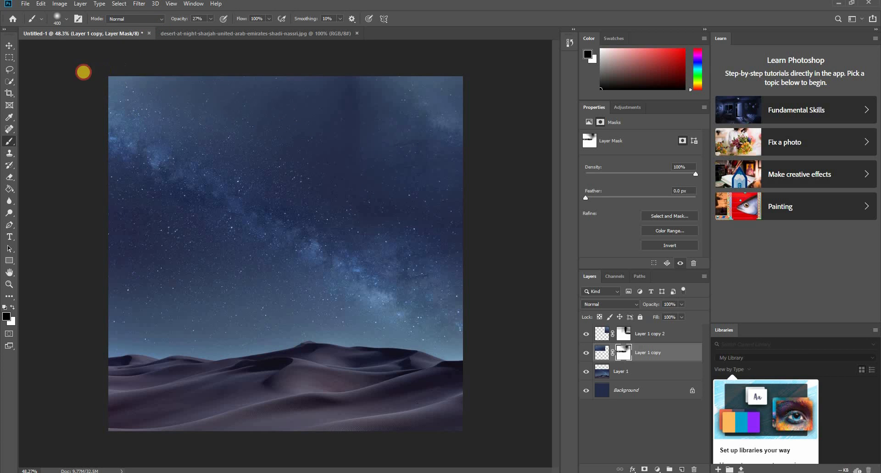
left_click_drag(470, 197, 485, 179)
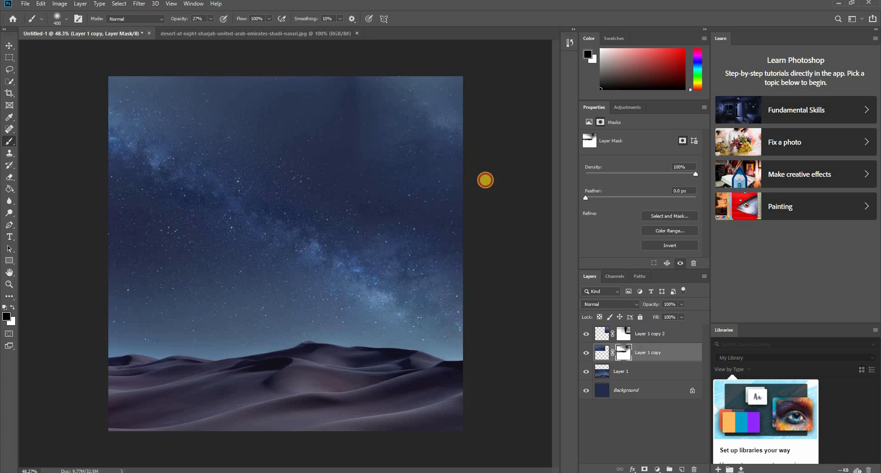
- Brush more black onto the Layer 1 copy 2 mask to further fade the patch near the canvas's right edge
key("v")
left_click(446, 146)
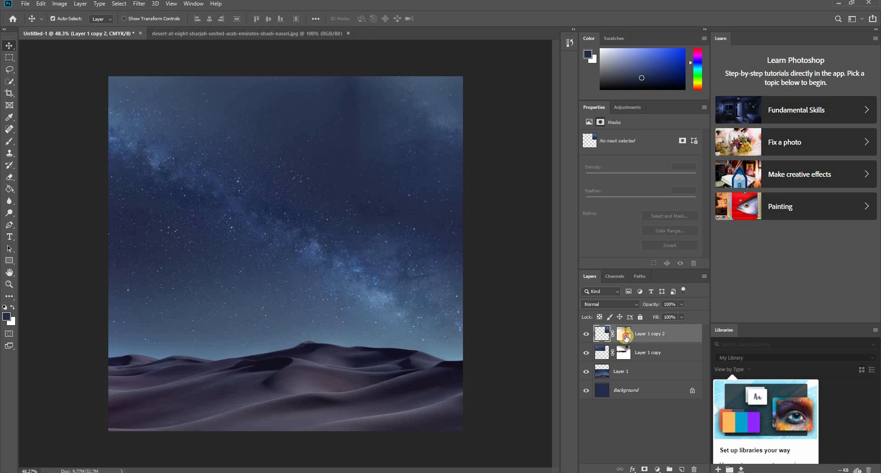
left_click(626, 337)
key("b")
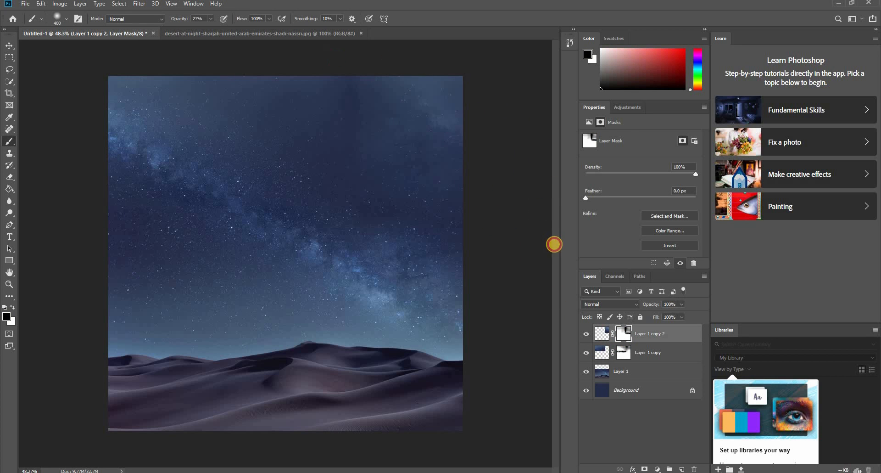
- Add a layer mask to Layer 1 and brush black at 27% opacity over its upper-right sky area
key("v")
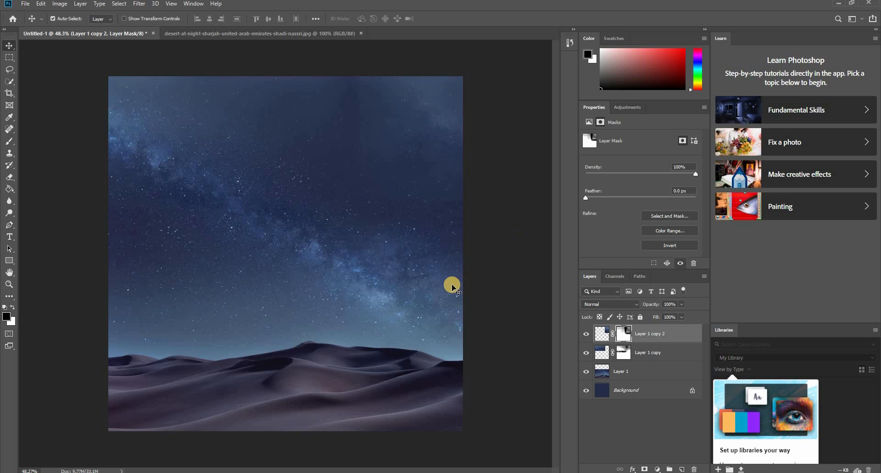
left_click(592, 368)
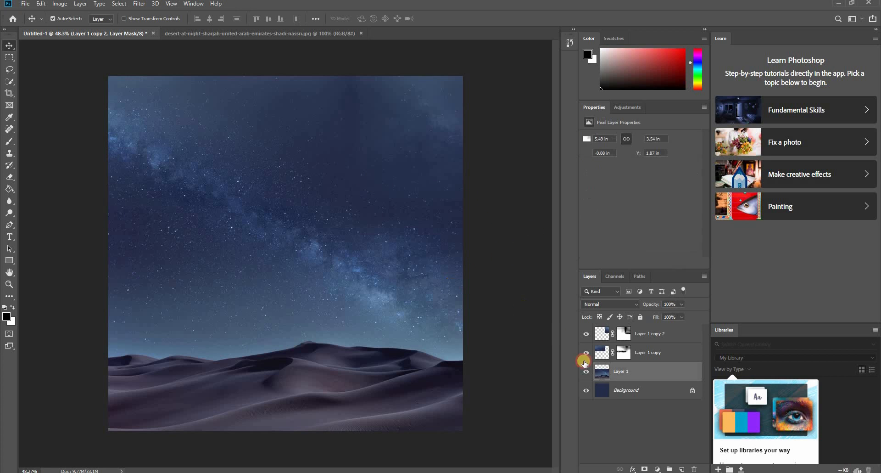
left_click(644, 468)
key("b")
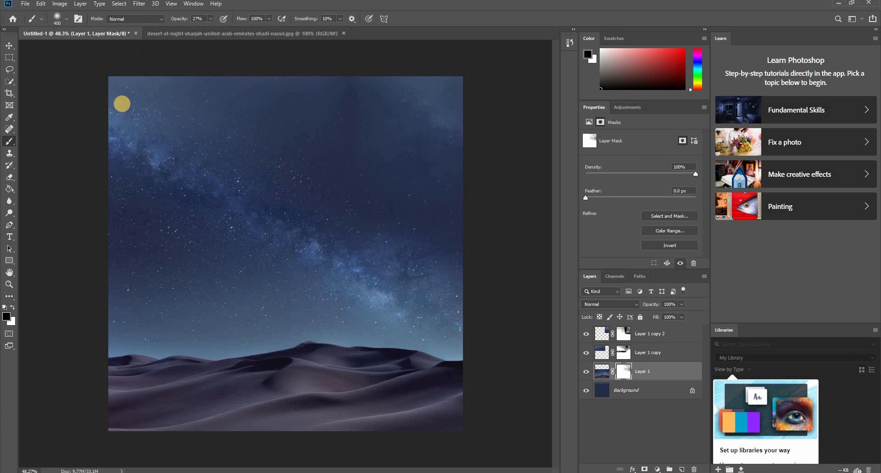
- Reposition the Layer 1 copy 2 sky patch within the upper-right part of the sky
key("v")
left_click(439, 113)
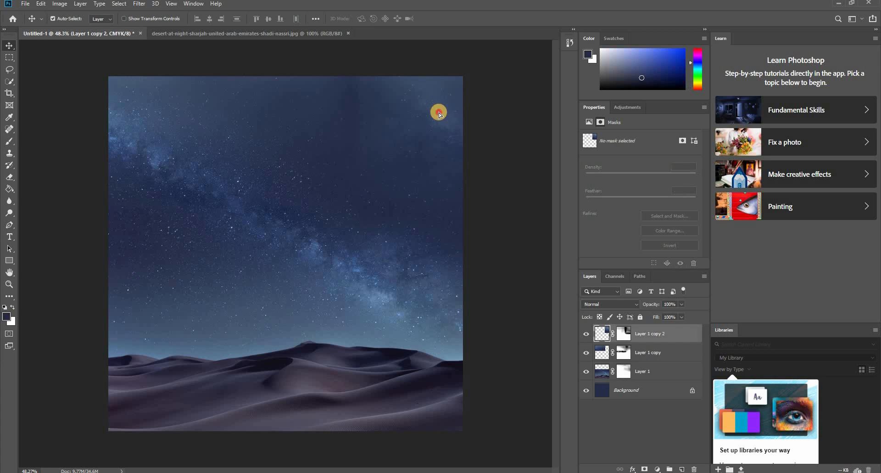
left_click_drag(439, 114, 474, 197)
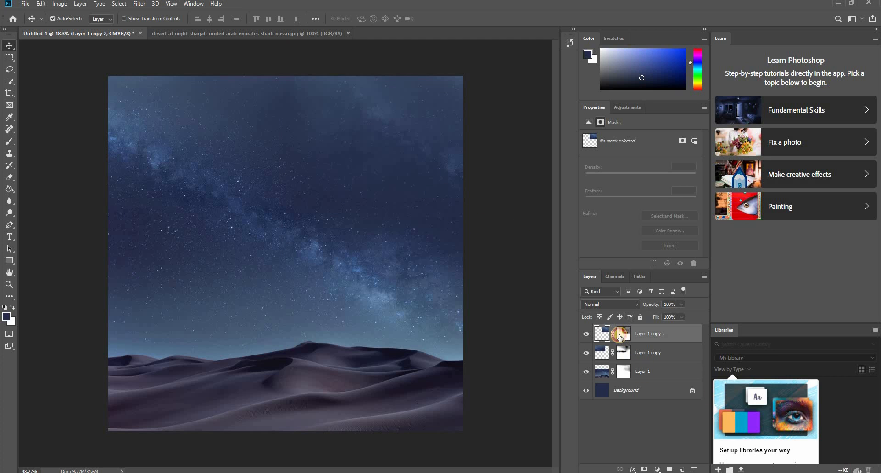
- Paint white at 27% opacity on the Layer 1 copy 2 mask to restore the upper-right Milky Way band, and blend its surroundings with black
left_click(623, 333)
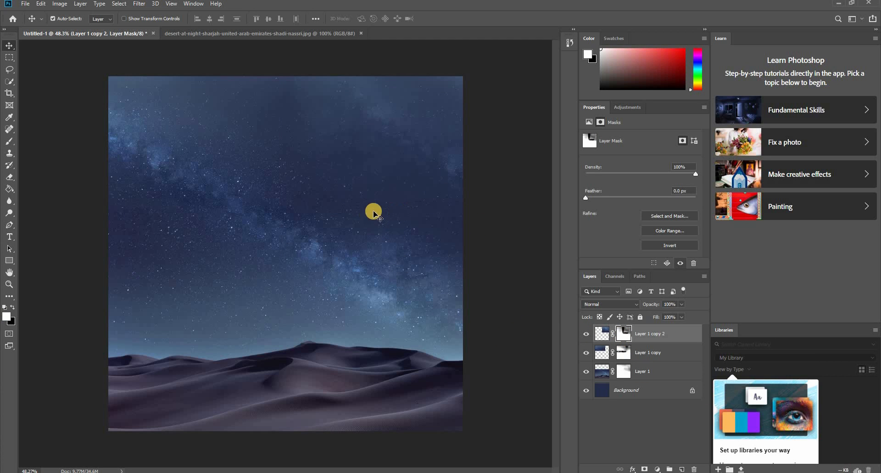
key("b")
key("x")
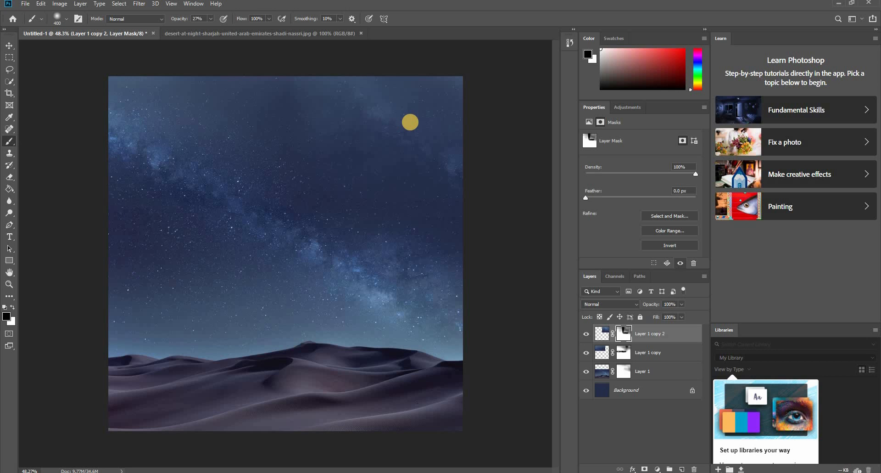
key("x")
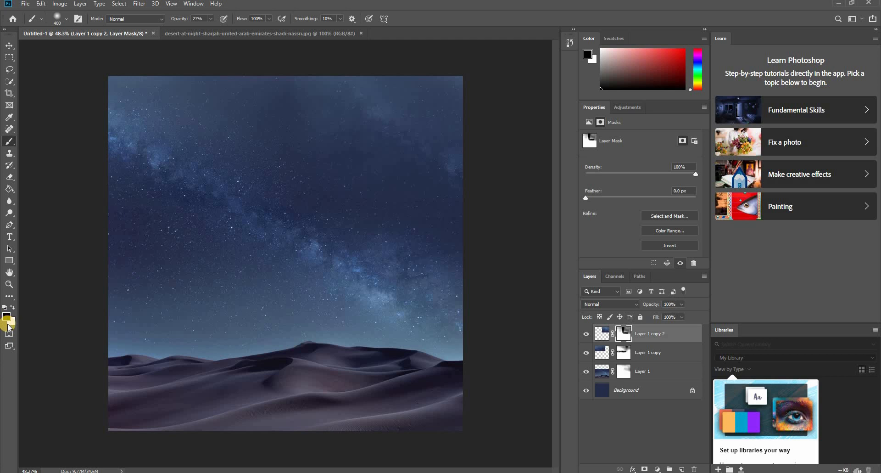
left_click(398, 114)
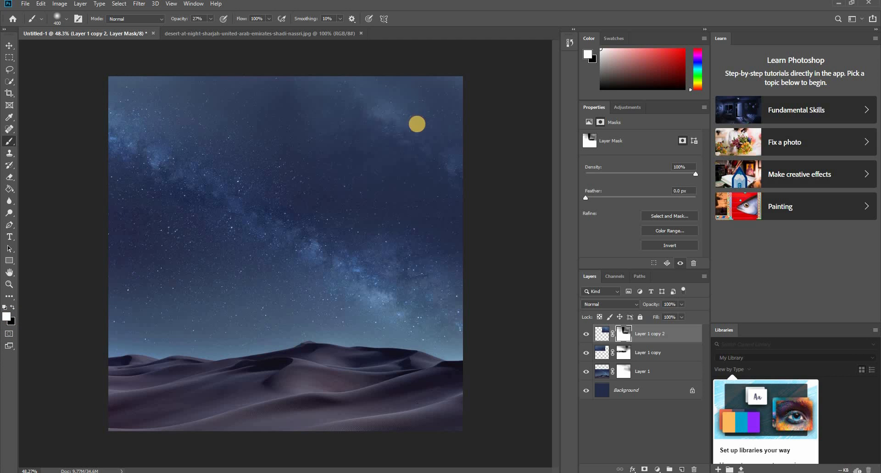
left_click(450, 153)
left_click(295, 92)
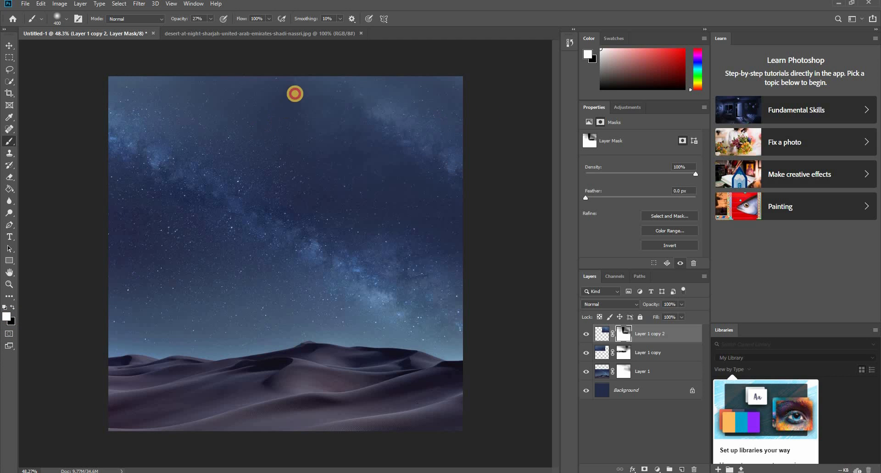
key("x")
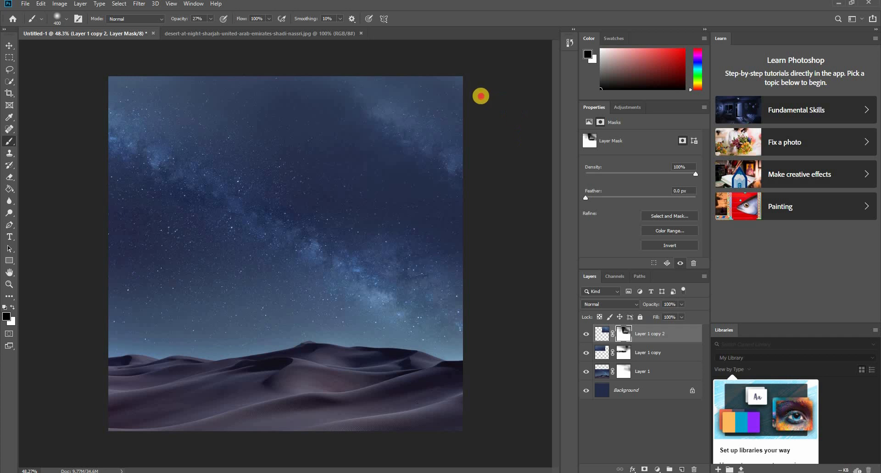
scroll(392, 228, "down", 1)
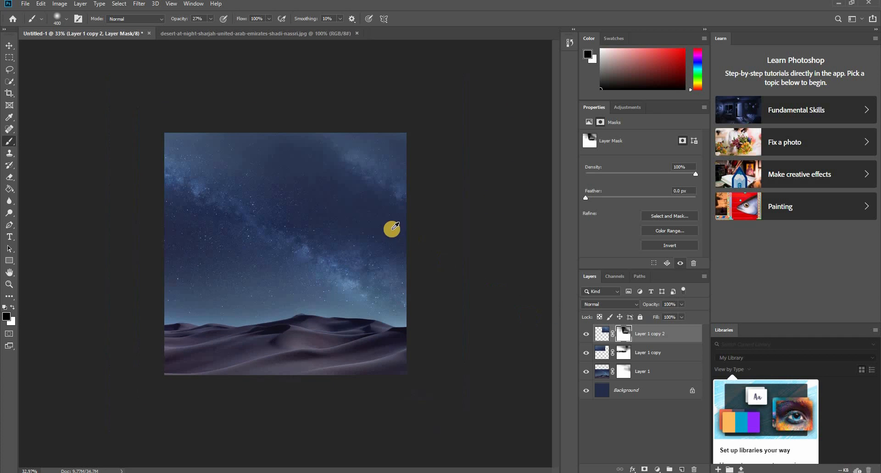
scroll(392, 228, "up", 1)
scroll(398, 231, "down", 1)
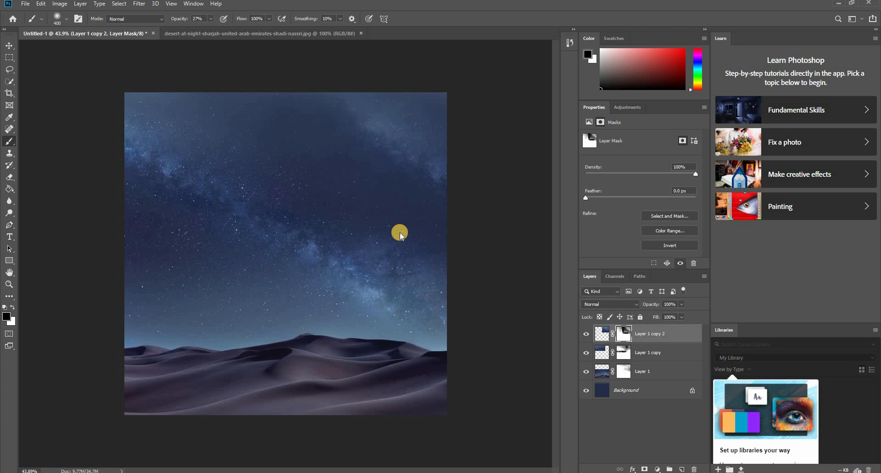
- Save the document in Photoshop format as Gold Mind 1 in the Blakelon Gold MIND folder
key("ctrl+s")
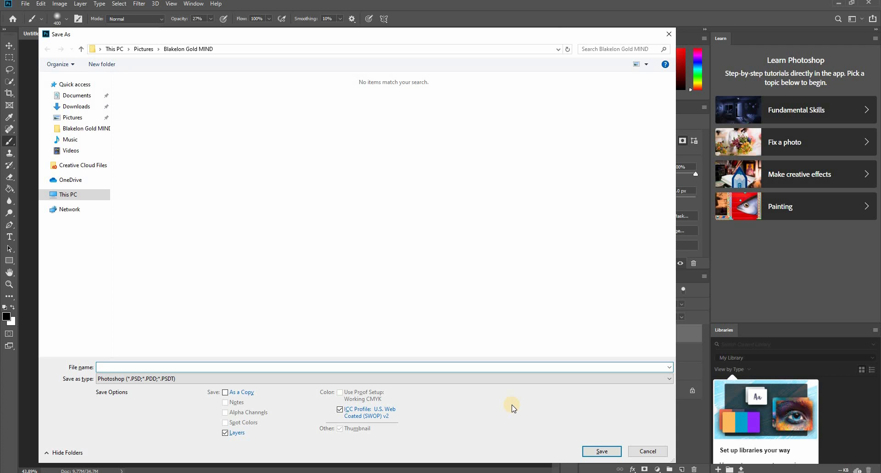
type("Gold Mind 1")
key("Return")
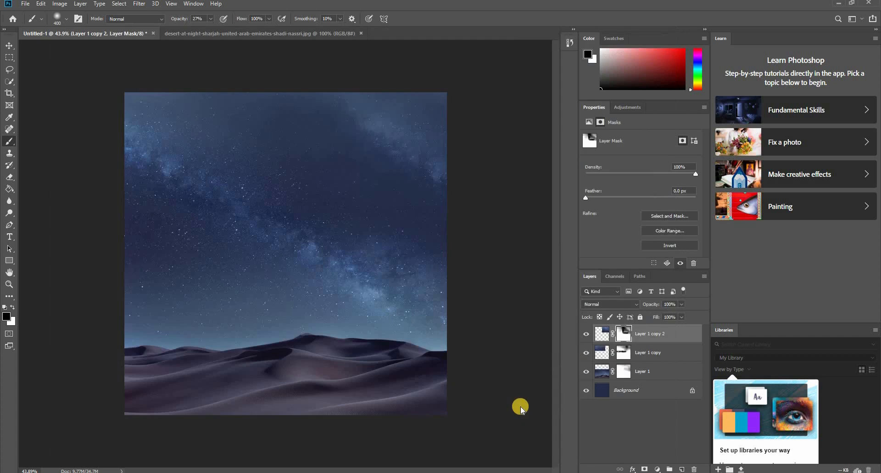
key("Return")
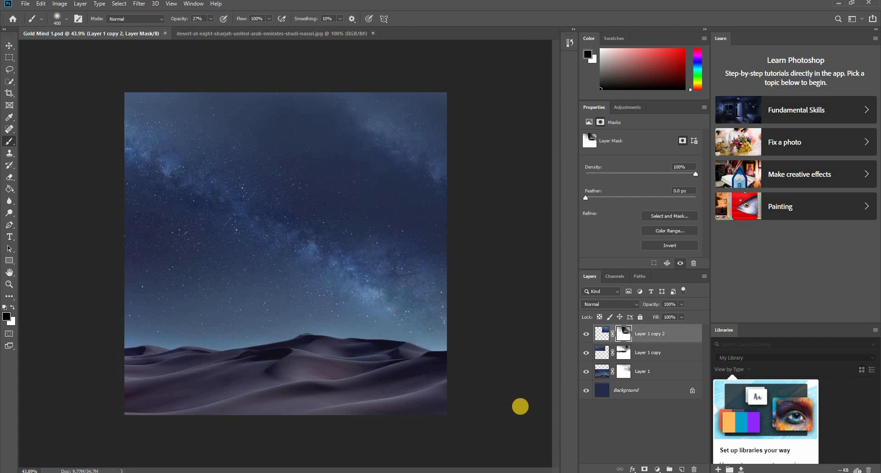
- Merge Layer 1, Layer 1 copy and Layer 1 copy 2 into one layer and rename it Background
key("v")
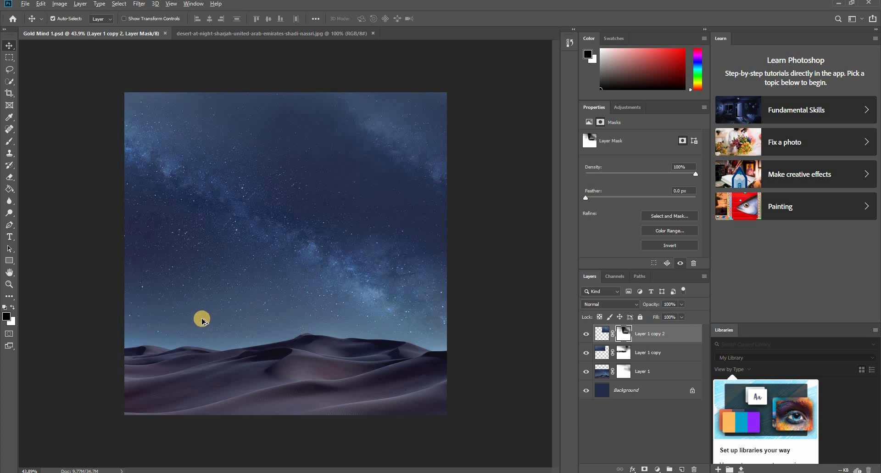
scroll(202, 320, "up", 5)
scroll(210, 326, "down", 4)
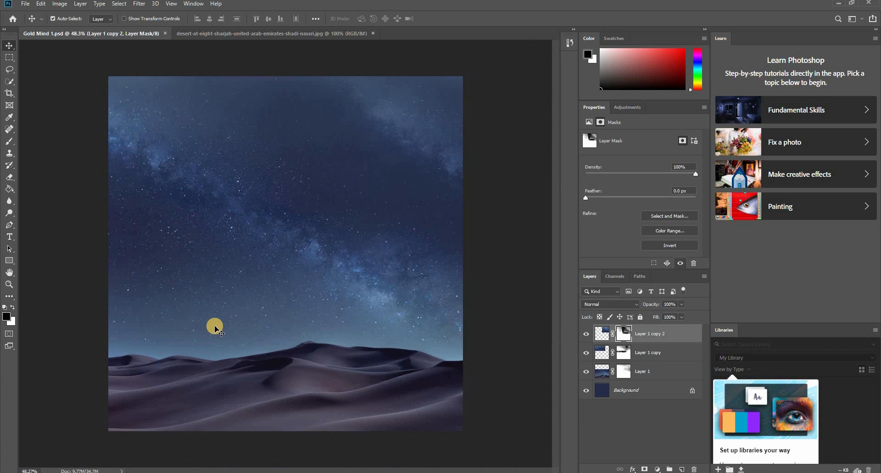
left_click(652, 372)
left_click(657, 338, "shift")
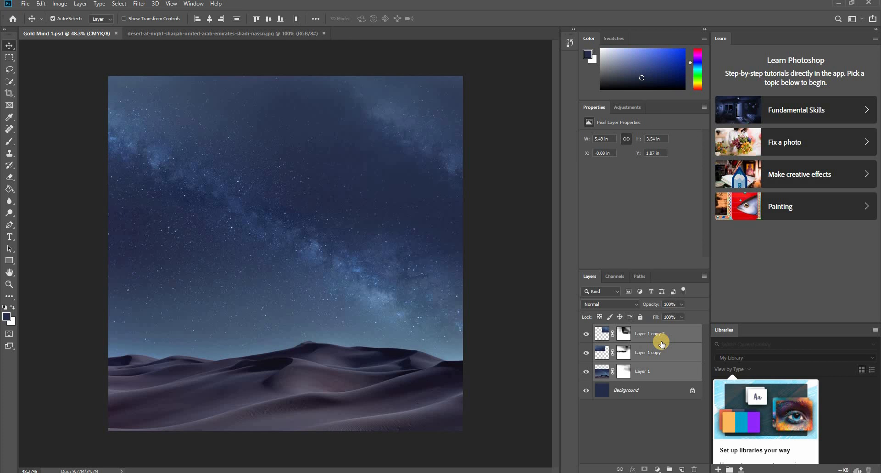
key("ctrl+e")
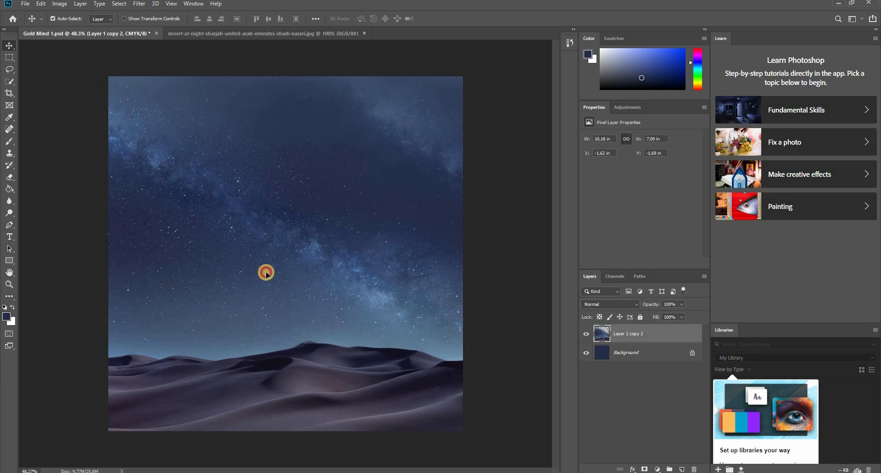
left_click_drag(266, 269, 232, 362)
key("ctrl+z")
double_click(625, 333)
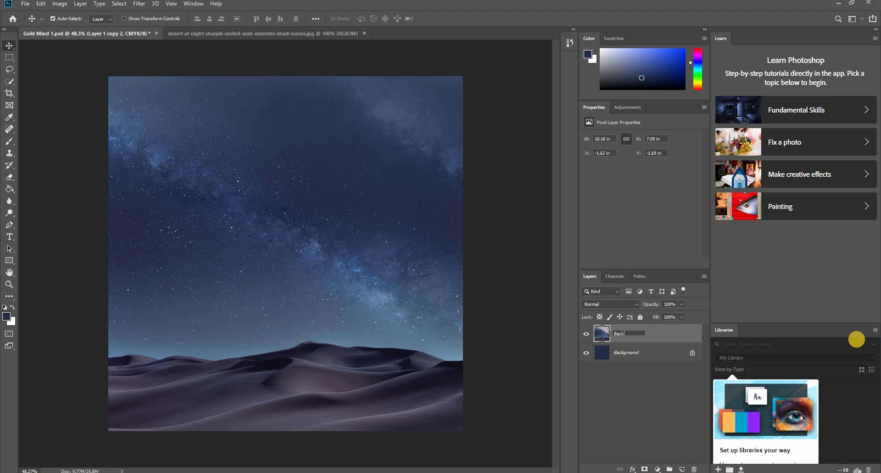
key("Return")
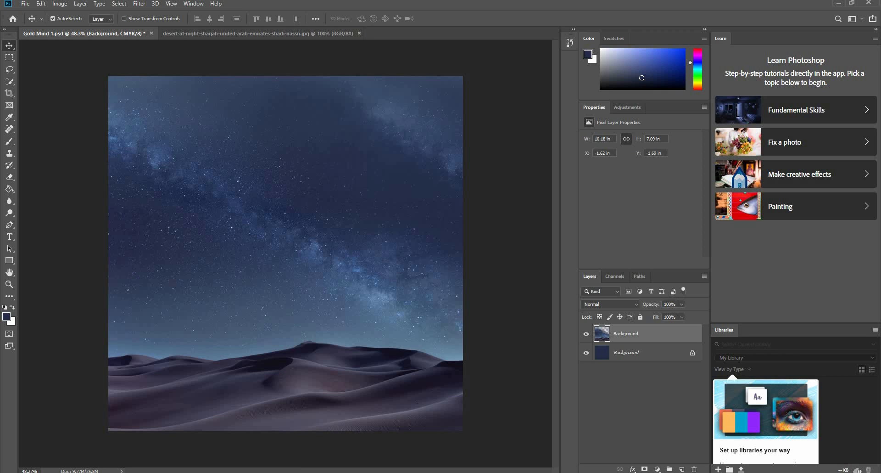
- Open the human_brain_png_687336 image from the Blakelon Gold MIND folder
left_click(322, 471)
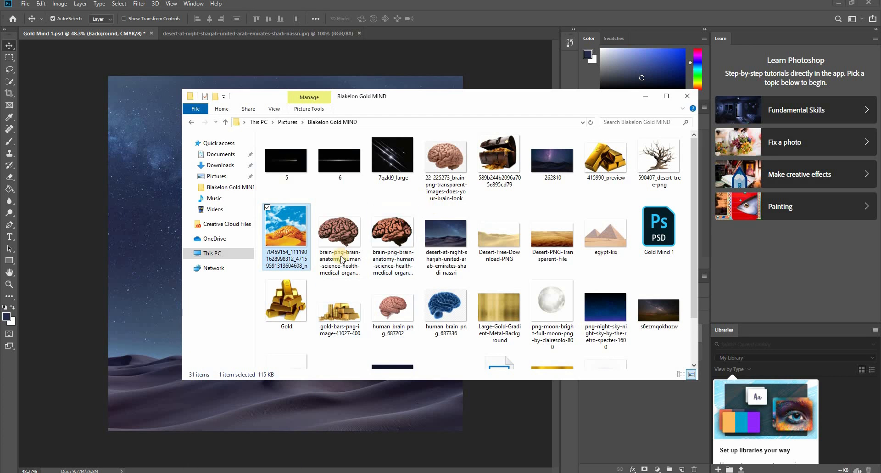
left_click(645, 96)
left_click(29, 5)
left_click(34, 23)
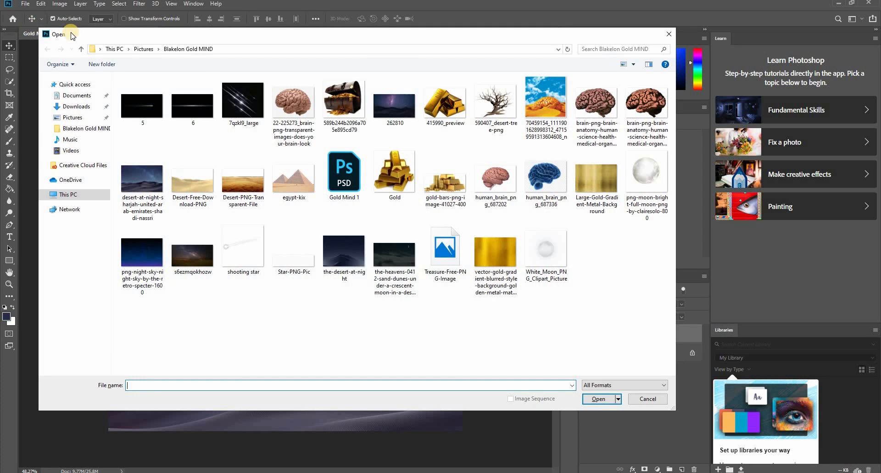
double_click(557, 189)
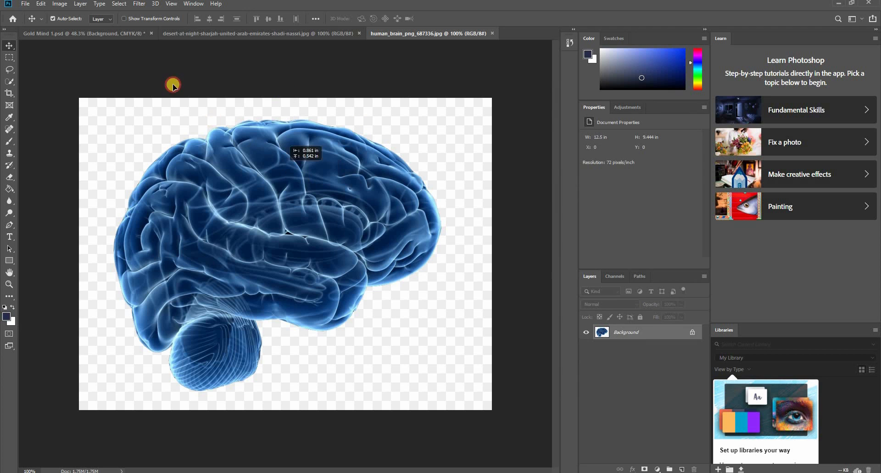
left_click_drag(447, 196, 511, 209)
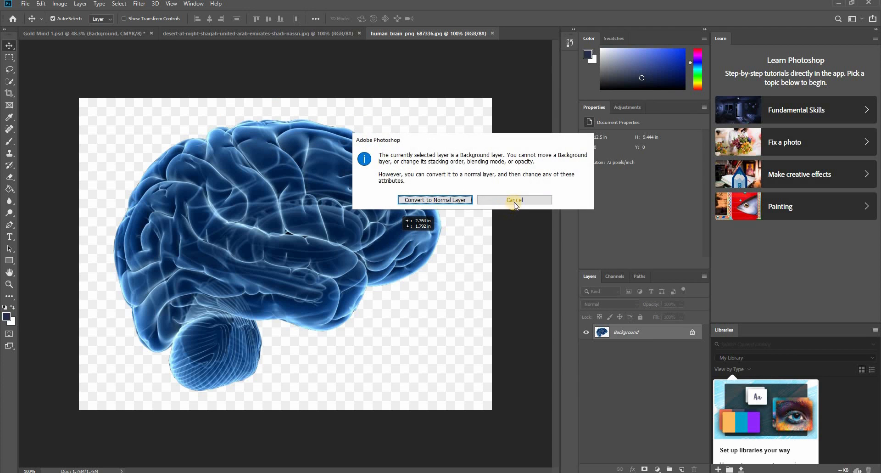
left_click(514, 201)
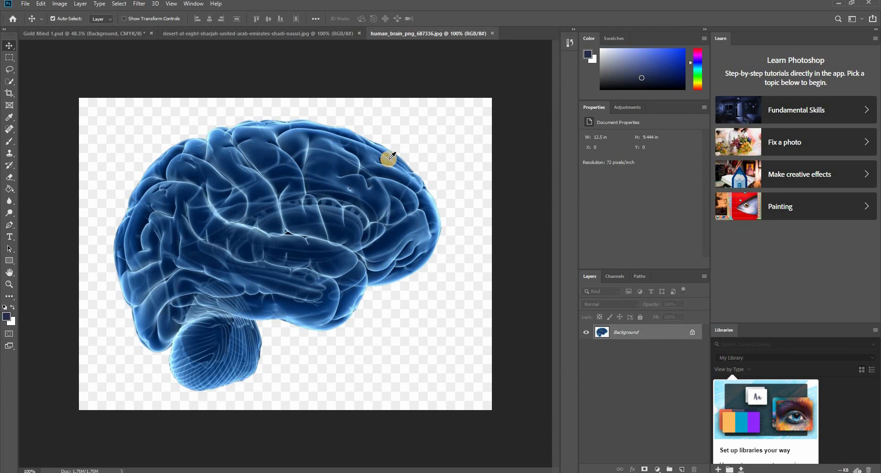
key("i")
left_click(11, 122)
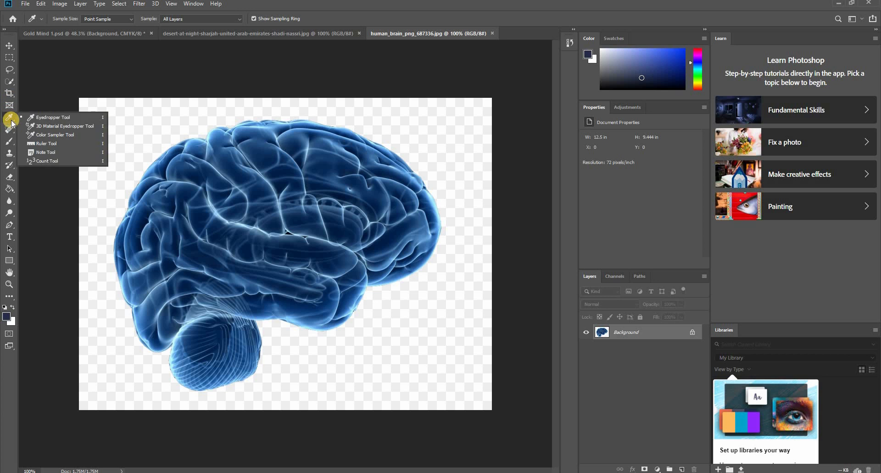
- Select the checkered backdrop around the blue brain with the Magic Wand tool
left_click(10, 83)
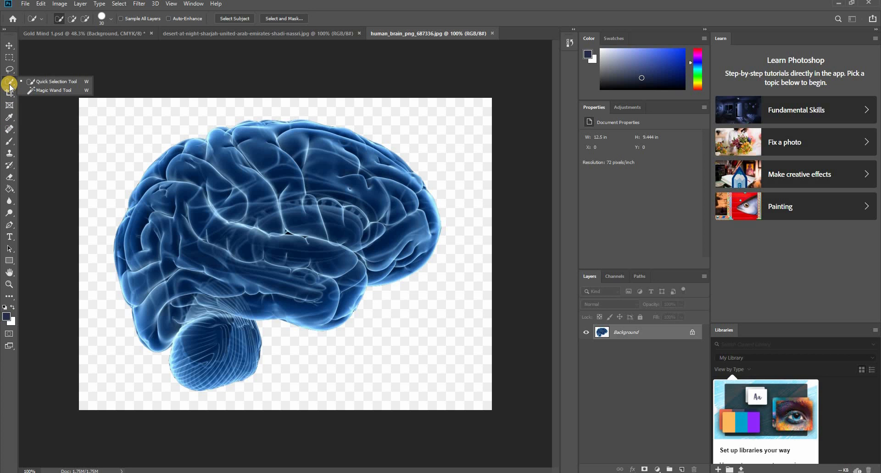
left_click(48, 90)
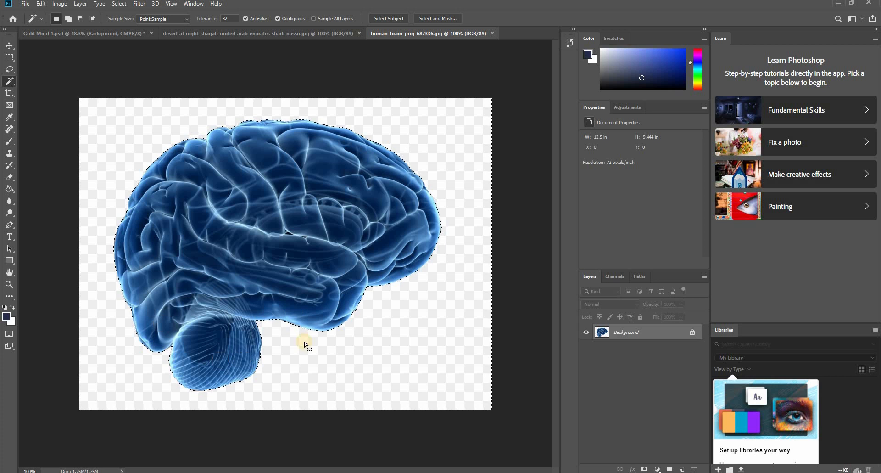
key("ctrl+j")
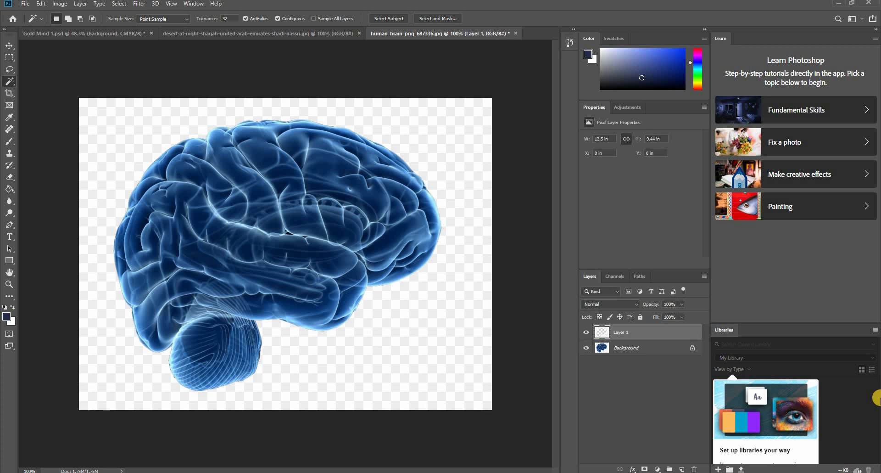
key("ctrl+z")
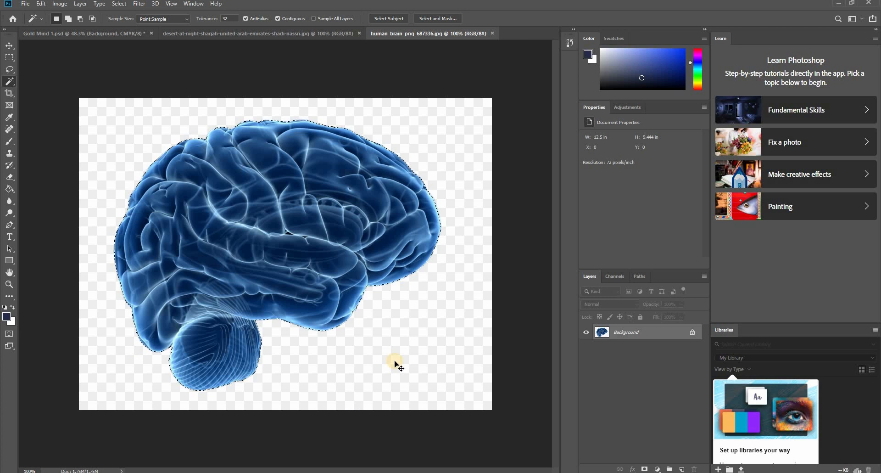
key("ctrl+j")
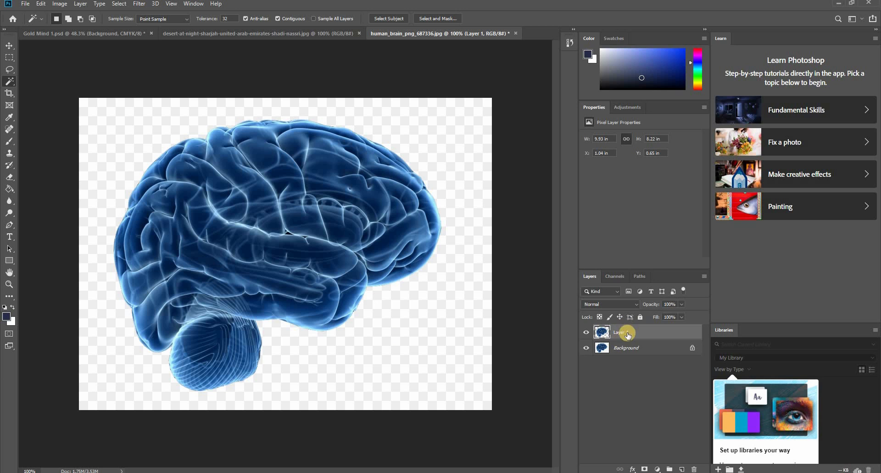
left_click(587, 348)
key("ctrl+z")
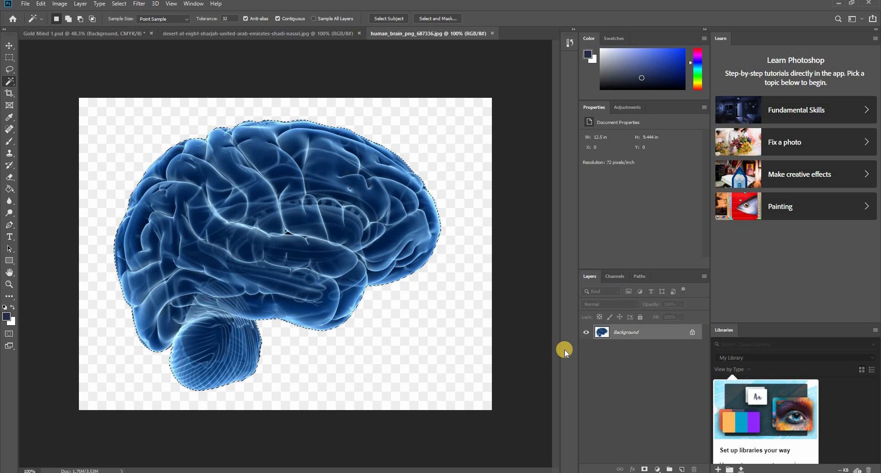
key("ctrl+d")
- Copy the blue brain alone to a new layer from an inverted Magic Wand selection of the backdrop, and hide the Background layer
left_click(404, 157)
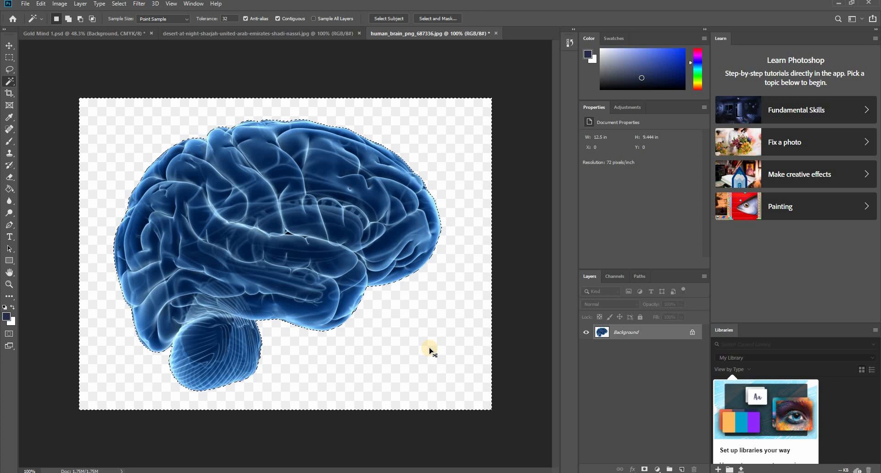
key("ctrl+shift+i")
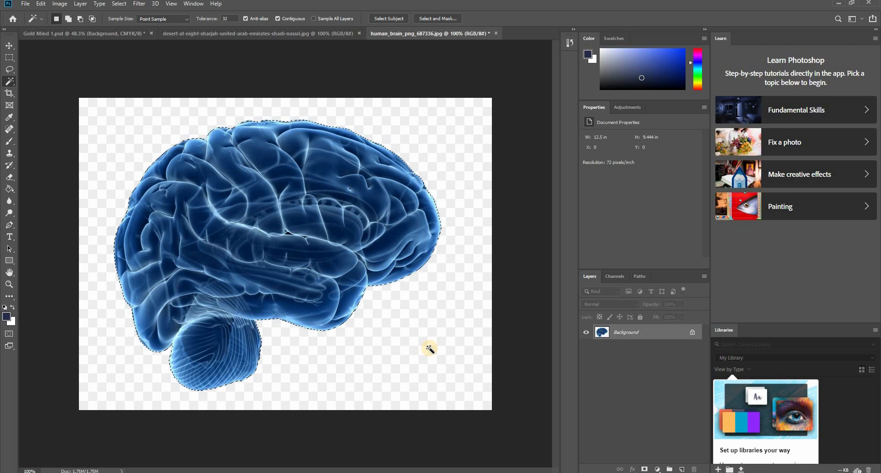
key("ctrl+j")
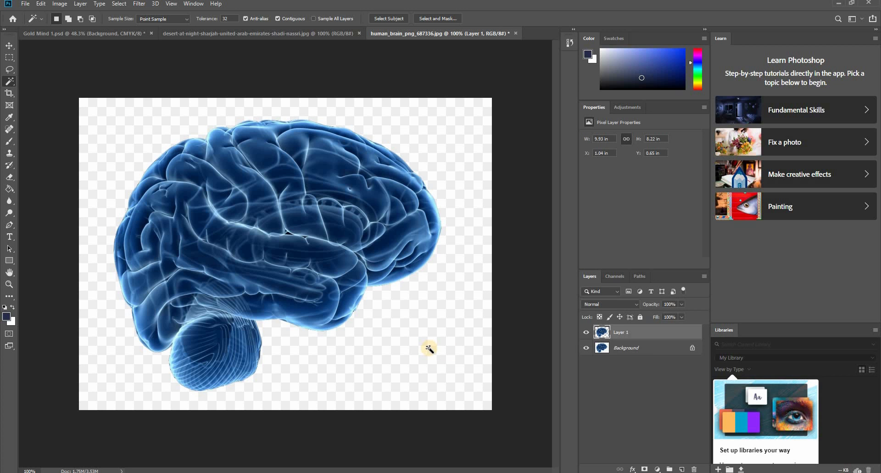
left_click(587, 348)
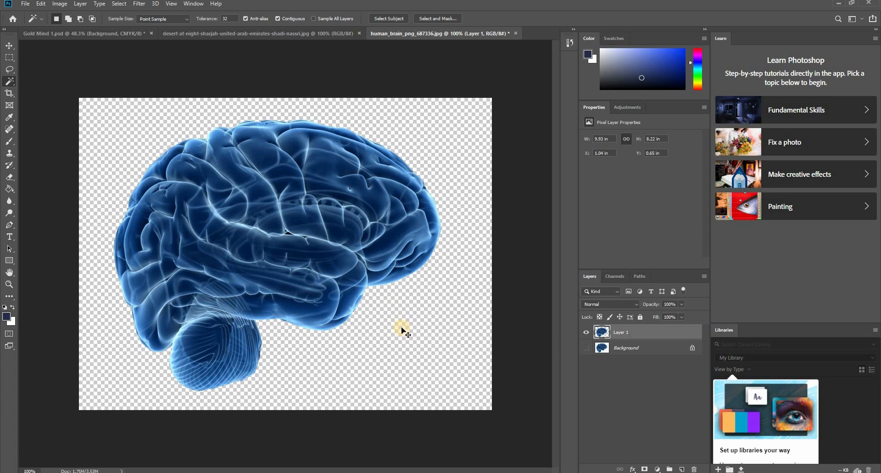
- Move the cut-out blue brain into the Gold Mind 1 document and place it over the dunes' horizon
key("v")
left_click_drag(291, 179, 479, 301)
left_click_drag(323, 295, 315, 311)
- Close the human_brain_png_687336 image without saving, and close the desert-at-night source image
left_click(487, 30)
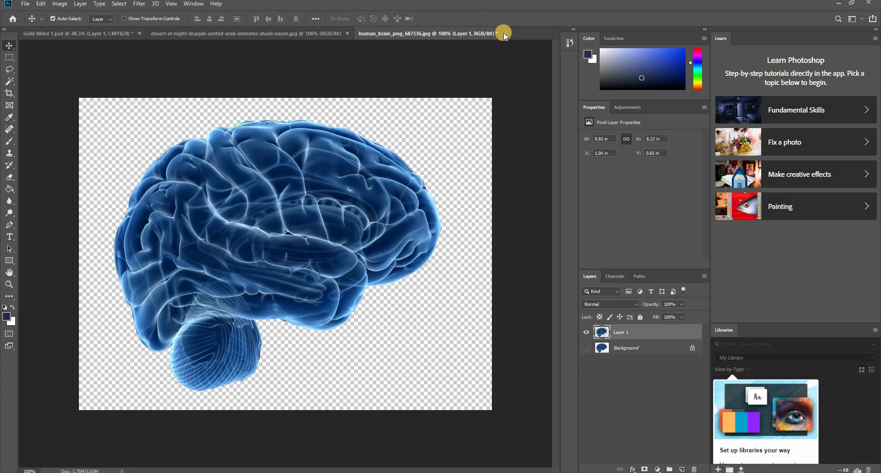
left_click(503, 33)
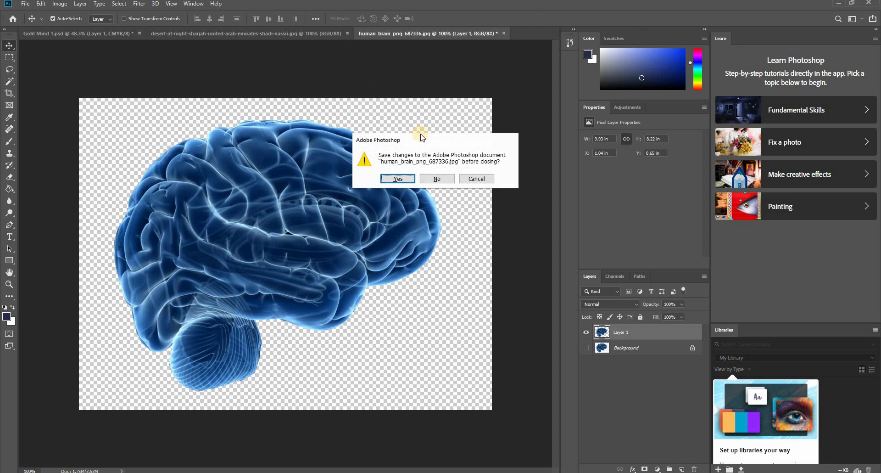
left_click(437, 179)
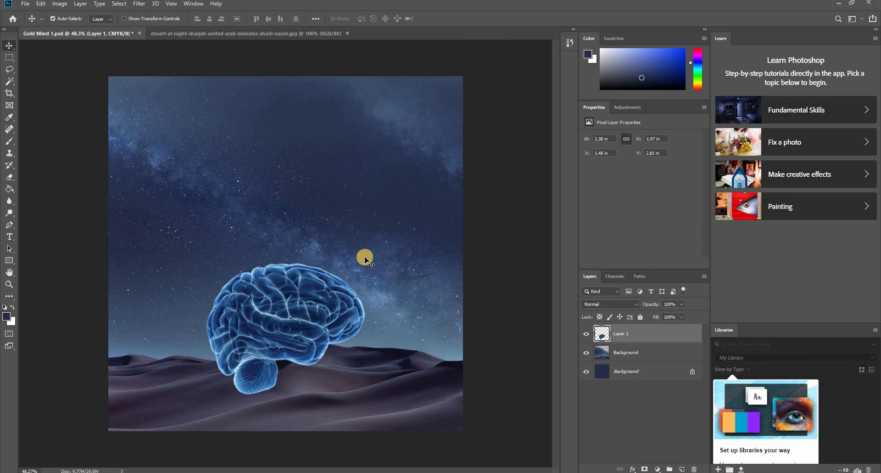
left_click(225, 31)
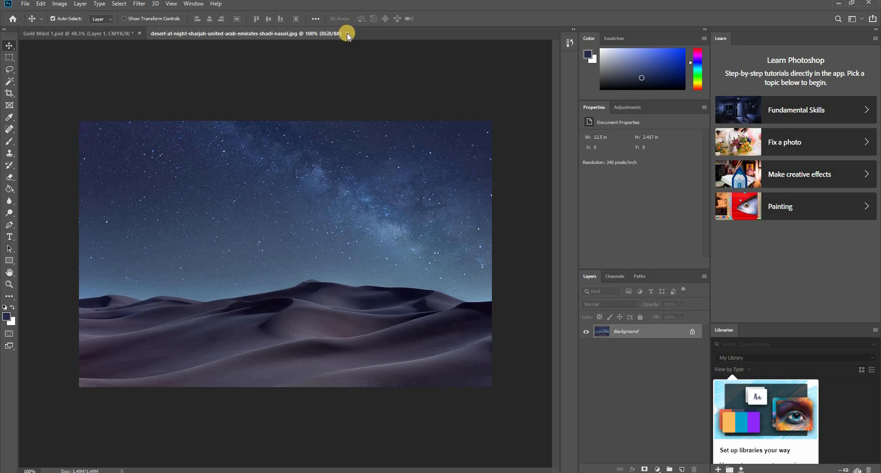
left_click(347, 33)
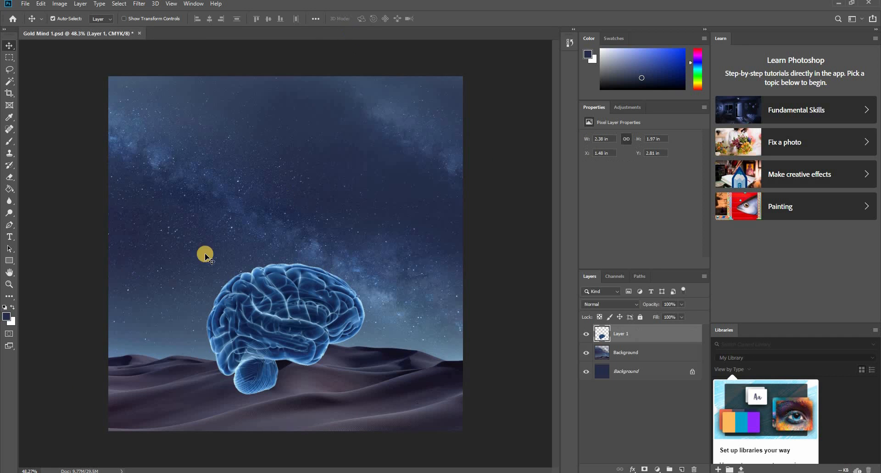
- Open the brain-png-brain-anatomy-human-science-health-medical-organ-960 image from the Blakelon Gold MIND folder
left_click(25, 5)
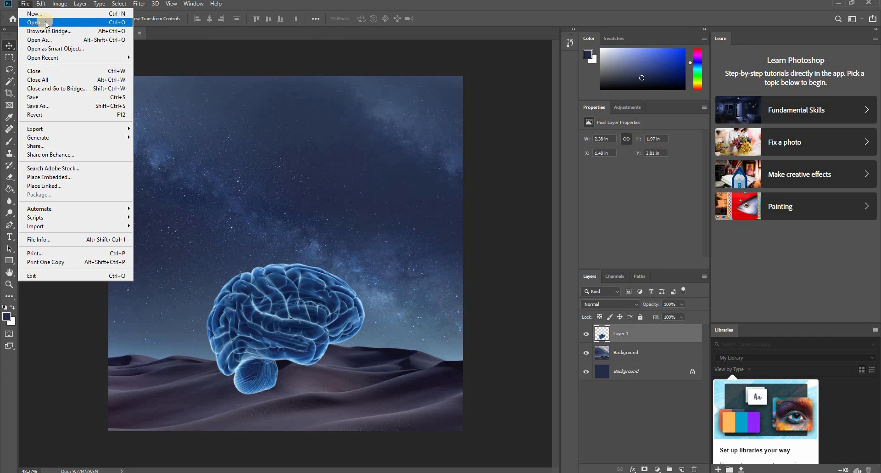
left_click(38, 23)
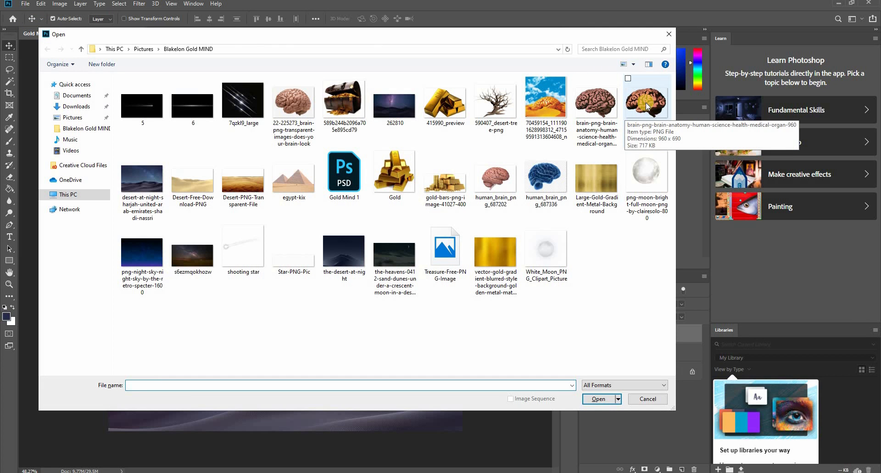
double_click(645, 103)
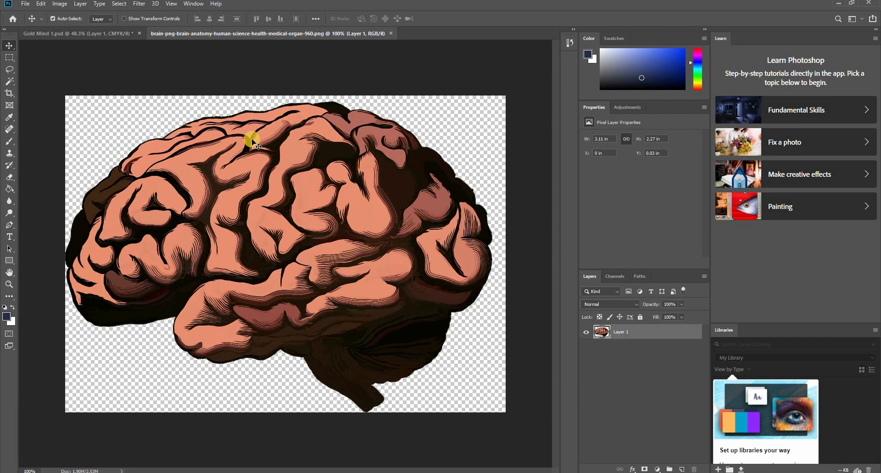
- Bring the pink illustrated brain into the Gold Mind 1 document, placing it over the blue brain
left_click_drag(309, 186, 355, 189)
left_click_drag(420, 239, 347, 260)
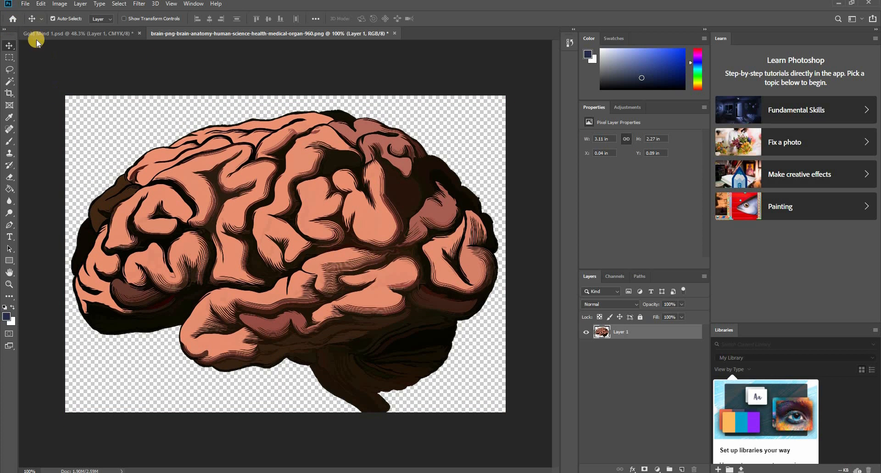
left_click_drag(298, 279, 338, 291)
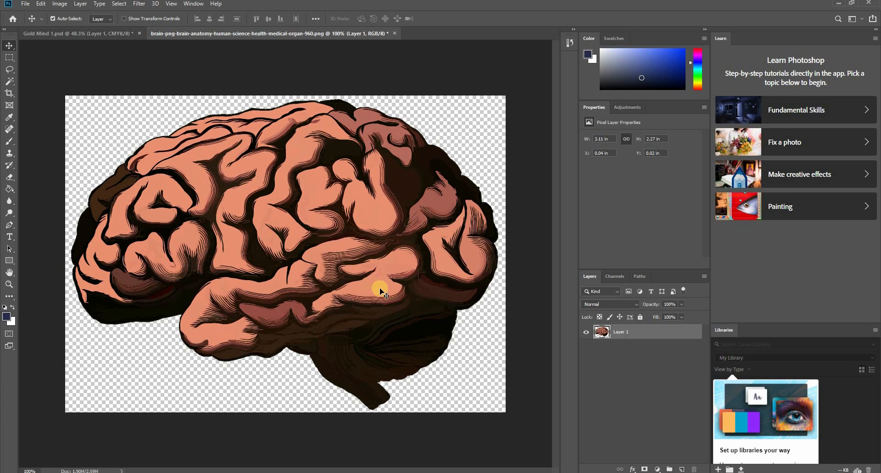
left_click_drag(384, 294, 299, 356)
- Move the pink brain on Layer 2 up into the upper-right part of the sky
key("ctrl+t")
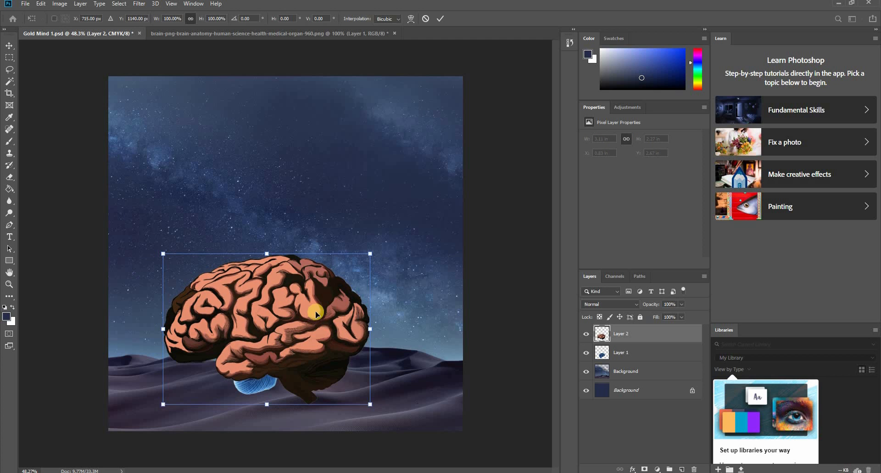
right_click(317, 314)
left_click(297, 298)
left_click_drag(293, 304, 361, 169)
left_click(292, 331)
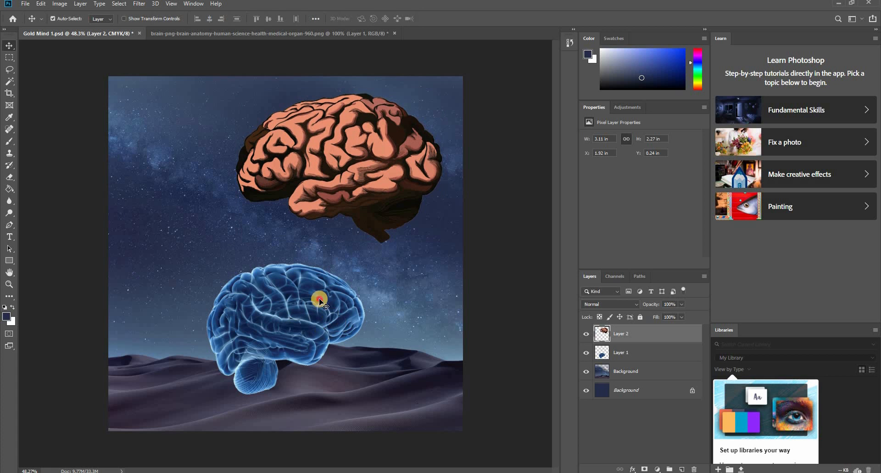
- Enlarge the blue brain on Layer 1, rotate it clockwise and move it lower over the dunes with Free Transform
left_click(319, 298)
left_click(381, 335)
key("ctrl+t")
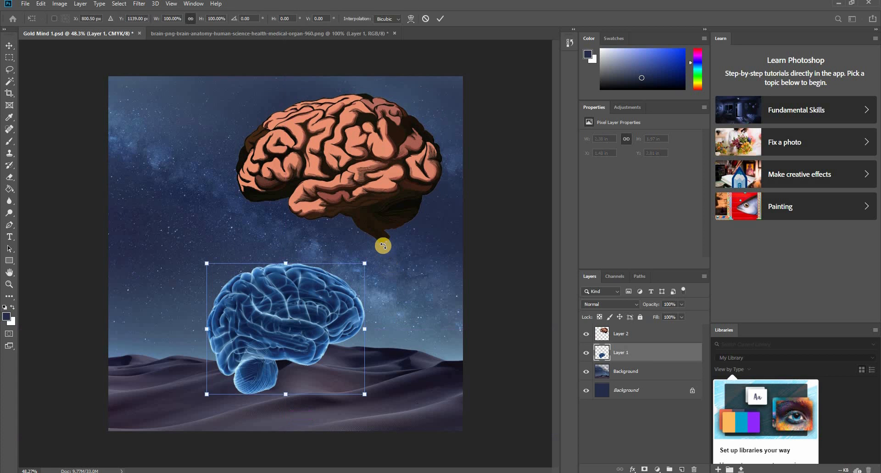
left_click_drag(388, 260, 420, 275)
left_click_drag(361, 305, 320, 370)
key("Return")
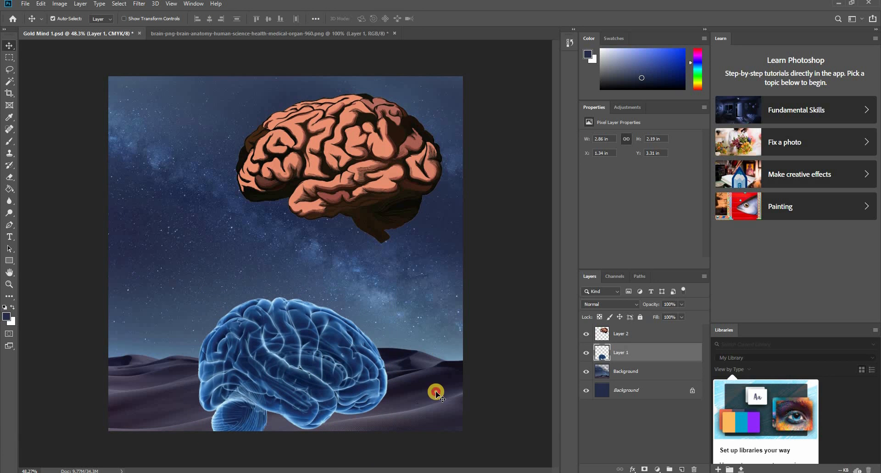
- Move the blue brain slightly to the right and down over the dunes
mouse_move(434, 388)
left_mouse_down()
mouse_move(432, 355)
mouse_move(443, 387)
left_mouse_up()
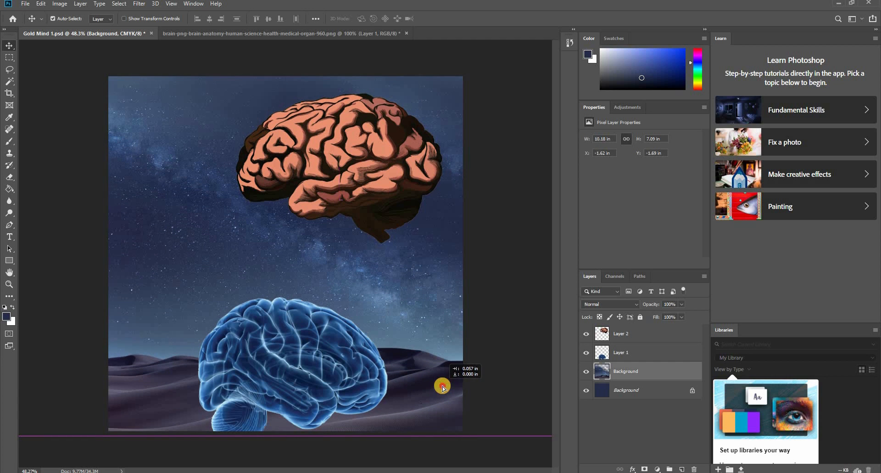
left_click(353, 360)
left_click_drag(352, 342, 345, 381)
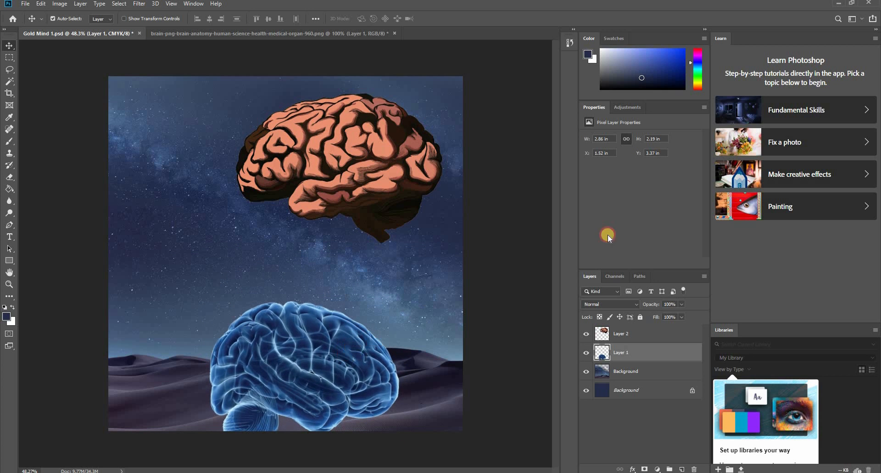
- Set the opacity of Layer 1 to 24% and shift the translucent blue brain slightly left and down over the dunes
left_click(682, 304)
left_click_drag(660, 321, 650, 317)
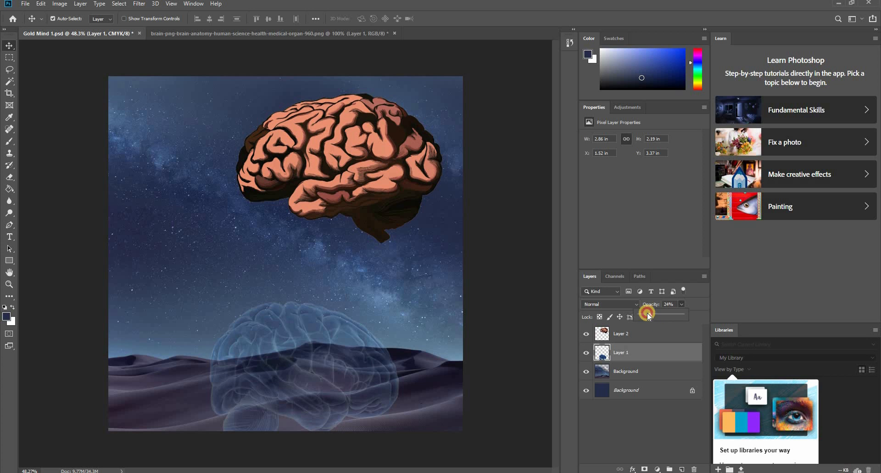
left_click_drag(319, 349, 311, 354)
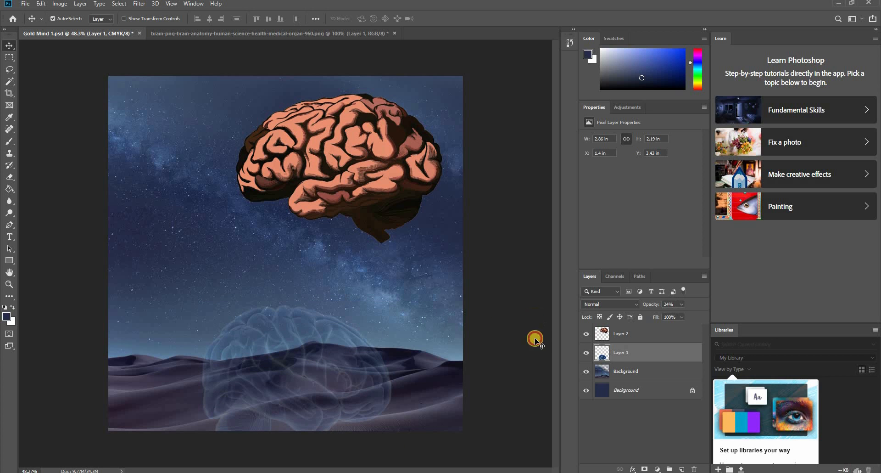
- Add a white layer mask to Layer 1, the translucent blue brain
left_click(611, 353, "ctrl")
left_click(622, 353)
left_click(644, 468)
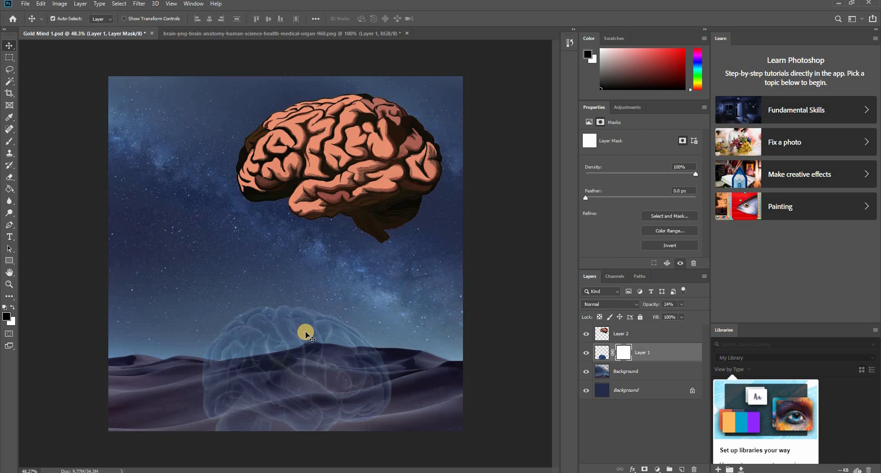
- Paint black on the Layer 1 mask over the brain's lower right edge with a soft 90 px Brush at 27% opacity
key("b")
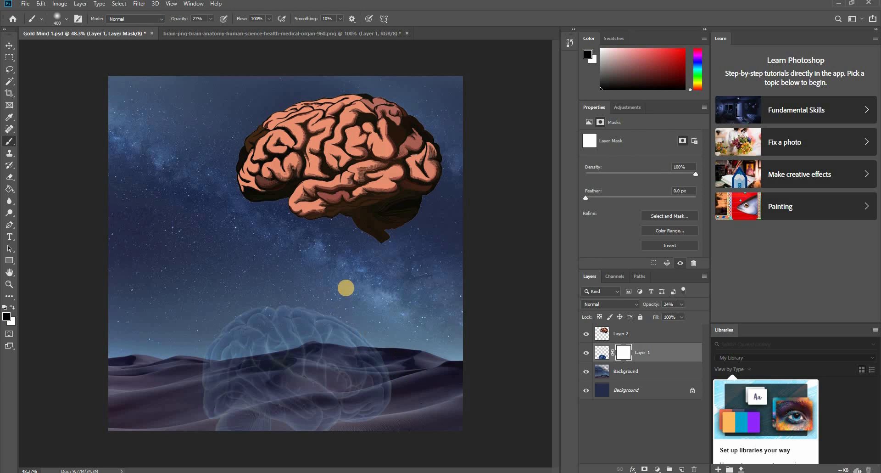
key("e")
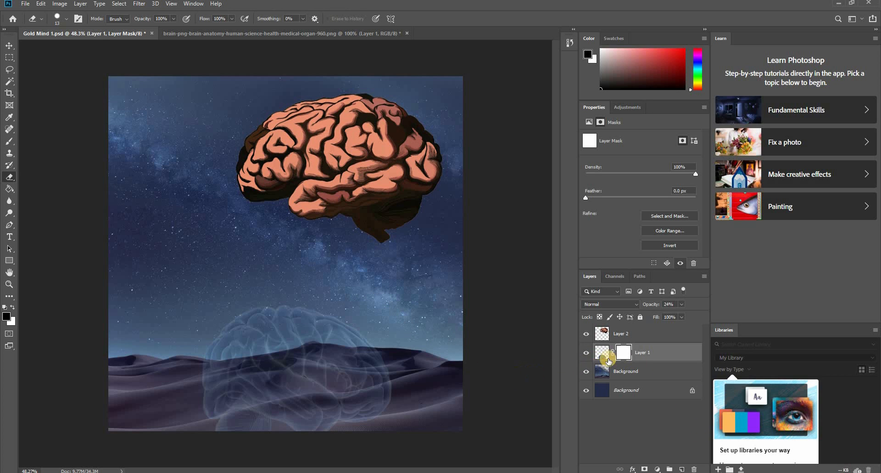
key("b")
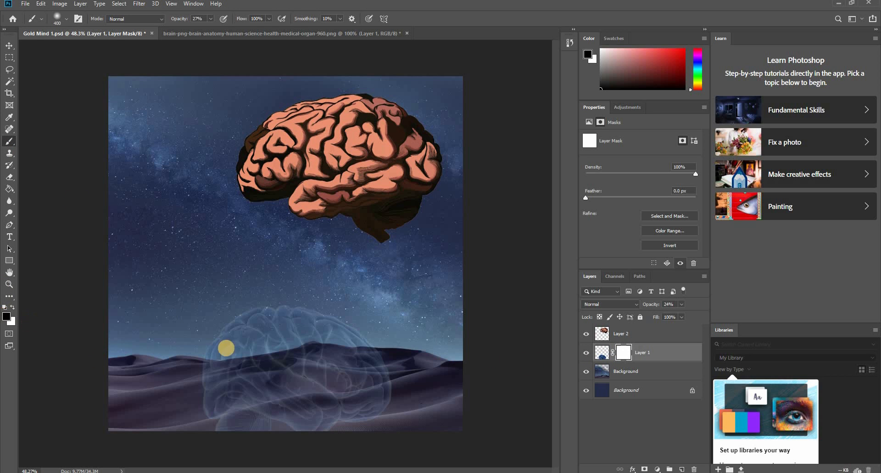
key("bracketleft")
key("bracketleft")
key("bracketleft")
key("bracketleft")
key("bracketleft")
key("bracketleft")
key("bracketleft")
key("bracketleft")
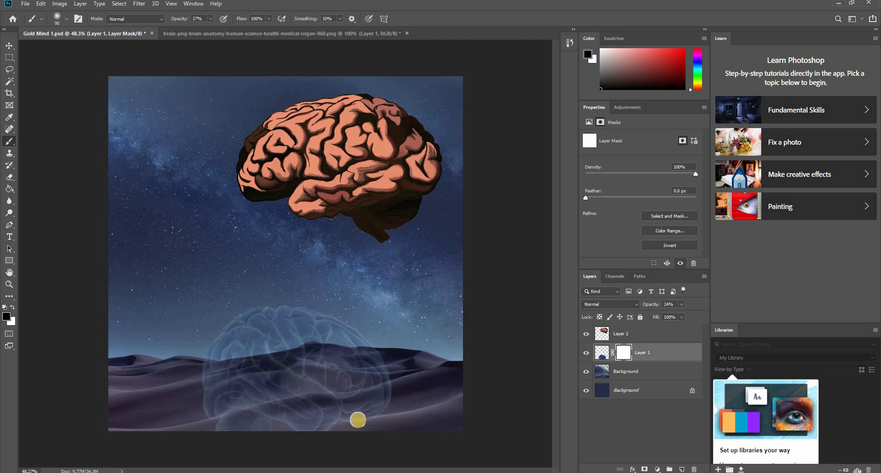
scroll(357, 425, "up", 5)
left_click_drag(256, 417, 326, 337)
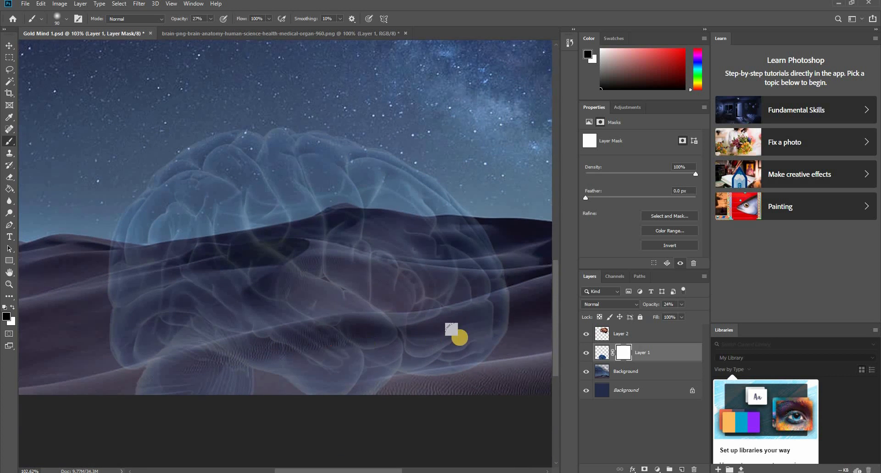
left_click_drag(491, 358, 490, 359)
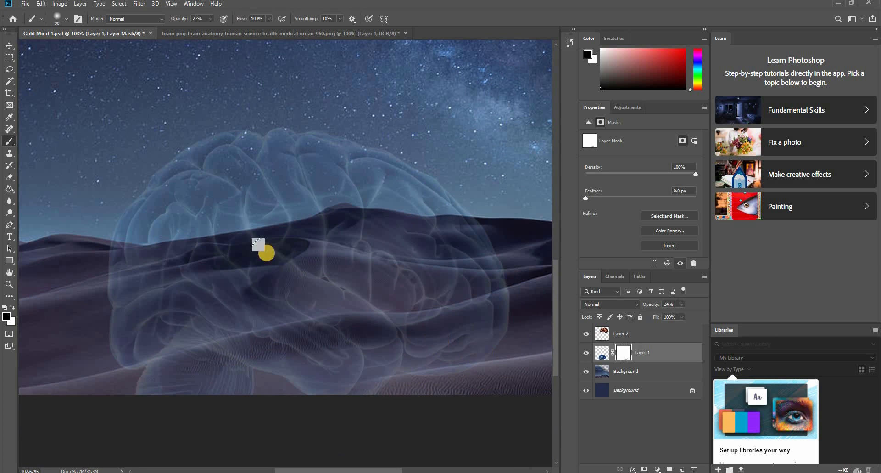
- Set the brush opacity to 79% and mask out the brain's lower part below the front dune's ridge
left_click(211, 19)
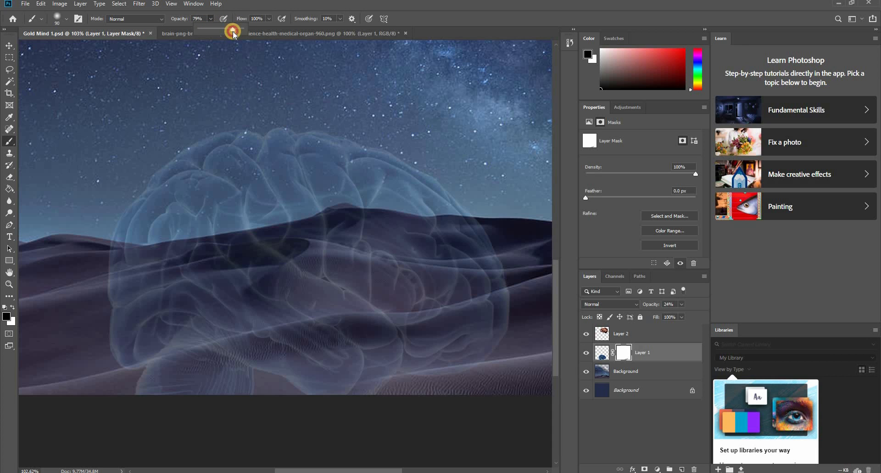
mouse_move(509, 332)
left_mouse_down()
mouse_move(439, 385)
mouse_move(502, 336)
mouse_move(385, 382)
mouse_move(525, 328)
mouse_move(403, 380)
mouse_move(469, 331)
mouse_move(449, 353)
mouse_move(505, 324)
mouse_move(318, 383)
mouse_move(413, 371)
mouse_move(250, 395)
mouse_move(397, 383)
mouse_move(528, 355)
mouse_move(482, 344)
left_mouse_up()
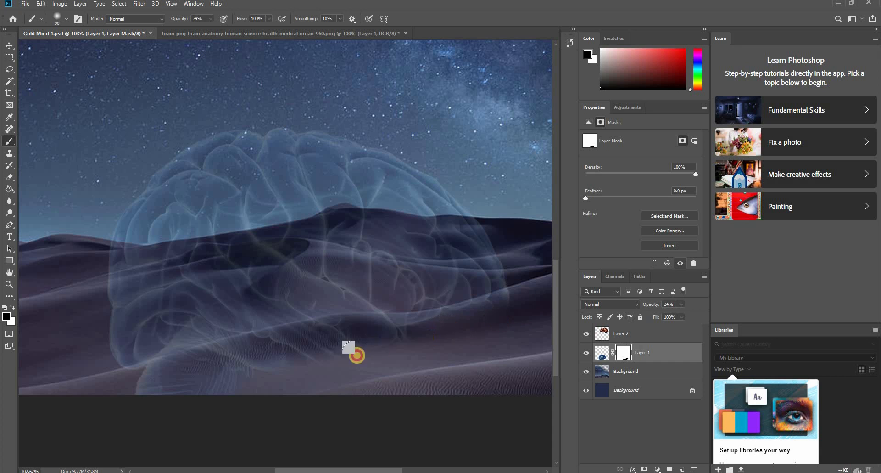
mouse_move(357, 355)
left_mouse_down()
mouse_move(377, 346)
mouse_move(135, 395)
left_mouse_up()
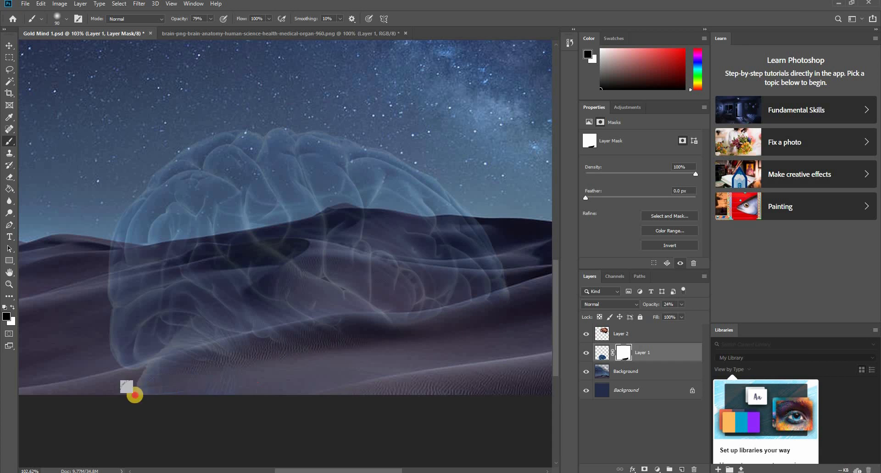
- Set the brush to 45% hardness and 92% opacity and mask out the remaining brain traces along the front dune's ridge
right_click(263, 355)
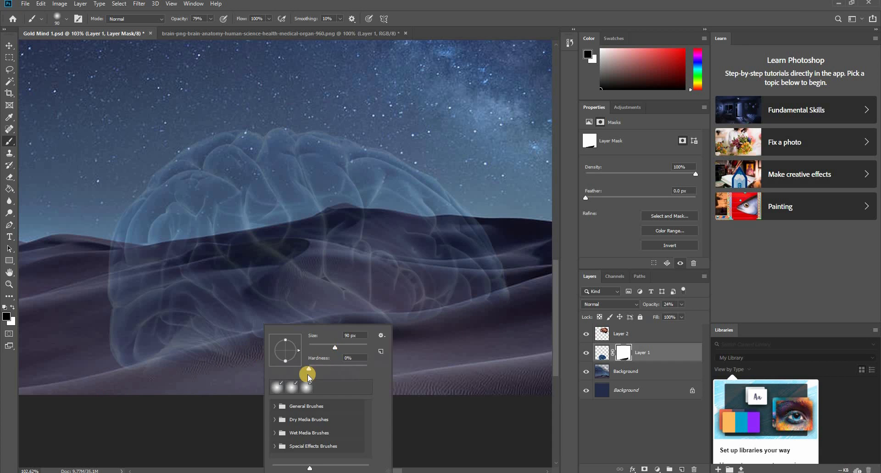
left_click_drag(317, 370, 334, 367)
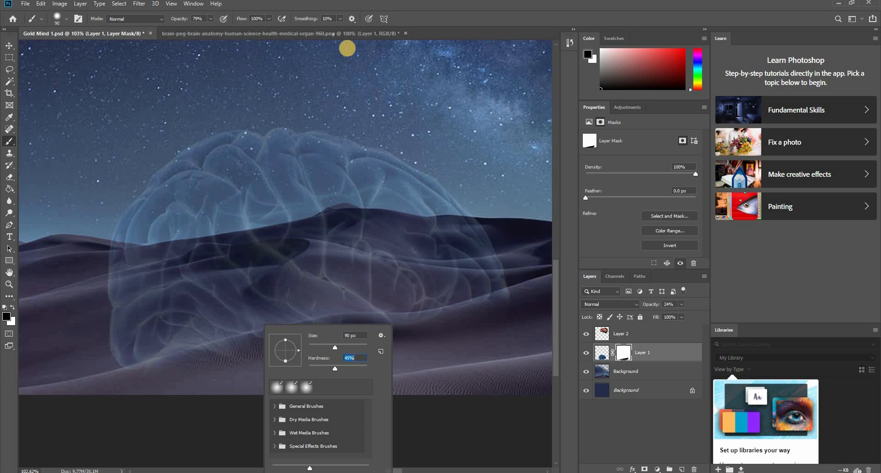
left_click(330, 23)
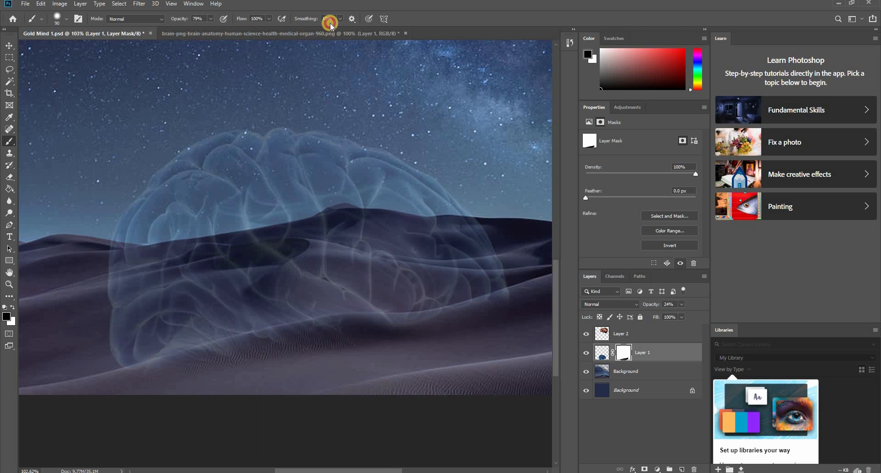
left_click(210, 19)
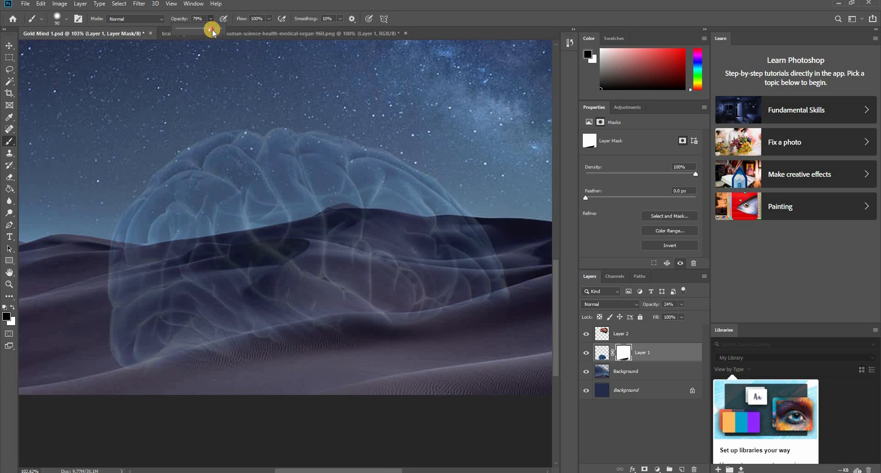
left_click(238, 5)
left_click_drag(247, 373, 227, 369)
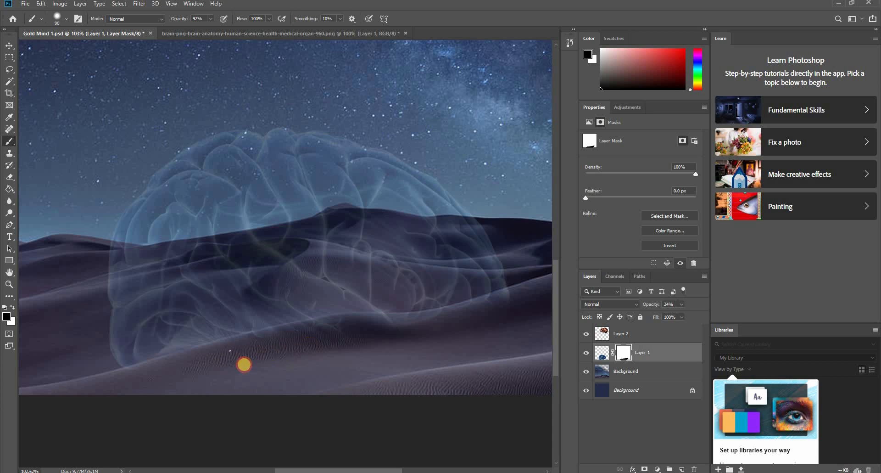
left_click_drag(382, 340, 482, 330)
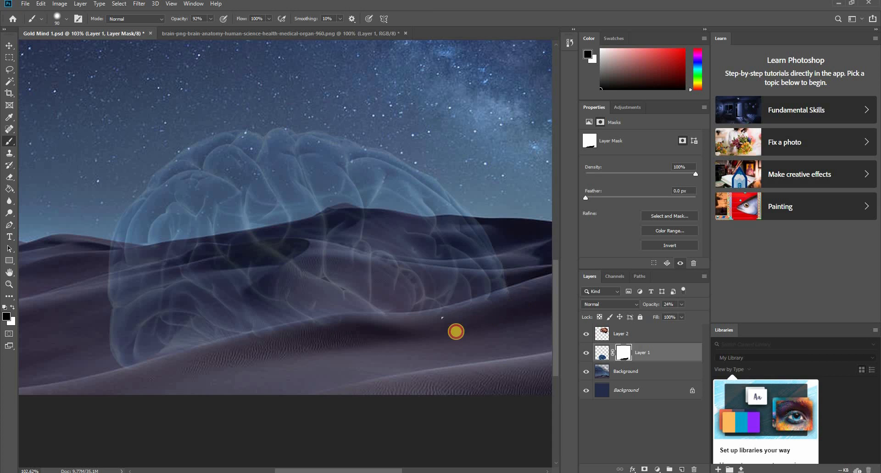
mouse_move(396, 331)
left_mouse_down()
mouse_move(503, 311)
mouse_move(459, 328)
mouse_move(511, 304)
mouse_move(496, 315)
left_mouse_up()
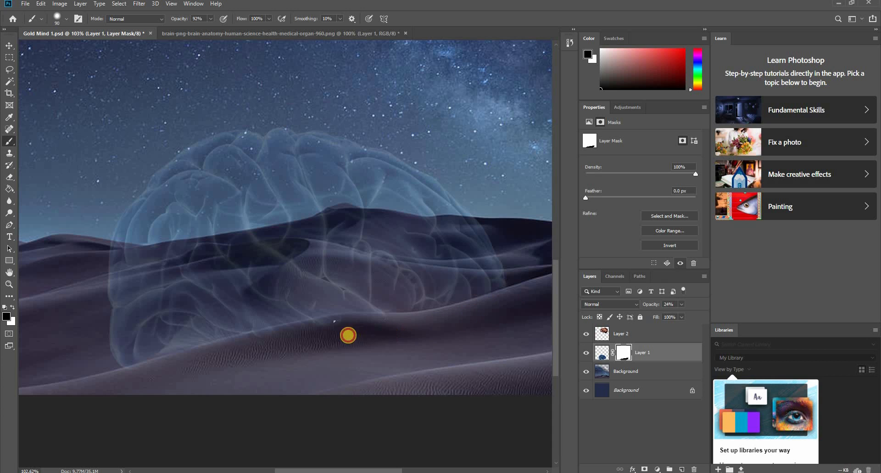
left_click_drag(349, 335, 275, 350)
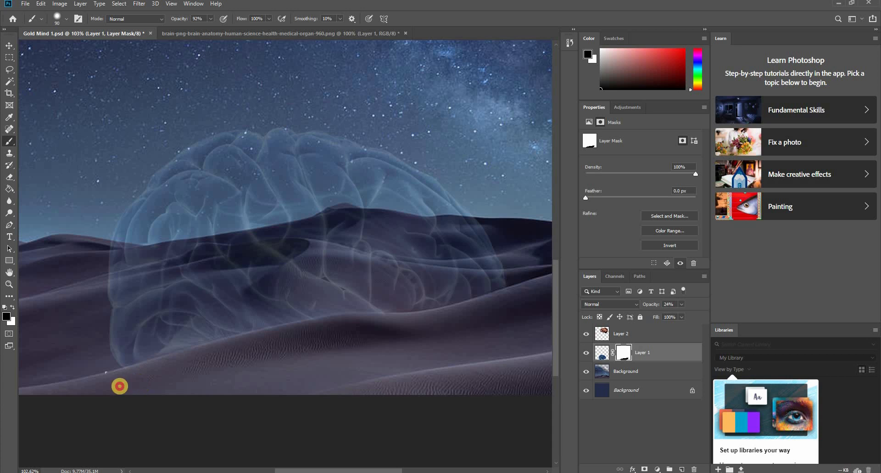
mouse_move(246, 347)
left_mouse_down()
mouse_move(273, 333)
mouse_move(359, 336)
left_mouse_up()
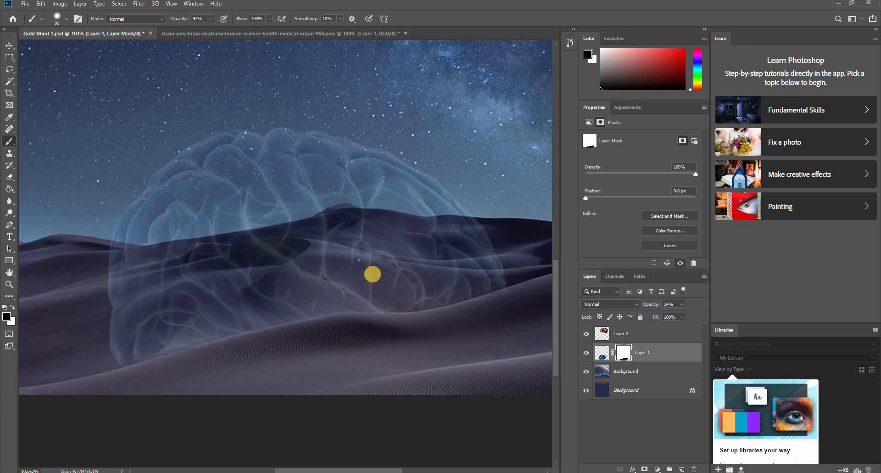
- Touch up the Layer 1 mask near the dune ridge, using white to restore the brain and black to hide it
key("x")
left_click_drag(355, 290, 275, 298)
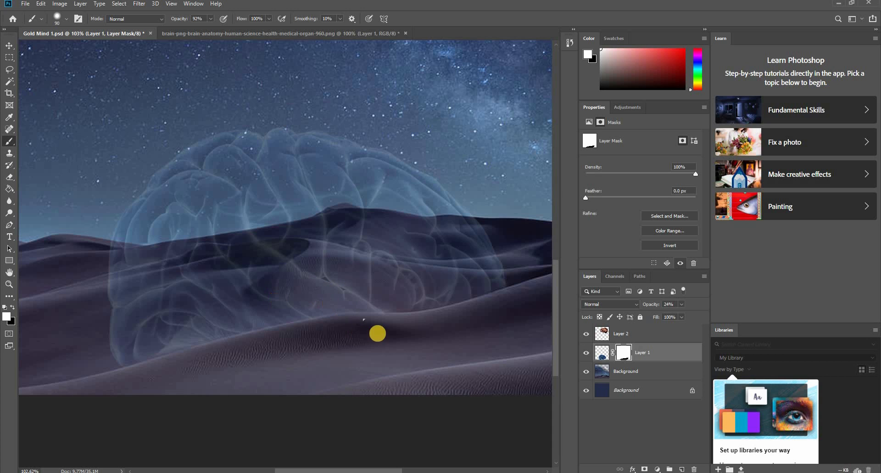
mouse_move(397, 331)
left_mouse_down()
mouse_move(443, 329)
mouse_move(474, 305)
mouse_move(505, 310)
mouse_move(407, 342)
mouse_move(405, 314)
left_mouse_up()
- Set the opacity of Layer 1 to 100% and check the blue brain's masked edge against the dunes
scroll(415, 323, "down", 7)
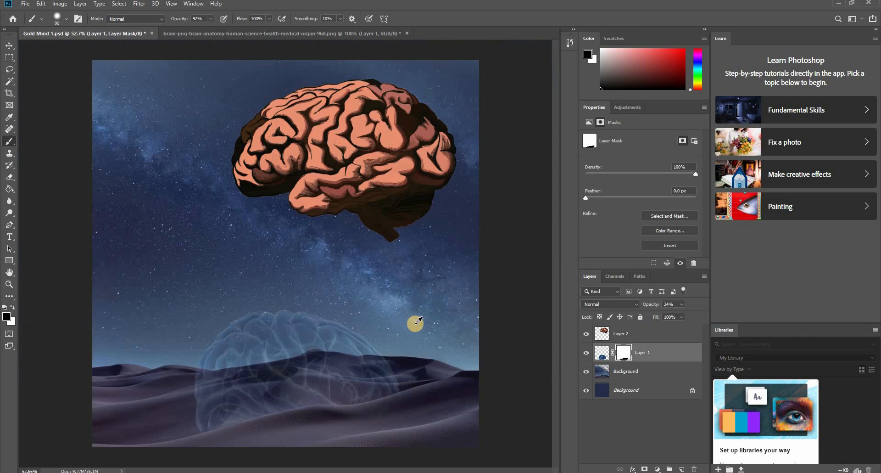
scroll(312, 415, "up", 1)
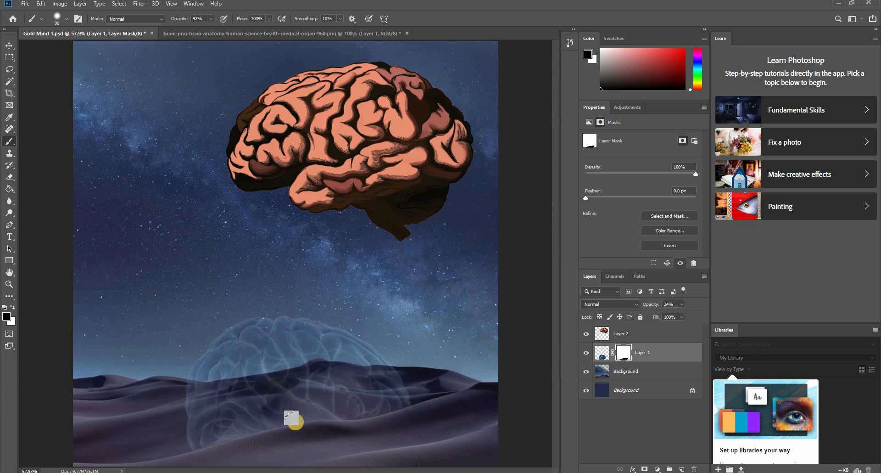
left_click(683, 304)
left_click_drag(709, 317, 706, 314)
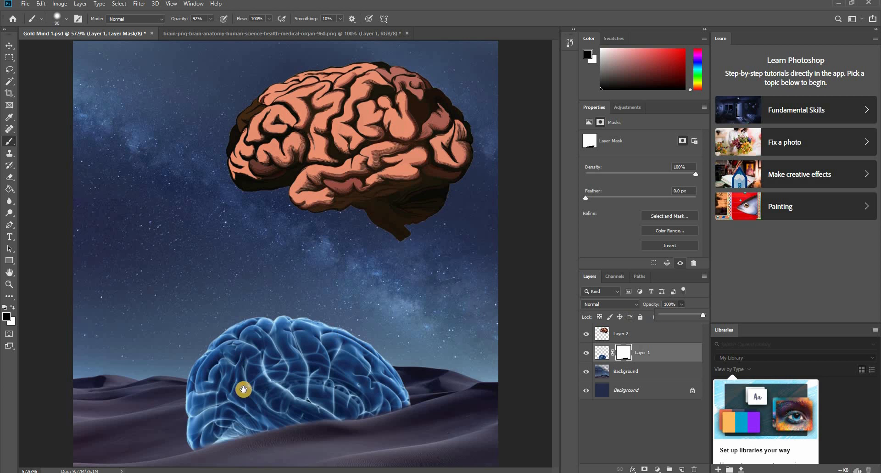
scroll(238, 353, "down", 3)
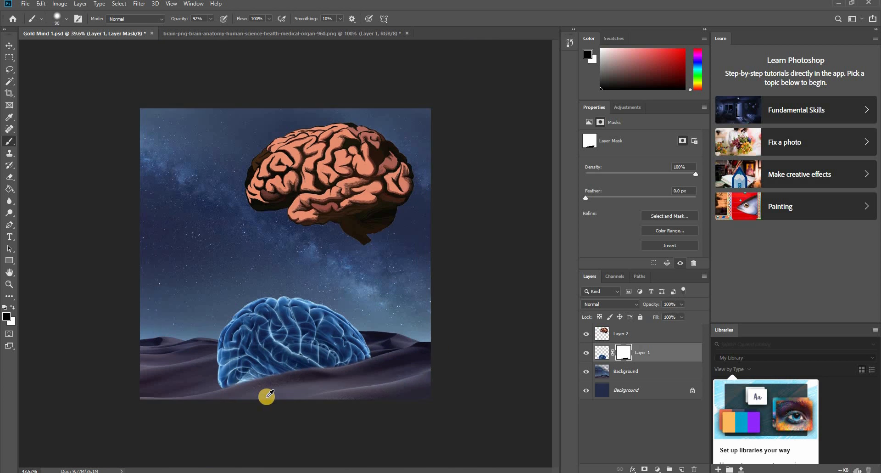
scroll(270, 393, "up", 2)
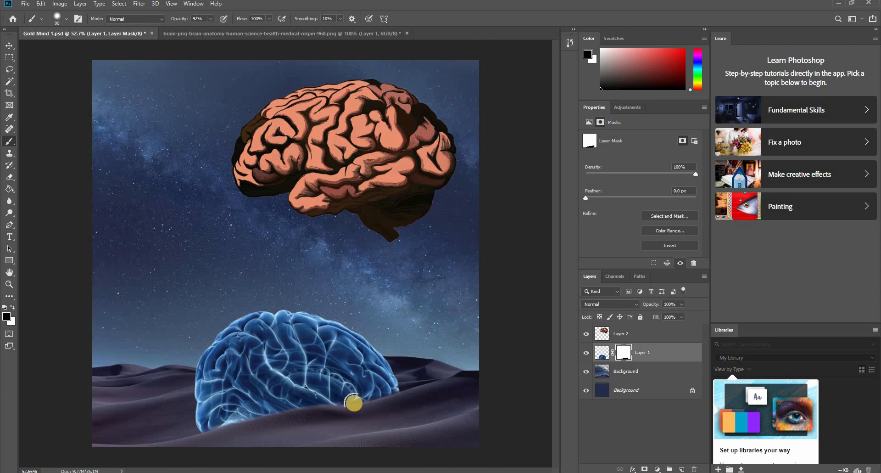
- Move the pink brain down and slightly right to about X 2.22 in, Y 1.23 in, and hide Layer 2
key("v")
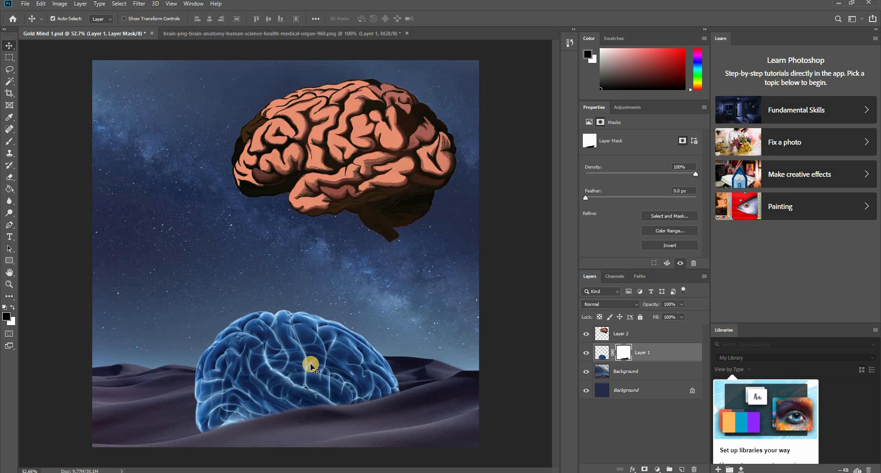
left_click(330, 156)
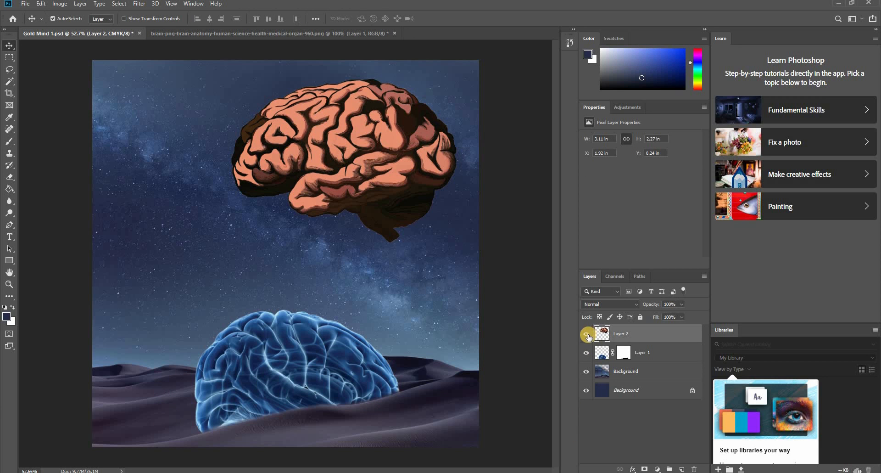
left_click_drag(367, 154, 448, 240)
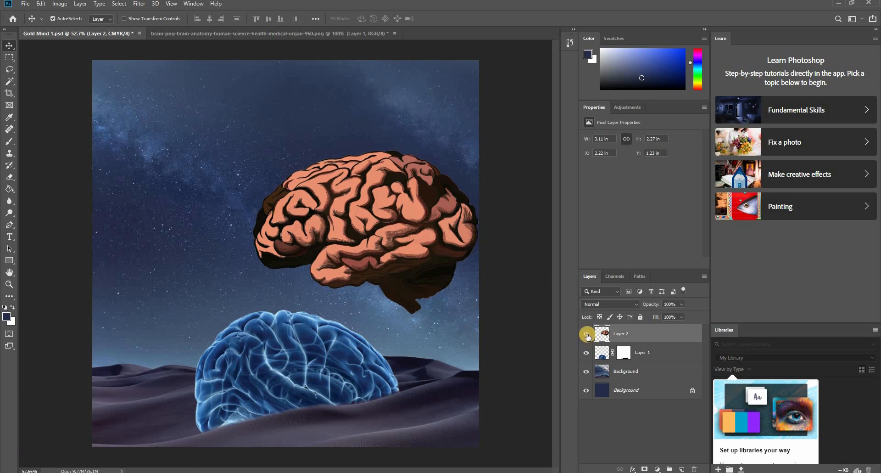
left_click(587, 334)
scroll(232, 365, "down", 3)
scroll(232, 366, "up", 3)
scroll(233, 367, "down", 1)
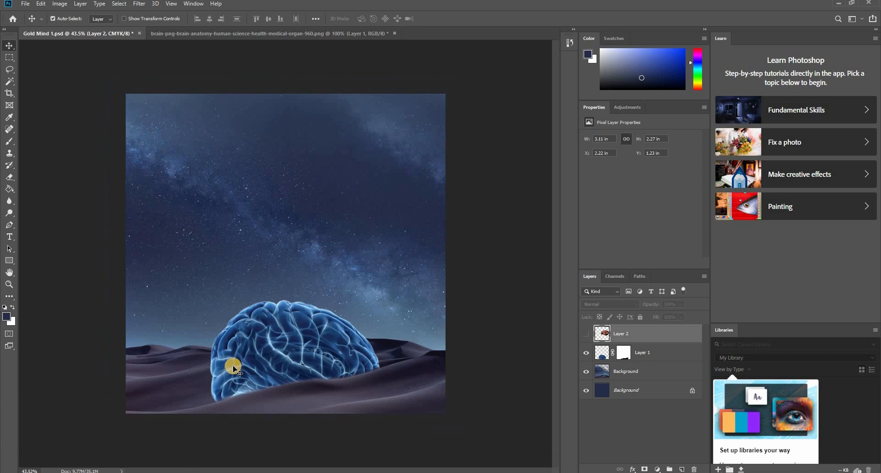
- Save the Gold Mind 1 document and make Layer 1 the active layer
key("ctrl+s")
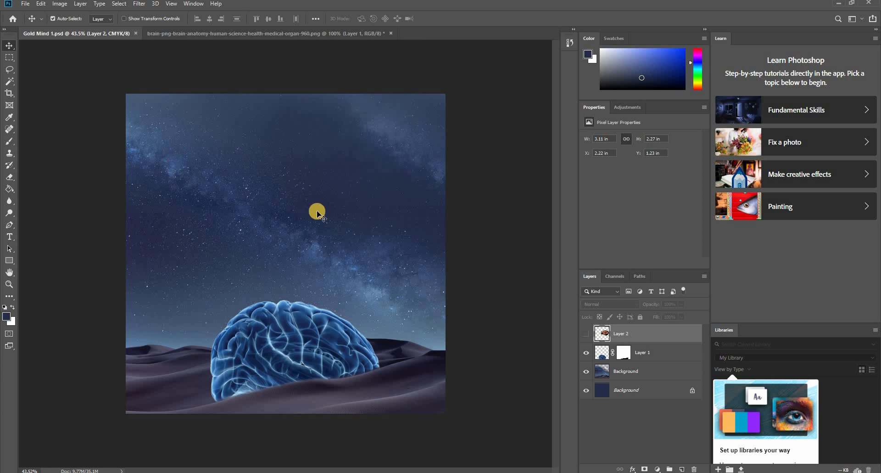
left_click(283, 351)
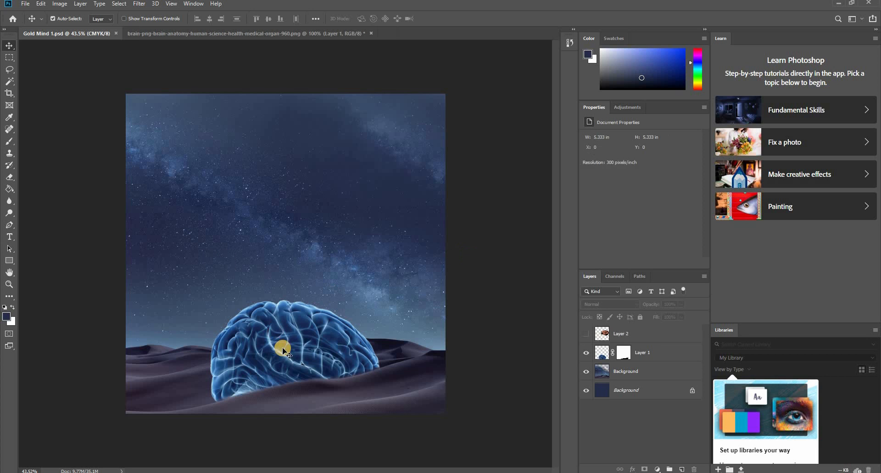
left_click(644, 351)
- Open White_Moon_PNG_Clipart_Picture and bring the moon into Gold Mind 1 above Layer 1, in the upper-left sky
left_click(24, 7)
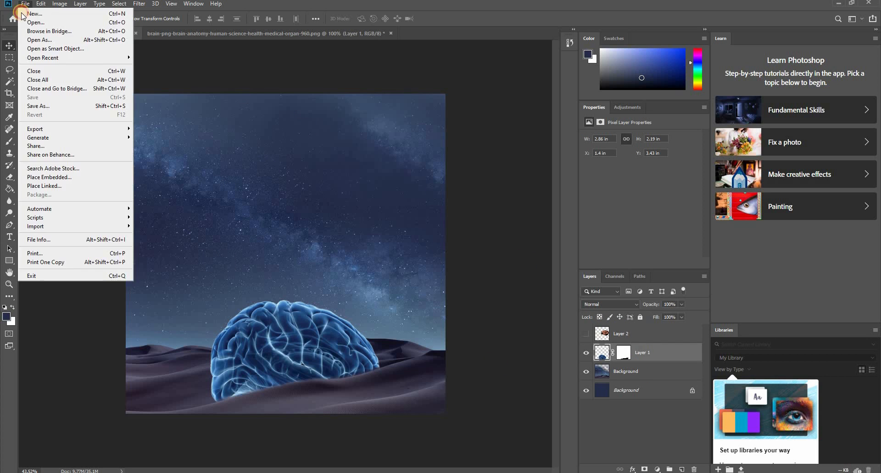
left_click(28, 25)
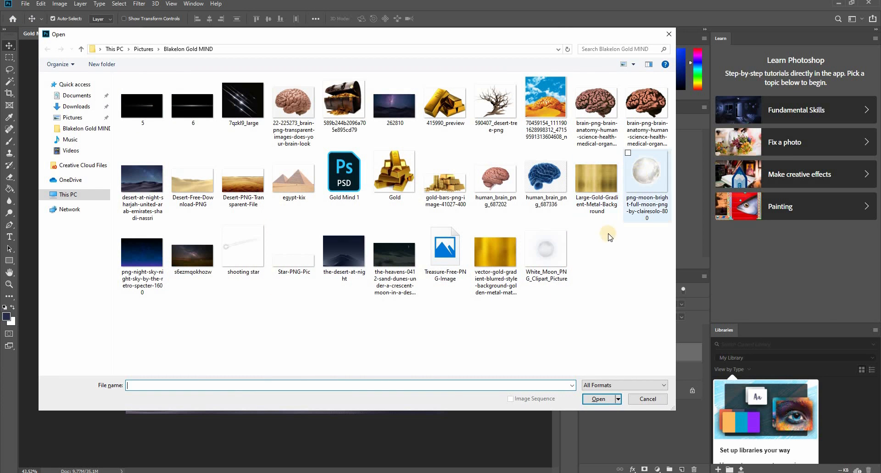
double_click(544, 258)
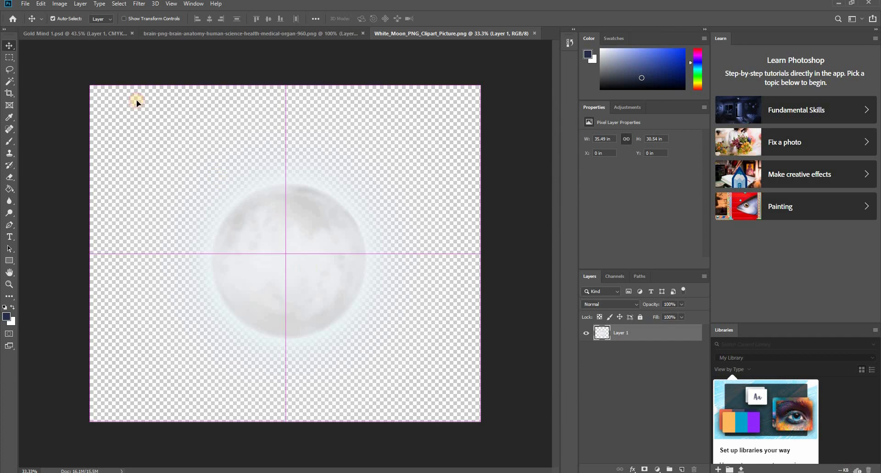
left_click_drag(137, 102, 380, 170)
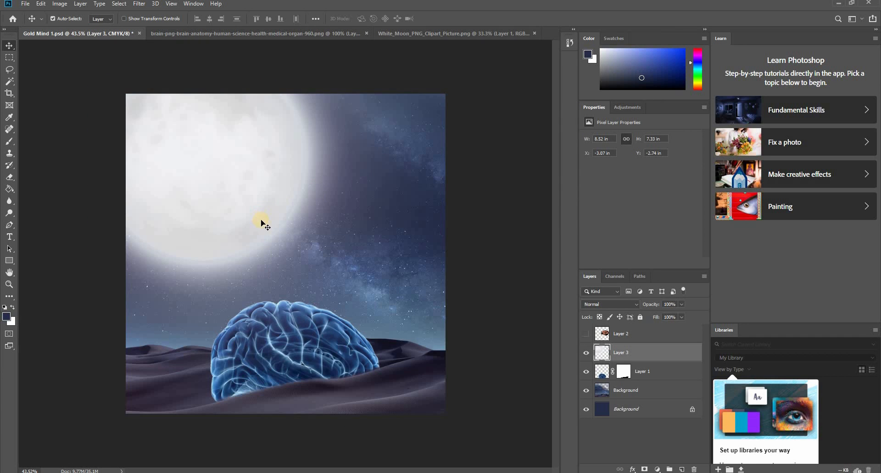
- Move the moon farther into the upper-left corner, to about X -3.7 in, Y -4.01 in, and add a layer mask to Layer 3
left_click_drag(280, 244, 231, 140)
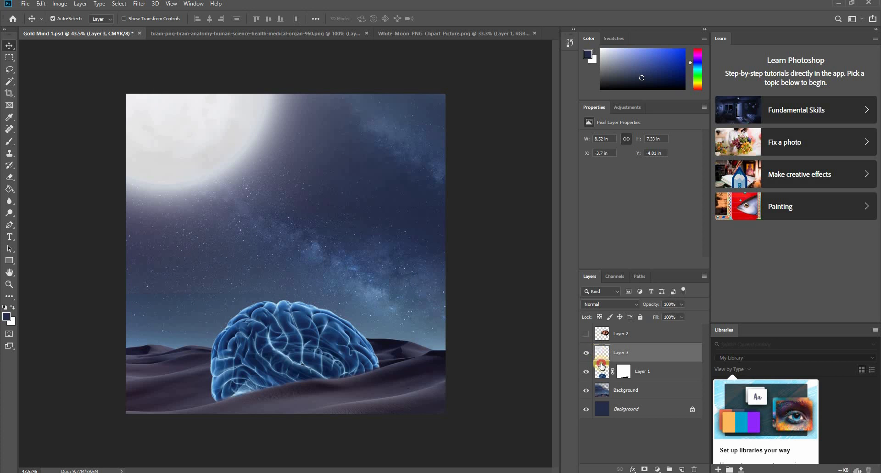
left_click(643, 468)
- Paint black on Layer 3's mask with a 500 px soft brush at 92% opacity to hide the moon's outer glow above the dunes
key("b")
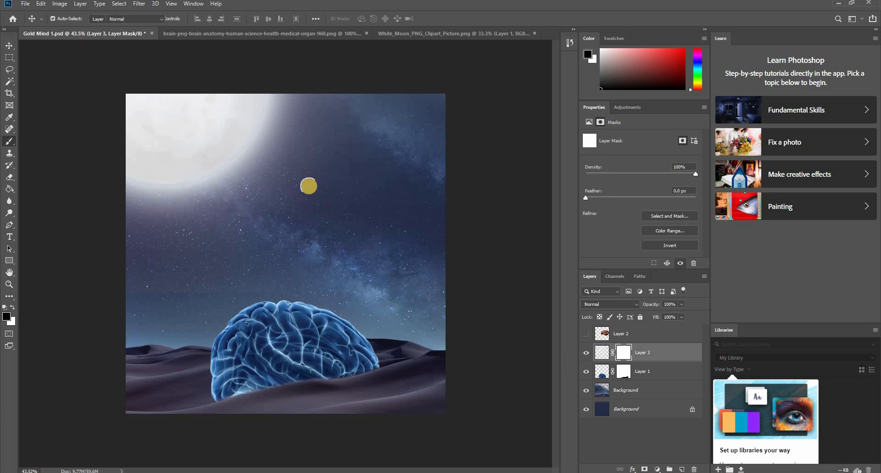
key("bracketright")
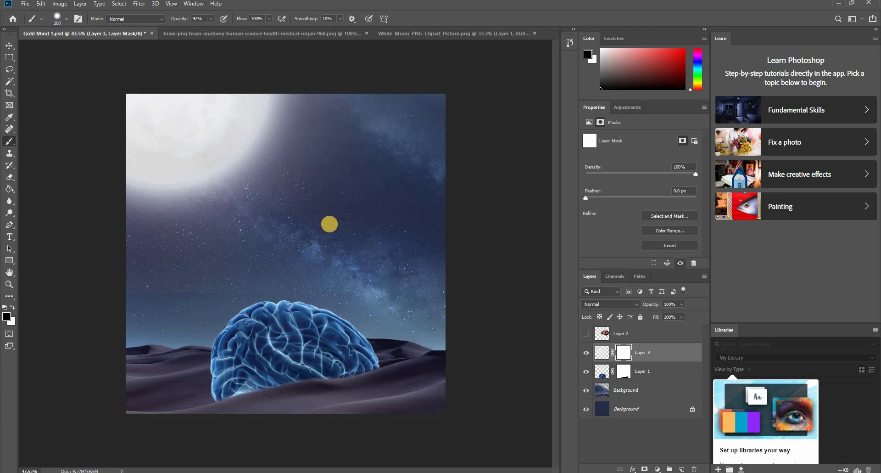
mouse_move(151, 369)
left_mouse_down()
mouse_move(223, 316)
mouse_move(137, 320)
left_mouse_up()
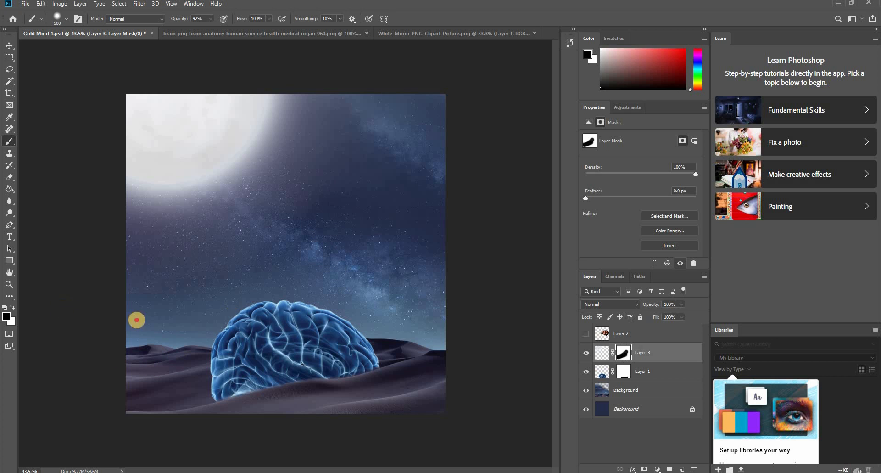
mouse_move(353, 275)
left_mouse_down()
mouse_move(360, 211)
mouse_move(178, 301)
mouse_move(334, 234)
left_mouse_up()
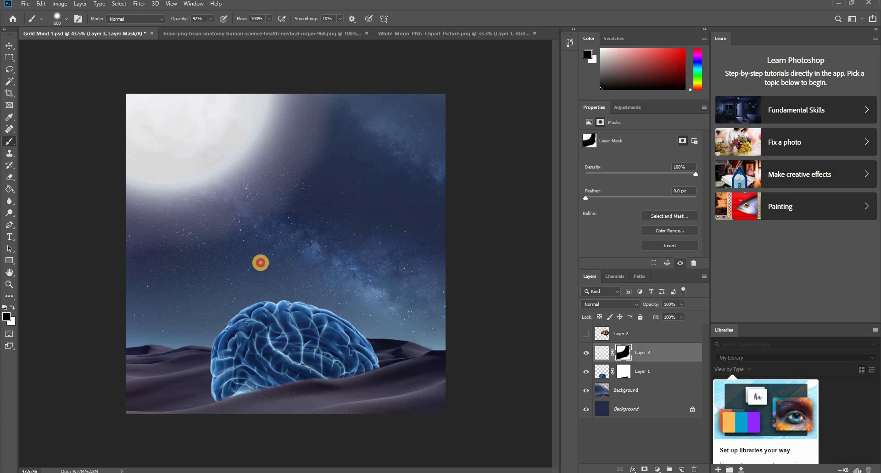
left_click_drag(260, 262, 123, 295)
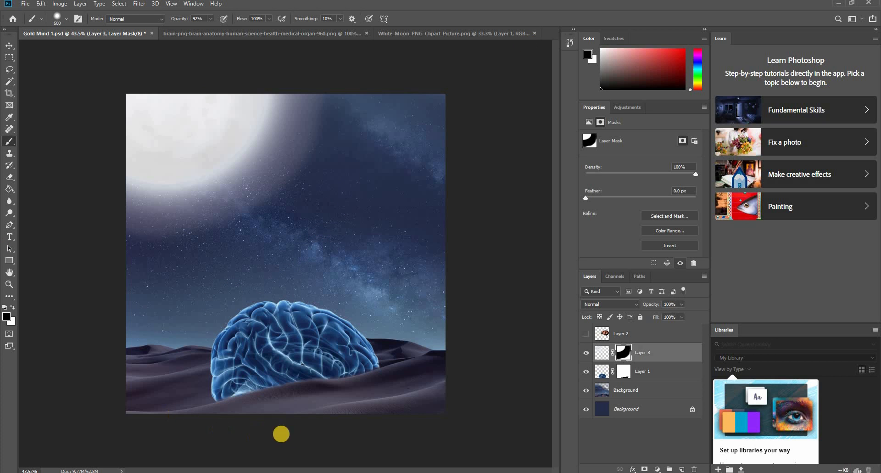
key("ctrl+z")
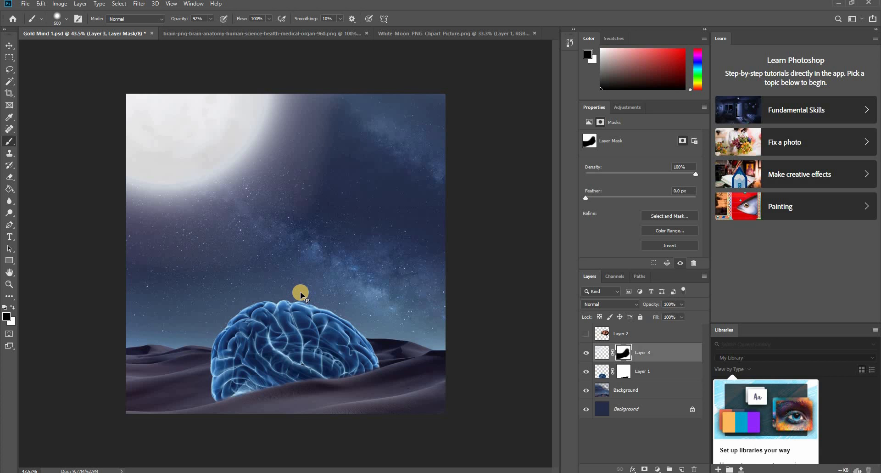
key("ctrl+z")
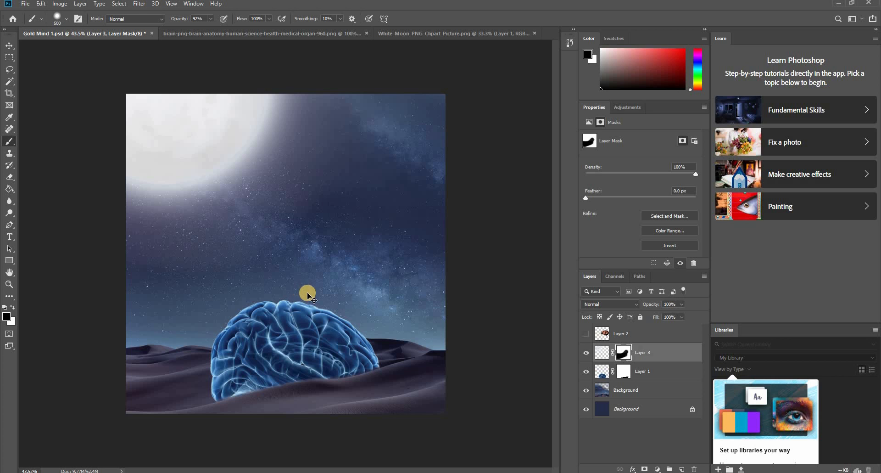
- Deselect all layers and save the Gold Mind 1 document
key("v")
left_click(489, 245)
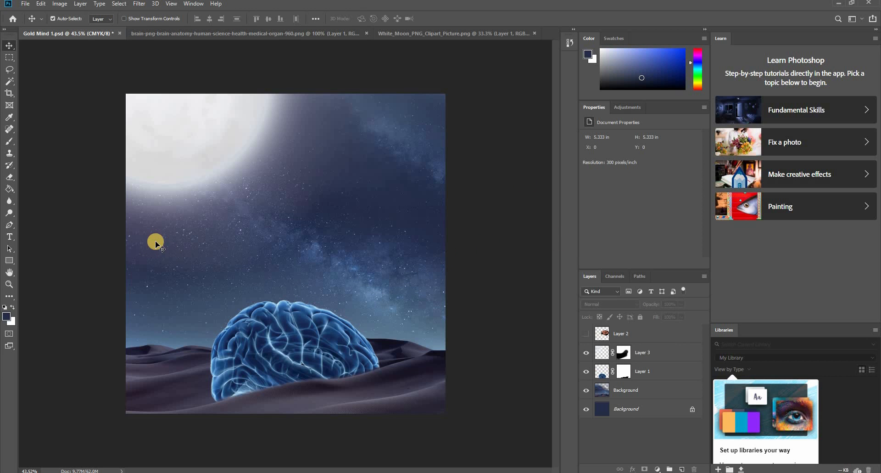
key("ctrl+s")
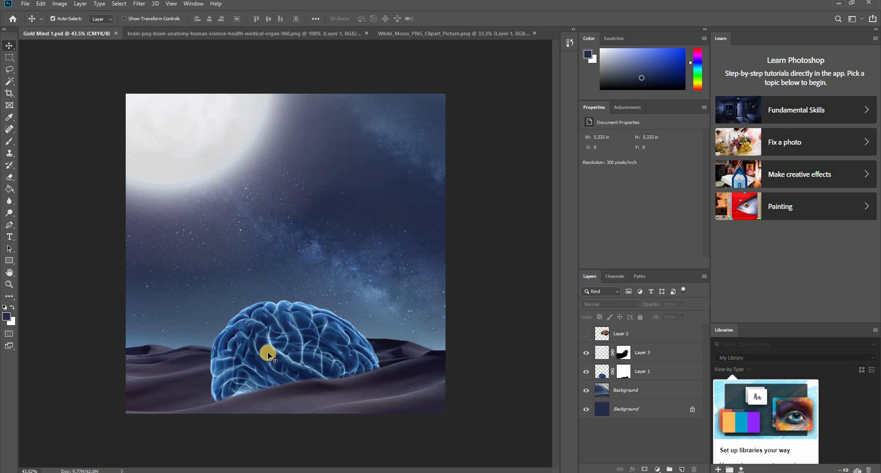
- Close the pink brain image without saving its changes, and close White_Moon_PNG_Clipart_Picture
left_click(365, 33)
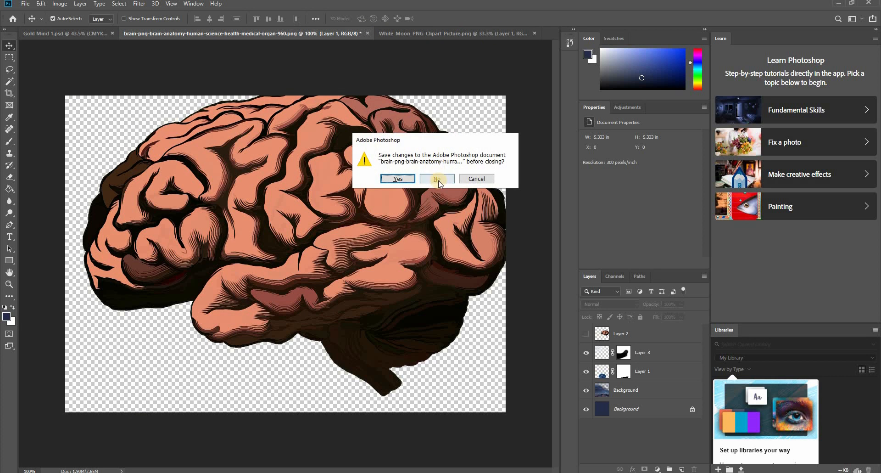
left_click(438, 179)
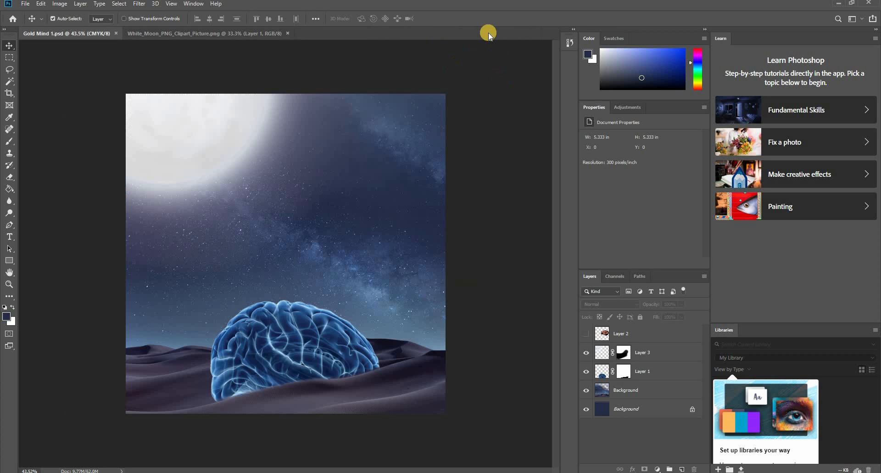
left_click(288, 34)
left_click(288, 33)
- Open shooting star and place it in Gold Mind 1's lower-left sky, mirrored horizontally and scaled to about 1.31 by 0.62 in
left_click(25, 3)
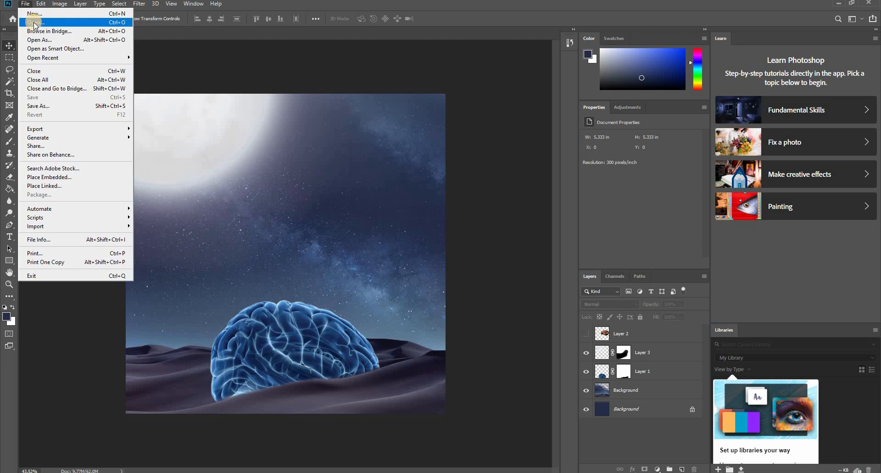
left_click(35, 23)
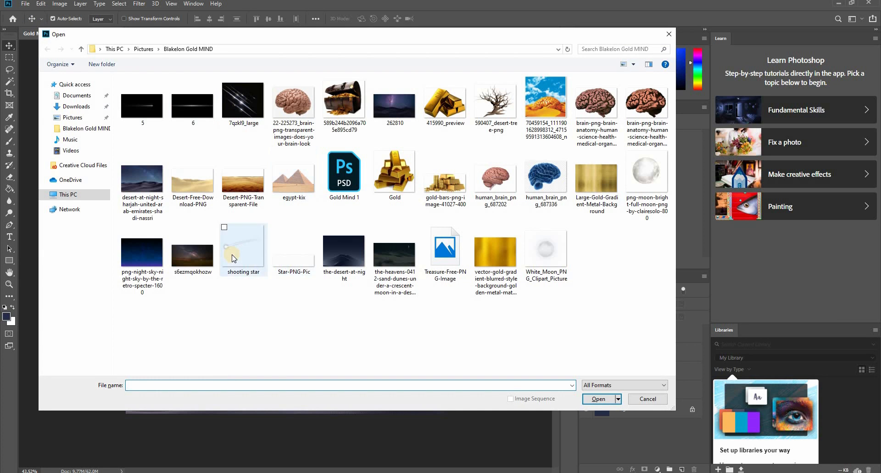
double_click(232, 258)
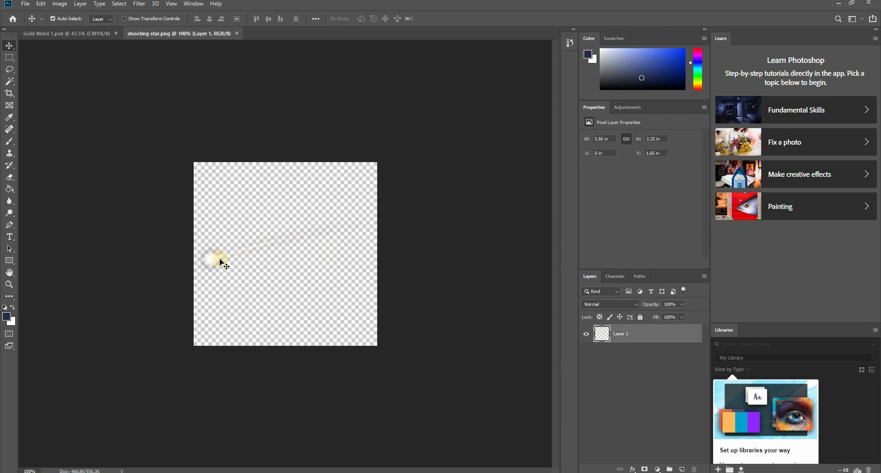
left_click_drag(213, 262, 293, 238)
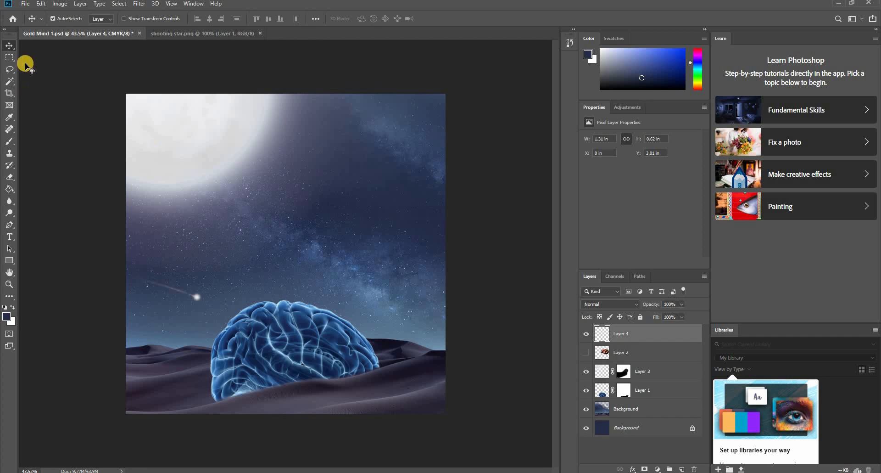
left_click(65, 122)
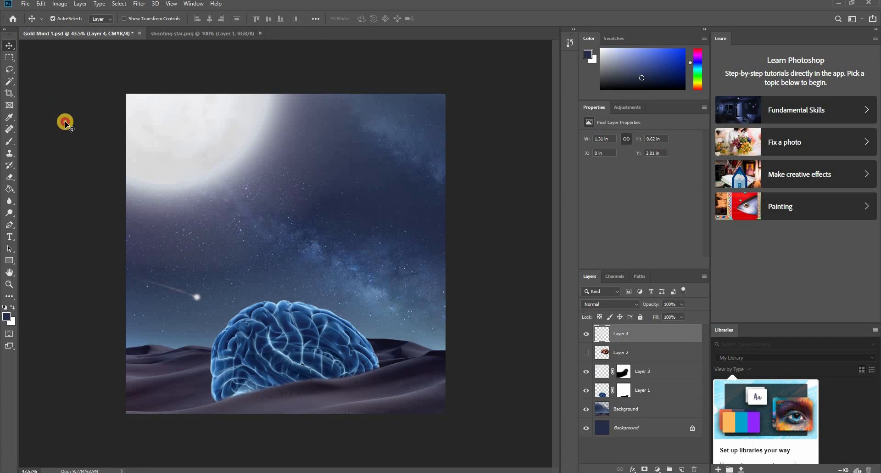
- Rename the shooting star's layer as Shooting Star
left_click(25, 4)
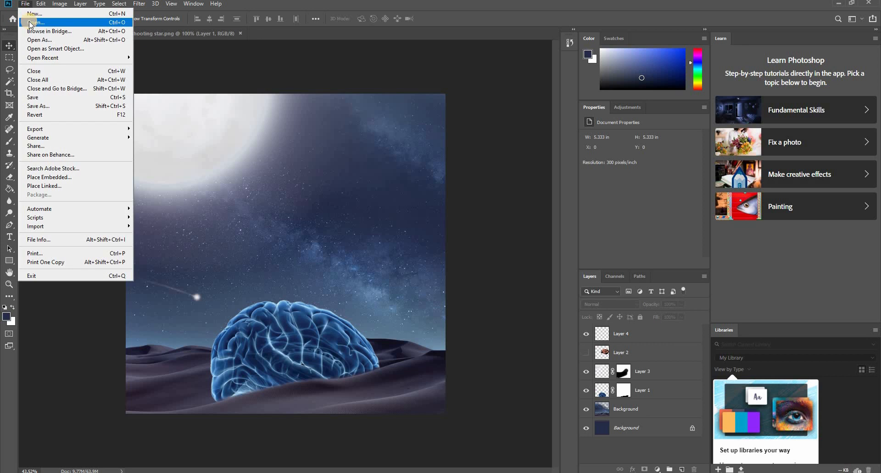
left_click(577, 336)
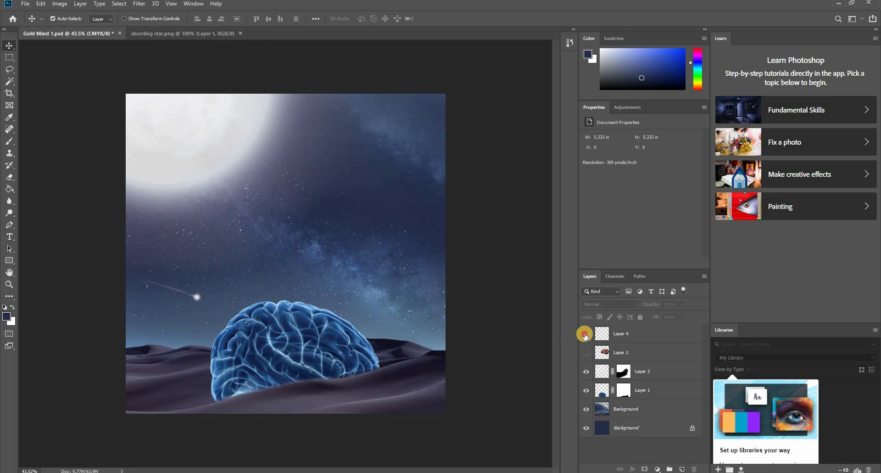
double_click(620, 335)
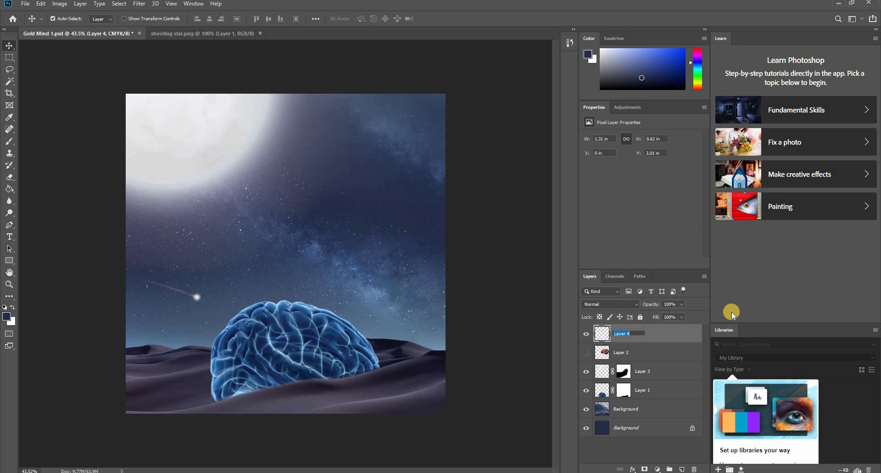
type("Shooting Star")
key("Return")
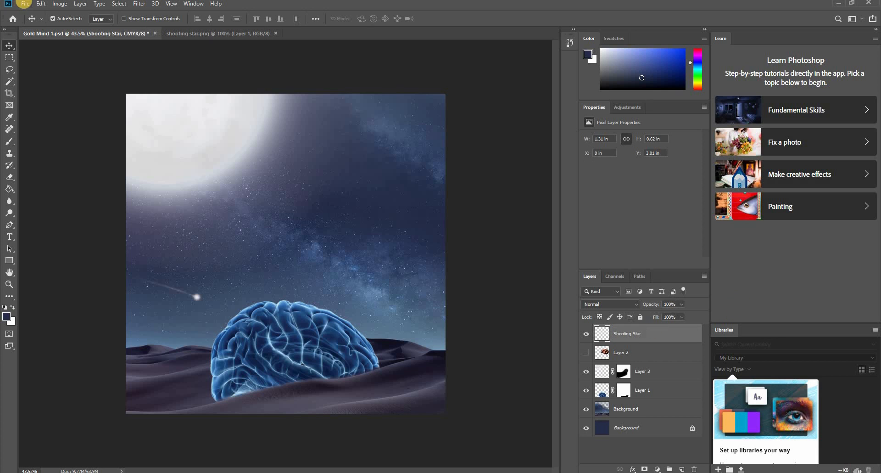
- Open the 262810 Milky Way desert photo and bring it into Gold Mind 1 above the Shooting Star layer
left_click(27, 5)
left_click(36, 23)
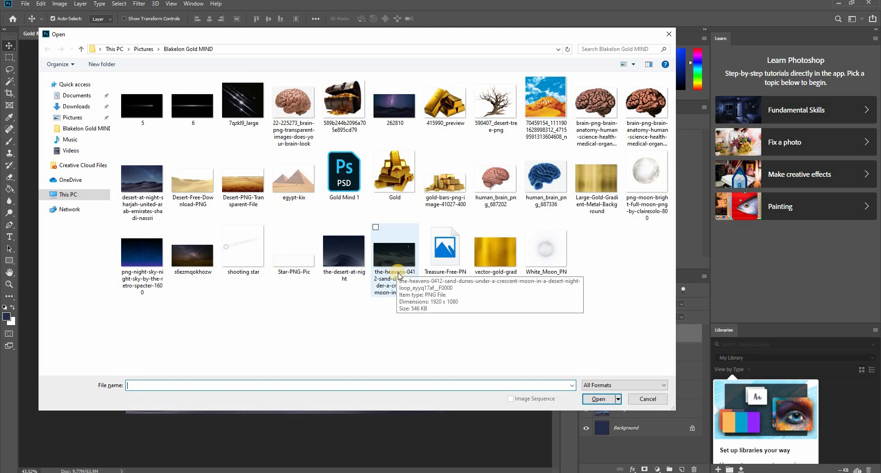
double_click(387, 110)
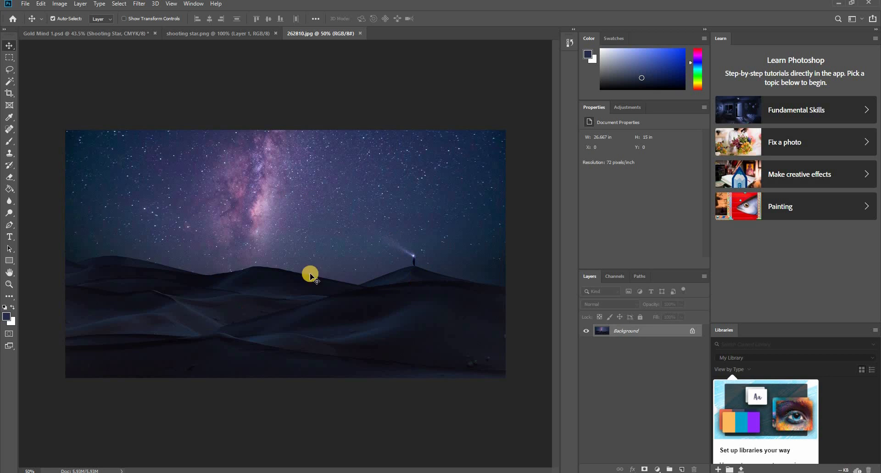
left_click_drag(80, 33, 298, 266)
mouse_move(303, 303)
left_mouse_down()
mouse_move(358, 128)
mouse_move(407, 234)
mouse_move(401, 313)
mouse_move(355, 396)
mouse_move(269, 291)
mouse_move(291, 167)
mouse_move(458, 178)
mouse_move(475, 202)
mouse_move(469, 210)
mouse_move(304, 199)
mouse_move(310, 176)
mouse_move(315, 231)
mouse_move(296, 248)
mouse_move(295, 203)
mouse_move(307, 262)
mouse_move(305, 322)
mouse_move(321, 331)
mouse_move(311, 339)
mouse_move(293, 319)
mouse_move(309, 300)
mouse_move(324, 203)
mouse_move(315, 294)
left_mouse_up()
- Scale the Milky Way photo to about 116%, place it at about X -0.17 in, Y 0.69 in, and set its opacity to 29%
key("ctrl+t")
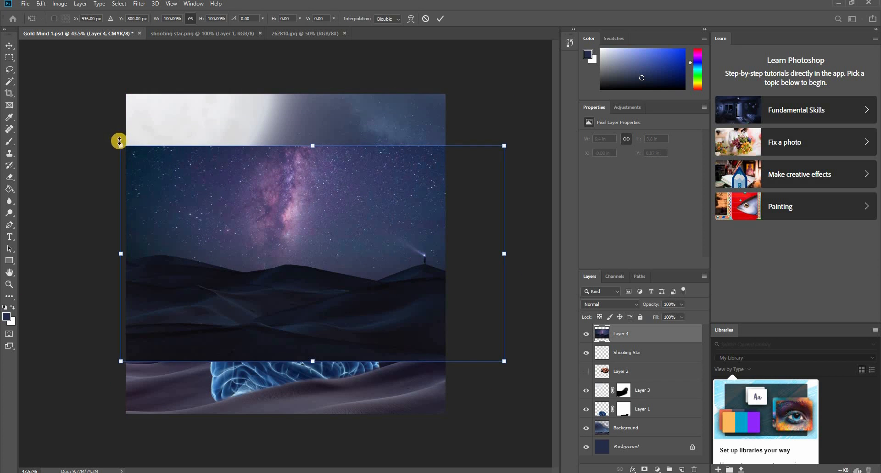
left_click_drag(122, 145, 84, 134)
left_click_drag(273, 217, 302, 223)
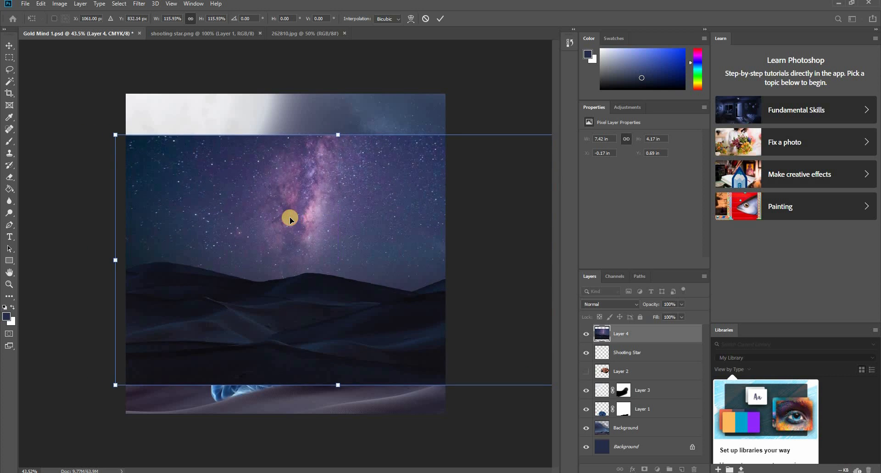
key("Return")
left_click(682, 305)
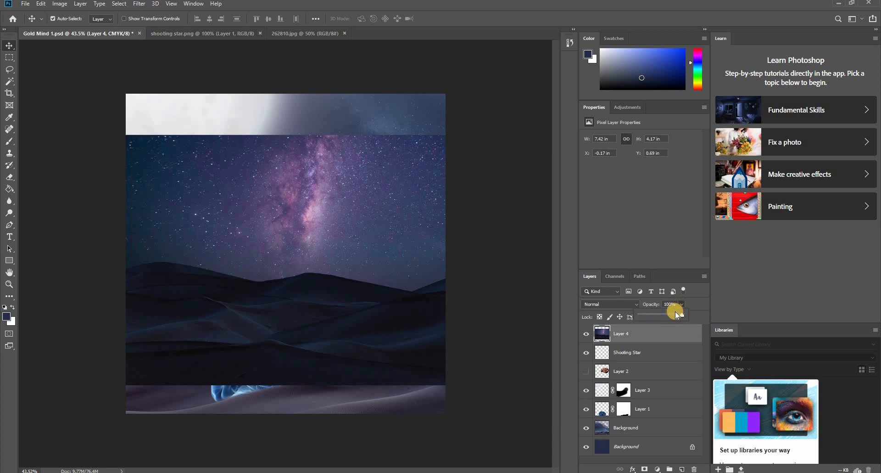
left_click_drag(656, 319, 654, 320)
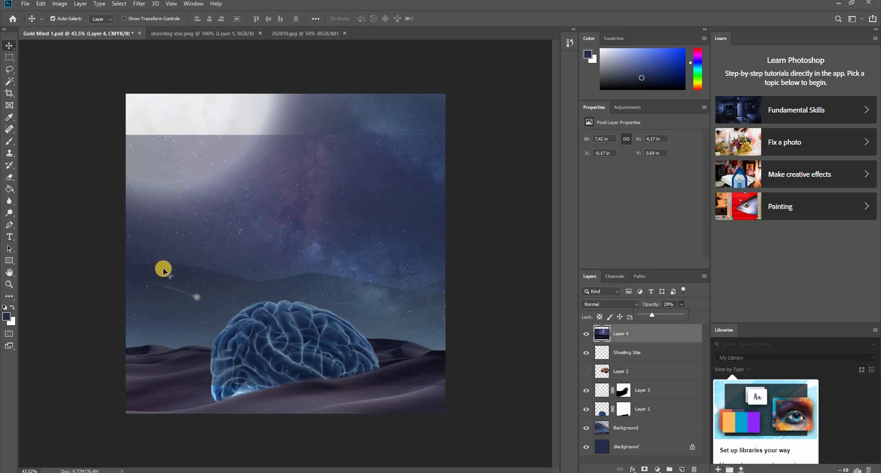
- Start a Pen tool path just outside the canvas's right edge and follow the faint dune ridge of Layer 4 to its first dip
left_click(9, 224)
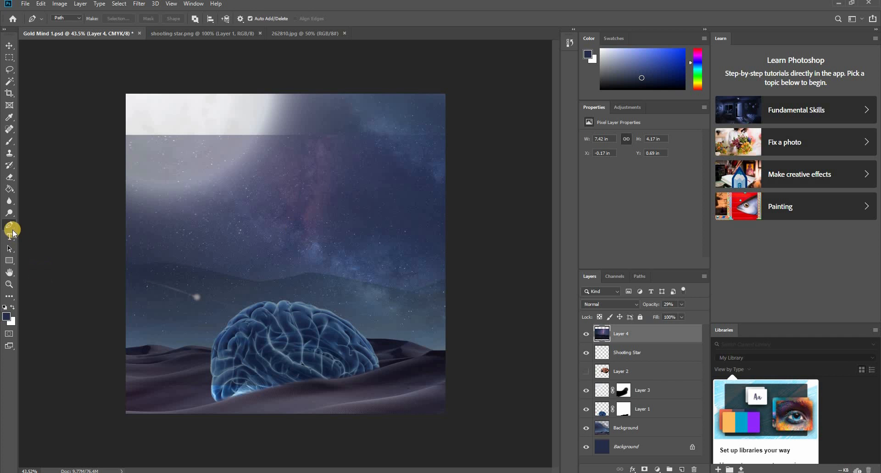
left_click_drag(443, 282, 526, 296)
left_click_drag(380, 288, 294, 290)
left_click_drag(456, 286, 405, 301)
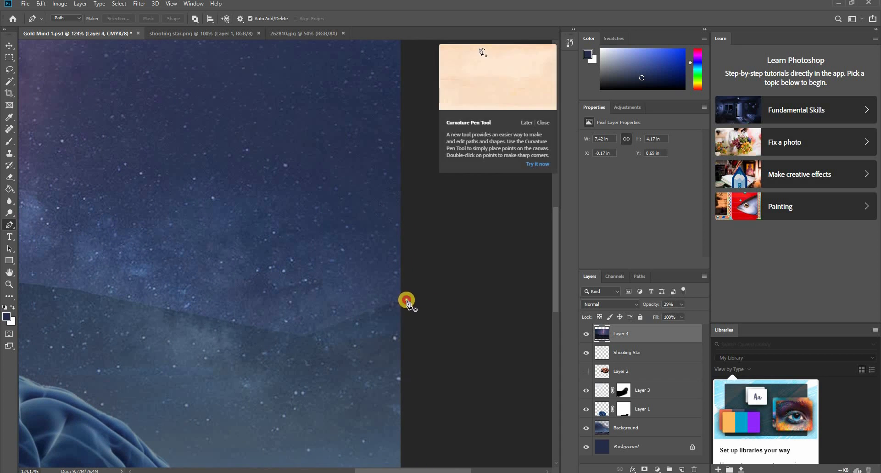
left_click(407, 299)
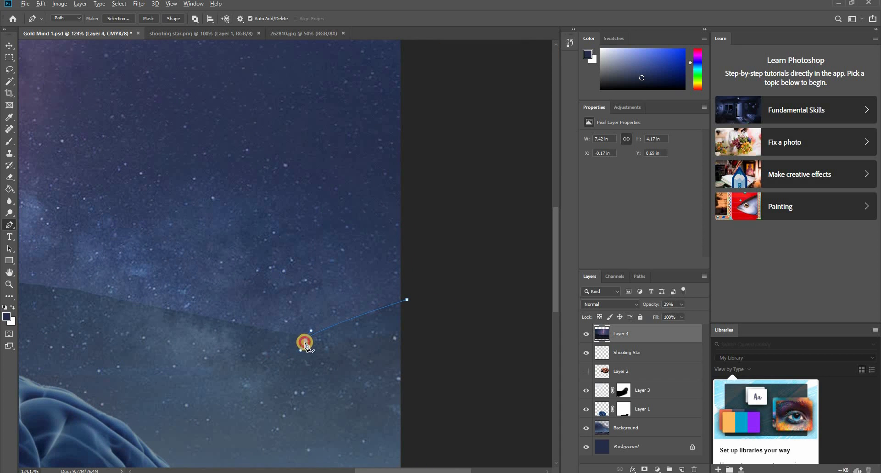
- Continue the Pen path along Layer 4's faint dune ridge, over the middle crest and into the second dip
left_click_drag(211, 359, 470, 384)
scroll(281, 348, "up", 3)
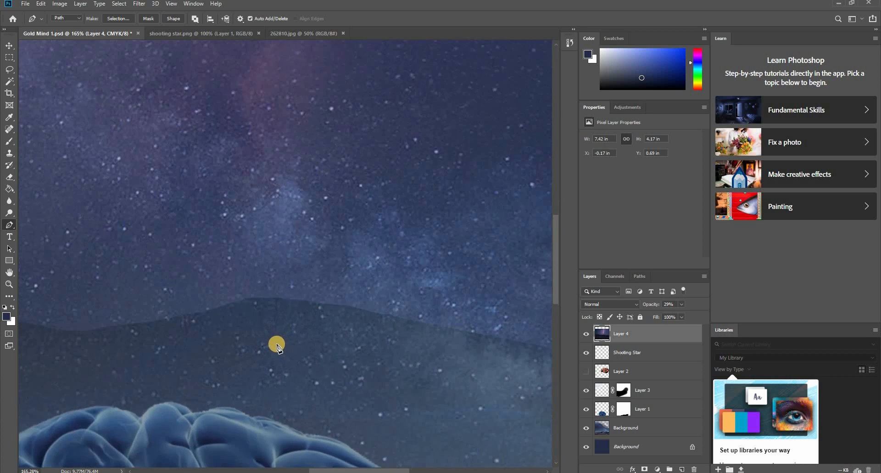
scroll(278, 348, "down", 3)
left_click_drag(251, 320, 213, 331)
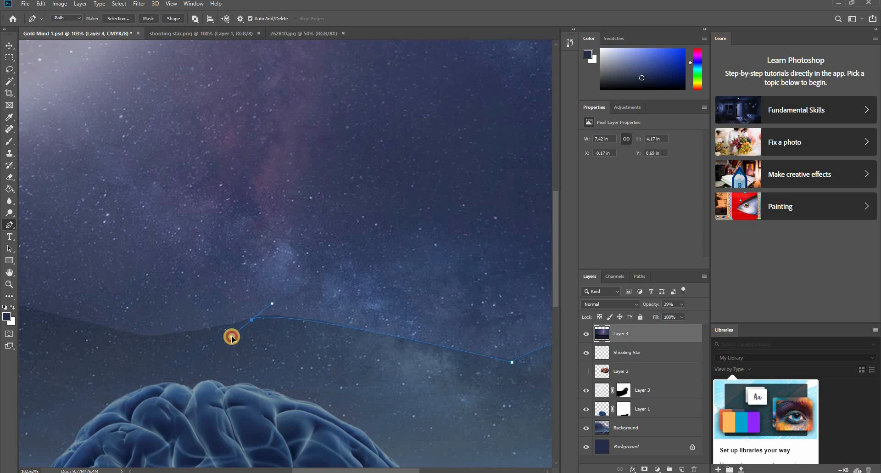
left_click_drag(232, 340, 232, 339)
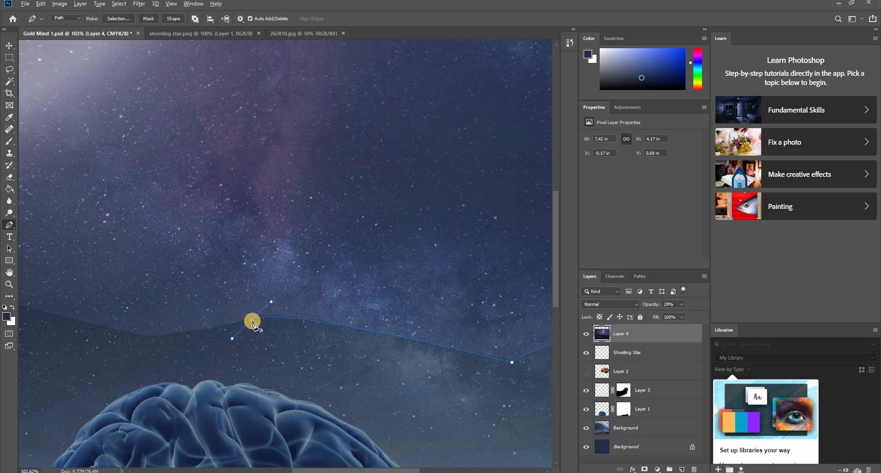
left_click(252, 320)
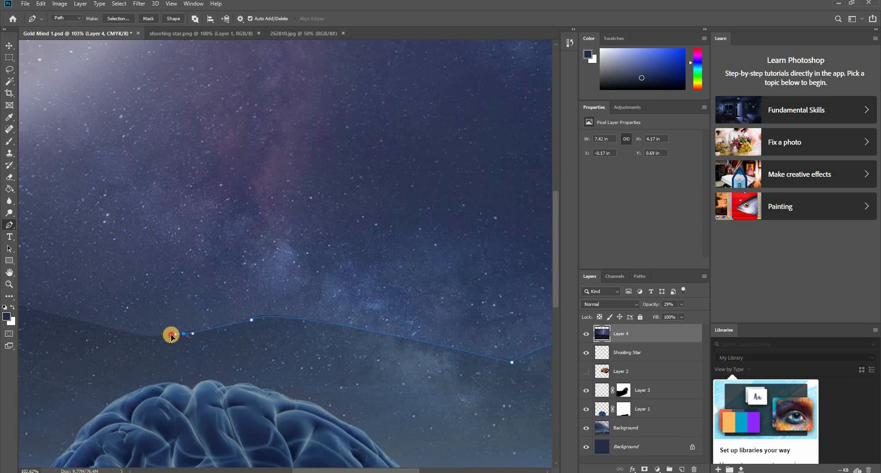
left_click_drag(169, 336, 169, 335)
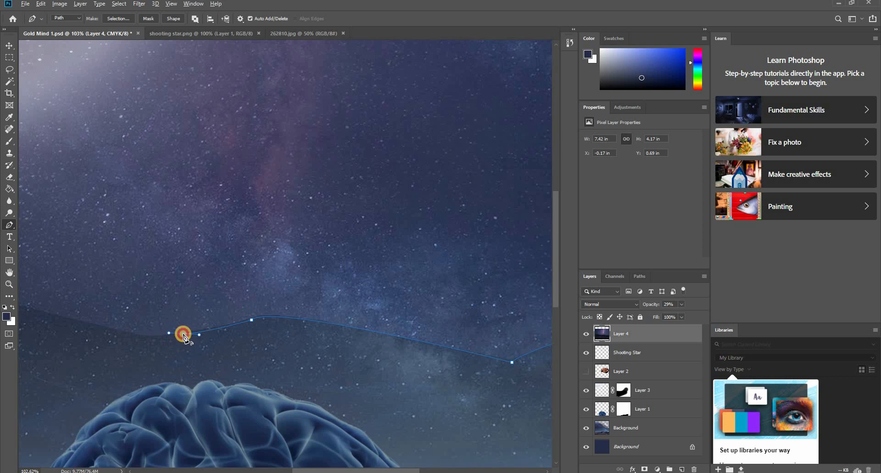
left_click(184, 334)
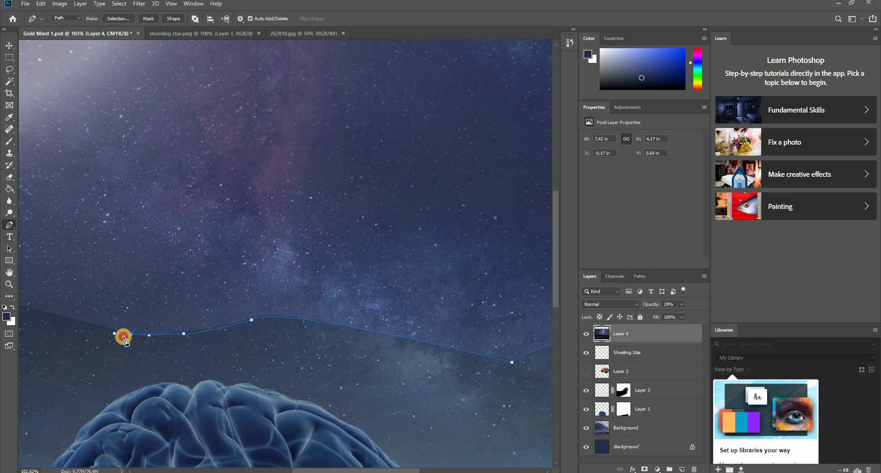
left_click(150, 336)
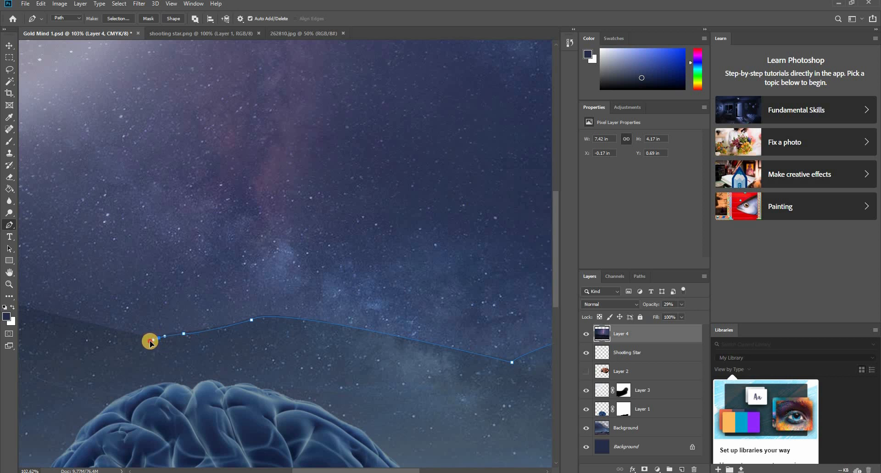
- Extend the Pen path from the second dip over the far-left dune crest to just outside the canvas's left edge
left_click_drag(124, 346, 334, 427)
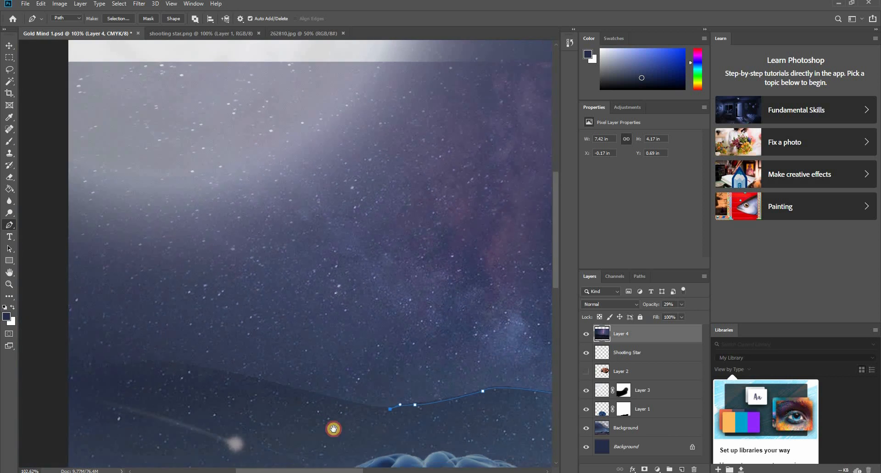
left_click_drag(250, 380, 199, 361)
key("ctrl+z")
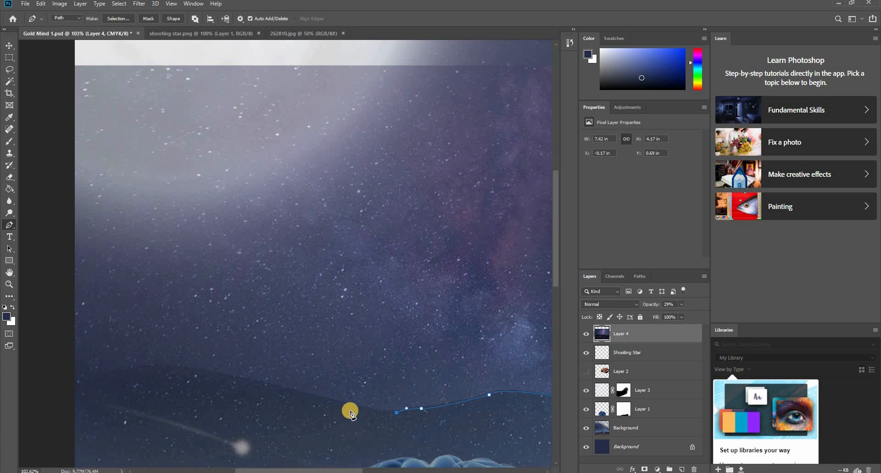
left_click_drag(347, 404, 322, 394)
left_click(347, 403)
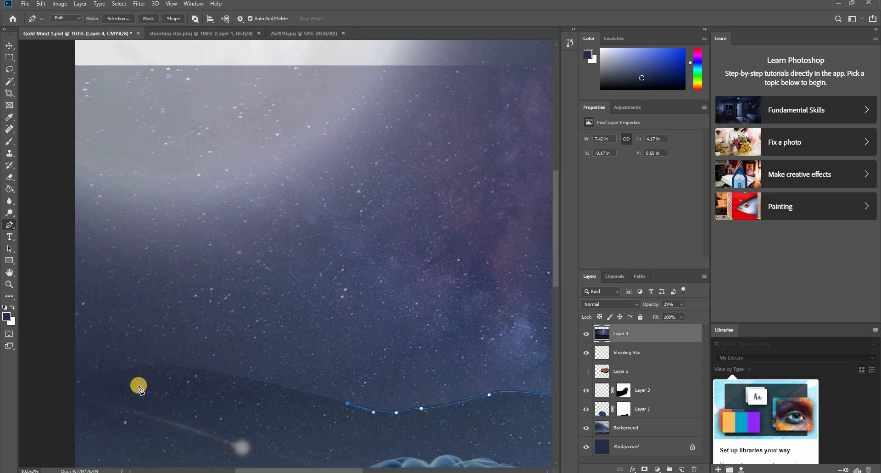
left_click_drag(116, 371, 74, 396)
left_click(116, 372)
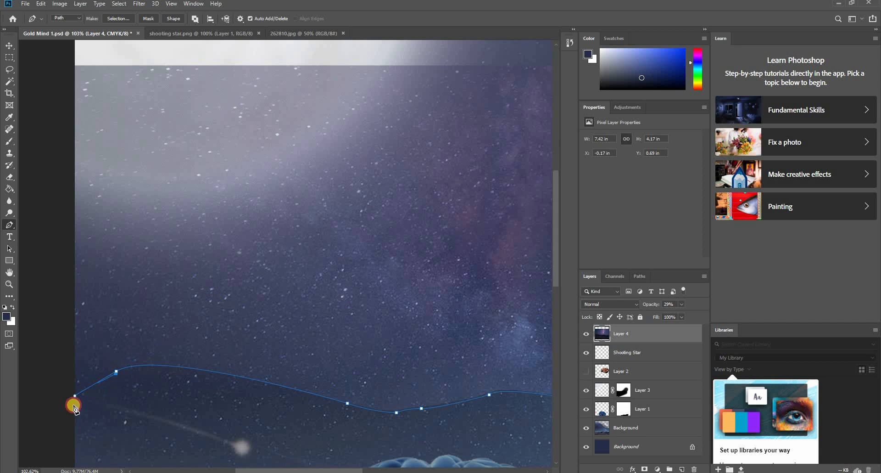
key("ctrl+z")
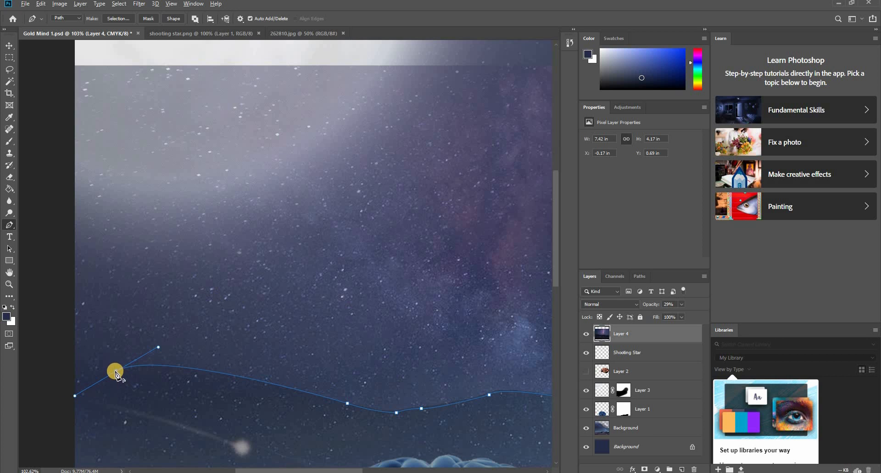
left_click(116, 371)
left_click(62, 411)
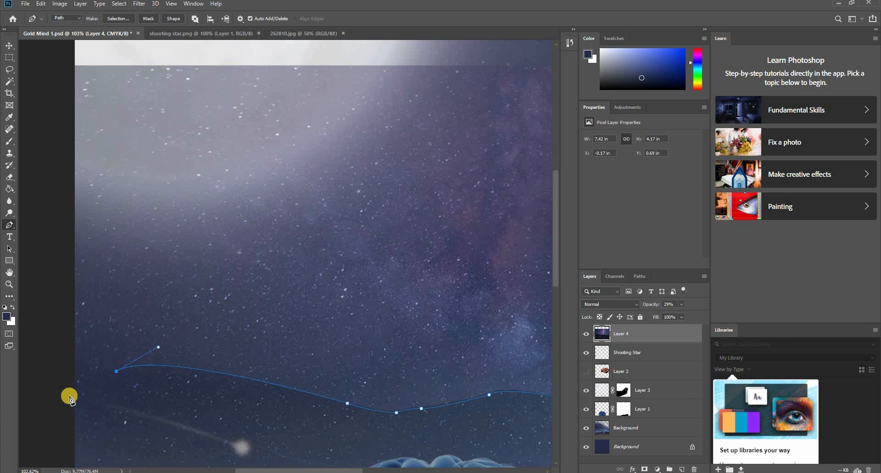
left_click_drag(62, 399, 56, 417)
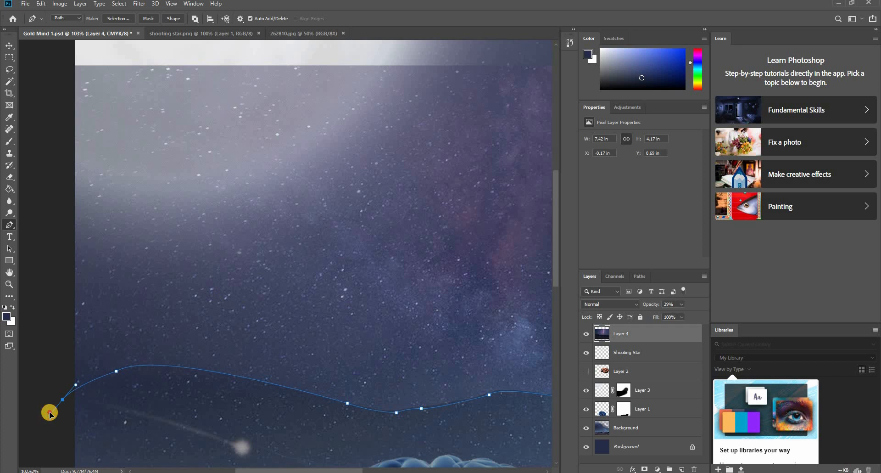
- Close the path outside the canvas's lower corners so it encloses everything below the dune ridge
key("ctrl+0")
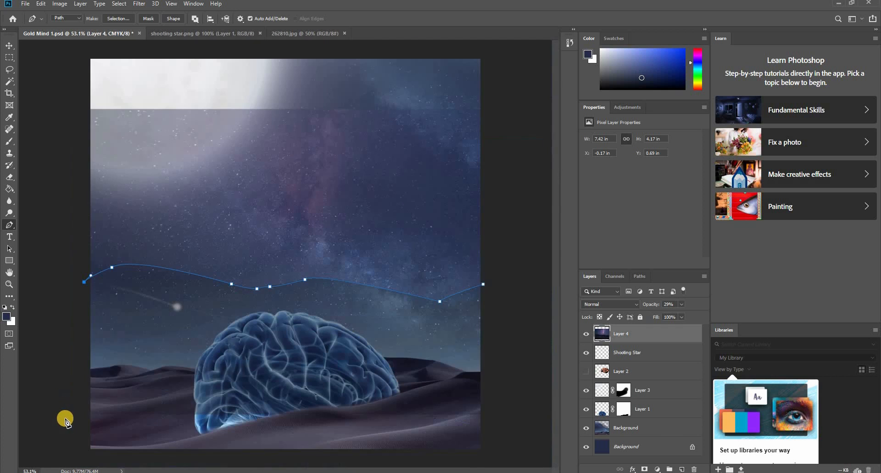
left_click(68, 460)
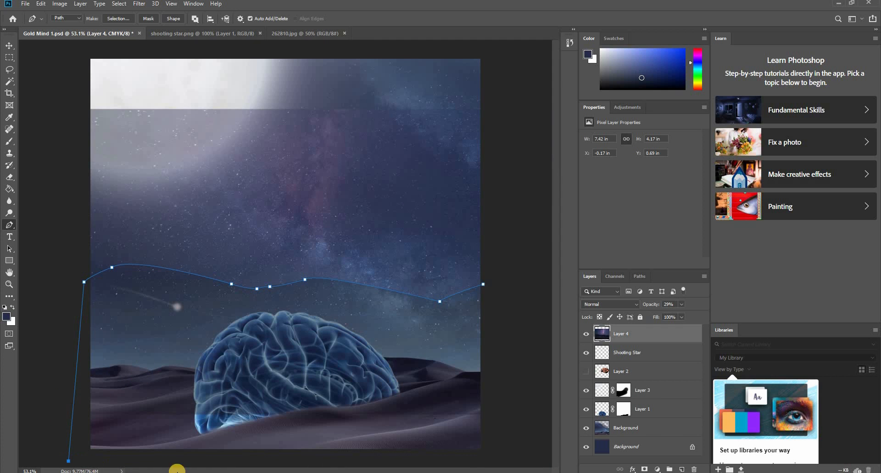
left_click(516, 456)
left_click(483, 284)
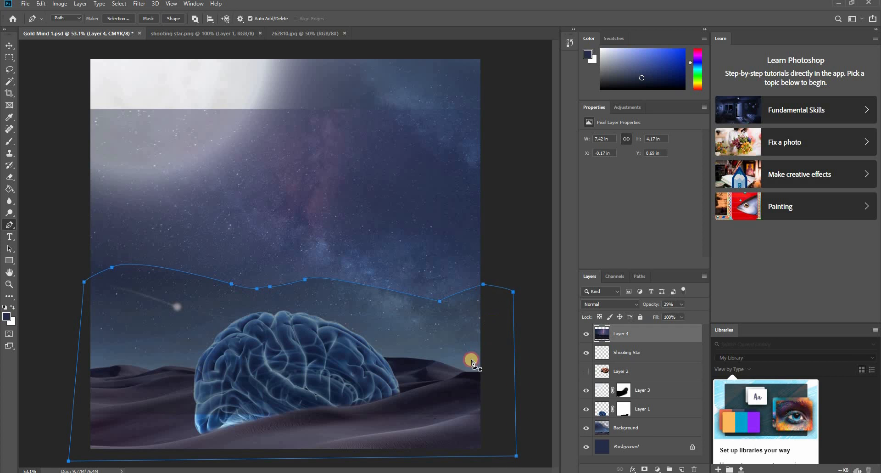
- Convert the path to an anti-aliased new selection with 0-pixel feather and copy the selected dunes to a new layer
right_click(467, 341)
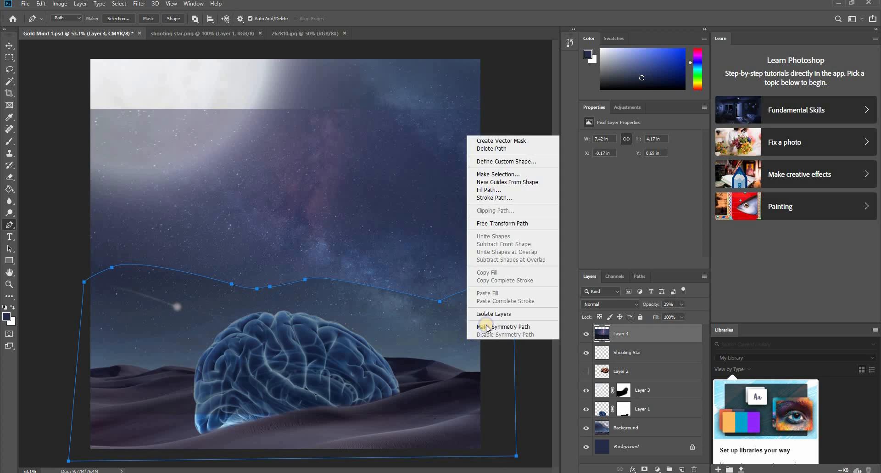
left_click(501, 175)
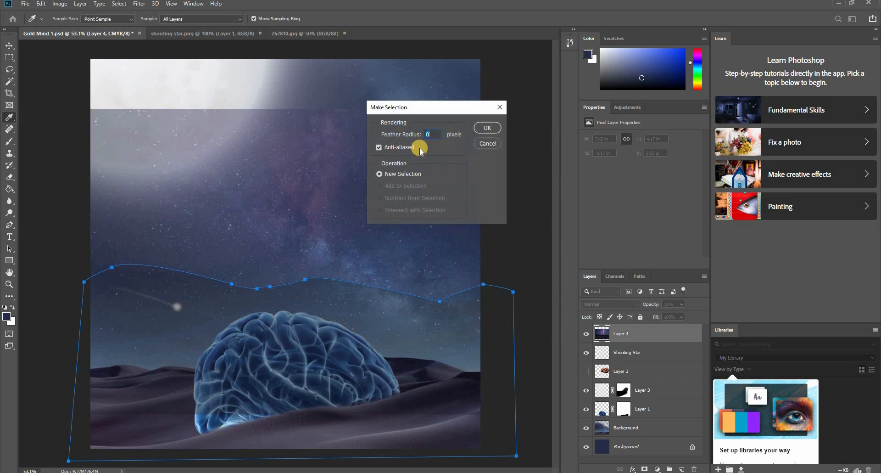
left_click(489, 130)
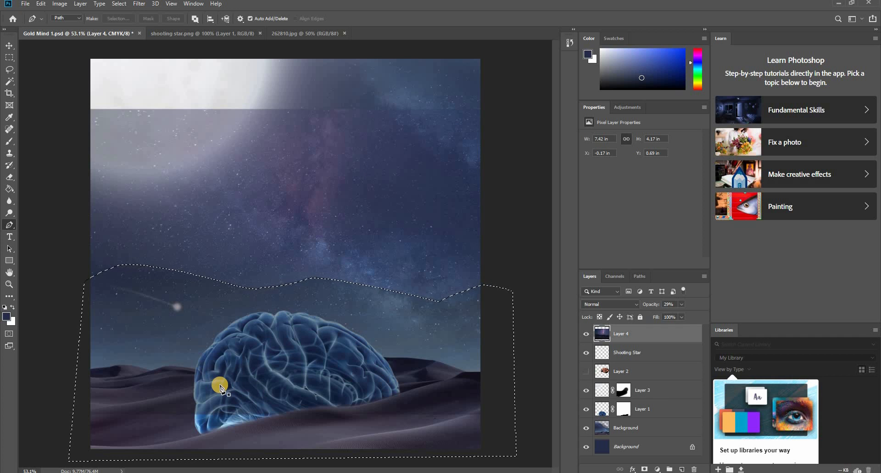
key("ctrl+j")
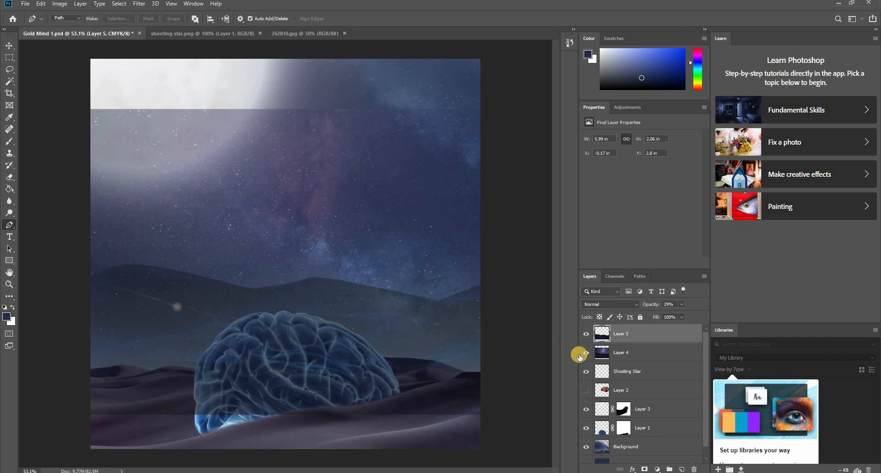
- Hide the Milky Way photo on Layer 4 and delete that layer
left_click(586, 352)
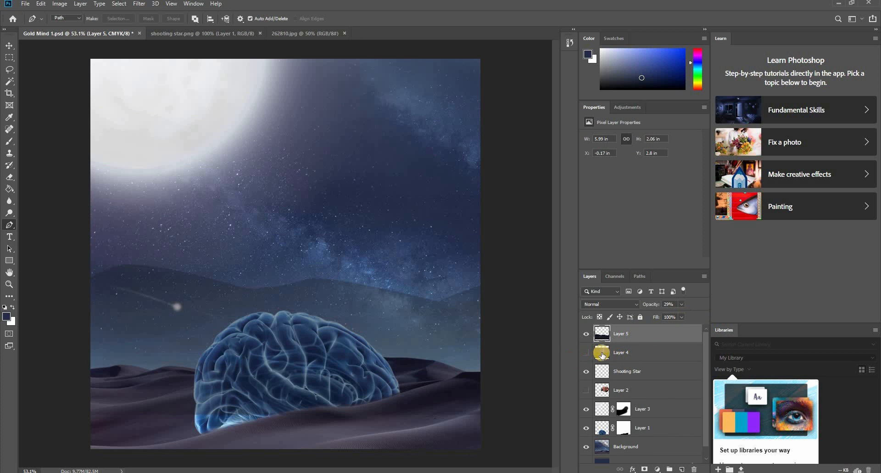
left_click(634, 353)
key("Delete")
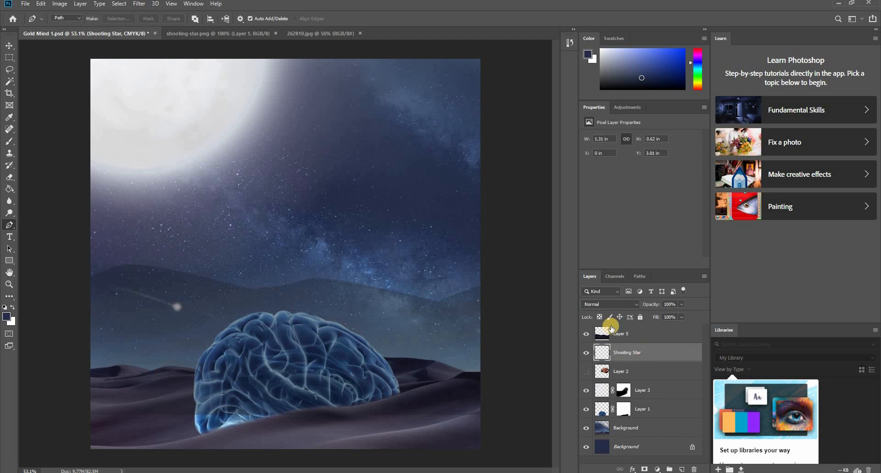
- Check the cut-out dunes on Layer 5 at 100% opacity and settle the layer's opacity at 40%
left_click(627, 338)
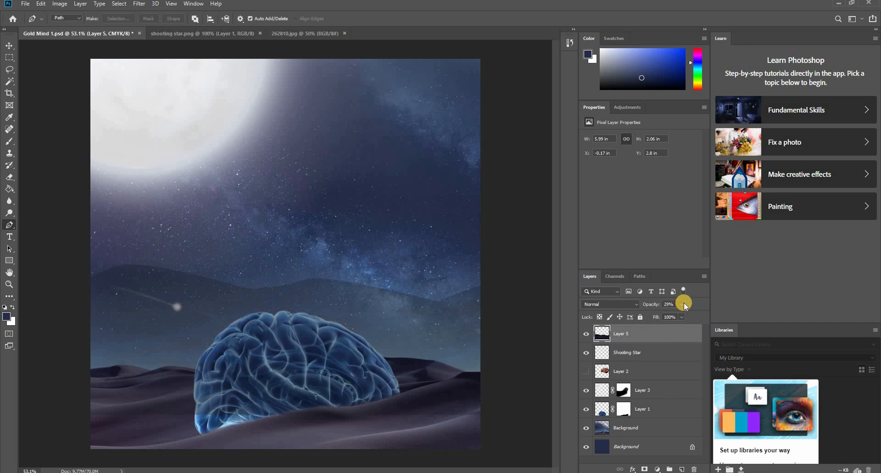
left_click(683, 304)
left_click_drag(673, 316, 709, 317)
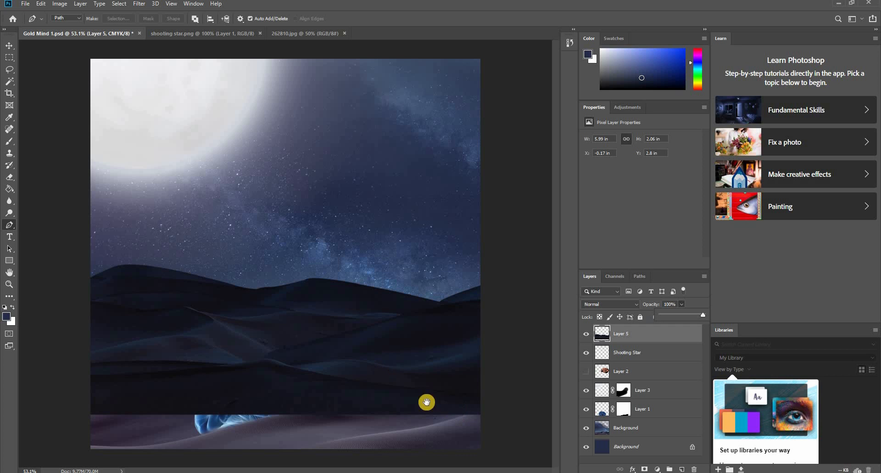
key("ctrl+minus")
key("ctrl+minus")
key("ctrl+0")
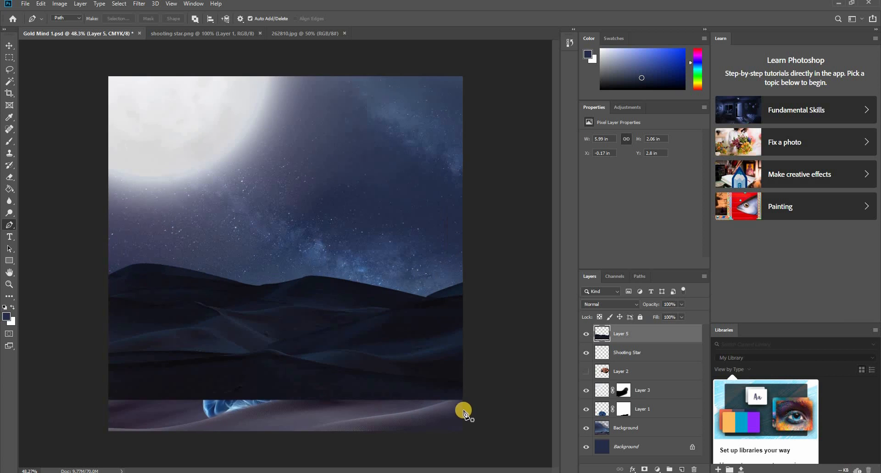
left_click(682, 305)
left_click_drag(655, 320, 657, 318)
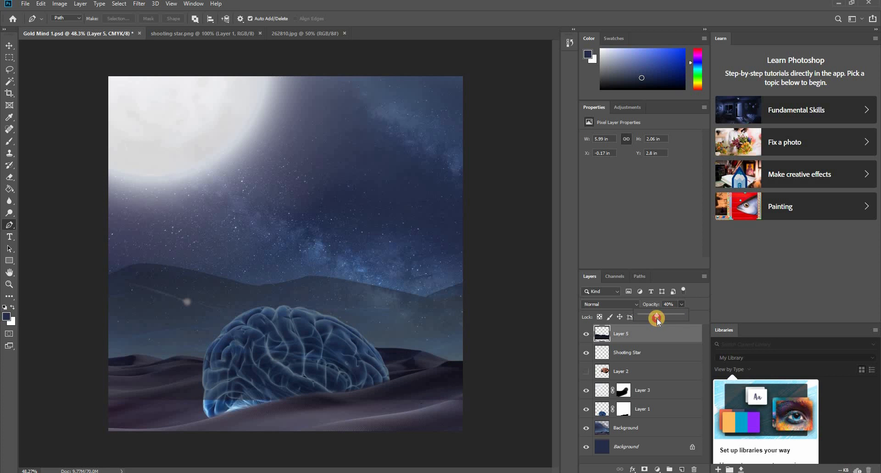
left_click(502, 419)
left_click(398, 309)
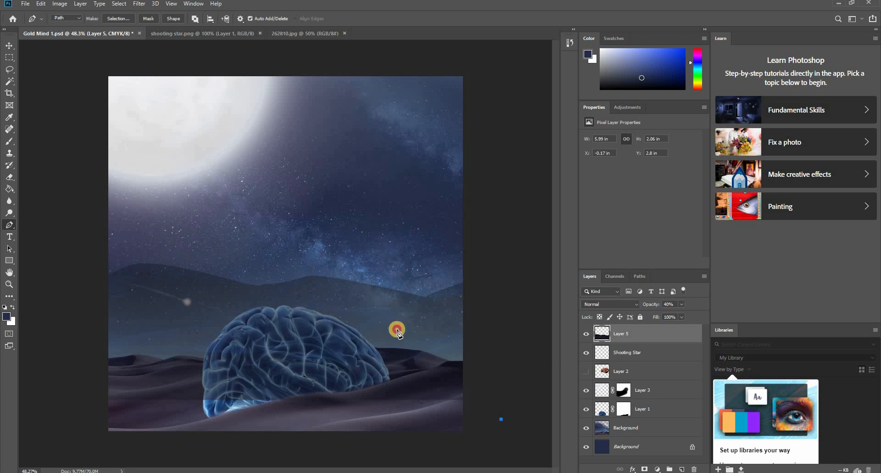
key("ctrl+z")
- Start a new Pen path just outside the canvas's right edge and trace the foreground dune's top to where the rear dune meets it
scroll(417, 388, "up", 3)
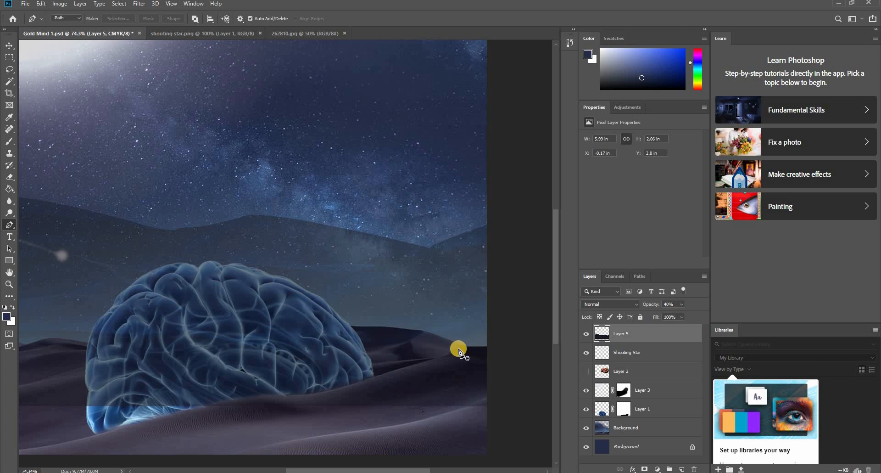
left_click_drag(372, 325, 546, 300)
left_click_drag(477, 328, 232, 331)
scroll(405, 337, "up", 6)
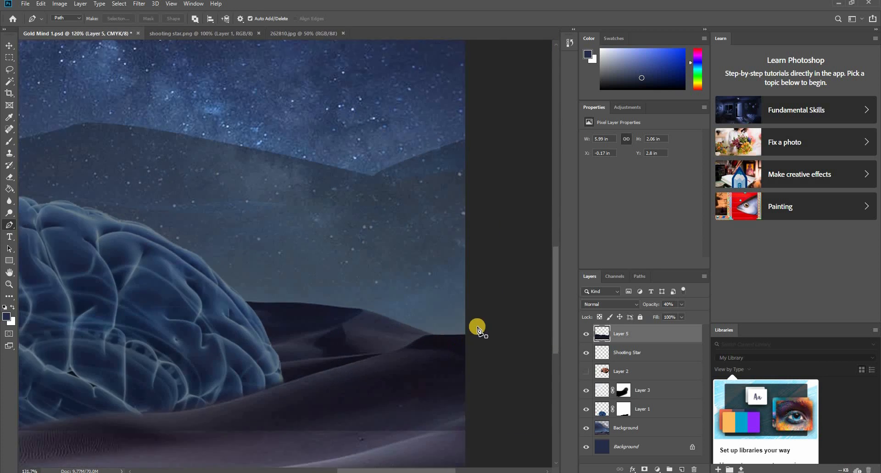
left_click(472, 332)
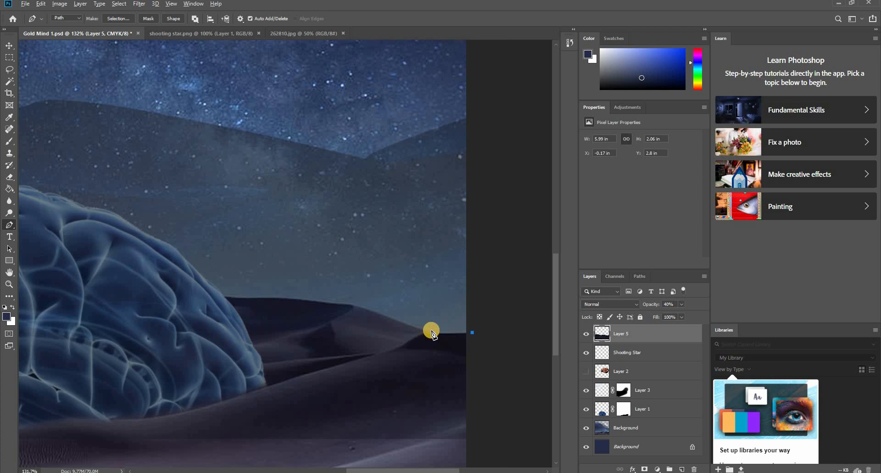
scroll(431, 331, "up", 5)
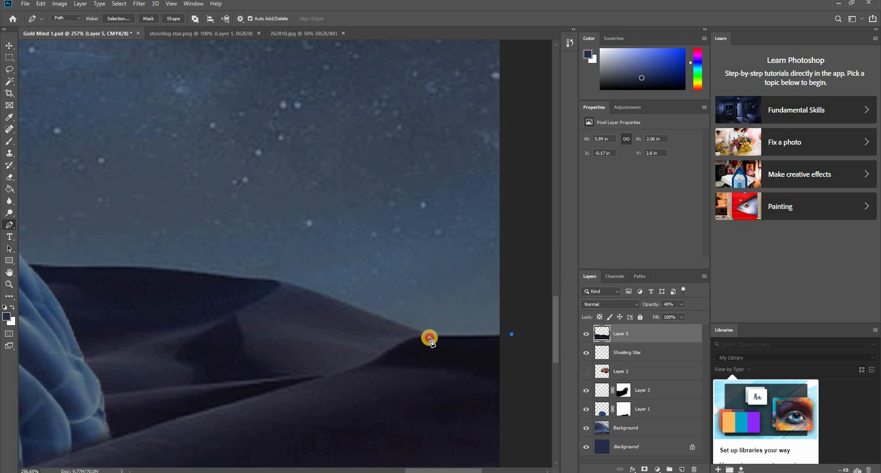
left_click(509, 342)
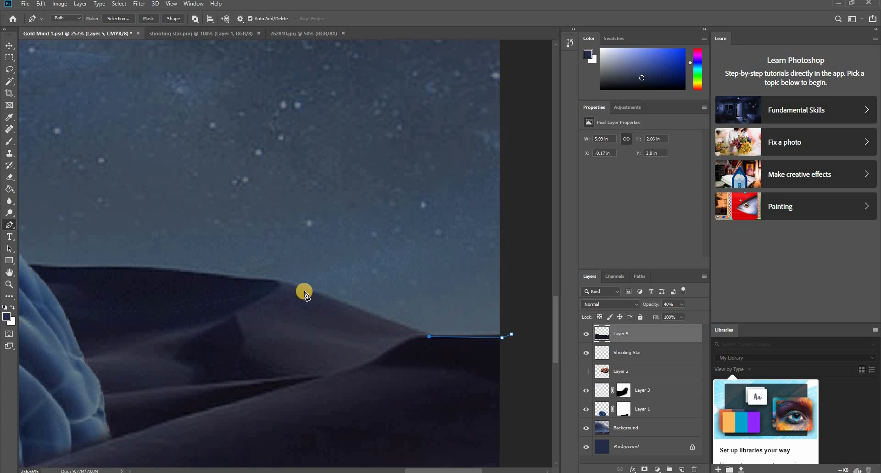
- Continue the path along the rear dune's crest with curved segments until it meets the brain's right edge
left_click_drag(275, 283, 249, 280)
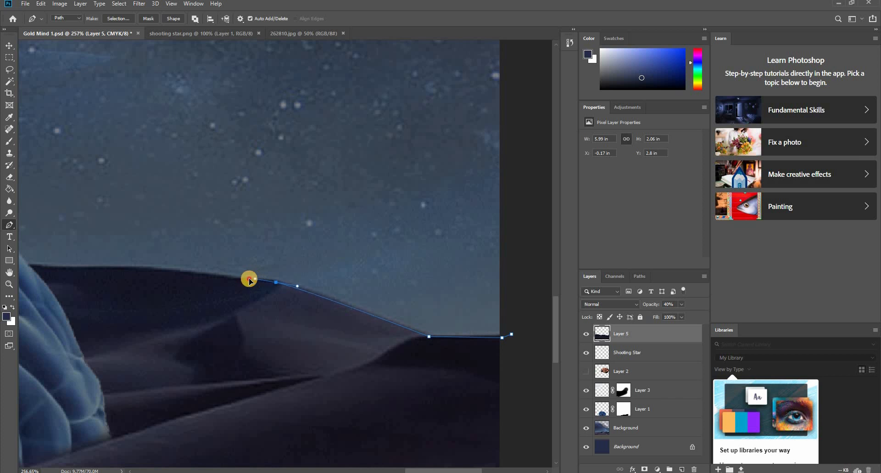
left_click(275, 282, "alt")
left_click_drag(198, 296, 415, 331)
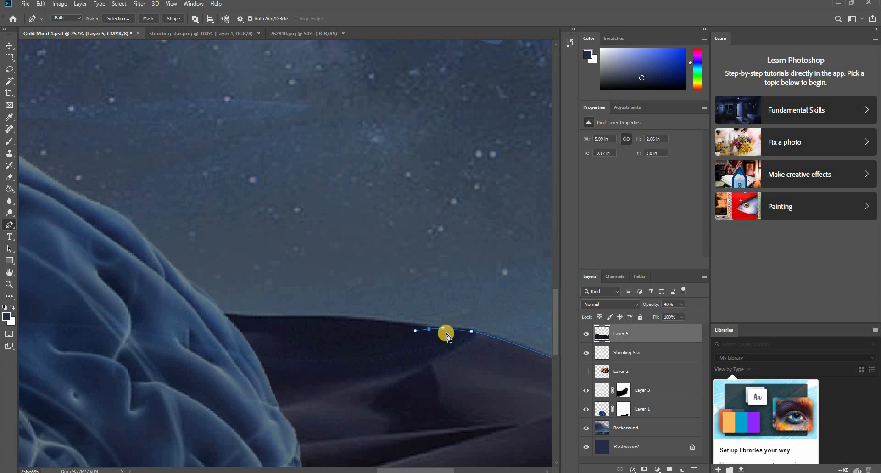
left_click(429, 330, "alt")
left_click_drag(222, 317, 63, 318)
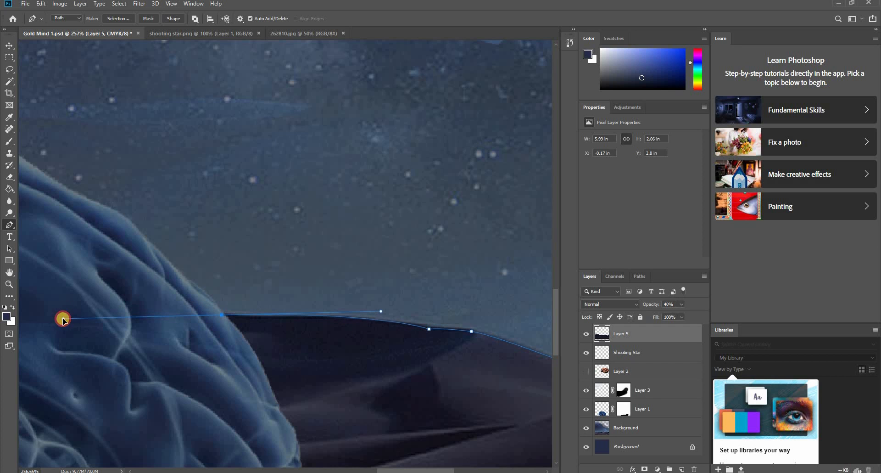
left_click(222, 315, "alt")
- Carry the path across the brain and above the dunes on its far side to an anchor just outside the canvas's left edge
scroll(198, 347, "down", 8)
left_click_drag(140, 344, 480, 380)
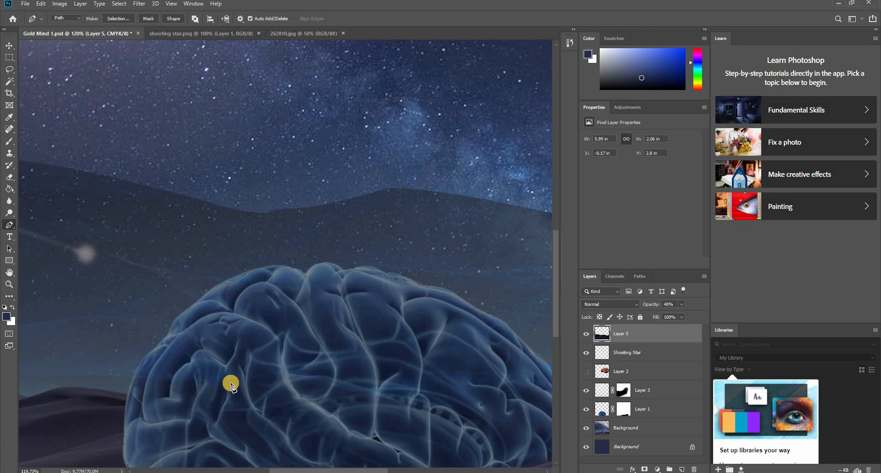
left_click_drag(230, 379, 166, 420)
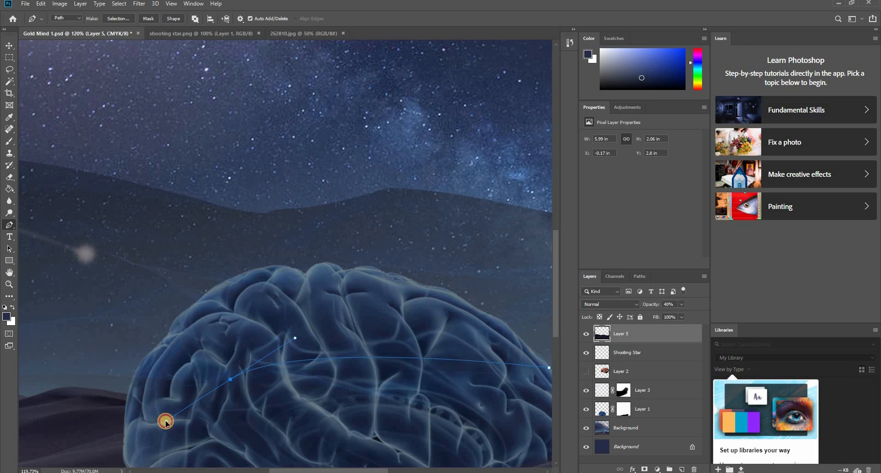
left_click(230, 379, "alt")
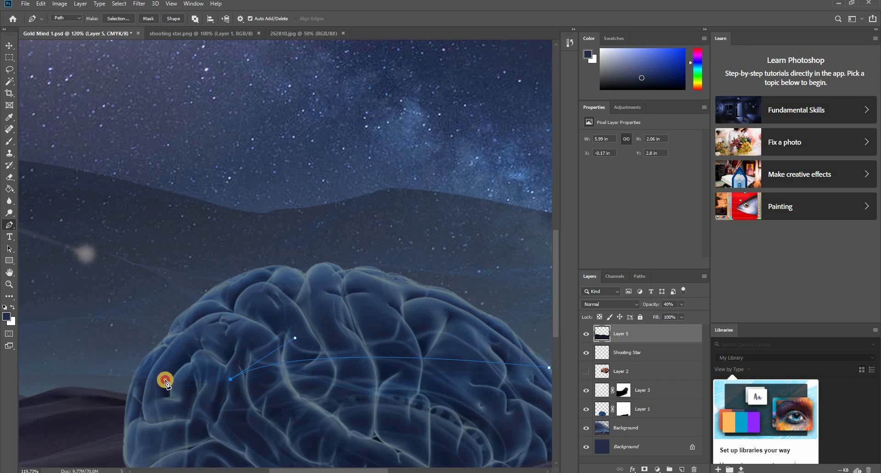
left_click_drag(166, 380, 446, 365)
left_click(166, 379, "alt")
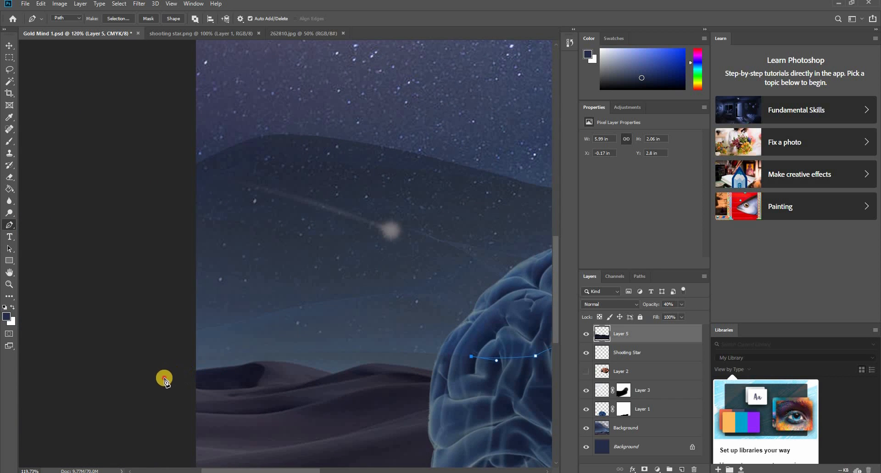
left_click_drag(165, 377, 149, 422)
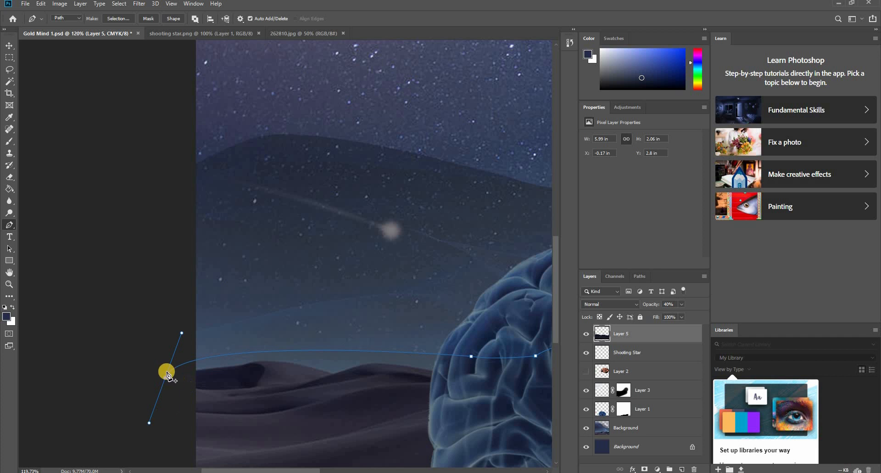
left_click(165, 379, "alt")
- Close the path around the foreground with straight segments outside the canvas's left, bottom and right edges
scroll(161, 403, "down", 13)
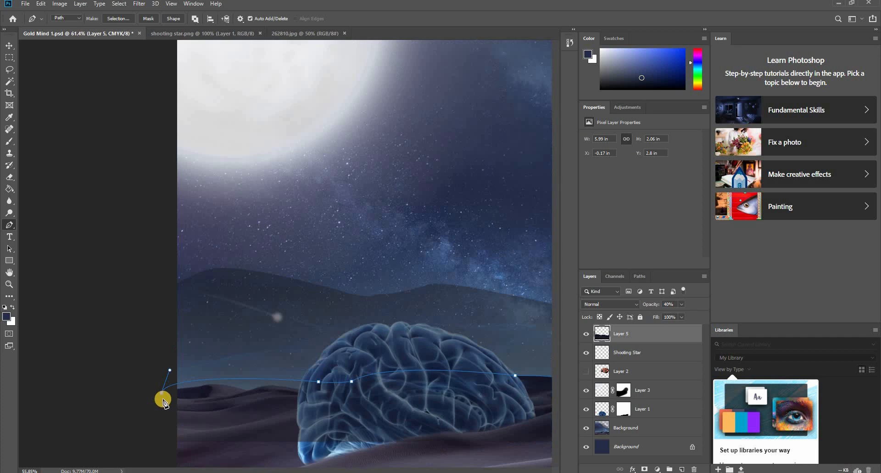
left_click(146, 418)
left_click(448, 403)
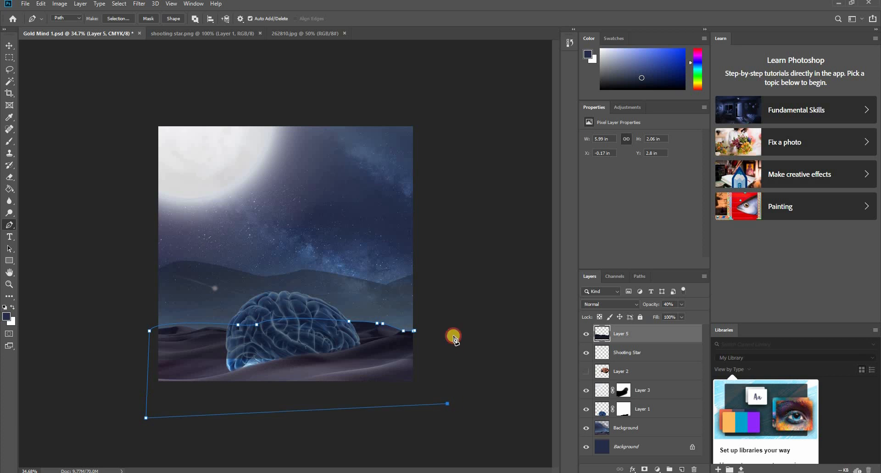
left_click(442, 328)
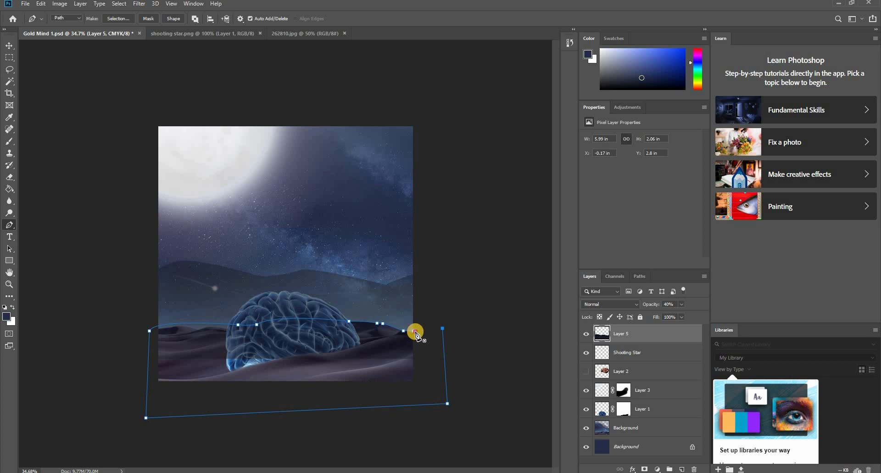
left_click(416, 332)
- Convert the closed foreground path to an anti-aliased new selection with a feather radius of 0 pixels
right_click(392, 341)
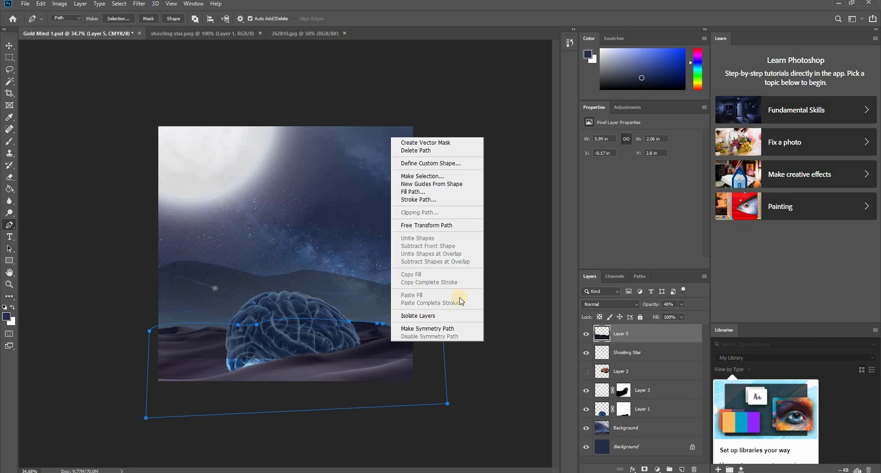
left_click(461, 177)
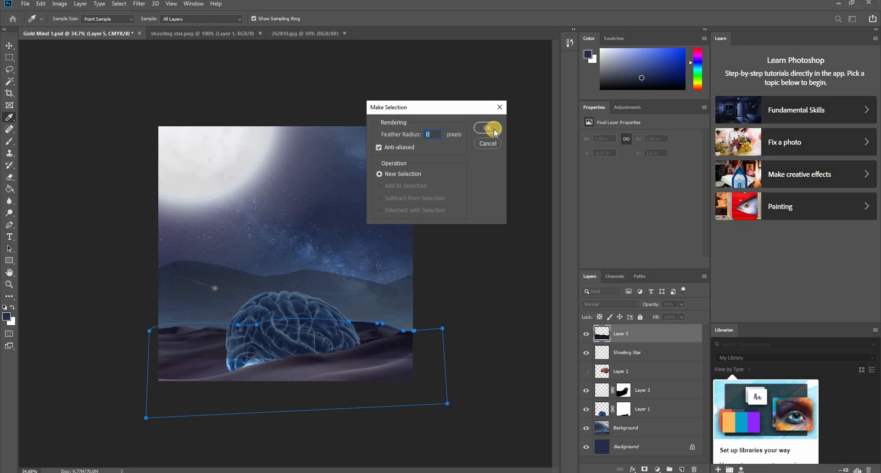
left_click(494, 130)
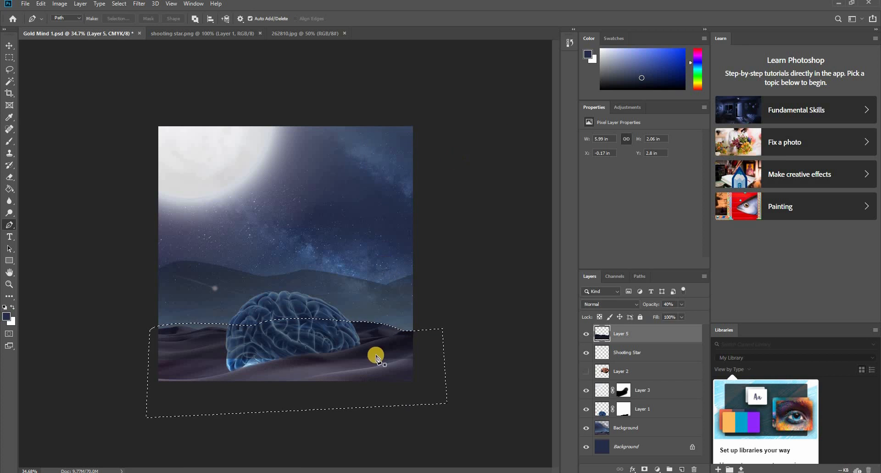
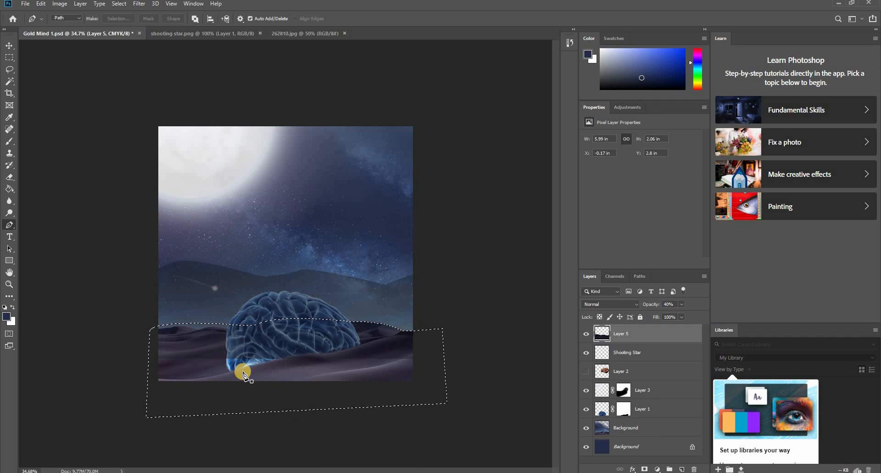
- Delete the selected foreground area from Layer 5 and clear the selection
key("Delete")
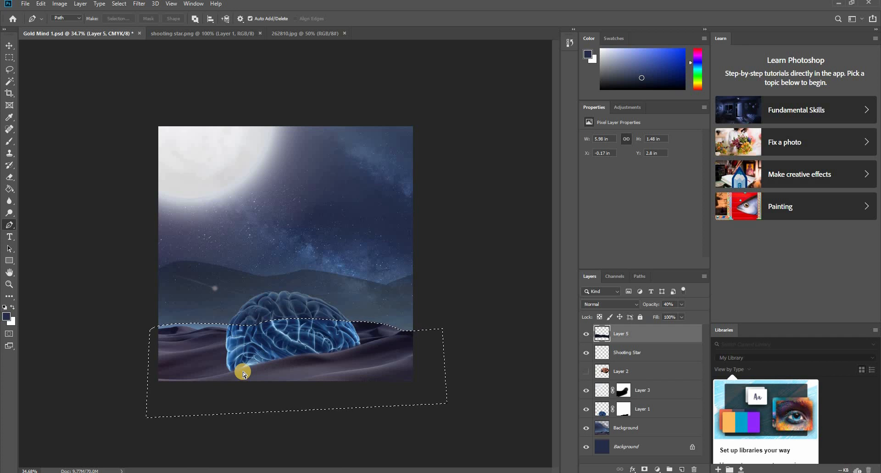
key("ctrl+d")
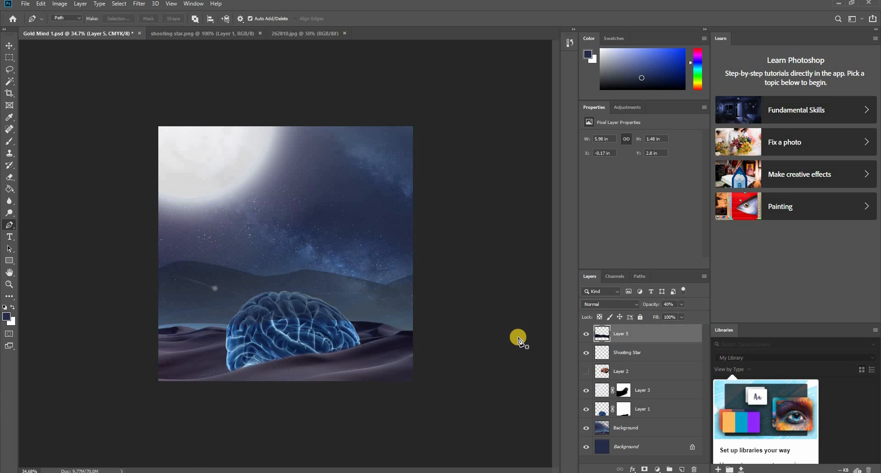
scroll(180, 343, "up", 6)
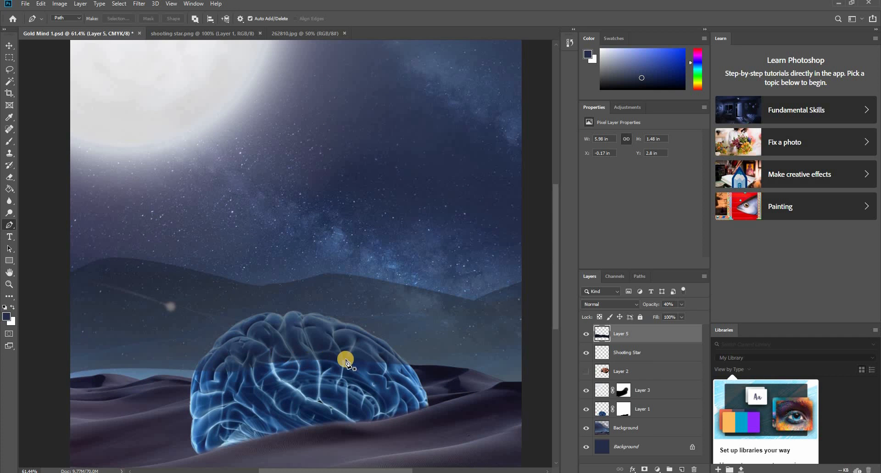
- Undo the foreground deletion and step the path back to its anchor inside the brain near its left edge
key("ctrl+z")
key("ctrl+z")
key("ctrl+z")
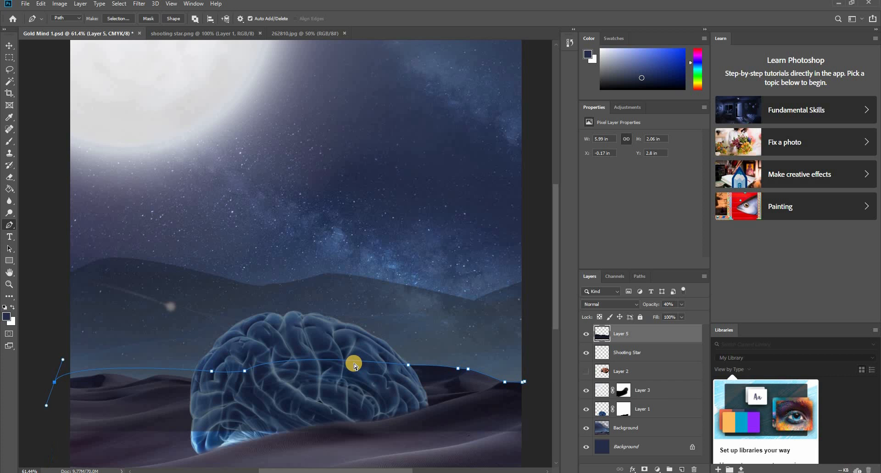
scroll(102, 413, "up", 5)
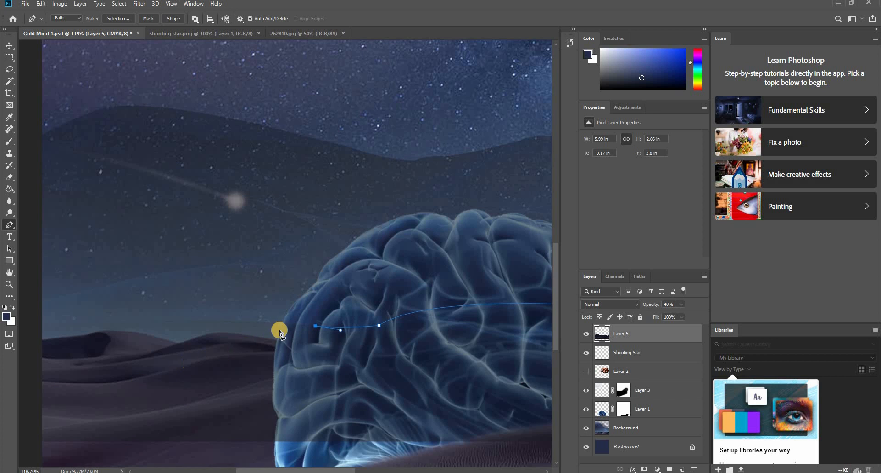
left_click_drag(275, 341, 392, 322)
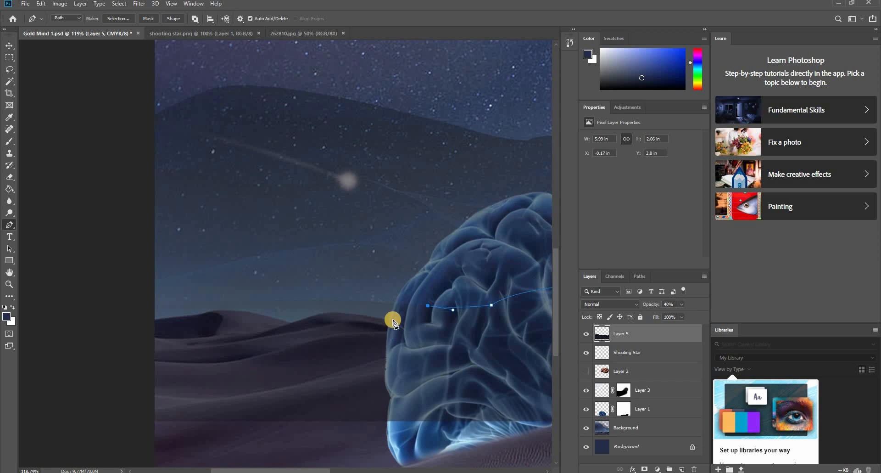
left_click_drag(436, 351, 102, 345)
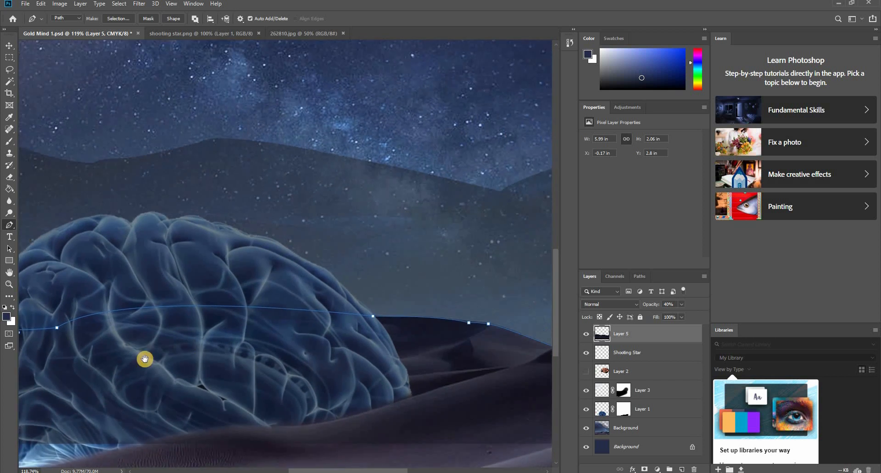
left_click_drag(154, 356, 431, 345)
scroll(413, 319, "up", 4)
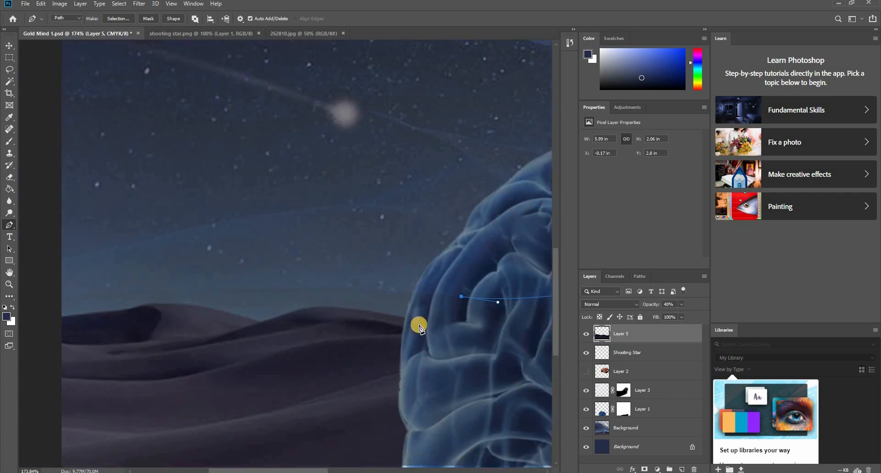
- Extend the path to an anchor where the dune crest meets the brain's left edge and remove its outgoing handle
left_click_drag(410, 308, 410, 332)
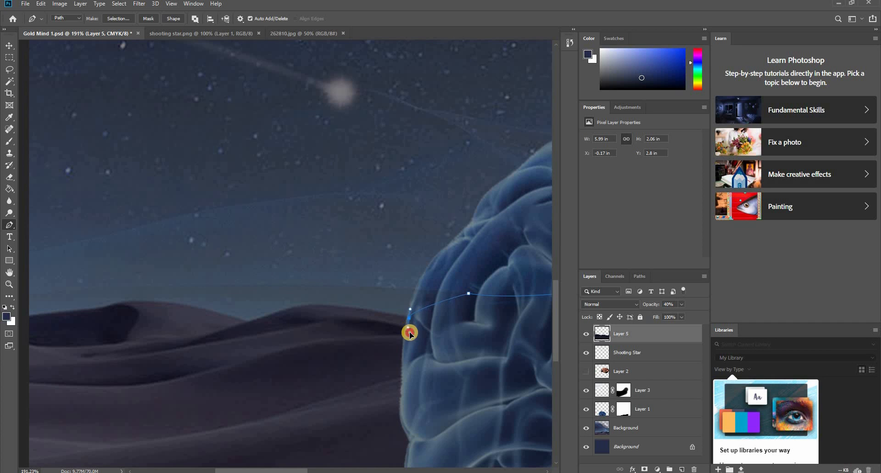
key("ctrl+z")
left_click_drag(407, 318, 408, 327)
left_click(407, 317, "alt")
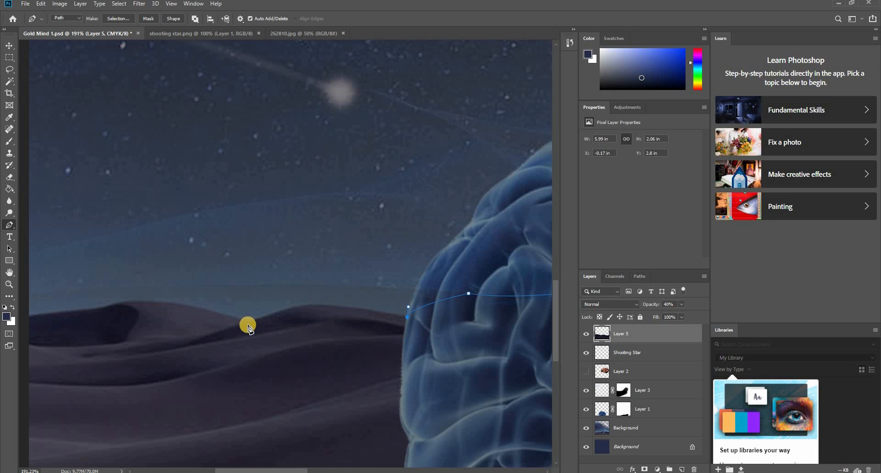
left_click_drag(248, 324, 181, 361)
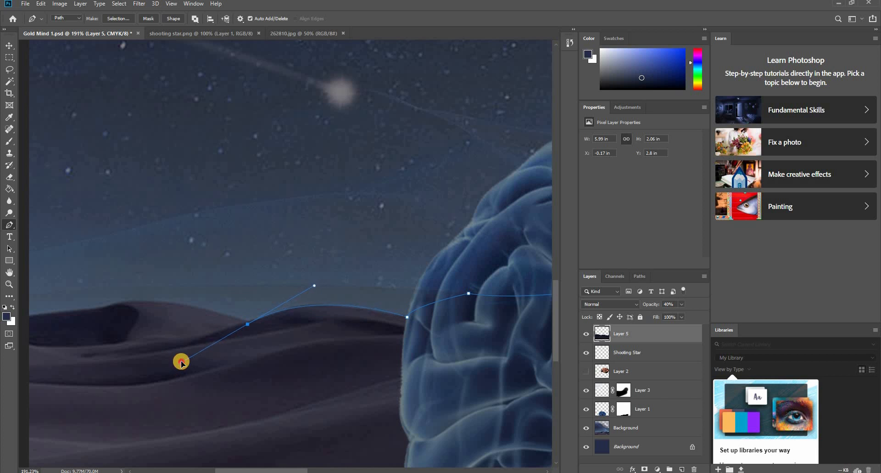
left_click(248, 324, "alt")
key("ctrl+z")
key("ctrl+z")
left_click_drag(248, 324, 177, 355)
key("ctrl+z")
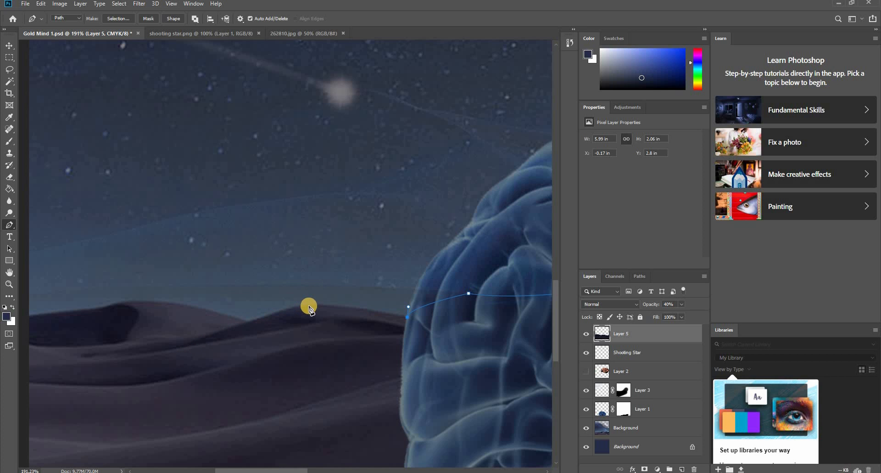
- Trace the crest of the dunes left of the brain with curved segments to an anchor just outside the canvas's left edge
left_click_drag(310, 305, 257, 306)
left_click(310, 306)
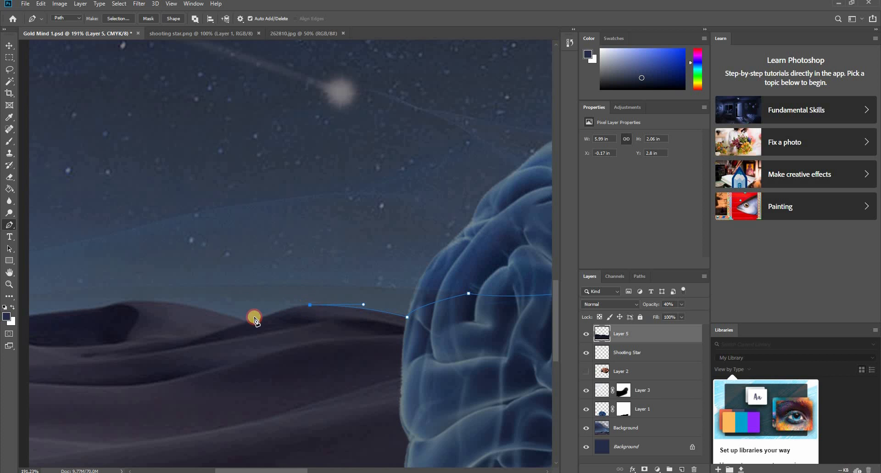
left_click(248, 323)
left_click_drag(236, 329, 235, 332)
left_click_drag(121, 311, 271, 337)
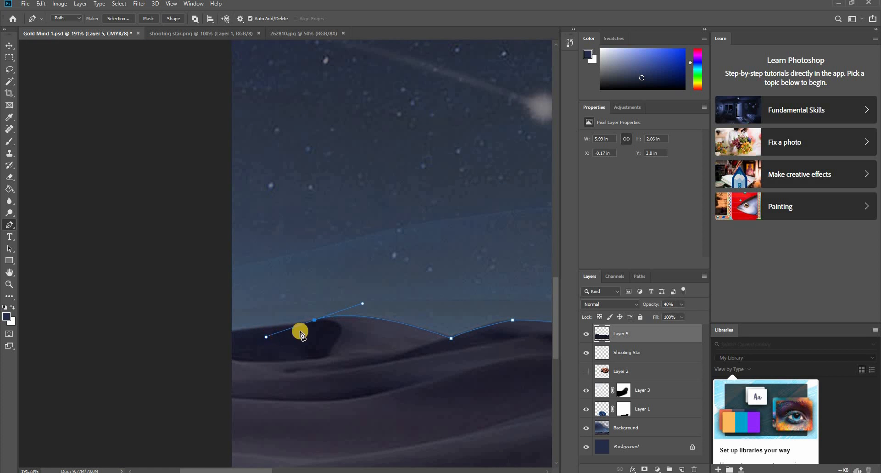
left_click(315, 320, "alt")
left_click_drag(214, 346, 139, 233)
scroll(217, 367, "down", 7)
- Close the path around the foreground dunes with straight segments outside the canvas's left, bottom and right edges
left_click(128, 372)
scroll(127, 372, "down", 5)
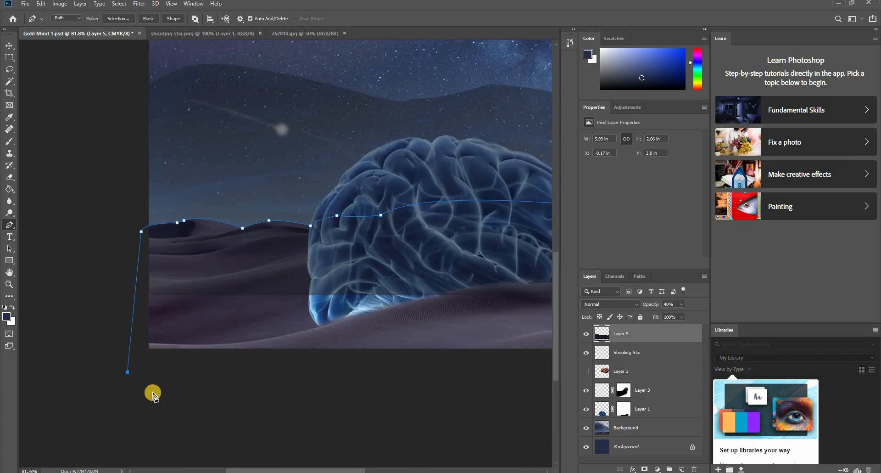
left_click(258, 408)
left_click_drag(399, 386, 199, 400)
left_click_drag(352, 400, 314, 416)
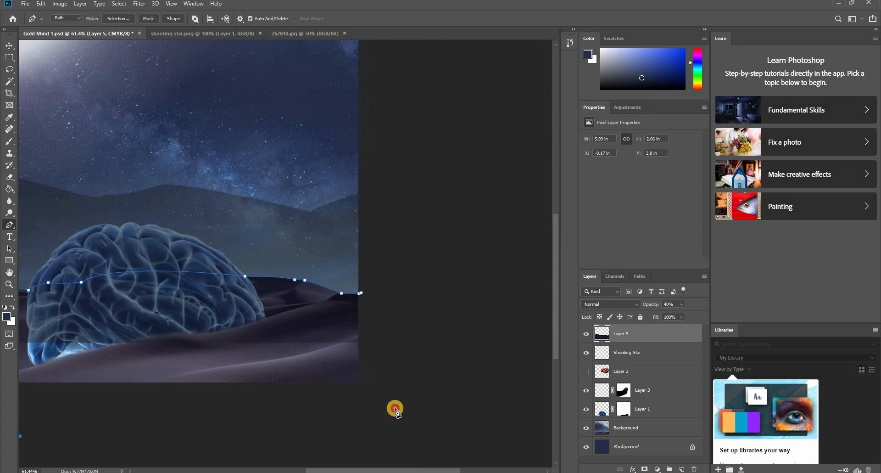
left_click(395, 409)
left_click(403, 311)
left_click(363, 295)
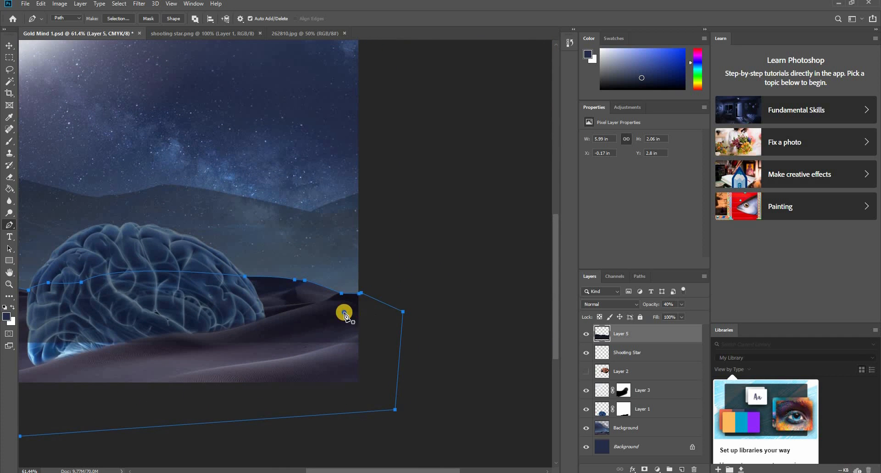
- Convert the redrawn closed path around the foreground to a selection
right_click(345, 312)
left_click(392, 146)
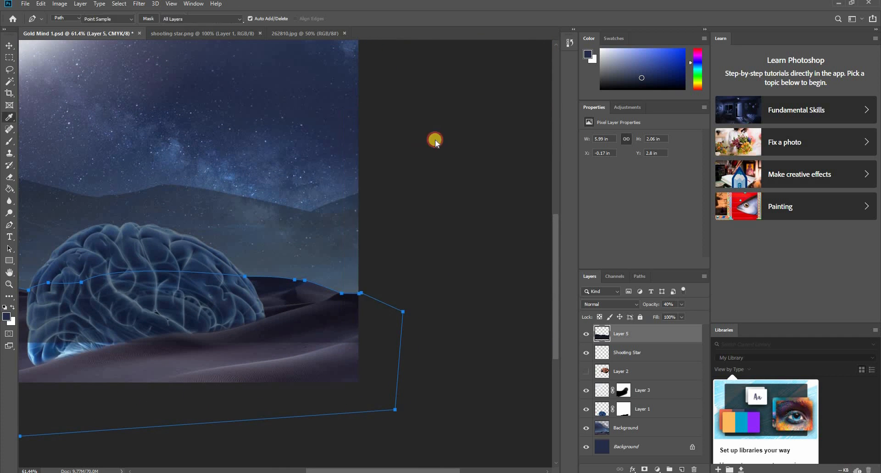
left_click(490, 128)
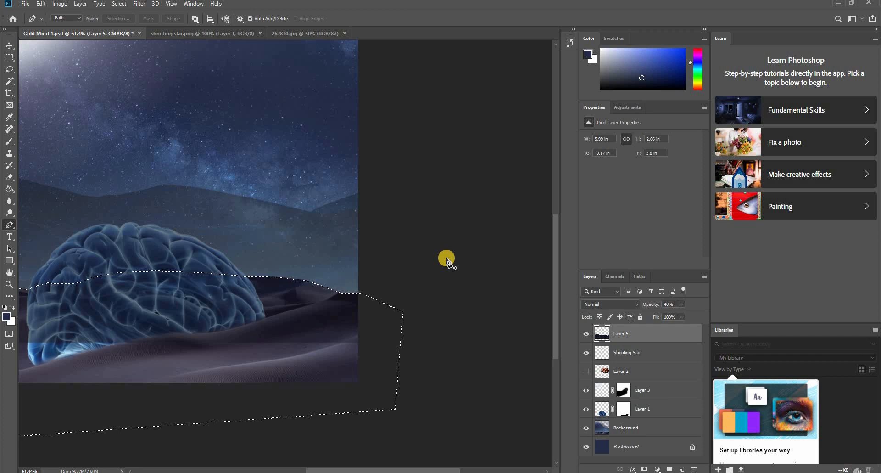
- Delete the area inside the redrawn selection from Layer 5 and deselect
key("Delete")
scroll(348, 282, "down", 3)
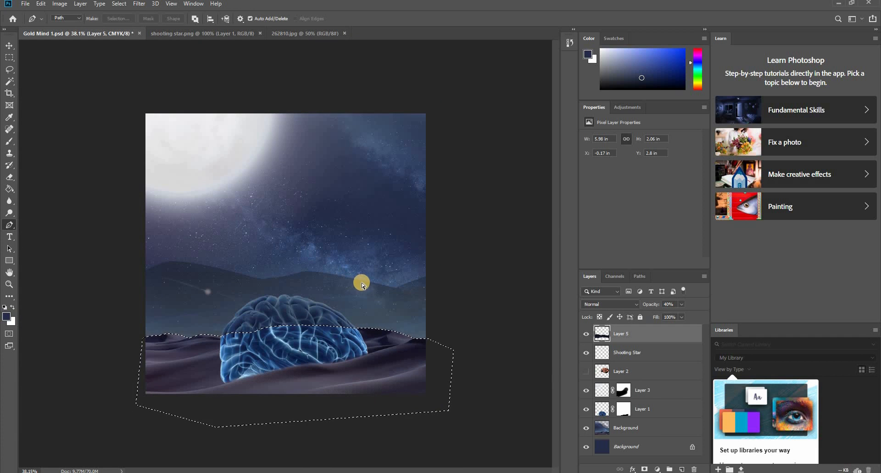
key("ctrl+d")
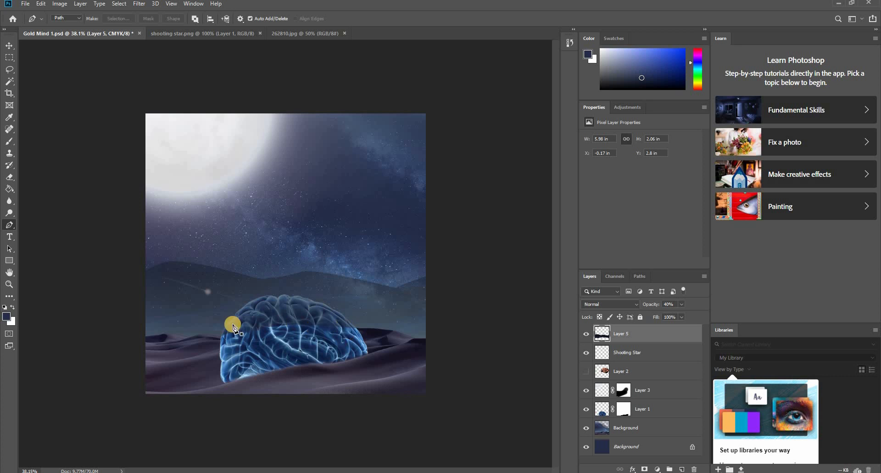
- Check the trimmed dune edge beside the brain and raise Layer 5's opacity to 100%
scroll(193, 367, "up", 3)
scroll(187, 370, "up", 1)
left_click_drag(251, 370, 348, 302)
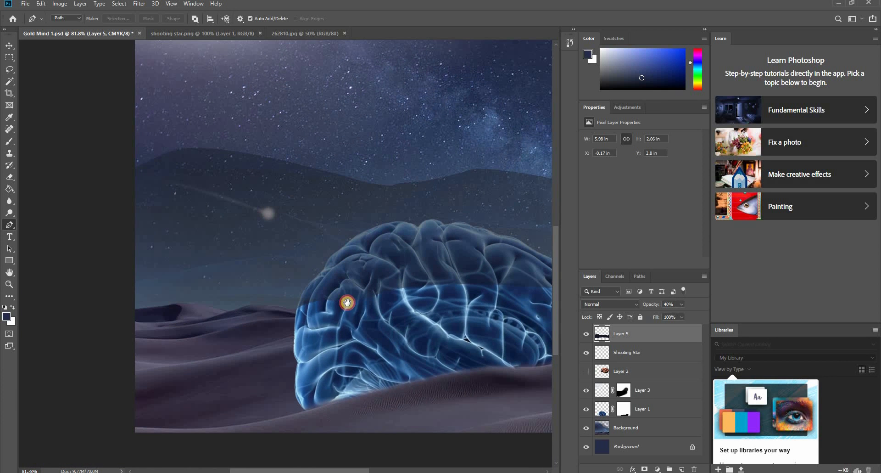
scroll(334, 323, "down", 2)
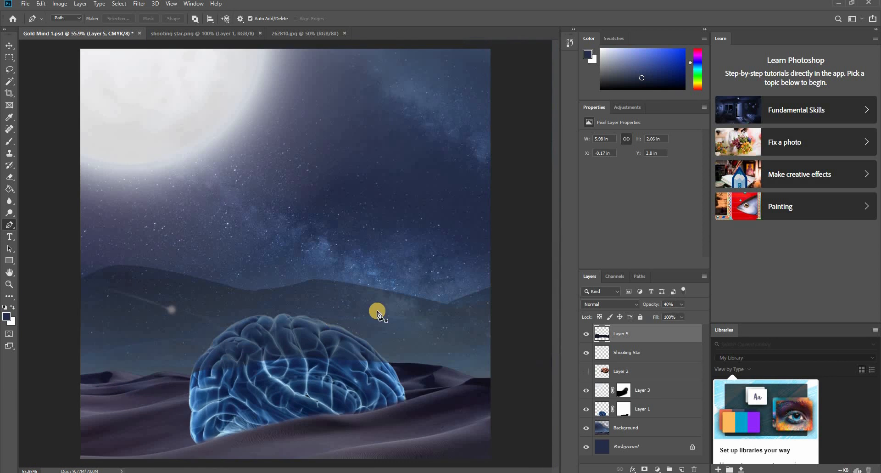
key("v")
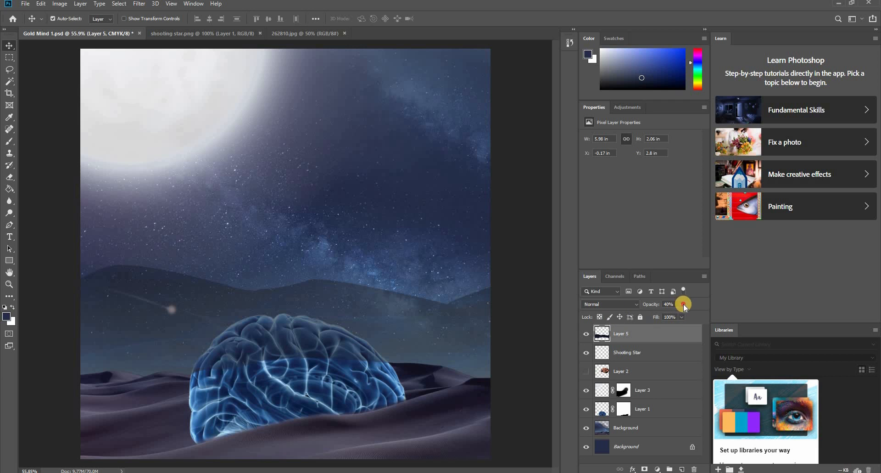
left_click(683, 304)
left_click_drag(684, 314, 724, 315)
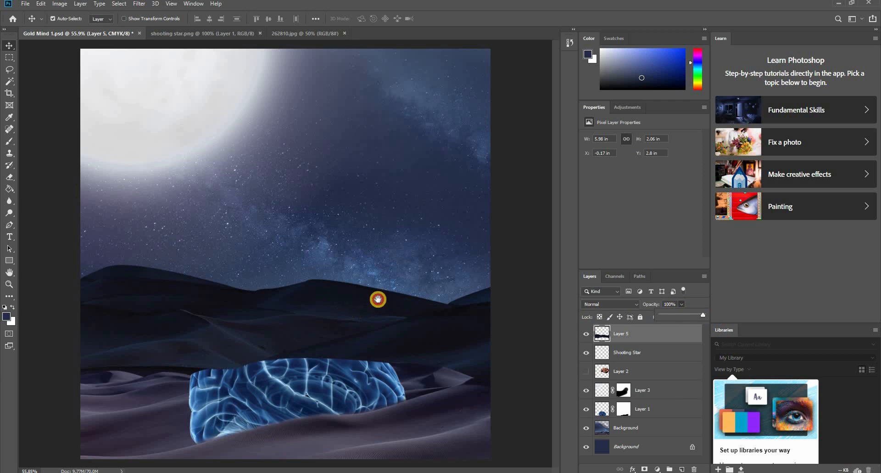
- Move Layer 5 down the layer stack to directly below Layer 1, placing the distant dunes behind the brain
left_click_drag(378, 299, 382, 342)
scroll(381, 353, "down", 1)
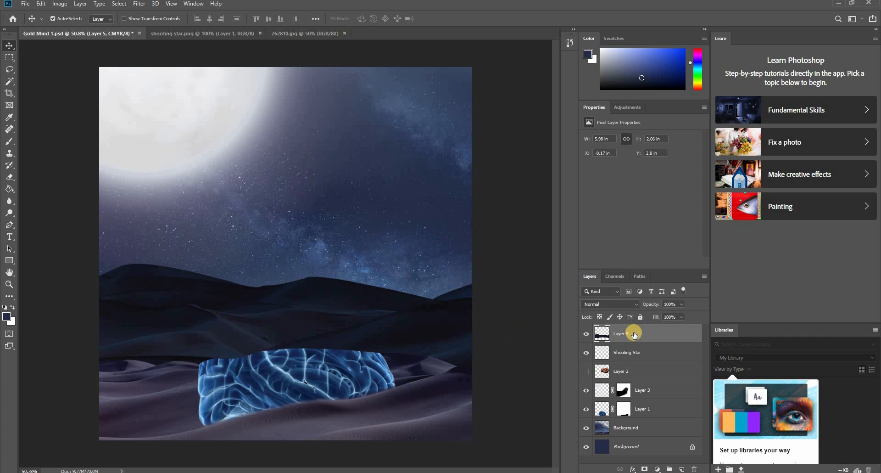
left_click_drag(634, 337, 621, 416)
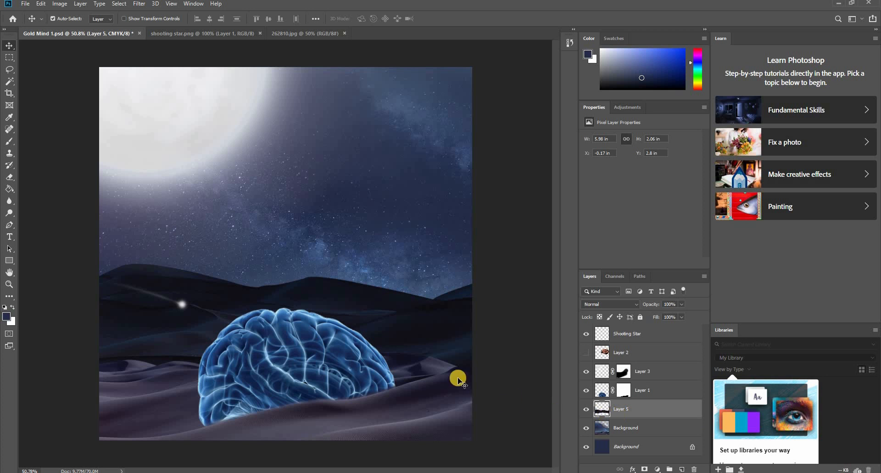
left_click(505, 329)
scroll(335, 390, "down", 1)
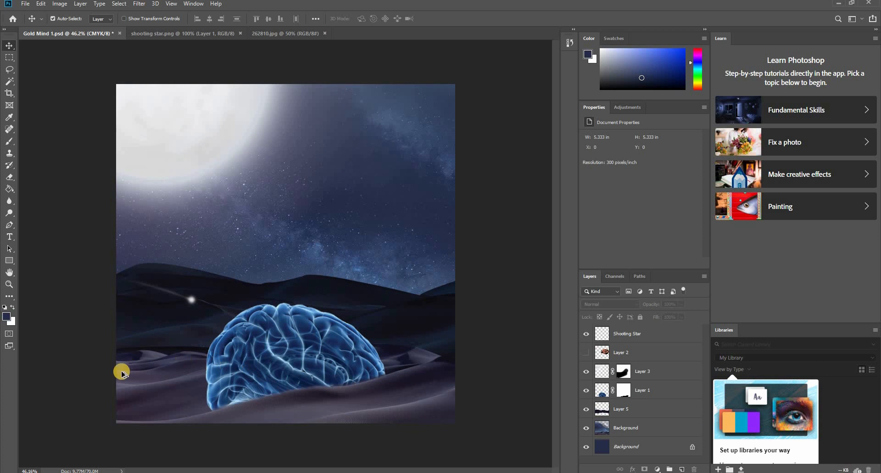
- Move the shooting star up into the sky above the brain's right side, at about X 3.03 in and Y 1.78 in
scroll(121, 373, "up", 4)
scroll(118, 385, "down", 4)
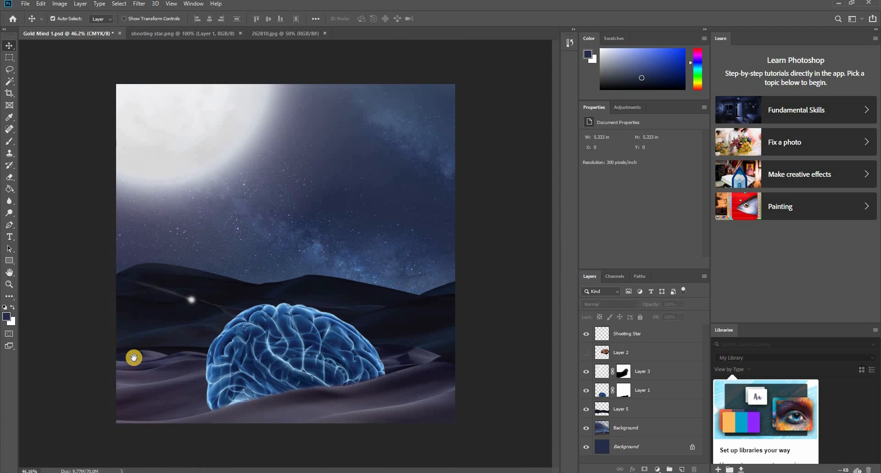
left_click(187, 301)
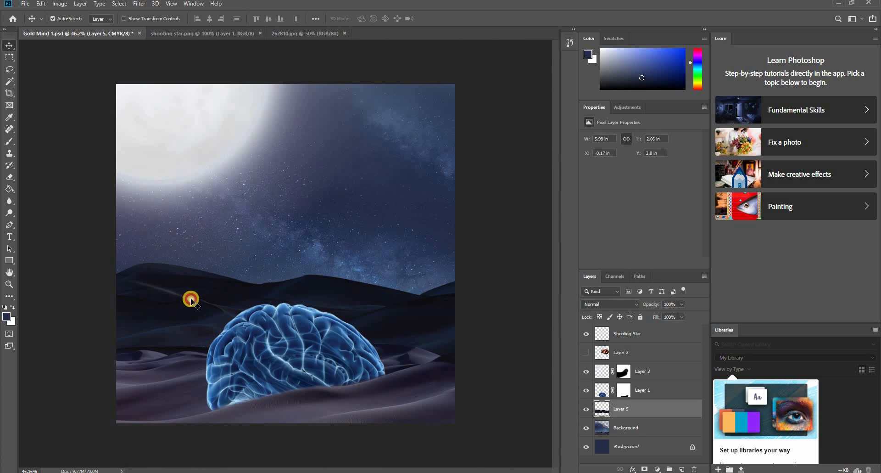
left_click_drag(191, 299, 385, 222)
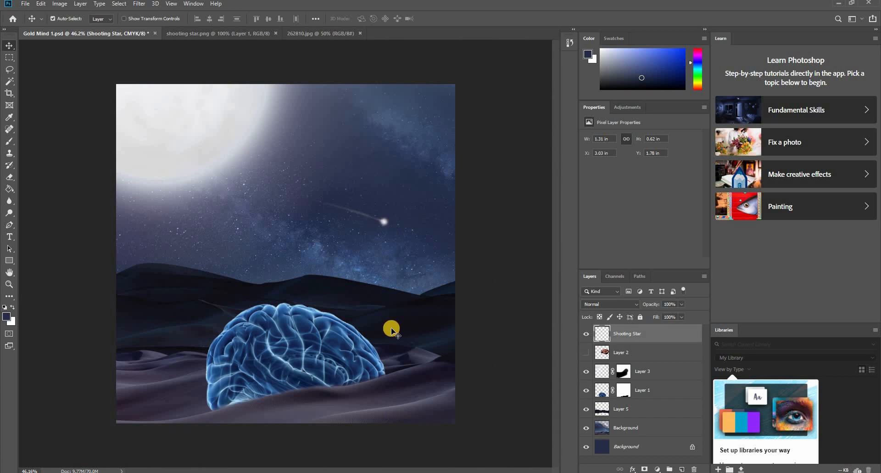
- Compare the scene with Layer 5's distant dunes hidden and shown
left_click(585, 411)
left_click(585, 411)
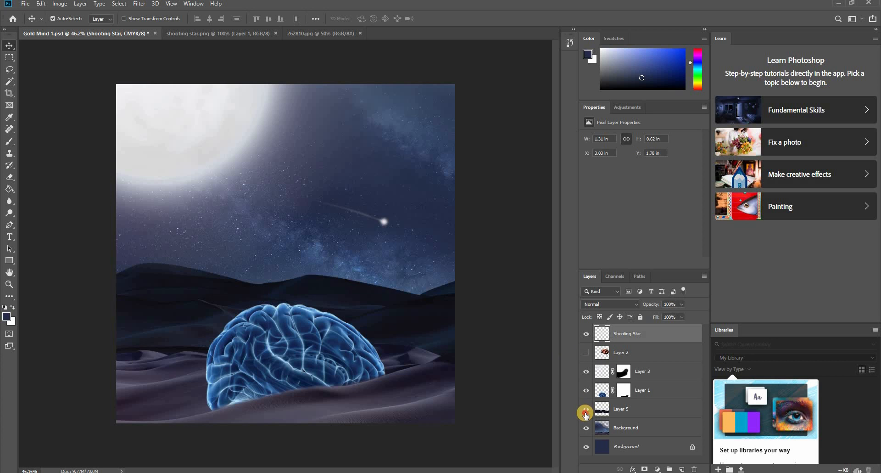
left_click(586, 412)
left_click(586, 412)
- Rename Layer 5 as Background 2
left_click(442, 335)
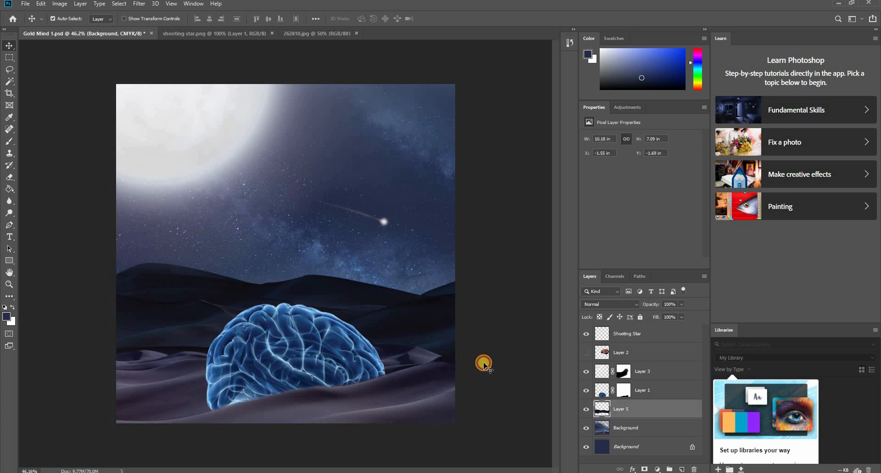
left_click(605, 419)
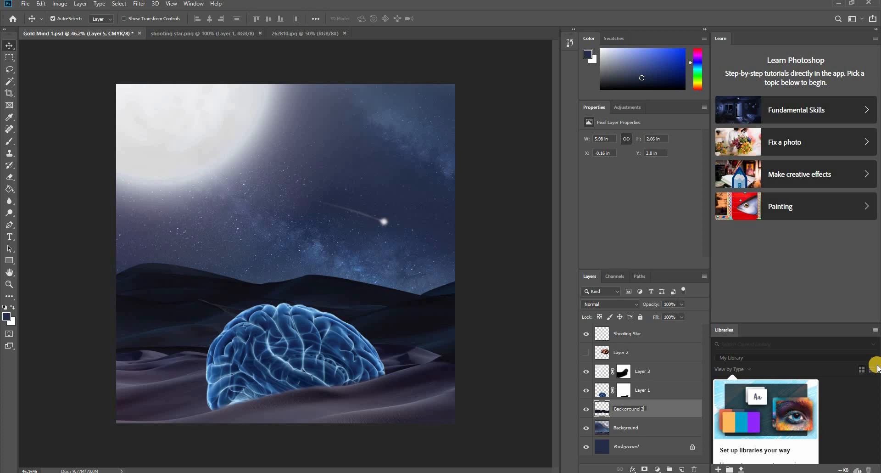
key("Return")
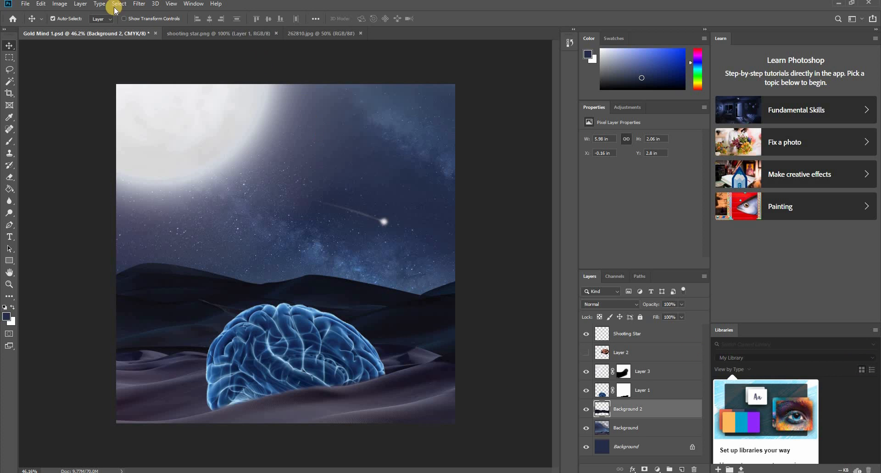
- Apply a light Field Blur of about 6 px to Background 2's distant dunes and save the document
left_click(140, 4)
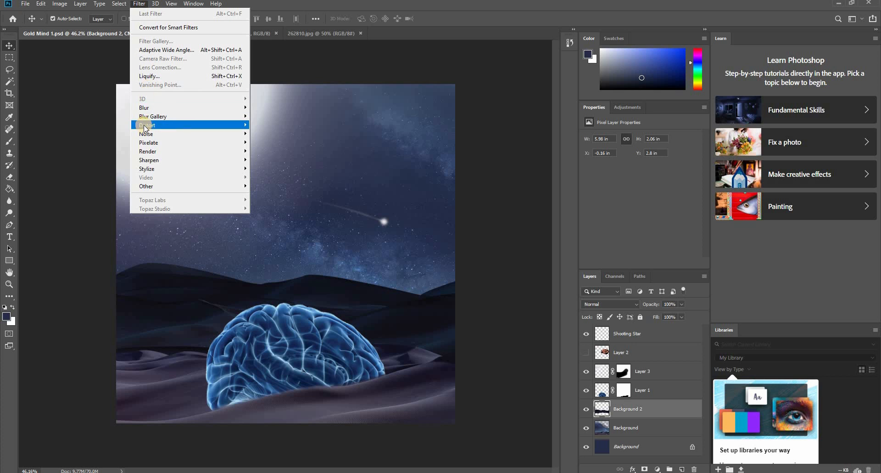
mouse_move(150, 117)
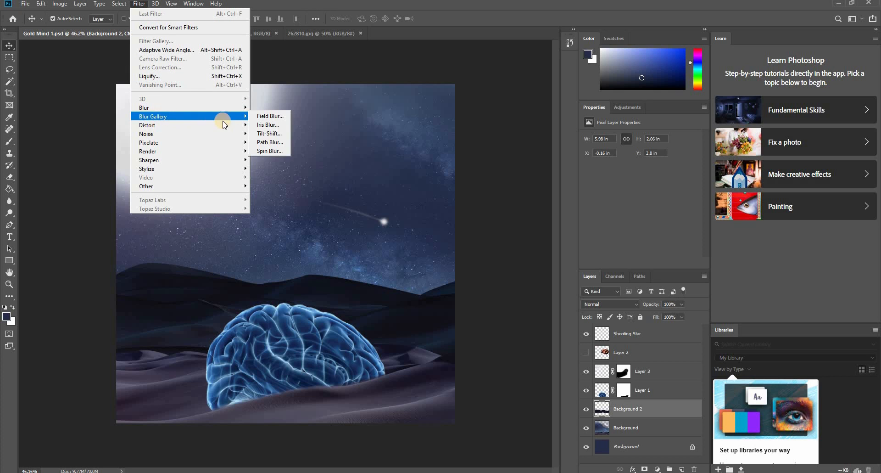
mouse_move(236, 117)
left_click(266, 117)
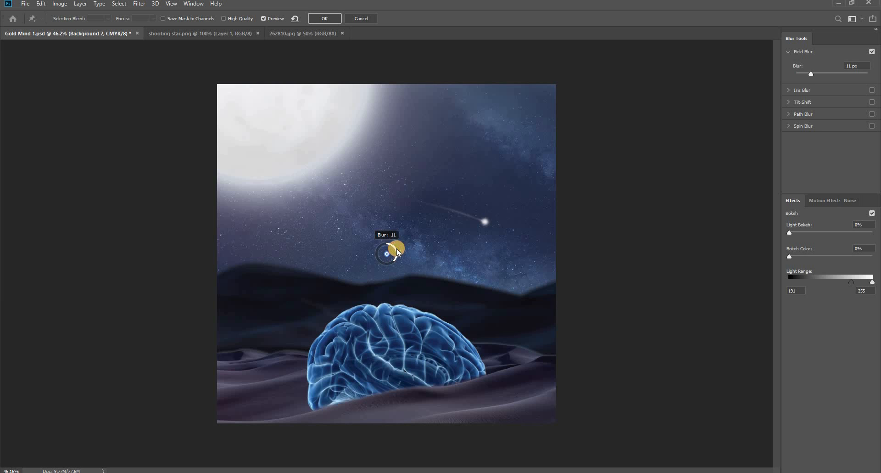
left_click_drag(397, 250, 397, 254)
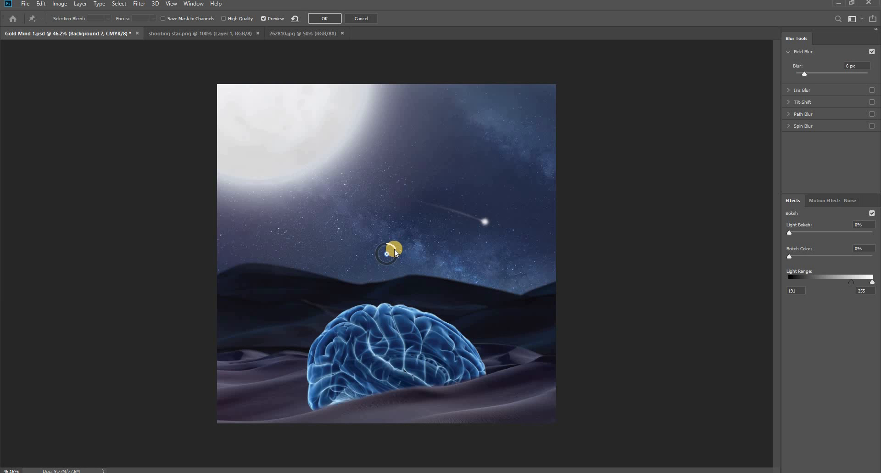
left_click(393, 248)
left_click(395, 250)
left_click(326, 18)
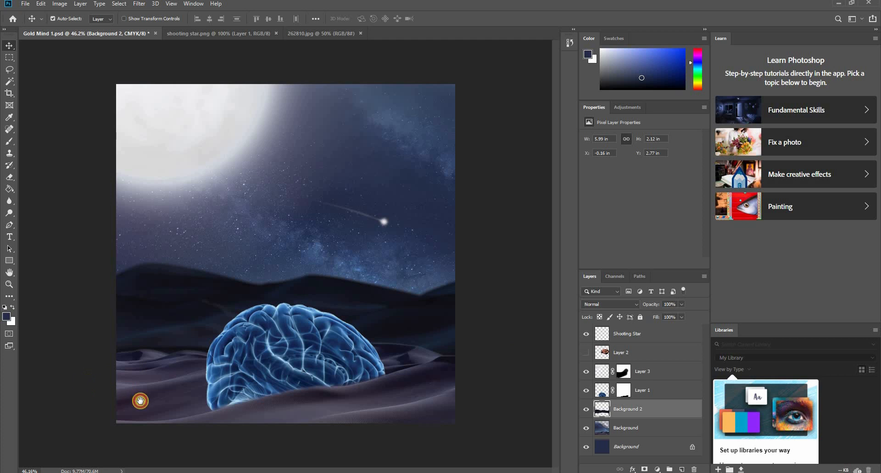
key("ctrl+s")
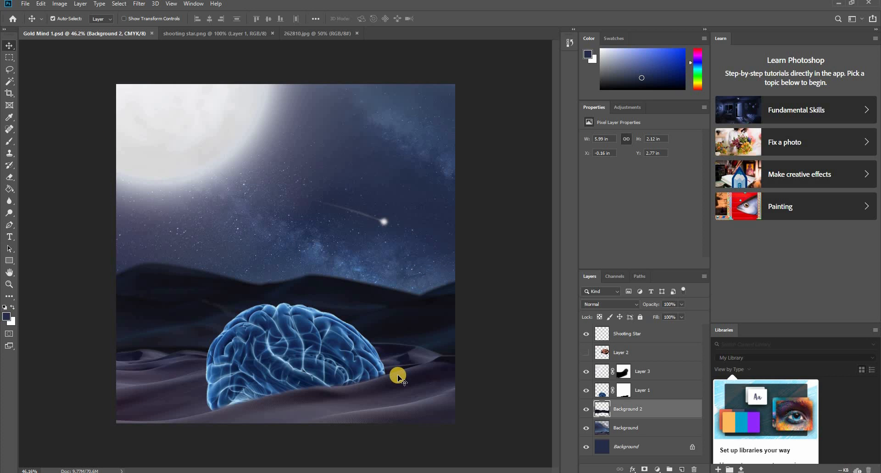
left_click(377, 356)
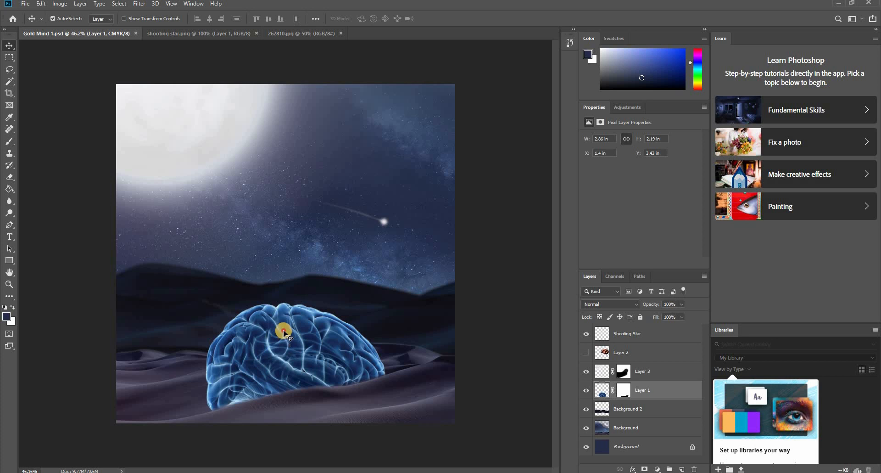
left_click(139, 6)
left_click(139, 6)
left_click(61, 5)
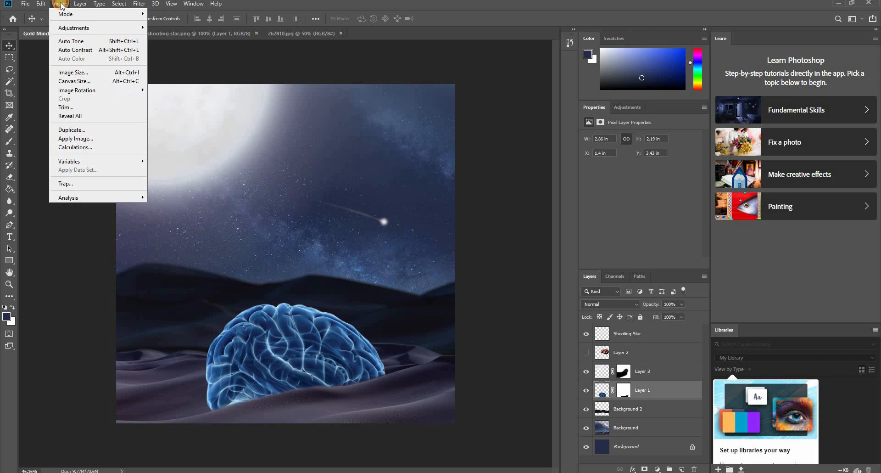
mouse_move(69, 30)
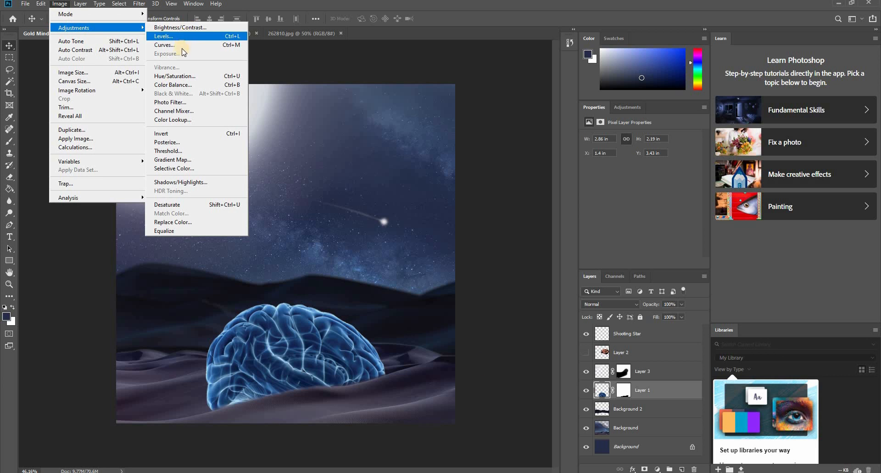
left_click(487, 366)
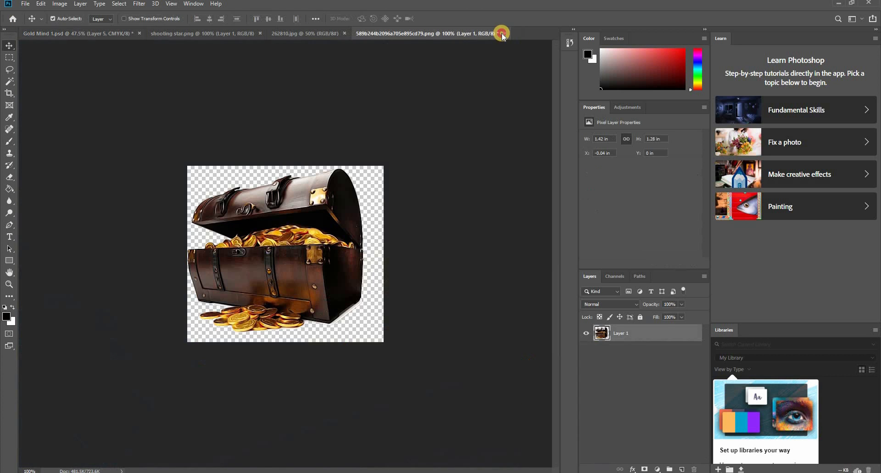
- Close the source images, including 262810.jpg and shooting star.png, leaving only Gold Mind 1 open and discarding any unsaved changes
left_click(505, 33)
left_click(436, 178)
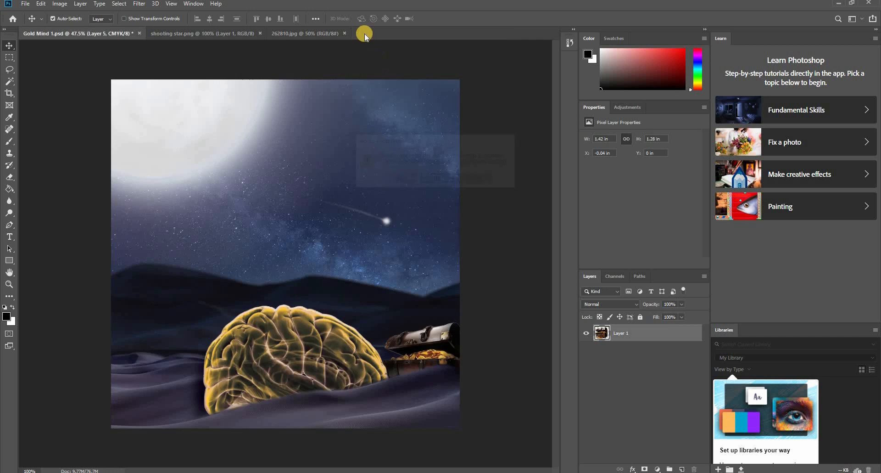
left_click(323, 33)
left_click(346, 33)
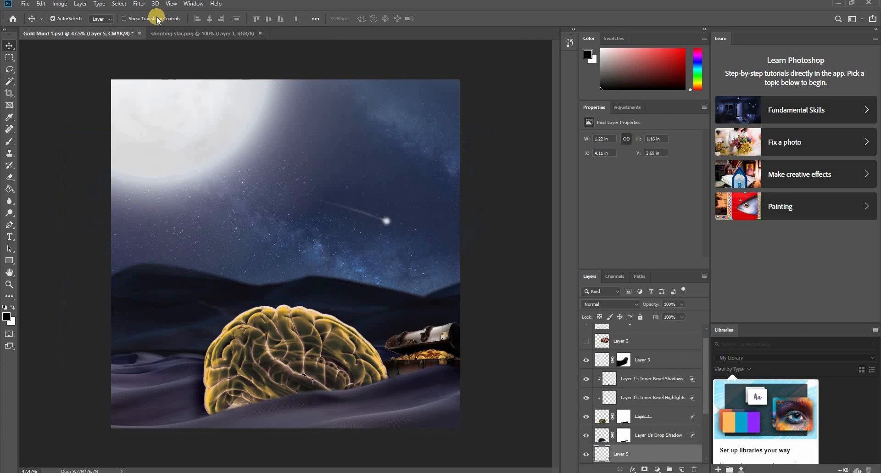
left_click(192, 33)
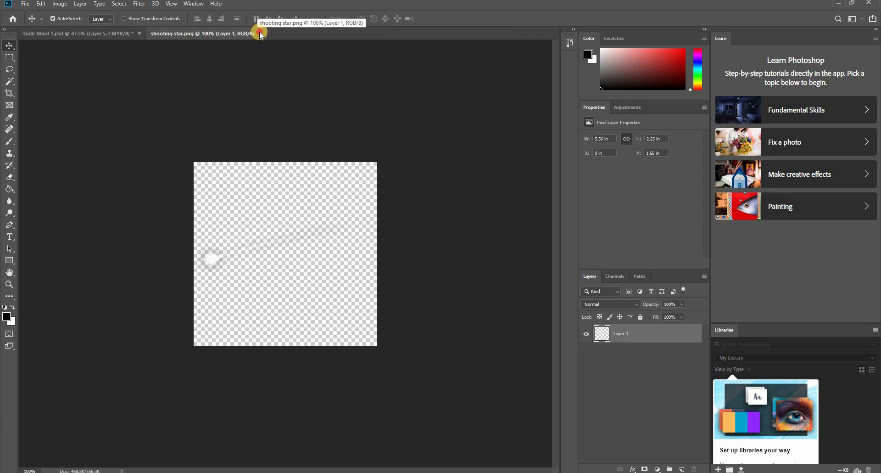
left_click(255, 34)
- Open the 590407_desert-tree-png image and bring its tree into Gold Mind 1
left_click(25, 4)
left_click(27, 23)
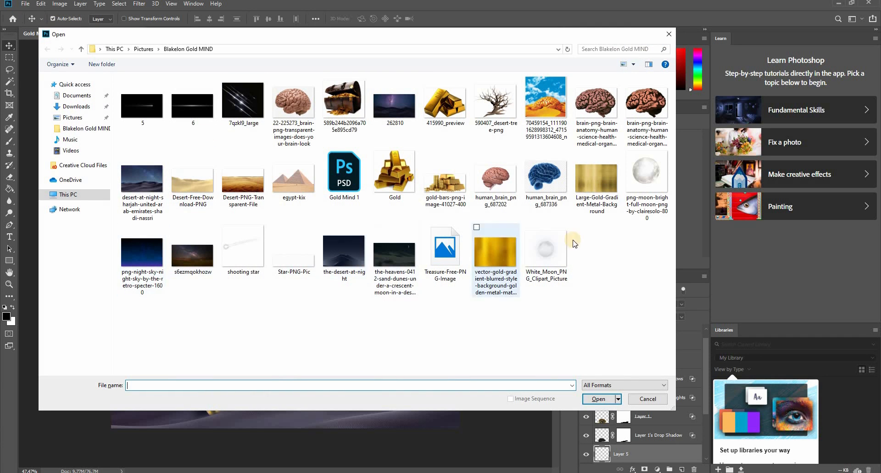
double_click(496, 102)
left_click_drag(132, 35, 198, 379)
- Scale the tree to about 1.06 in wide and place it on the dunes at the canvas's left edge
key("ctrl+t")
left_click_drag(198, 327, 172, 289)
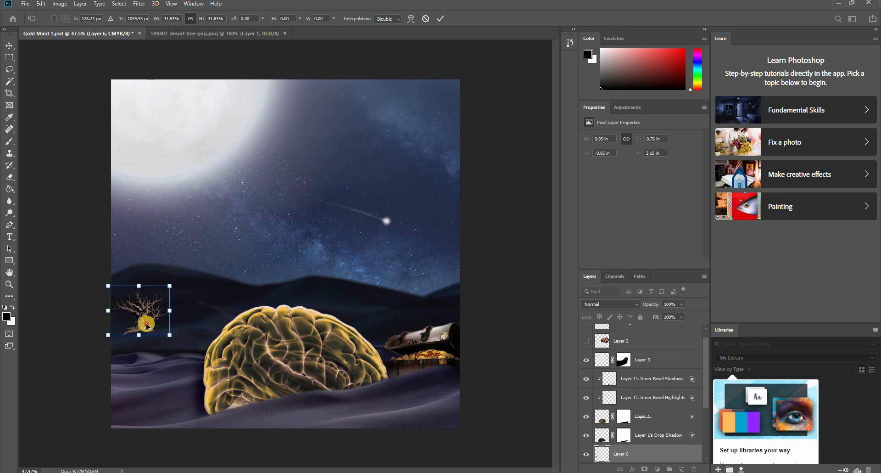
left_click_drag(145, 323, 134, 350)
key("Return")
key("ctrl+z")
- Load the tree's outline as a selection and paint it solid black on a new layer with a harder brush
left_click(604, 400, "ctrl")
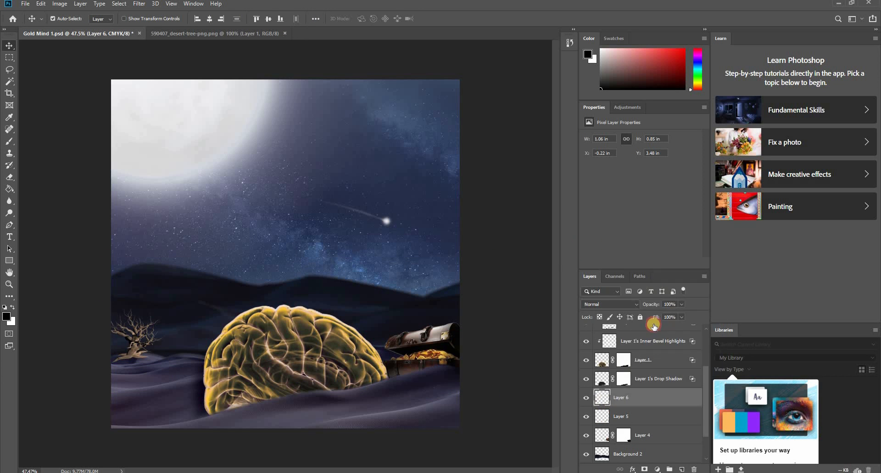
left_click(682, 469)
key("b")
mouse_move(210, 19)
left_mouse_down()
mouse_move(217, 30)
mouse_move(259, 30)
left_mouse_up()
right_click(226, 176)
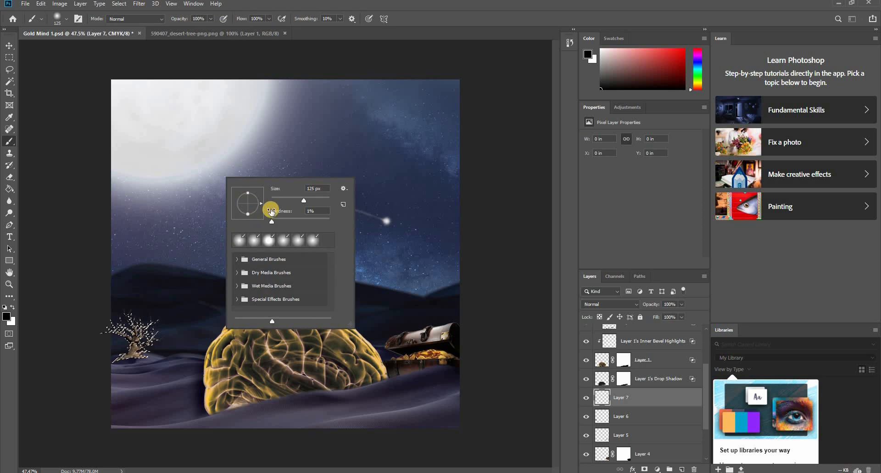
left_click_drag(271, 220, 332, 223)
left_click(387, 8)
mouse_move(121, 317)
left_mouse_down()
mouse_move(152, 311)
mouse_move(100, 318)
mouse_move(145, 375)
left_mouse_up()
key("v")
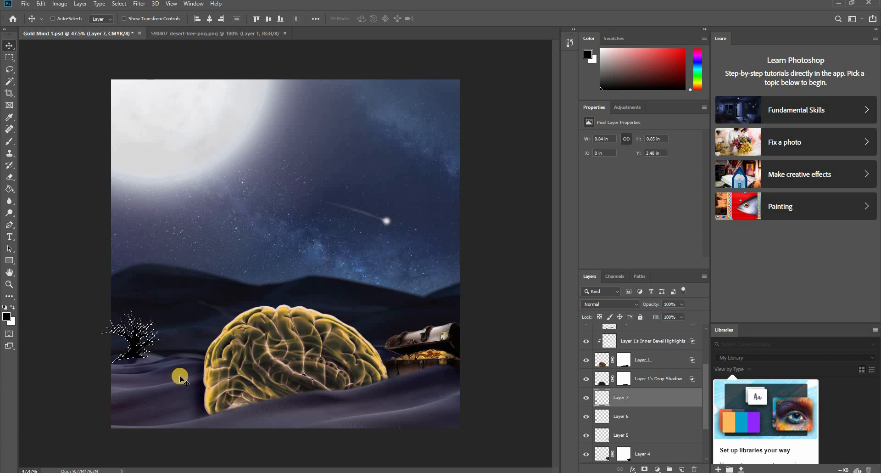
- Merge the black silhouette with the tree layer and enlarge the tree to about 1.27 in wide
scroll(112, 349, "up", 3)
scroll(168, 364, "down", 3)
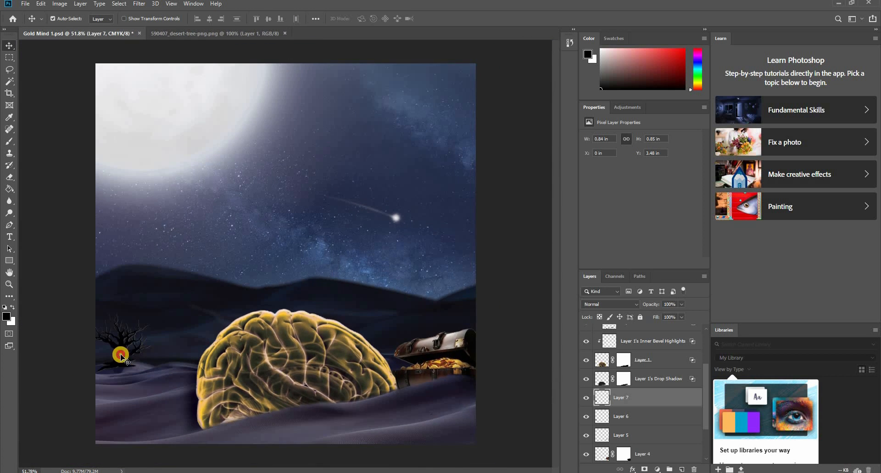
left_click(631, 418, "shift")
key("ctrl+e")
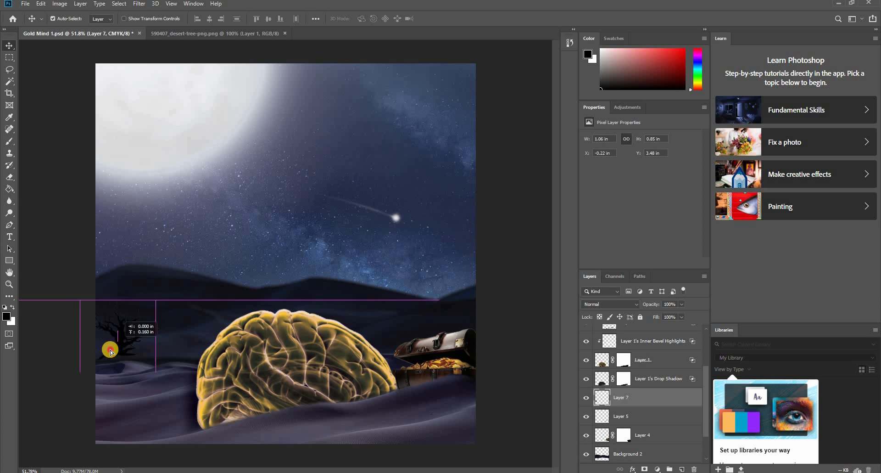
key("ctrl+t")
left_click_drag(156, 302, 155, 307)
key("Return")
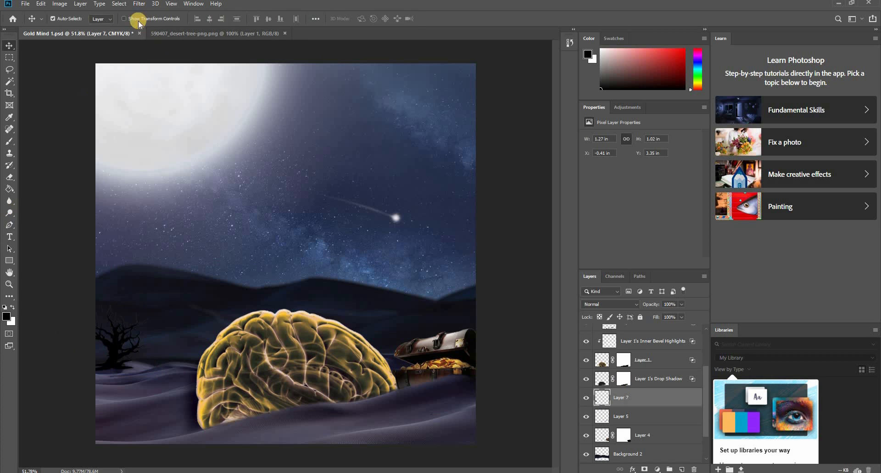
- Reapply the last Field Blur to the black tree and nudge it slightly right on the dunes
left_click(140, 4)
left_click(152, 15)
left_click(106, 350)
left_click_drag(116, 348, 121, 344)
left_click(644, 468)
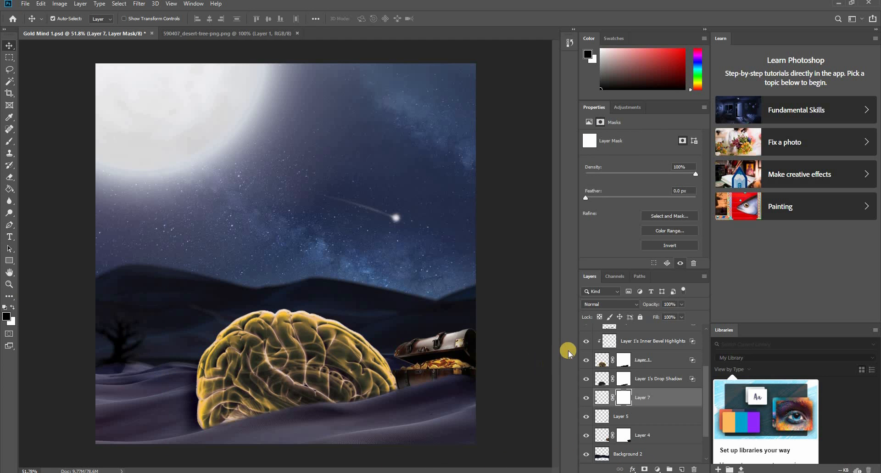
key("ctrl+z")
- Duplicate the tree, flip it horizontally, and shrink it to about 0.51 in wide on the distant dune's crest at the left edge
left_click(116, 348)
left_click_drag(117, 349, 214, 305)
key("ctrl+t")
right_click(378, 328)
left_click(401, 441)
mouse_move(242, 275)
left_mouse_down()
mouse_move(224, 294)
mouse_move(164, 315)
mouse_move(98, 266)
left_mouse_up()
key("Return")
key("ctrl+z")
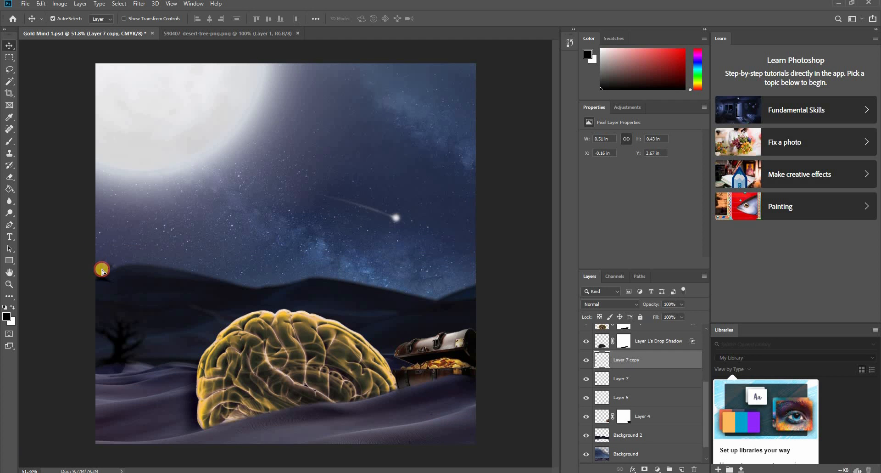
- Add a layer mask to the small tree, mask its base with the Brush into the dune, and save the document
left_click(645, 468)
scroll(86, 297, "up", 5)
key("b")
mouse_move(181, 285)
left_mouse_down()
mouse_move(167, 254)
mouse_move(104, 284)
mouse_move(157, 258)
mouse_move(120, 270)
mouse_move(197, 270)
left_mouse_up()
scroll(226, 350, "down", 5)
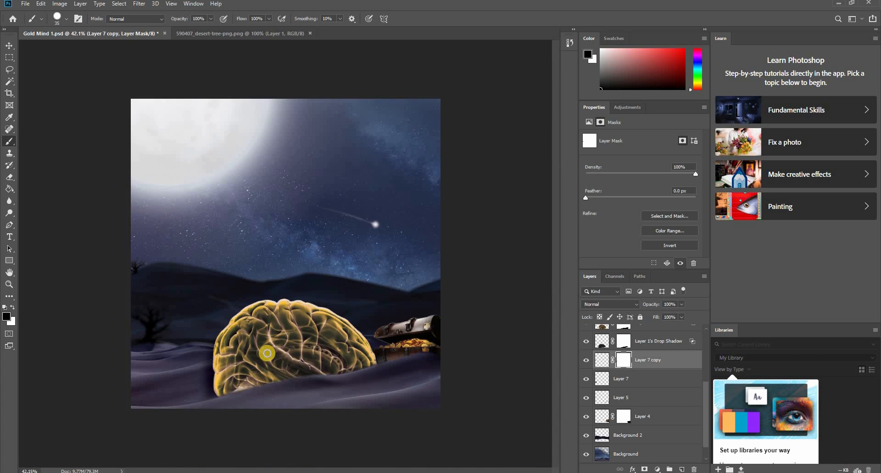
key("ctrl+s")
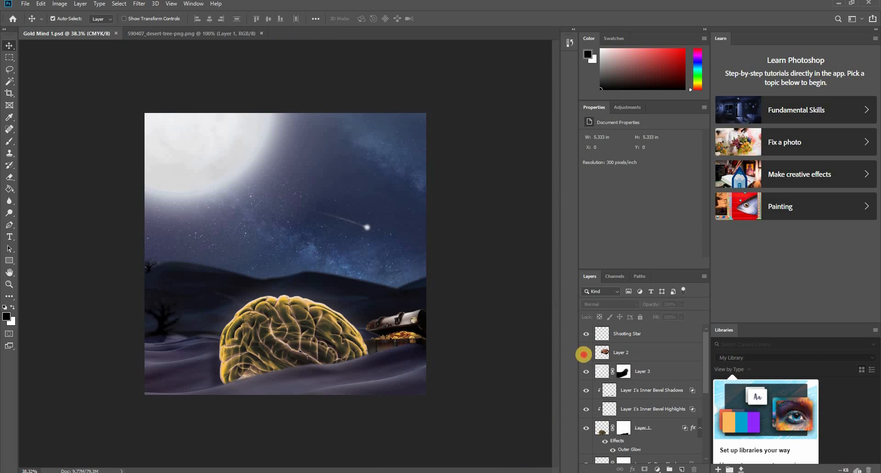
- Show Layer 2's pink brain, move it slightly down the sky, and flip it horizontally
left_click(586, 352)
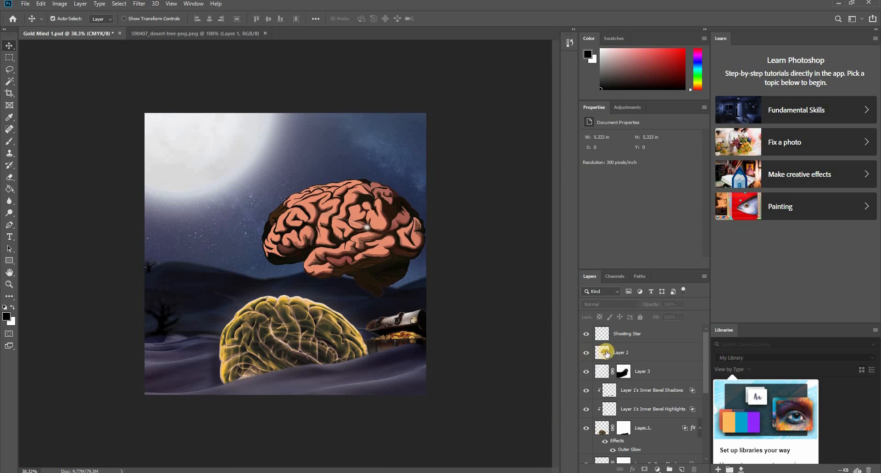
left_click_drag(403, 173, 408, 250)
key("ctrl+t")
right_click(347, 331)
left_click(371, 445)
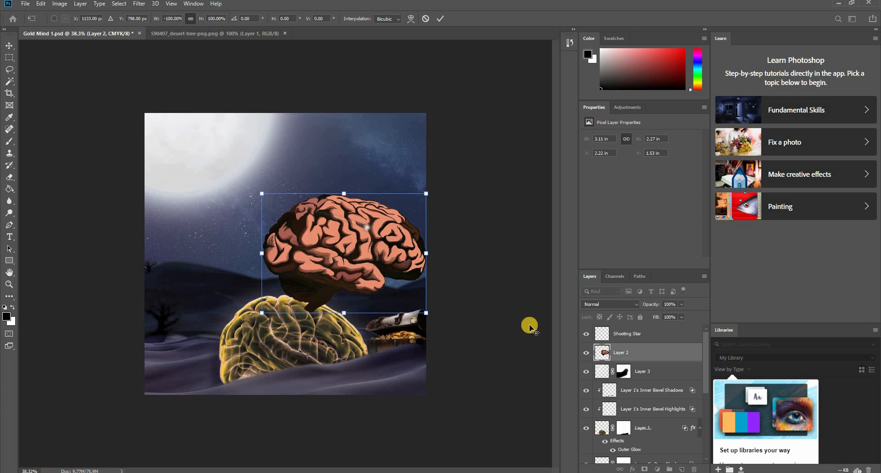
key("Return")
- Hide the gold brain in Layer 1 together with its drop shadow, inner bevel shadows and inner bevel highlights layers
left_click(305, 342)
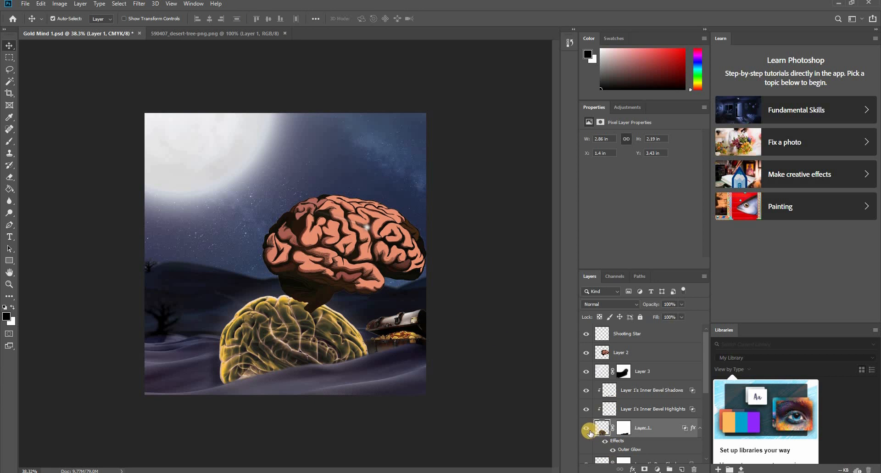
left_click(587, 429)
scroll(588, 427, "down", 1)
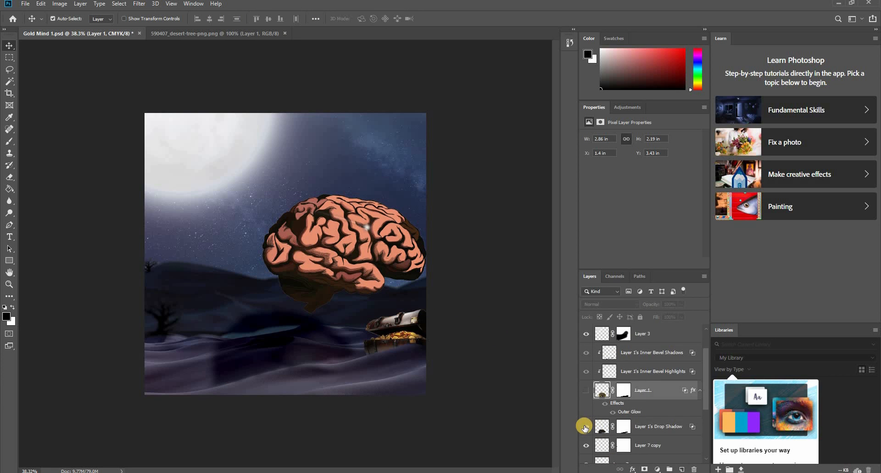
left_click(585, 426)
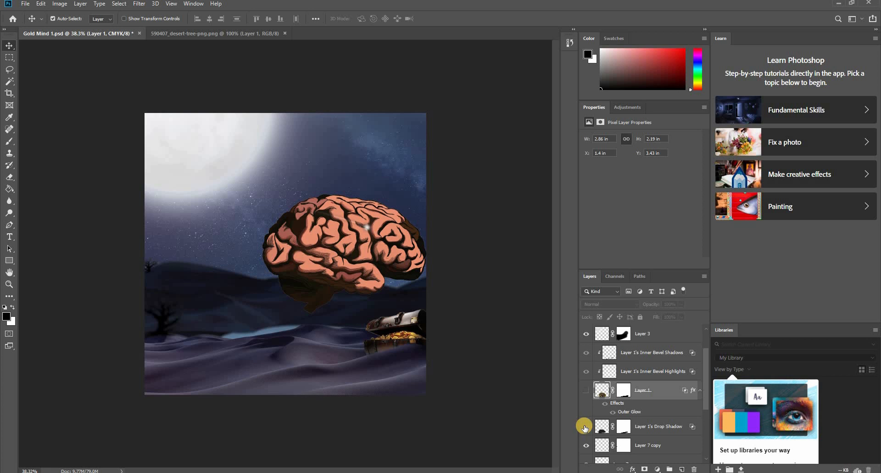
left_click(584, 370)
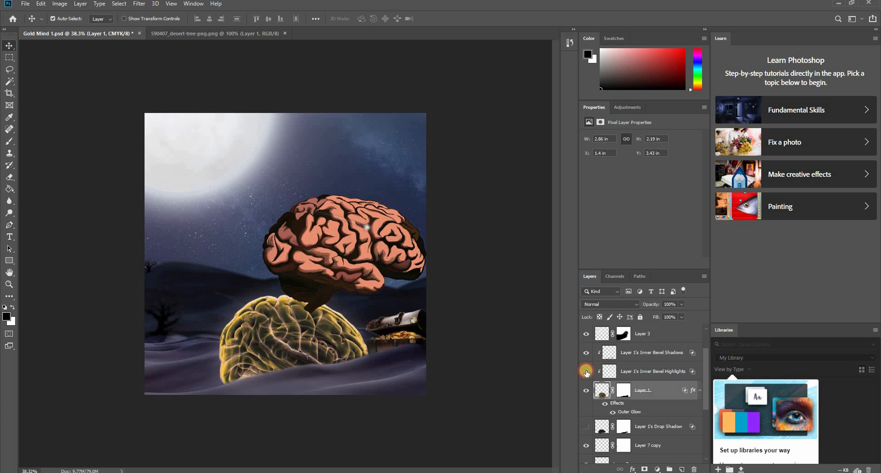
left_click_drag(587, 372, 586, 355)
left_click(587, 390)
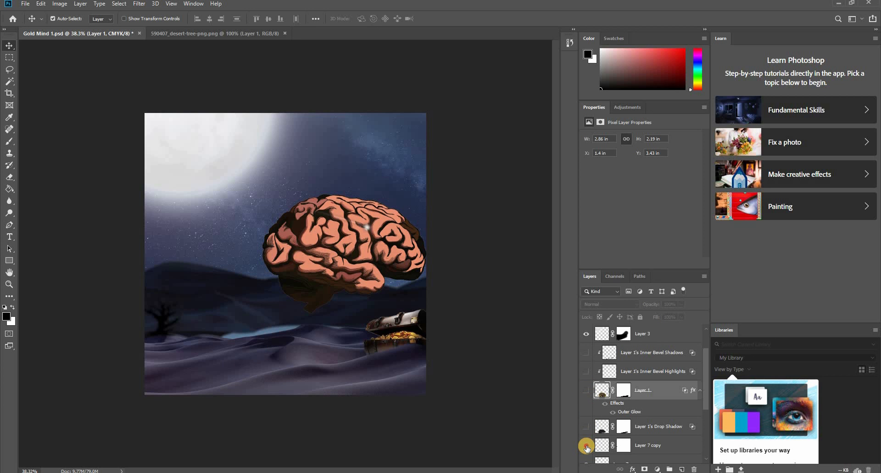
- Move the pink brain down onto the foreground dunes at about X 1.28 in and Y 3.32 in, and hide Layer 4's treasure chest
left_click(330, 281)
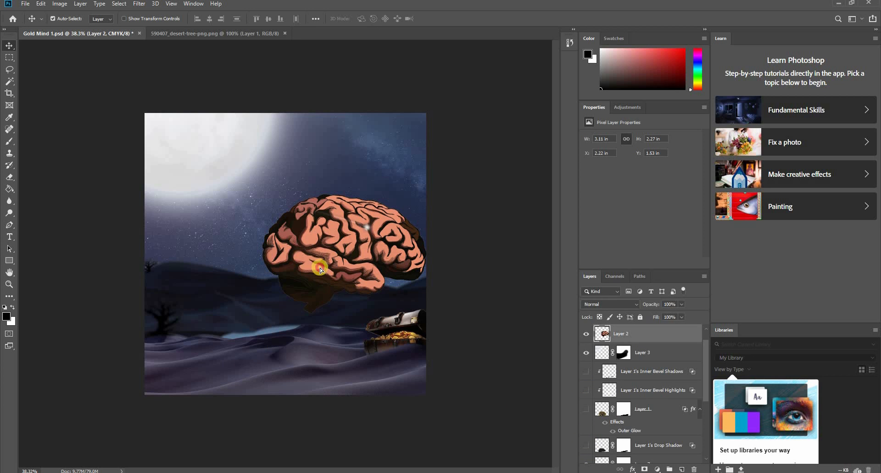
left_click_drag(321, 270, 266, 358)
left_click(393, 327)
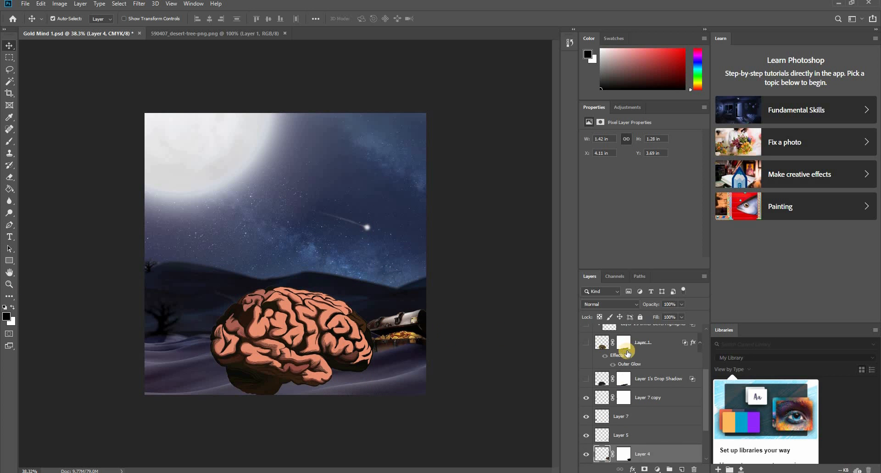
left_click(587, 456)
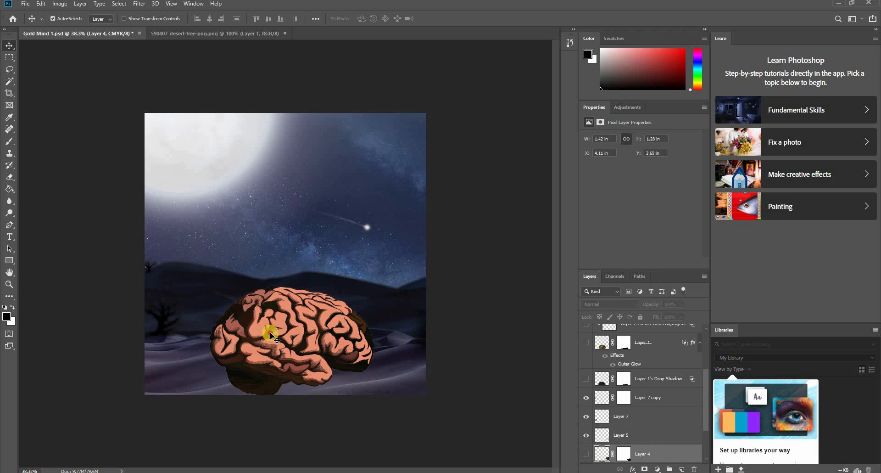
mouse_move(264, 332)
left_mouse_down()
mouse_move(281, 251)
mouse_move(238, 294)
mouse_move(239, 193)
mouse_move(315, 258)
mouse_move(373, 378)
mouse_move(264, 346)
mouse_move(265, 335)
mouse_move(271, 339)
left_mouse_up()
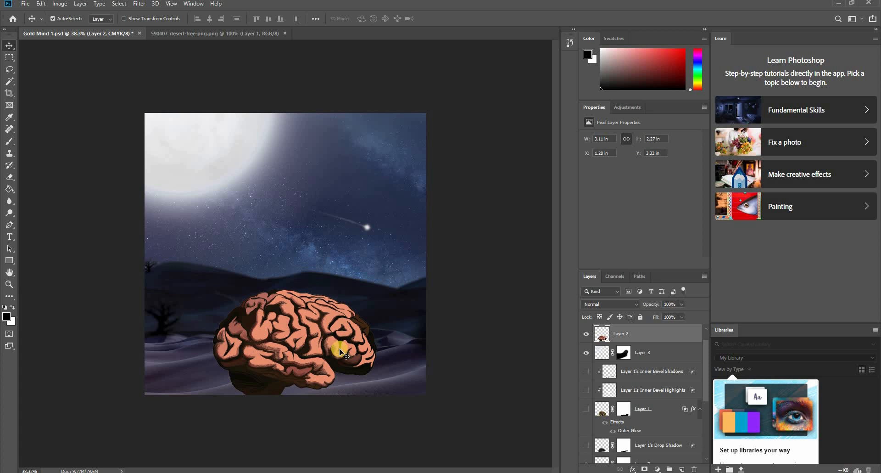
- Enlarge the pink brain to about 3.56 by 2.59 in and shift it slightly lower on the dunes
key("ctrl+t")
left_click_drag(379, 285, 390, 276)
key("Return")
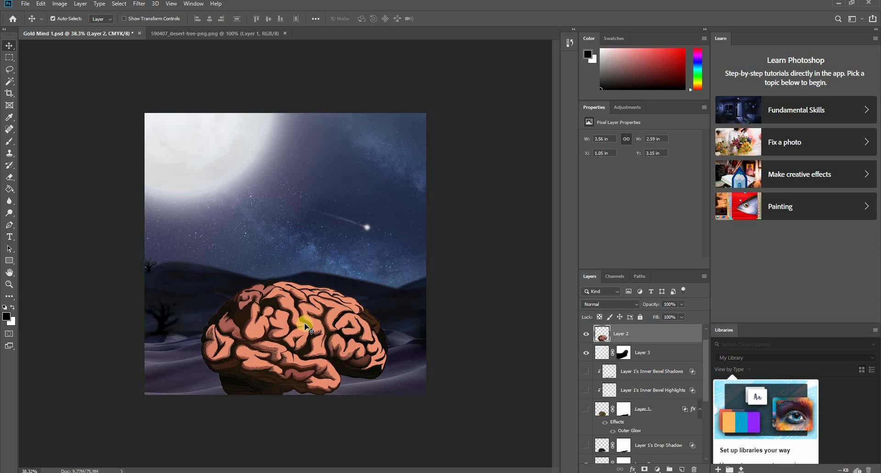
left_click_drag(305, 315, 310, 332)
- Rotate the pink brain counter-clockwise by about 5.4° and move it up so its stem sits on the dunes
key("ctrl+t")
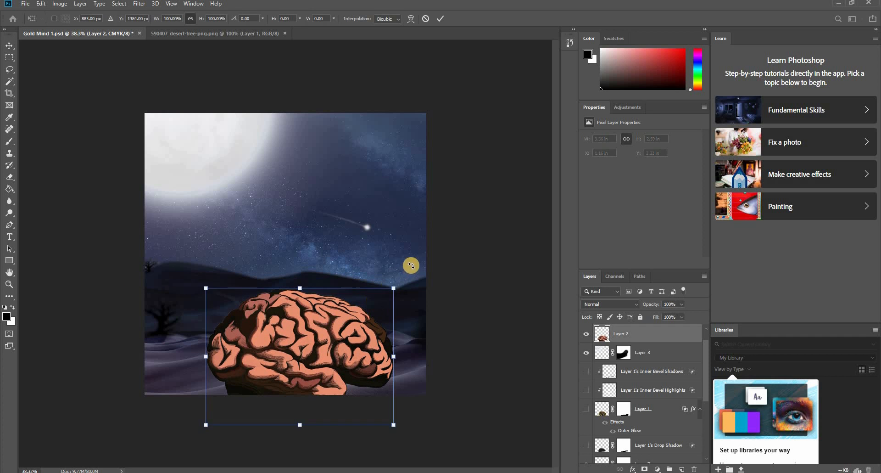
left_click_drag(408, 263, 391, 257)
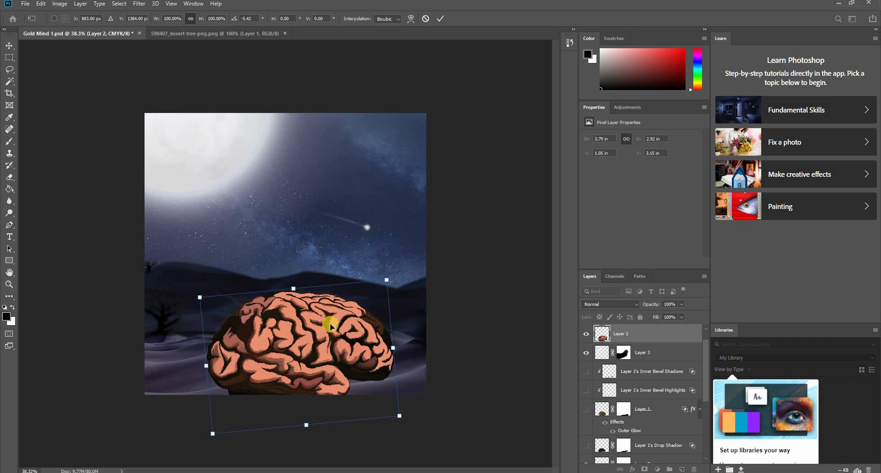
left_click_drag(331, 326, 321, 307)
key("Return")
- Scale the pink brain down proportionally to 86.81%, about 3.11 by 2.29 in
key("ctrl+t")
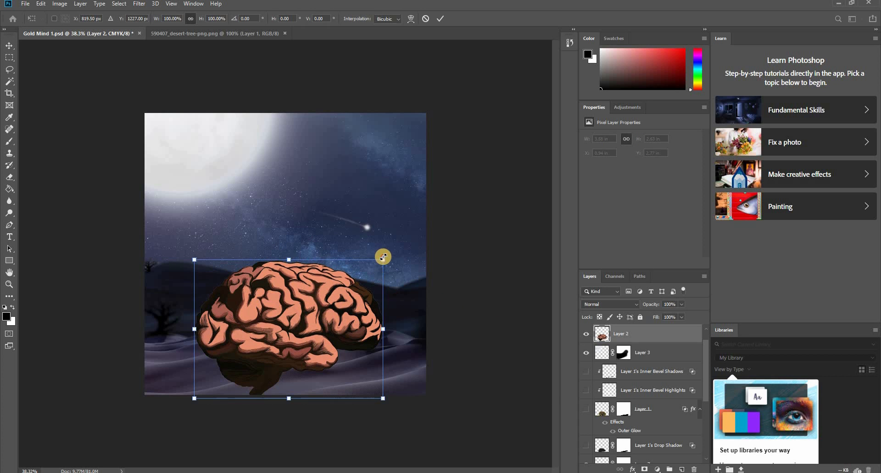
left_click_drag(397, 250, 374, 268)
key("Return")
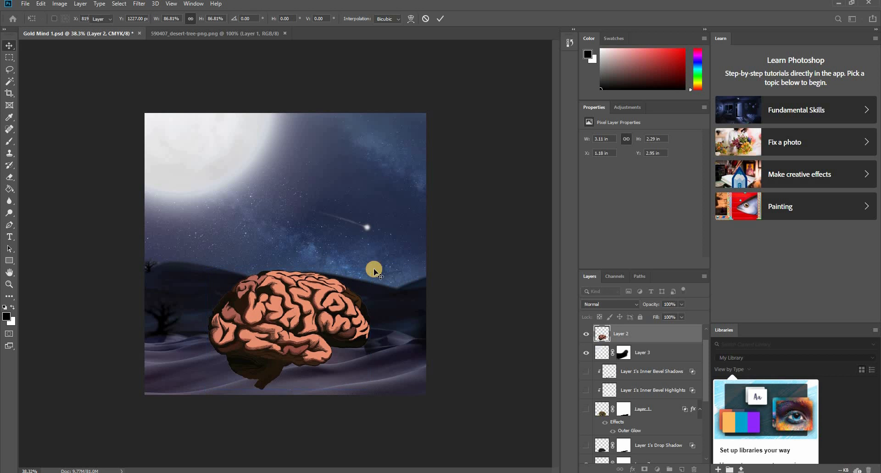
- Lower Layer 2's opacity to 24% and add a layer mask to it
left_click_drag(661, 315, 651, 317)
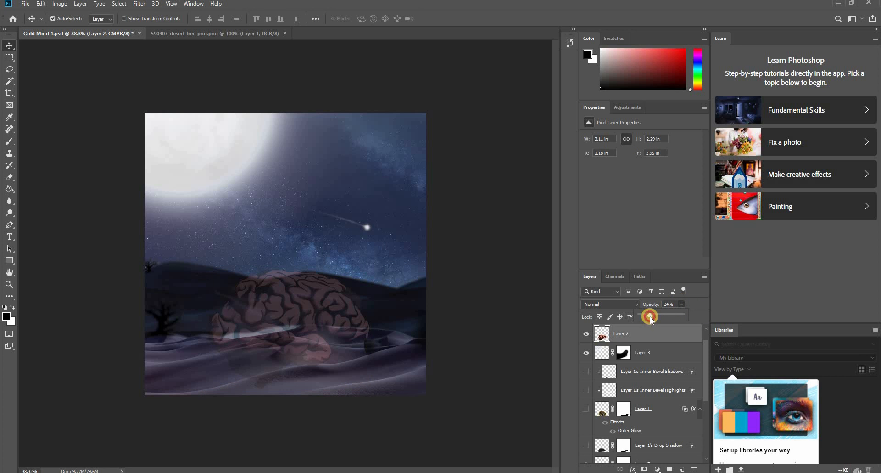
left_click(645, 469)
- Paint black on Layer 2's mask with the Brush to hide the brain's stem and base below the dune ridge
key("b")
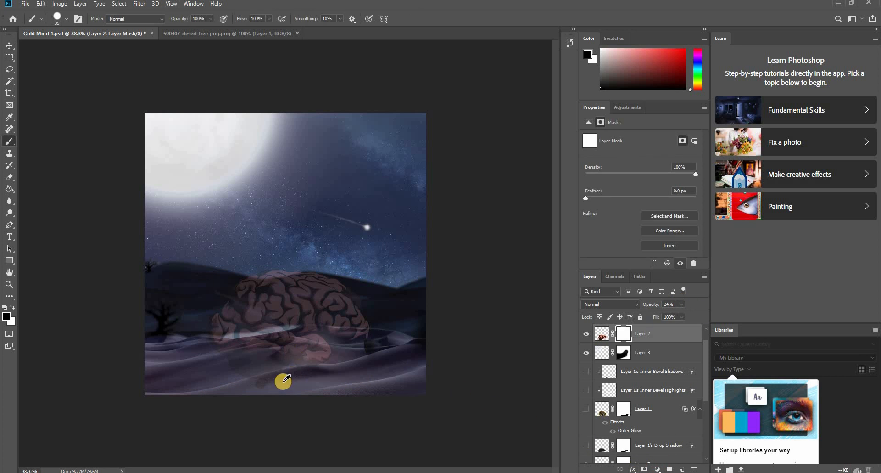
scroll(283, 381, "up", 8)
mouse_move(339, 415)
left_mouse_down()
mouse_move(394, 418)
mouse_move(356, 413)
left_mouse_up()
left_click_drag(355, 382, 355, 340)
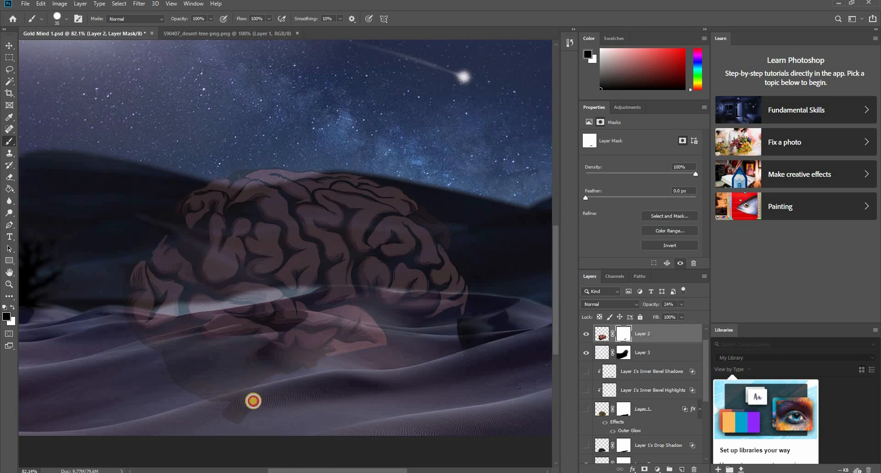
mouse_move(212, 357)
left_mouse_down()
mouse_move(248, 350)
mouse_move(183, 349)
mouse_move(199, 333)
mouse_move(146, 338)
mouse_move(318, 325)
mouse_move(232, 339)
mouse_move(357, 349)
mouse_move(313, 358)
mouse_move(403, 335)
mouse_move(333, 325)
left_mouse_up()
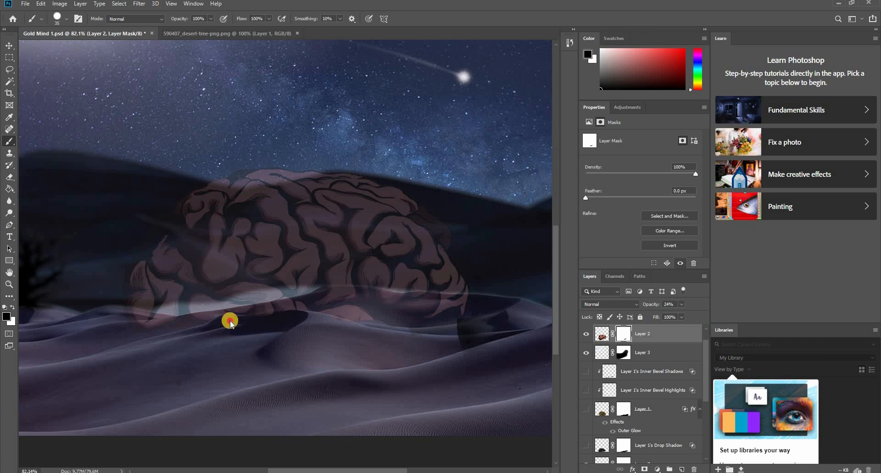
scroll(264, 321, "up", 3)
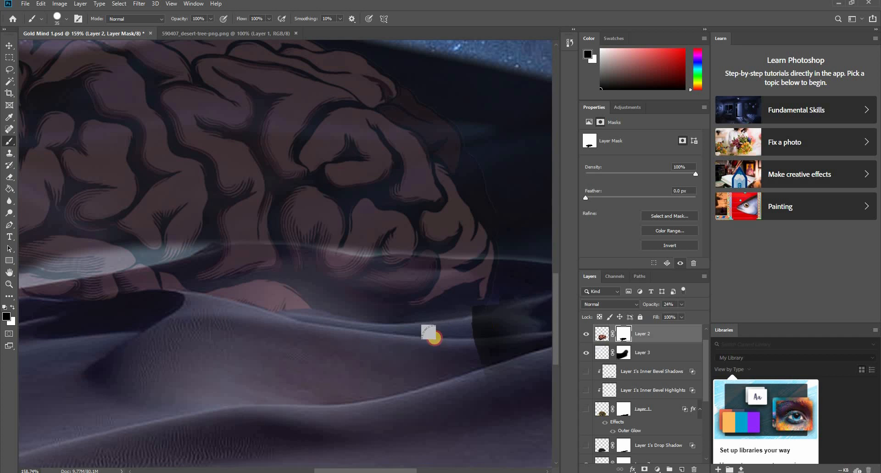
scroll(292, 338, "down", 3)
scroll(152, 342, "up", 3)
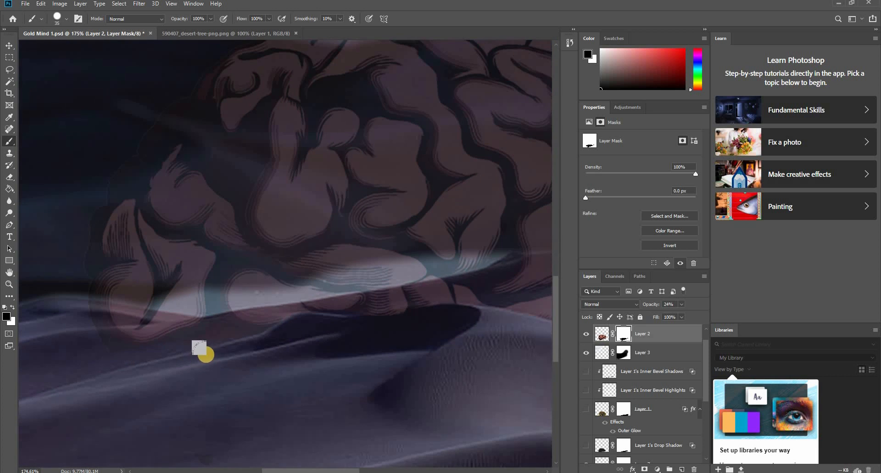
scroll(156, 344, "down", 4)
scroll(236, 418, "down", 1)
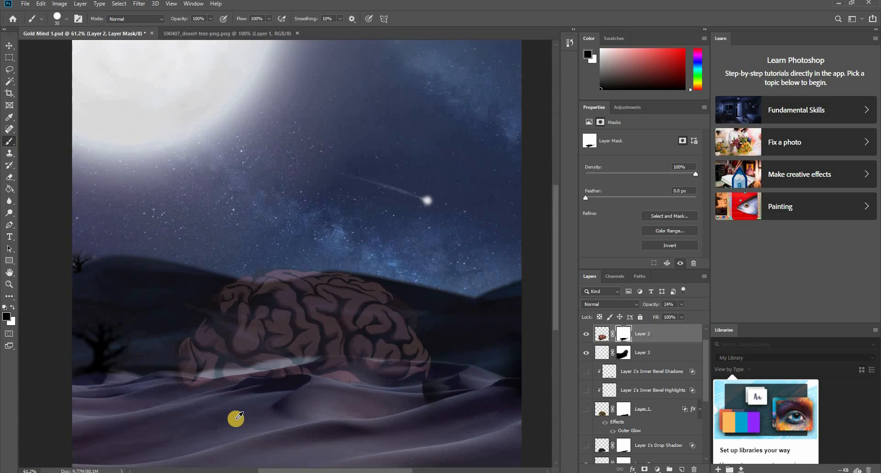
- Refine Layer 2's mask along the brain's left base, alternating white and black to follow the dark dune crest
scroll(232, 388, "up", 5)
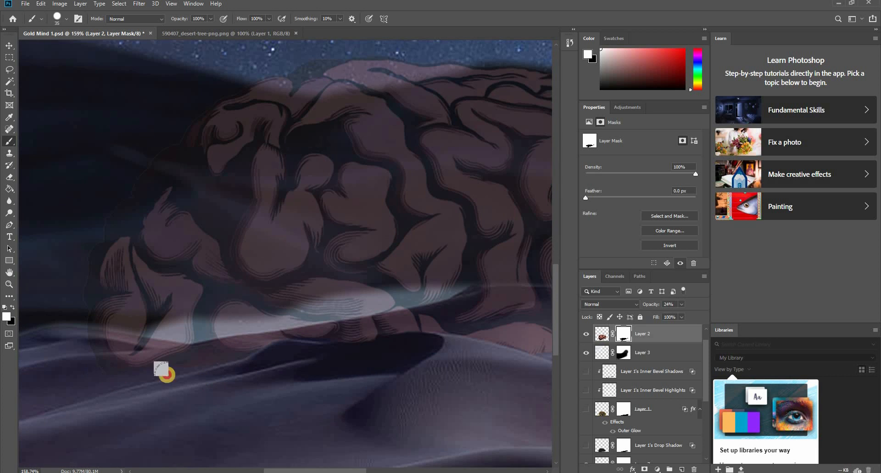
key("x")
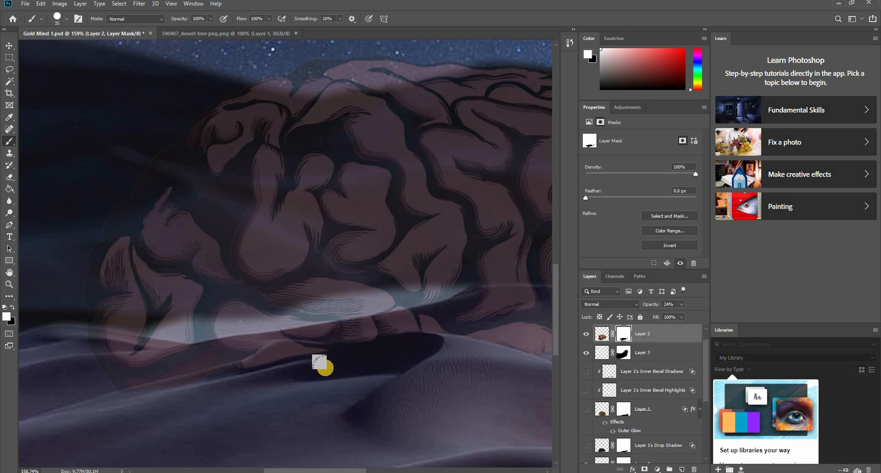
key("x")
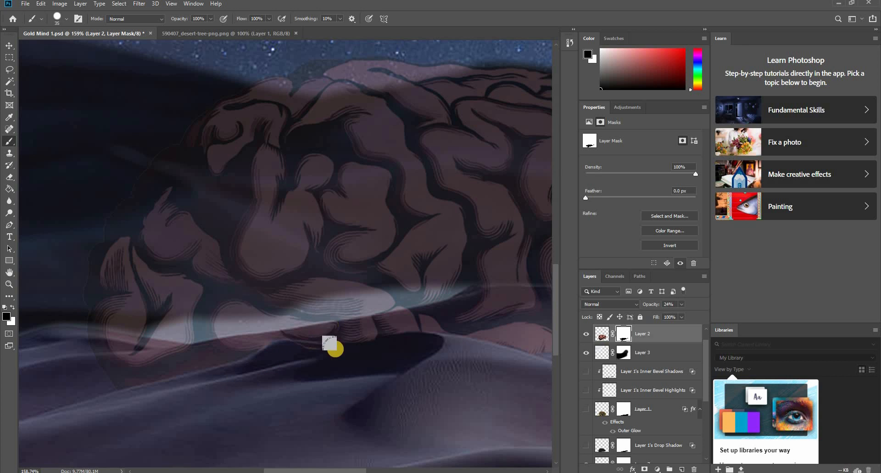
mouse_move(400, 347)
left_mouse_down()
mouse_move(302, 359)
mouse_move(376, 347)
mouse_move(317, 361)
mouse_move(295, 354)
mouse_move(378, 348)
left_mouse_up()
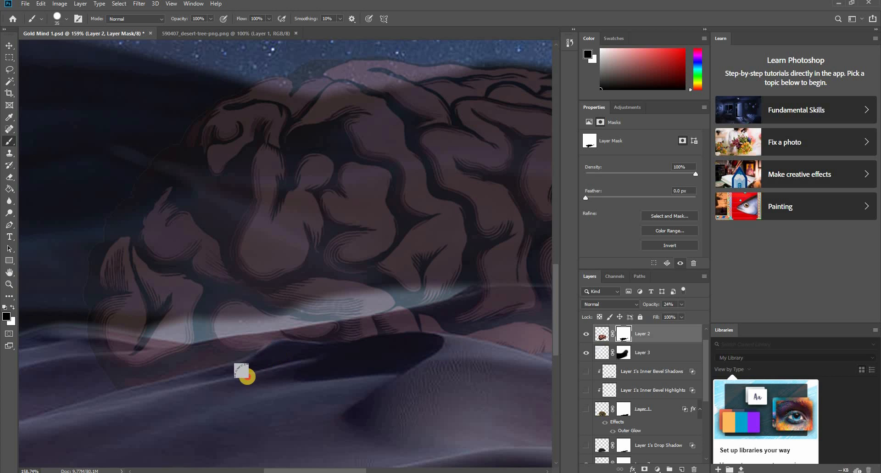
key("x")
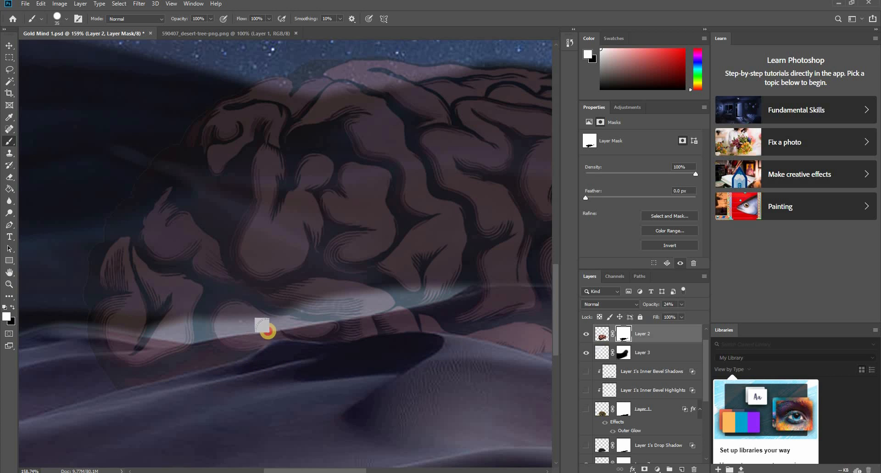
mouse_move(282, 320)
left_mouse_down()
mouse_move(329, 330)
mouse_move(263, 328)
mouse_move(228, 354)
mouse_move(290, 354)
mouse_move(262, 367)
mouse_move(297, 361)
mouse_move(291, 353)
mouse_move(248, 384)
left_mouse_up()
key("x")
- Set the brush hardness to 18% and repaint the mask softly where the brain's left base meets the dune
right_click(282, 356)
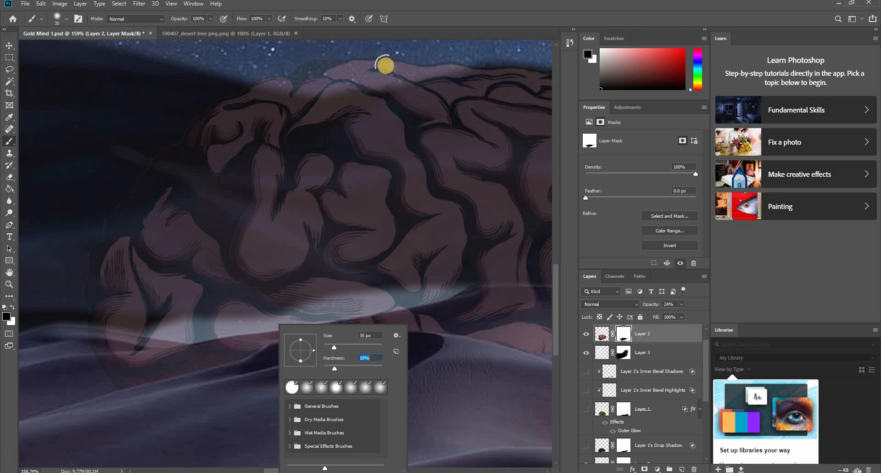
key("Escape")
key("x")
mouse_move(236, 368)
left_mouse_down()
mouse_move(288, 373)
mouse_move(333, 362)
mouse_move(257, 371)
mouse_move(278, 354)
mouse_move(334, 358)
mouse_move(288, 350)
mouse_move(214, 386)
mouse_move(307, 355)
mouse_move(294, 378)
left_mouse_up()
key("x")
- Restore Layer 2's opacity to 100%
scroll(356, 396, "down", 5)
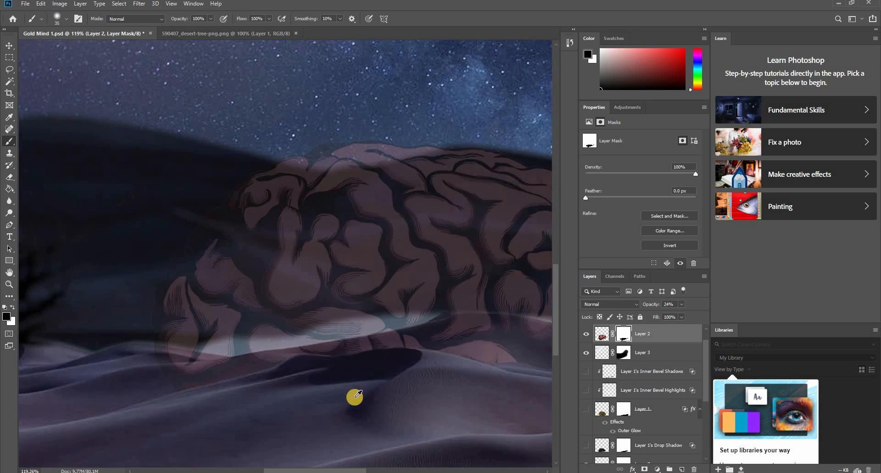
scroll(419, 374, "up", 6)
scroll(366, 394, "down", 4)
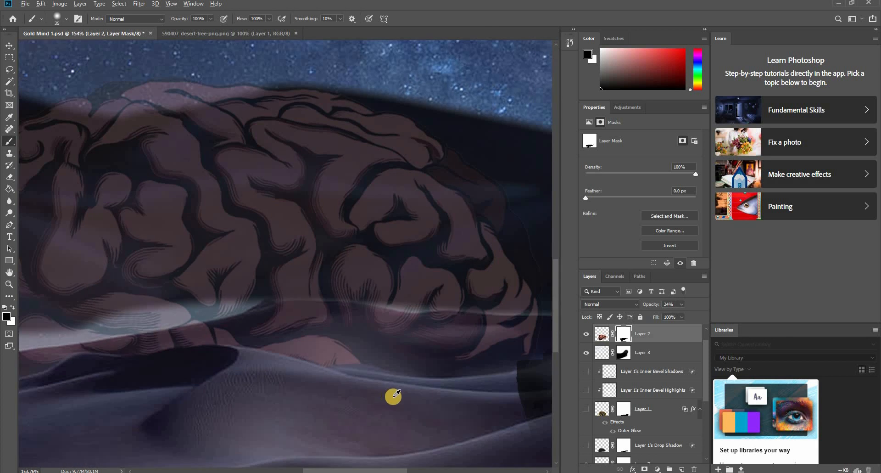
left_click_drag(711, 313, 712, 313)
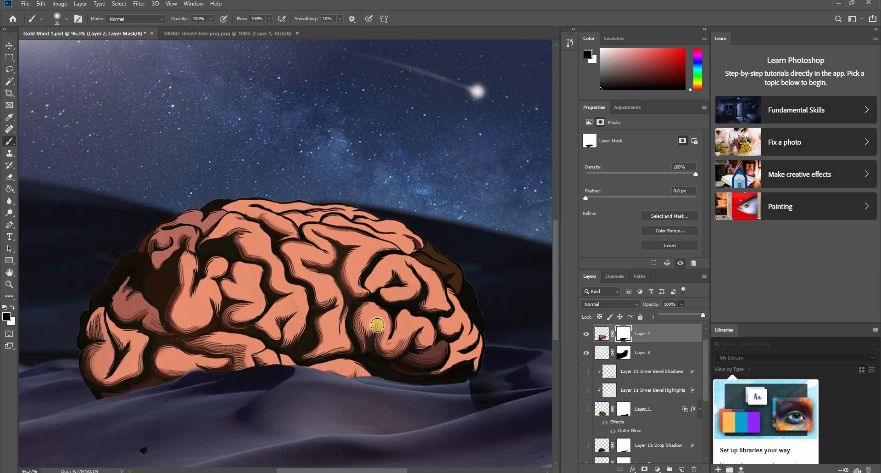
- Mask out the leftover brain speck on the foreground dune and clean the brain's lower edge along the ridge
scroll(367, 331, "down", 4)
scroll(283, 398, "up", 2)
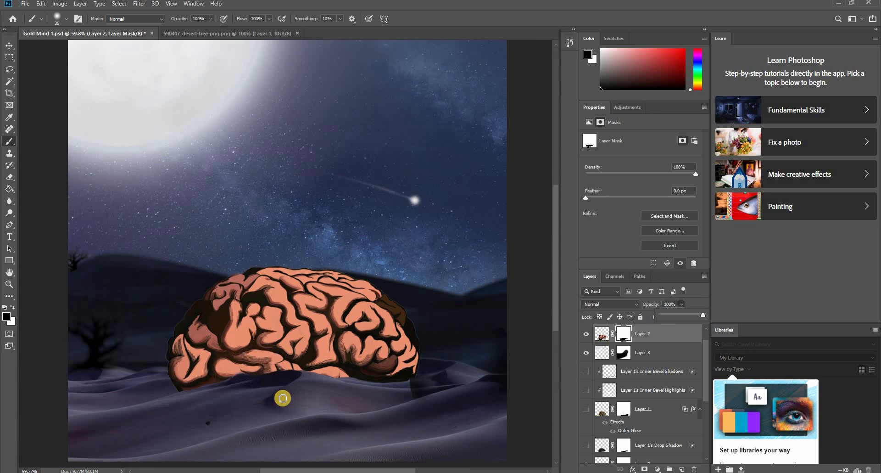
left_click_drag(193, 432, 277, 399)
scroll(348, 387, "up", 6)
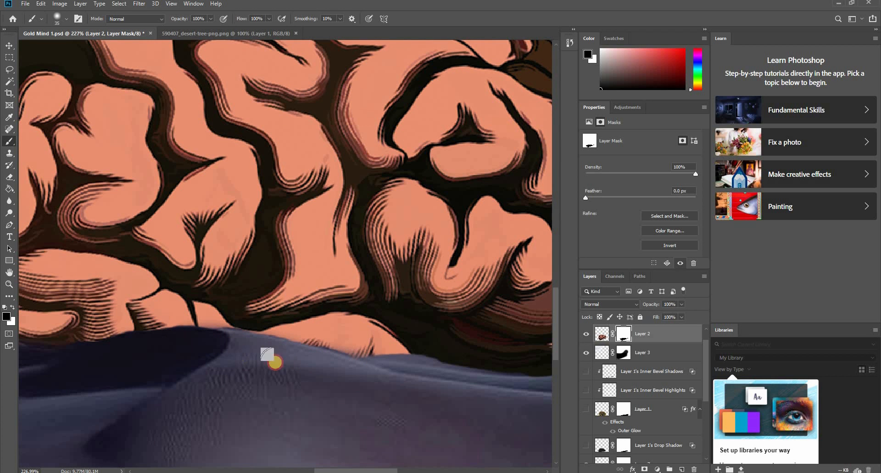
left_click_drag(409, 360, 467, 381)
scroll(468, 381, "down", 5)
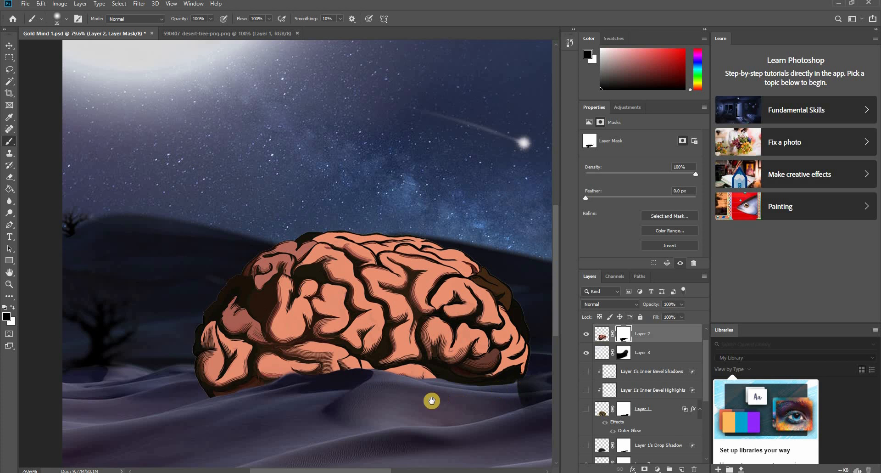
- Select the dark object beside the brain's right end and hide its layer, Layer 5
scroll(429, 402, "down", 2)
key("v")
left_click(394, 378)
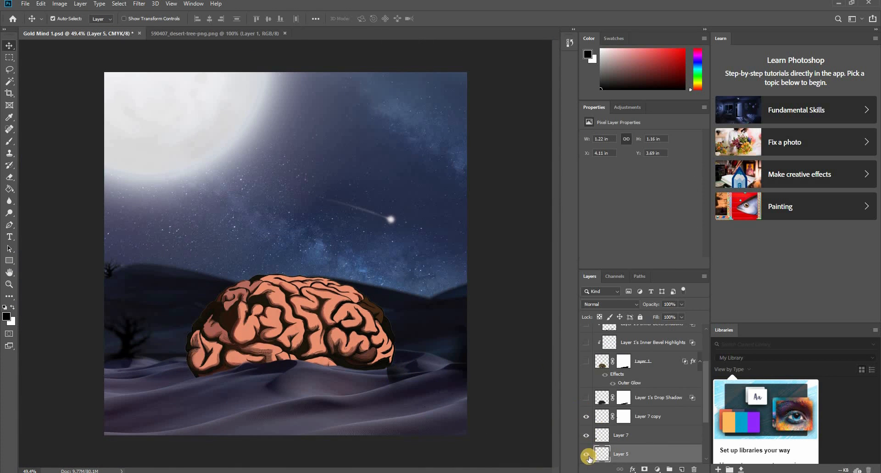
left_click(586, 455)
key("b")
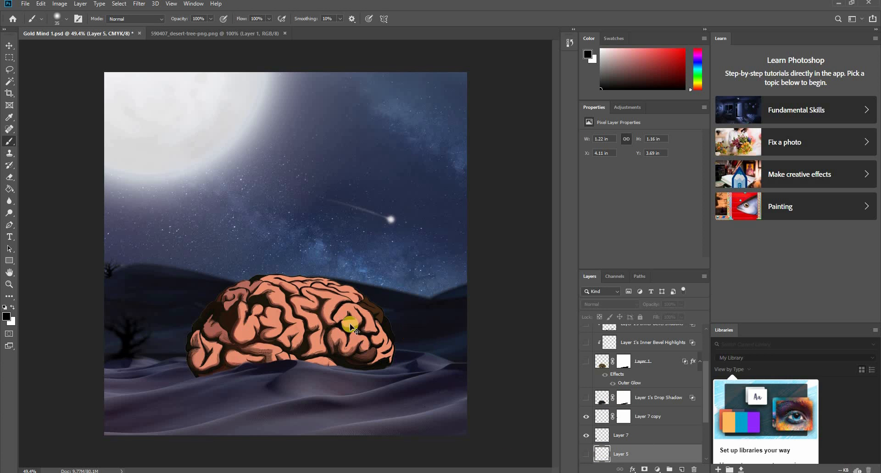
- Reselect Layer 2's mask and paint black over the brain's lower right edge where it meets the dune
key("v")
left_click(350, 327)
left_click(623, 335)
key("b")
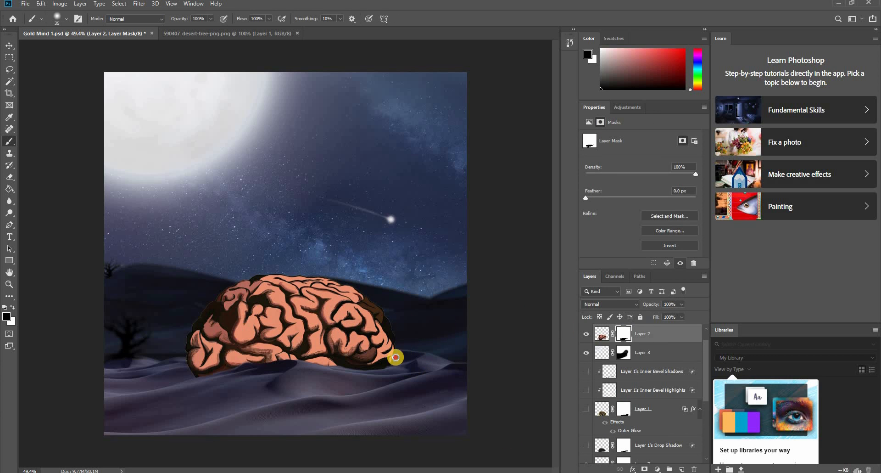
left_click_drag(395, 357, 392, 366)
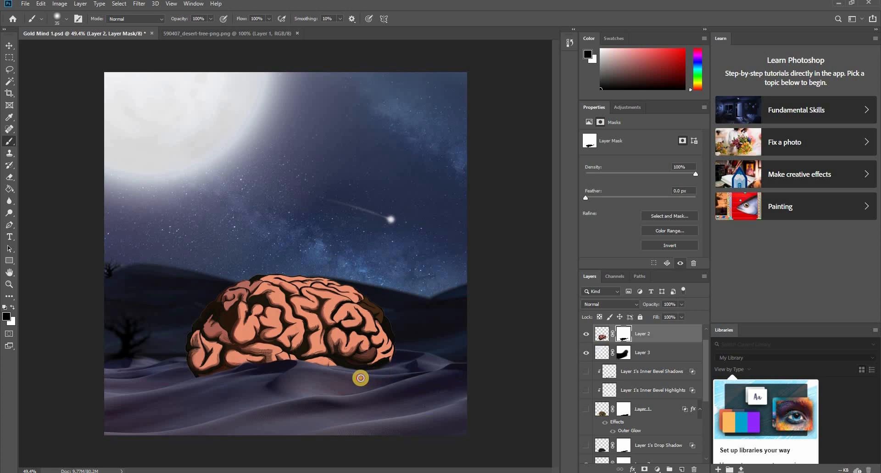
key("v")
- Paint white on Layer 2's mask to restore the brain's rounded underside at the right, and touch up its left base in black
scroll(390, 338, "up", 4)
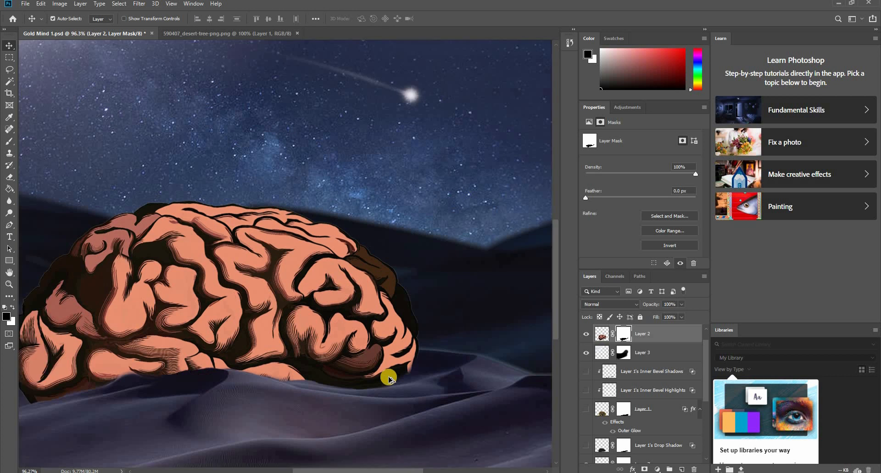
key("x")
key("b")
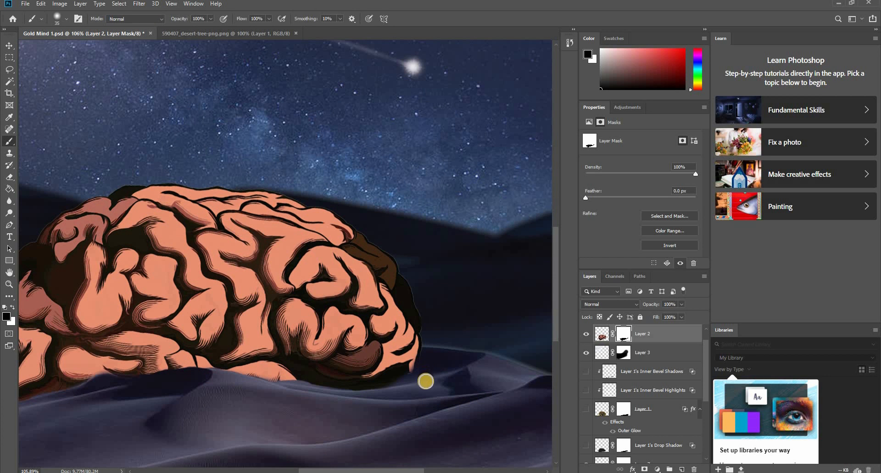
key("x")
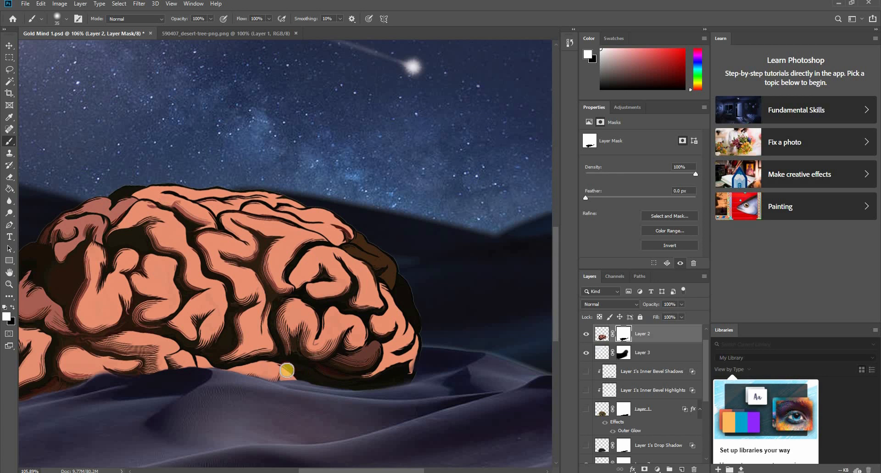
left_click_drag(301, 379, 403, 390)
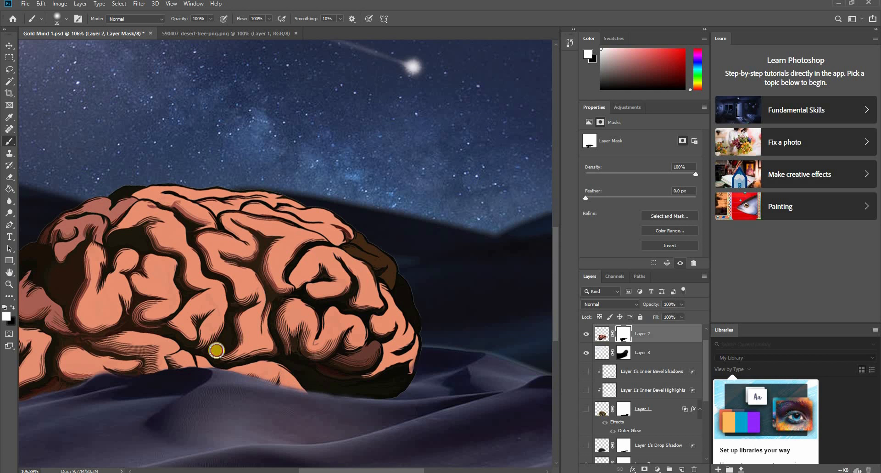
scroll(217, 350, "down", 3)
scroll(343, 403, "up", 3)
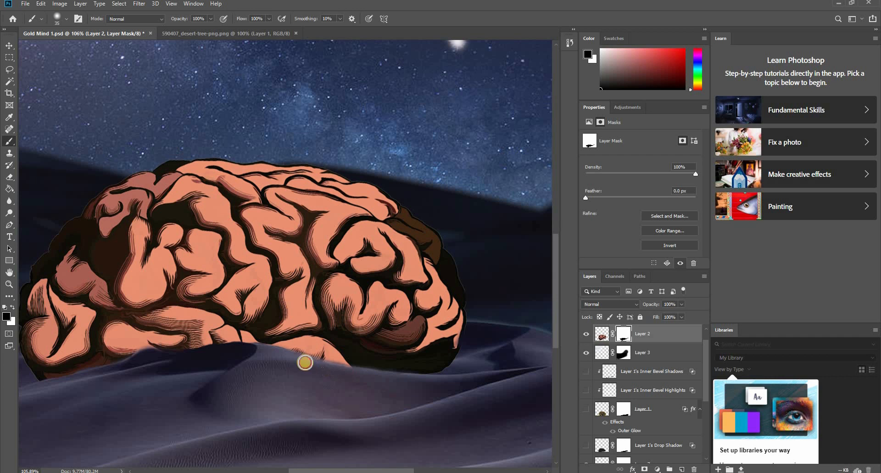
scroll(182, 381, "down", 2)
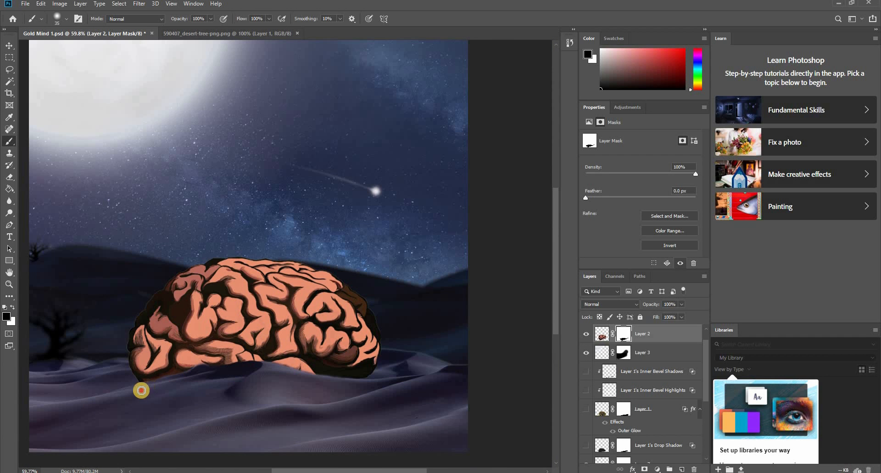
scroll(92, 397, "down", 2)
scroll(513, 379, "up", 1)
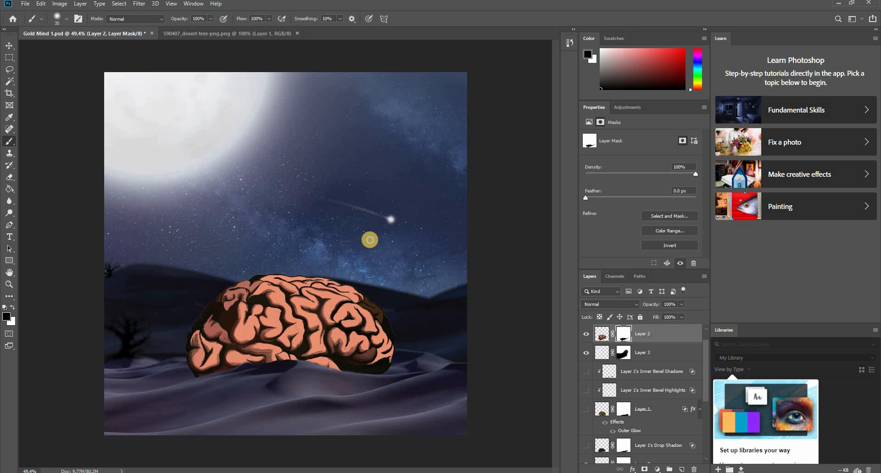
key("v")
left_click(64, 10)
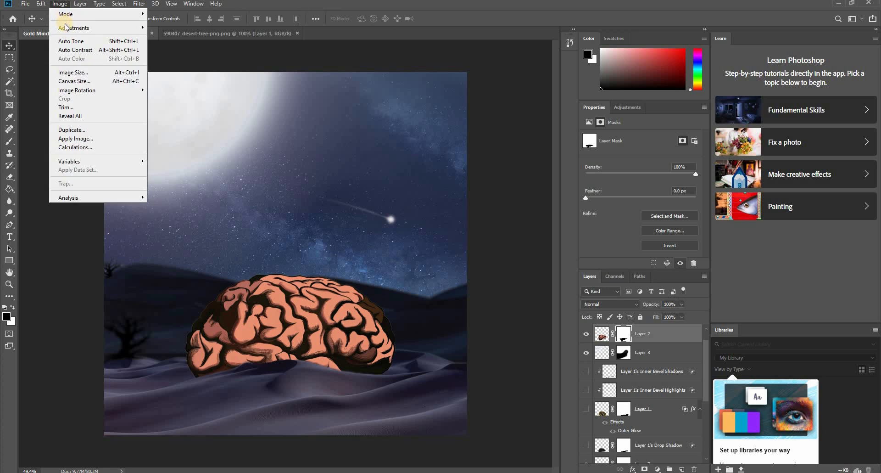
left_click(69, 41)
left_click(59, 3)
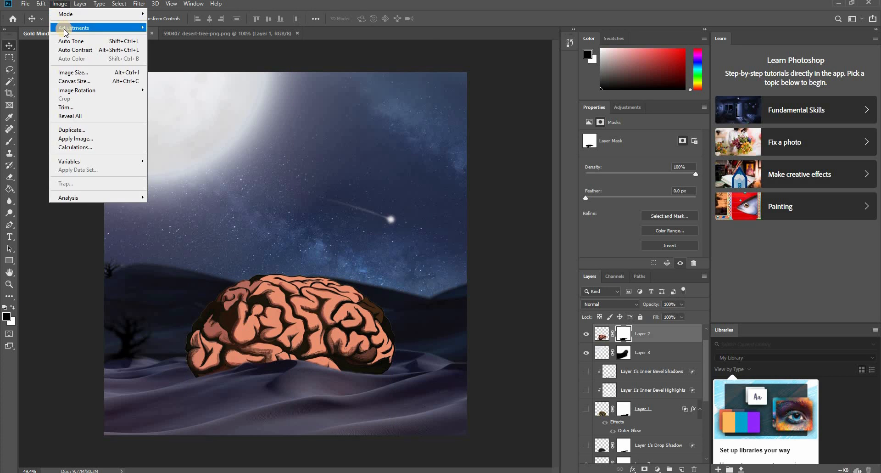
mouse_move(73, 27)
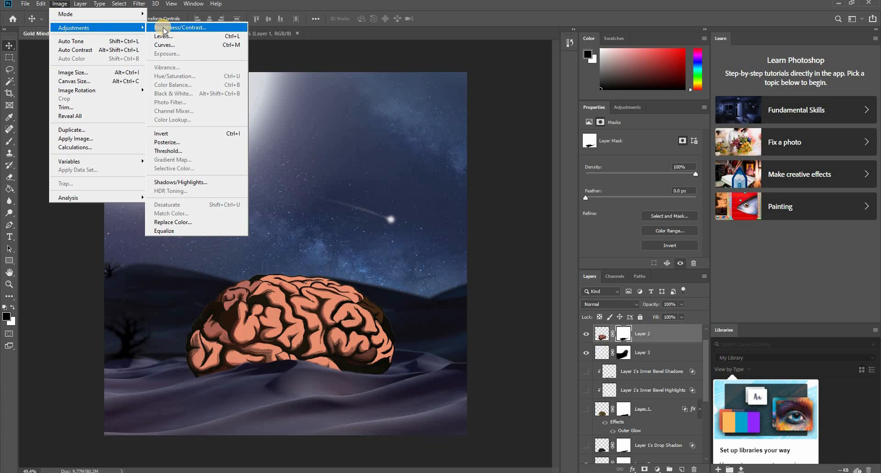
left_click(315, 296)
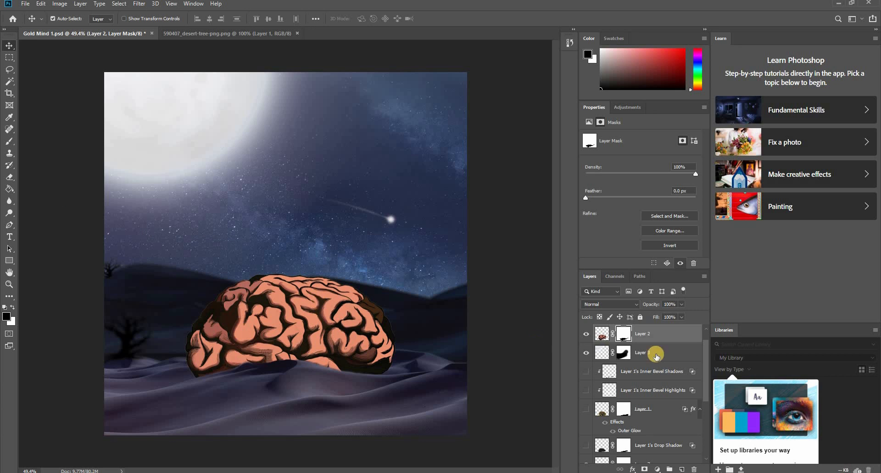
- Start a Hue/Saturation adjustment on Layer 2's brain artwork with Hue +35, Saturation +32 and Lightness -17
left_click(601, 334)
left_click(60, 4)
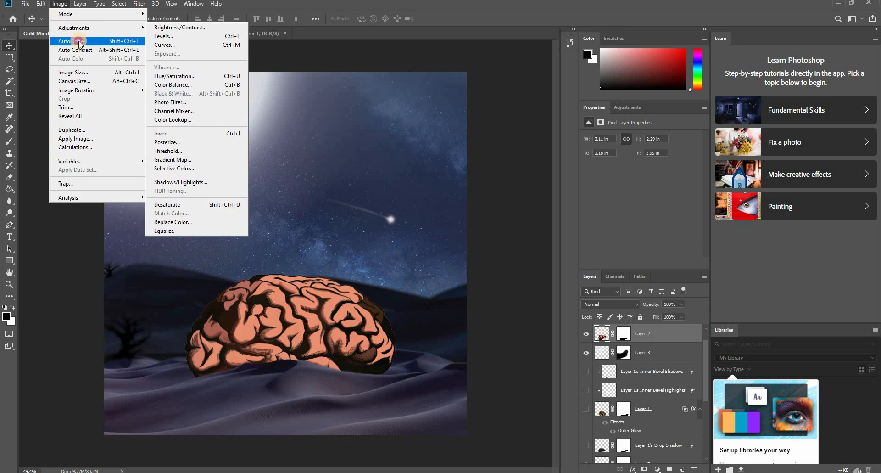
left_click(77, 41)
left_click(60, 4)
mouse_move(76, 27)
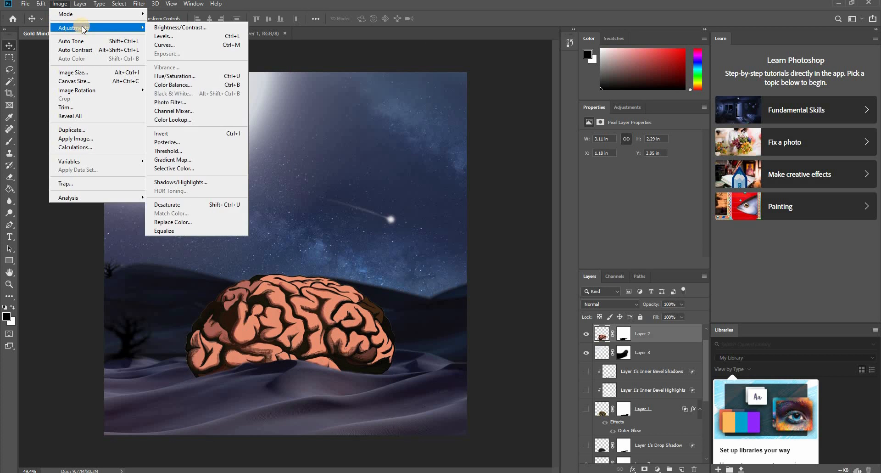
left_click(193, 78)
left_click_drag(491, 140, 427, 175)
left_click_drag(487, 165, 490, 184)
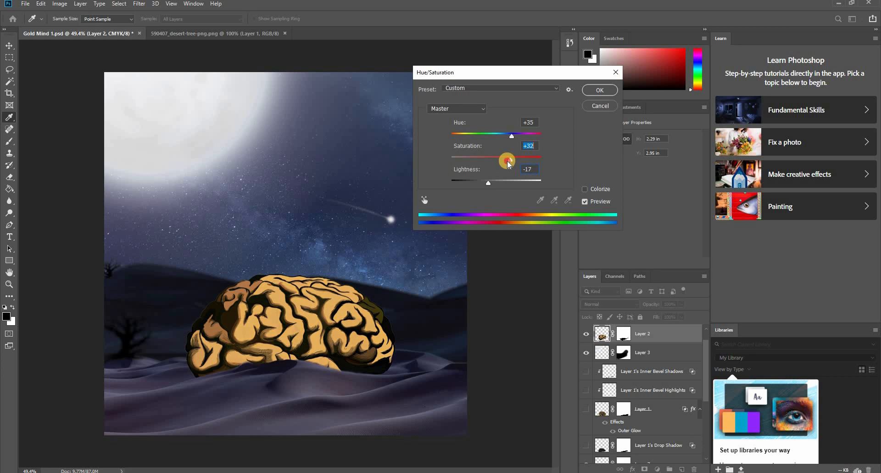
- Fine-tune the brain's gold color to Hue +43, Saturation +46 and Lightness -1, and apply the adjustment
left_click_drag(511, 139, 502, 144)
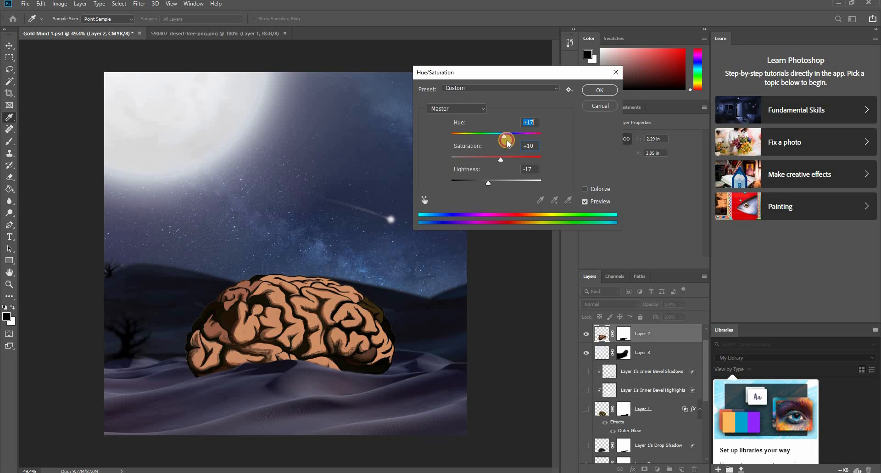
left_click_drag(512, 143, 523, 172)
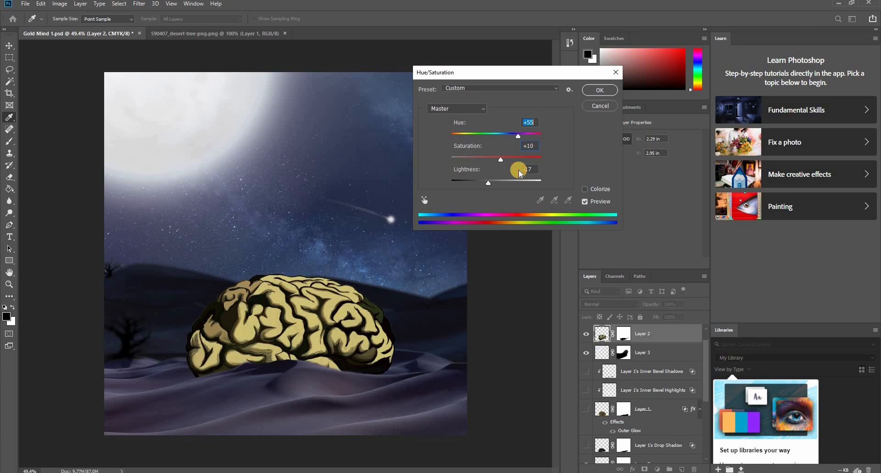
mouse_move(515, 140)
left_mouse_down()
mouse_move(495, 142)
mouse_move(519, 149)
mouse_move(480, 143)
mouse_move(528, 147)
mouse_move(478, 163)
mouse_move(515, 153)
mouse_move(527, 138)
mouse_move(504, 141)
mouse_move(513, 143)
left_mouse_up()
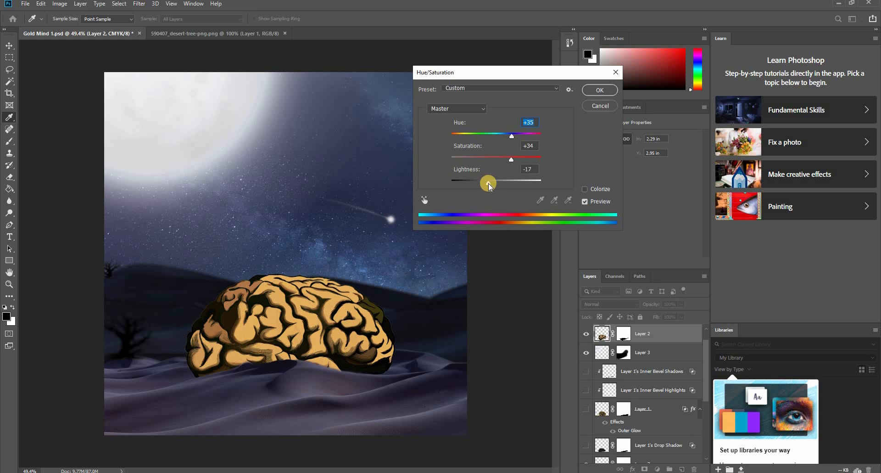
left_click_drag(490, 186, 509, 160)
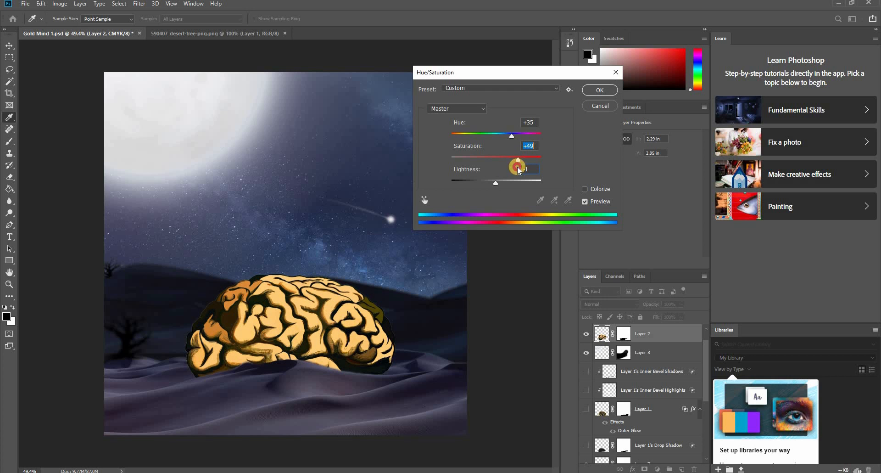
left_click_drag(511, 137, 508, 140)
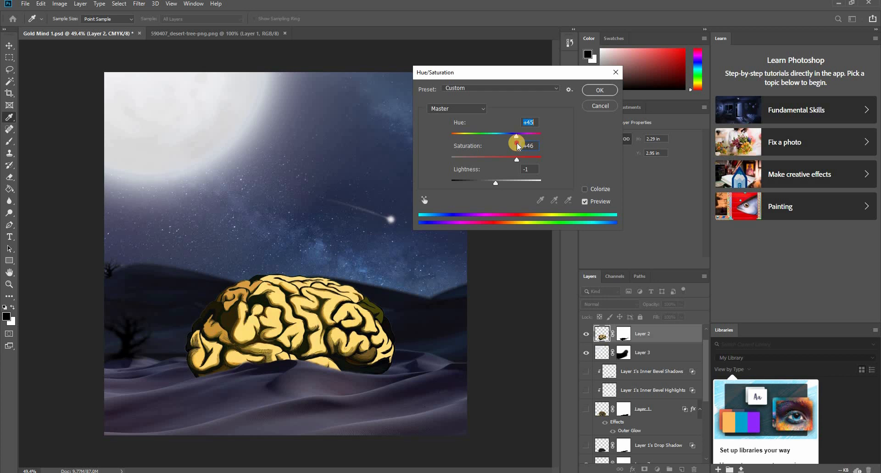
left_click_drag(517, 146, 517, 148)
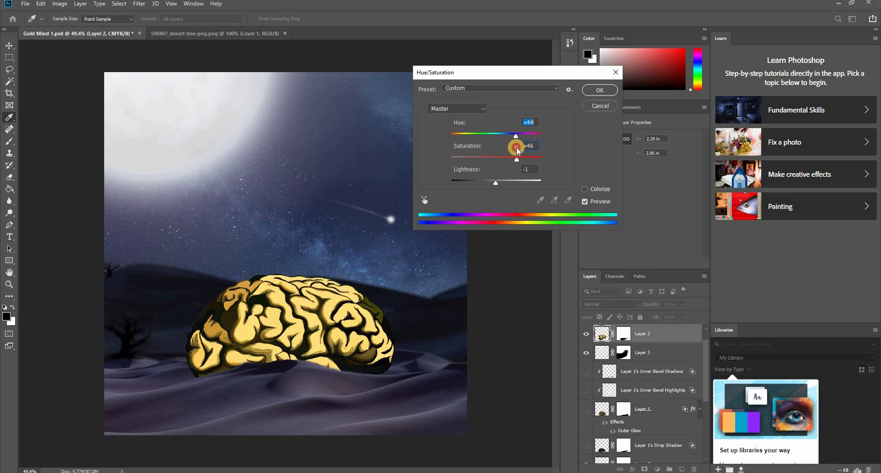
left_click(599, 91)
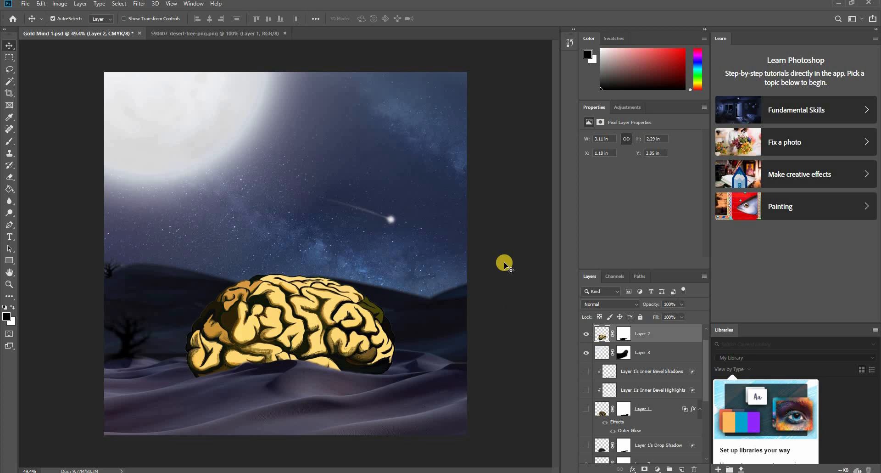
- Compare the recolored brain with the hidden Layer 1 brain by toggling both layers' visibility, leaving only Layer 2's brain showing
scroll(633, 393, "down", 2)
left_click(587, 370)
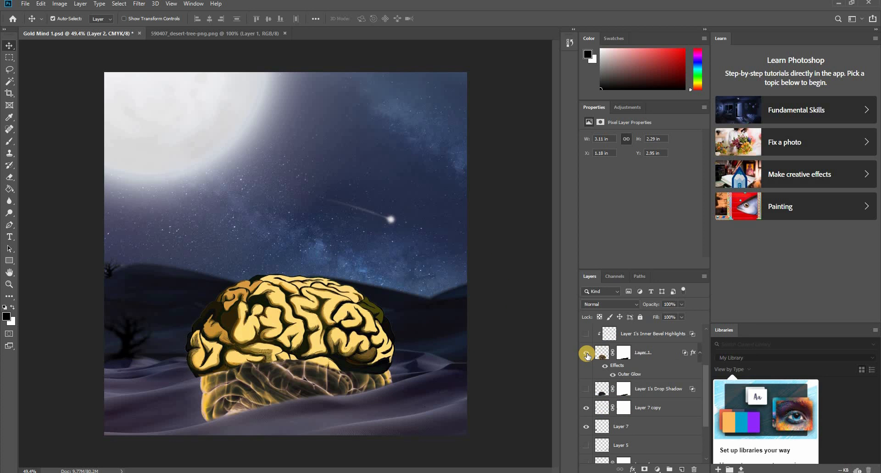
scroll(592, 367, "up", 2)
left_click(586, 333)
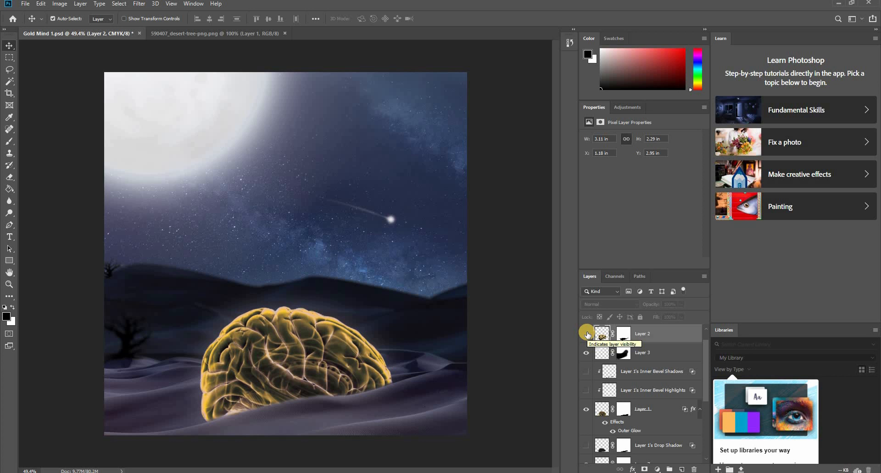
left_click(587, 333)
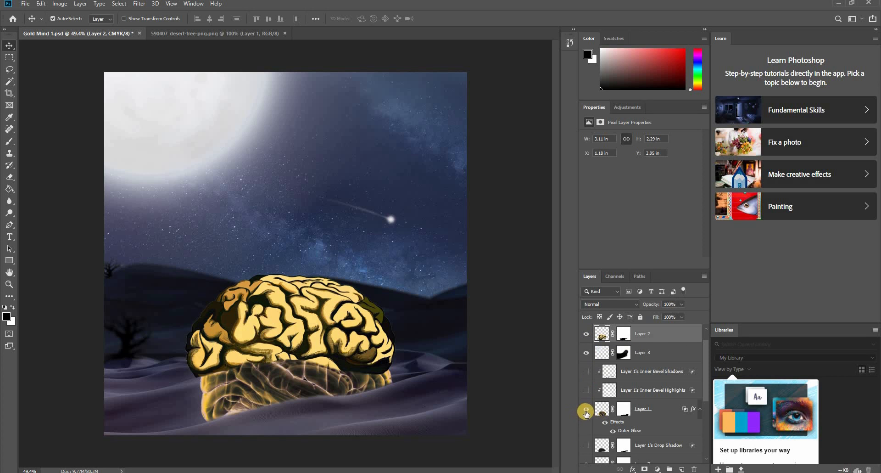
left_click(586, 410)
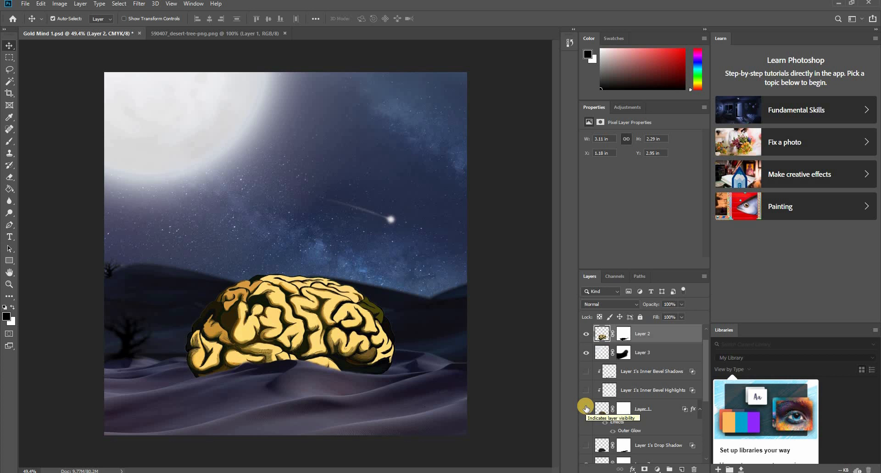
scroll(298, 336, "down", 2)
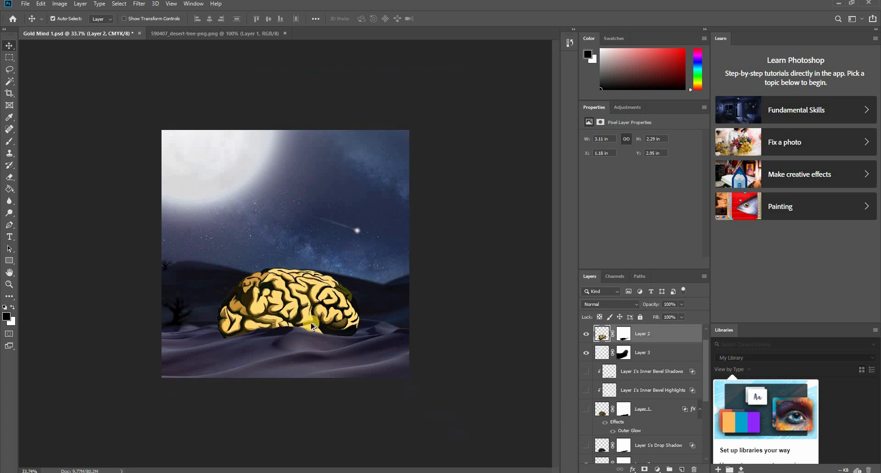
scroll(297, 336, "up", 2)
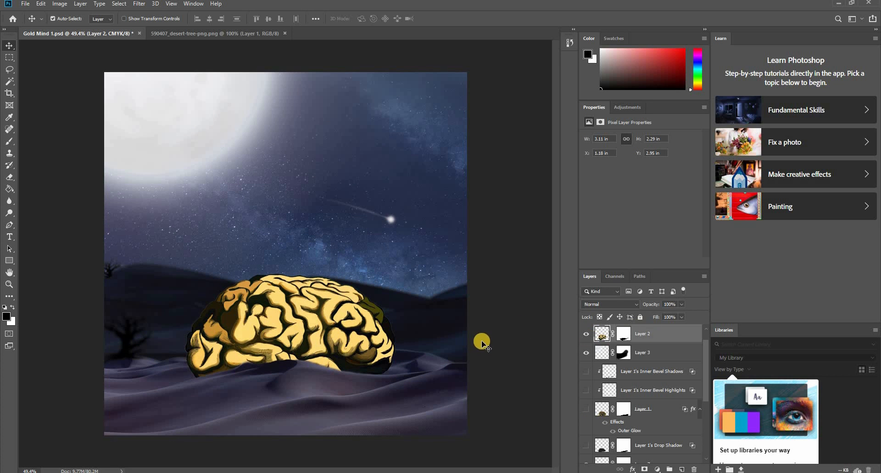
- Open the egypt-kix pyramid image from the Blakelon Gold MIND folder
left_click(525, 301)
left_click(143, 33)
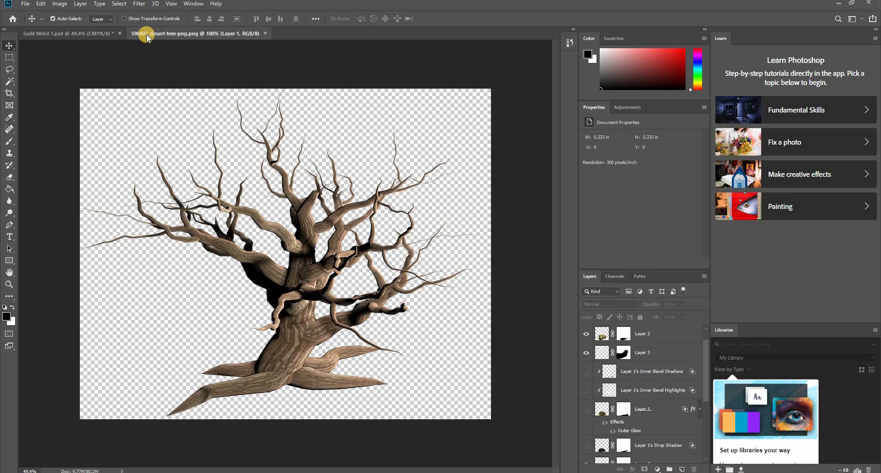
left_click(53, 33)
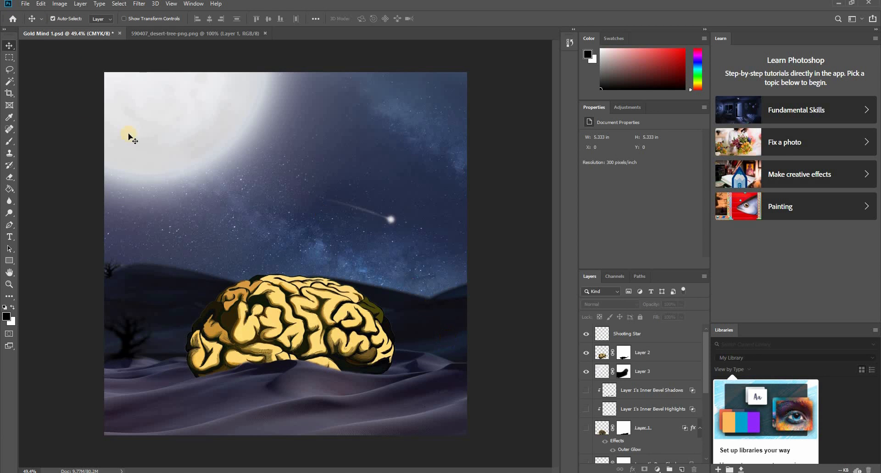
left_click(25, 4)
left_click(32, 22)
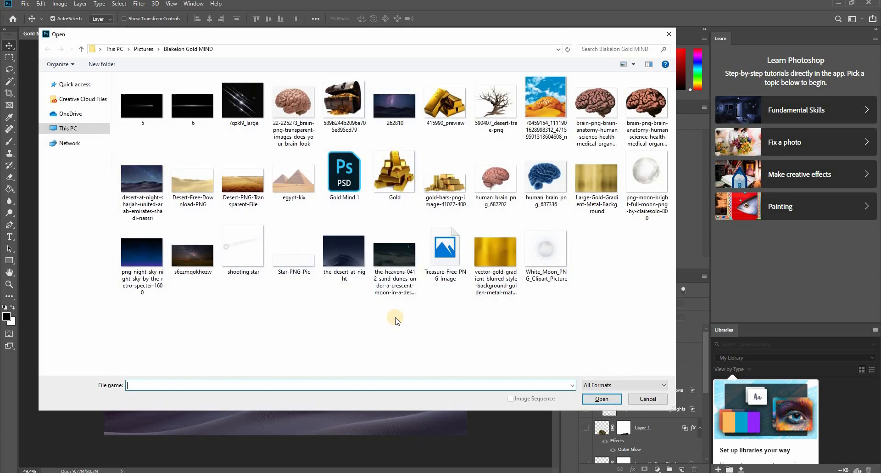
double_click(282, 176)
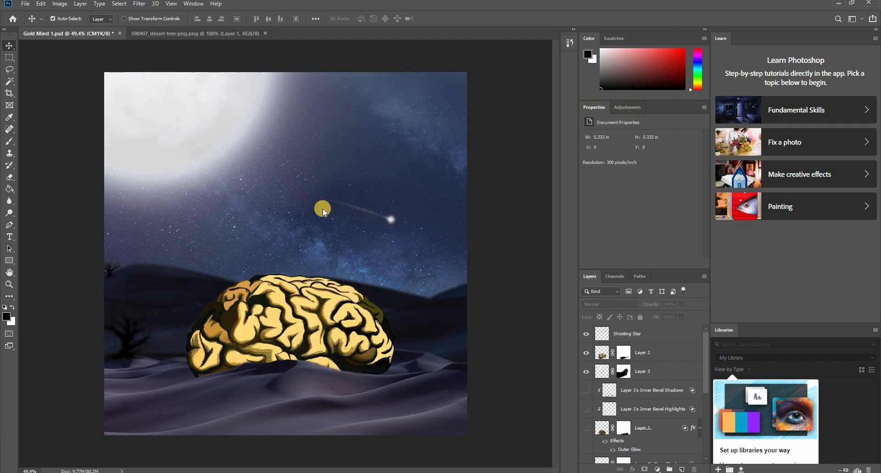
- Bring the pyramids into Gold Mind 1 and scale them to about 3.69 by 2.01 in over the right side of the scene
left_click_drag(345, 266, 430, 290)
key("ctrl+t")
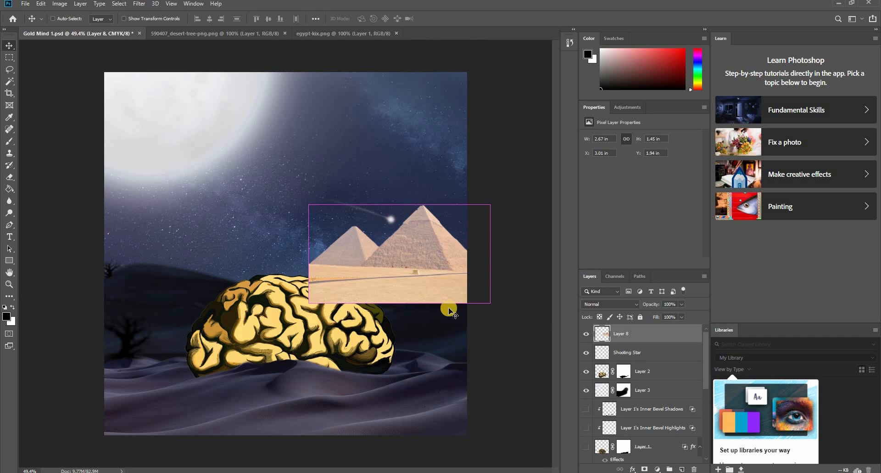
left_click_drag(490, 304, 560, 354)
left_click_drag(405, 277, 417, 294)
key("Return")
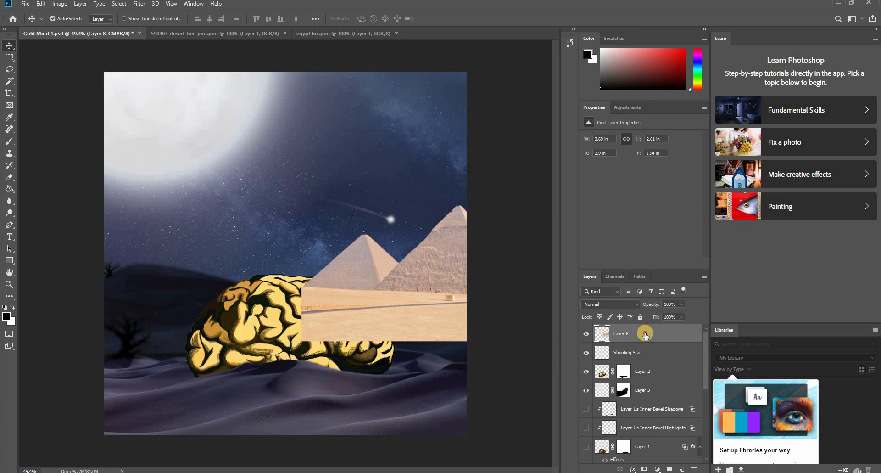
- Move the pyramids layer beneath Background 2 and place a duplicate of the pyramids behind the dunes at the scene's left
scroll(642, 443, "down", 5)
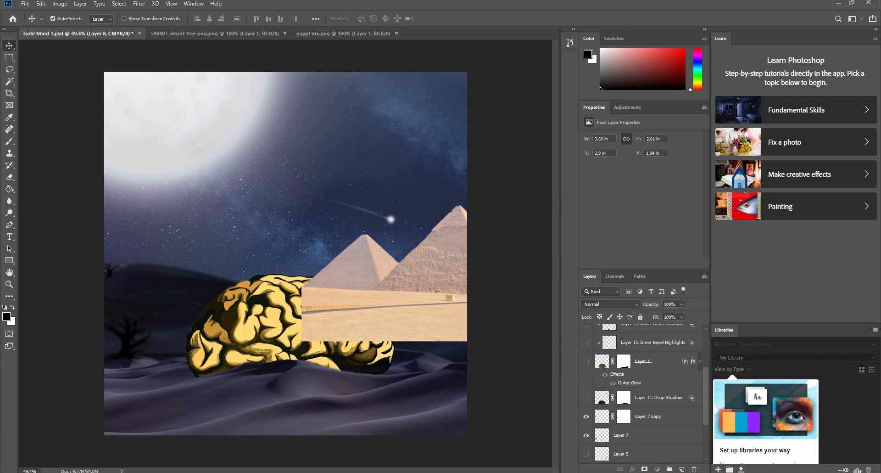
left_click_drag(635, 471, 611, 419)
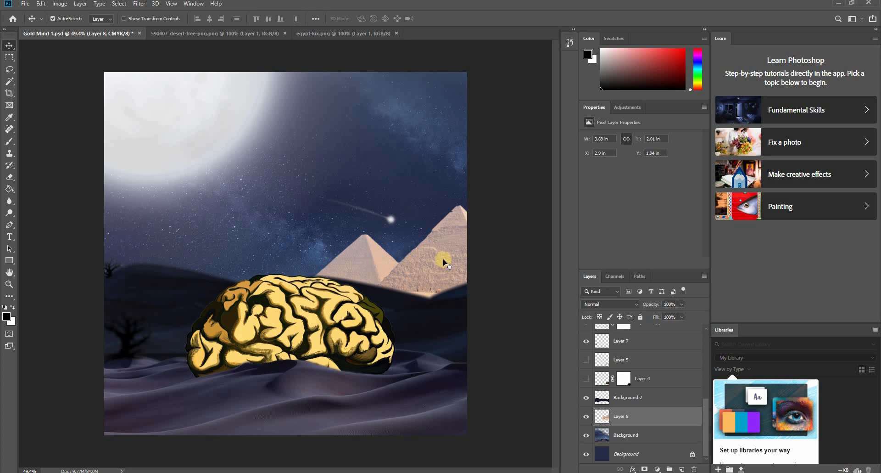
left_click_drag(444, 253, 131, 264)
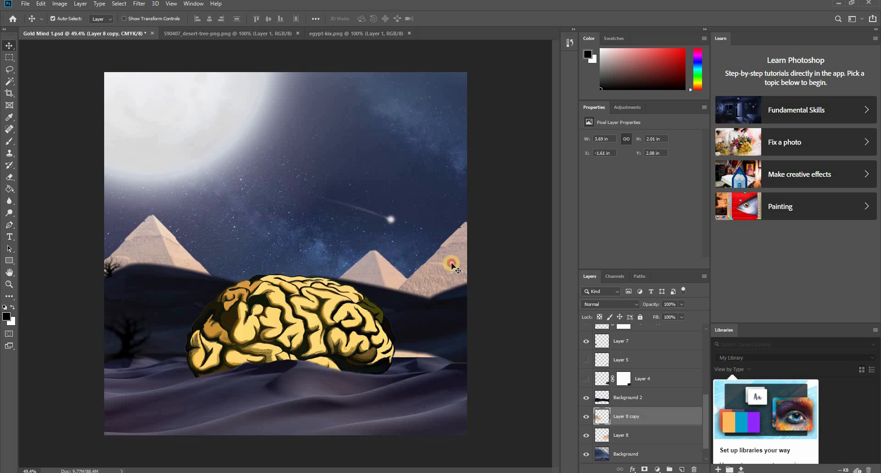
- Add a layer mask to Layer 8 and paint black with a 150 px brush over the sand strip beside the brain's lower right
left_click(615, 442)
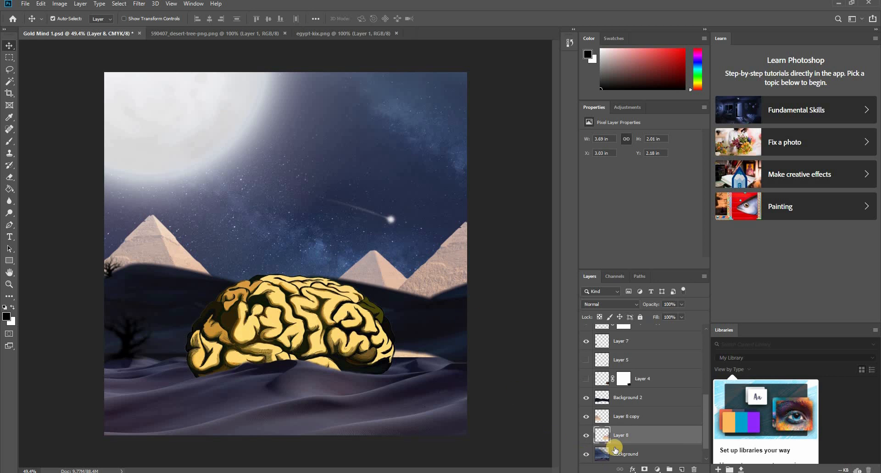
left_click(644, 468)
key("b")
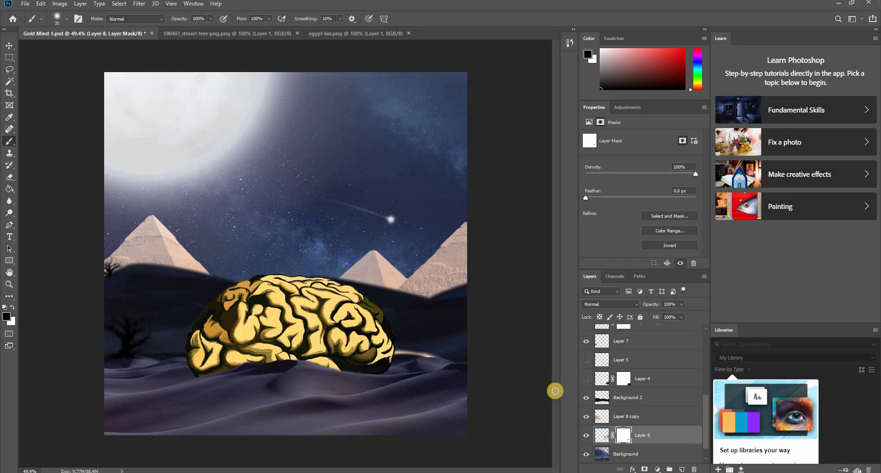
key("bracketright")
key("bracketright")
key("bracketright")
key("bracketright")
key("bracketright")
key("bracketright")
key("bracketright")
key("bracketright")
key("bracketright")
key("bracketright")
mouse_move(433, 360)
left_mouse_down()
mouse_move(312, 370)
mouse_move(312, 350)
mouse_move(484, 372)
mouse_move(496, 361)
mouse_move(466, 376)
left_mouse_up()
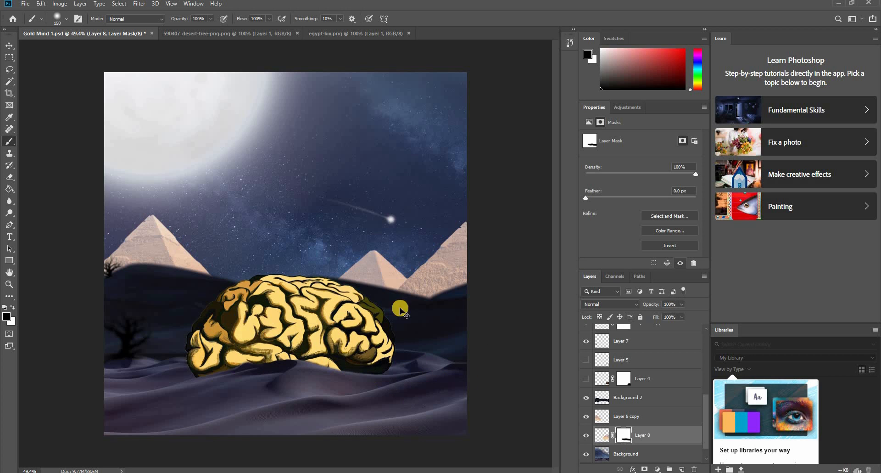
- Apply Auto Tone to the pyramids on Layer 8 at the scene's right
key("v")
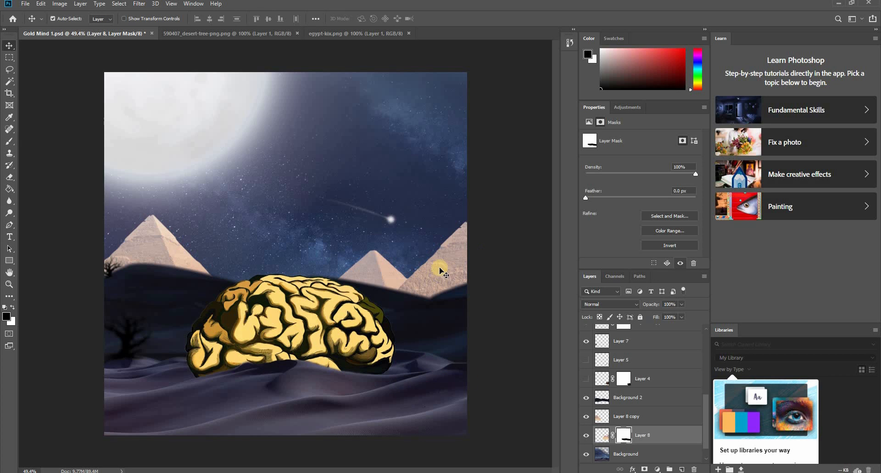
left_click(151, 244)
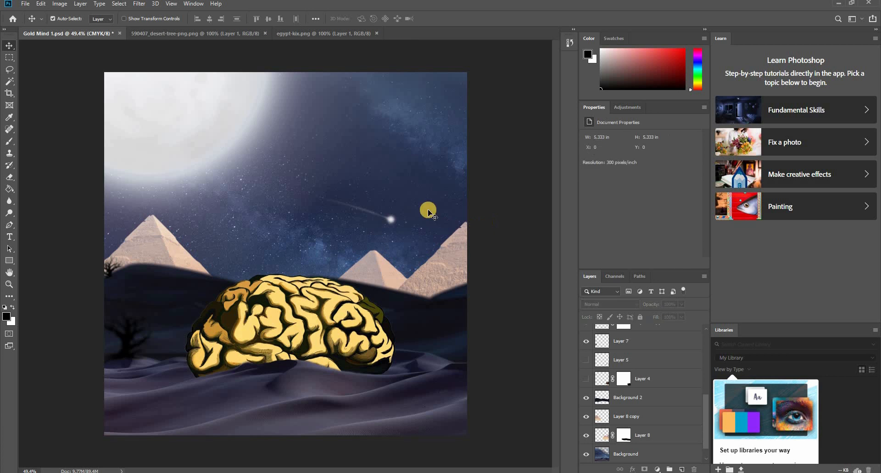
left_click(455, 268)
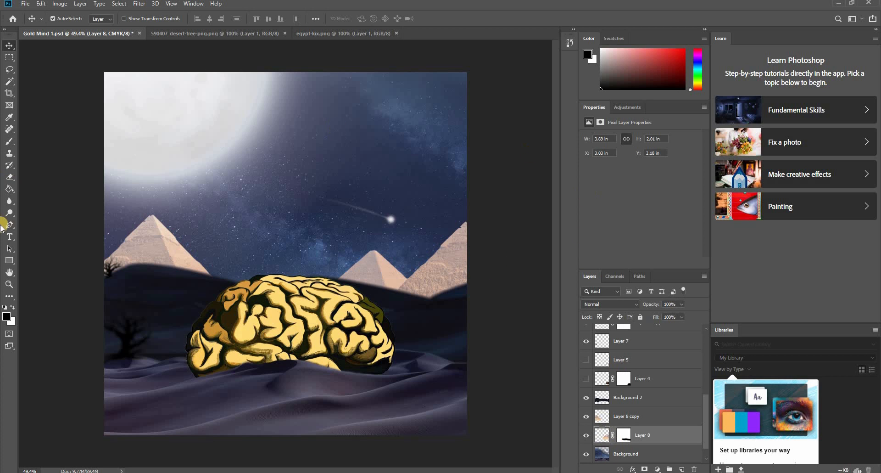
left_click(61, 5)
left_click(67, 42)
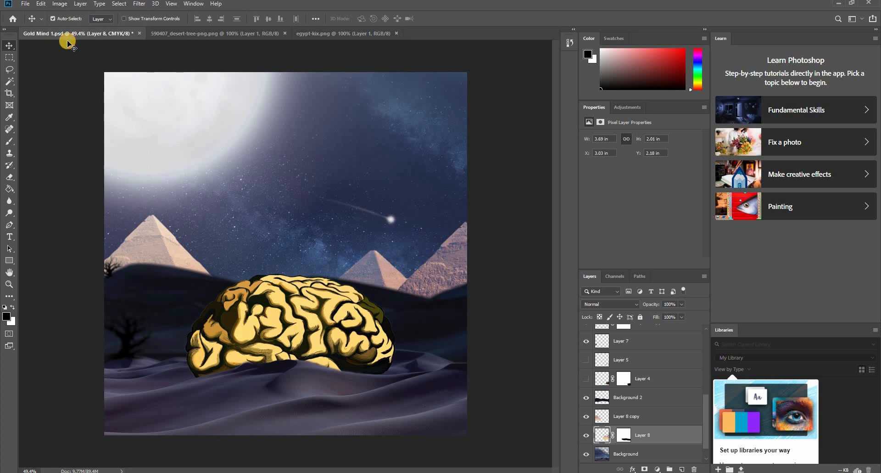
left_click(59, 3)
mouse_move(74, 29)
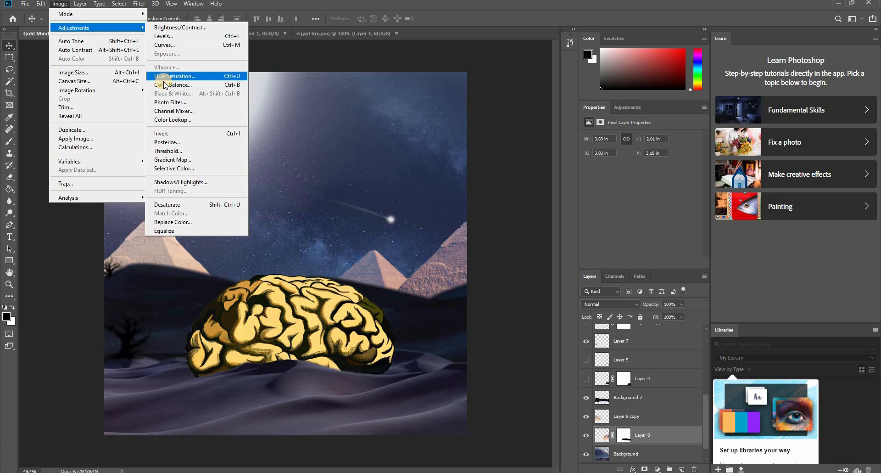
left_click(170, 39)
left_click_drag(411, 85, 566, 86)
left_click_drag(509, 189, 615, 190)
mouse_move(542, 187)
left_mouse_down()
mouse_move(531, 190)
mouse_move(540, 190)
left_mouse_up()
mouse_move(516, 226)
left_mouse_down()
mouse_move(523, 225)
mouse_move(508, 226)
left_mouse_up()
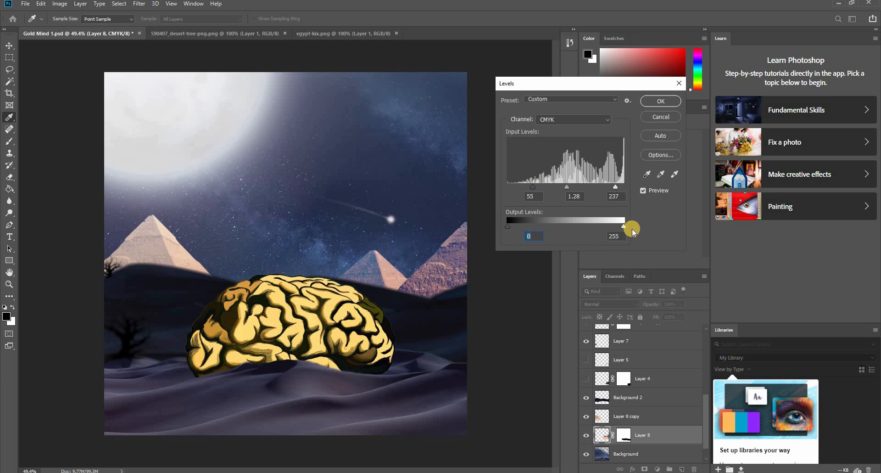
left_click_drag(613, 231, 537, 232)
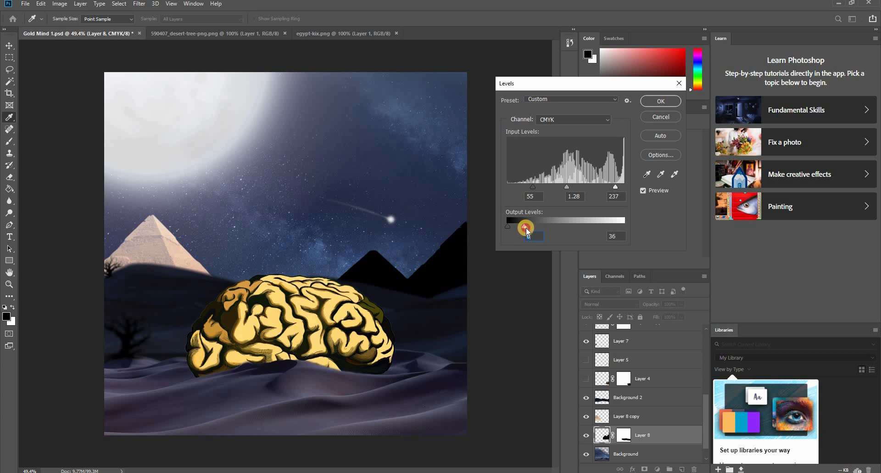
left_click_drag(531, 189, 502, 191)
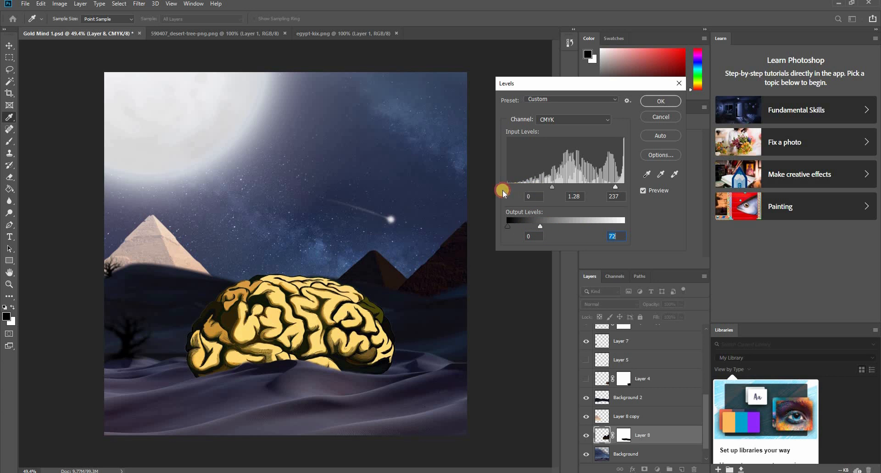
mouse_move(567, 196)
left_mouse_down()
mouse_move(618, 197)
mouse_move(560, 197)
left_mouse_up()
left_click_drag(574, 227, 560, 228)
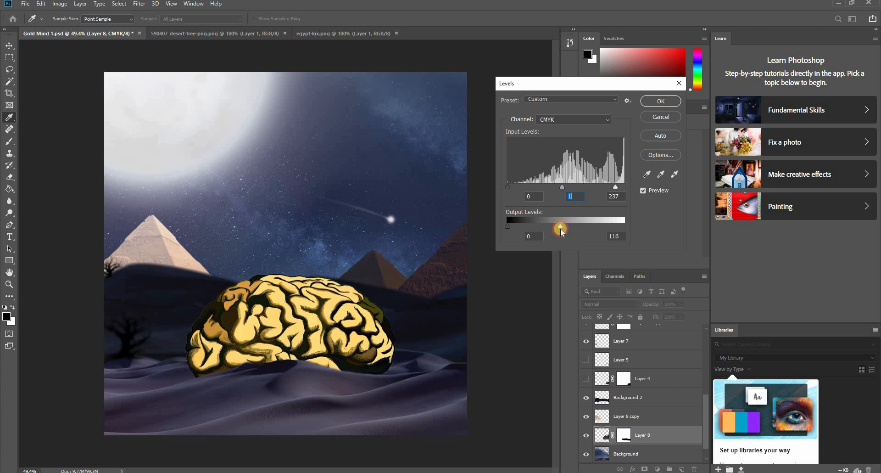
key("Return")
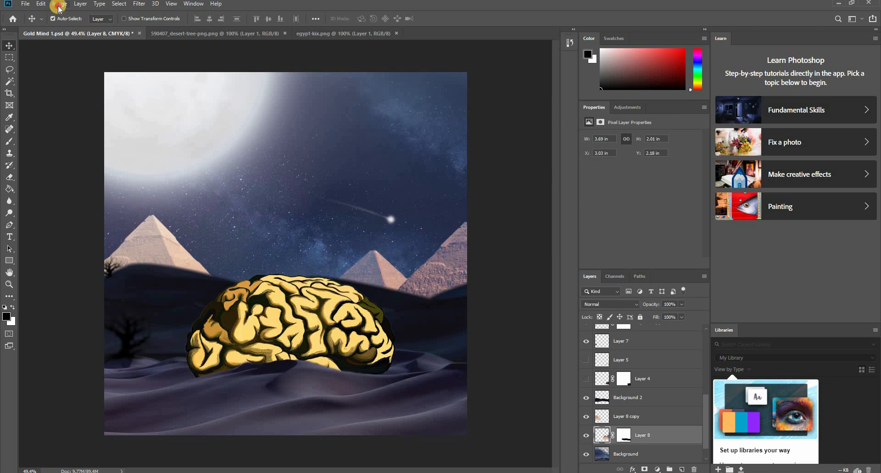
left_click(60, 3)
mouse_move(73, 28)
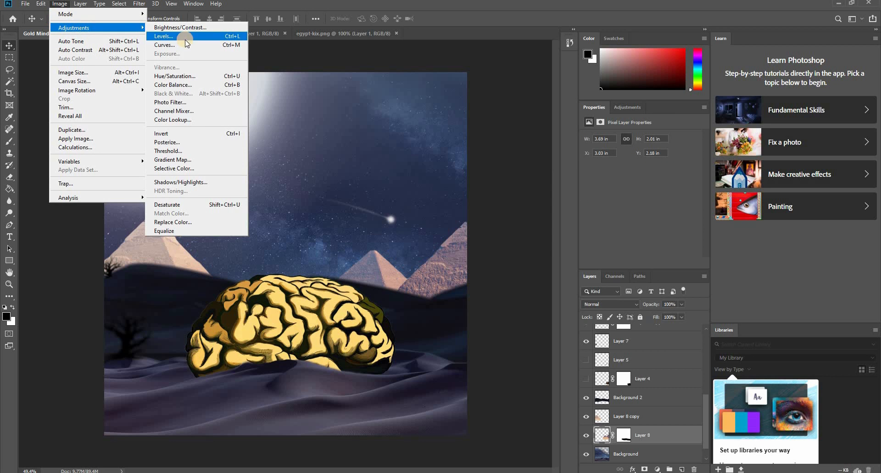
left_click(183, 77)
left_click_drag(478, 165, 507, 140)
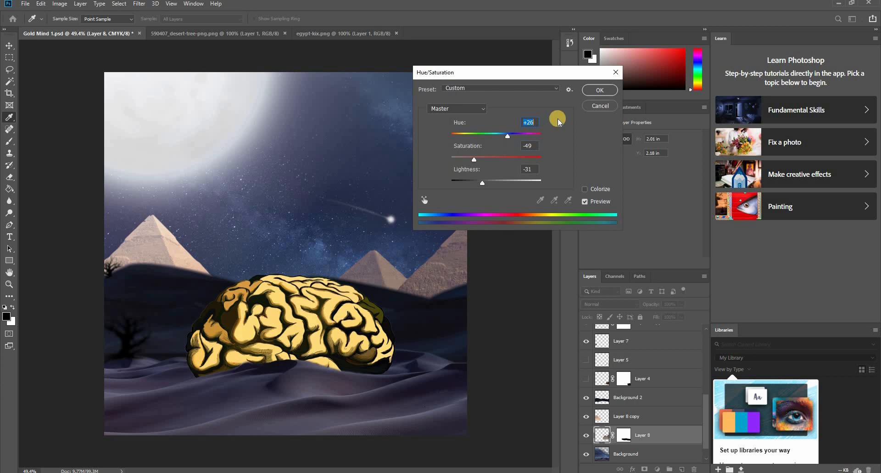
left_click(600, 90)
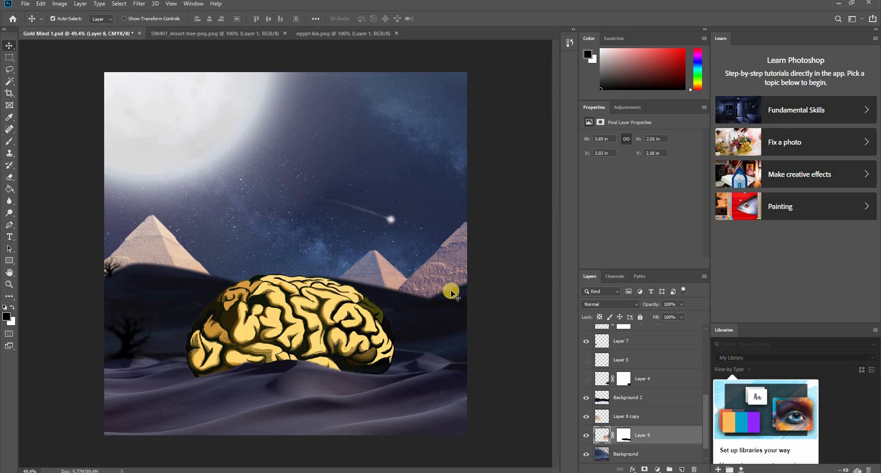
- Darken the Layer 8 pyramids with Hue/Saturation, lowering the lightness to about -32 and slightly reducing the saturation
left_click(63, 8)
mouse_move(69, 28)
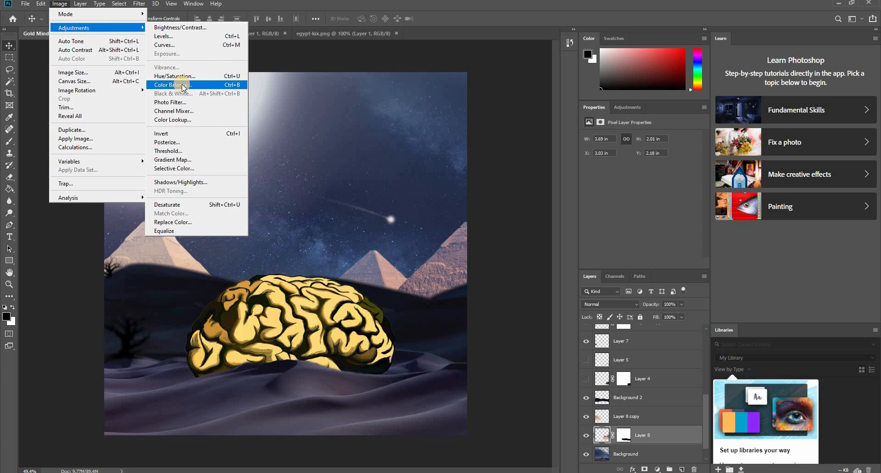
left_click(176, 75)
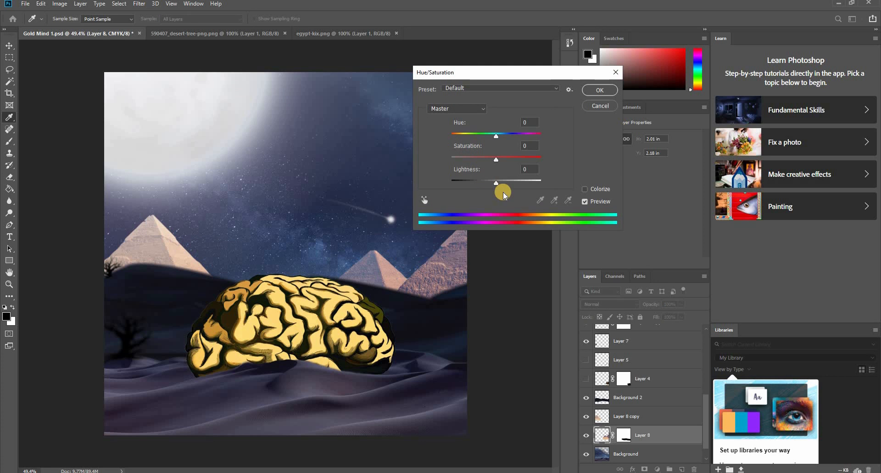
left_click_drag(493, 184, 483, 192)
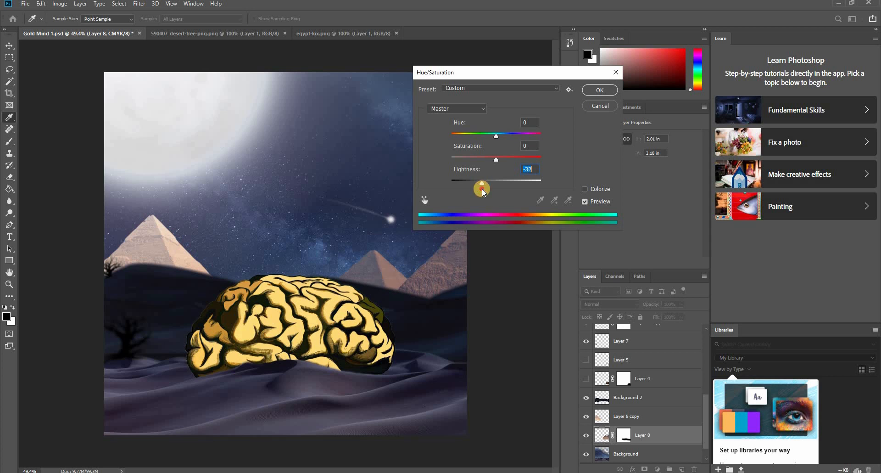
left_click_drag(492, 162, 489, 161)
left_click(600, 90)
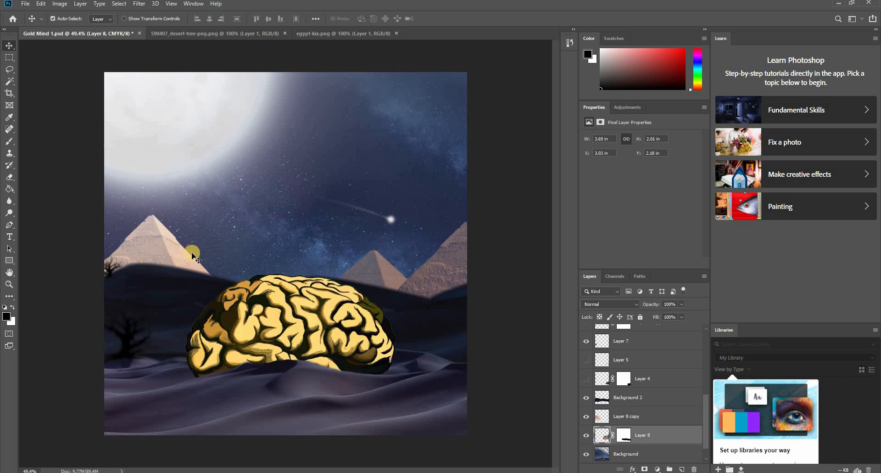
- Load the Layer 8 pyramids as a selection on a new layer above and shade them with a soft black 90 px brush at 19% opacity
right_click(631, 381)
left_click(646, 389)
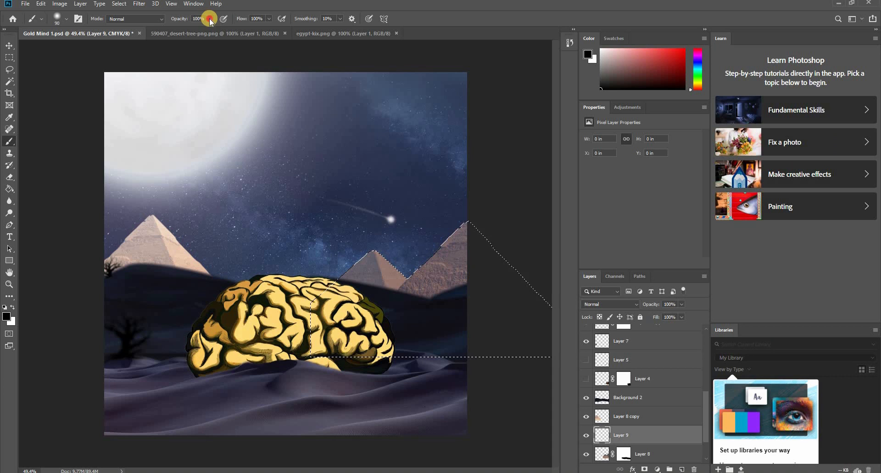
left_click_drag(210, 18, 173, 36)
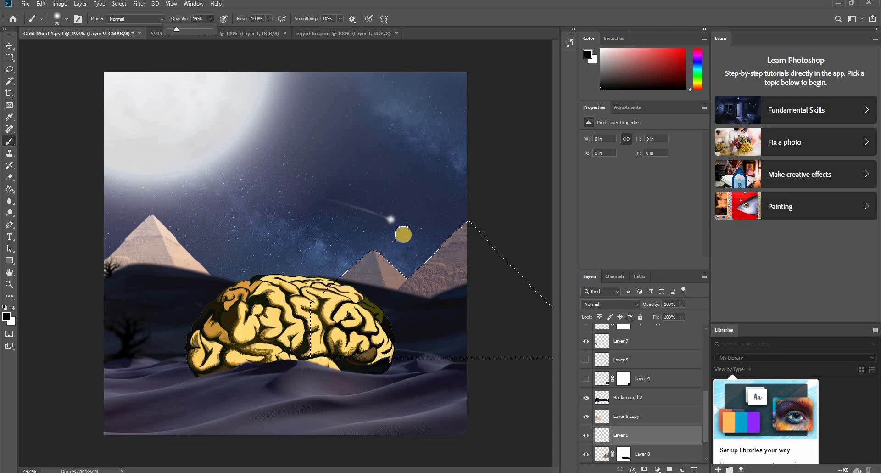
mouse_move(381, 252)
left_mouse_down()
mouse_move(397, 296)
mouse_move(410, 261)
mouse_move(380, 249)
mouse_move(388, 285)
mouse_move(412, 252)
mouse_move(379, 249)
mouse_move(394, 282)
mouse_move(414, 263)
left_mouse_up()
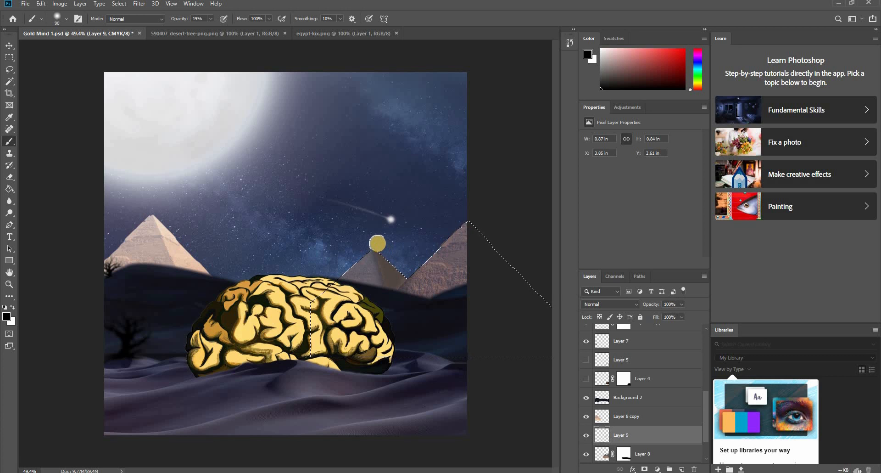
mouse_move(376, 242)
left_mouse_down()
mouse_move(370, 292)
mouse_move(378, 290)
mouse_move(367, 252)
mouse_move(354, 279)
mouse_move(336, 281)
left_mouse_up()
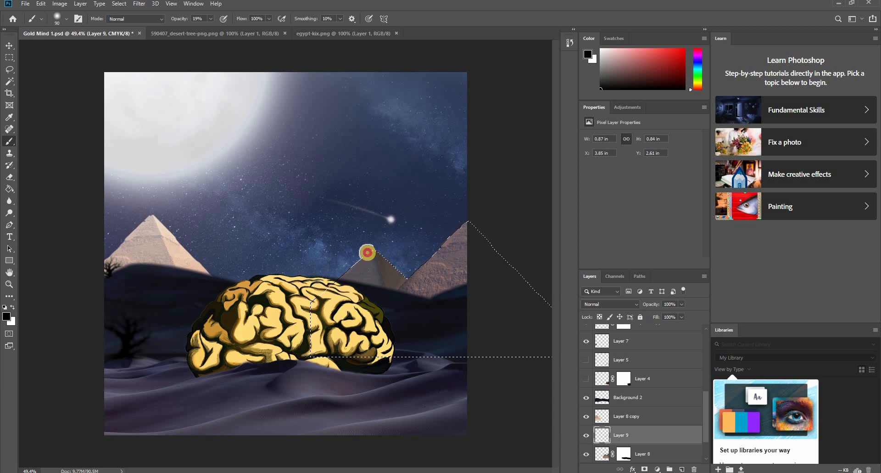
left_click_drag(367, 252, 380, 300)
mouse_move(373, 243)
left_mouse_down()
mouse_move(384, 287)
mouse_move(374, 296)
mouse_move(339, 266)
mouse_move(416, 311)
mouse_move(464, 246)
mouse_move(466, 294)
left_mouse_up()
left_click_drag(473, 219, 475, 242)
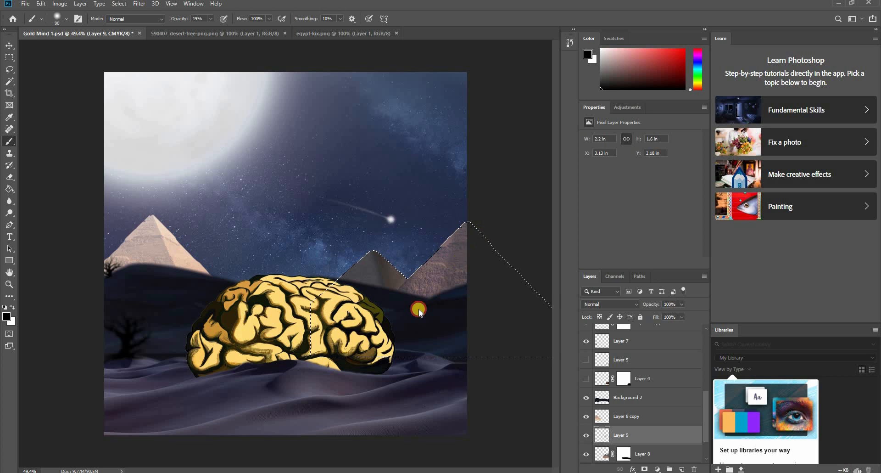
mouse_move(418, 310)
left_mouse_down()
mouse_move(450, 266)
mouse_move(457, 221)
mouse_move(466, 215)
mouse_move(391, 318)
mouse_move(461, 281)
mouse_move(397, 316)
mouse_move(457, 287)
mouse_move(394, 304)
mouse_move(431, 243)
left_mouse_up()
mouse_move(458, 286)
left_mouse_down()
mouse_move(394, 289)
mouse_move(455, 288)
mouse_move(421, 279)
mouse_move(454, 284)
mouse_move(398, 289)
mouse_move(431, 294)
mouse_move(403, 291)
mouse_move(454, 289)
mouse_move(418, 283)
mouse_move(487, 276)
mouse_move(478, 223)
mouse_move(457, 308)
mouse_move(422, 318)
mouse_move(462, 288)
mouse_move(423, 278)
mouse_move(383, 284)
mouse_move(388, 309)
left_mouse_up()
key("ctrl+d")
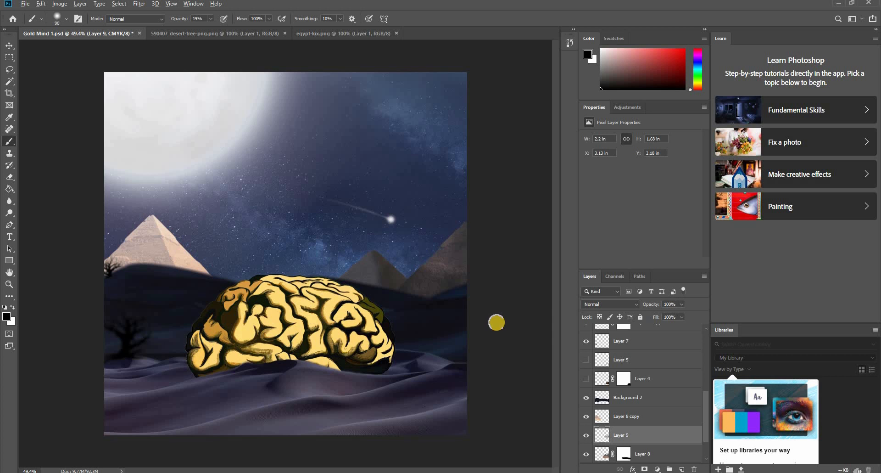
- Restore the pyramid selection, deepen the black shading over the pyramid at the scene's right edge, and deselect
scroll(497, 322, "down", 2)
scroll(315, 285, "up", 3)
scroll(420, 286, "down", 2)
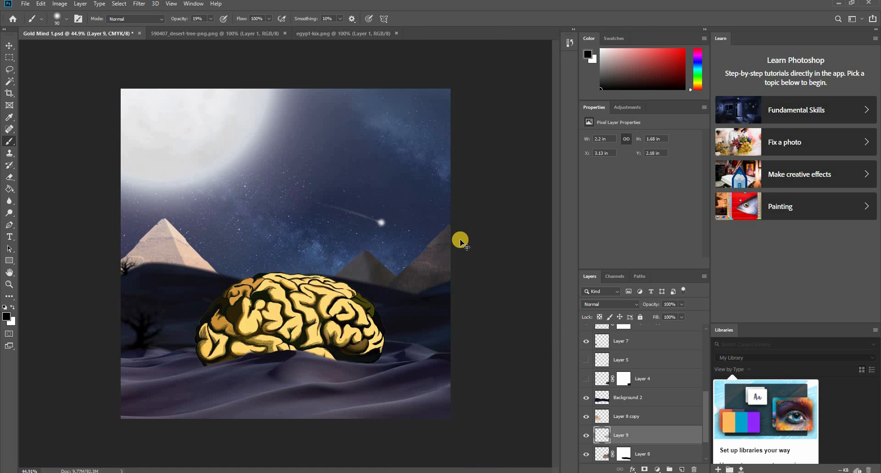
key("ctrl+z")
mouse_move(461, 216)
left_mouse_down()
mouse_move(366, 327)
mouse_move(406, 295)
left_mouse_up()
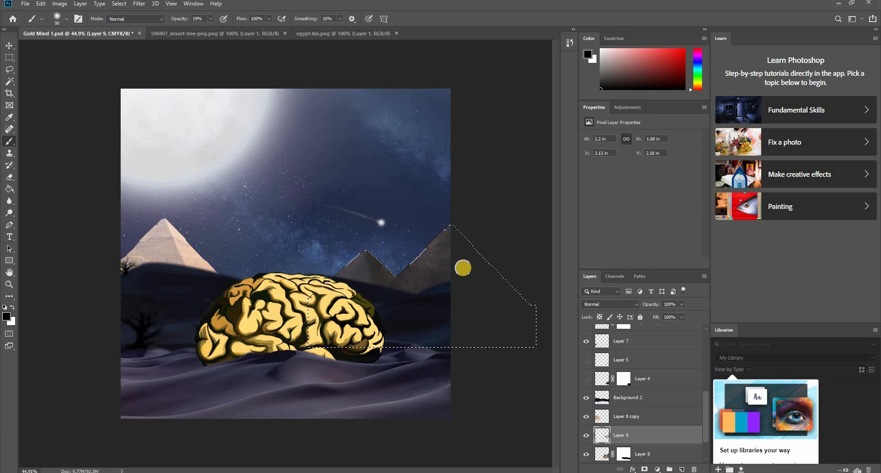
key("ctrl+d")
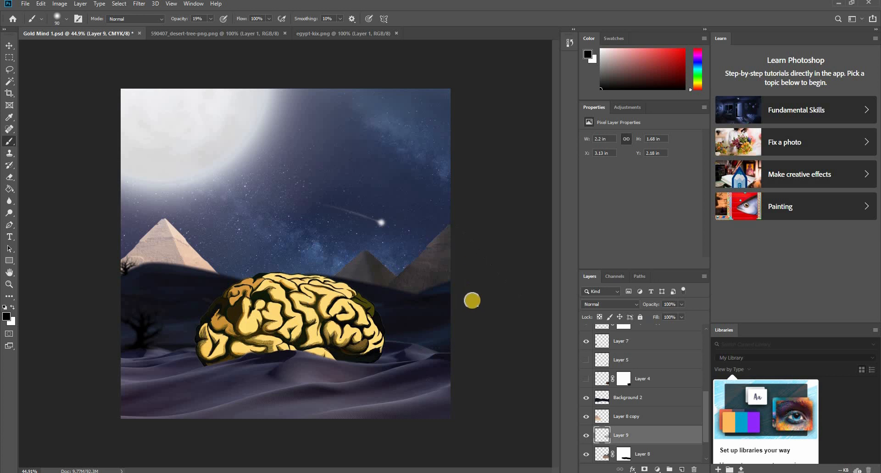
key("v")
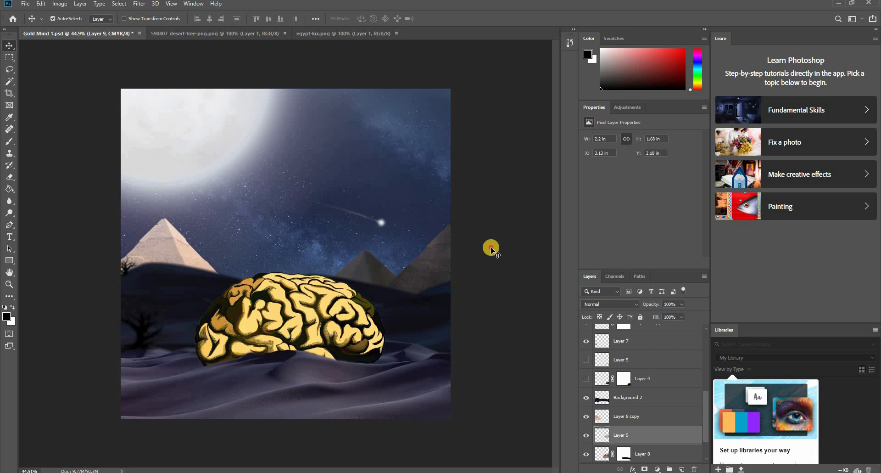
left_click(436, 269)
left_click(188, 261)
left_click(176, 251)
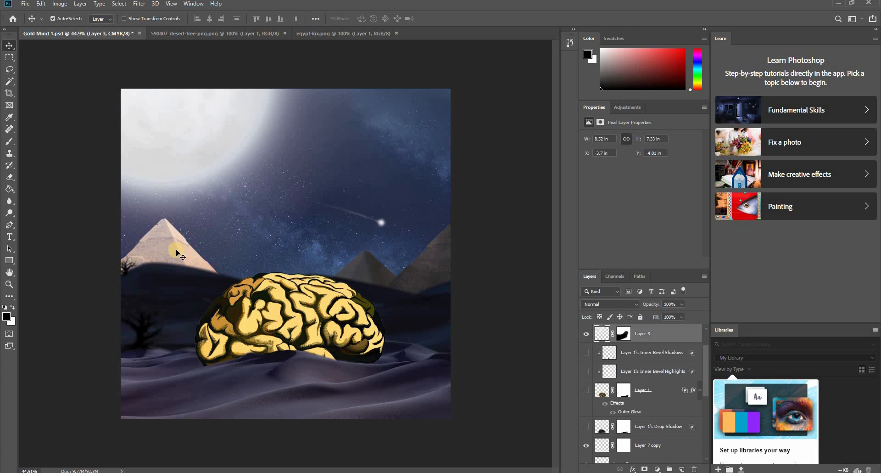
left_click(63, 7)
mouse_move(71, 27)
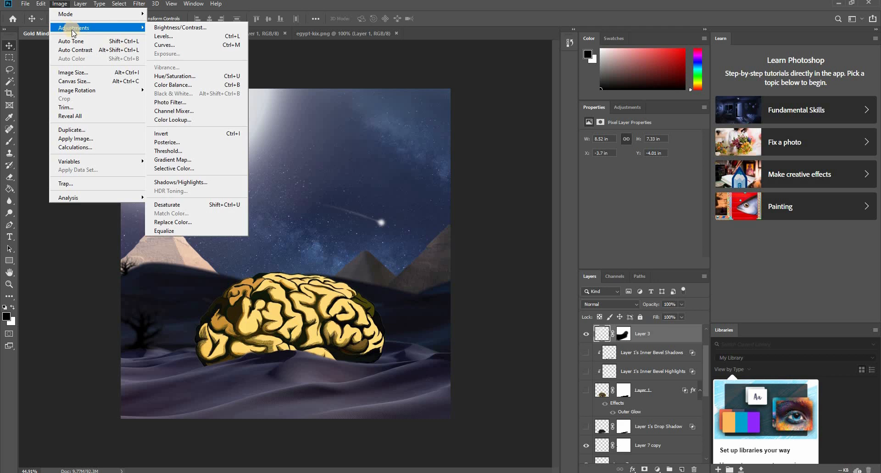
left_click(173, 35)
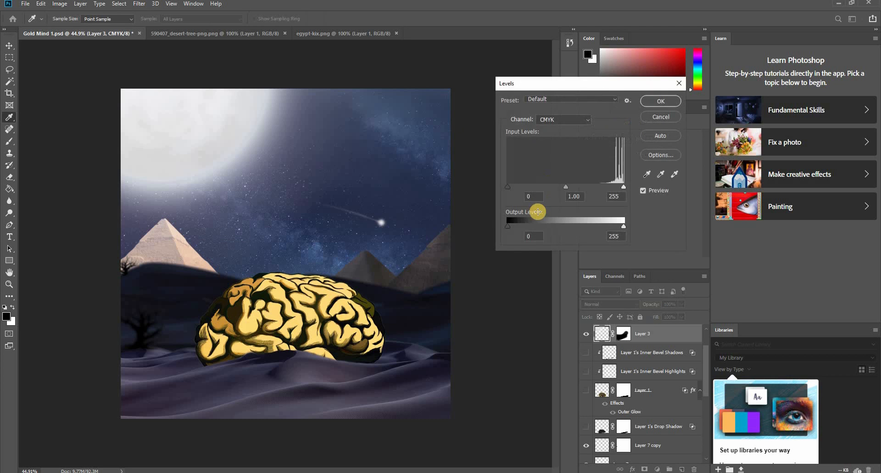
left_click_drag(512, 188, 536, 188)
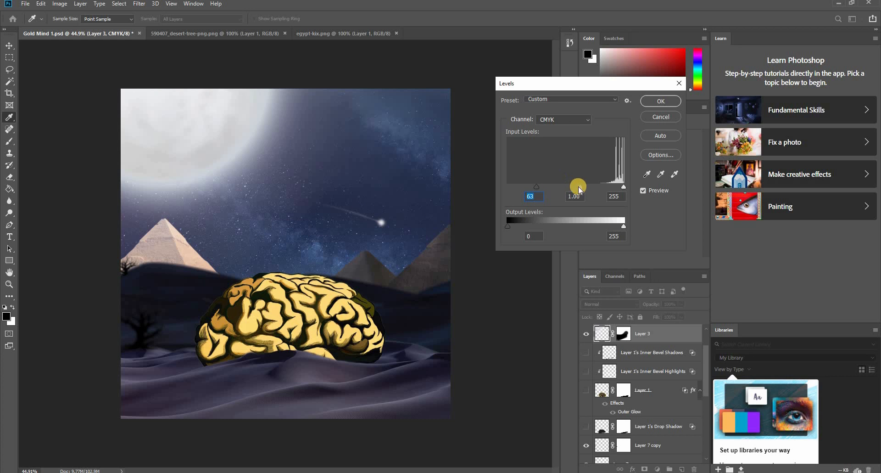
left_click_drag(580, 187, 573, 189)
left_click(655, 104)
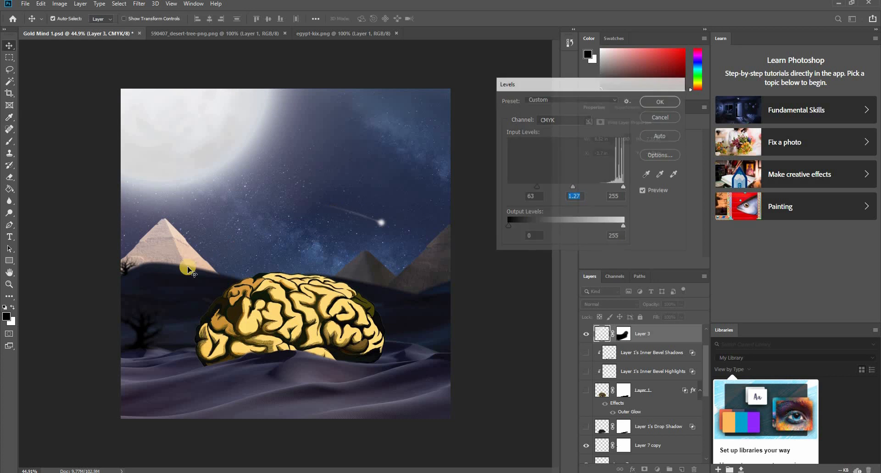
- Apply Auto Tone to the duplicated pyramid on Layer 8 copy at the scene's left
left_click(184, 264)
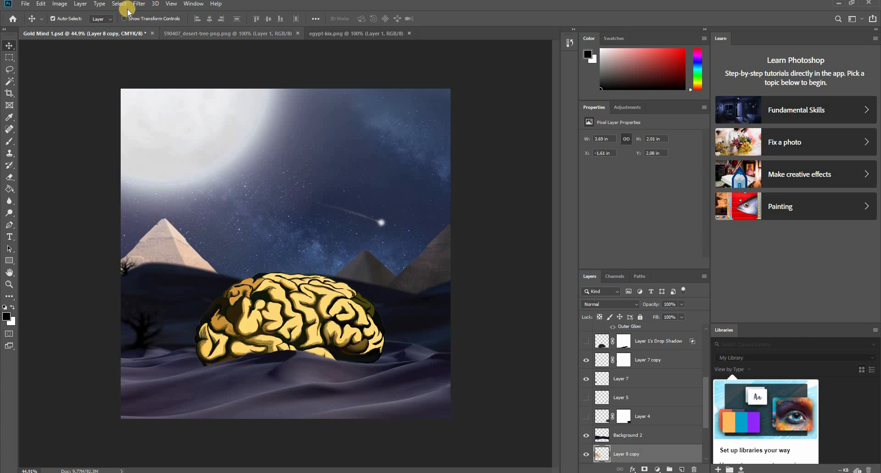
left_click(61, 5)
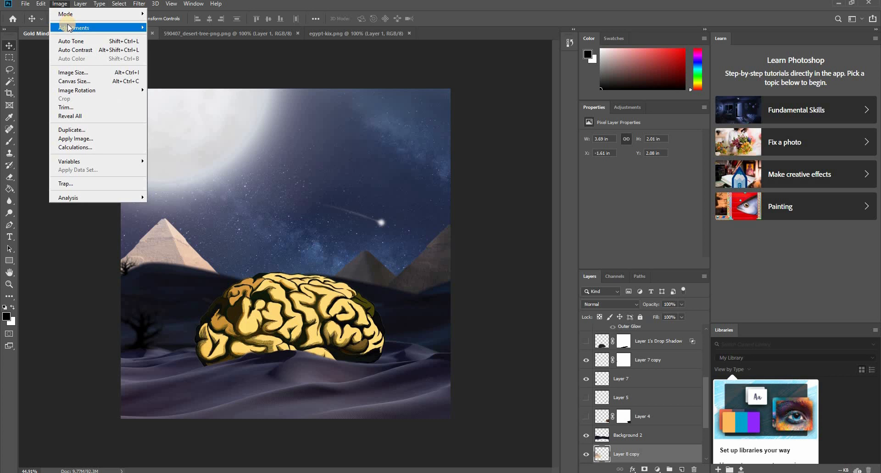
left_click(69, 43)
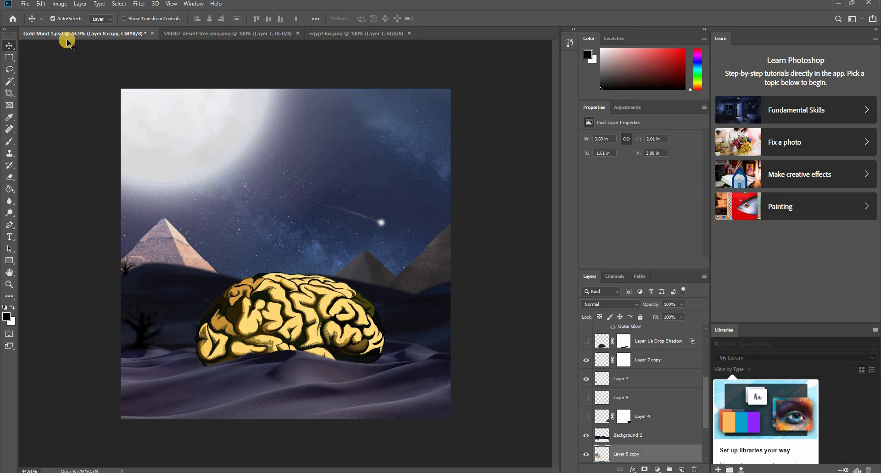
- Darken the Layer 8 copy pyramid with Brightness/Contrast, setting brightness to -150 and contrast to 30
left_click(60, 4)
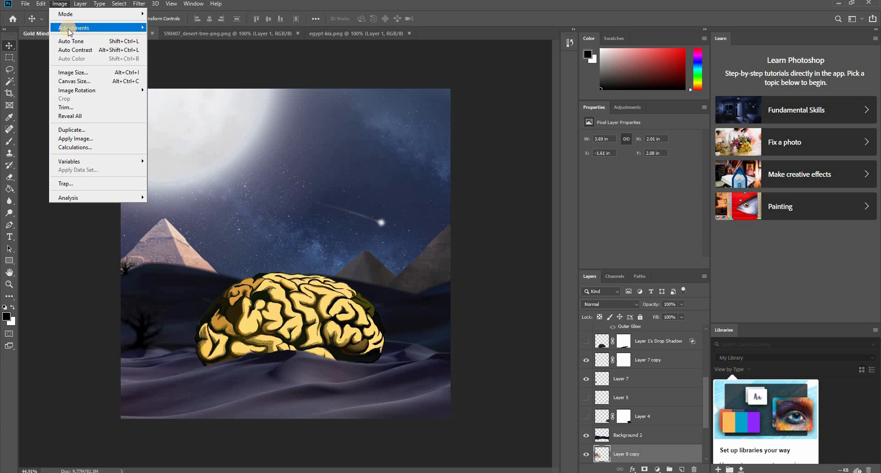
mouse_move(69, 32)
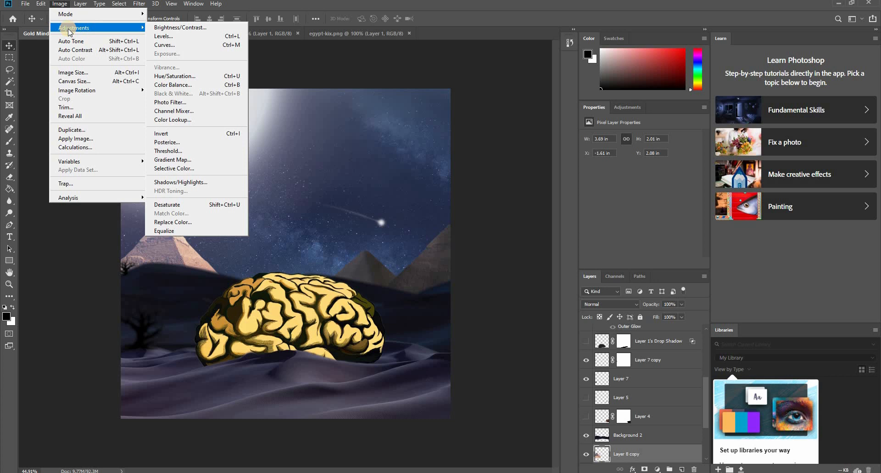
left_click(191, 28)
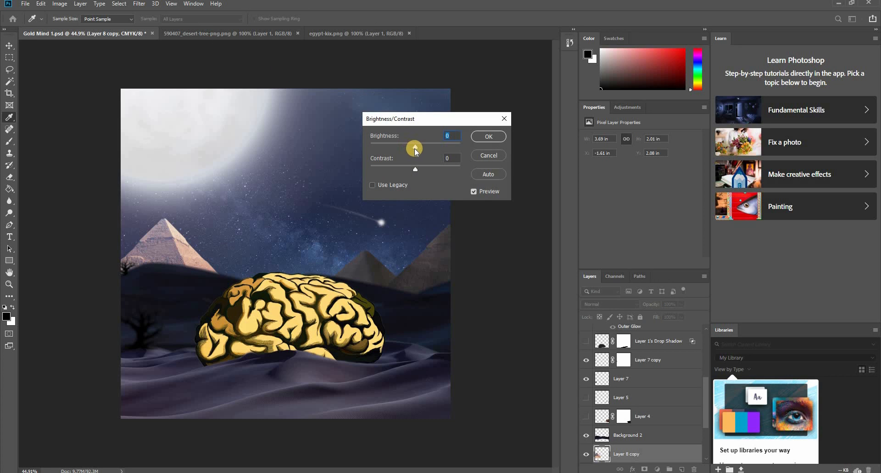
left_click_drag(415, 148, 435, 179)
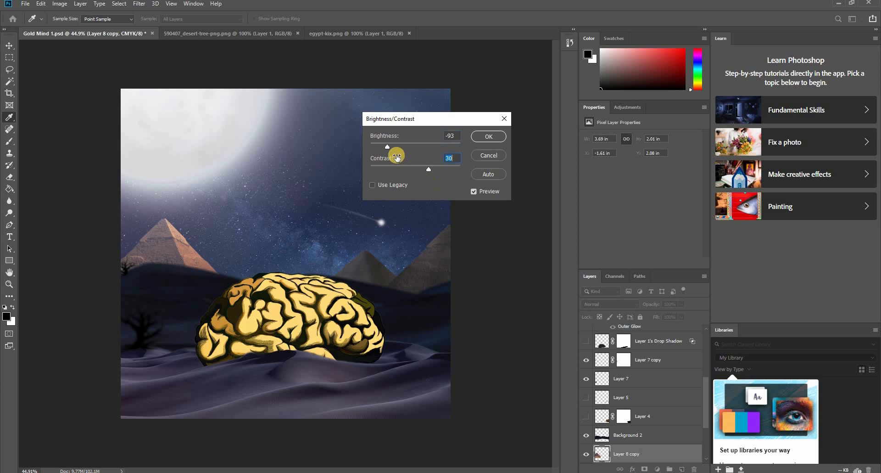
left_click_drag(385, 146, 373, 153)
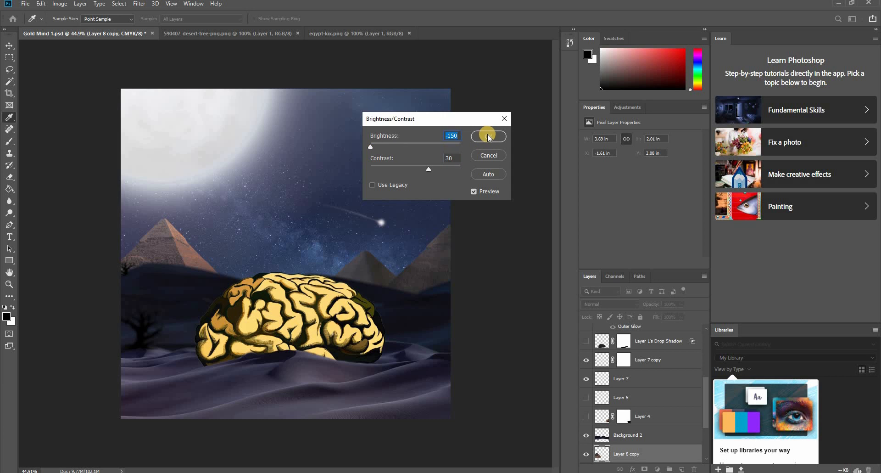
left_click(504, 136)
left_click(494, 307)
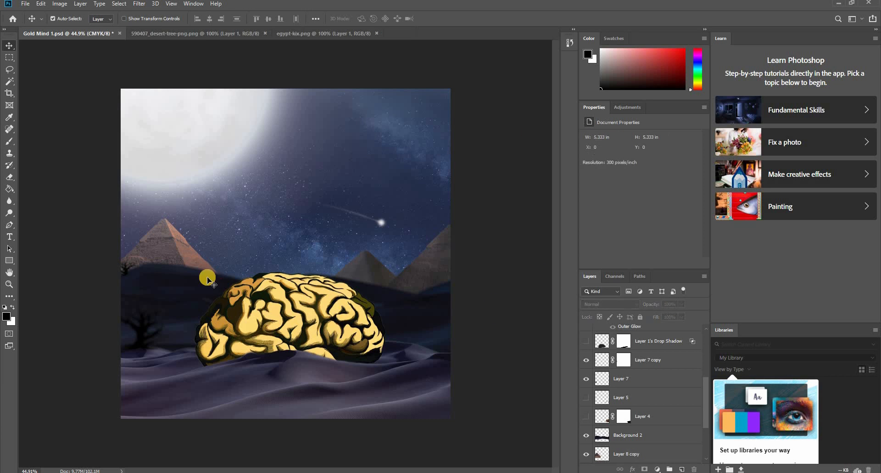
- Load the pixels of Layer 8 copy as a selection and add a new layer directly above it
left_click(188, 251)
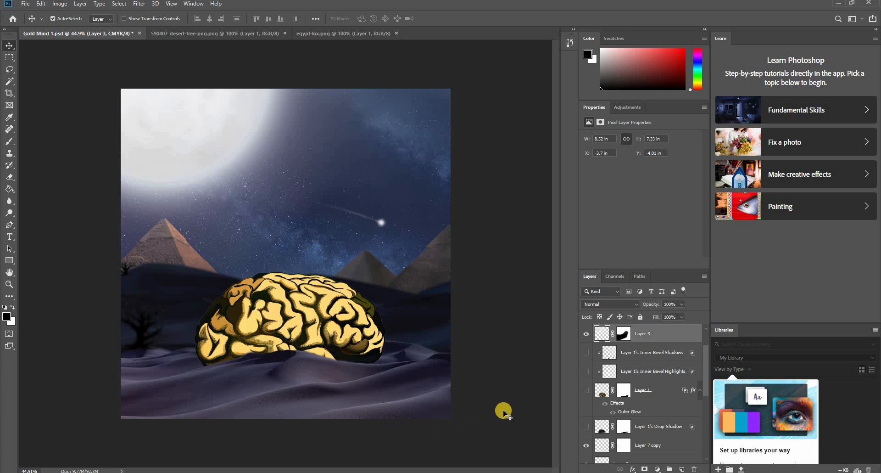
left_click(207, 271)
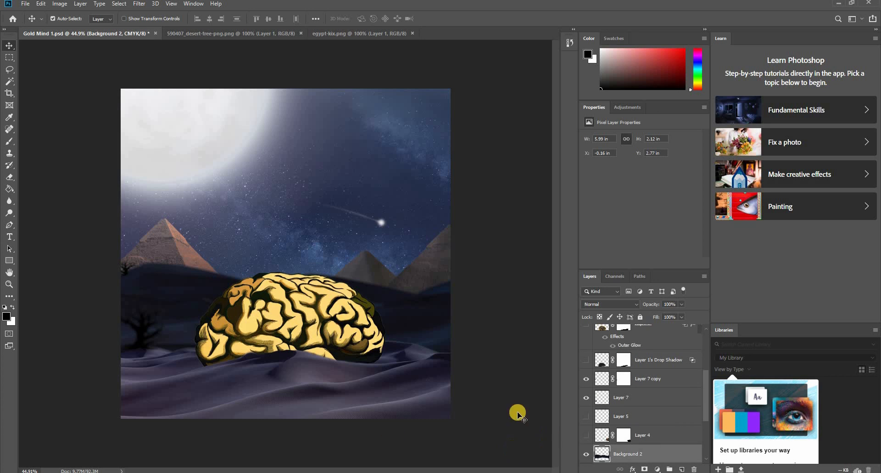
left_click(153, 253)
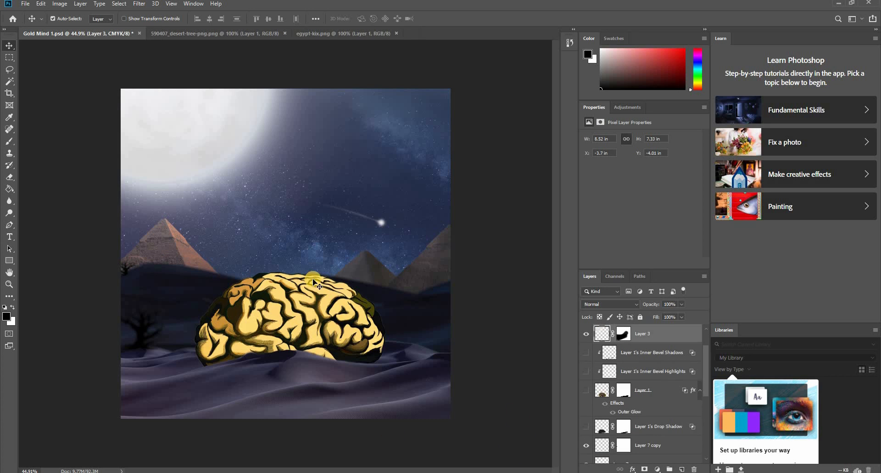
left_click(171, 265)
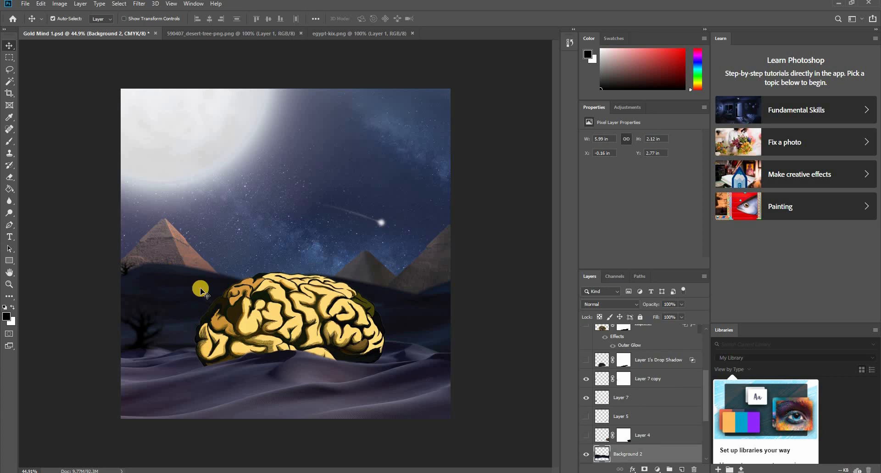
scroll(613, 417, "up", 3)
scroll(615, 410, "down", 5)
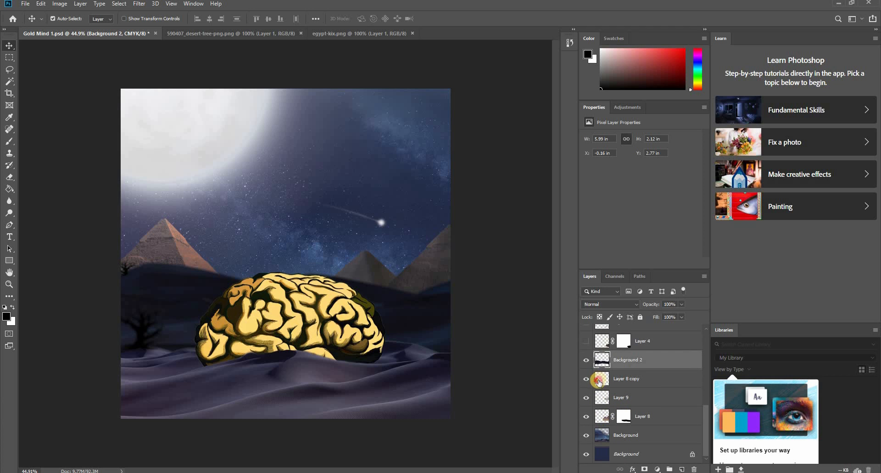
left_click(603, 383)
right_click(603, 383)
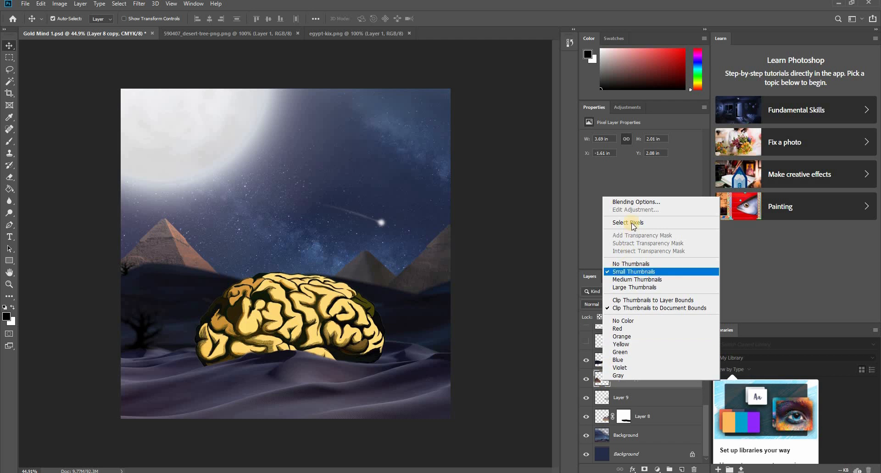
left_click(605, 224)
left_click(682, 469)
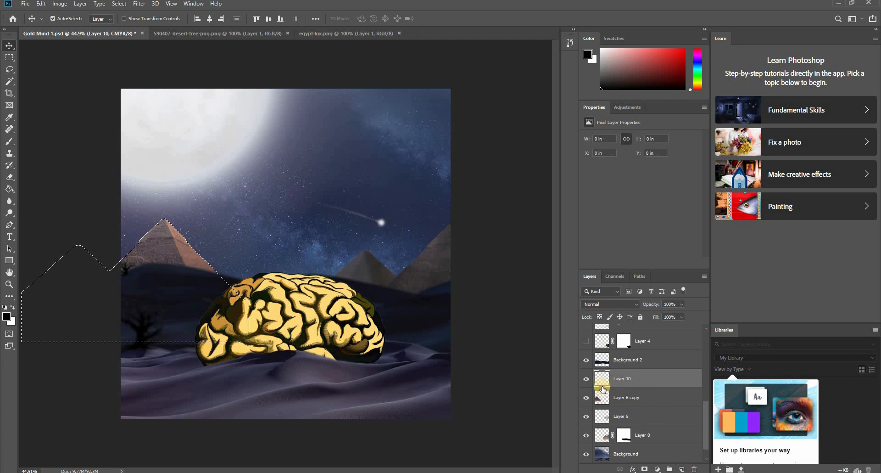
- Shade the selected pyramid on the new layer with a soft black 90 px brush at 19% opacity, and deselect
key("b")
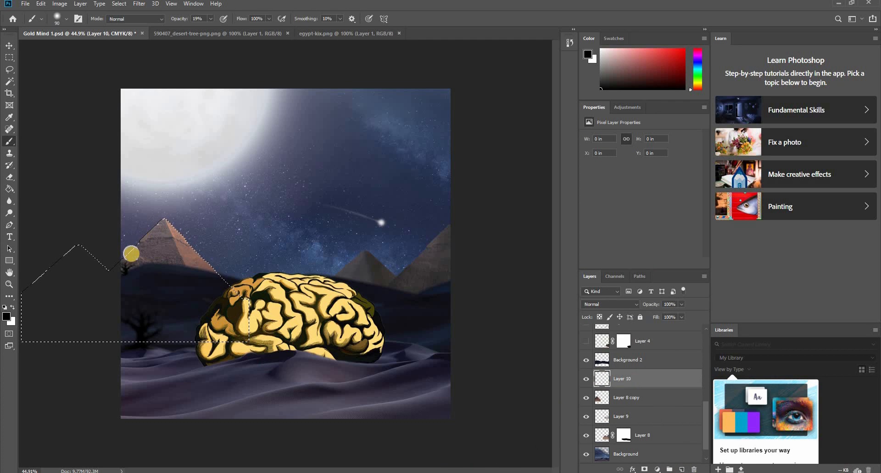
left_click_drag(115, 268, 133, 268)
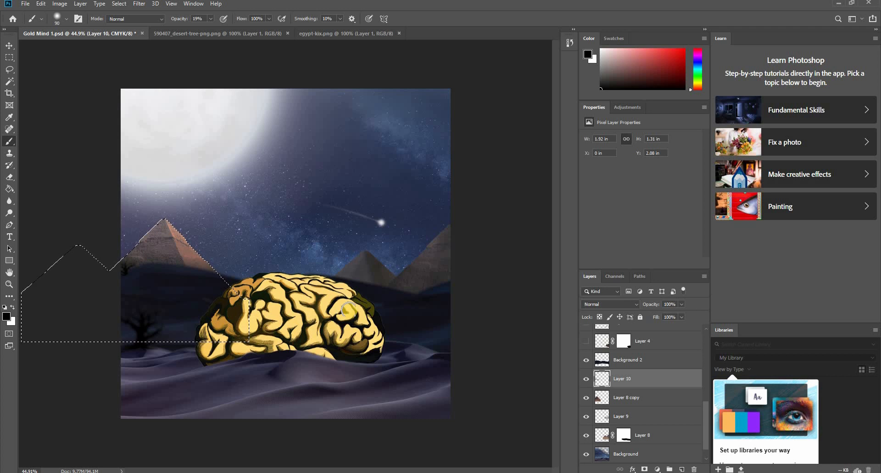
key("ctrl+d")
key("v")
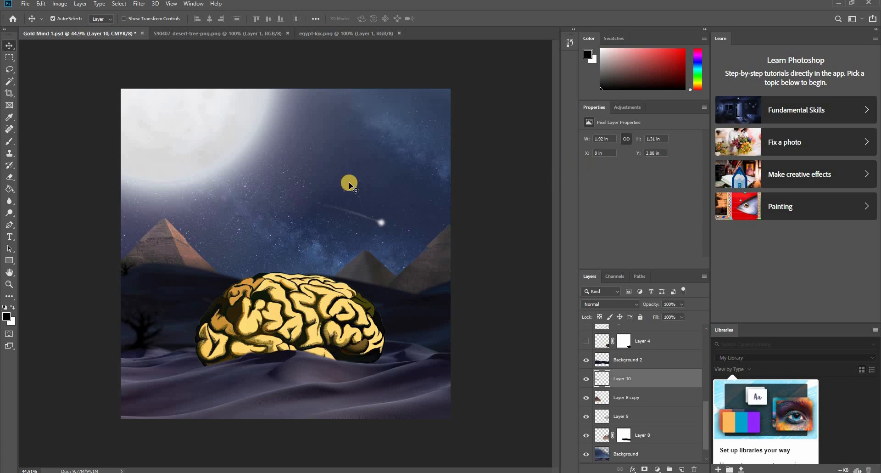
left_click(150, 253)
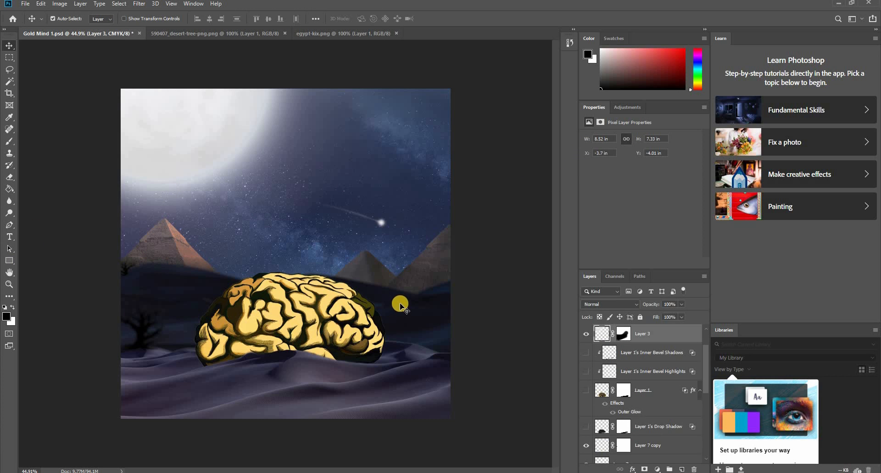
left_click(454, 270)
key("ctrl+e")
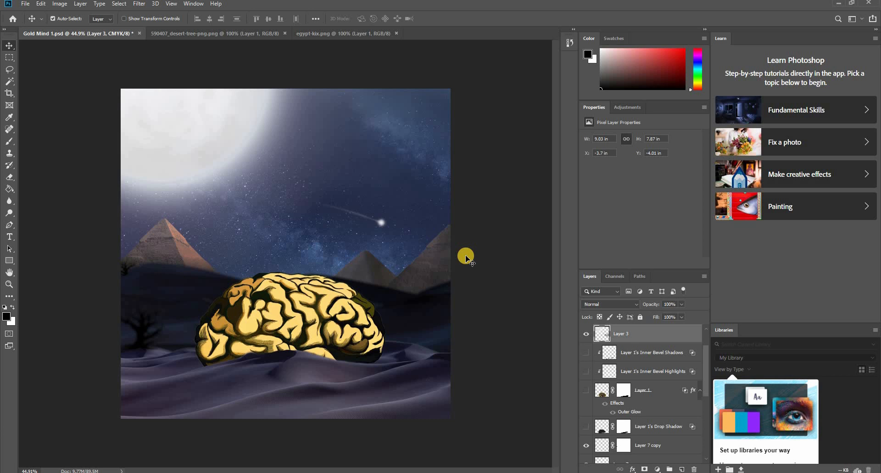
key("ctrl+z")
- Merge Layer 8, Layer 9, Layer 8 copy and Layer 10 into one pyramid layer and compare the scene with it hidden and shown
left_click(437, 270)
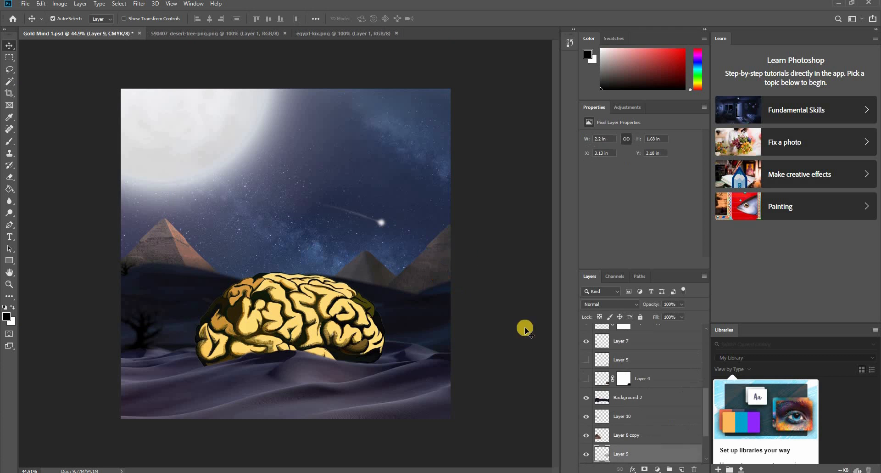
scroll(639, 445, "down", 2)
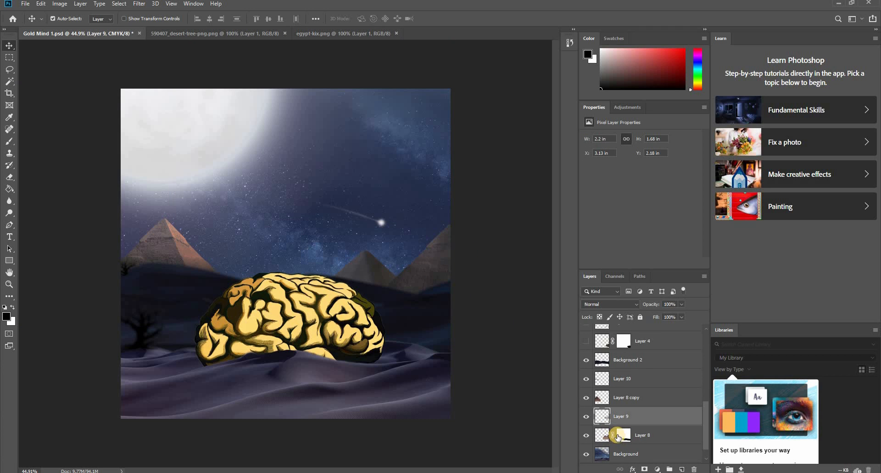
left_click(639, 433)
left_click(639, 417, "ctrl")
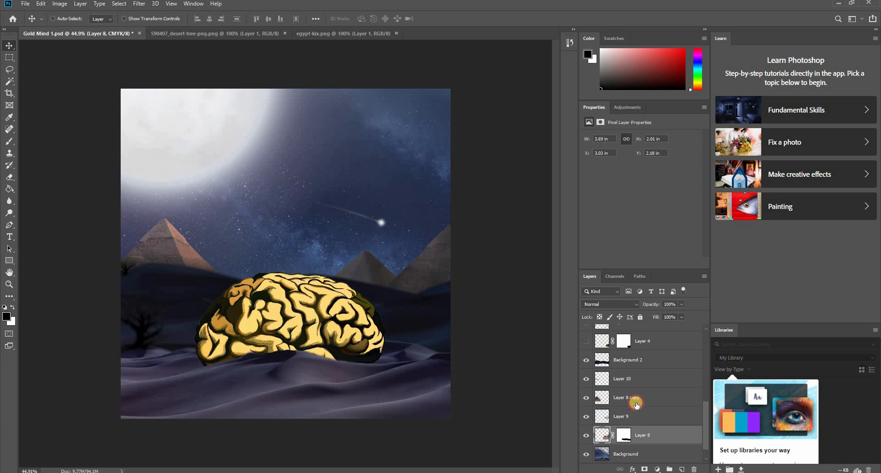
left_click(634, 379, "shift")
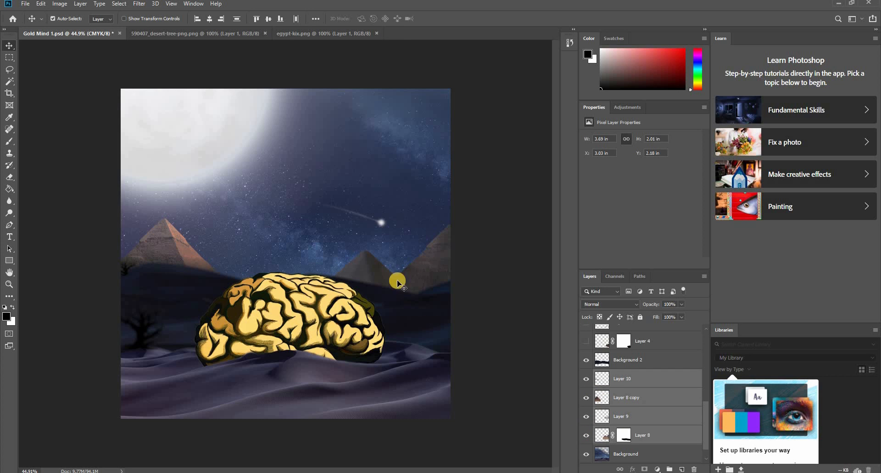
key("ctrl")
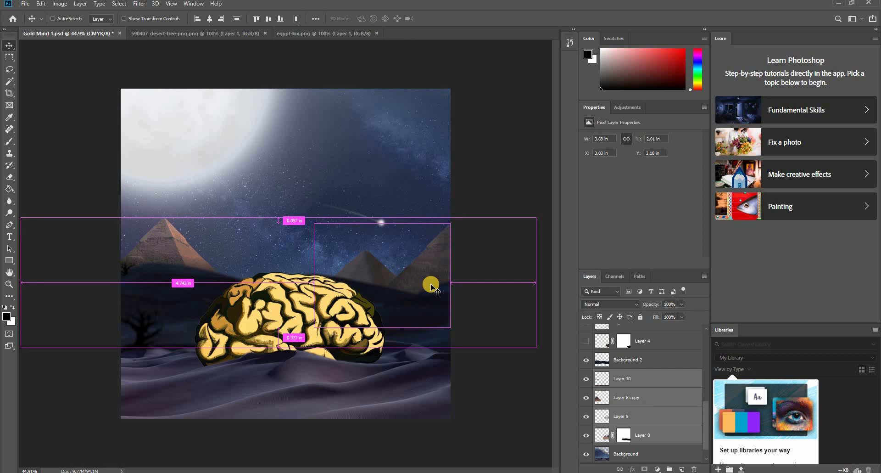
key("ctrl+e")
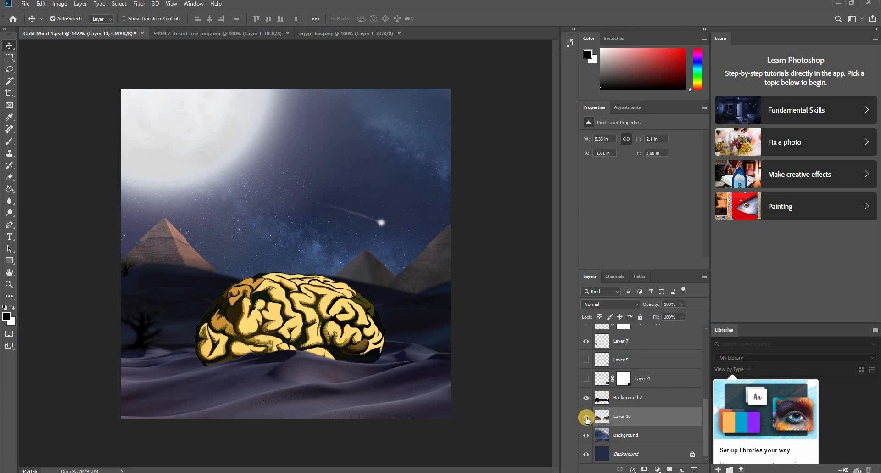
left_click(587, 417)
left_click(586, 418)
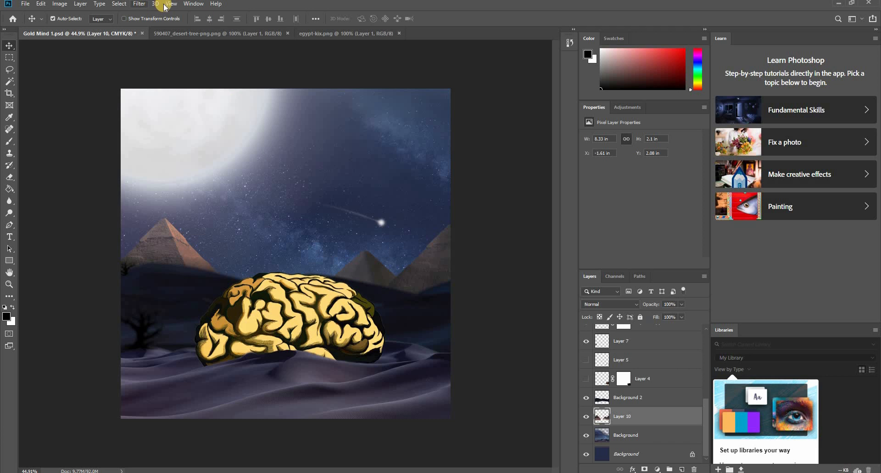
- Apply a slight Field Blur to the merged pyramids on Layer 10
left_click(139, 4)
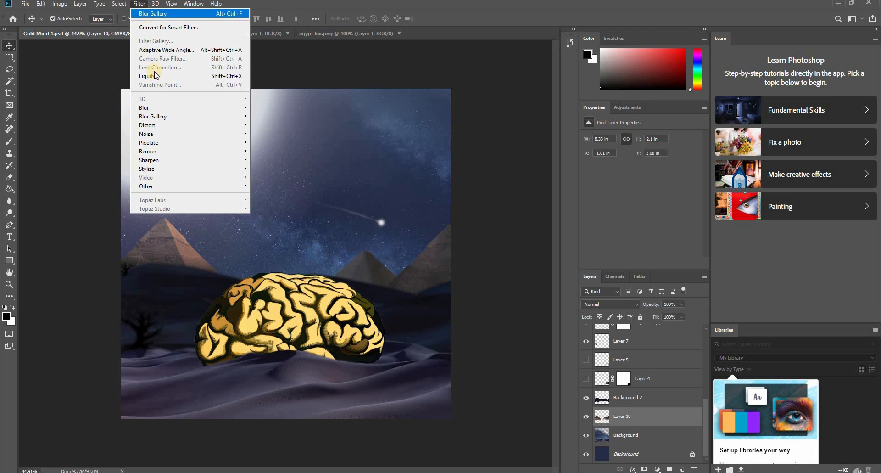
mouse_move(161, 116)
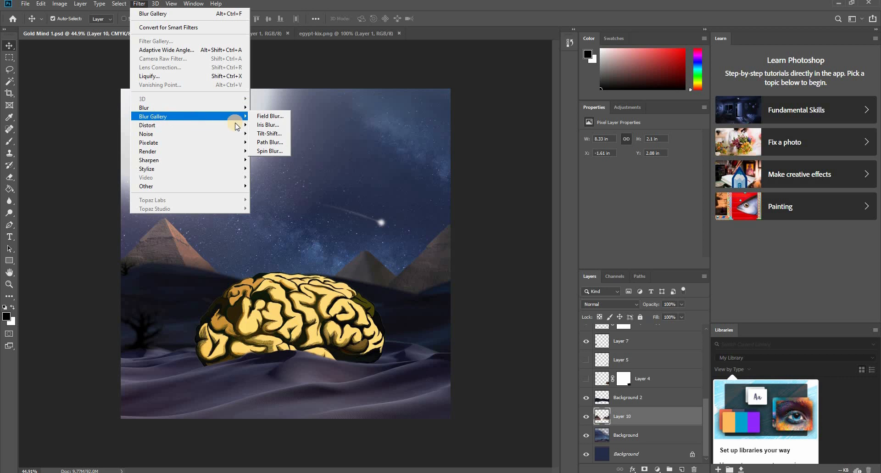
left_click(270, 116)
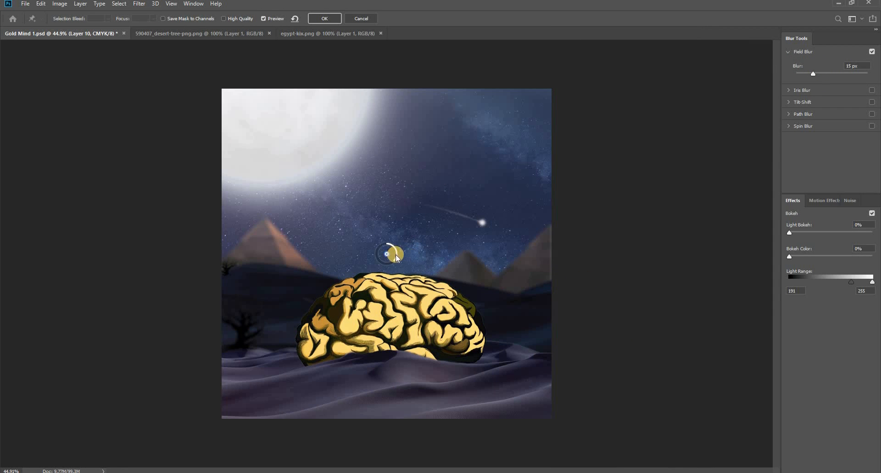
left_click_drag(396, 251, 395, 250)
left_click(325, 19)
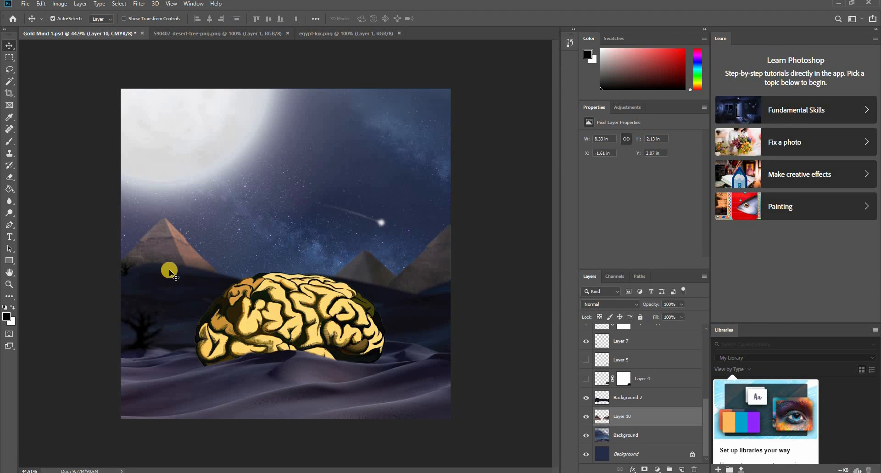
- Show the glowing brain on Layer 1 and hide the gold brain on Layer 2
left_click(170, 243)
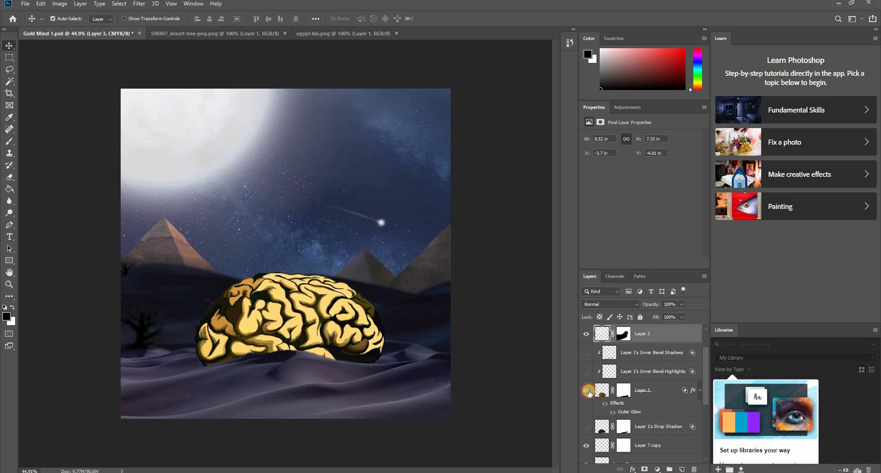
left_click(587, 391)
left_click(303, 318)
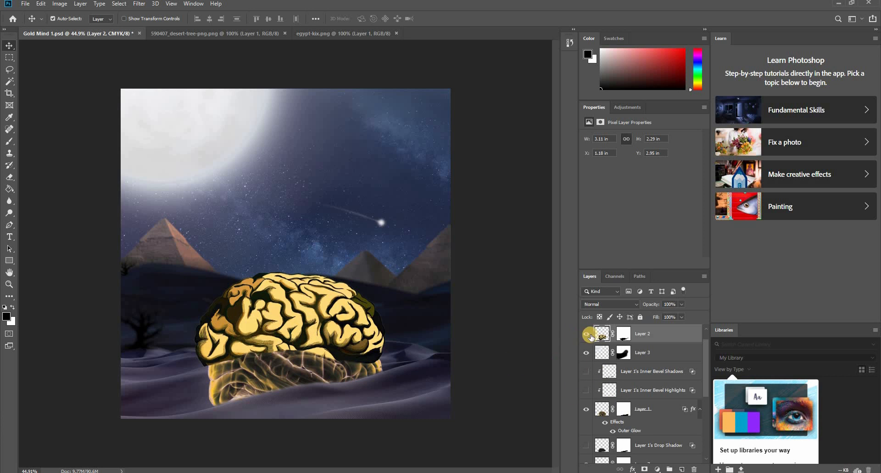
left_click(586, 334)
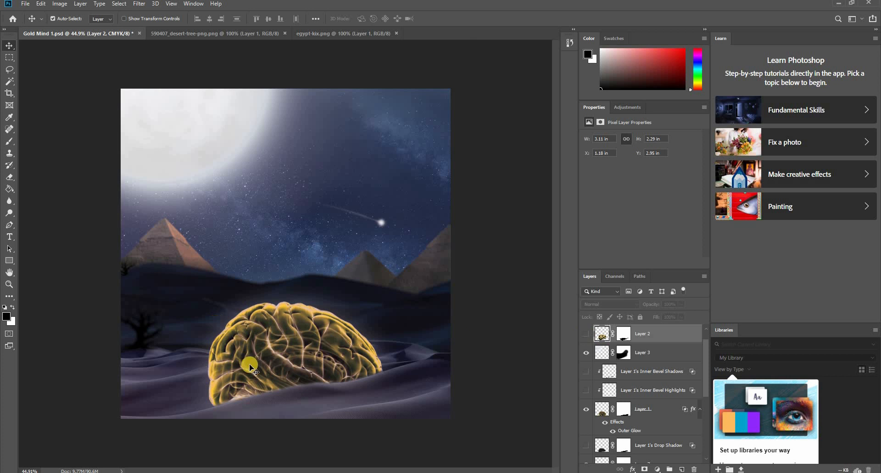
- Try moving the Layer 1 brain higher on the dunes, undo the move, and reselect the brain
left_click(289, 366)
mouse_move(305, 338)
left_mouse_down()
mouse_move(324, 321)
mouse_move(305, 299)
mouse_move(306, 344)
mouse_move(310, 302)
mouse_move(311, 332)
left_mouse_up()
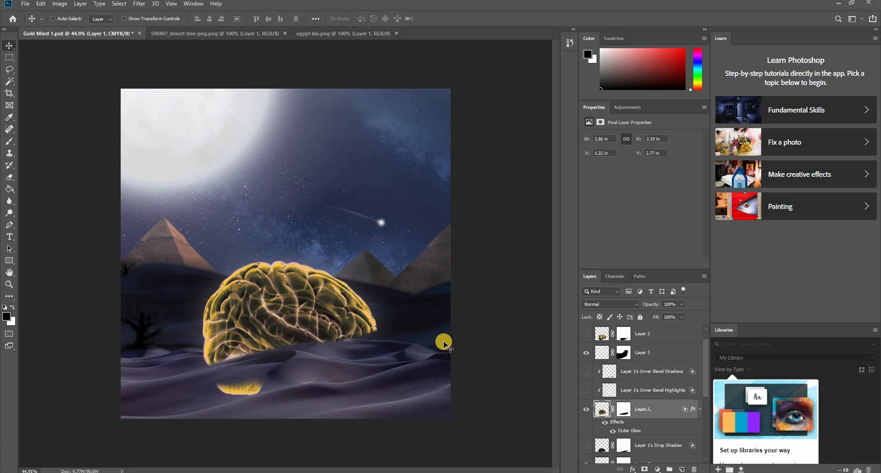
key("ctrl+z")
left_click(476, 351)
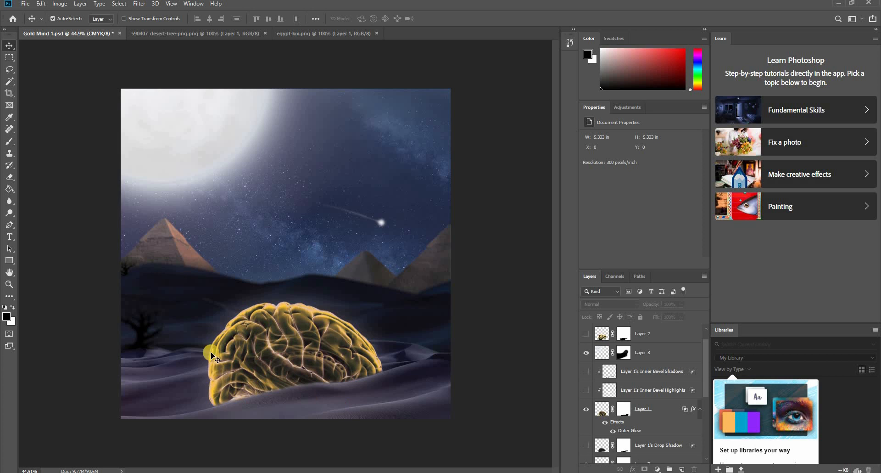
left_click(267, 340)
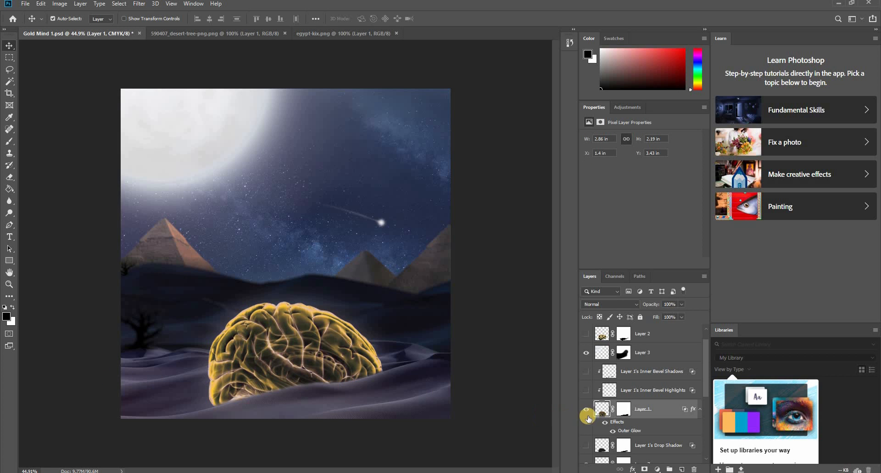
- Toggle the Layer 1 brain's effects off and on, and delete Layer 1
left_click(607, 430)
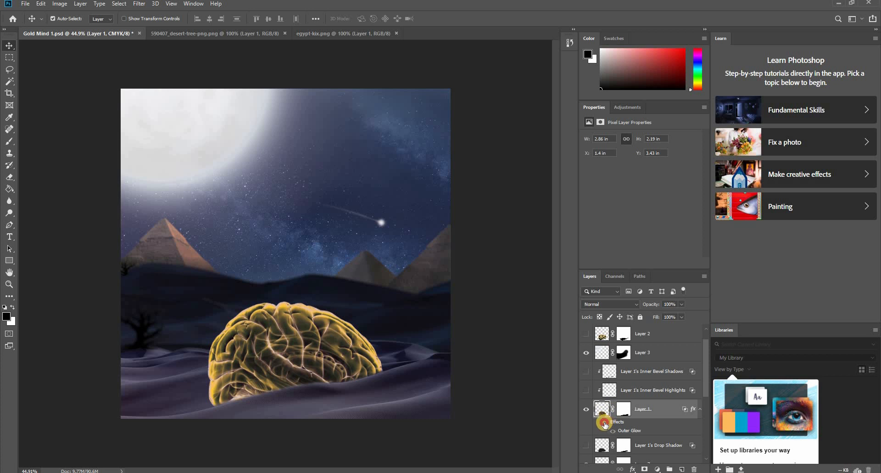
left_click(603, 420)
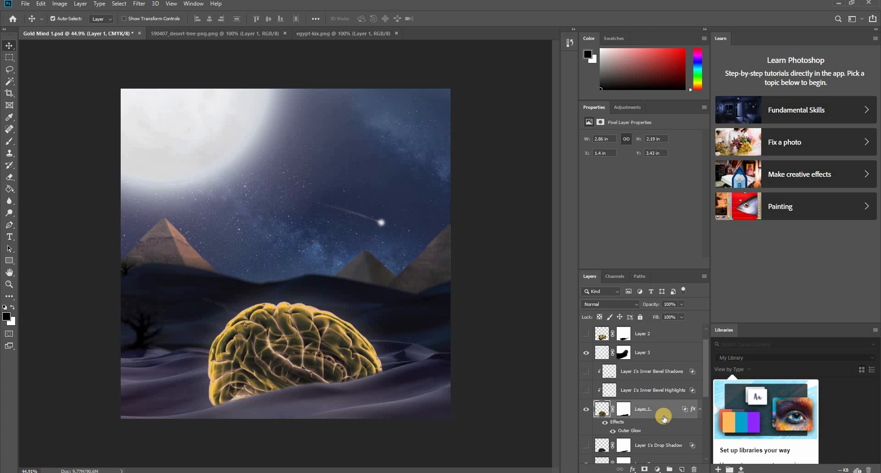
key("Delete")
- Open the blue brain image human_brain_png_687336 from the Blakelon Gold MIND folder
left_click(344, 34)
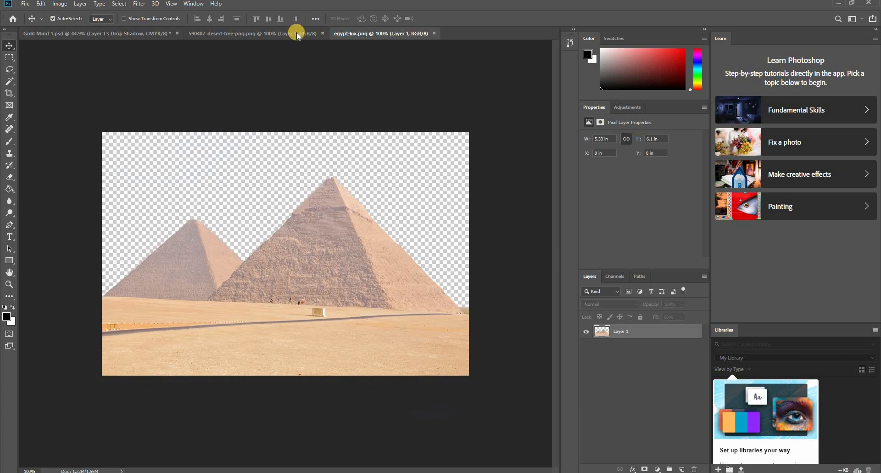
left_click(297, 35)
left_click(25, 4)
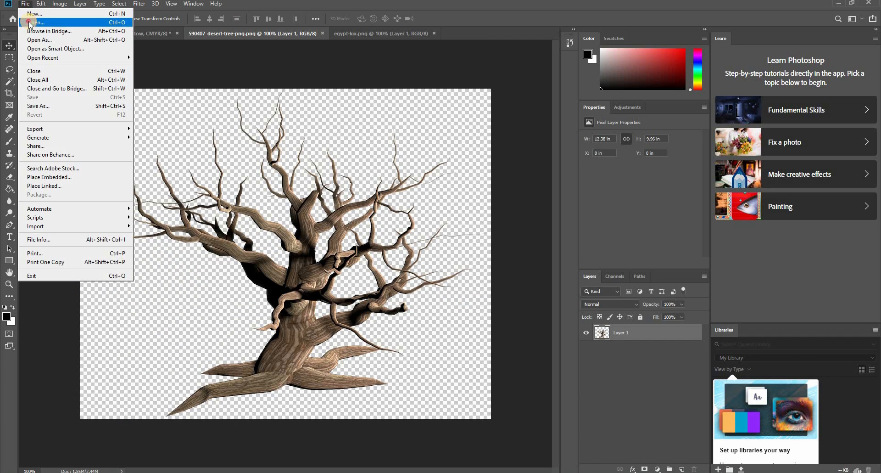
left_click(30, 22)
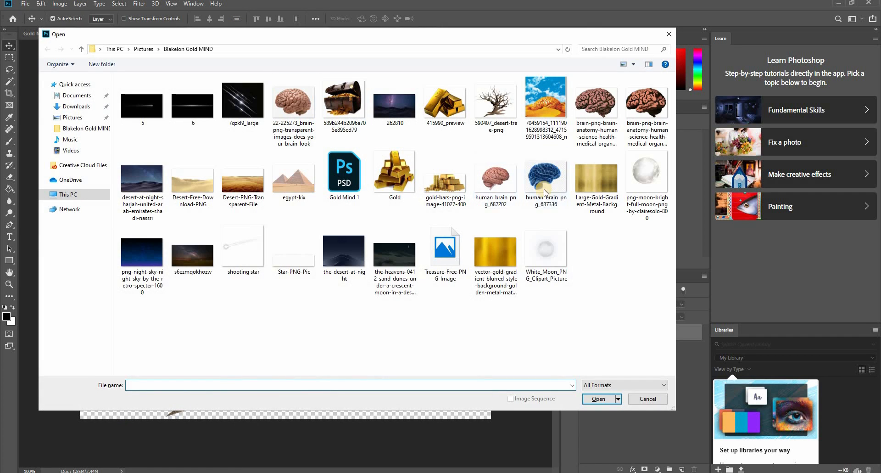
double_click(545, 193)
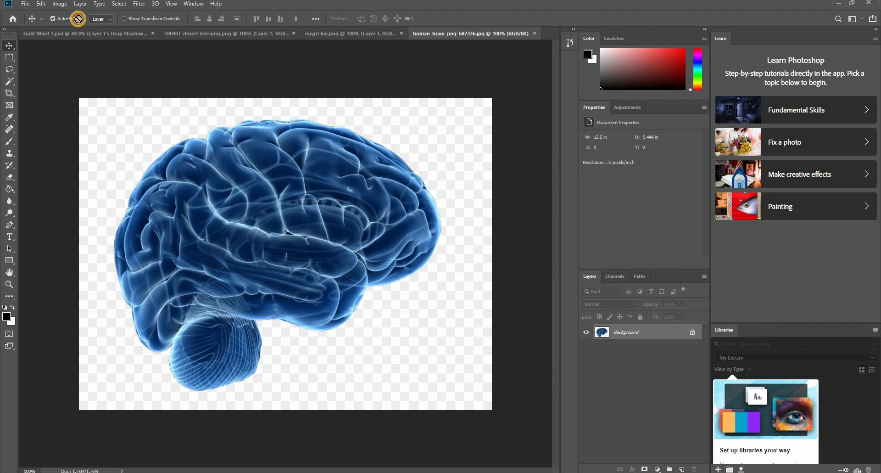
left_click_drag(83, 35, 294, 333)
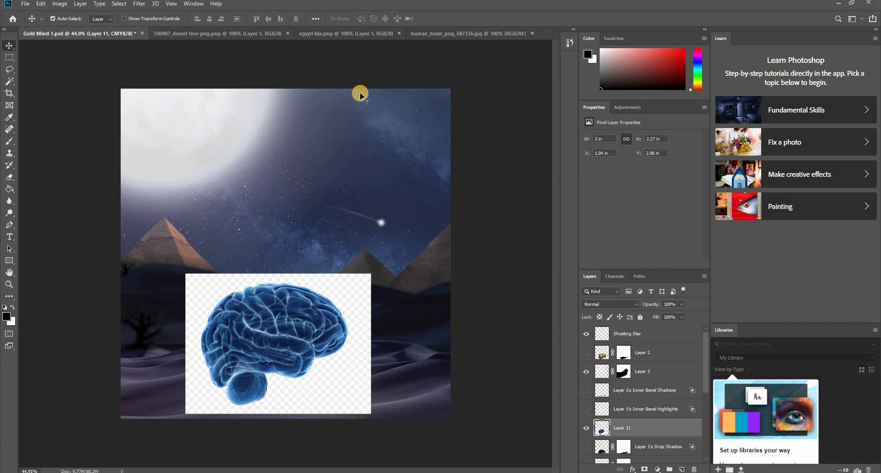
key("Delete")
left_click(445, 33)
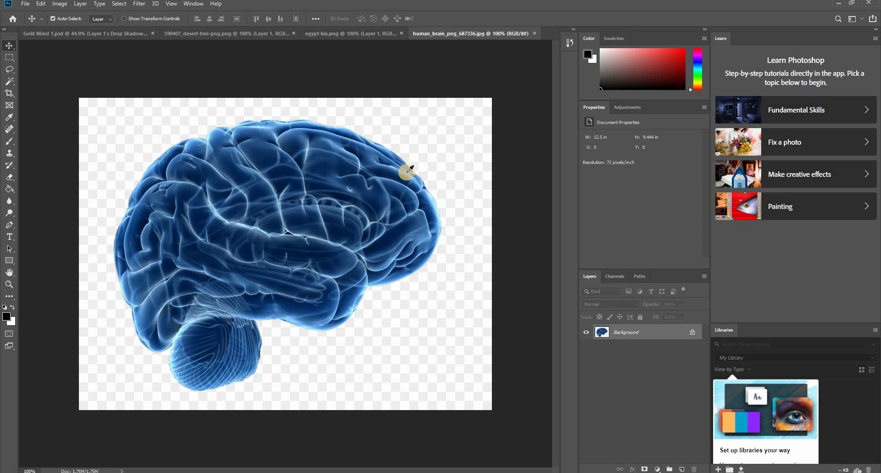
- Select the blue brain without its checkered backdrop using the Magic Wand, copy it to a new layer and hide the Background
key("i")
key("w")
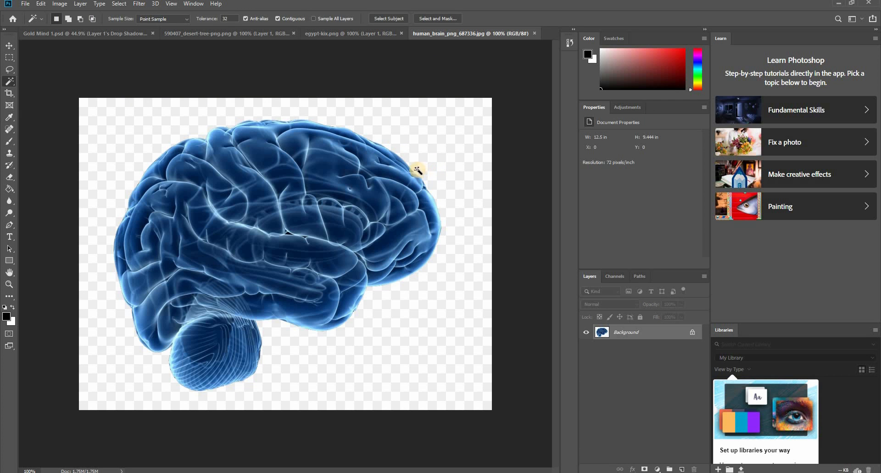
left_click(418, 174)
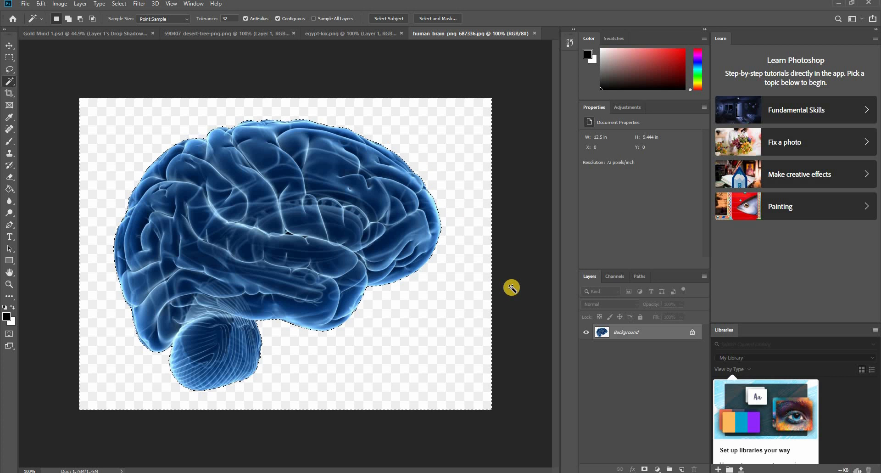
key("ctrl+shift+i")
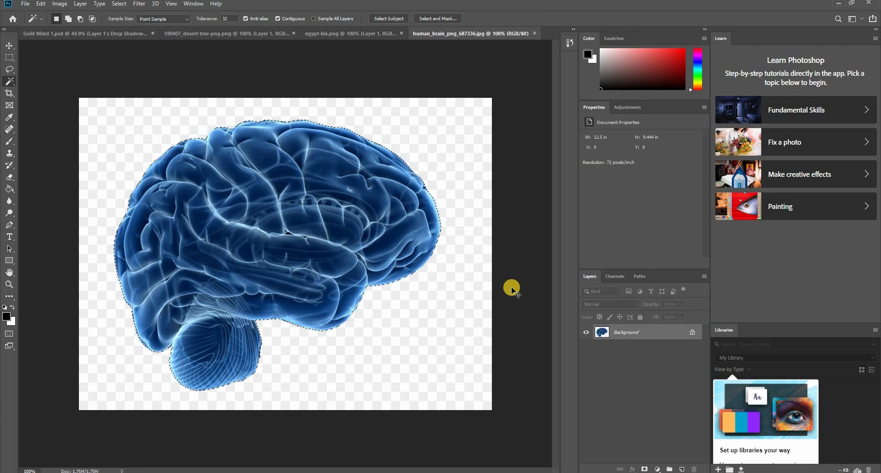
key("ctrl+j")
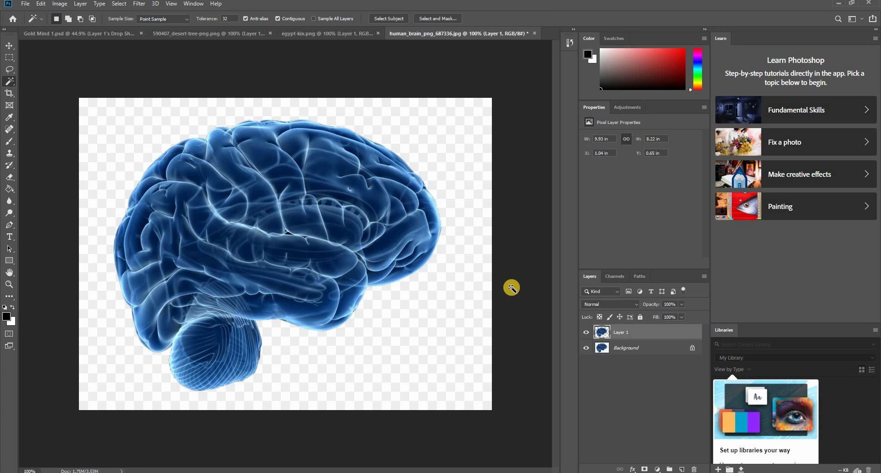
left_click(587, 348)
- Bring the cut-out brain into Gold Mind 1, scale it to about 126% and tilt it about 6.76° over the dunes
key("v")
left_click_drag(356, 181, 270, 331)
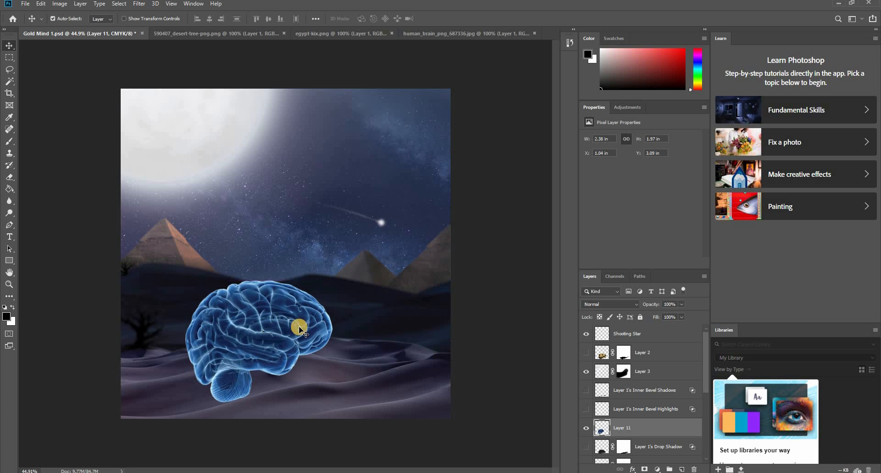
key("ctrl+t")
left_click_drag(354, 269, 364, 285)
left_click_drag(281, 314, 321, 303)
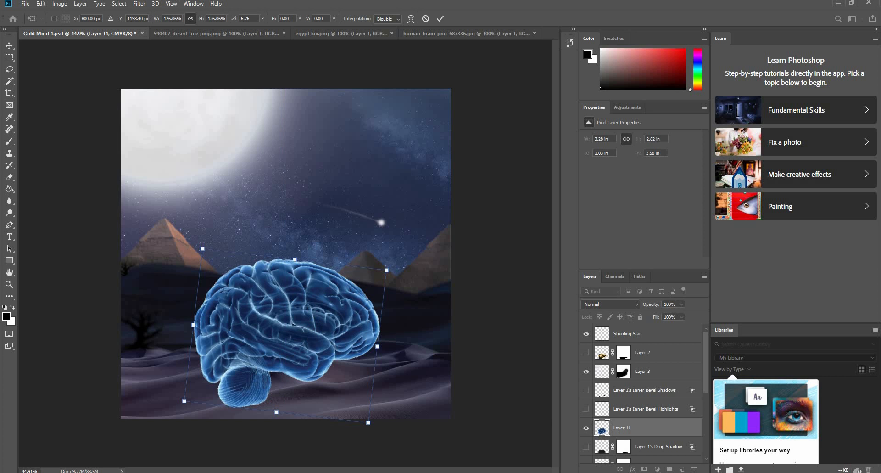
- Check the reference image in the Blakelon Gold MIND folder, and flip the brain horizontally with a tilt of about -16.84°
key("alt+Tab")
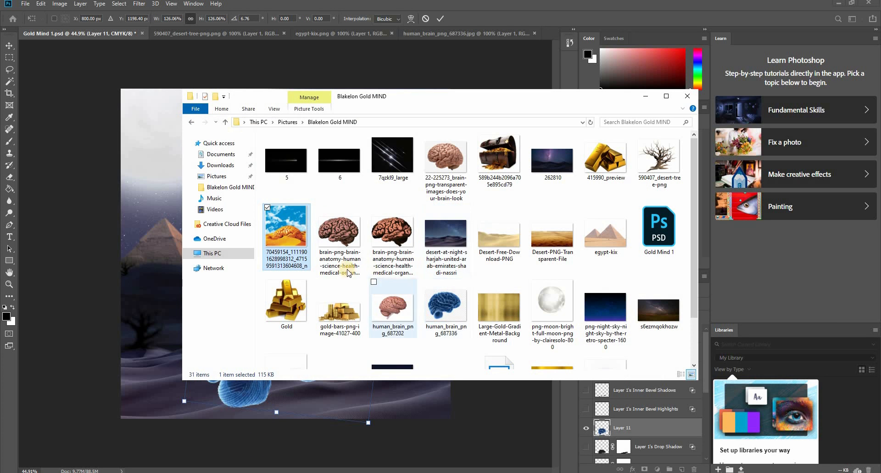
left_click_drag(405, 100, 640, 84)
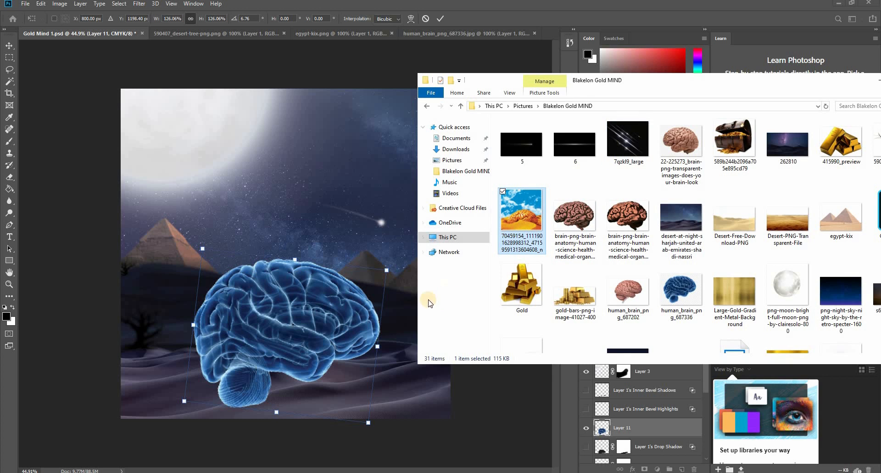
left_click(512, 6)
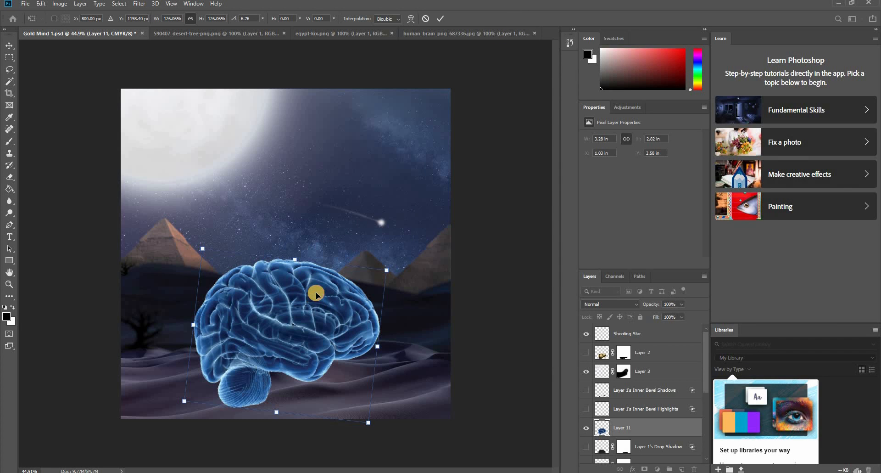
right_click(316, 294)
left_click(340, 408)
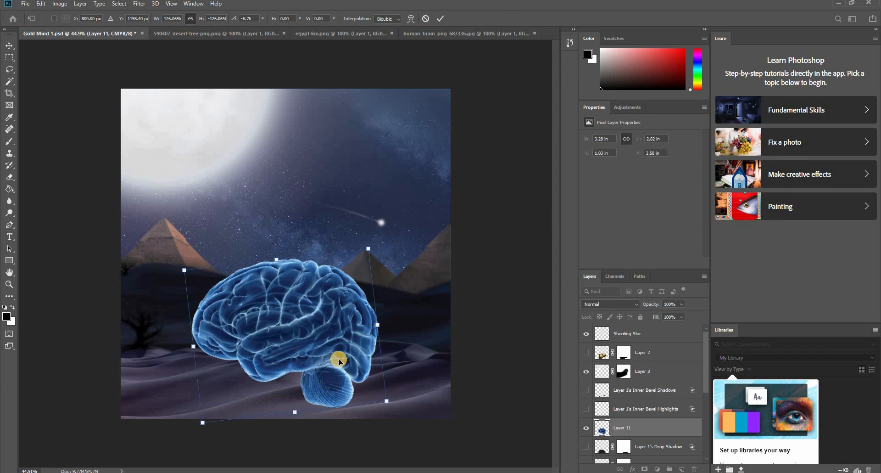
left_click_drag(369, 228, 356, 227)
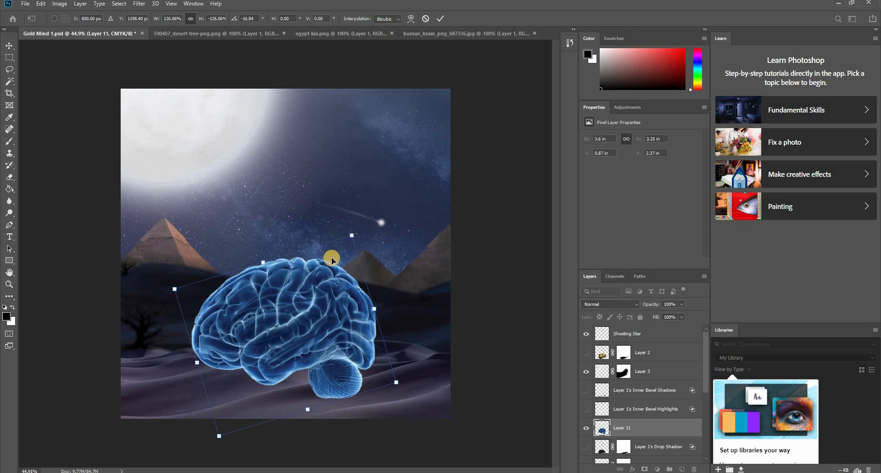
key("Return")
left_click_drag(305, 338, 330, 334)
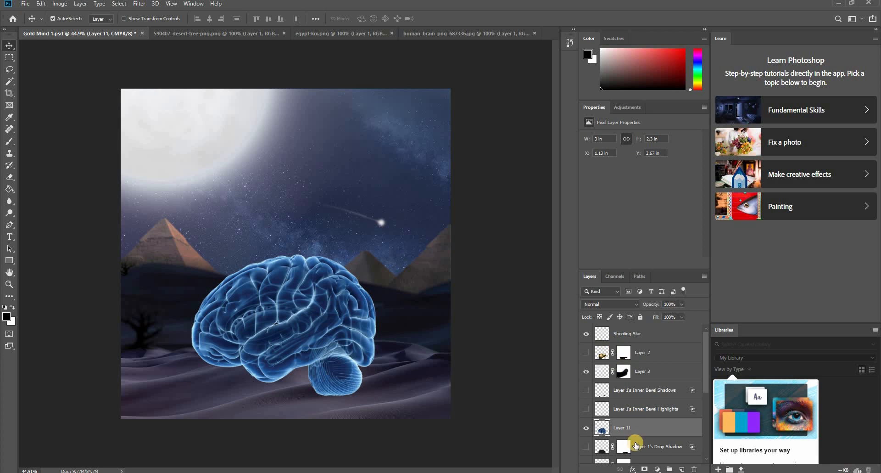
- Add a layer mask to Layer 11 and paint away the brain's underside with a black brush at 74% opacity
left_click(644, 469)
key("b")
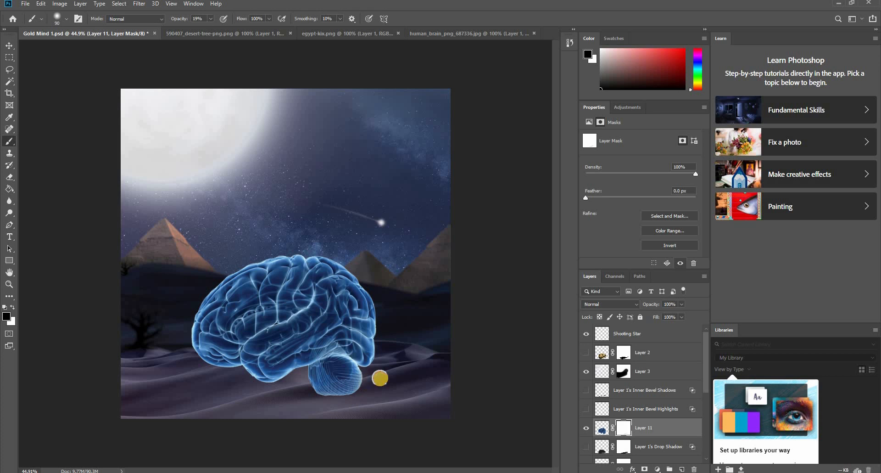
right_click(371, 379)
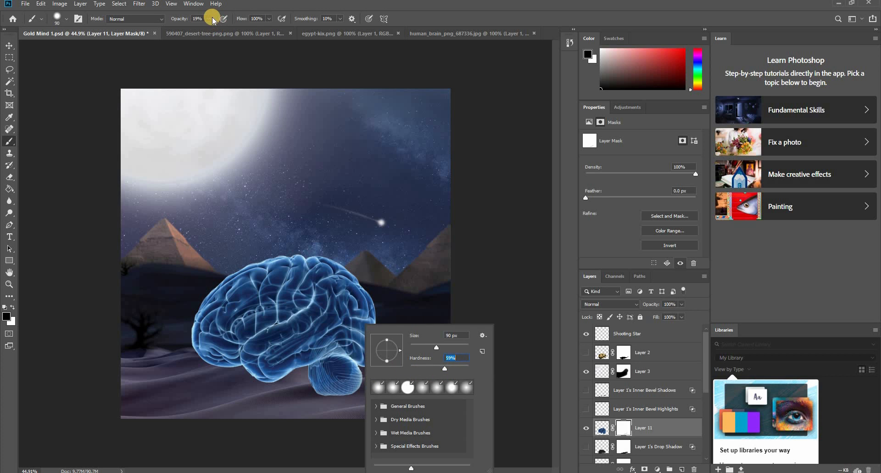
mouse_move(211, 18)
left_mouse_down()
mouse_move(246, 29)
mouse_move(233, 31)
left_mouse_up()
mouse_move(364, 365)
left_mouse_down()
mouse_move(327, 401)
mouse_move(341, 379)
mouse_move(374, 381)
mouse_move(279, 398)
mouse_move(308, 393)
mouse_move(299, 377)
mouse_move(324, 373)
mouse_move(329, 388)
mouse_move(371, 386)
mouse_move(339, 378)
mouse_move(365, 371)
mouse_move(332, 368)
mouse_move(355, 372)
mouse_move(261, 382)
mouse_move(311, 366)
mouse_move(255, 364)
left_mouse_up()
- Lower Layer 11's opacity to 54% and mask the brain's lower edge along the front dune crest
scroll(240, 388, "up", 5)
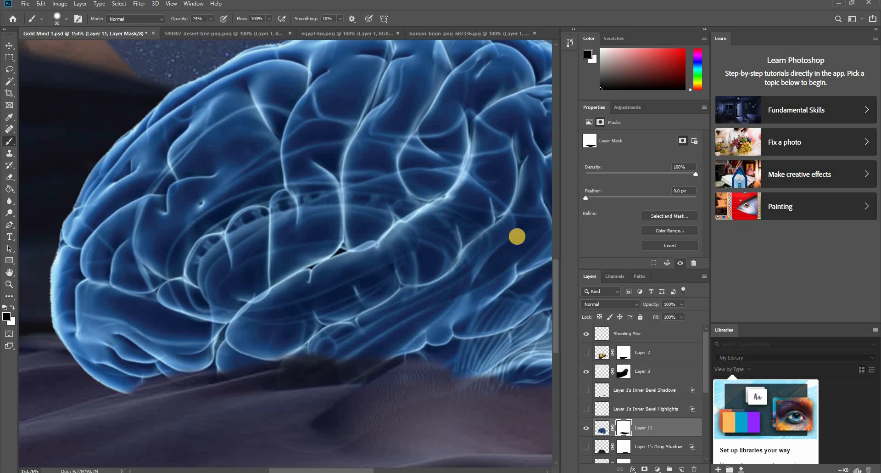
left_click(681, 305)
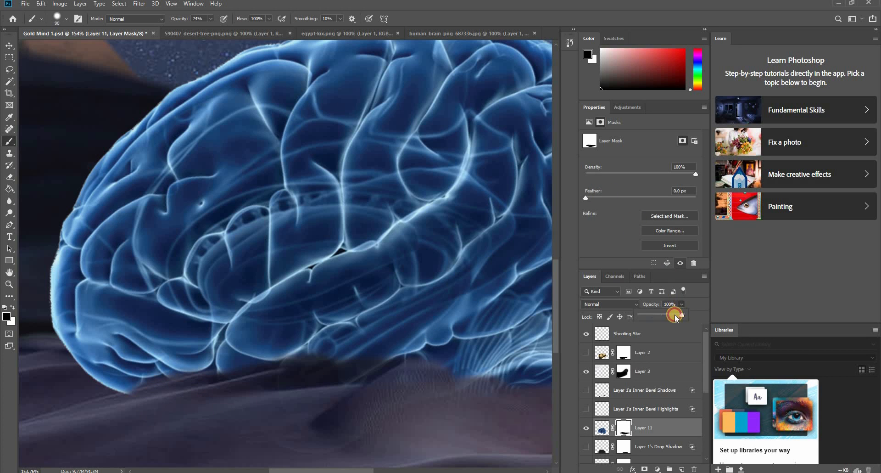
left_click(240, 418)
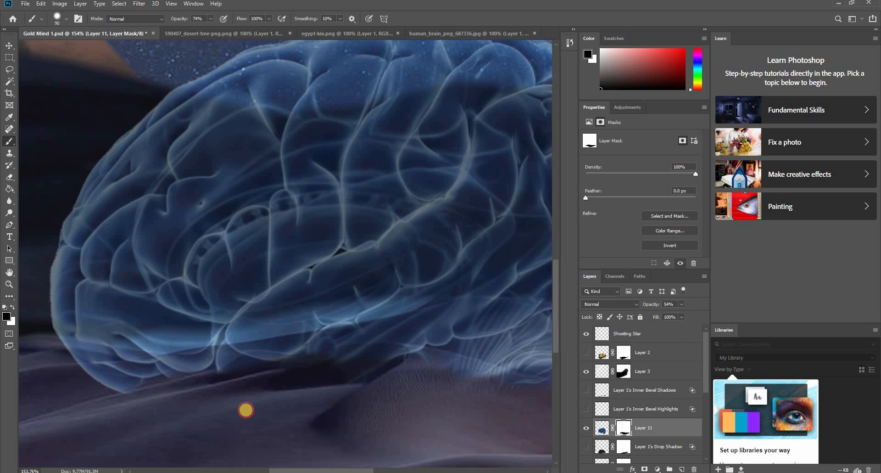
mouse_move(308, 391)
left_mouse_down()
mouse_move(291, 395)
mouse_move(382, 374)
left_mouse_up()
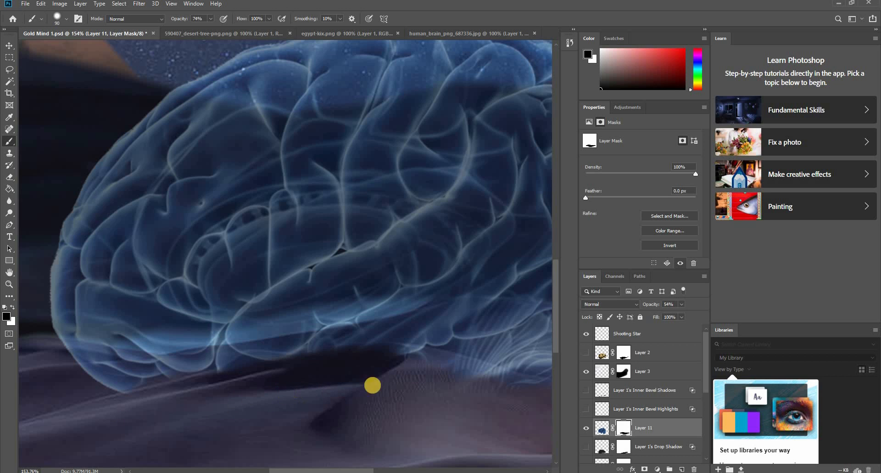
left_click(310, 389)
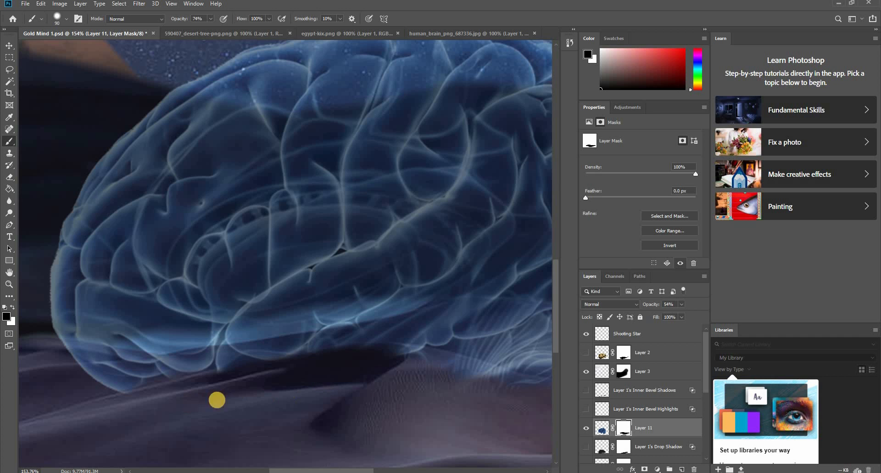
mouse_move(309, 386)
left_mouse_down()
mouse_move(222, 396)
mouse_move(274, 395)
left_mouse_up()
- Mask the remaining brain edge along the dune crest beneath the rear of the brain
left_click_drag(413, 370, 243, 342)
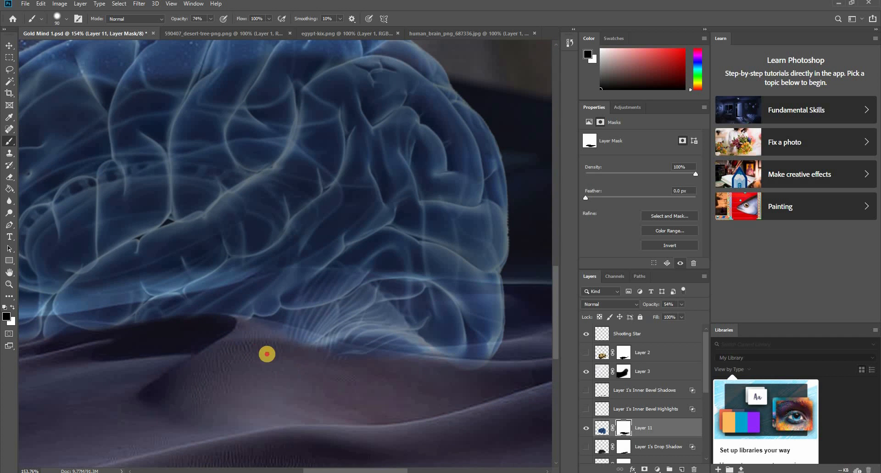
left_click(325, 381)
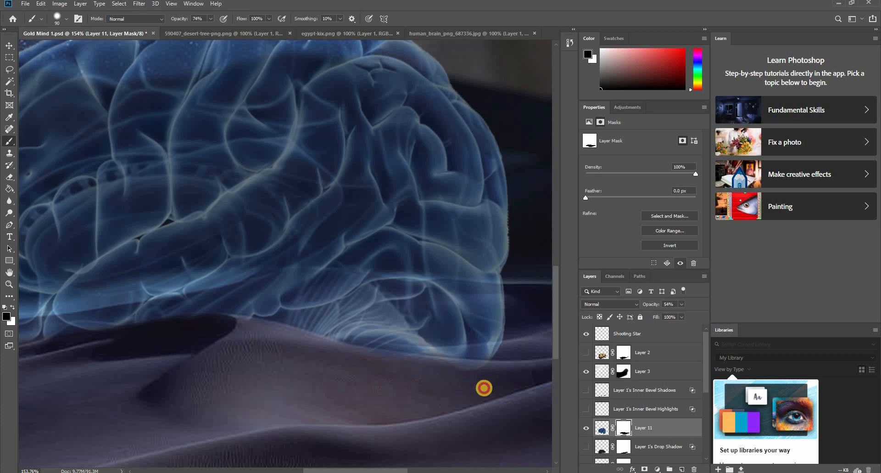
left_click_drag(484, 387, 454, 395)
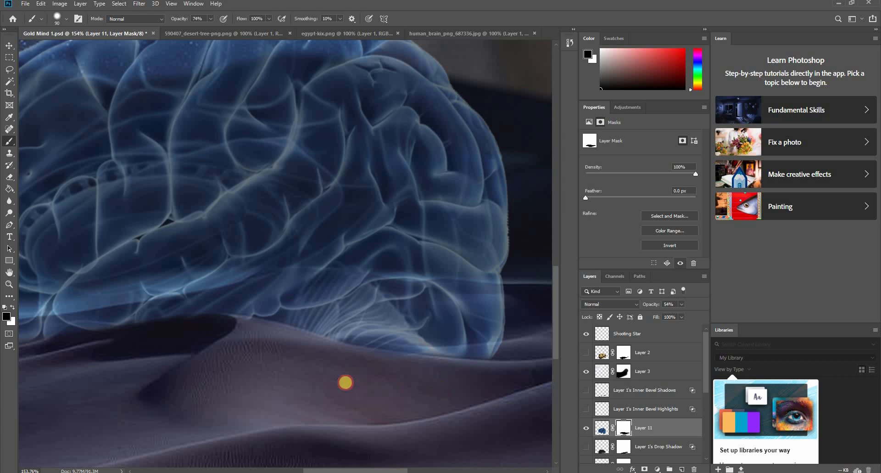
left_click(399, 387)
mouse_move(420, 382)
left_mouse_down()
mouse_move(463, 390)
mouse_move(352, 379)
mouse_move(280, 354)
mouse_move(320, 367)
left_mouse_up()
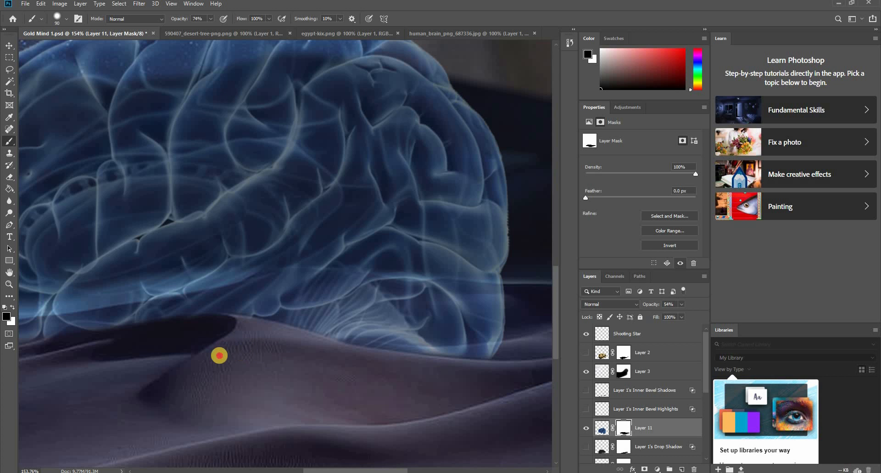
mouse_move(219, 356)
left_mouse_down()
mouse_move(378, 345)
mouse_move(438, 358)
mouse_move(342, 353)
mouse_move(357, 354)
mouse_move(214, 371)
mouse_move(202, 386)
mouse_move(181, 386)
left_mouse_up()
- Restore the brain's lower front folds on Layer 11's mask with white, and touch up the dune below with black
key("x")
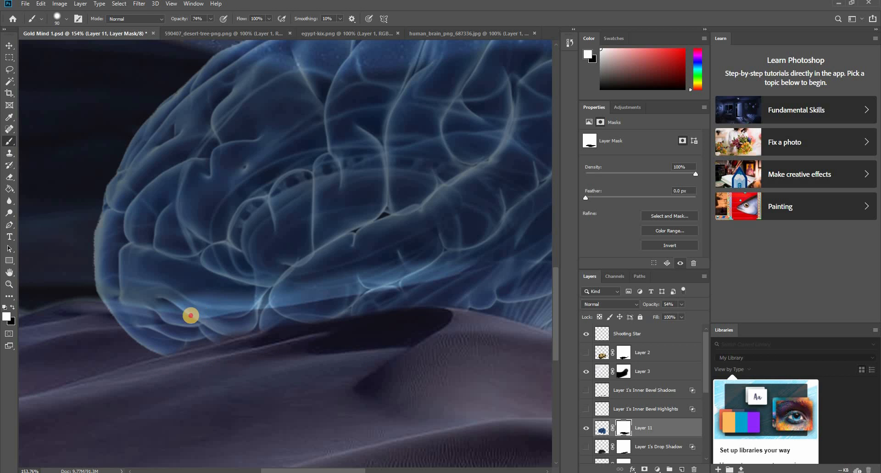
left_click_drag(184, 317, 266, 302)
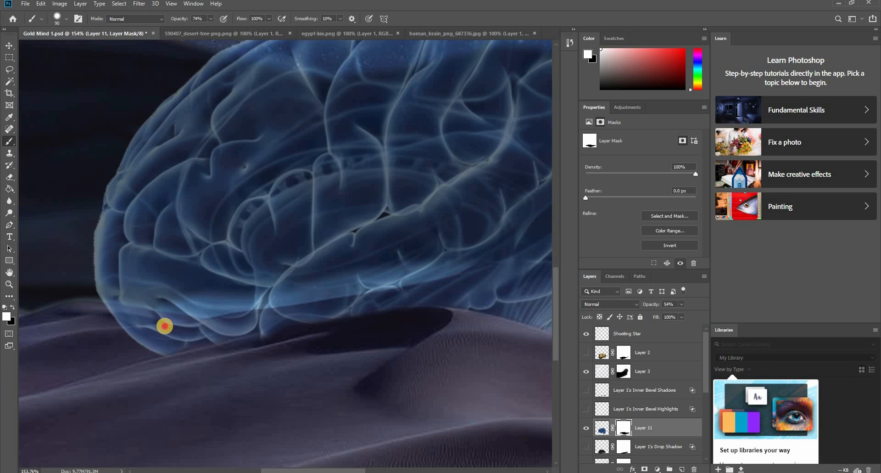
left_click_drag(164, 325, 183, 318)
key("x")
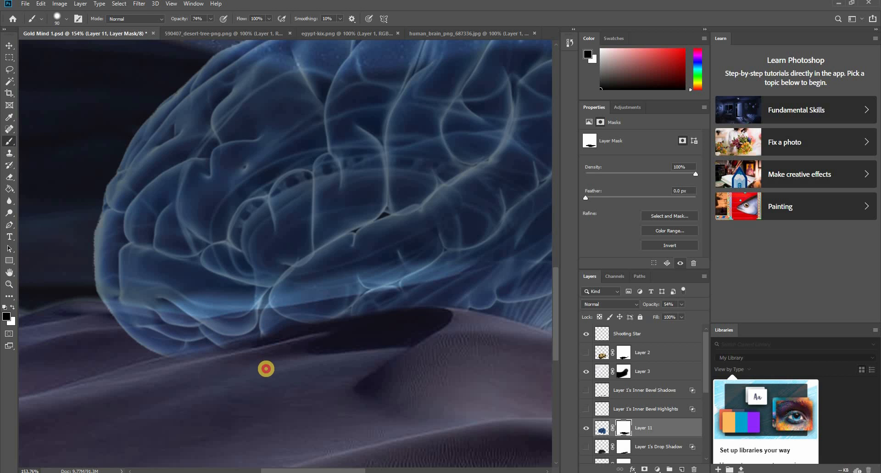
mouse_move(266, 368)
left_mouse_down()
mouse_move(184, 384)
mouse_move(191, 390)
mouse_move(194, 382)
mouse_move(282, 360)
mouse_move(257, 369)
mouse_move(366, 371)
mouse_move(465, 341)
mouse_move(431, 338)
mouse_move(452, 357)
mouse_move(440, 348)
mouse_move(359, 341)
mouse_move(311, 351)
mouse_move(369, 355)
mouse_move(320, 366)
left_mouse_up()
- Restore the brain's middle underside with white on Layer 11's mask, and clean up the front dune slope with black
left_click_drag(359, 288, 335, 286)
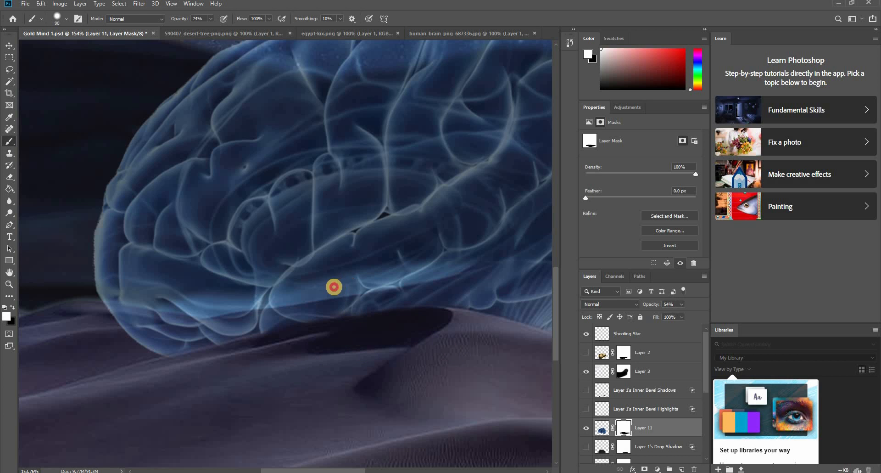
key("x")
left_click(367, 350)
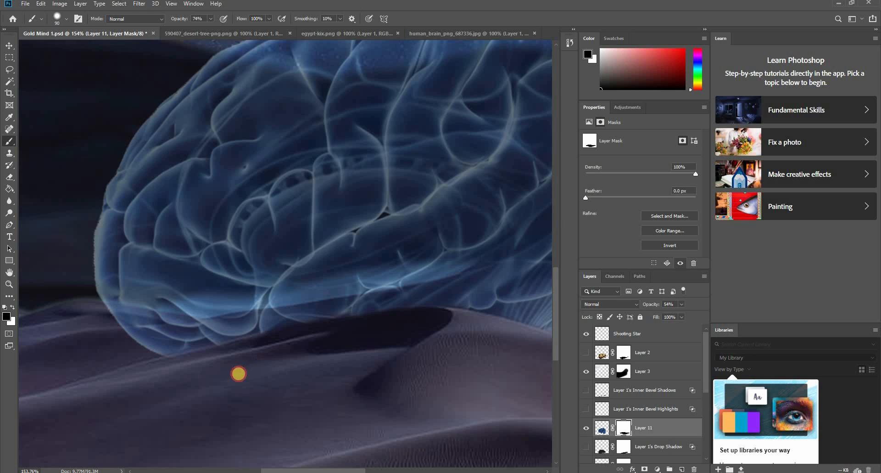
left_click_drag(221, 375, 203, 381)
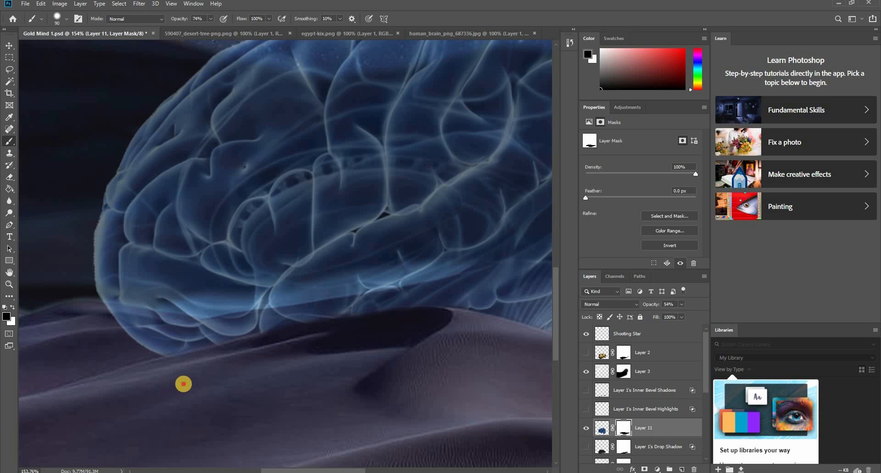
- Raise Layer 11's opacity to 100%, deselect it and save the document
scroll(362, 332, "down", 3)
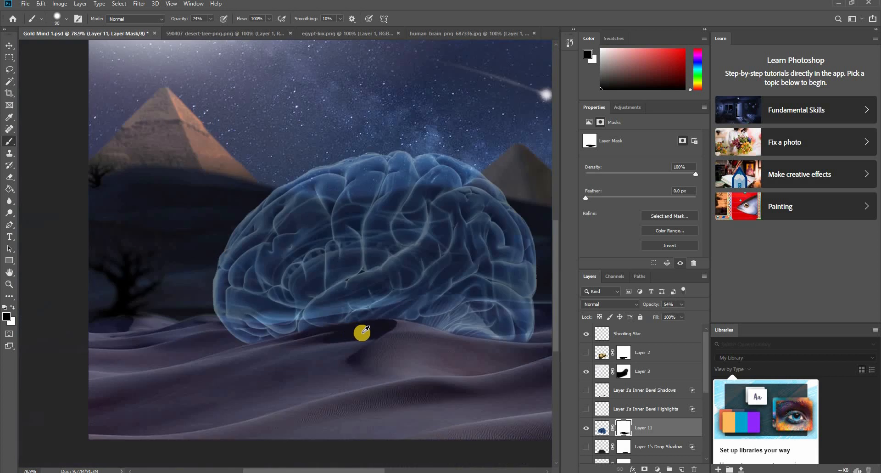
scroll(413, 335, "down", 3)
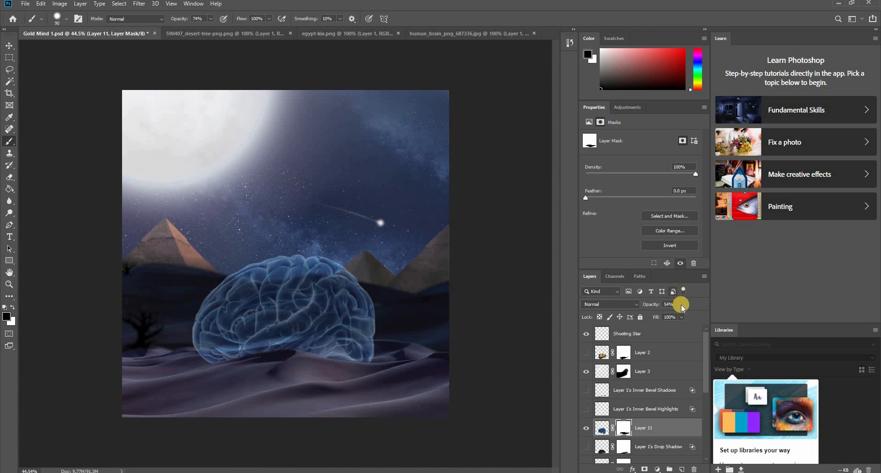
left_click(681, 304)
left_click_drag(713, 313, 711, 314)
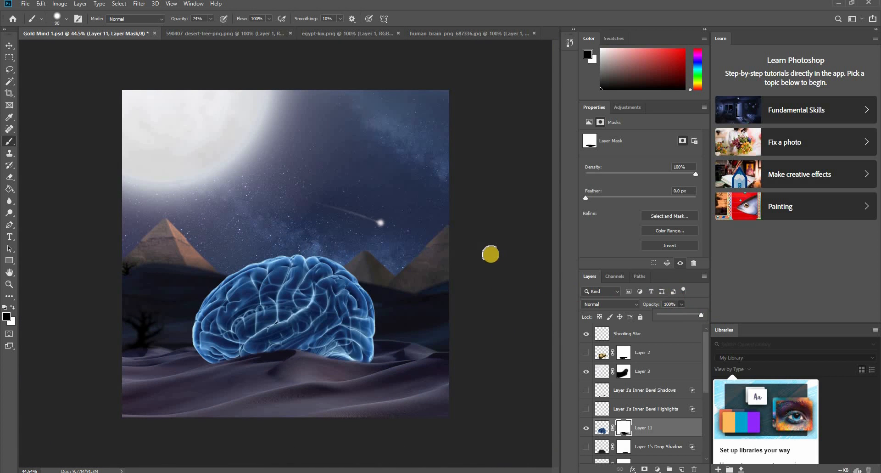
key("v")
left_click(472, 330)
key("ctrl+s")
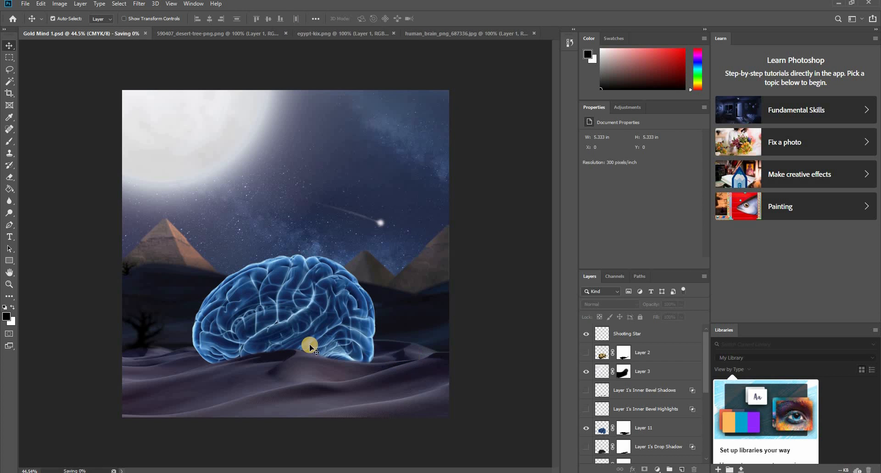
- Duplicate the dead tree on Layer 7 and place the copy at the canvas's right edge
scroll(213, 341, "down", 4)
scroll(197, 331, "up", 4)
scroll(196, 329, "up", 1)
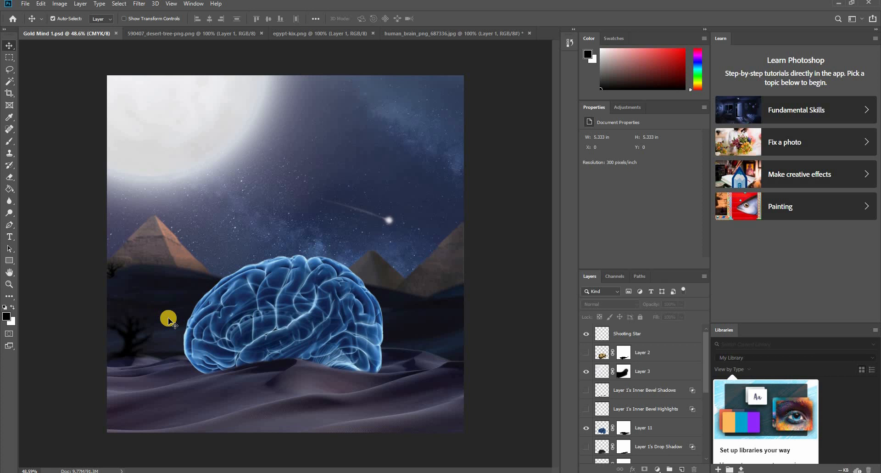
left_click(134, 339)
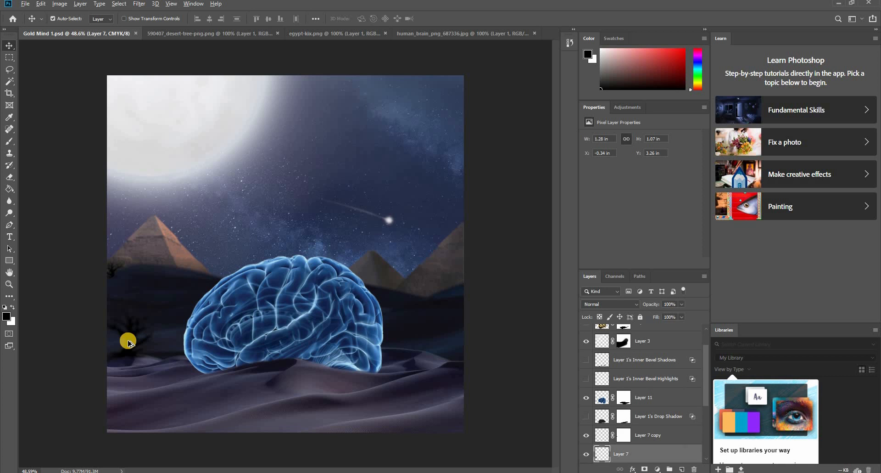
left_click_drag(128, 342, 489, 325)
left_click(489, 325)
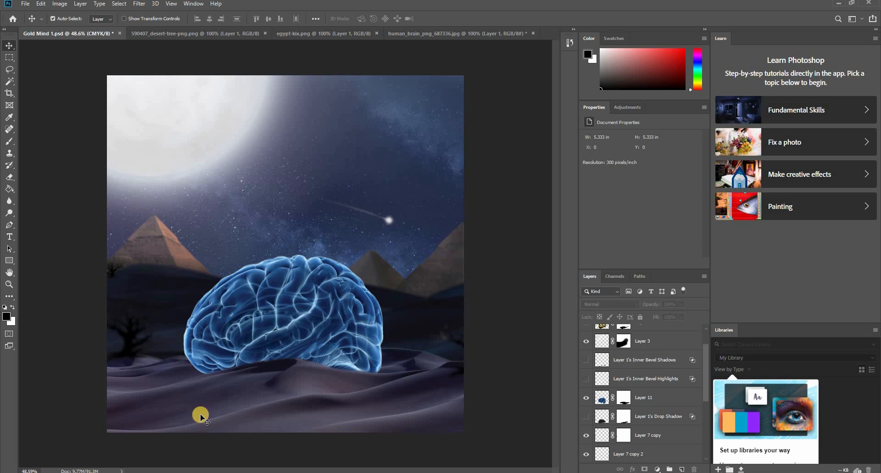
- Scale the tree copy at the canvas's right edge to about 178% and raise it to about Y 2.67 in
left_click(460, 342)
key("ctrl+t")
left_click_drag(430, 307, 394, 280)
left_click_drag(429, 343, 438, 306)
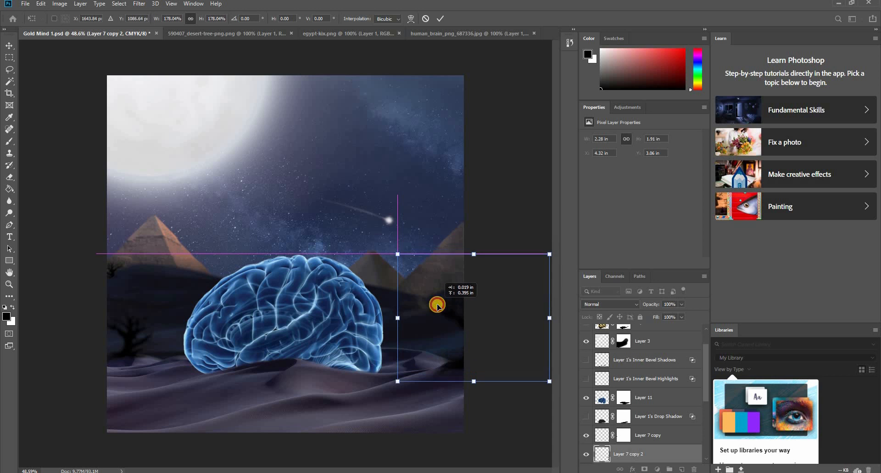
key("Return")
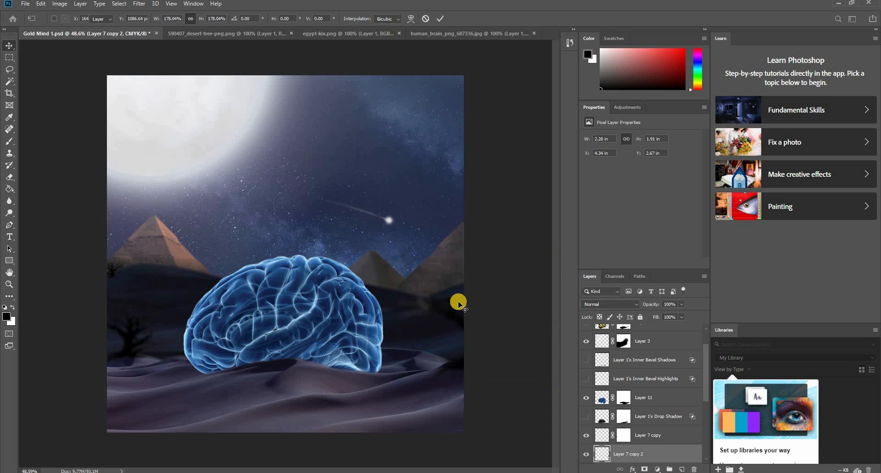
left_click(460, 377)
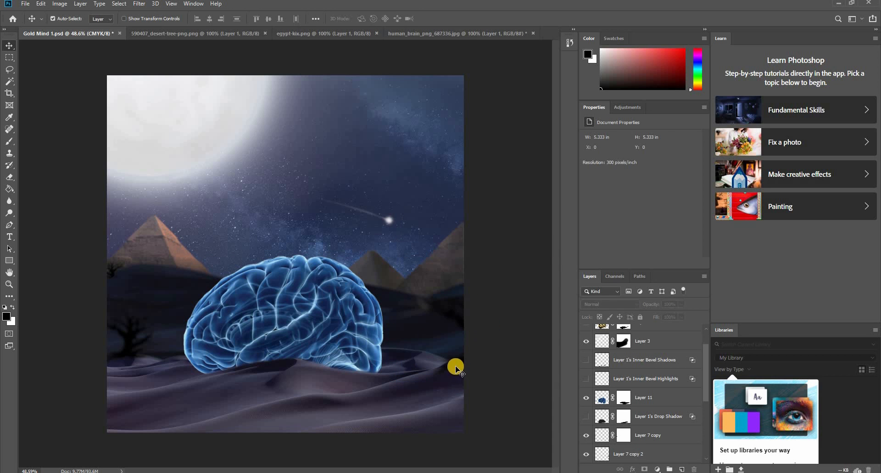
- Move the enlarged tree copy behind the rear of the brain, at about X 2.67 in, Y 2.18 in, and save the document
left_click_drag(454, 368, 495, 381)
left_click(384, 404)
scroll(452, 342, "down", 3)
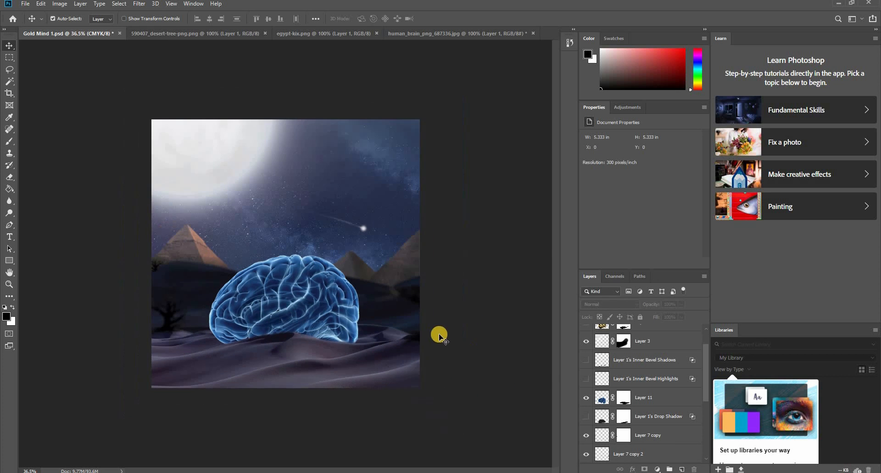
scroll(437, 326, "up", 1)
left_click_drag(422, 300, 378, 279)
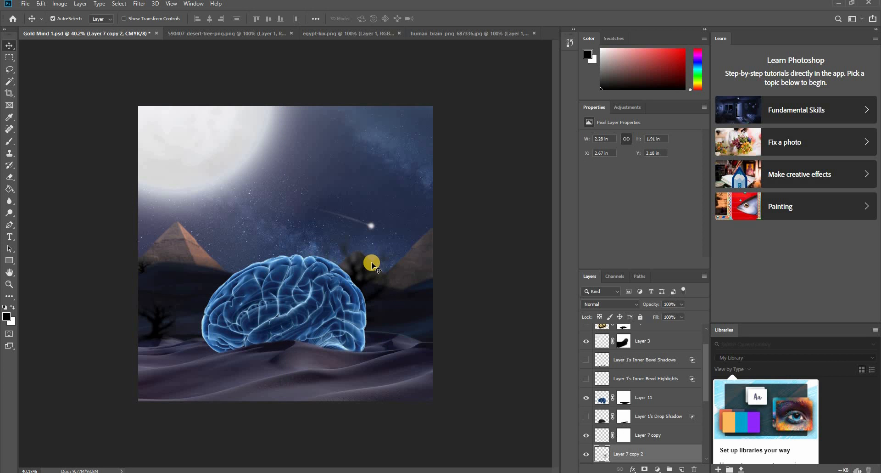
left_click(318, 383)
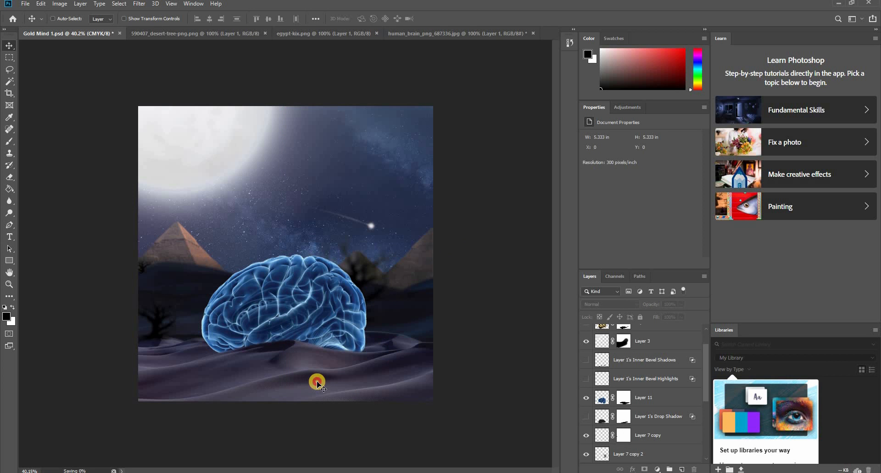
left_click(317, 384)
- Apply Auto Tone to the brain on Layer 11
scroll(202, 330, "up", 2)
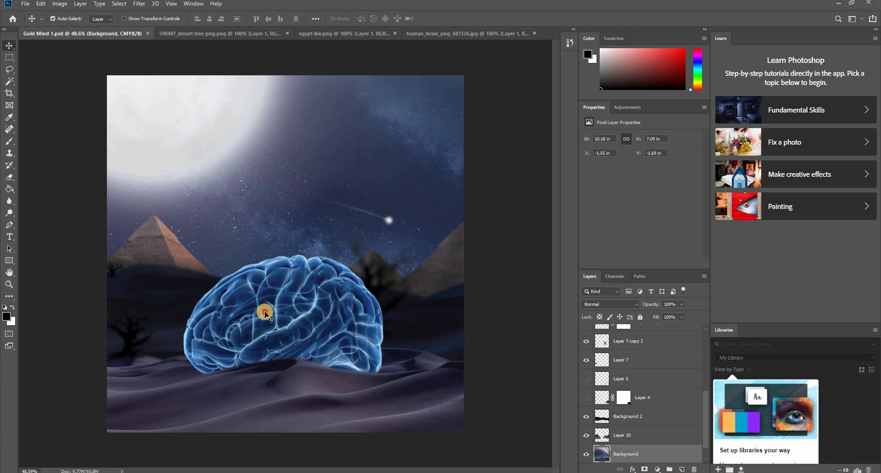
left_click(265, 314)
left_click(67, 5)
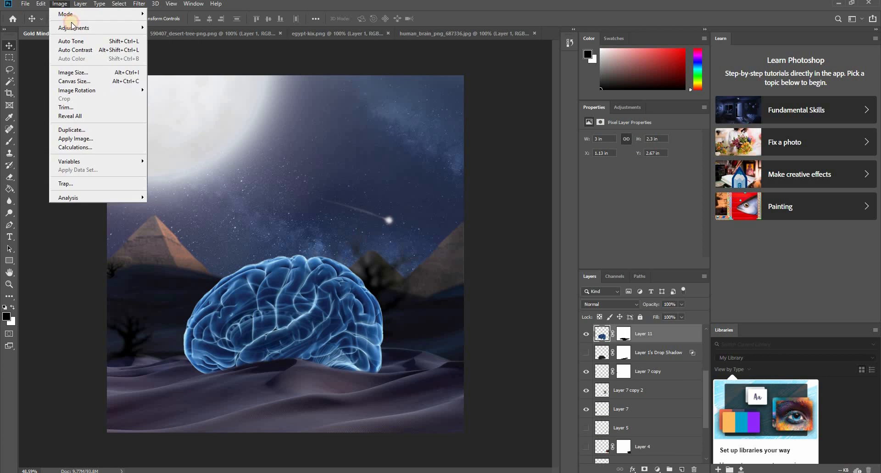
left_click(96, 42)
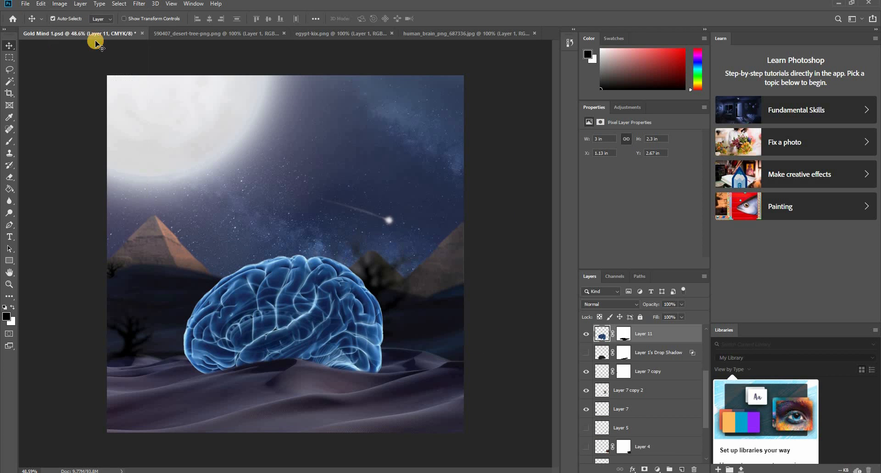
left_click(478, 316)
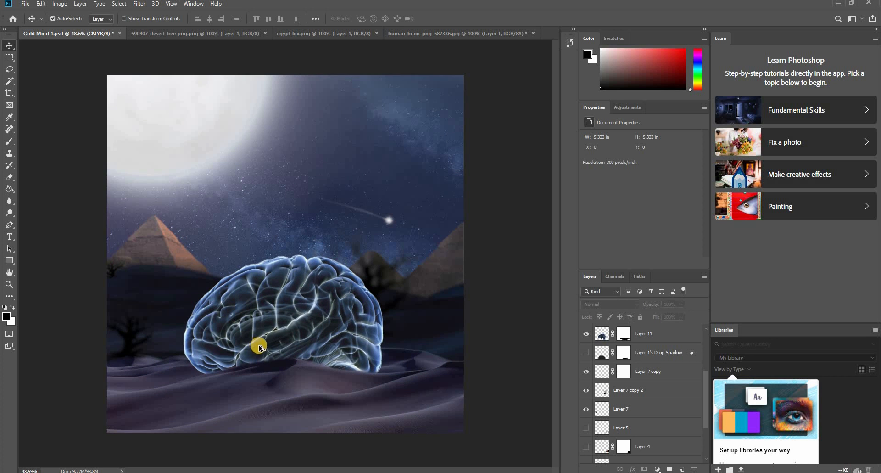
- Open Color Balance for the brain on Layer 11, try -87 for the midtones' yellow-blue level, and reset it to 0
scroll(256, 344, "up", 3)
left_click(322, 323)
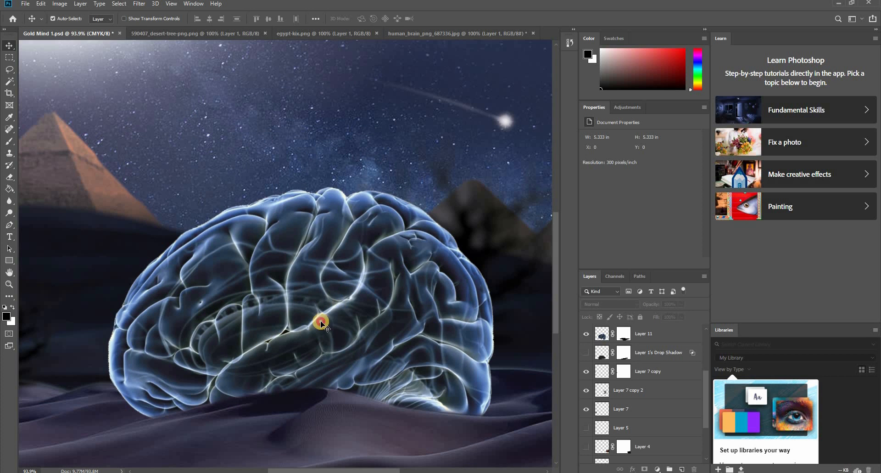
left_click(66, 6)
mouse_move(75, 27)
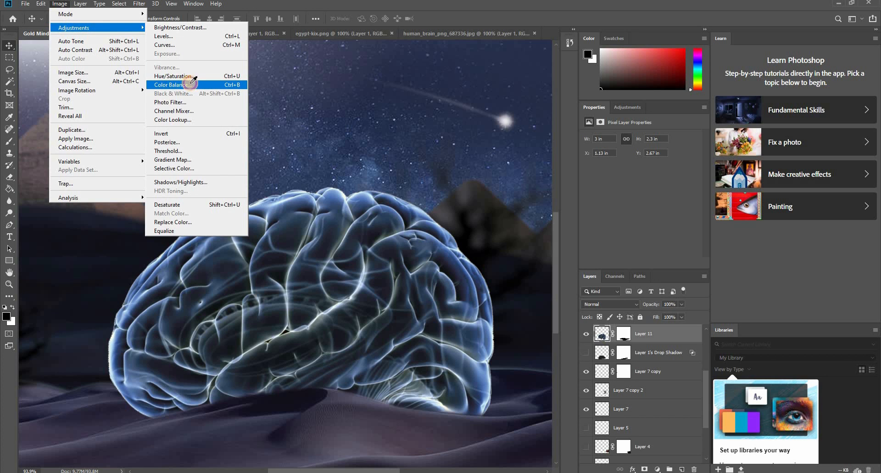
left_click(170, 85)
left_click_drag(419, 172, 379, 169)
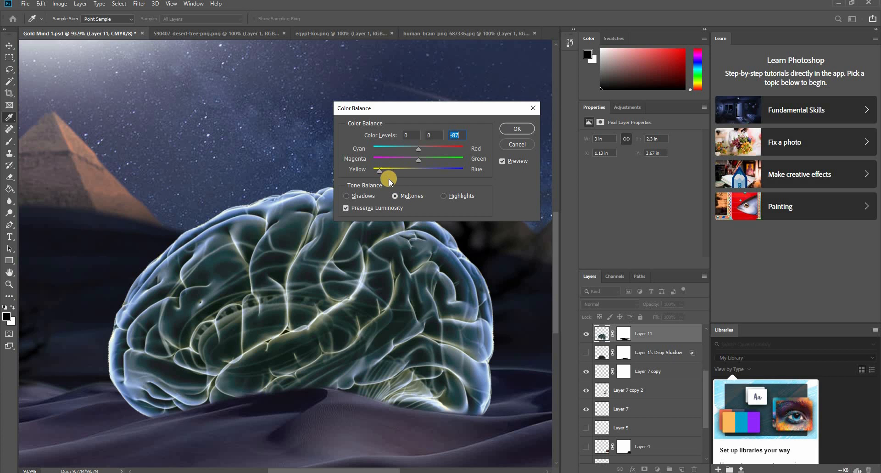
type("0")
- Set the highlights' yellow-blue level to -82 and apply the color balance to the brain
left_click(347, 198)
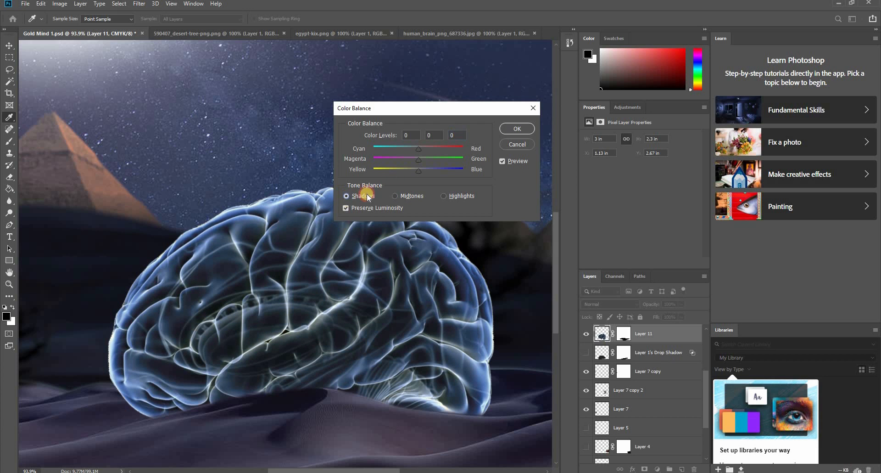
left_click(444, 196)
left_click_drag(418, 169, 381, 171)
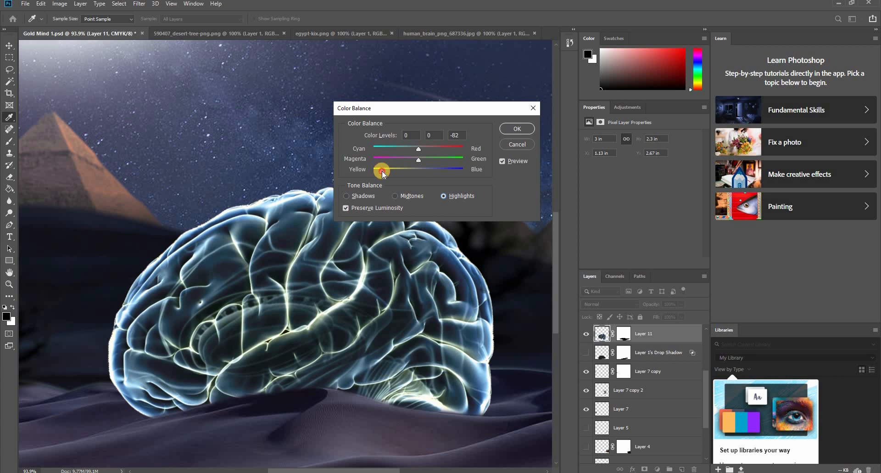
left_click(517, 129)
key("v")
- Check the recolored brain's glow up close and in the whole composition, and save the document
scroll(414, 190, "down", 3)
scroll(412, 188, "down", 1)
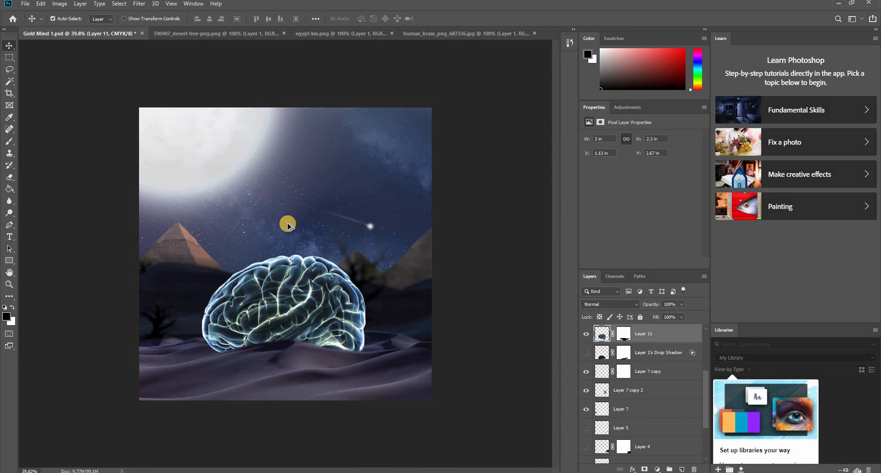
scroll(287, 216, "up", 4)
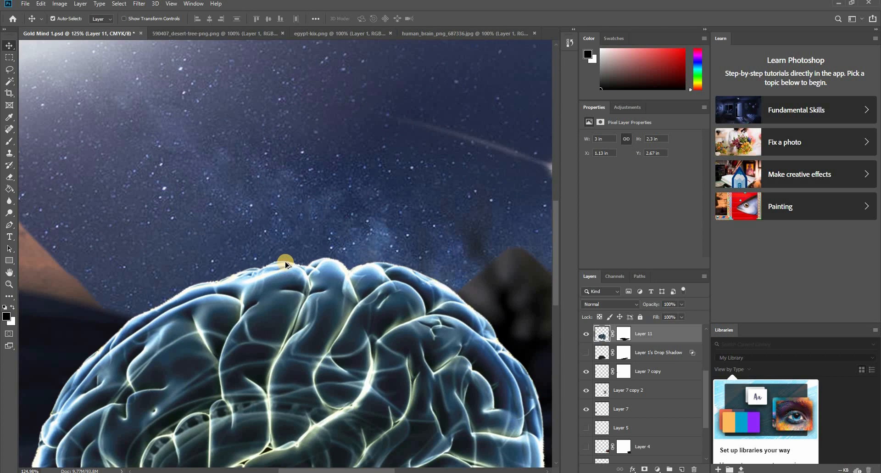
scroll(285, 264, "down", 4)
scroll(275, 275, "up", 3)
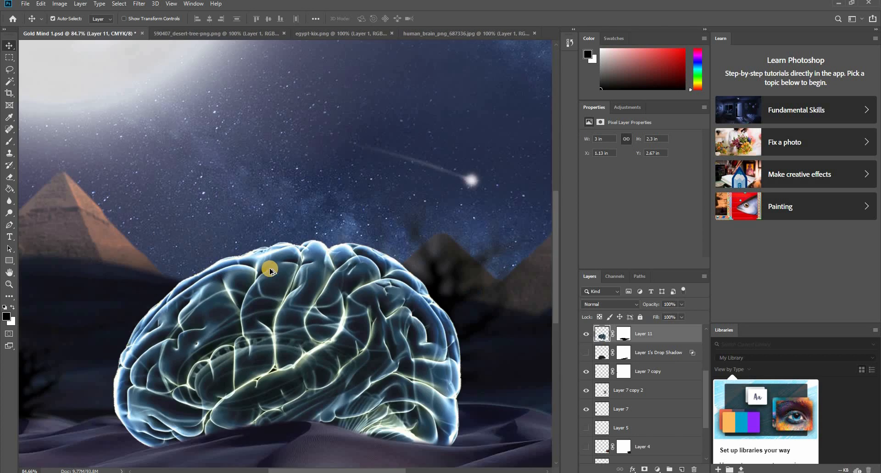
scroll(270, 271, "up", 2)
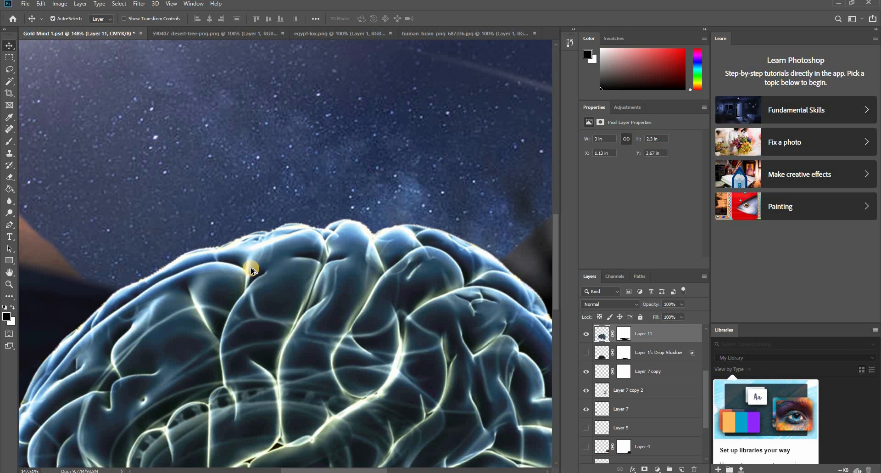
scroll(252, 274, "down", 6)
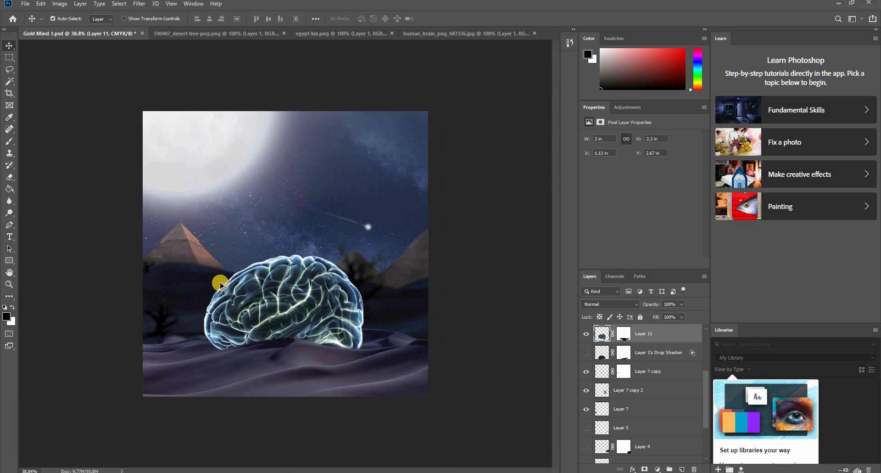
left_click(101, 291)
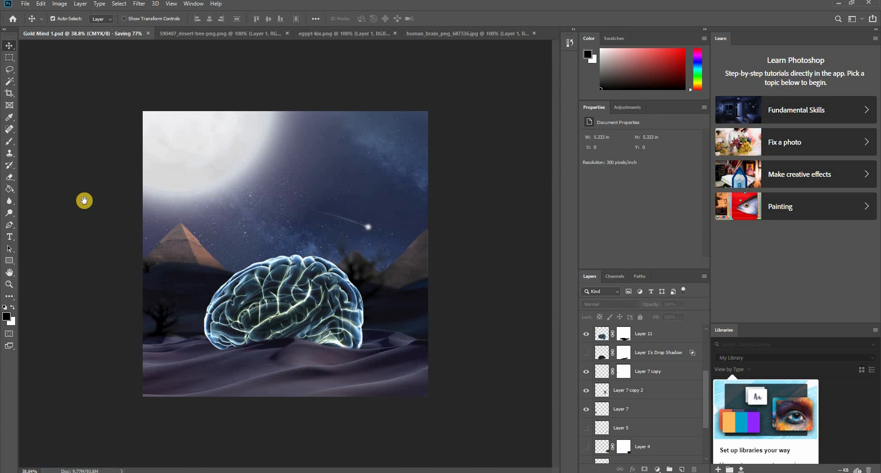
- Move the shooting star up and right into the upper sky, and save the document
scroll(220, 316, "up", 2)
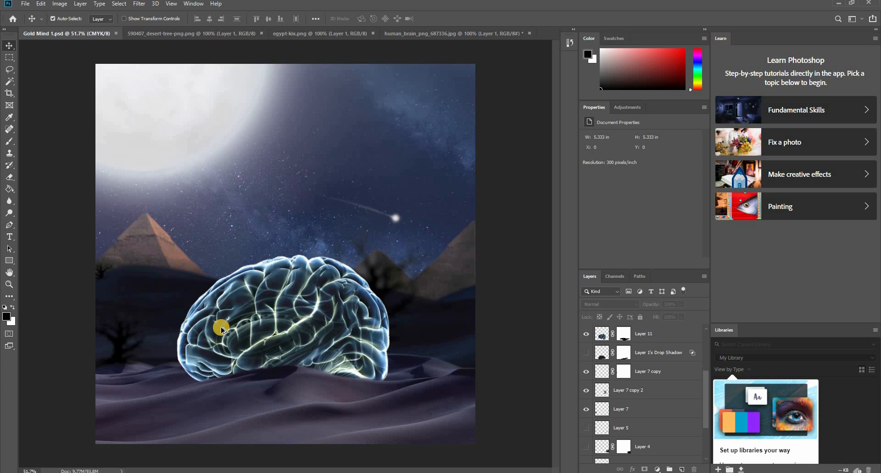
scroll(221, 326, "down", 1)
scroll(221, 328, "up", 1)
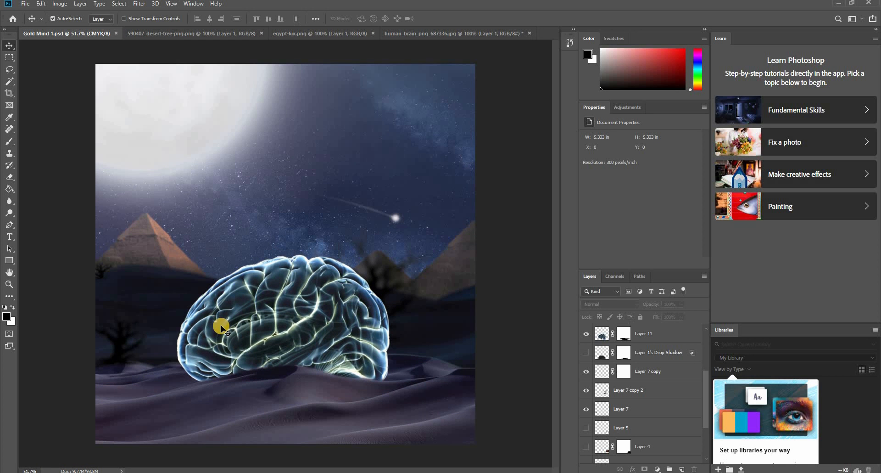
left_click(394, 217)
left_click_drag(407, 211, 440, 150)
left_click(476, 204)
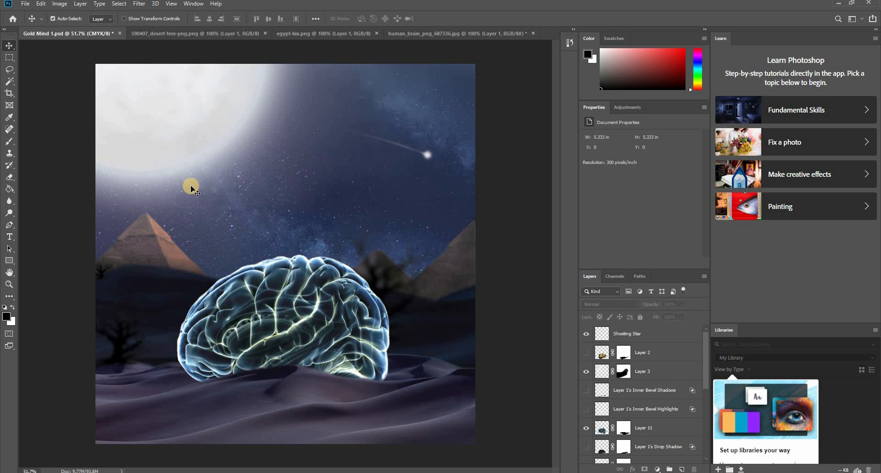
scroll(202, 279, "down", 3)
scroll(200, 280, "up", 1)
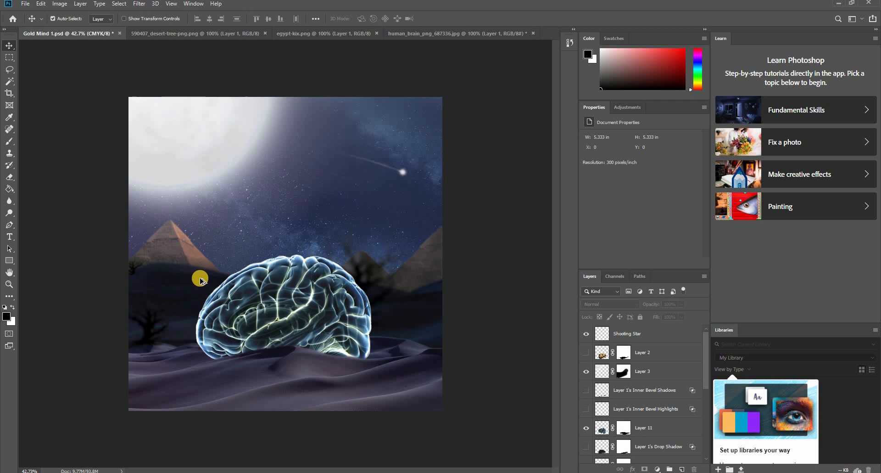
key("ctrl+s")
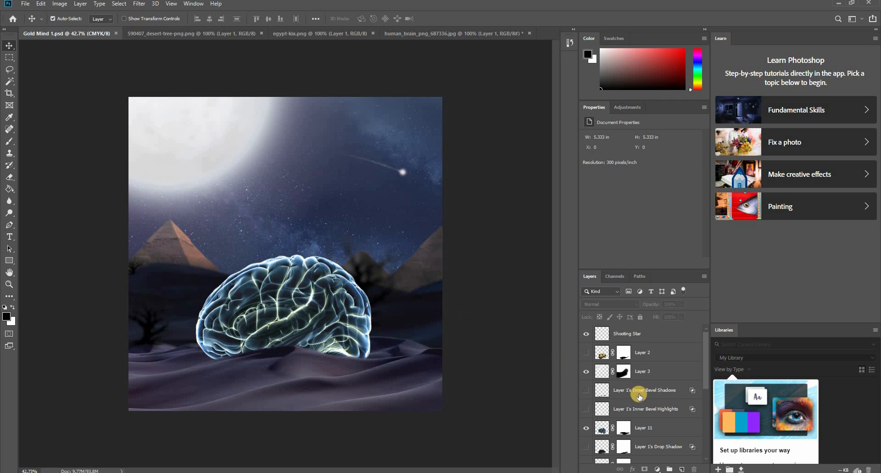
- Select the Shooting Star layer
left_click(628, 334)
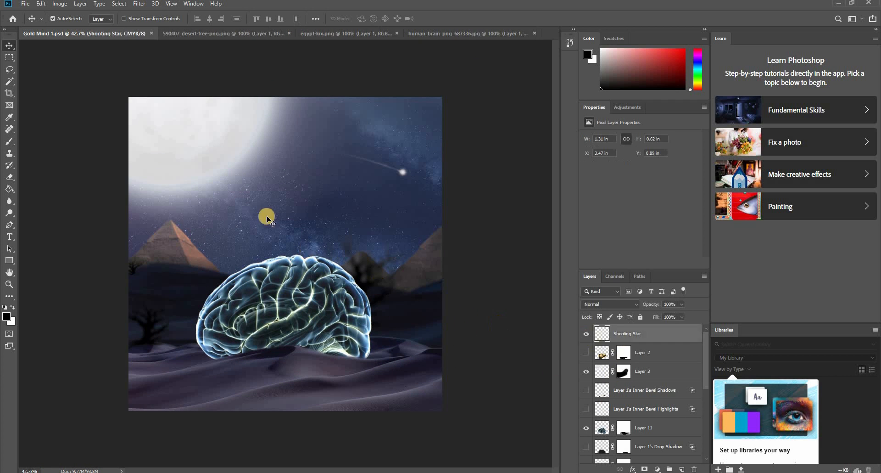
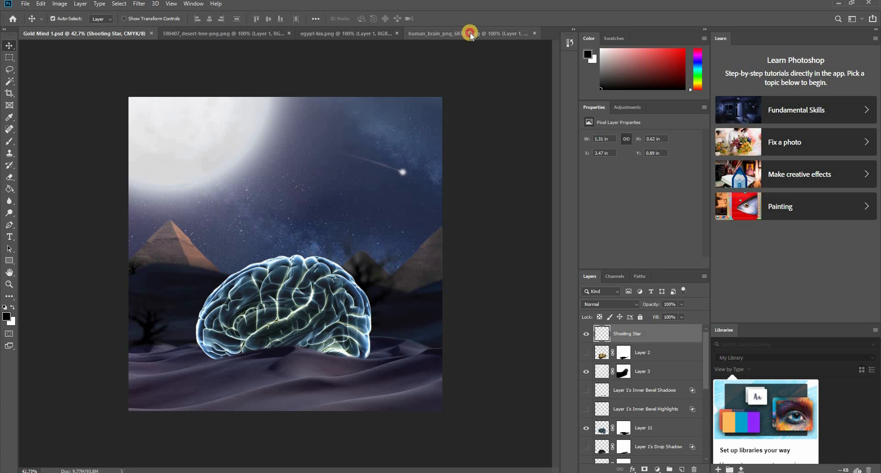
- Close the human brain, Egypt pyramids and desert tree source images, discarding the brain image's changes
left_click(535, 34)
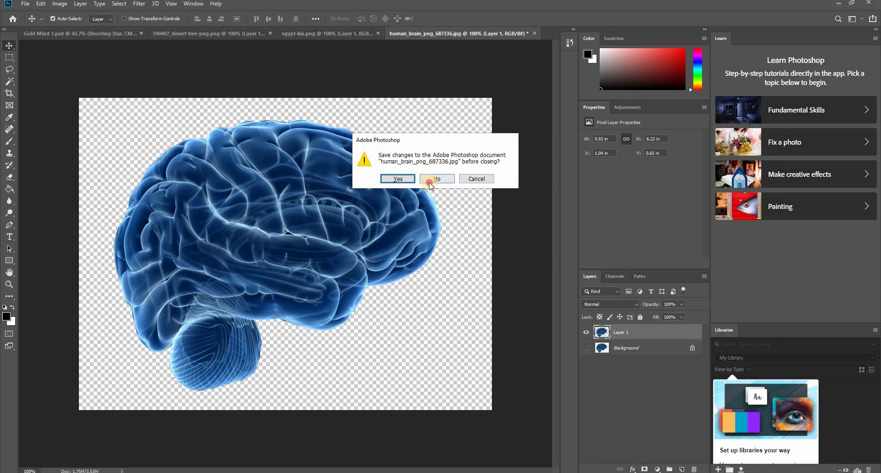
left_click(430, 181)
left_click(356, 34)
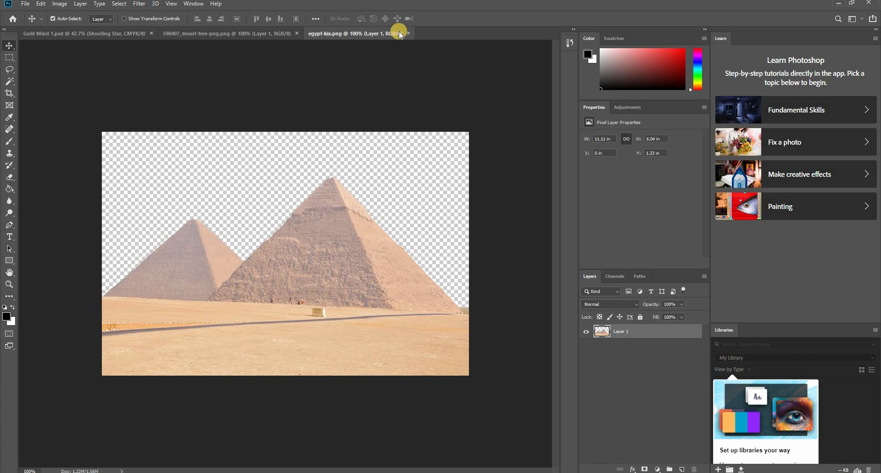
left_click(408, 33)
left_click(285, 34)
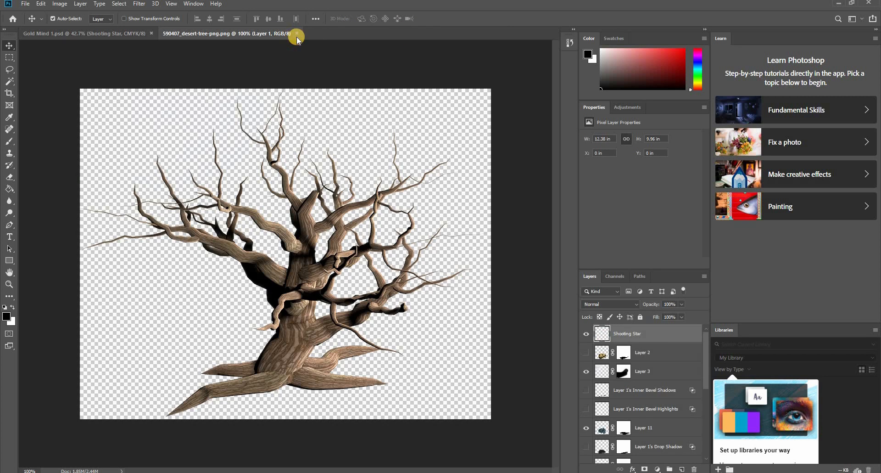
left_click(297, 33)
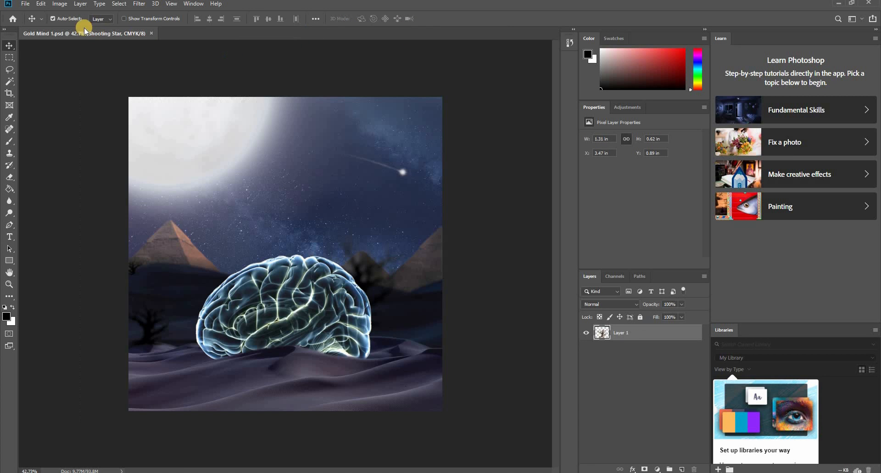
- Open the gold-bars-png-image-41027-400 file and try placing the gold pile in the lower dunes of Gold Mind 1
left_click(25, 4)
left_click(37, 22)
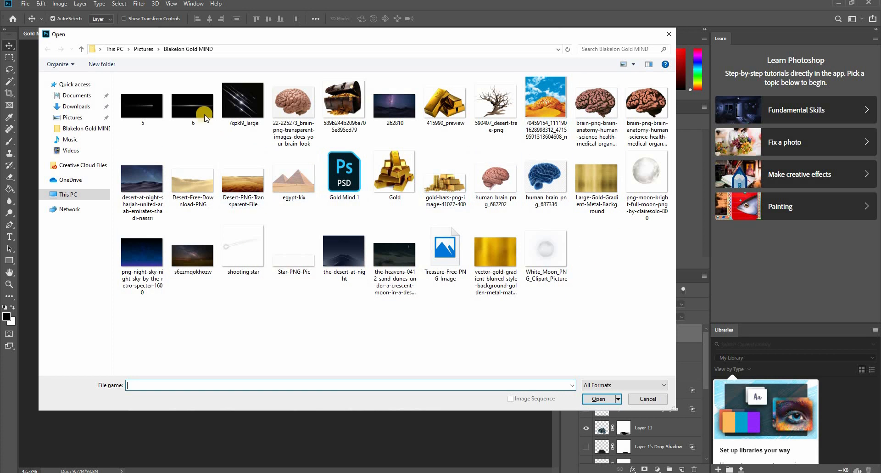
double_click(447, 181)
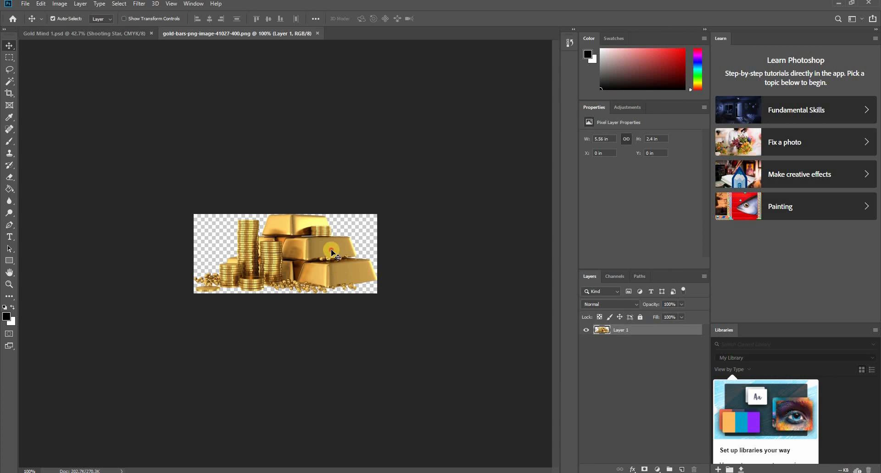
left_click_drag(330, 252, 168, 391)
key("Delete")
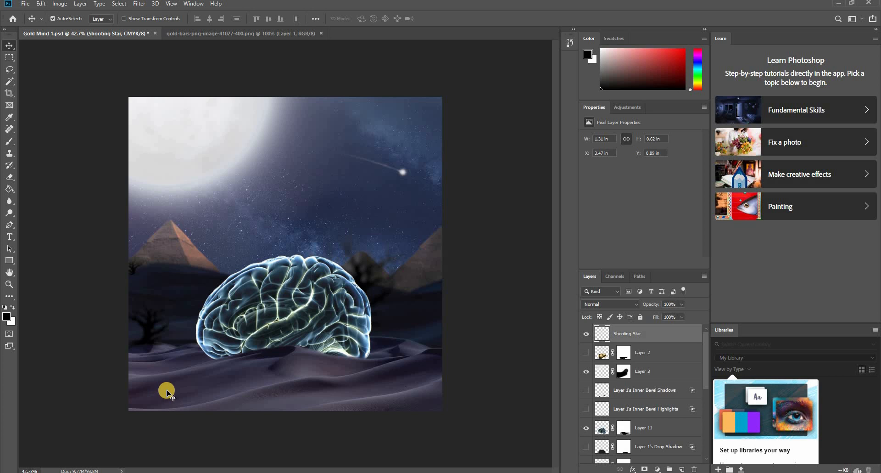
- Add the white text "Gold" in 12 pt Myriad Pro to the sky above the brain
key("t")
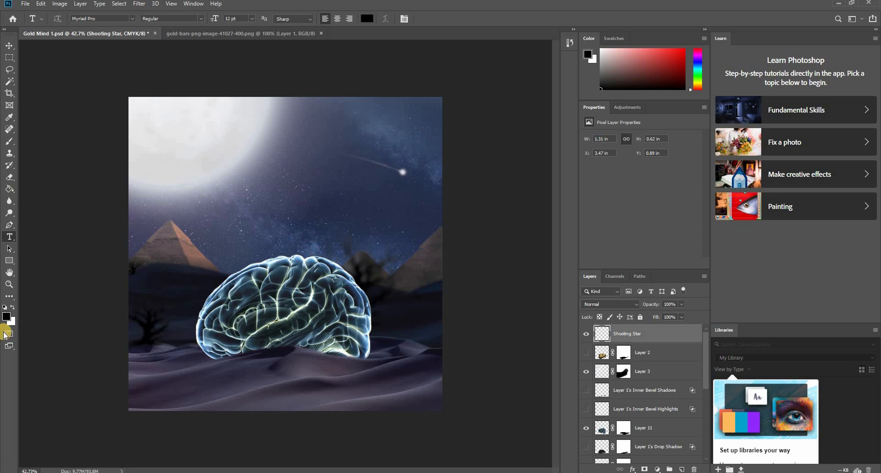
left_click(13, 306)
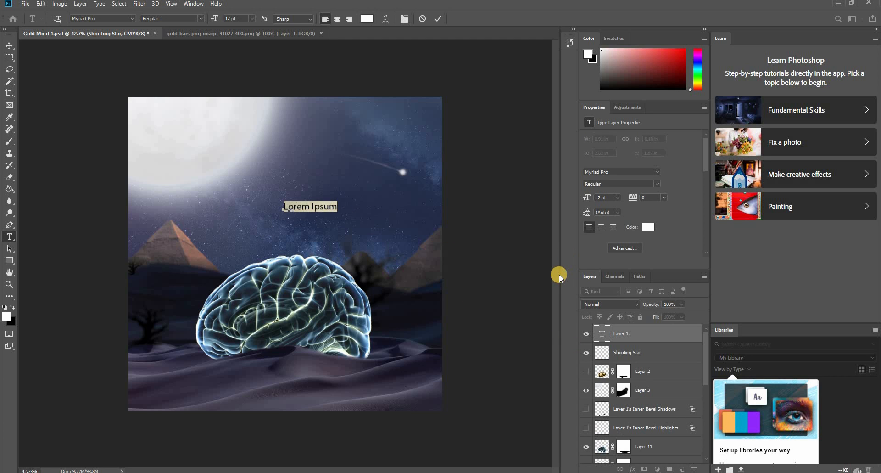
key("BackSpace")
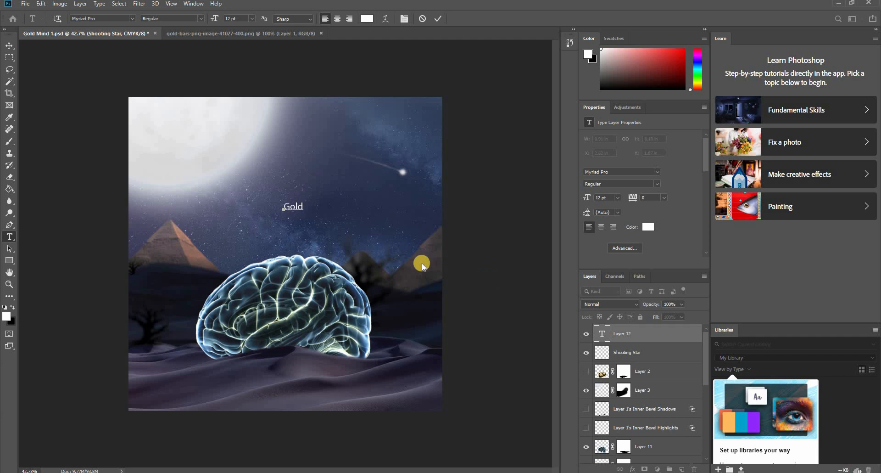
key("ctrl+Return")
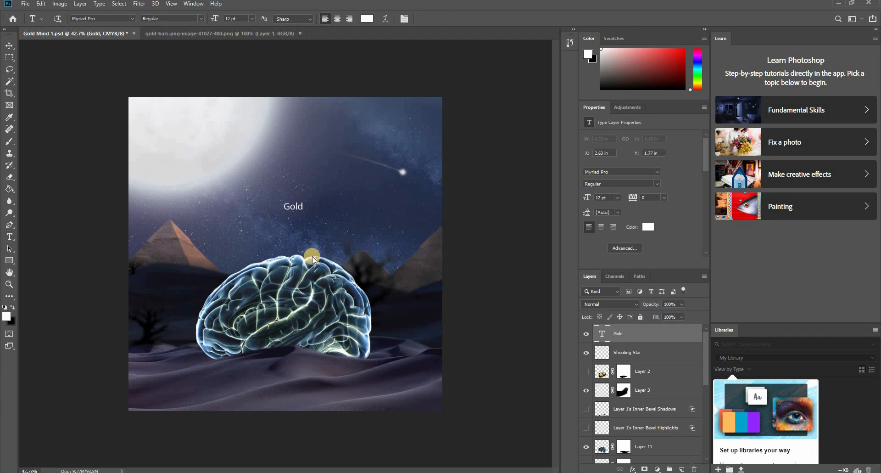
- Enlarge the Gold text to about 110.89 pt and move it up into the upper sky
key("ctrl+t")
left_click_drag(303, 200, 384, 157)
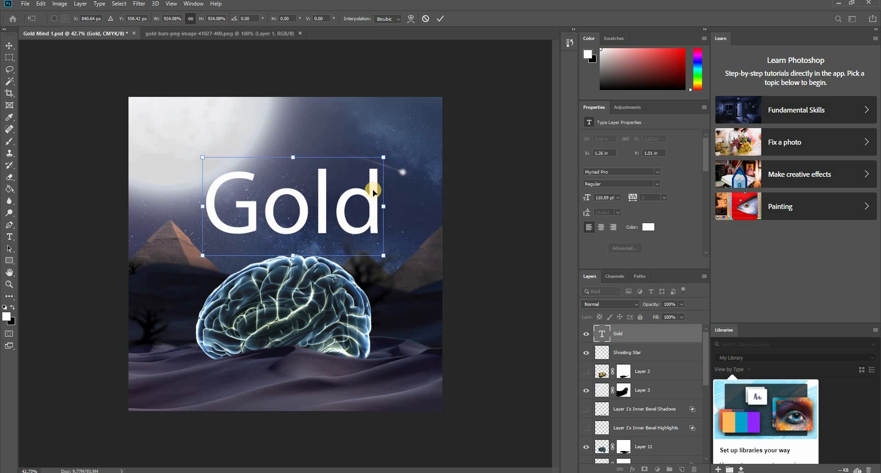
left_click_drag(373, 189, 373, 147)
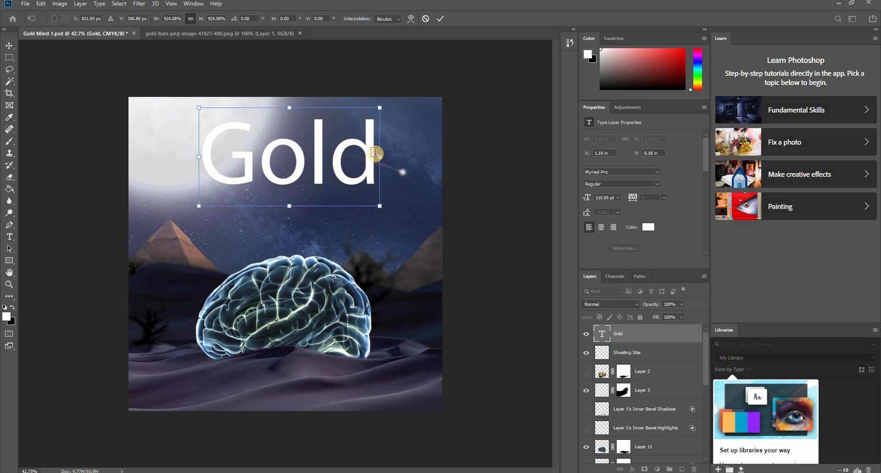
key("Return")
- Duplicate the Gold text directly below the original and change the copy's wording to "Mind"
key("v")
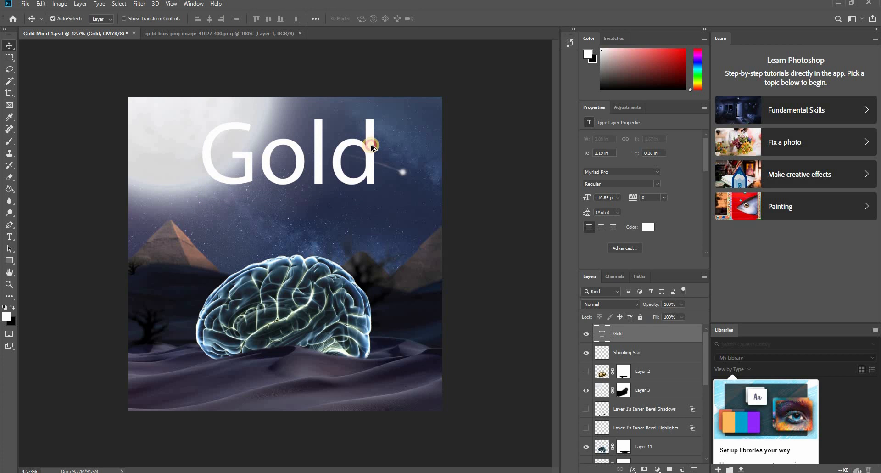
left_click_drag(370, 148, 372, 213)
key("t")
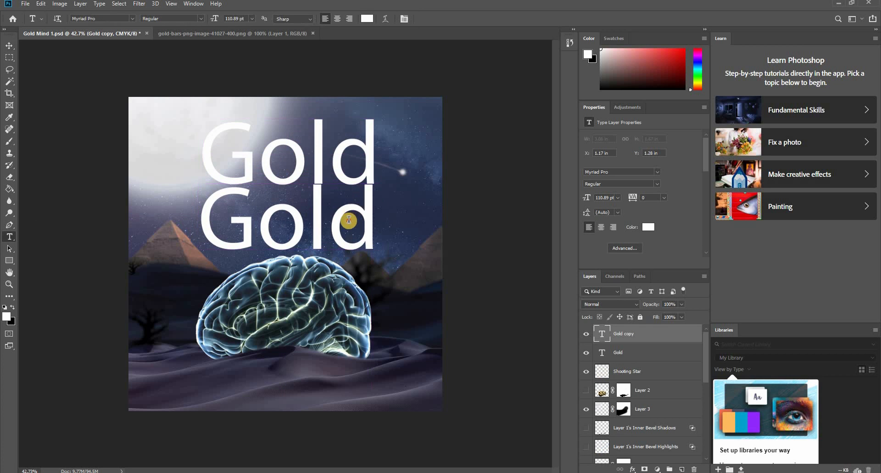
double_click(349, 220)
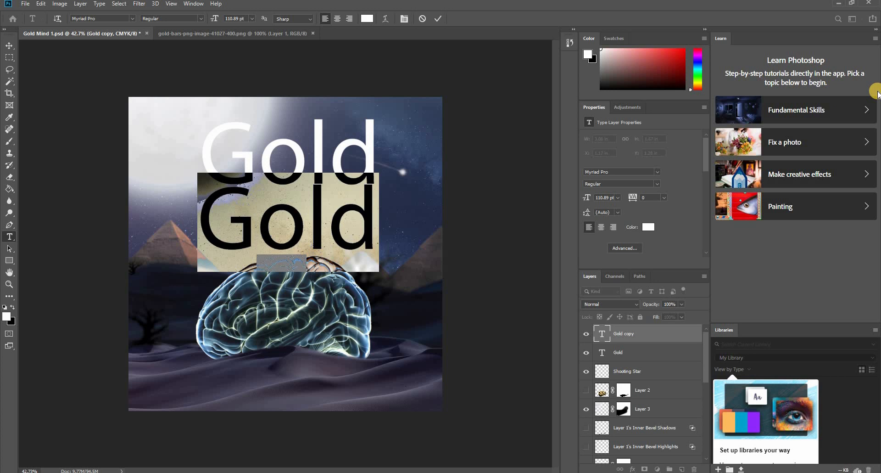
type("Mind")
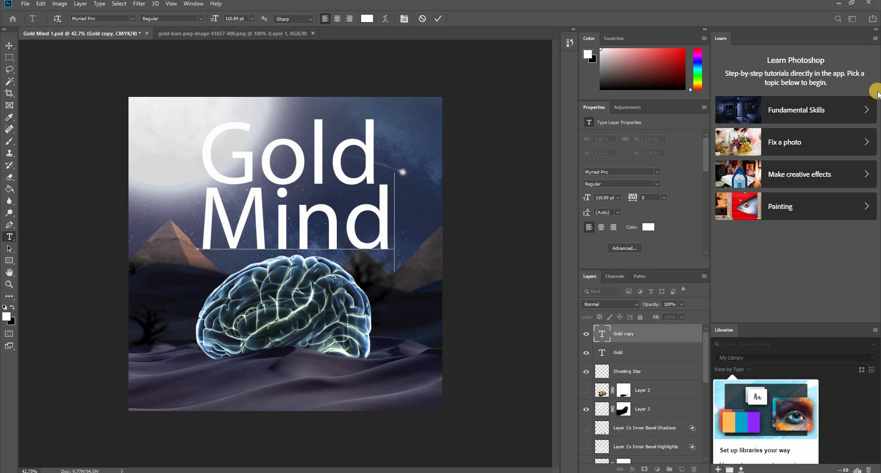
key("ctrl+Return")
- Scale the Mind text down to about 58.73 pt and centre it beneath the Gold text
key("ctrl+t")
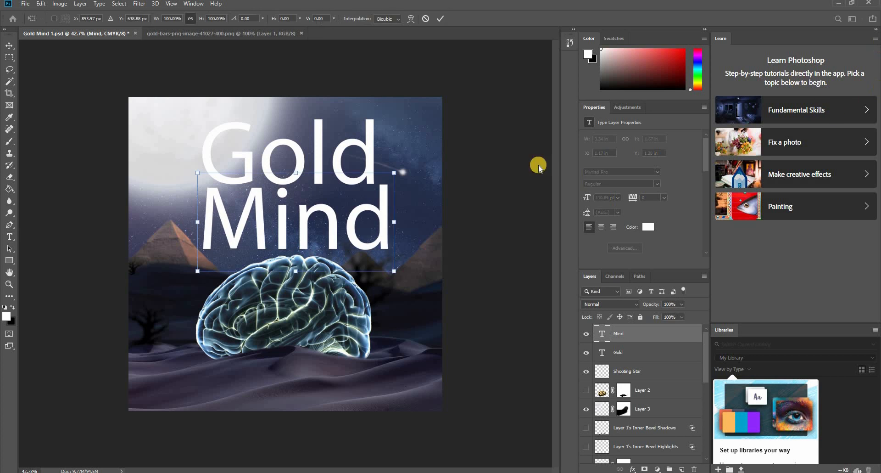
left_click_drag(395, 173, 340, 189)
key("t")
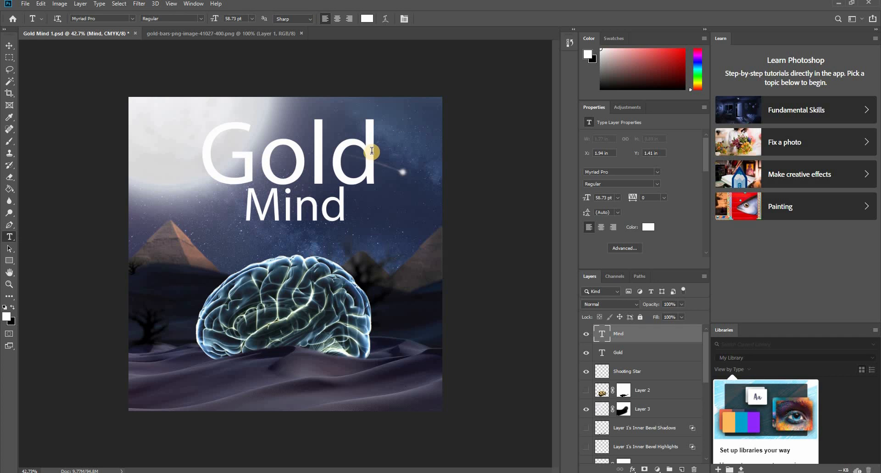
- Try the Mirage Gothic font on the Gold text
key("v")
left_click(370, 143)
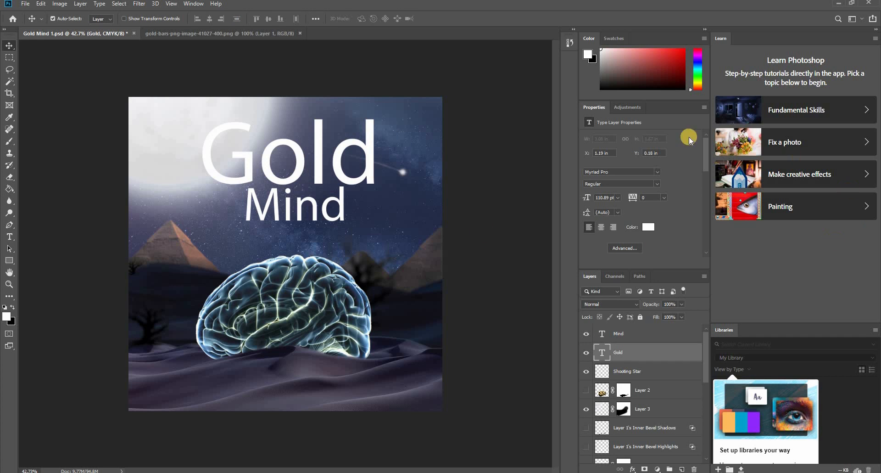
left_click(658, 173)
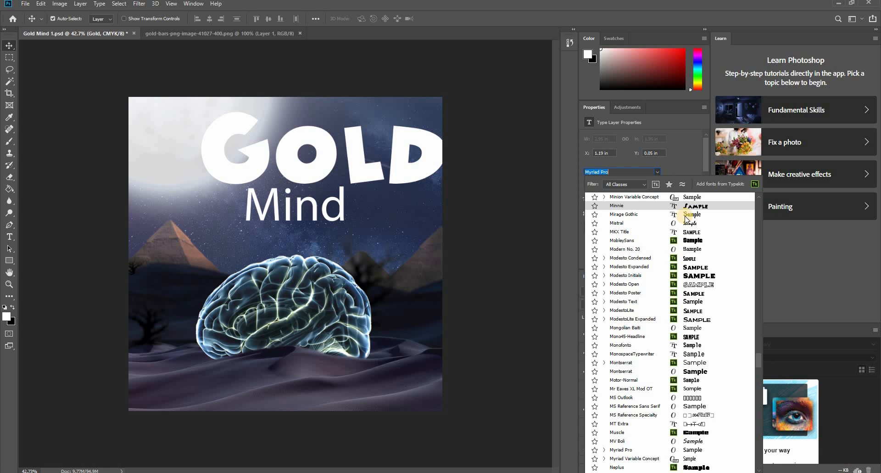
left_click(686, 216)
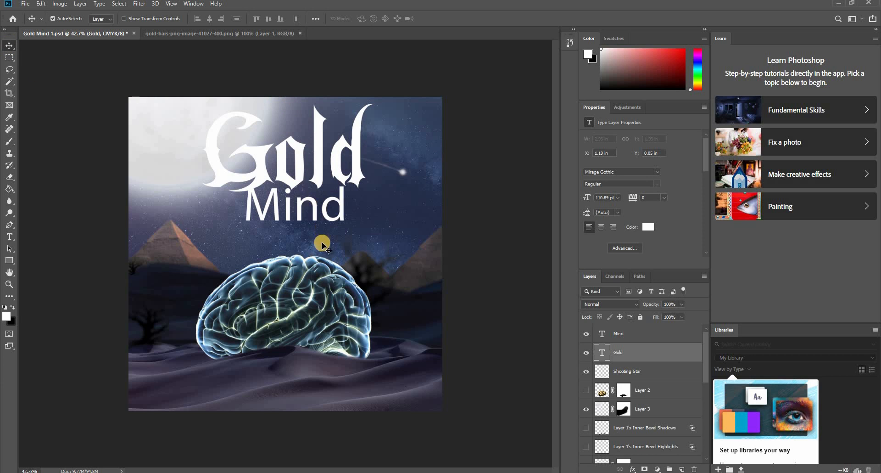
- Set the Mind text's font to Billion Stars Personal Use
left_click(344, 206)
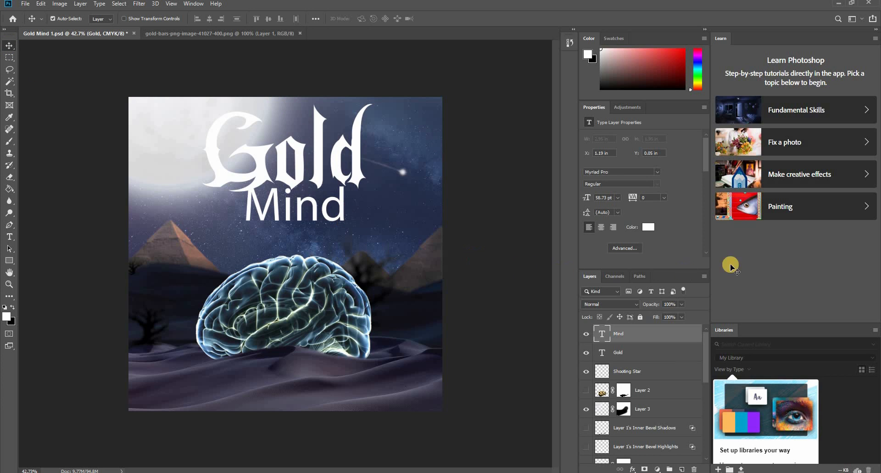
left_click(657, 172)
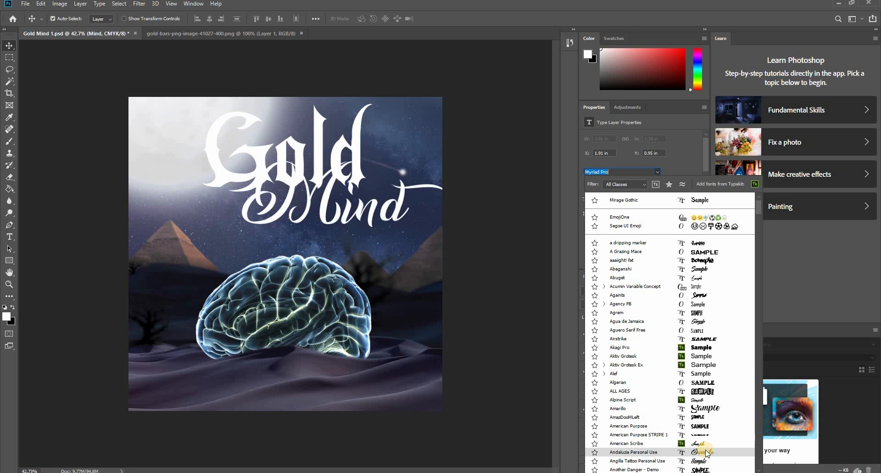
scroll(707, 451, "down", 5)
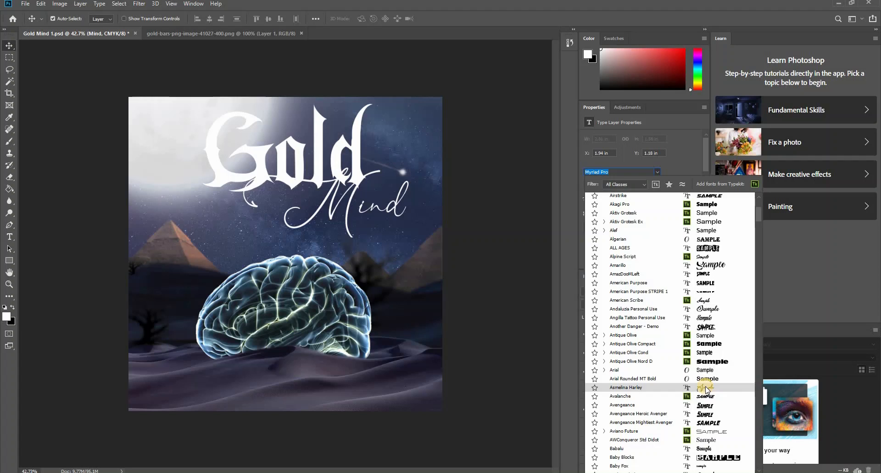
scroll(708, 433, "up", 10)
scroll(707, 429, "down", 3)
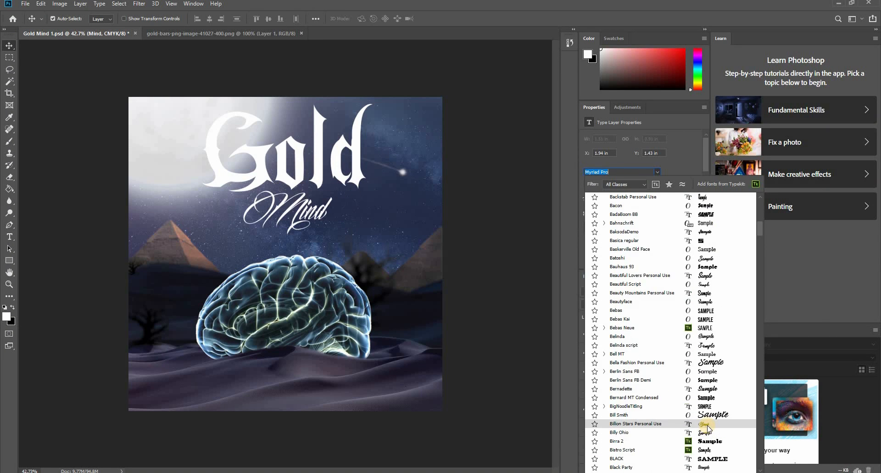
left_click(706, 423)
- Try the California by Dirt2 font on the Gold text
left_click(619, 352)
left_click(657, 172)
scroll(709, 423, "down", 8)
scroll(706, 426, "down", 14)
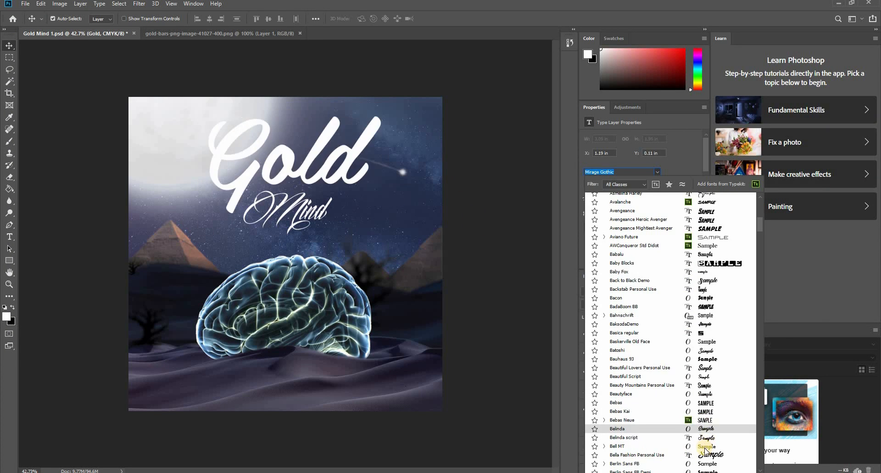
scroll(702, 440, "down", 5)
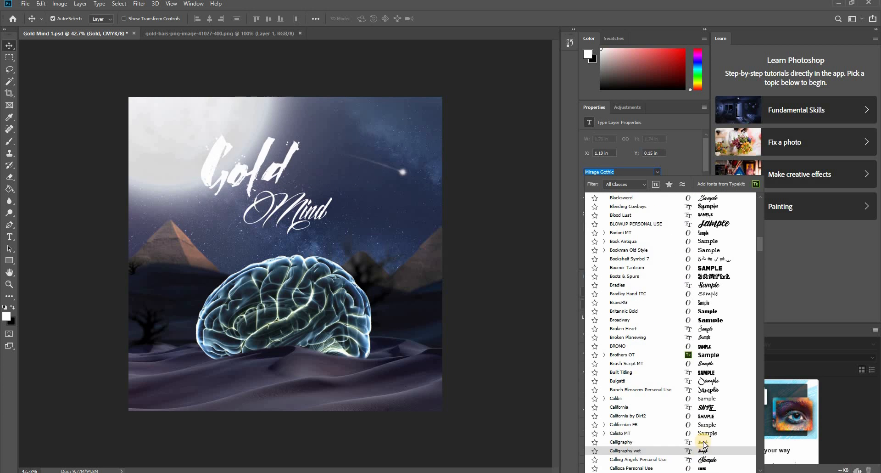
left_click(703, 443)
- Enlarge the Gold text to about 146.16 pt and move the Mind text beneath its last letters
key("ctrl+t")
left_click_drag(390, 117, 420, 105)
key("Return")
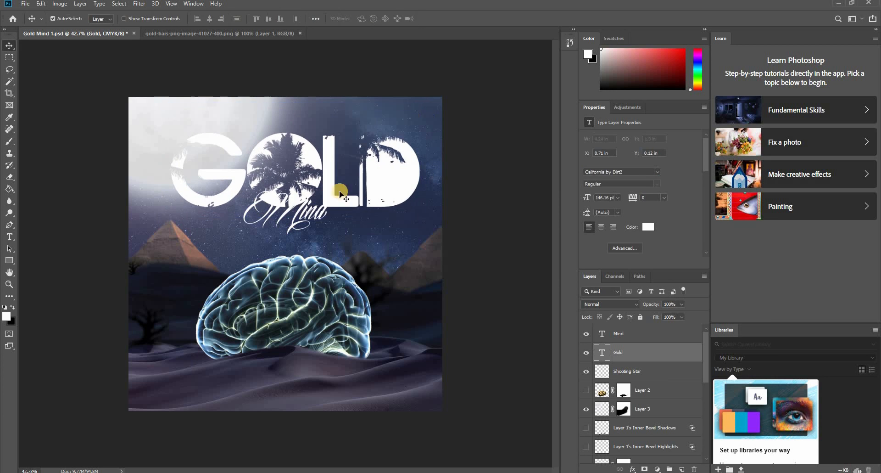
left_click_drag(311, 212, 390, 218)
- Add a tight, dark drop shadow to the Gold text by raising its opacity and spread and reducing its distance
left_click(408, 181)
double_click(656, 353)
left_click(456, 226)
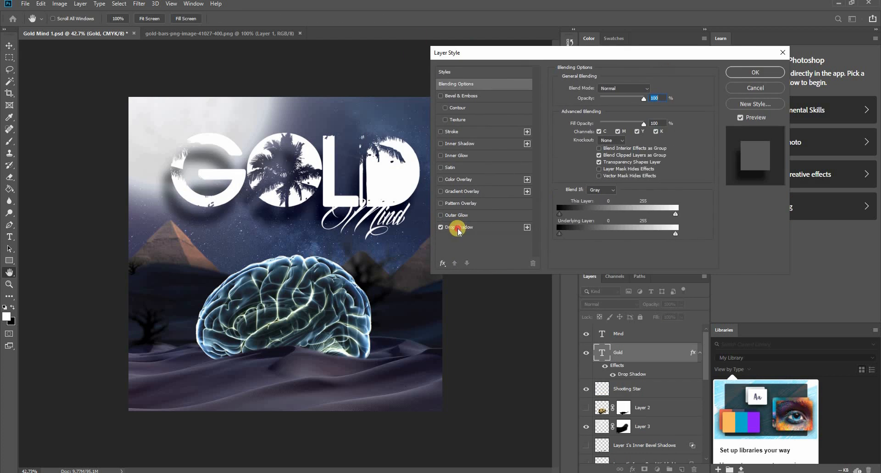
left_click_drag(601, 131, 596, 131)
left_click(616, 90)
left_click(606, 97)
left_click_drag(624, 102, 645, 98)
left_click_drag(592, 140, 606, 140)
left_click_drag(598, 130, 594, 131)
left_click(755, 72)
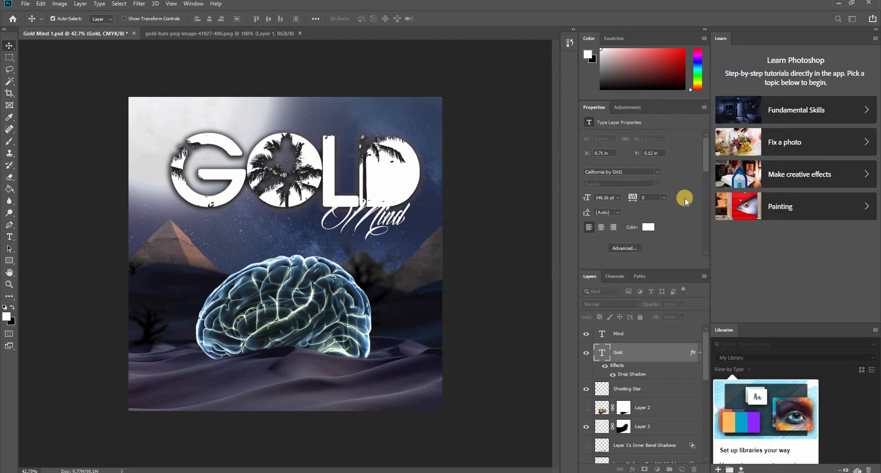
- Set the Gold text's font to ModestoLite Expanded
left_click(657, 172)
left_click_drag(762, 239, 762, 349)
scroll(719, 345, "down", 5)
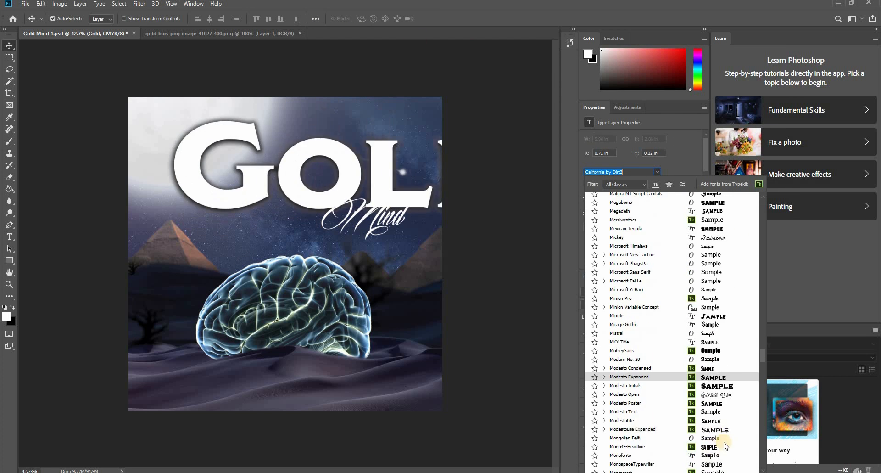
left_click(714, 430)
- Replace the lowercase letters of the Gold text with capitals so that it reads "GOLD"
left_click(9, 237)
left_click_drag(276, 178, 527, 179)
type("OLD")
left_click(9, 45)
- Scale the GOLD title down to about 97.9 pt and position it across the upper sky above Mind
key("ctrl+t")
left_click_drag(170, 104, 305, 142)
left_click_drag(440, 178, 294, 161)
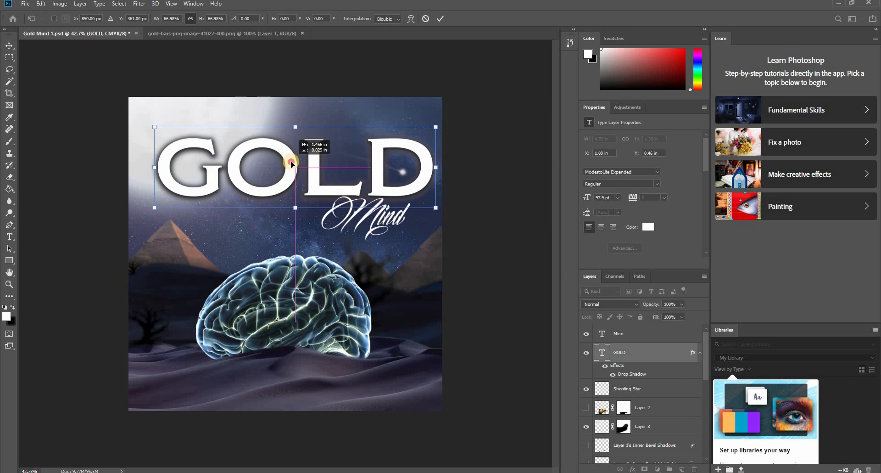
key("Return")
- Try a modified drop shadow and a smooth Inner Bevel of 480% depth and 62 px size on the GOLD title
double_click(656, 352)
left_click(652, 90)
mouse_move(595, 150)
left_mouse_down()
mouse_move(619, 144)
mouse_move(609, 142)
left_mouse_up()
mouse_move(599, 130)
left_mouse_down()
mouse_move(587, 136)
mouse_move(609, 127)
left_mouse_up()
left_click(454, 95)
left_click_drag(646, 54, 673, 112)
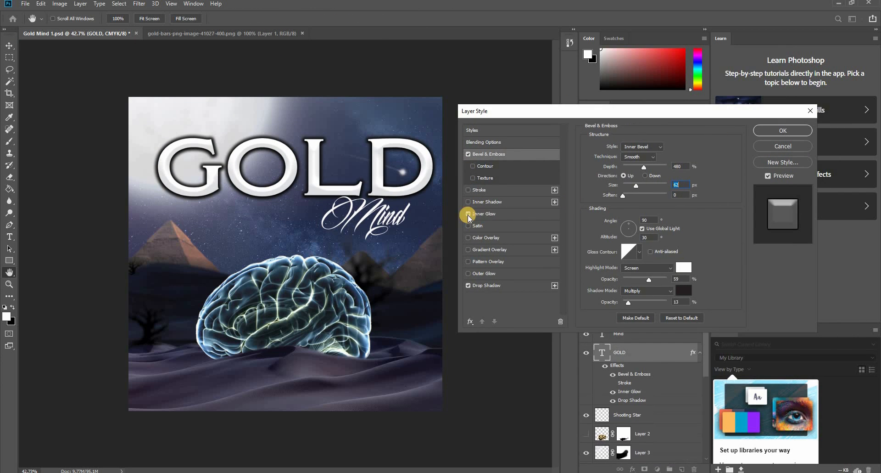
left_click(479, 190)
left_click(642, 167)
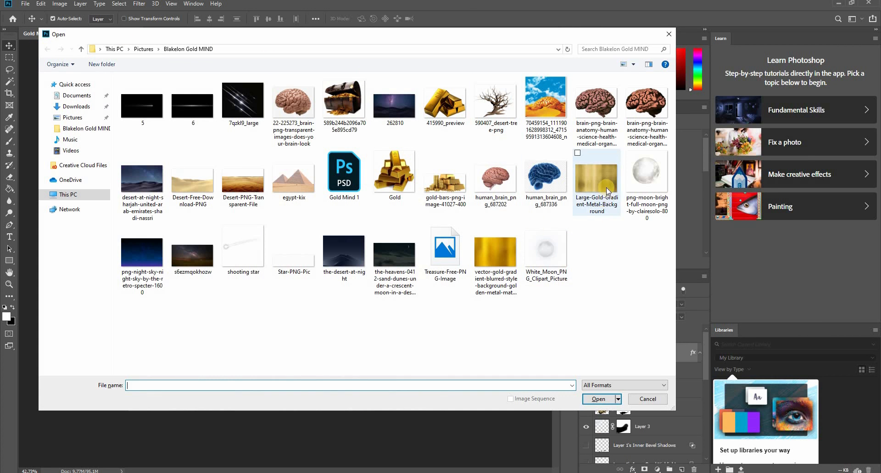
- Bring the Large-Gold-Gradient-Metal-Background image into the Gold Mind 1 composite and scale it to about 4.77 × 3.18 in over the GOLD title
double_click(607, 190)
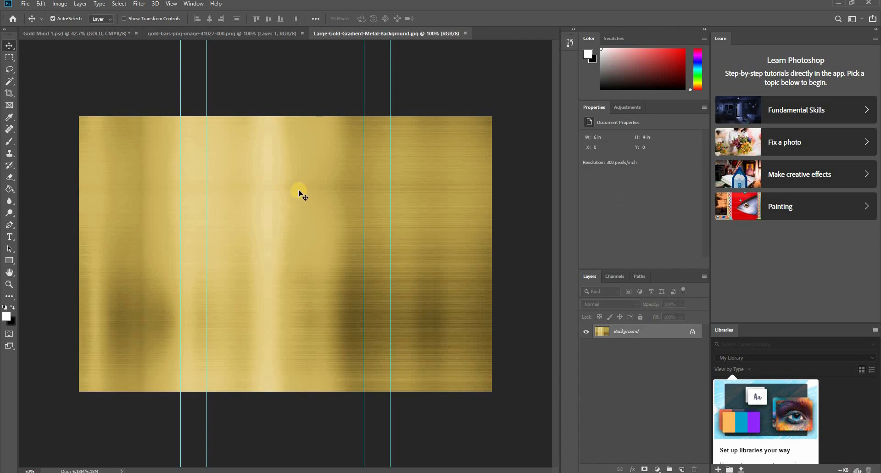
left_click_drag(325, 247, 291, 164)
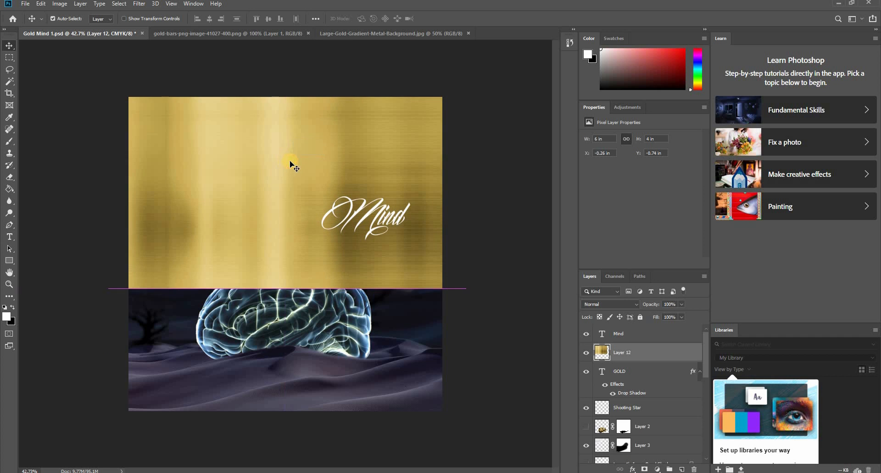
key("ctrl+t")
left_click_drag(469, 288, 435, 269)
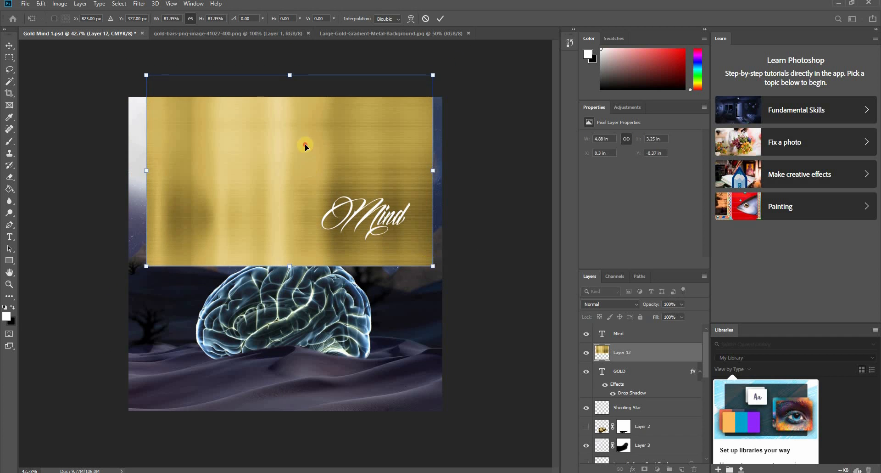
mouse_move(304, 144)
left_mouse_down()
mouse_move(315, 142)
mouse_move(315, 152)
left_mouse_up()
left_click_drag(446, 264, 431, 262)
left_click_drag(354, 139, 350, 142)
left_click_drag(434, 260, 436, 263)
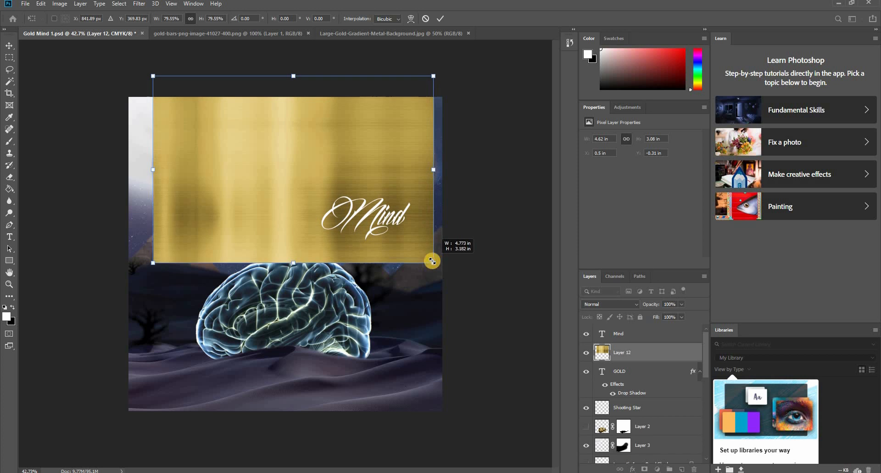
key("Return")
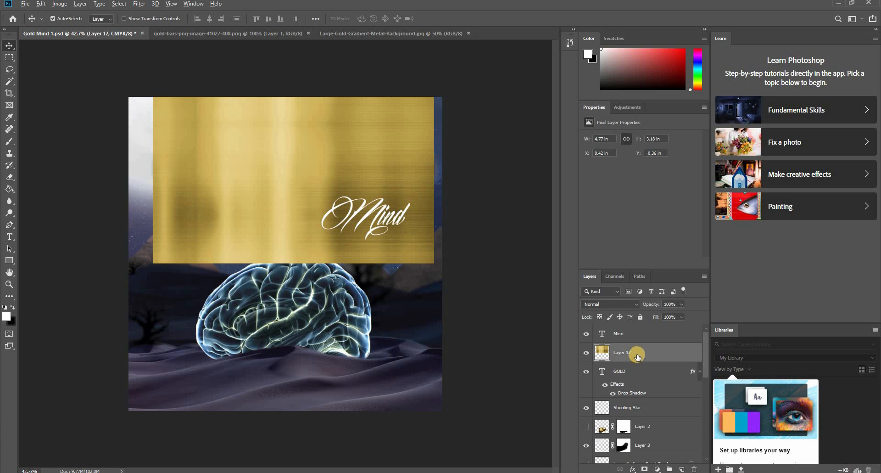
- Clip the gold texture layer to the GOLD text and apply Auto Tone to it
left_click_drag(638, 357, 637, 359)
left_click(634, 361, "alt")
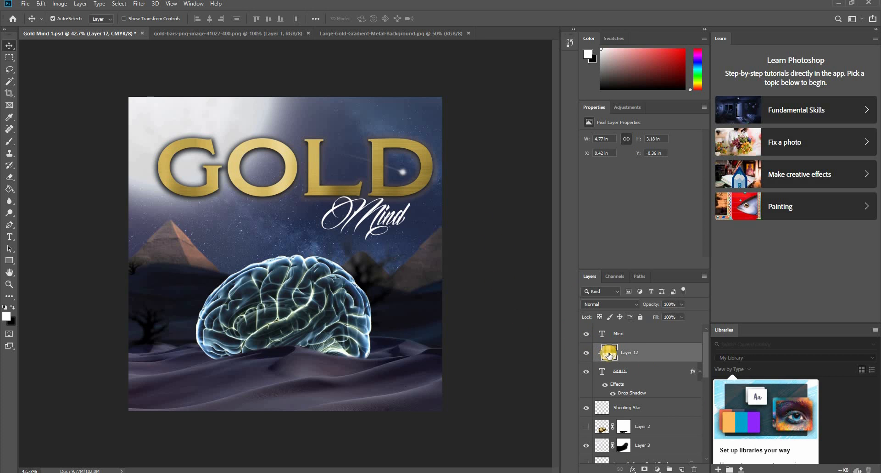
left_click(60, 3)
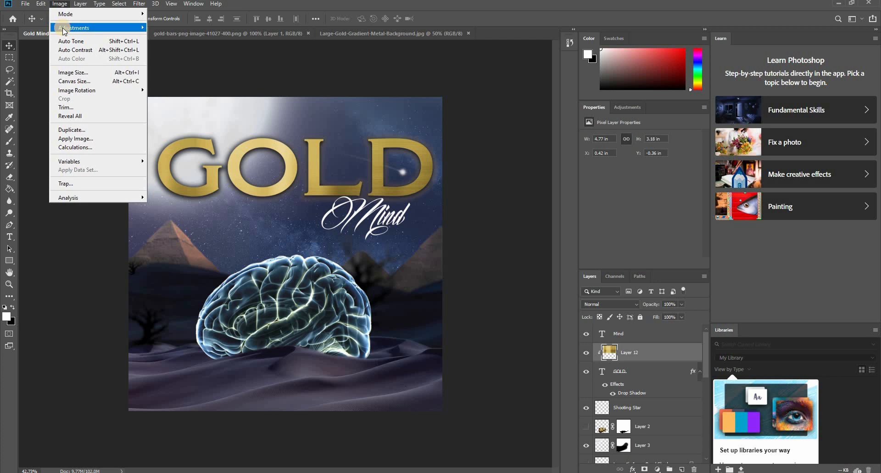
mouse_move(69, 27)
left_click(100, 41)
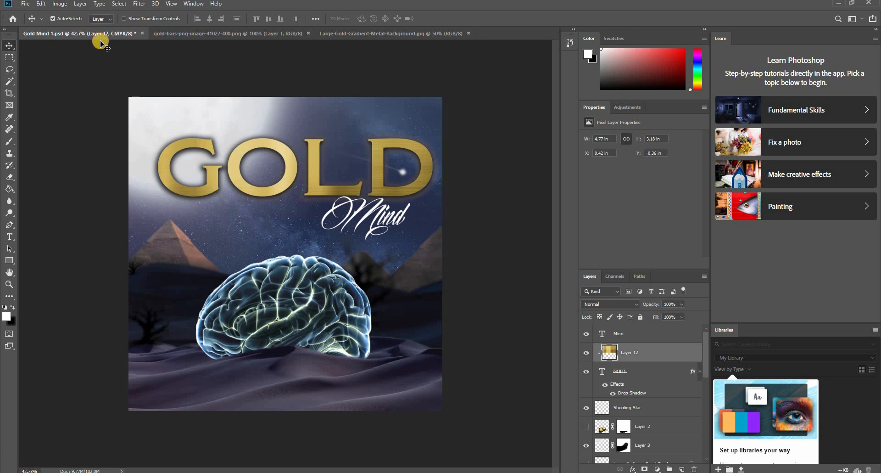
- Apply Levels to the clipped gold texture with input levels of 25, 1.1 and 215
left_click(66, 6)
mouse_move(69, 29)
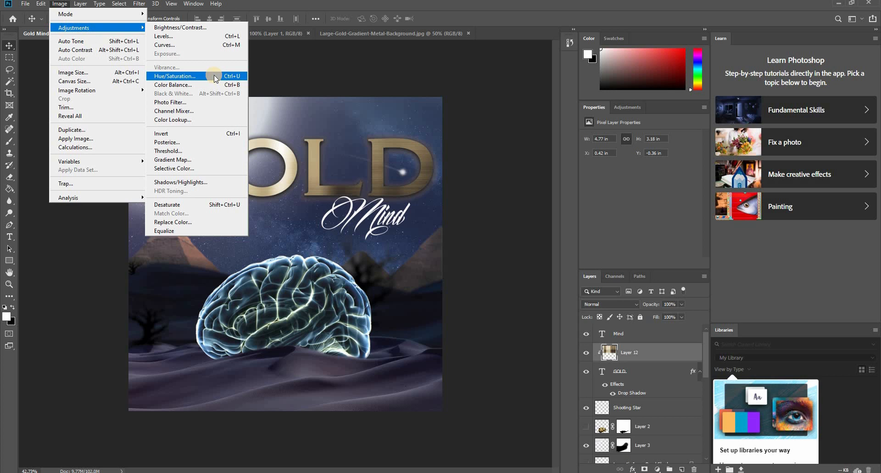
left_click(197, 37)
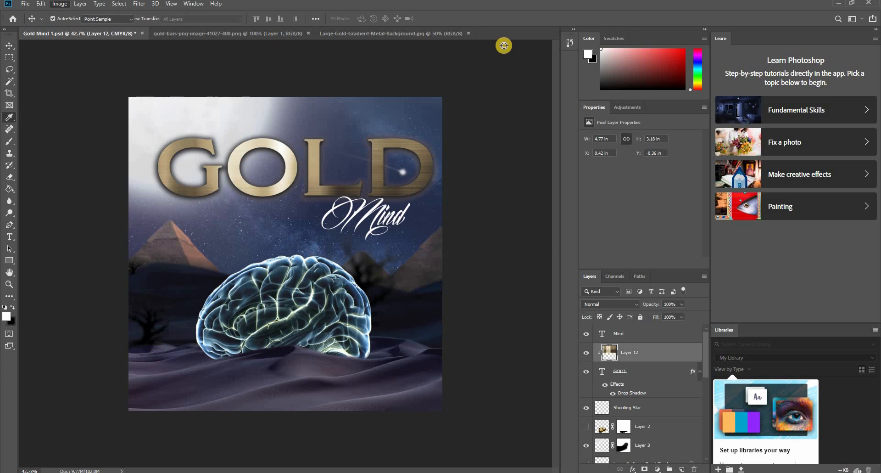
left_click_drag(510, 188, 521, 188)
mouse_move(577, 188)
left_mouse_down()
mouse_move(612, 189)
mouse_move(519, 190)
left_mouse_up()
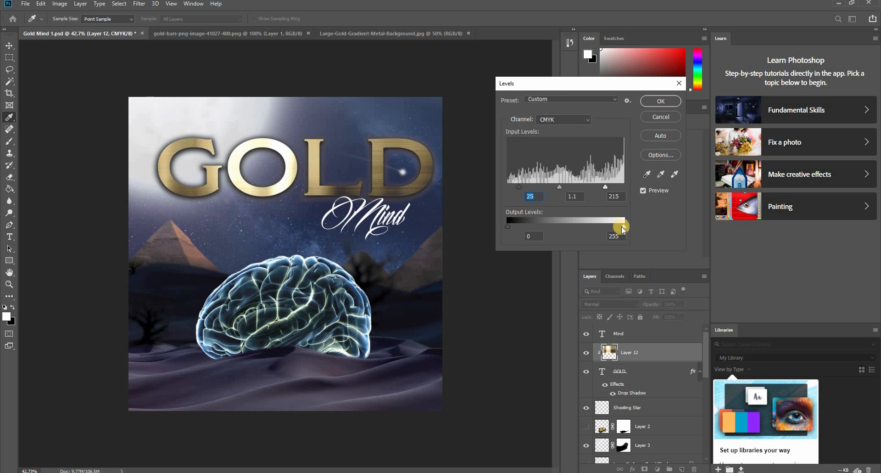
left_click_drag(618, 230, 635, 227)
left_click_drag(512, 227, 512, 226)
left_click(656, 100)
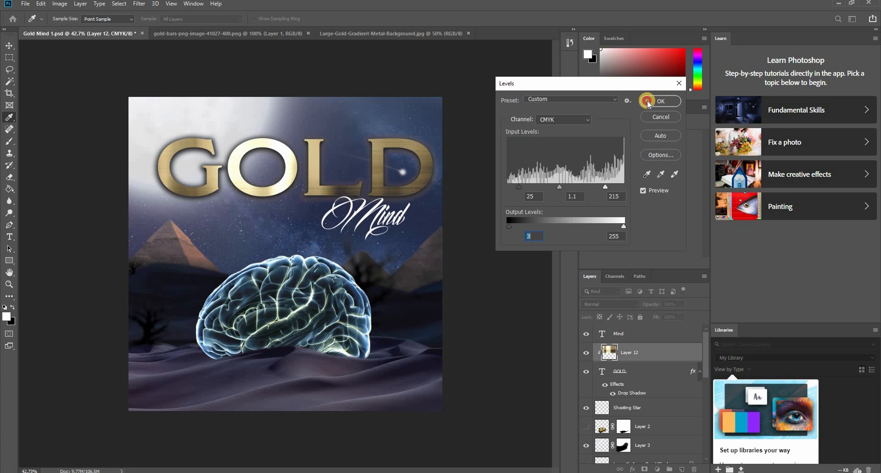
- Raise the gold texture's saturation to +46 with Hue/Saturation
left_click(60, 5)
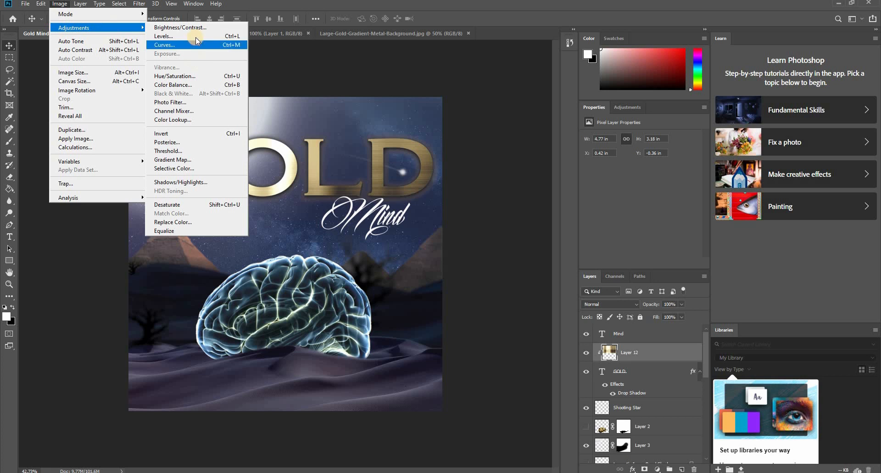
left_click(196, 80)
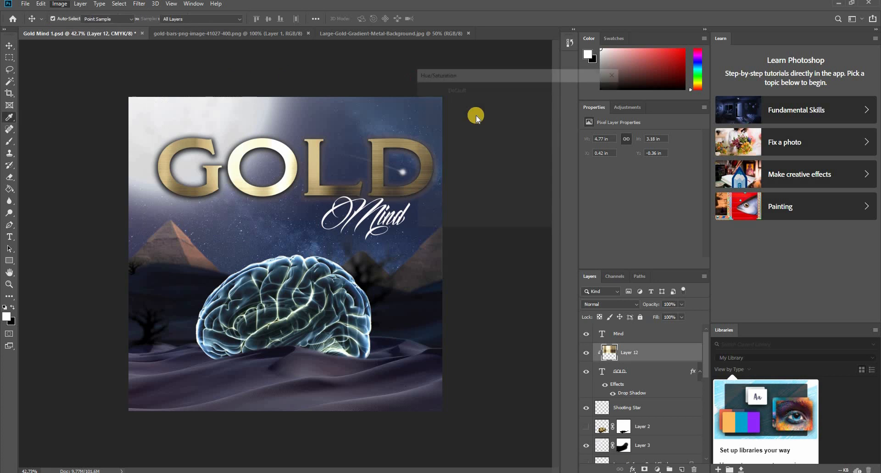
left_click(502, 162)
mouse_move(501, 163)
left_mouse_down()
mouse_move(524, 155)
mouse_move(516, 159)
left_mouse_up()
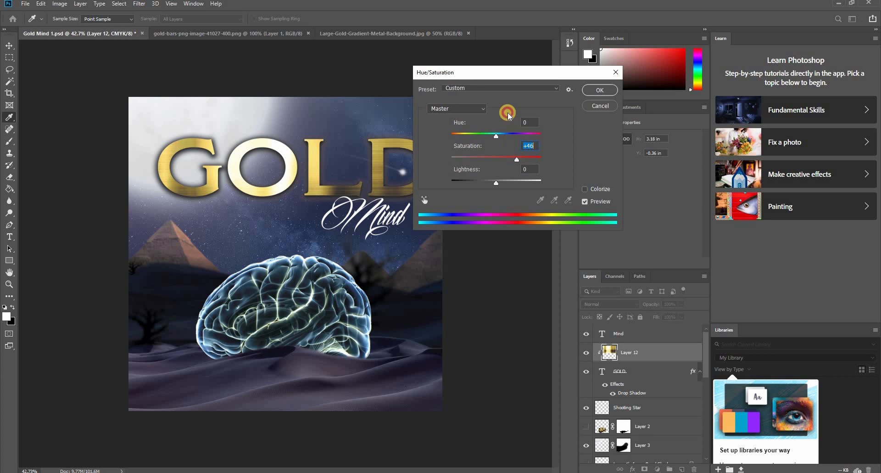
left_click_drag(500, 73, 585, 47)
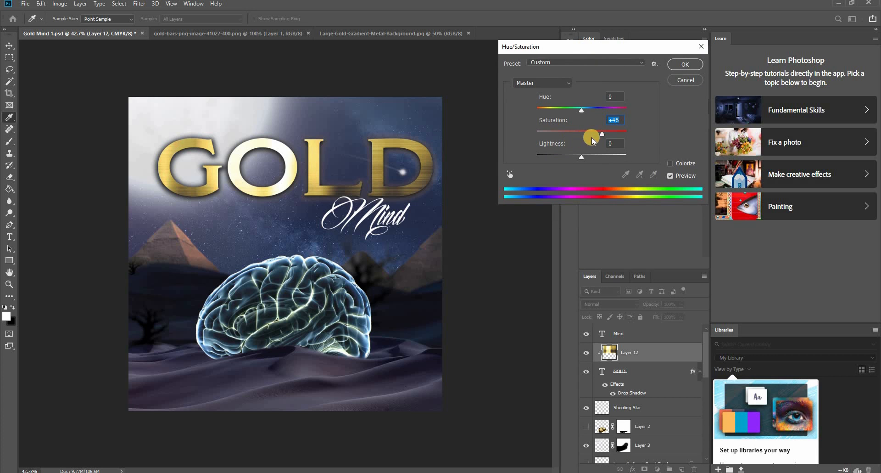
mouse_move(596, 137)
left_mouse_down()
mouse_move(587, 138)
mouse_move(596, 137)
left_mouse_up()
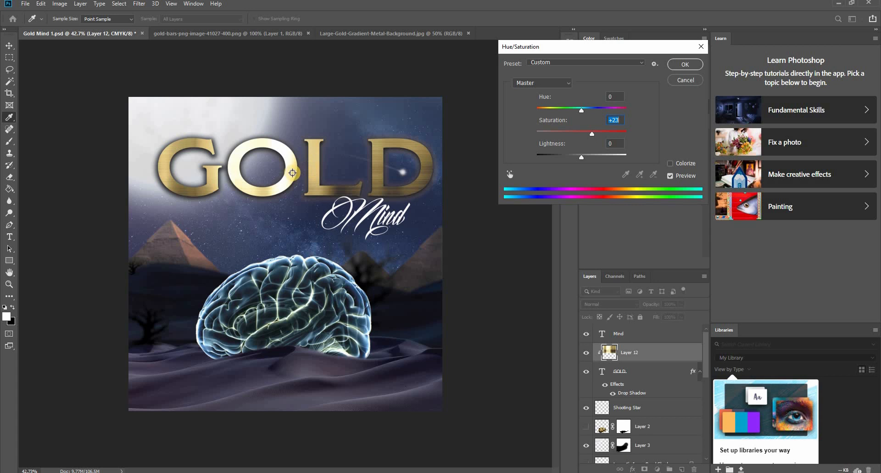
mouse_move(594, 134)
left_mouse_down()
mouse_move(575, 136)
mouse_move(604, 136)
left_mouse_up()
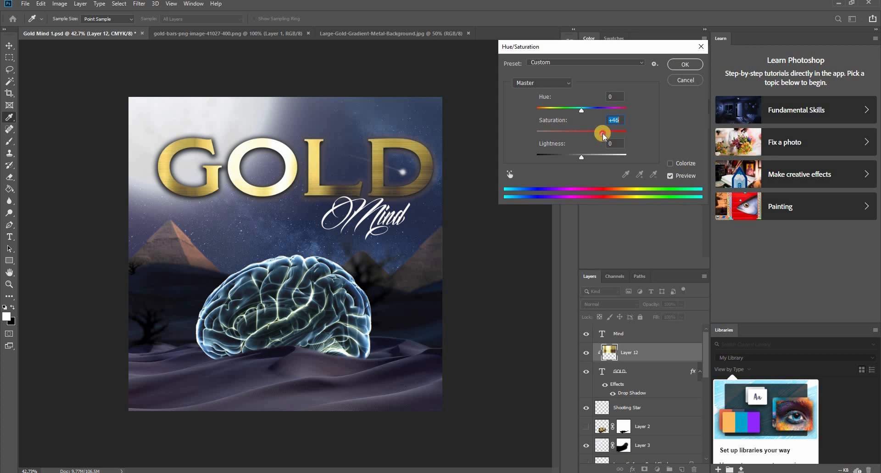
left_click(685, 64)
- Duplicate the clipped gold texture to cover the bright area in the letter O of GOLD, and save the document
mouse_move(317, 170)
left_mouse_down()
mouse_move(350, 153)
mouse_move(362, 175)
mouse_move(290, 223)
mouse_move(317, 142)
mouse_move(285, 161)
mouse_move(225, 163)
mouse_move(319, 160)
left_mouse_up()
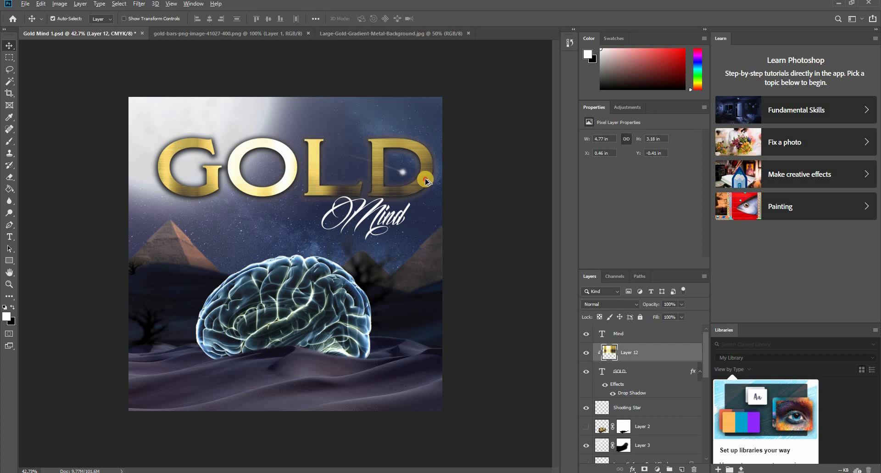
left_click_drag(426, 181, 287, 207)
left_click(476, 185)
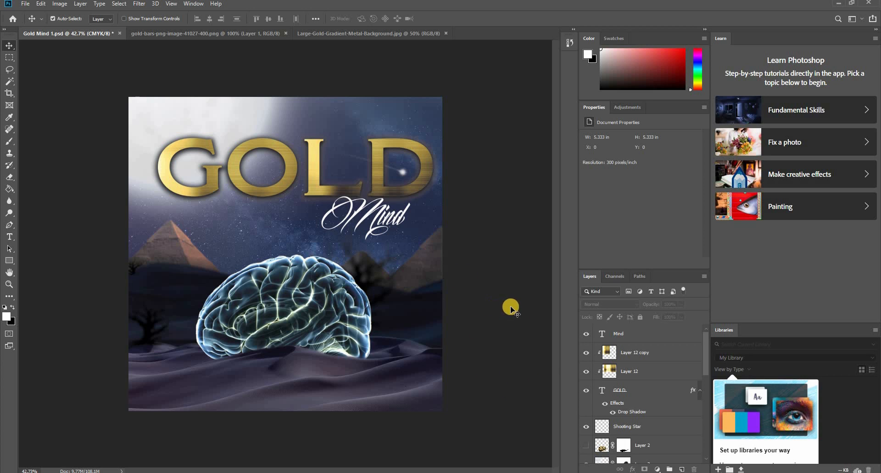
key("ctrl+s")
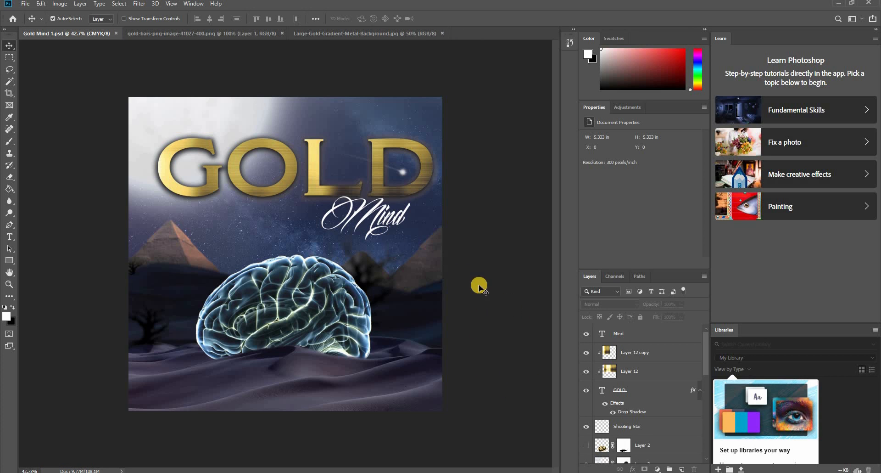
- Enlarge the Mind text to about 95.7 pt and position it overlapping the lower edge of the letters L and D
left_click(384, 210)
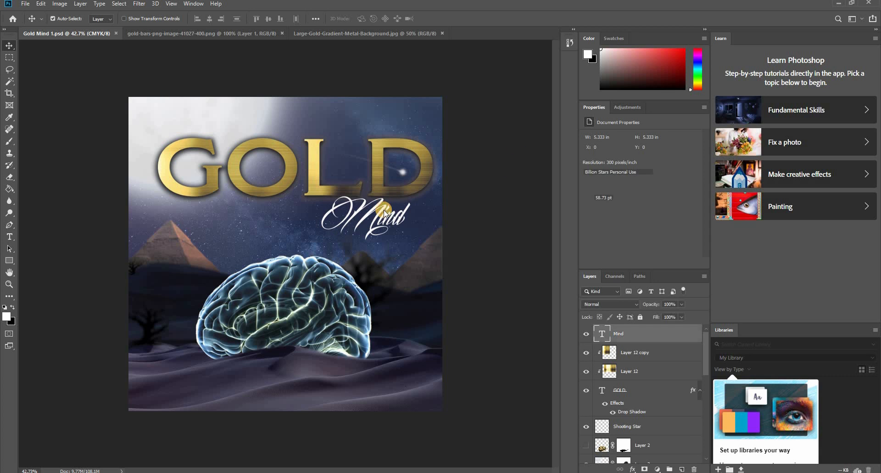
key("ctrl+t")
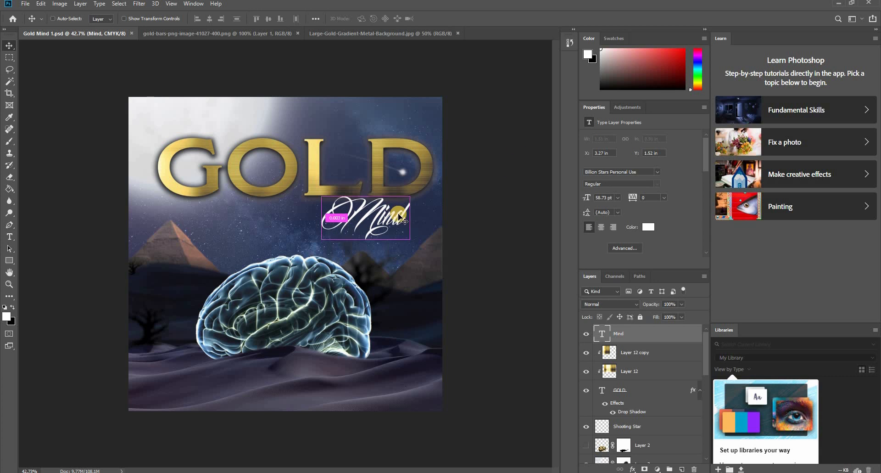
left_click_drag(319, 238, 290, 263)
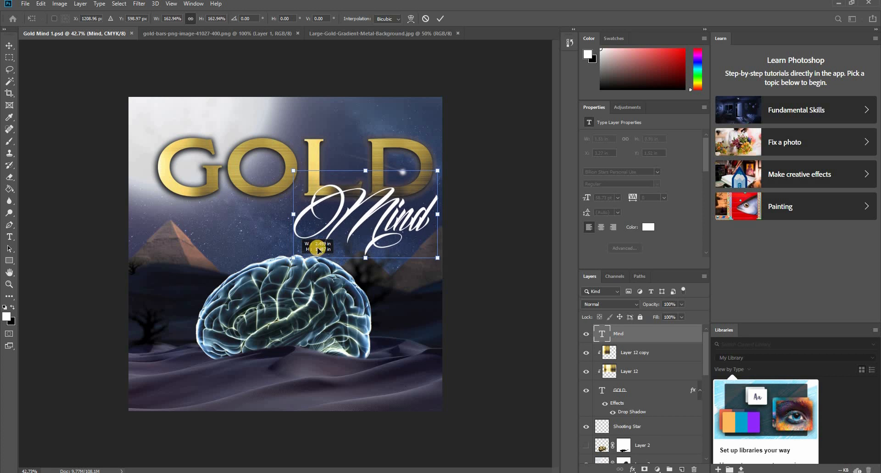
left_click_drag(369, 212, 389, 204)
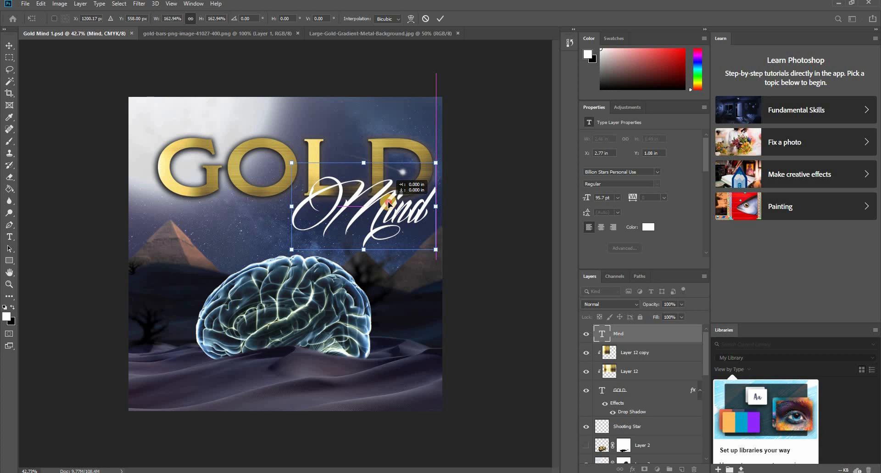
key("Return")
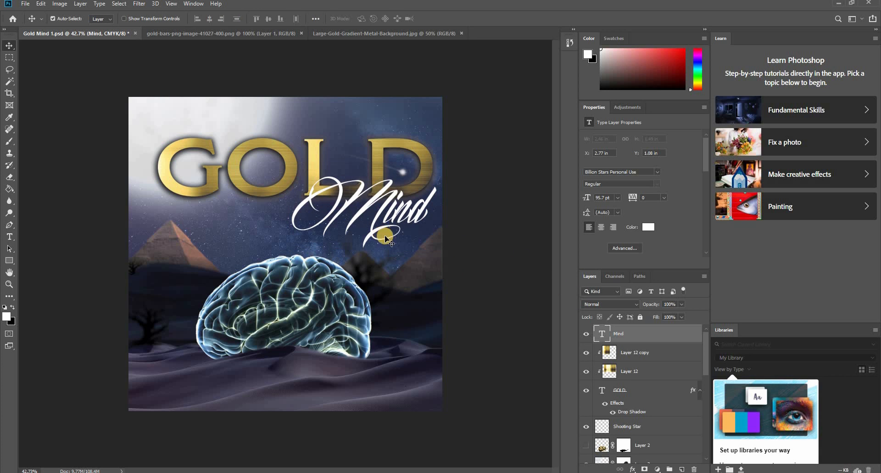
- Add a black drop shadow to the Mind text with 0 px distance, 28% spread and 27 px size
right_click(601, 334)
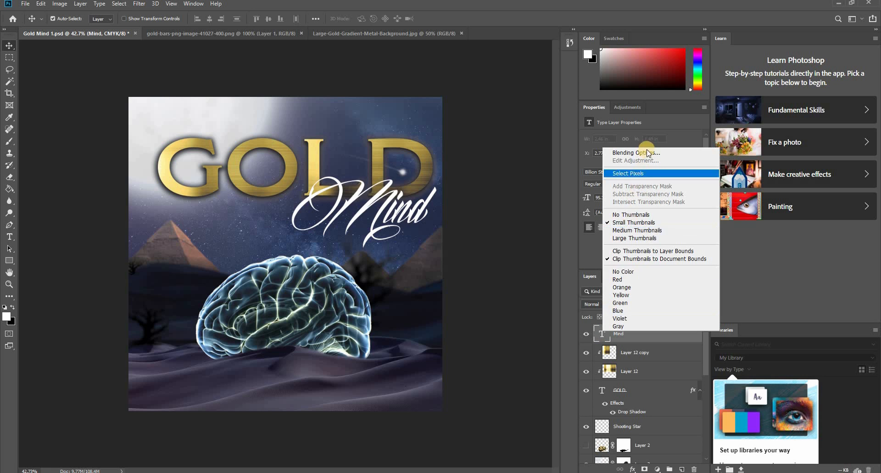
left_click(392, 200)
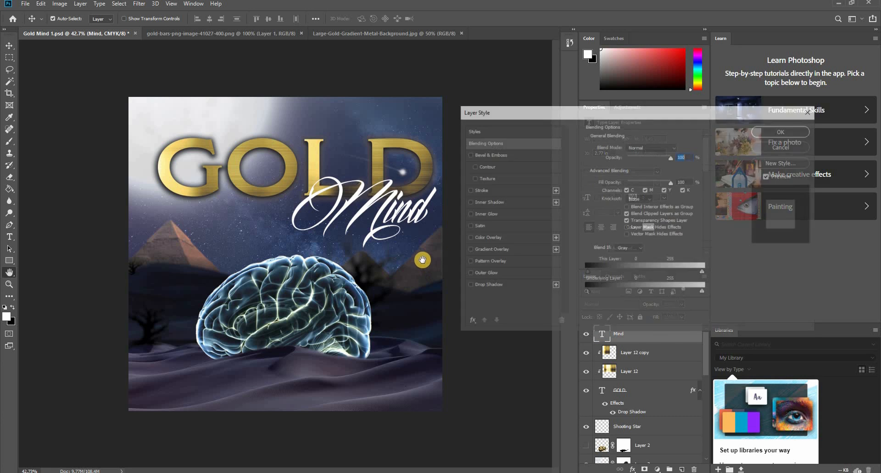
left_click(468, 285)
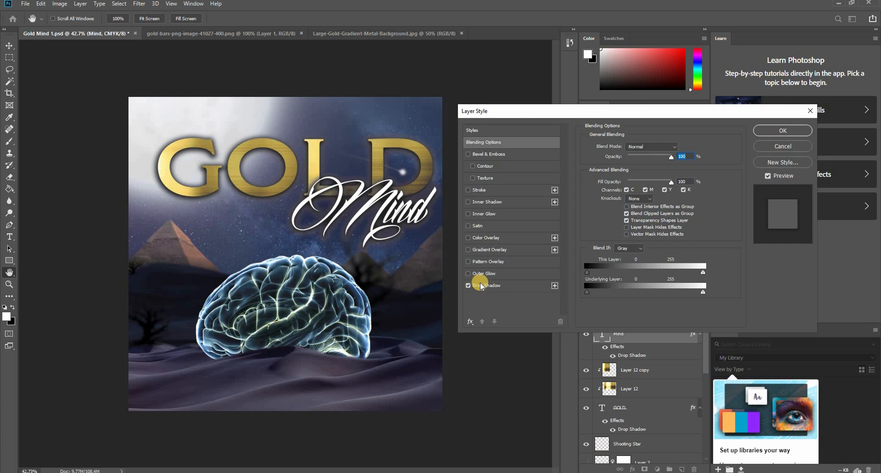
left_click(477, 285)
left_click(681, 147)
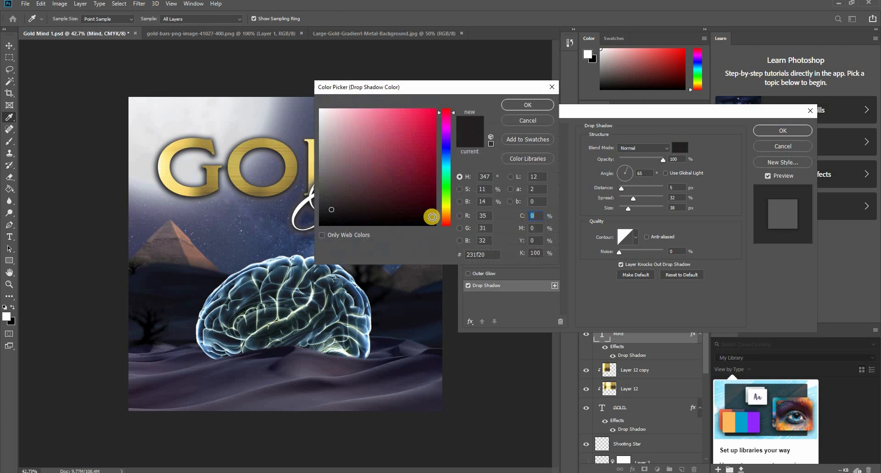
left_click_drag(431, 214, 437, 232)
key("Return")
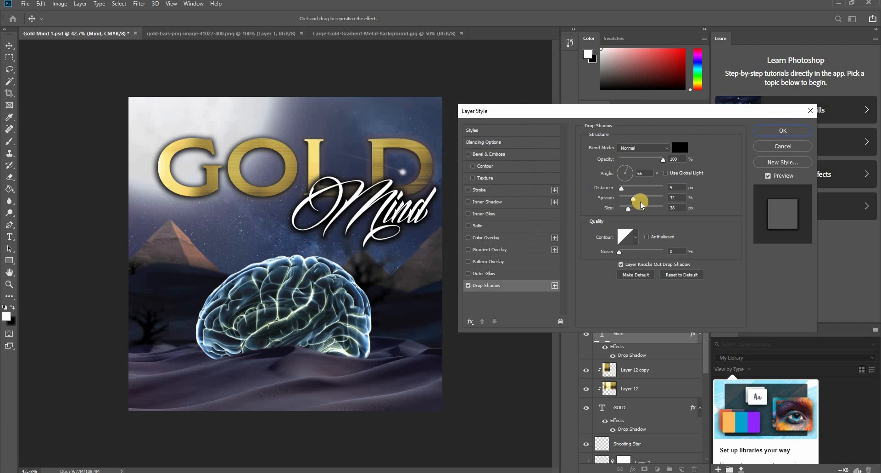
mouse_move(628, 209)
left_mouse_down()
mouse_move(629, 217)
mouse_move(621, 187)
mouse_move(612, 186)
mouse_move(632, 185)
mouse_move(601, 192)
mouse_move(615, 204)
mouse_move(631, 198)
left_mouse_up()
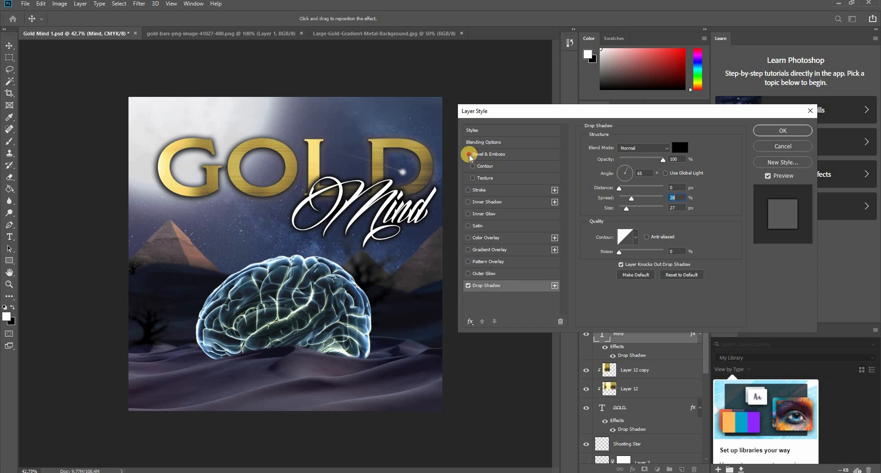
- Add an Inner Bevel to the Mind text with 625% depth, 81 px size, 0 px soften and 0% highlight opacity, and save
left_click(487, 153)
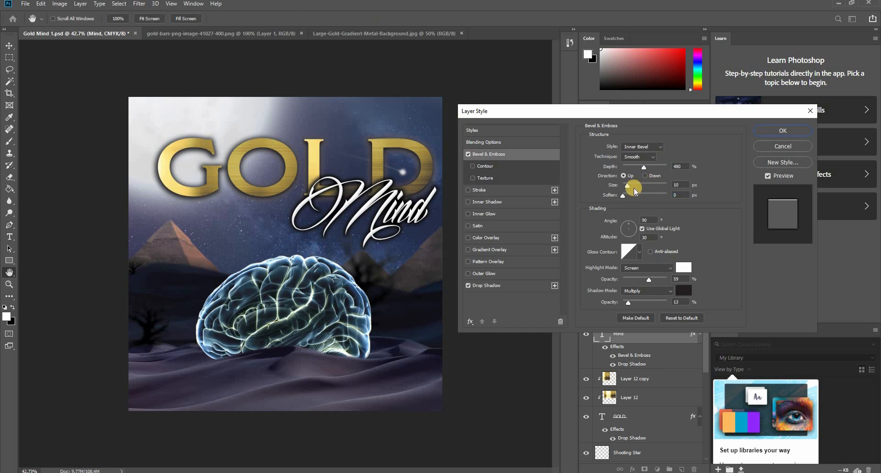
left_click_drag(629, 185, 650, 168)
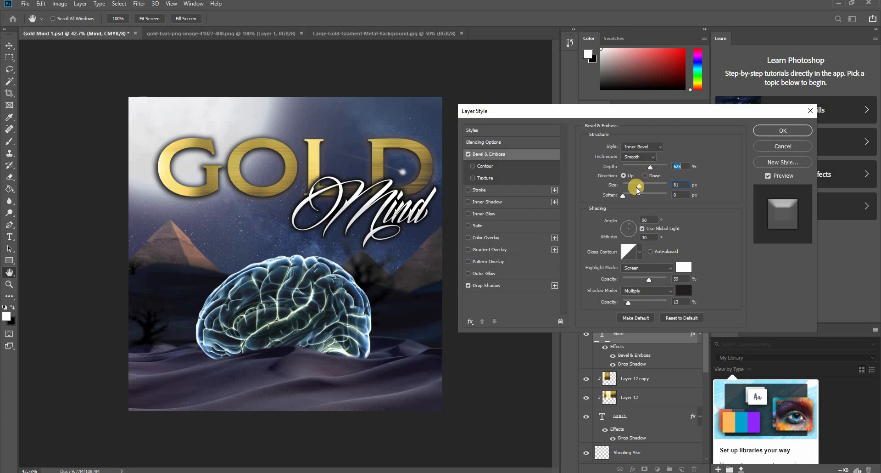
left_click_drag(631, 196, 615, 197)
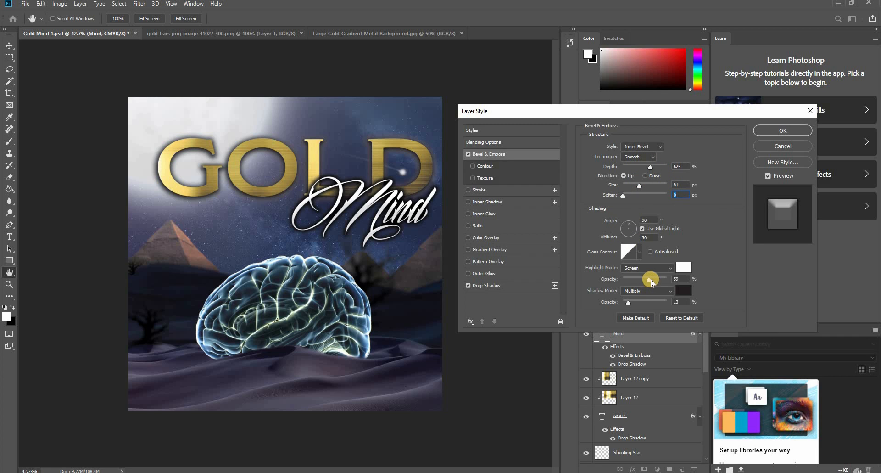
left_click_drag(652, 281, 611, 280)
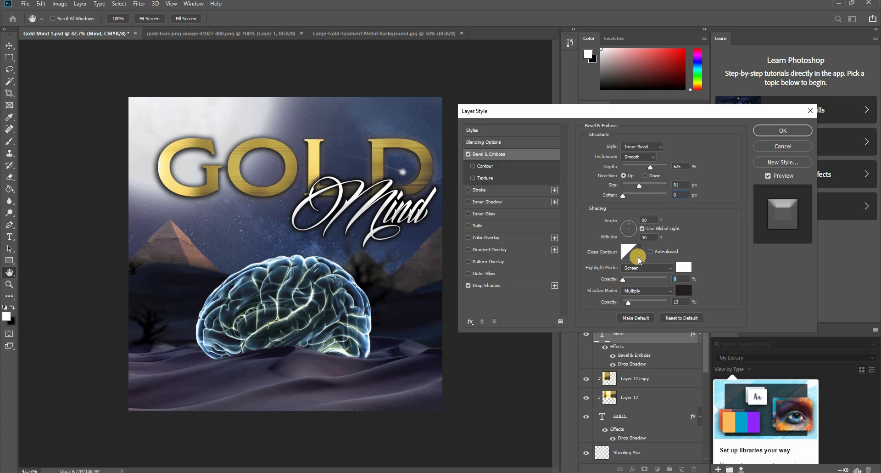
left_click(763, 132)
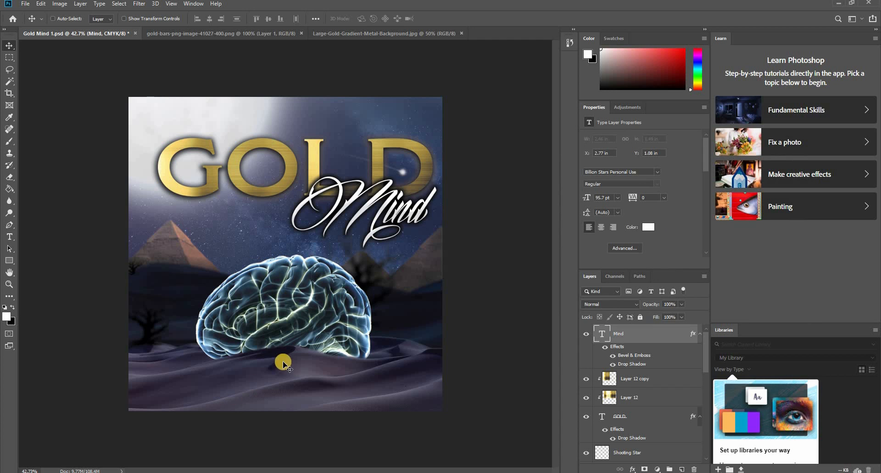
key("ctrl+h")
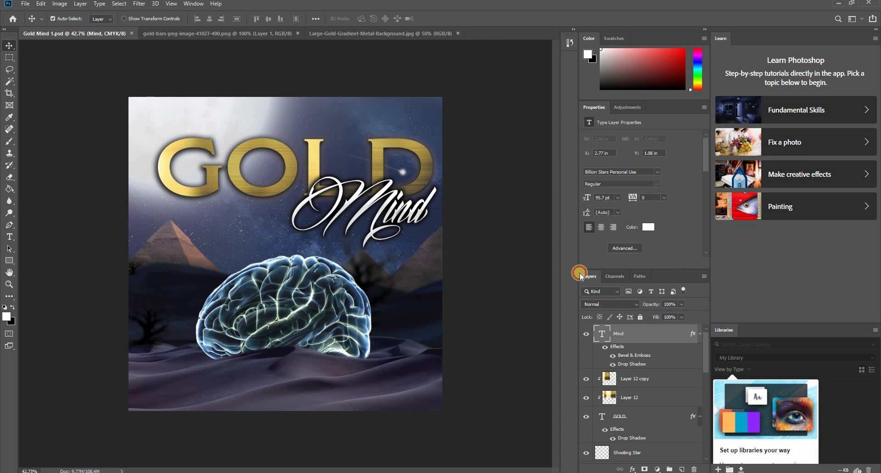
- Add a linear gradient overlay to the Mind text and set its dark gray stop to dark gold 78673c
double_click(662, 324)
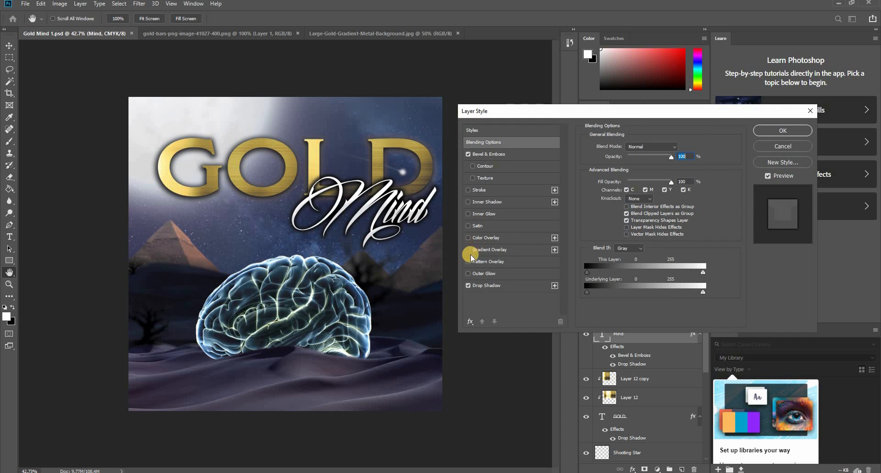
left_click(469, 251)
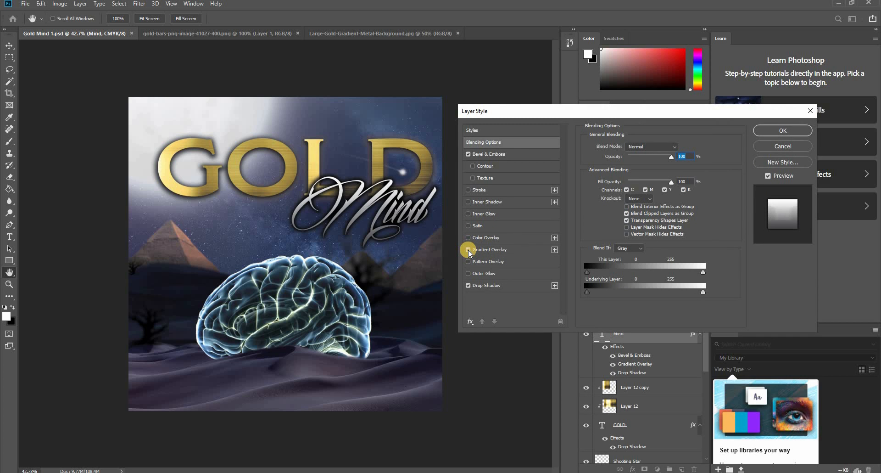
left_click(493, 251)
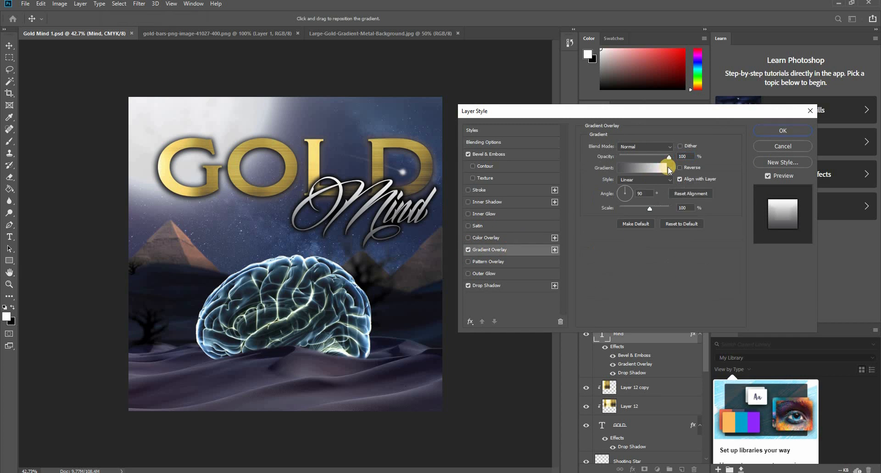
left_click(642, 173)
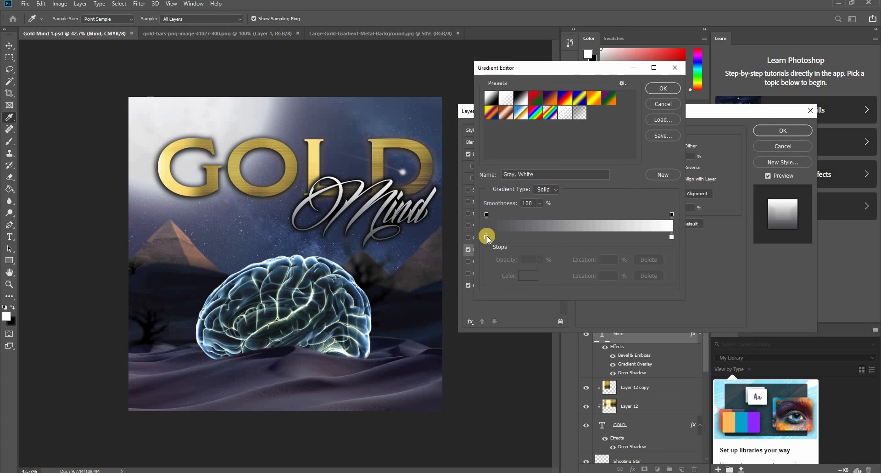
double_click(486, 236)
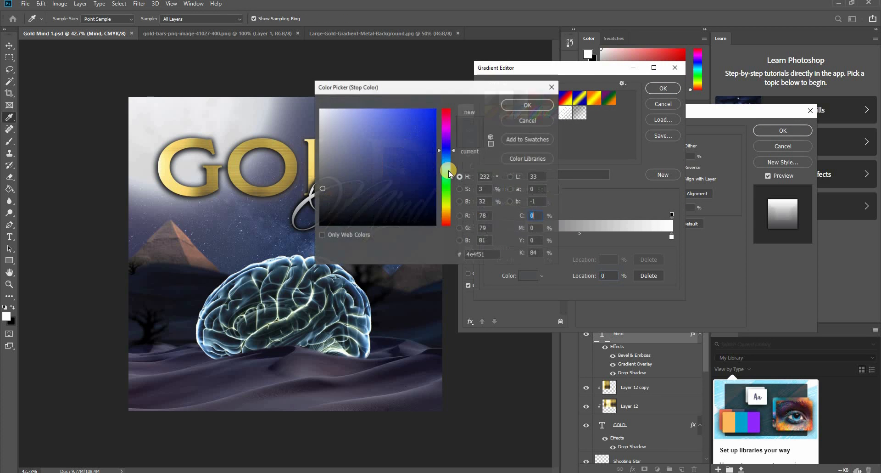
left_click_drag(501, 86, 615, 87)
left_click_drag(415, 155, 427, 169)
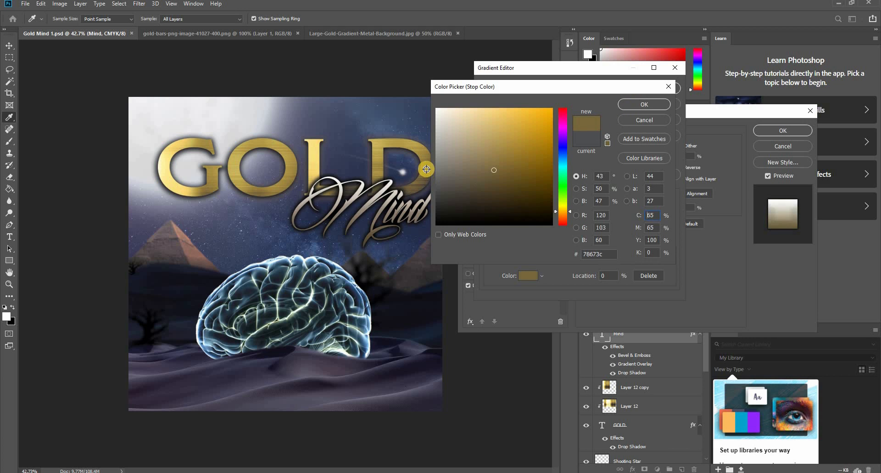
left_click(619, 114)
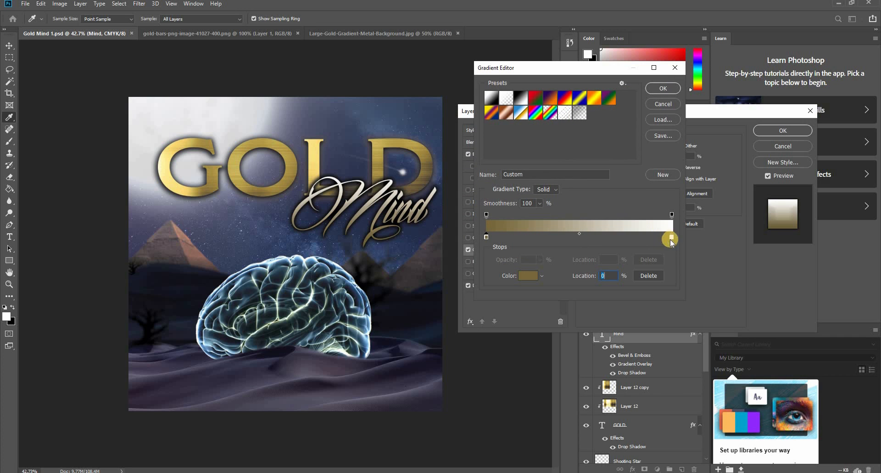
- Rework the gradient stops, adding a second gold stop near the dark end and a white stop at 54%, and pulling the opacity stop inward
left_click_drag(580, 235, 543, 235)
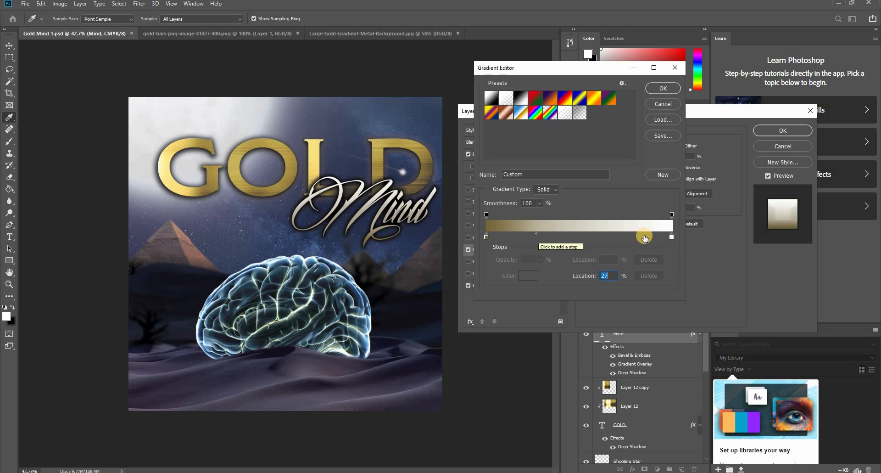
left_click_drag(671, 215, 669, 215)
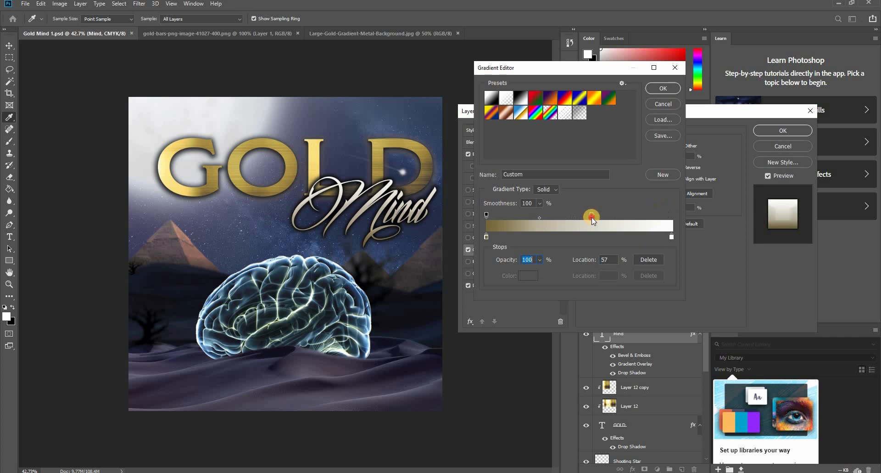
left_click_drag(575, 215, 550, 216)
left_click(542, 237)
mouse_move(526, 236)
left_mouse_down()
mouse_move(508, 236)
mouse_move(528, 233)
left_mouse_up()
left_click_drag(672, 236, 581, 236)
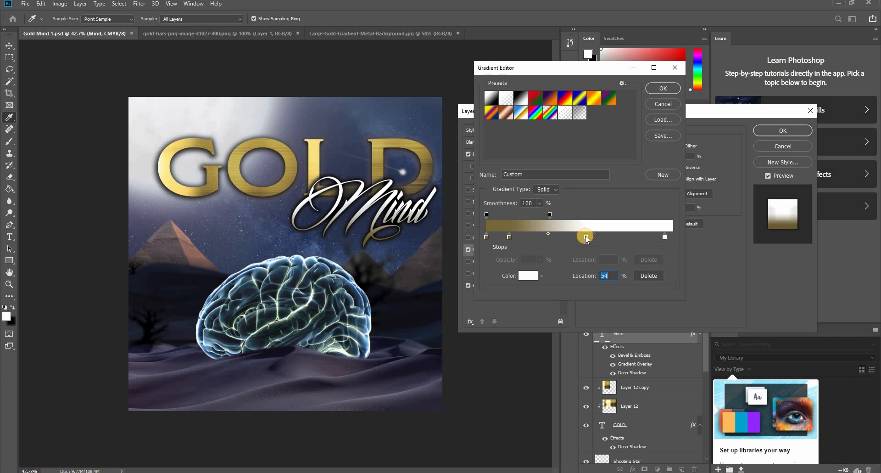
- Set the gradient stop at 54% to light blue bddcf4 and accept the gradient
double_click(586, 237)
left_click(361, 319)
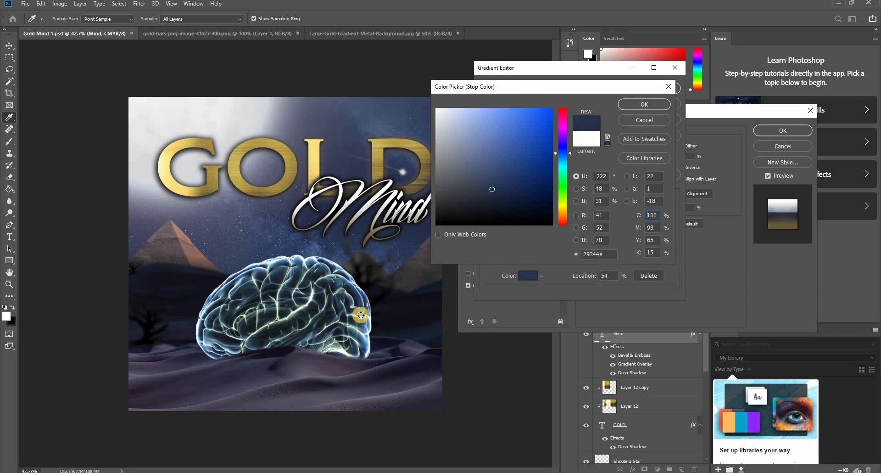
left_click(366, 326)
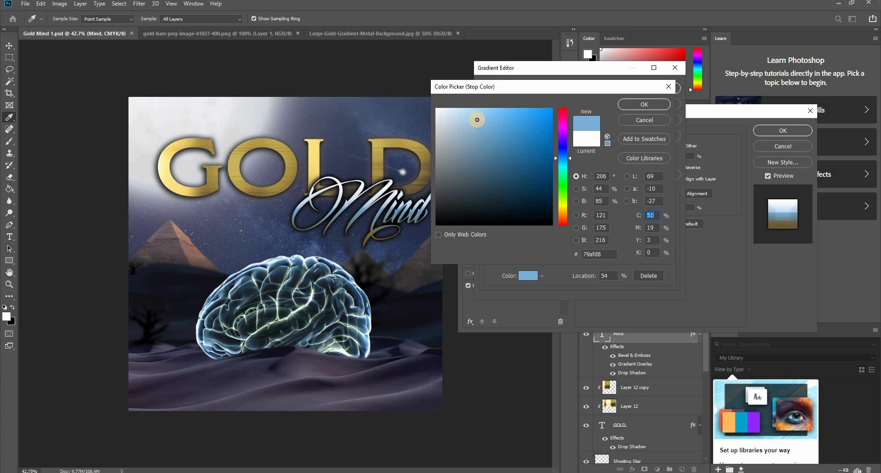
left_click(461, 117)
left_click(454, 109)
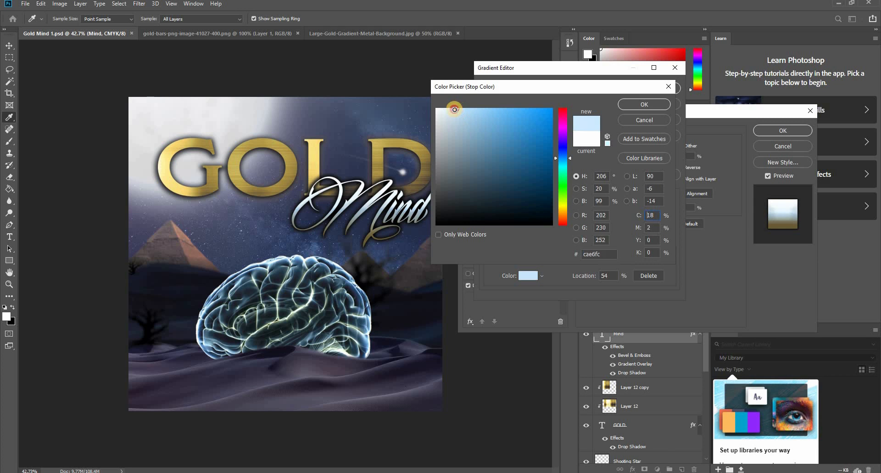
left_click(463, 112)
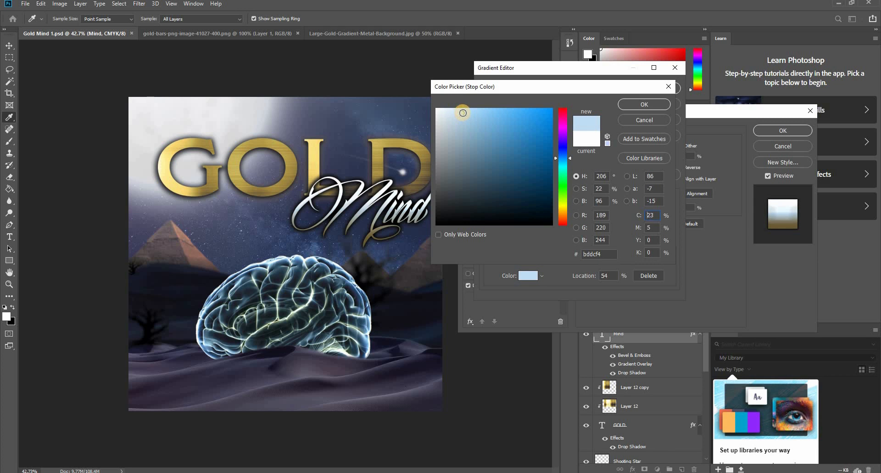
left_click(627, 105)
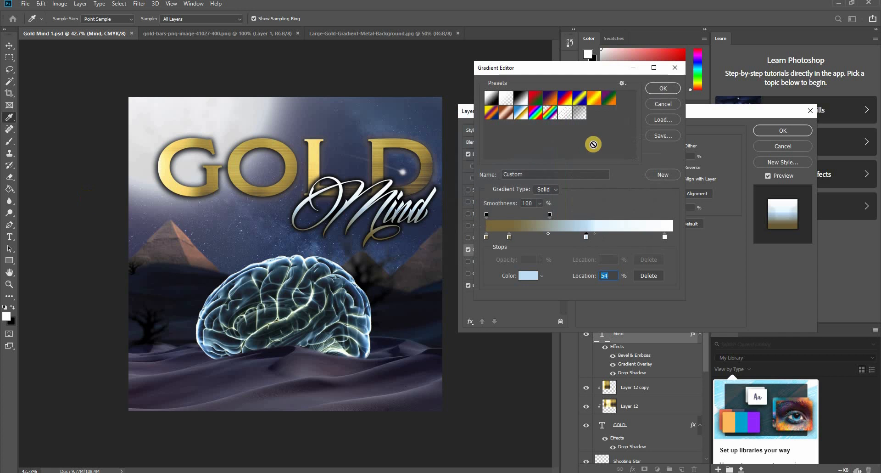
left_click(666, 87)
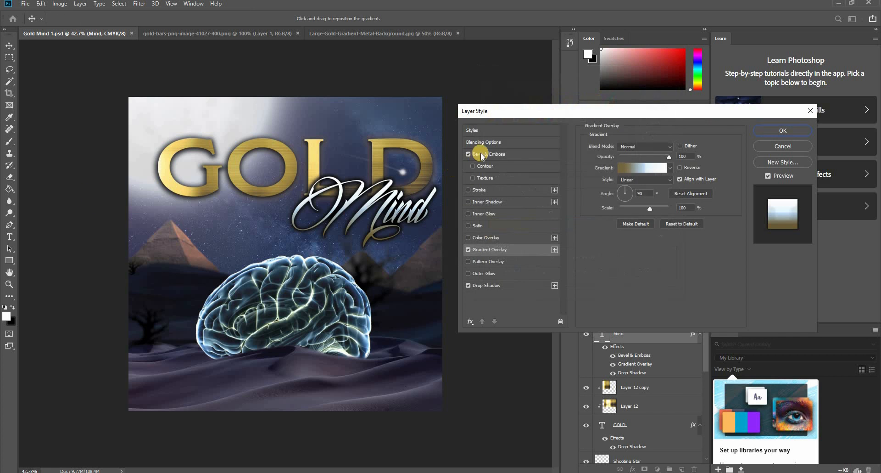
- Lower the Mind text's bevel depth to 1%, turn Bevel & Emboss off, apply the layer style and save the document
left_click(483, 155)
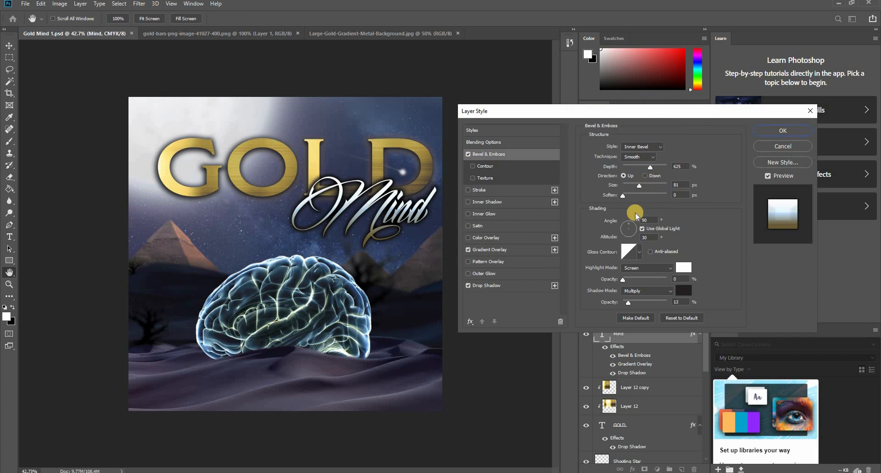
left_click_drag(648, 167, 577, 171)
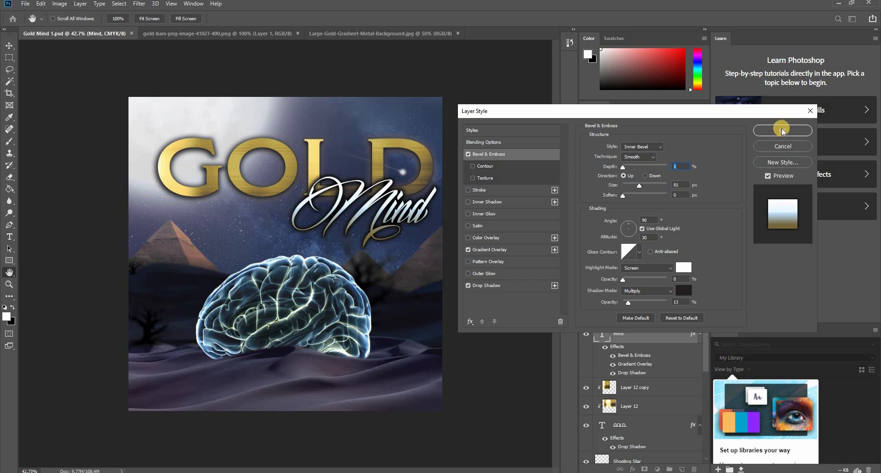
left_click(468, 155)
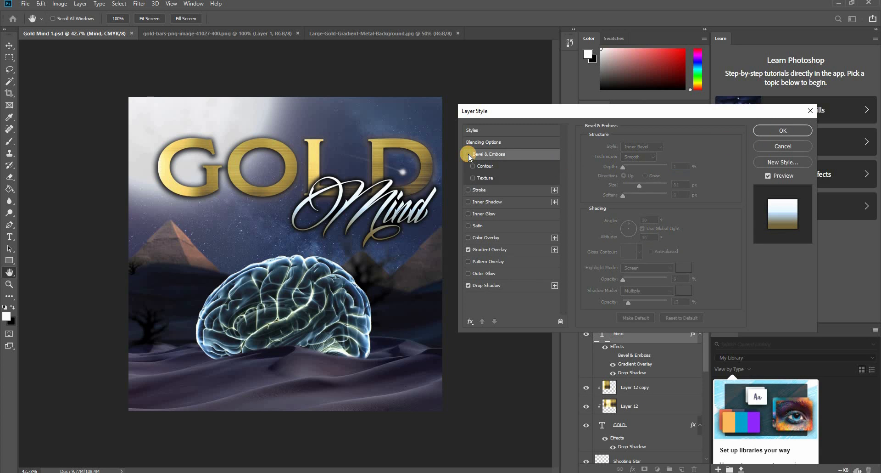
left_click(772, 126)
key("v")
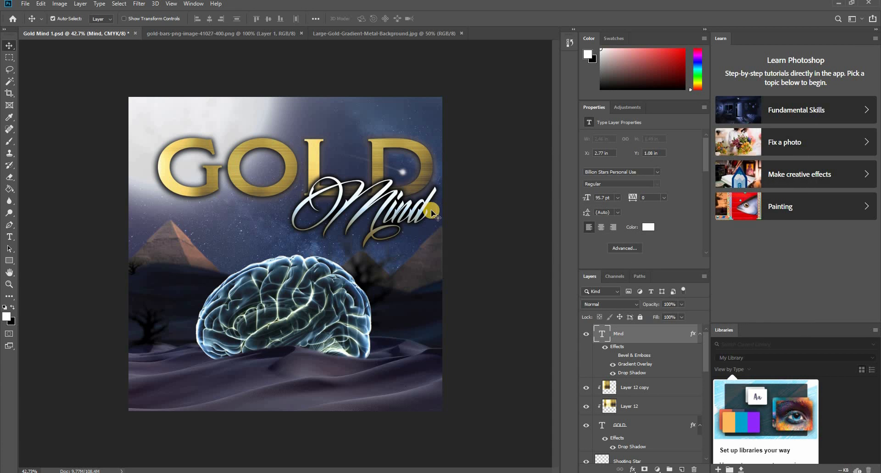
key("ctrl+s")
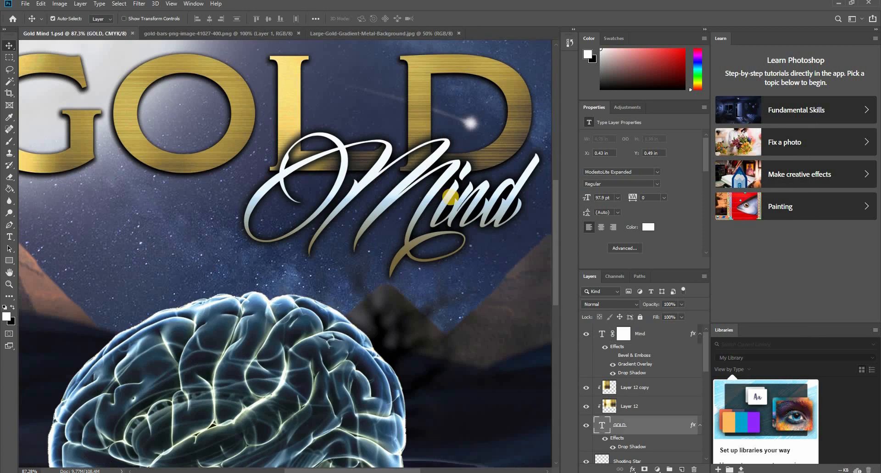
- Select the Mind layer and toggle its visibility to inspect the GOLD letters underneath
scroll(451, 195, "up", 5)
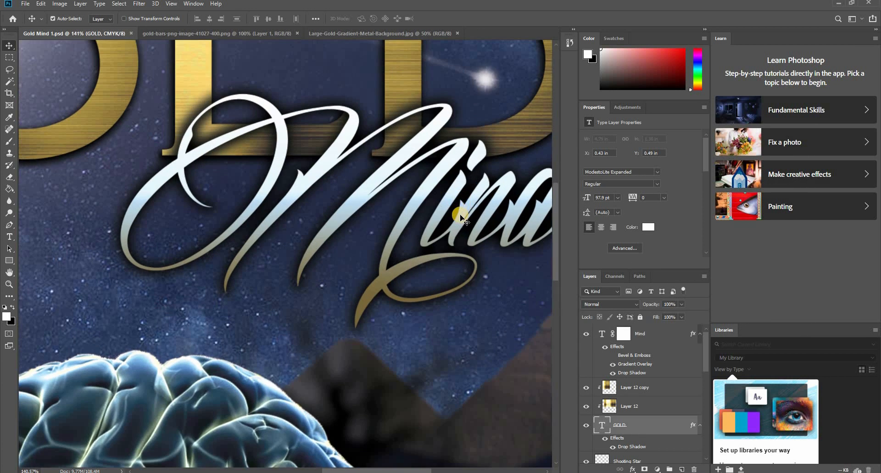
left_click(461, 222)
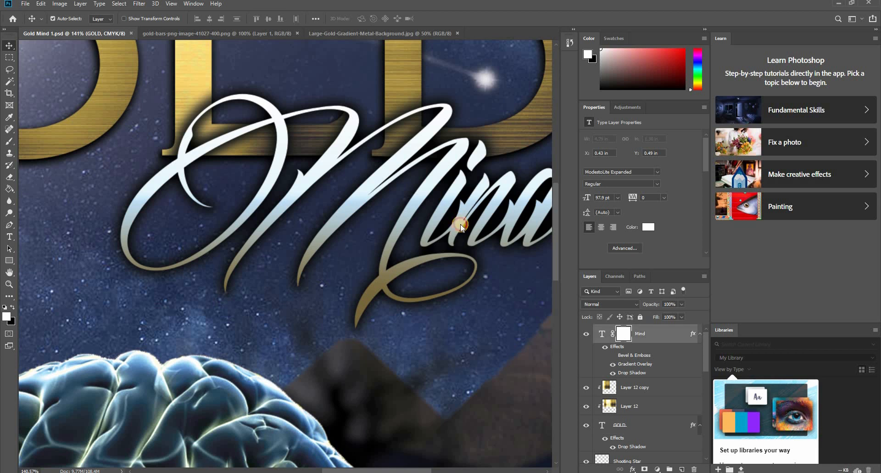
left_click(587, 336)
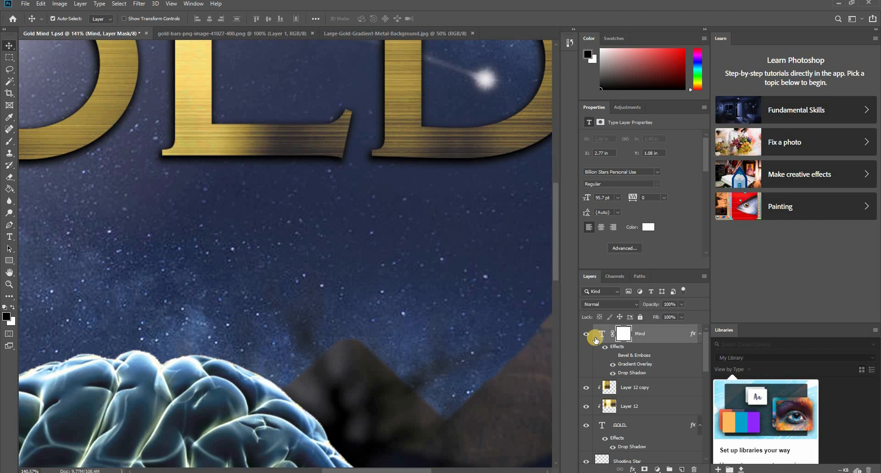
left_click(587, 337)
- Paint black on the Mind layer's mask with a 15 px brush where the script's loop crosses the L's stem
left_click(624, 333)
key("b")
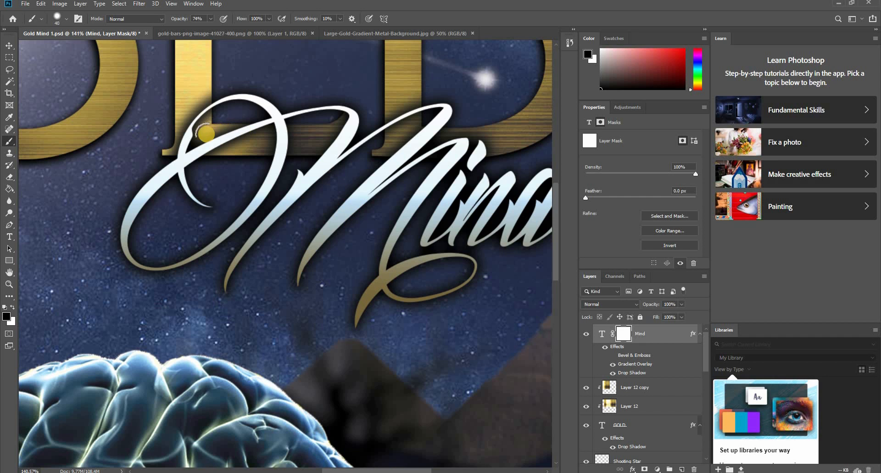
key("bracketleft")
key("bracketleft")
key("bracketleft")
key("bracketleft")
key("bracketleft")
key("bracketleft")
key("bracketleft")
key("bracketleft")
key("bracketleft")
key("bracketleft")
key("bracketleft")
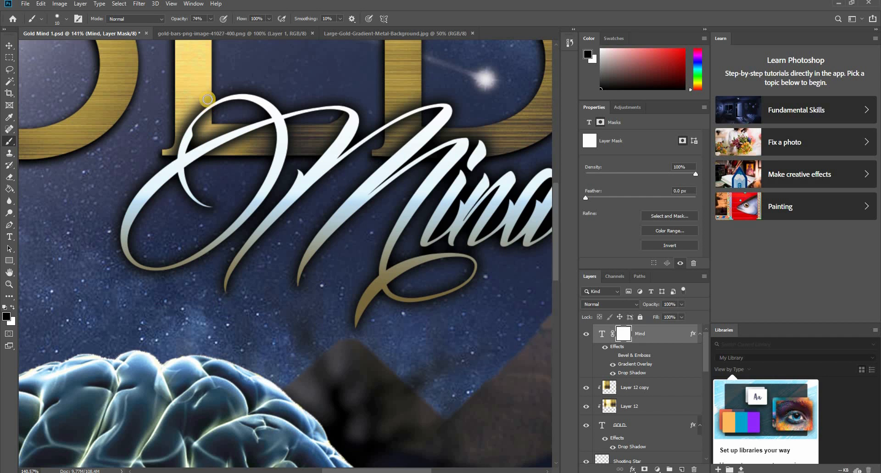
scroll(205, 99, "up", 6)
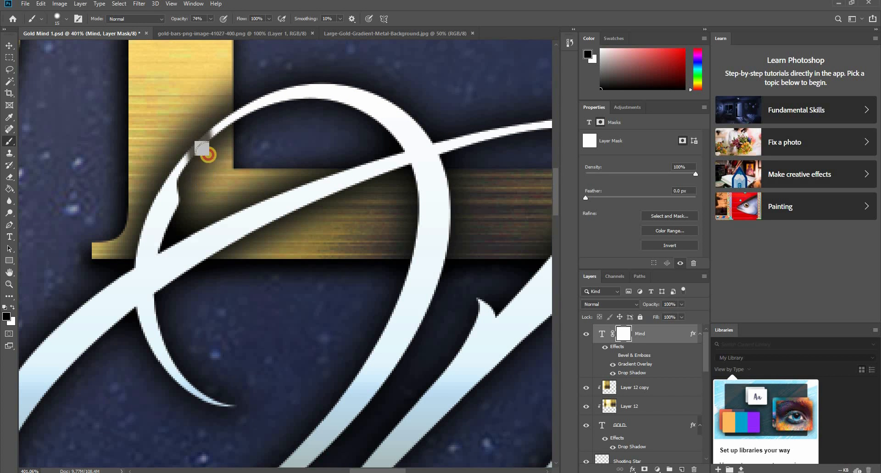
left_click_drag(203, 166, 209, 104)
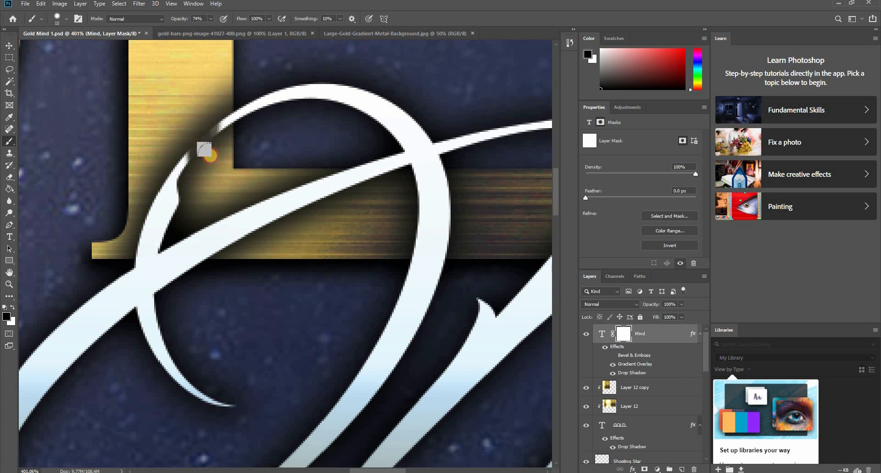
mouse_move(214, 151)
left_mouse_down()
mouse_move(212, 107)
mouse_move(211, 151)
mouse_move(197, 148)
mouse_move(185, 108)
mouse_move(179, 159)
mouse_move(187, 108)
mouse_move(187, 182)
mouse_move(199, 114)
mouse_move(198, 162)
mouse_move(203, 101)
mouse_move(212, 145)
mouse_move(212, 98)
mouse_move(206, 144)
mouse_move(222, 84)
mouse_move(217, 144)
mouse_move(223, 105)
mouse_move(217, 131)
mouse_move(209, 95)
left_mouse_up()
- Set the brush opacity to 100% and raise its hardness to the maximum
left_click(210, 19)
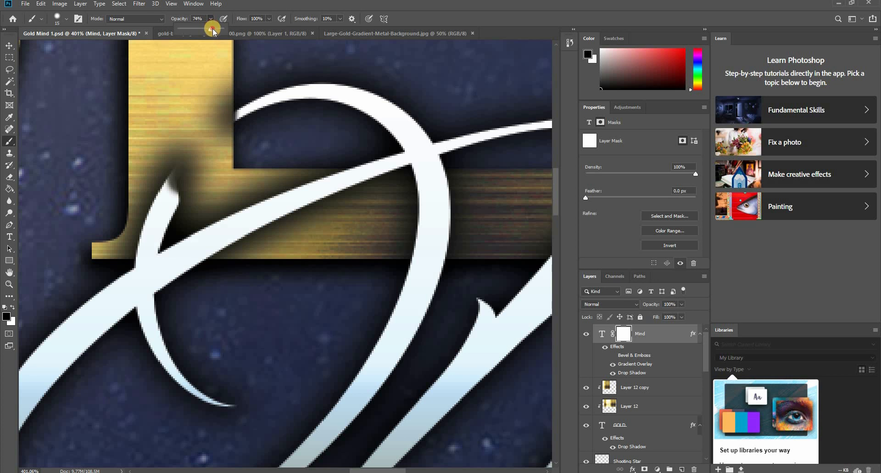
left_click_drag(213, 26, 232, 32)
right_click(213, 69)
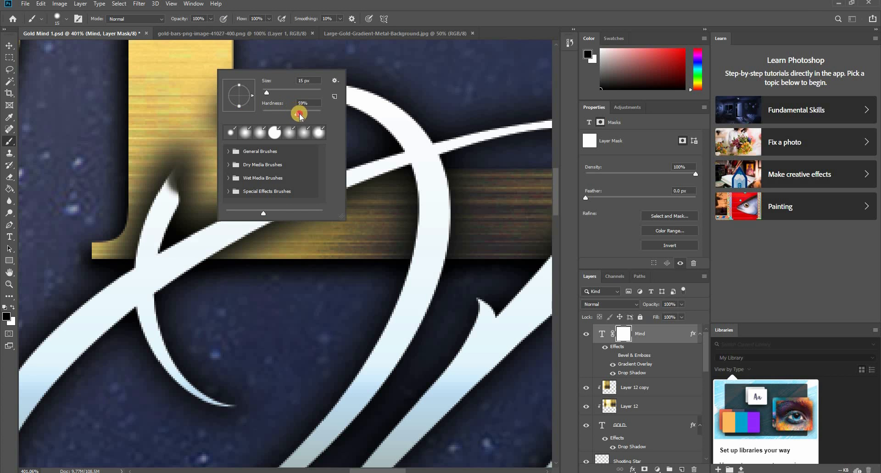
left_click_drag(299, 114, 336, 111)
left_click(356, 4)
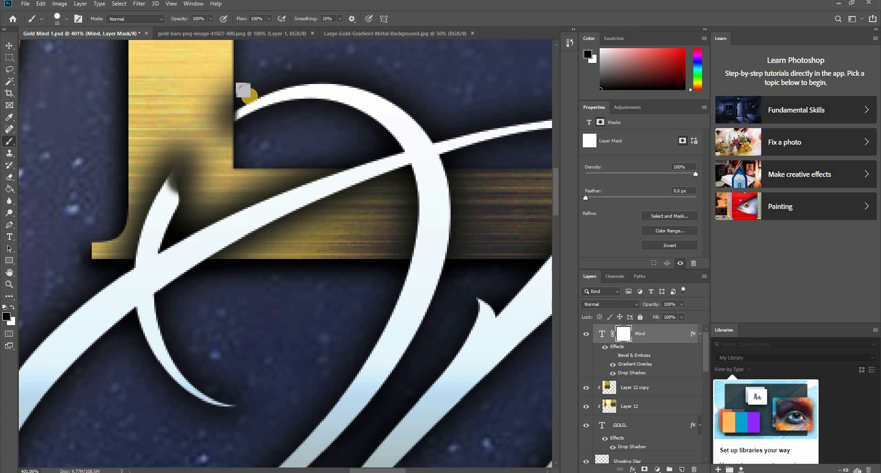
- Mask out the rest of the Mind loop's end over the foot of the L with the hardened brush
mouse_move(181, 177)
left_mouse_down()
mouse_move(175, 167)
mouse_move(176, 186)
mouse_move(132, 216)
mouse_move(163, 205)
mouse_move(122, 232)
mouse_move(132, 246)
mouse_move(148, 233)
mouse_move(146, 243)
mouse_move(142, 236)
mouse_move(126, 247)
left_mouse_up()
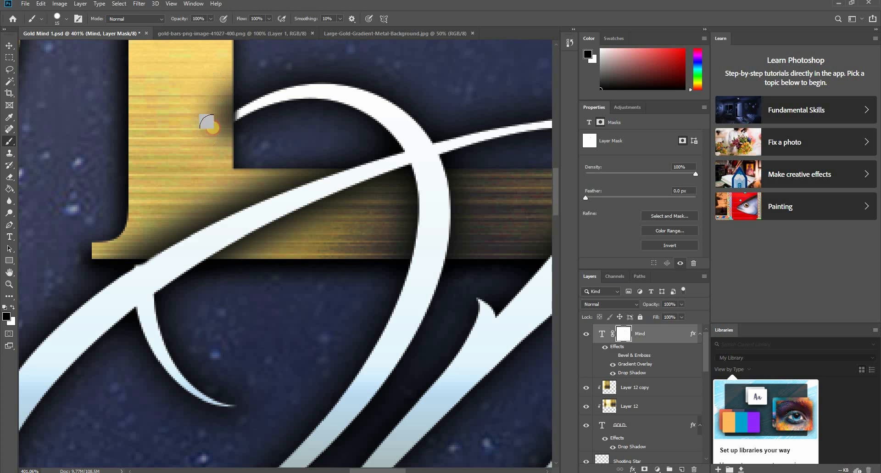
scroll(182, 183, "down", 6)
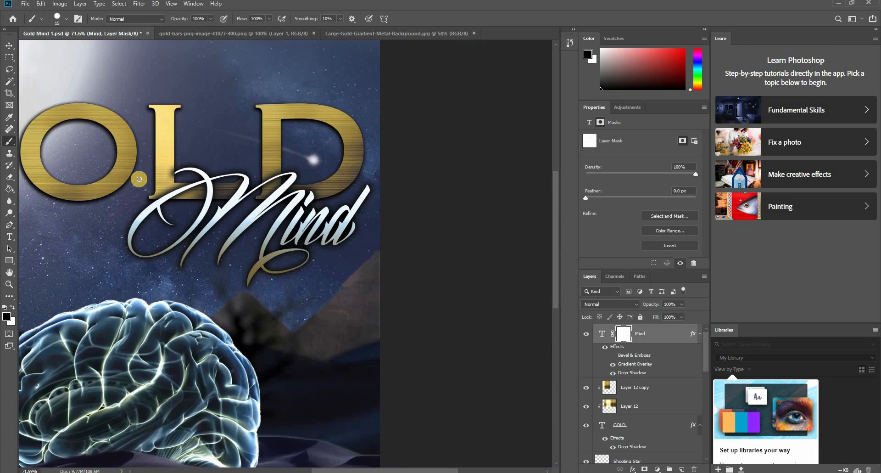
left_click_drag(247, 203, 348, 237)
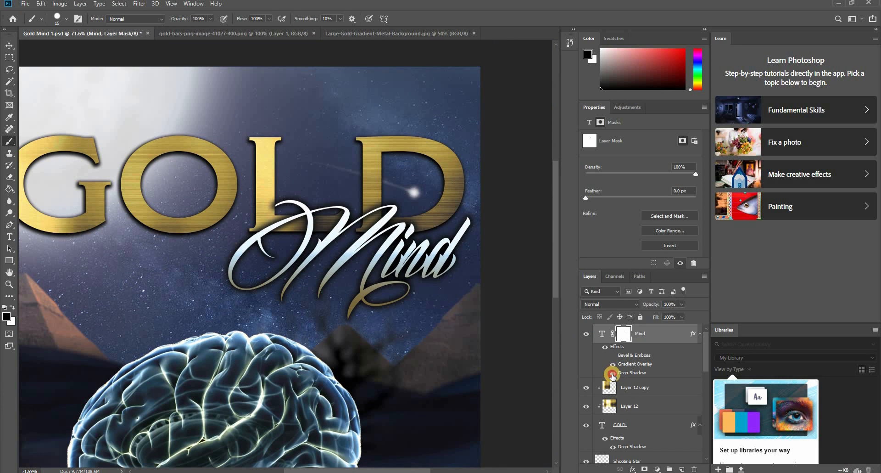
- Turn off the Mind layer's Drop Shadow and compare the GOLD letters with the script hidden and shown
left_click(613, 372)
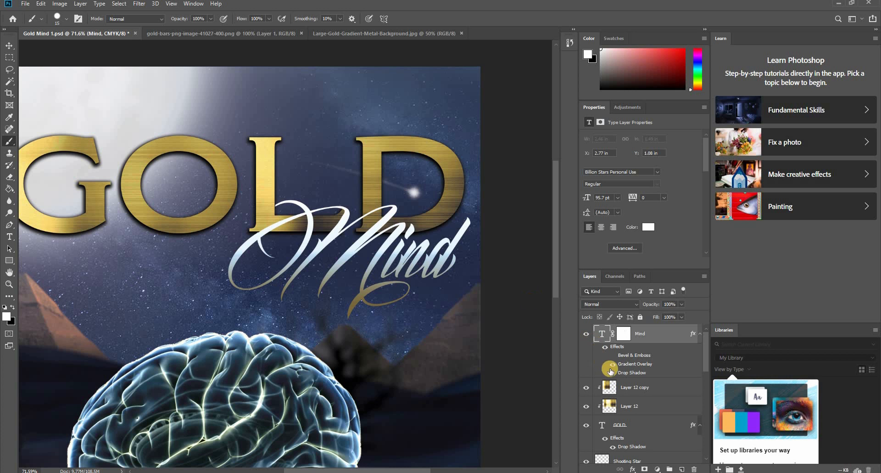
left_click(613, 373)
left_click(613, 372)
scroll(271, 211, "up", 7)
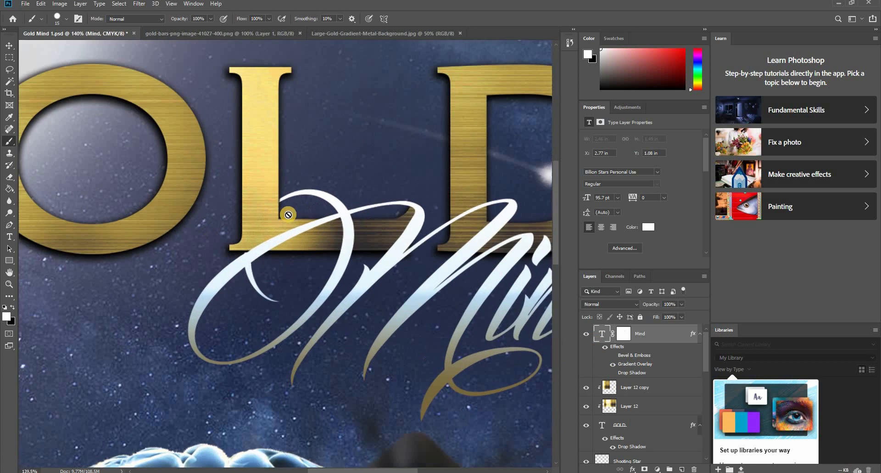
scroll(288, 215, "up", 2)
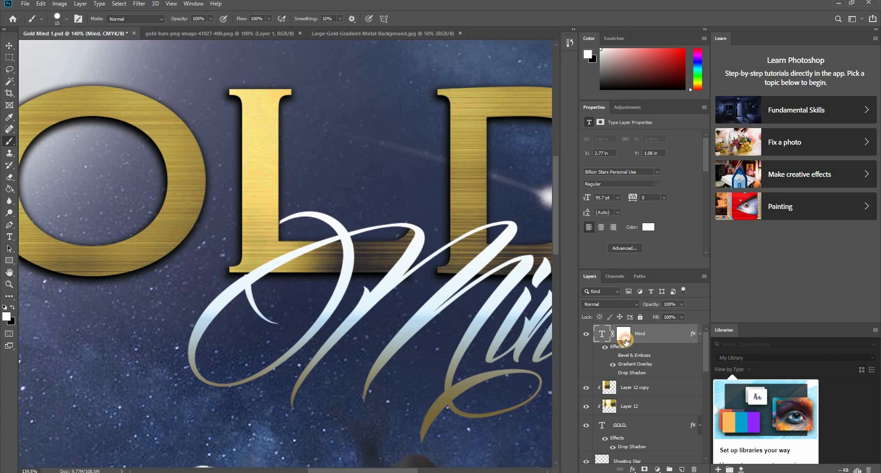
left_click(624, 339)
left_click(585, 337)
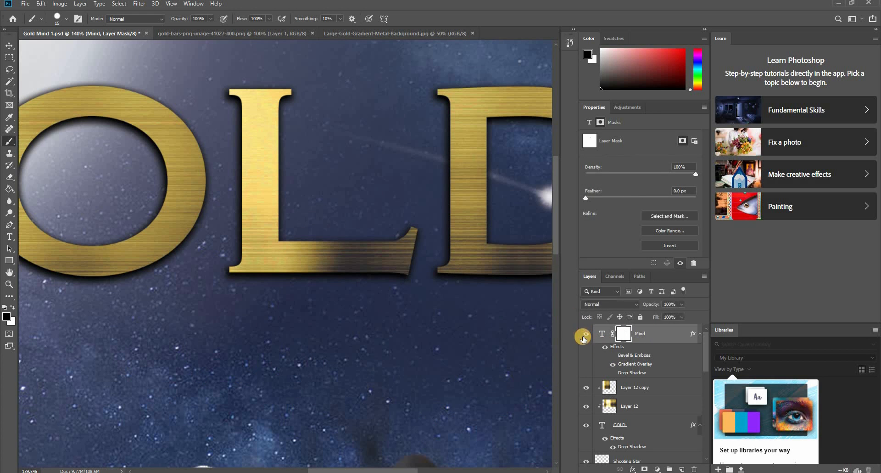
left_click(583, 337)
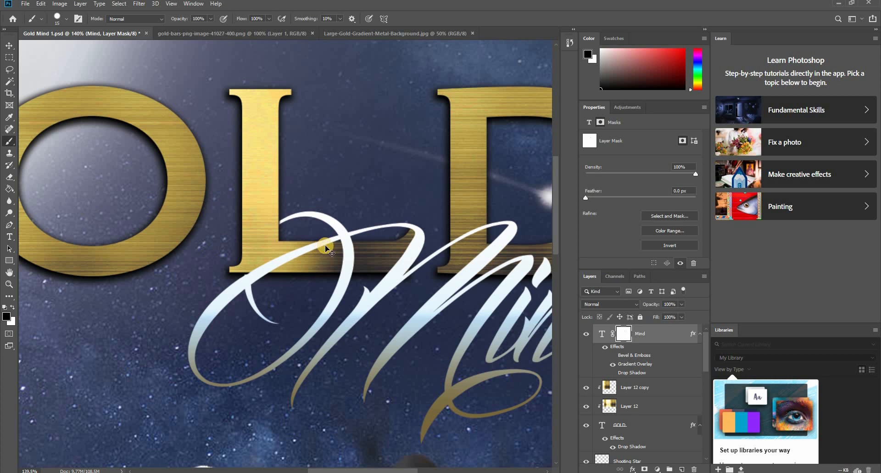
- Undo the Drop Shadow change and all the brush strokes on the Mind layer's mask
key("ctrl+z")
key("ctrl+z")
key("ctrl+z")
key("ctrl+z")
key("ctrl+z")
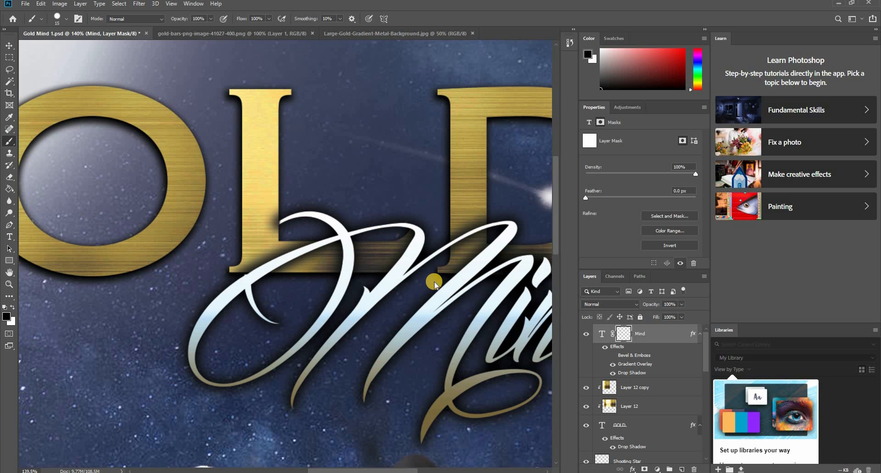
key("ctrl+z")
key("ctrl+z")
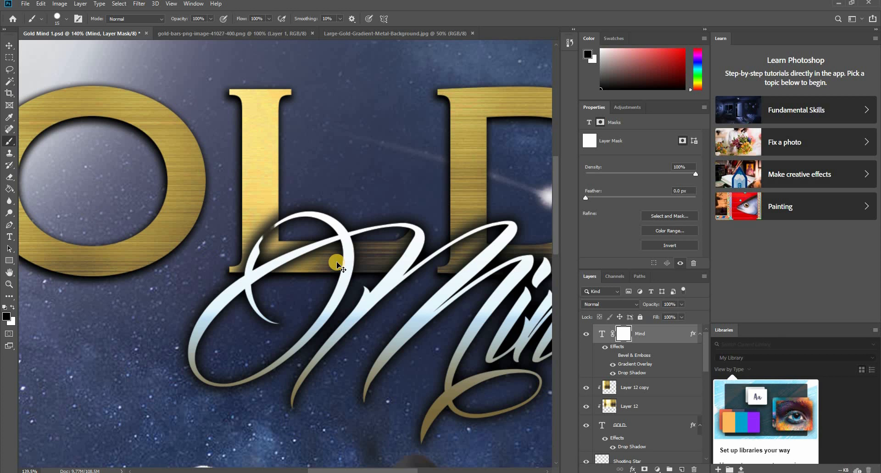
key("ctrl+z")
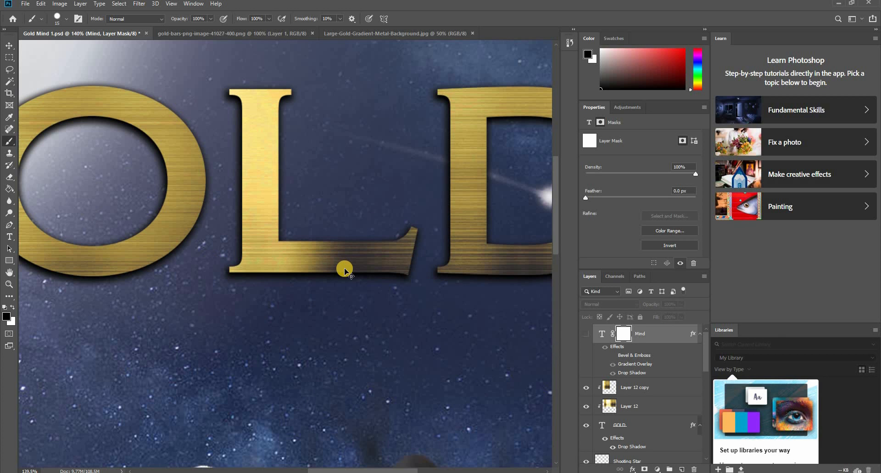
key("ctrl+z")
- Turn off the Mind layer's Drop Shadow and mask out the loop where it crosses the L's stem with the hard brush
key("v")
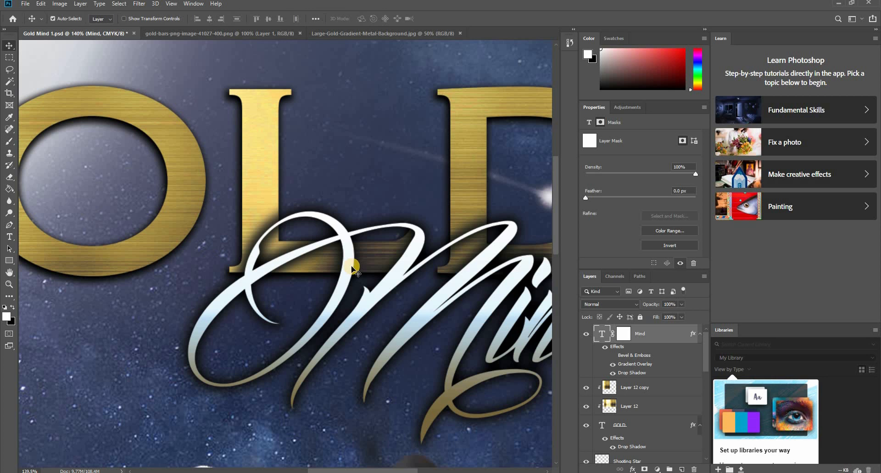
left_click(624, 334)
key("b")
scroll(276, 229, "up", 5)
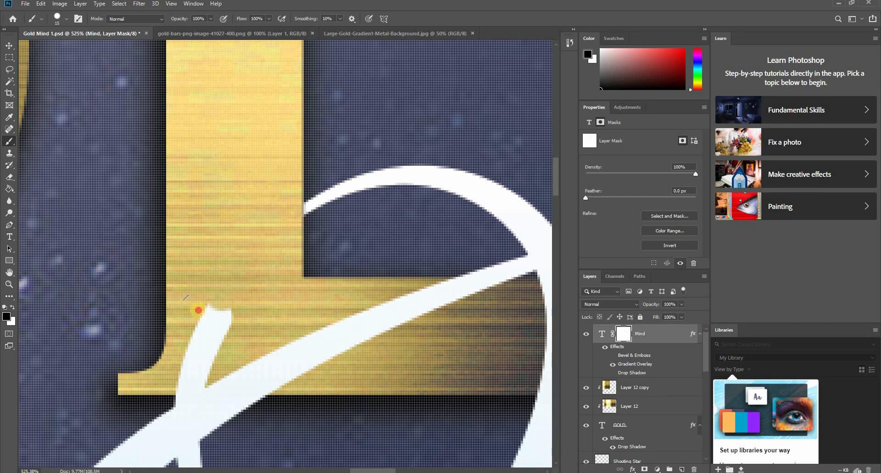
mouse_move(199, 310)
left_mouse_down()
mouse_move(281, 311)
mouse_move(203, 328)
mouse_move(208, 340)
mouse_move(219, 319)
mouse_move(214, 343)
mouse_move(169, 365)
mouse_move(181, 373)
mouse_move(199, 359)
mouse_move(182, 371)
mouse_move(198, 370)
mouse_move(178, 374)
left_mouse_up()
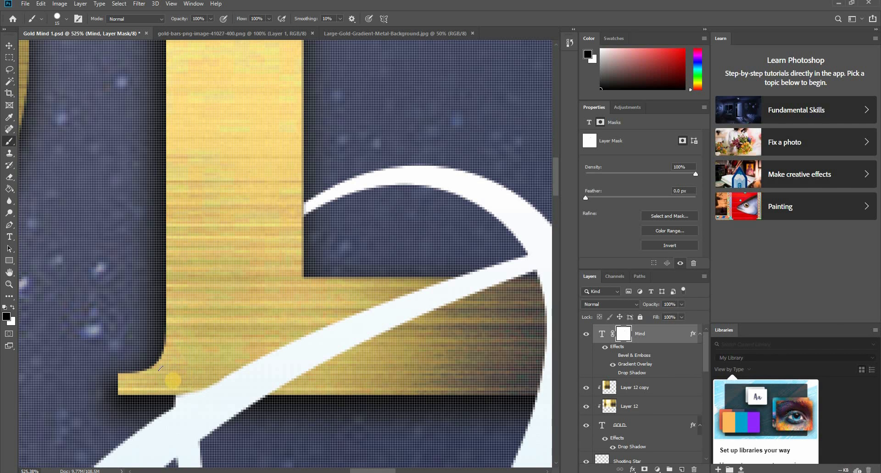
scroll(282, 306, "down", 10)
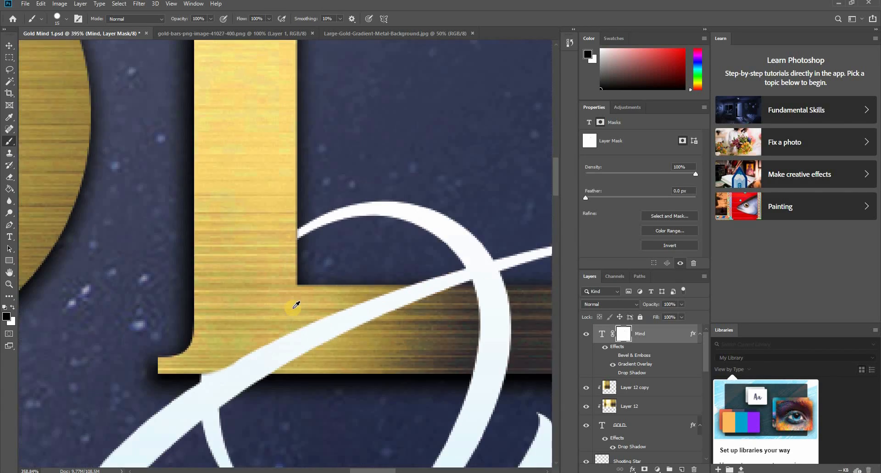
- Mask out the thin stroke of the script M where it crosses the D's stem
scroll(461, 343, "up", 8)
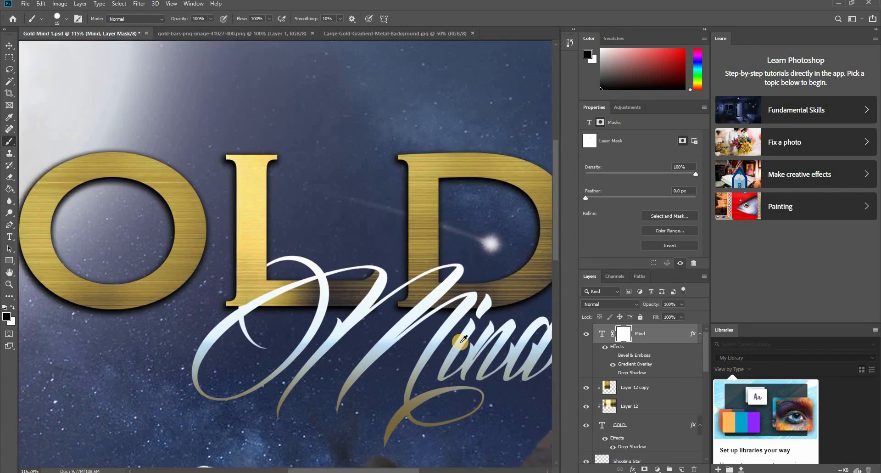
scroll(460, 265, "up", 3)
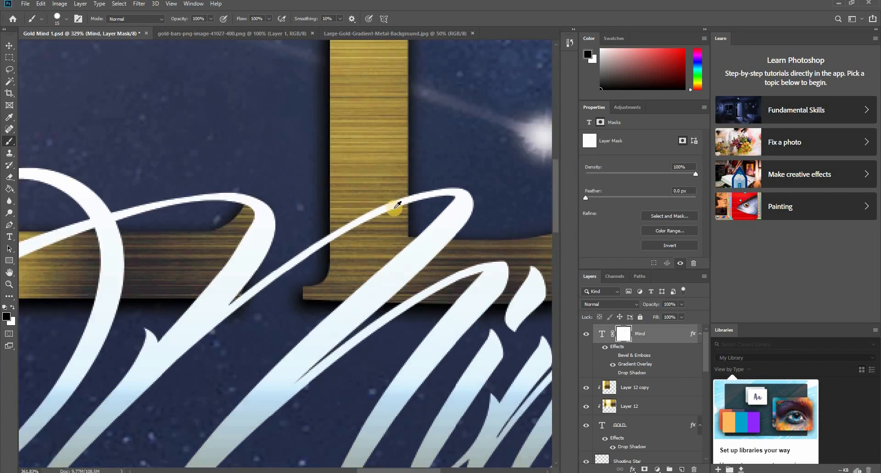
mouse_move(369, 182)
left_mouse_down()
mouse_move(353, 231)
mouse_move(305, 240)
mouse_move(309, 230)
mouse_move(307, 242)
left_mouse_up()
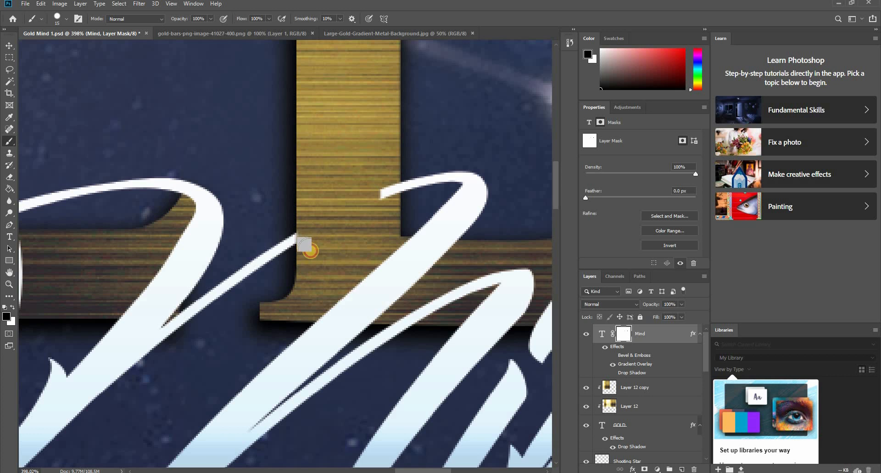
mouse_move(374, 183)
left_mouse_down()
mouse_move(376, 221)
mouse_move(383, 187)
left_mouse_up()
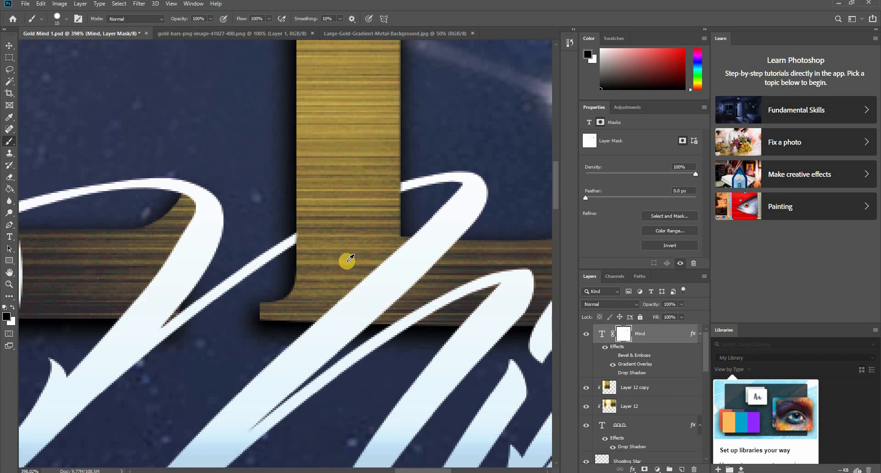
- Mask out the upper part of the script i's dot where it overlaps the D's lower curve
scroll(344, 257, "down", 8)
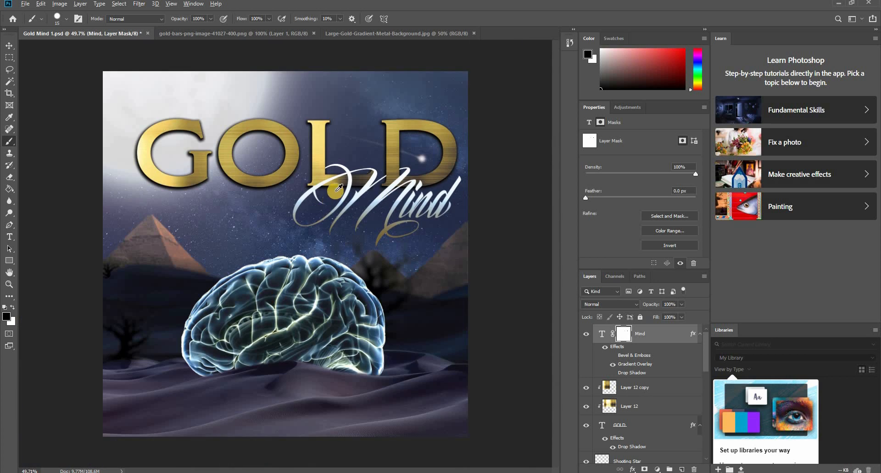
scroll(323, 207, "up", 1)
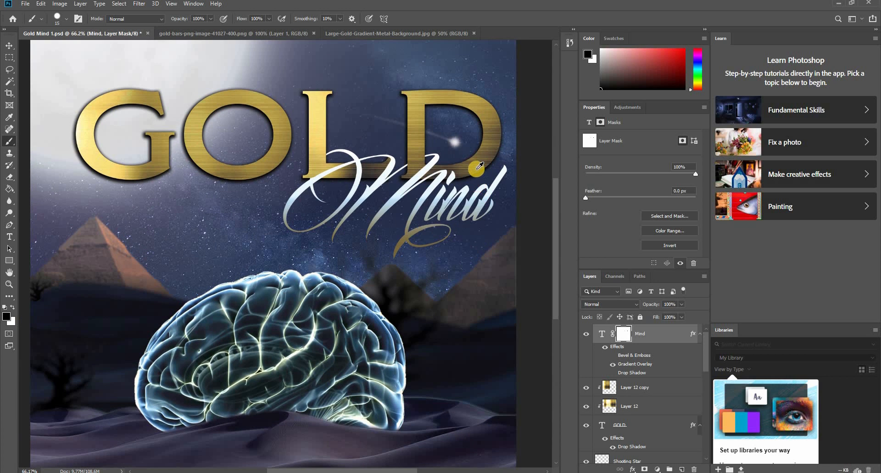
scroll(477, 167, "up", 5)
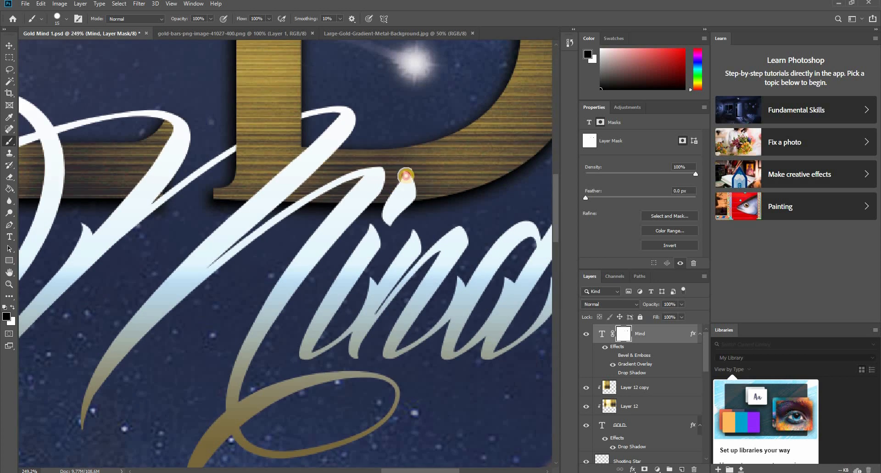
left_click_drag(397, 194, 415, 185)
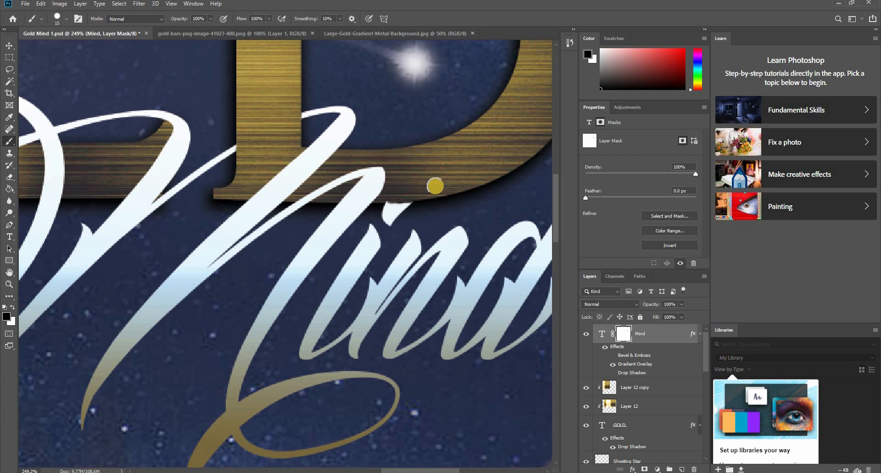
- Turn the Mind layer's Drop Shadow back on
scroll(435, 183, "down", 5)
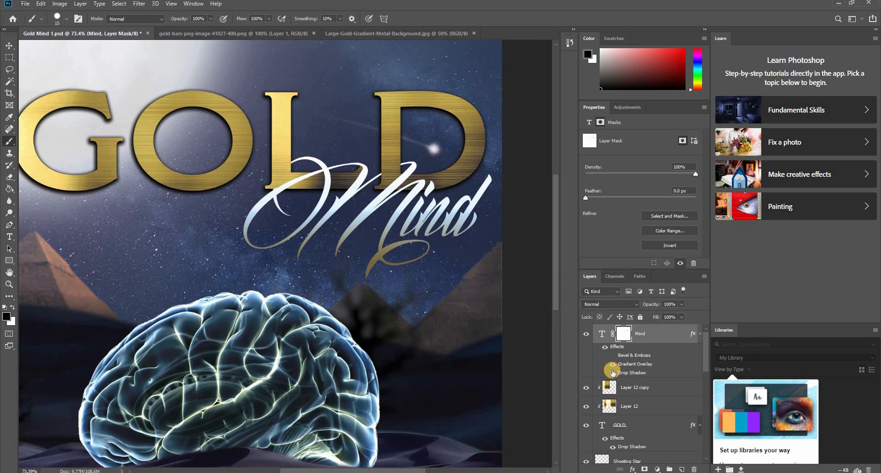
left_click(613, 372)
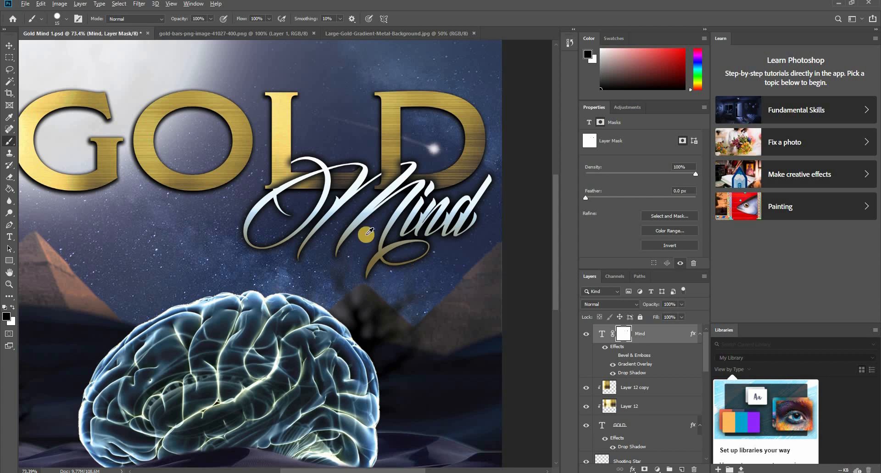
scroll(280, 176, "up", 4)
- Split the Mind layer's gradient overlay and drop shadow effects into separate layers with Create Layers
right_click(632, 369)
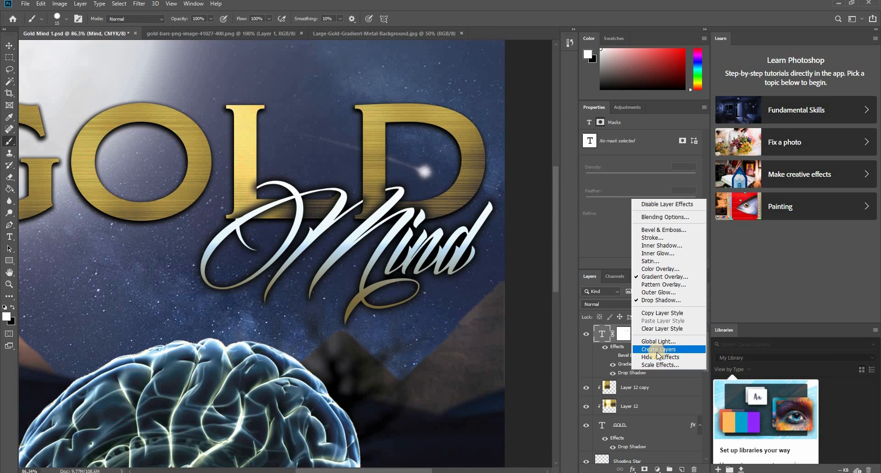
left_click(631, 373)
right_click(631, 371)
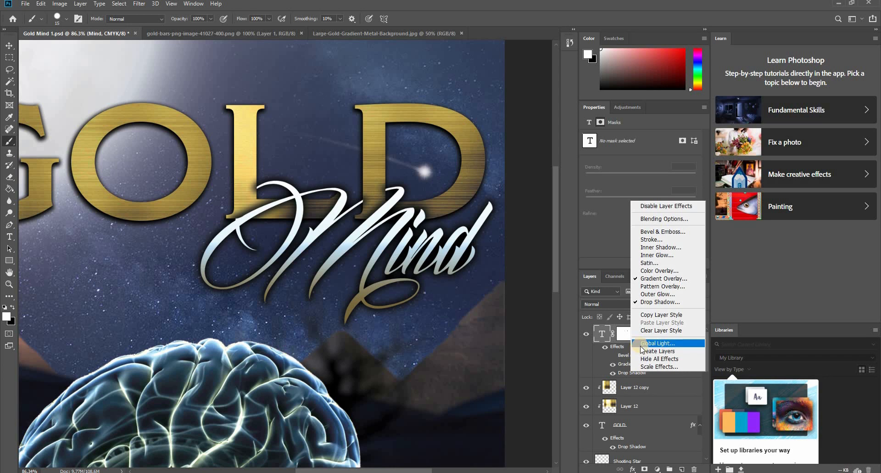
left_click(645, 352)
left_click(395, 179)
left_click(626, 352)
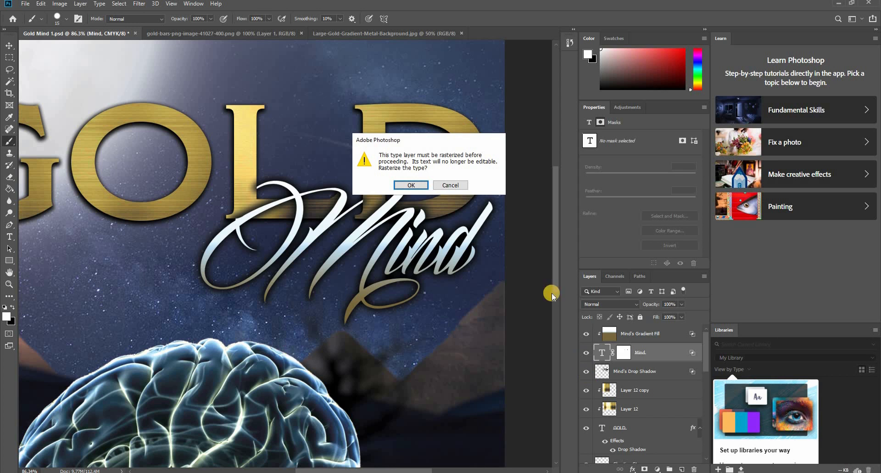
- Rasterize the Mind type layer and add a layer mask to Mind's Drop Shadow, with black as the painting colour
left_click(412, 185)
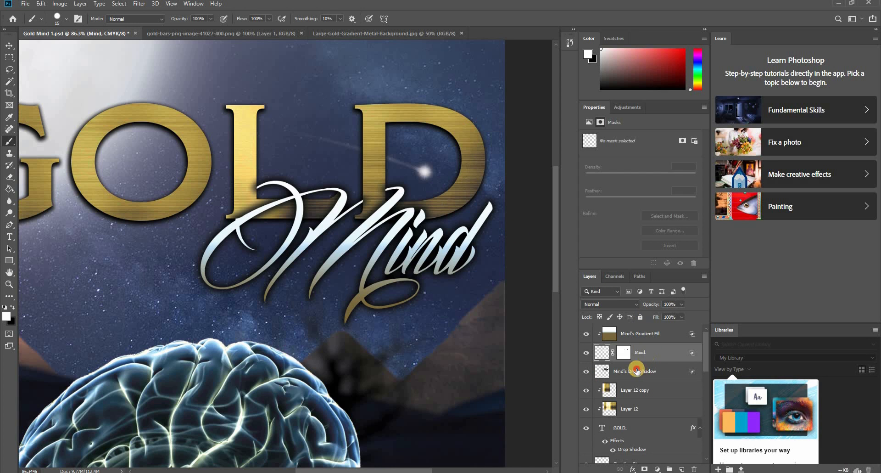
left_click(584, 372)
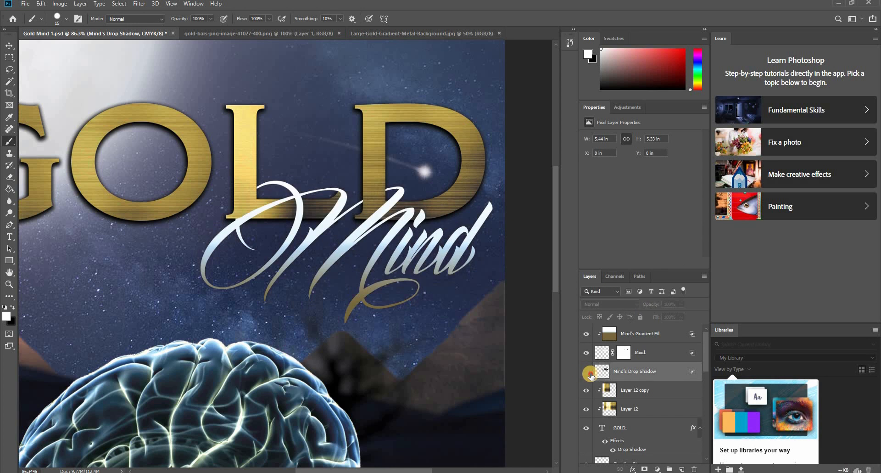
left_click(586, 371)
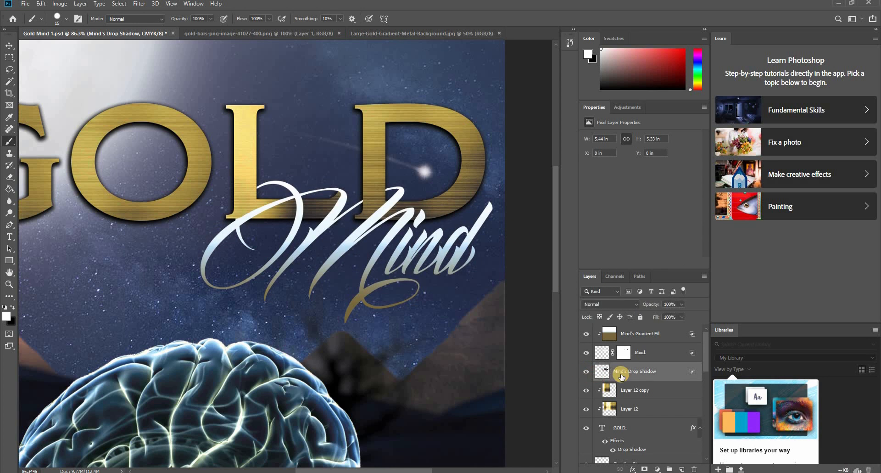
left_click(645, 468)
key("x")
scroll(249, 198, "up", 4)
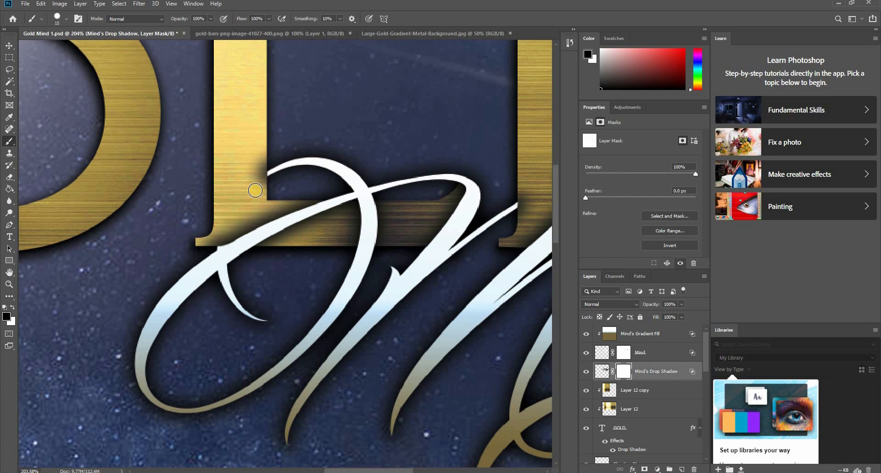
left_click_drag(267, 159, 263, 188)
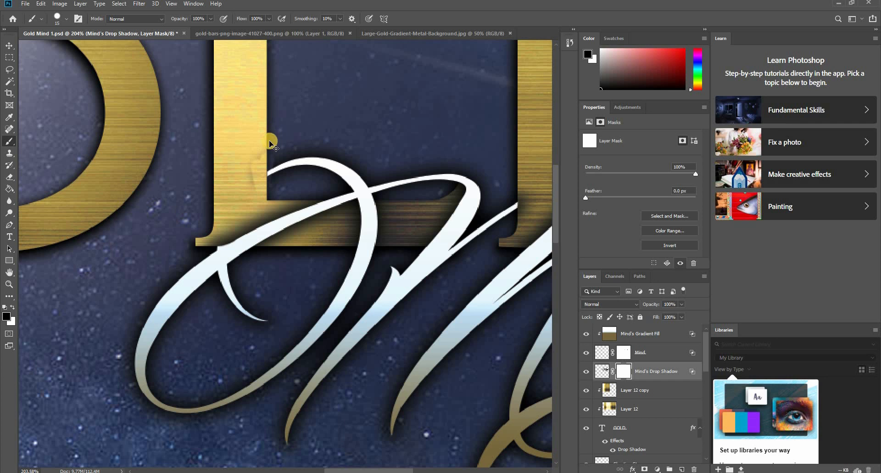
key("ctrl+z")
left_click_drag(259, 161, 260, 194)
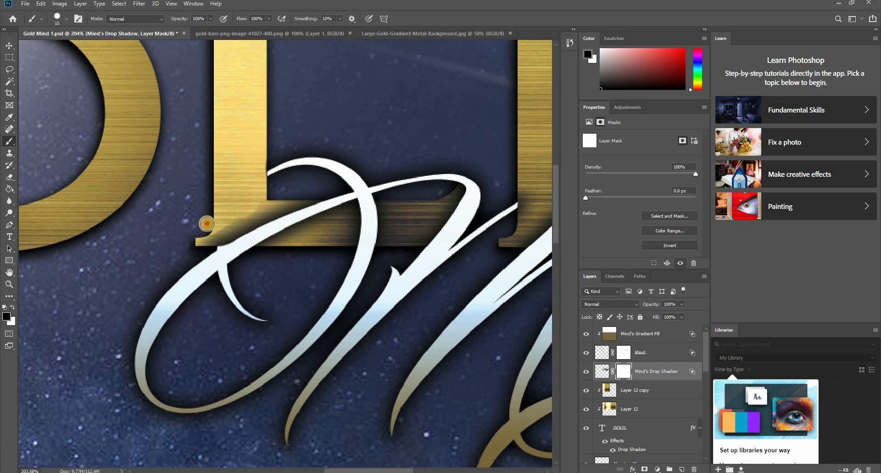
key("ctrl+z")
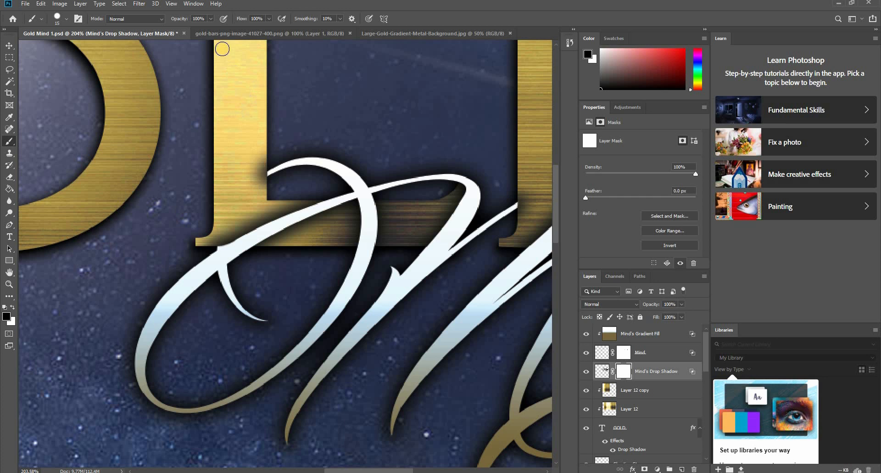
- Set the brush to 43% hardness and 41% opacity and mask the Mind shadow off the L's stem
left_click(211, 20)
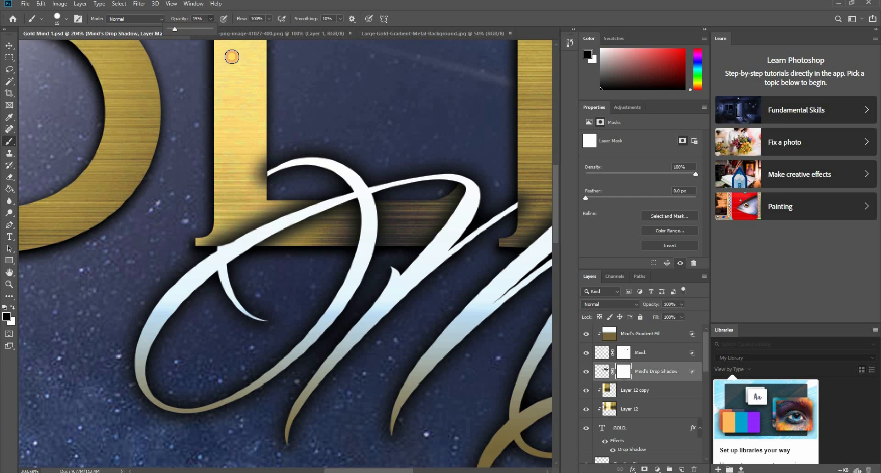
right_click(259, 151)
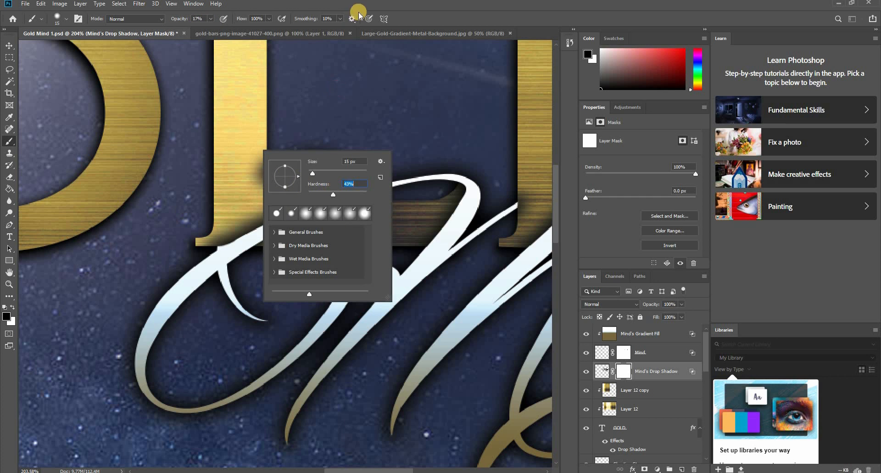
left_click(337, 42)
left_click(211, 20)
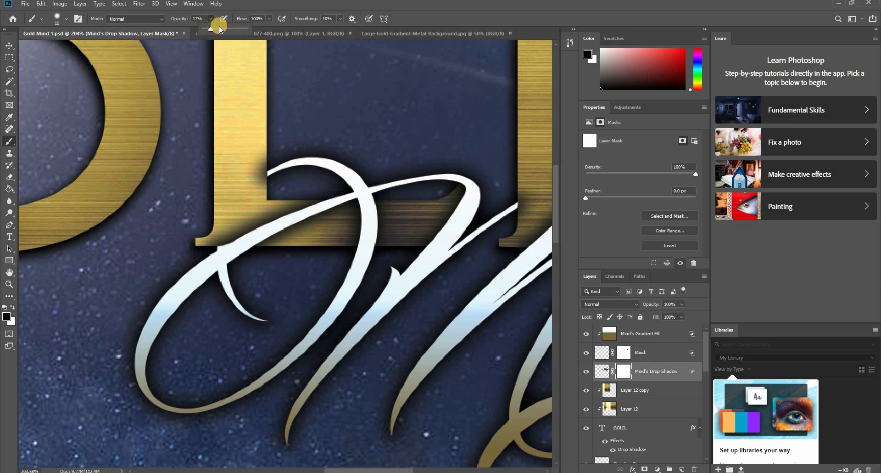
left_click(237, 5)
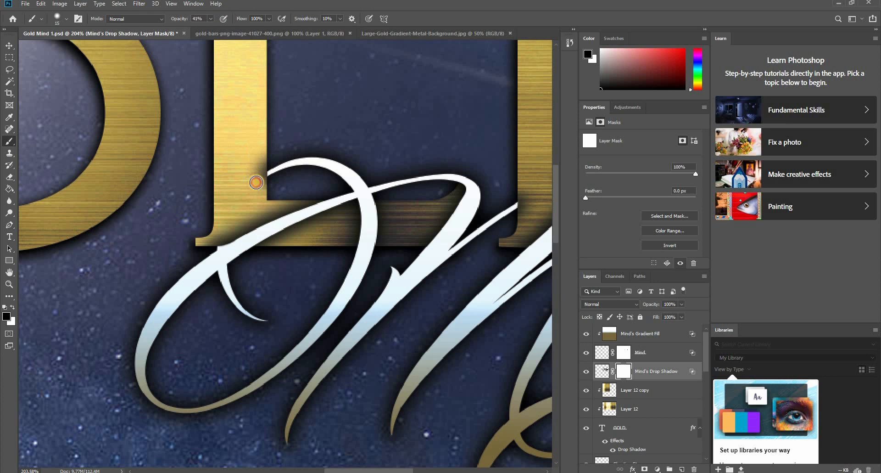
mouse_move(256, 182)
left_mouse_down()
mouse_move(261, 148)
mouse_move(255, 181)
left_mouse_up()
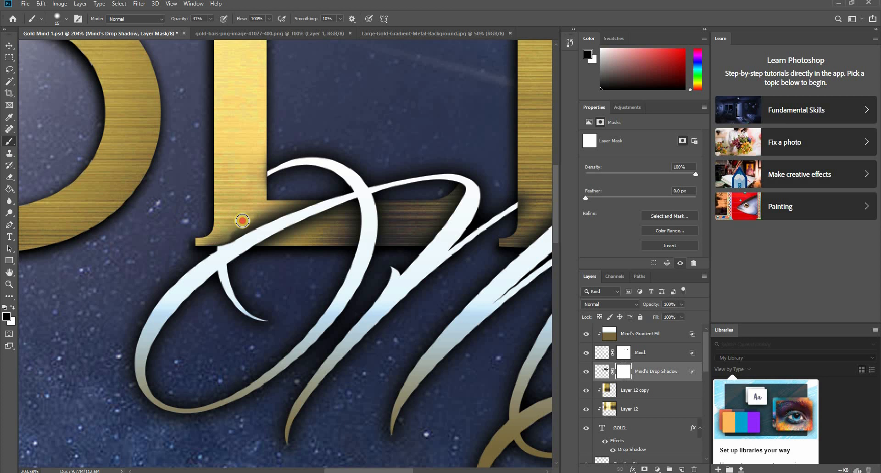
- Lower the brush opacity to 8% and softly fade the script's shadow along the foot of the L
scroll(284, 250, "down", 5)
scroll(240, 226, "up", 5)
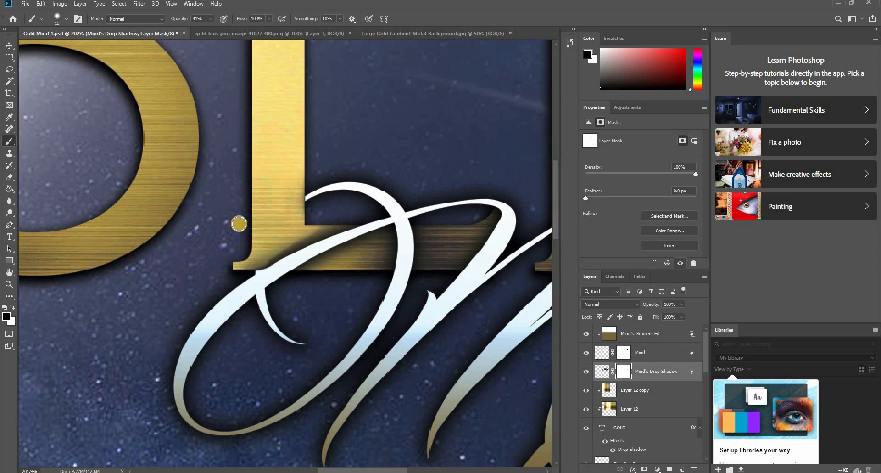
scroll(290, 265, "up", 2)
scroll(290, 309, "up", 3)
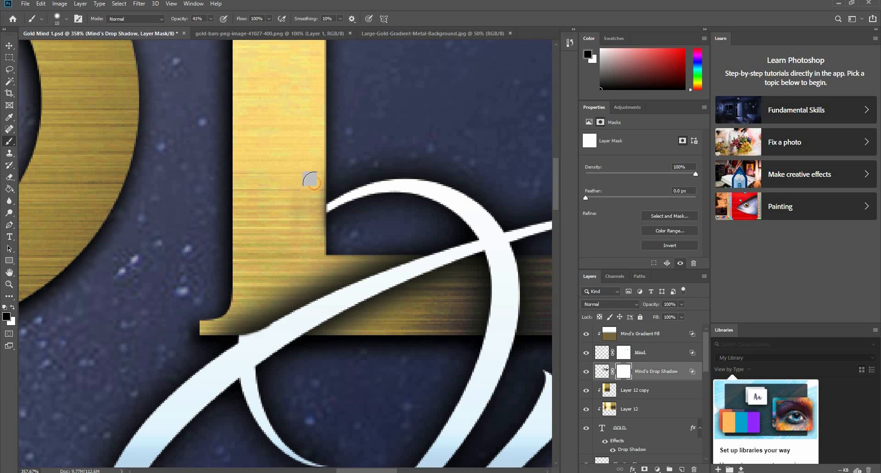
left_click(210, 19)
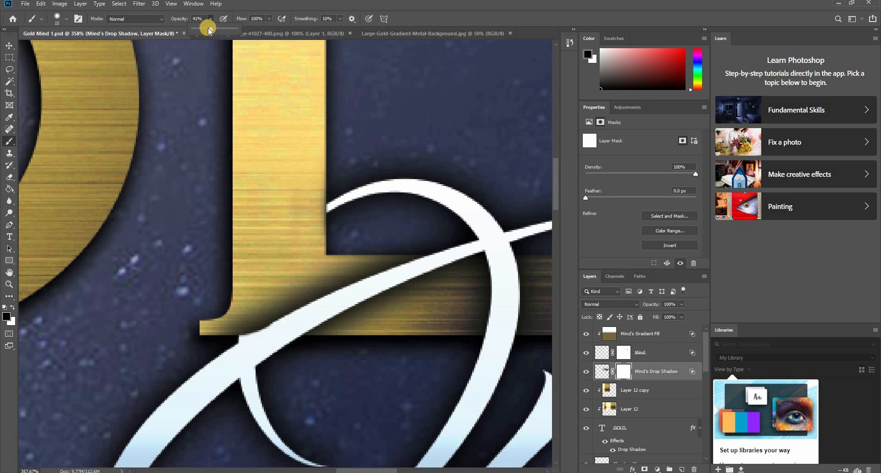
left_click_drag(196, 30, 196, 29)
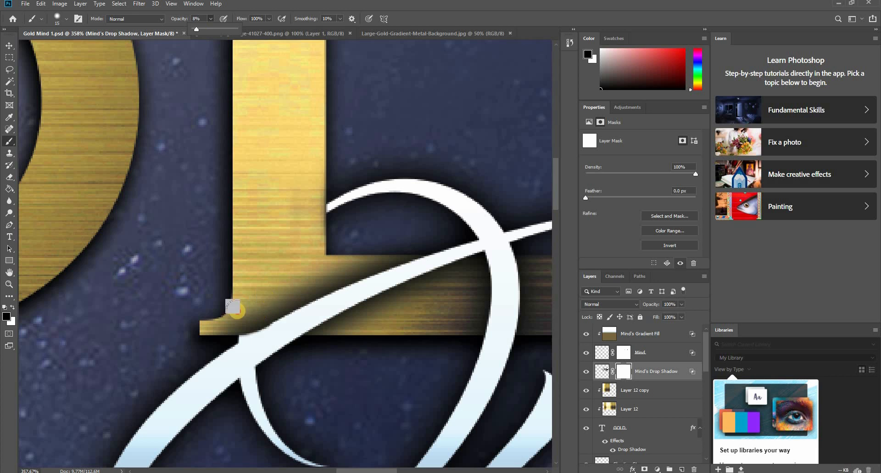
mouse_move(250, 307)
left_mouse_down()
mouse_move(237, 321)
mouse_move(285, 301)
mouse_move(267, 310)
mouse_move(300, 281)
mouse_move(258, 315)
mouse_move(268, 313)
mouse_move(293, 288)
mouse_move(243, 325)
mouse_move(349, 251)
mouse_move(312, 273)
mouse_move(312, 286)
mouse_move(280, 295)
mouse_move(336, 277)
mouse_move(200, 323)
mouse_move(251, 318)
mouse_move(216, 330)
mouse_move(241, 327)
mouse_move(314, 308)
mouse_move(228, 332)
mouse_move(391, 267)
mouse_move(408, 251)
mouse_move(224, 315)
mouse_move(429, 322)
left_mouse_up()
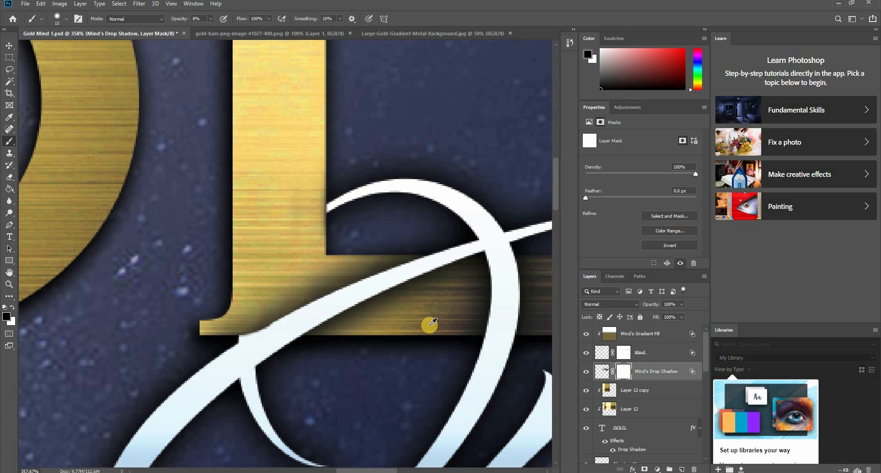
- Fade the script's shadow on both edges of the D's stem by painting on the drop shadow mask
scroll(429, 322, "down", 5)
scroll(309, 312, "down", 3)
scroll(177, 295, "up", 3)
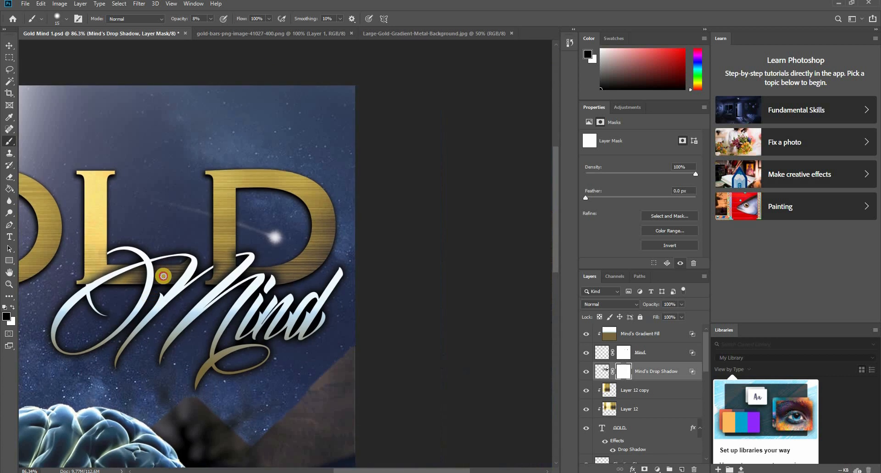
scroll(239, 237, "up", 6)
scroll(239, 237, "up", 1)
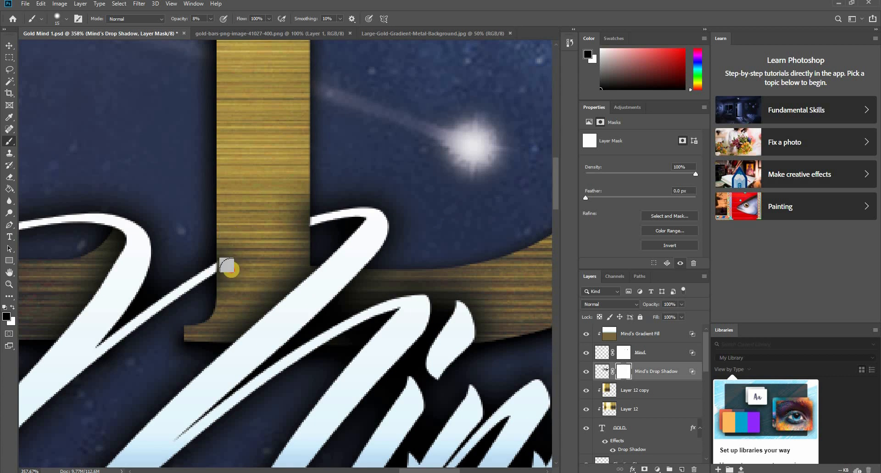
left_click_drag(222, 240, 224, 307)
left_click_drag(289, 193, 295, 261)
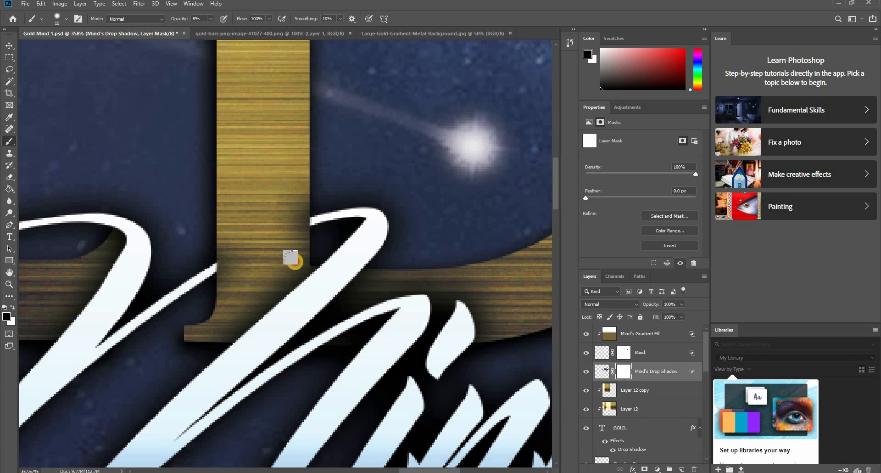
left_click_drag(300, 196, 290, 260)
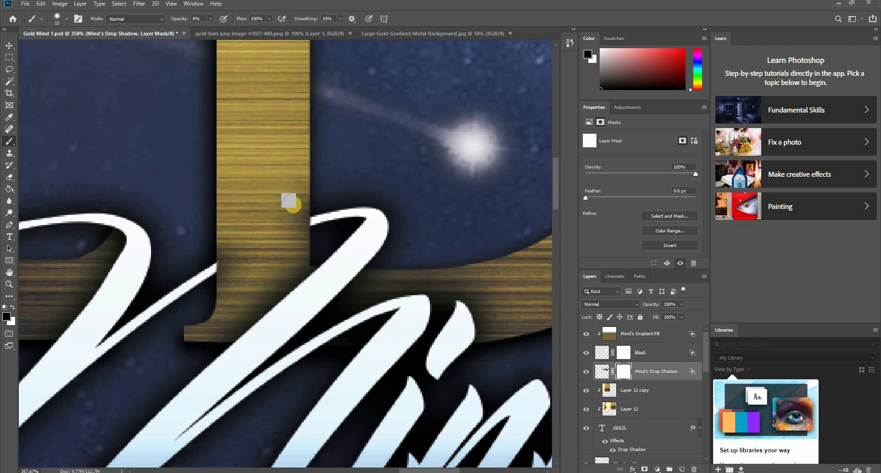
mouse_move(227, 247)
left_mouse_down()
mouse_move(226, 289)
mouse_move(238, 319)
left_mouse_up()
scroll(236, 335, "down", 5)
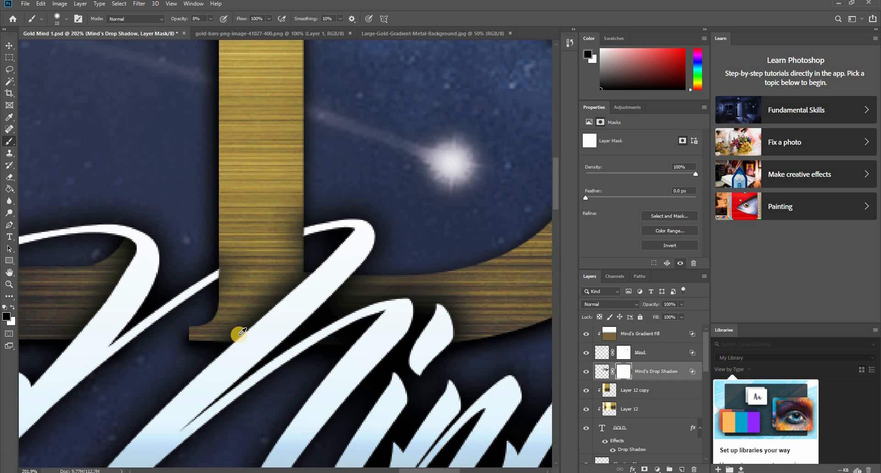
left_click_drag(210, 357, 316, 314)
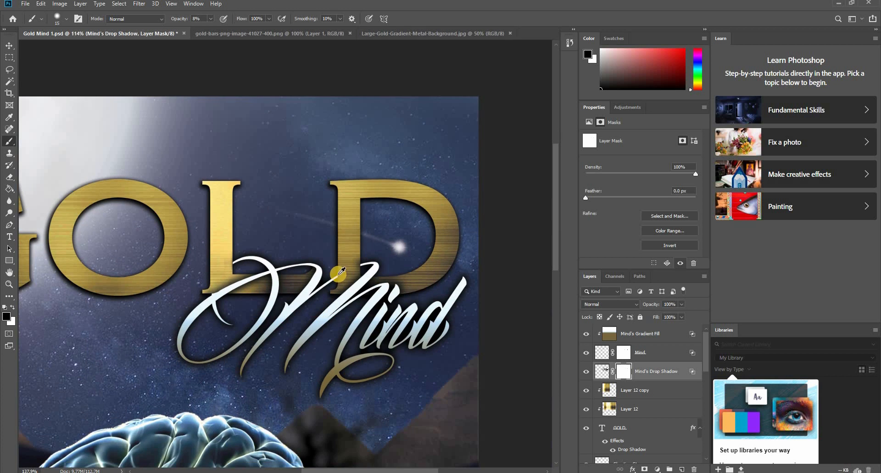
- Check the cleaned-up shadows across the whole composition and save the document
scroll(342, 276, "up", 5)
mouse_move(409, 261)
left_mouse_down()
mouse_move(411, 228)
mouse_move(411, 267)
mouse_move(412, 228)
mouse_move(402, 270)
mouse_move(362, 286)
mouse_move(337, 280)
mouse_move(331, 304)
mouse_move(338, 266)
mouse_move(337, 320)
left_mouse_up()
scroll(314, 390, "down", 6)
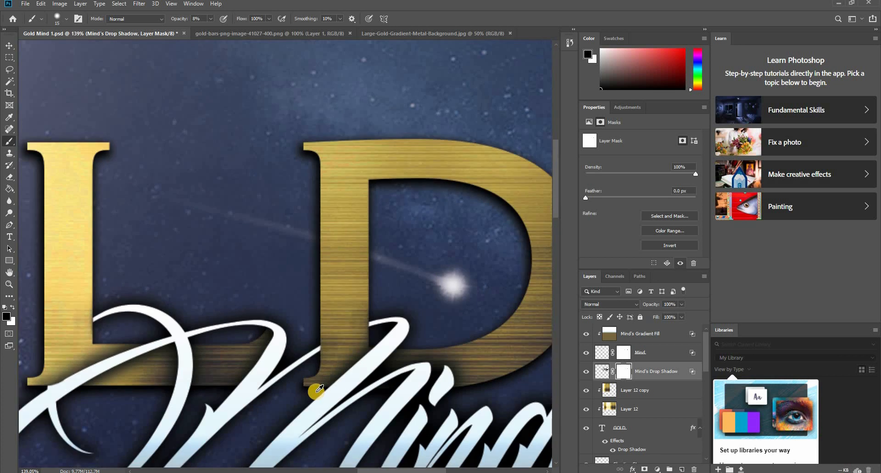
scroll(237, 295, "down", 4)
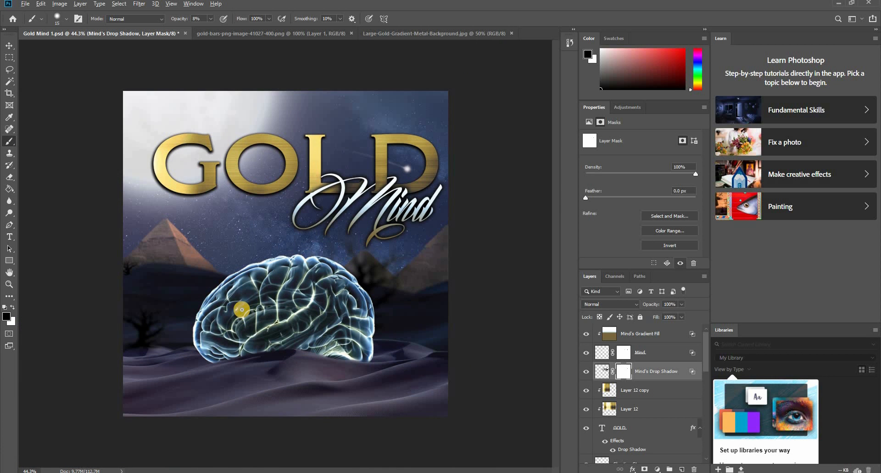
key("ctrl+s")
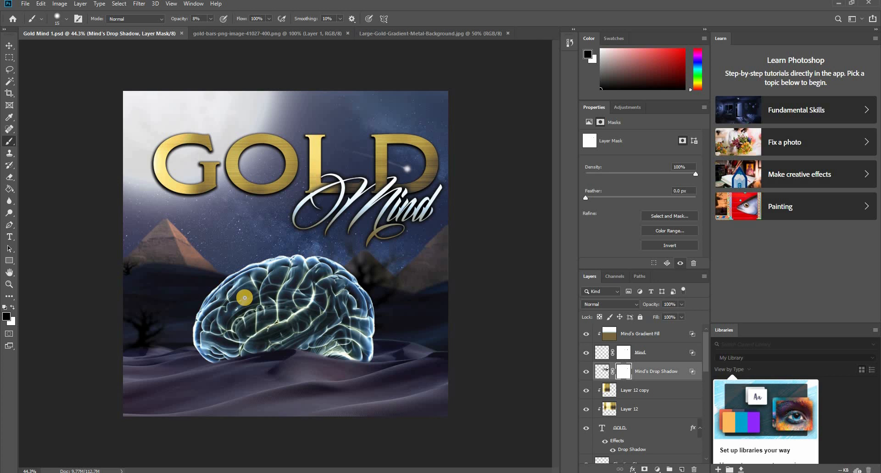
key("v")
left_click(408, 169)
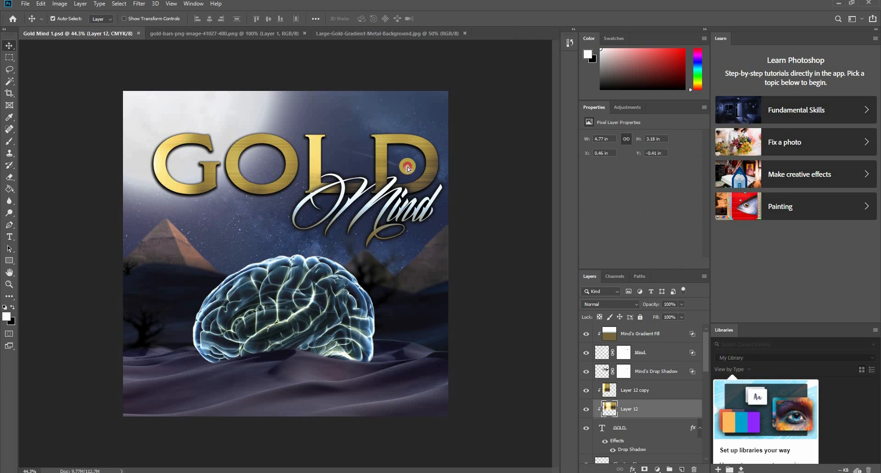
left_click_drag(407, 168, 410, 149)
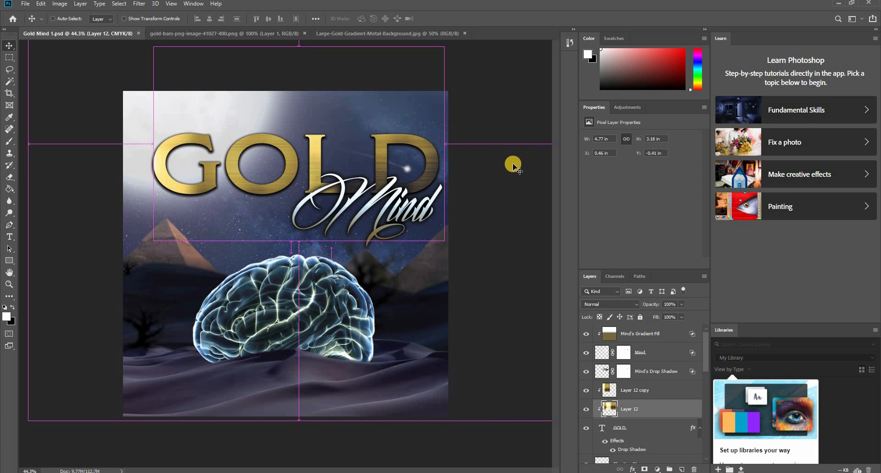
left_click(366, 154)
left_click(365, 156)
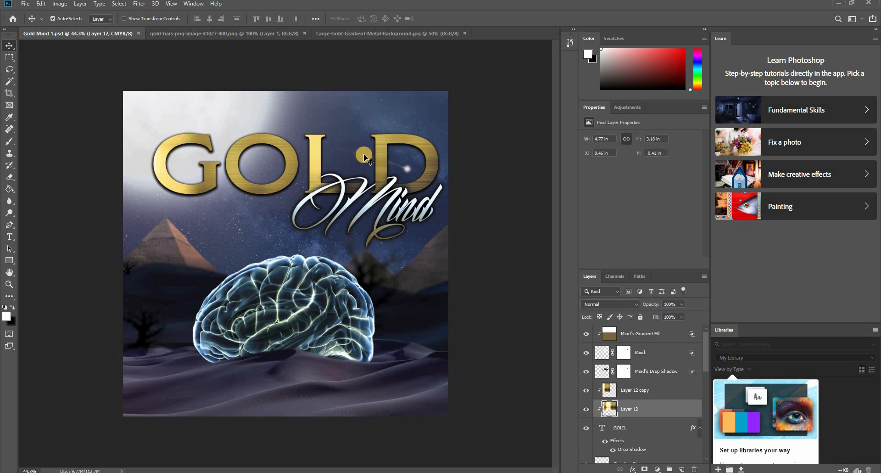
- Scale the Shooting Star layer to 143.4% and move it into the sky above the L and D of GOLD
scroll(642, 390, "down", 5)
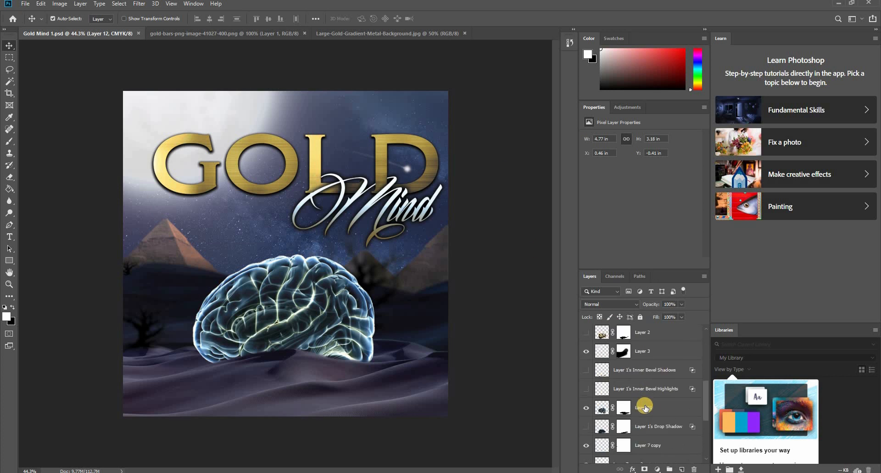
scroll(646, 416, "down", 5)
scroll(645, 416, "up", 8)
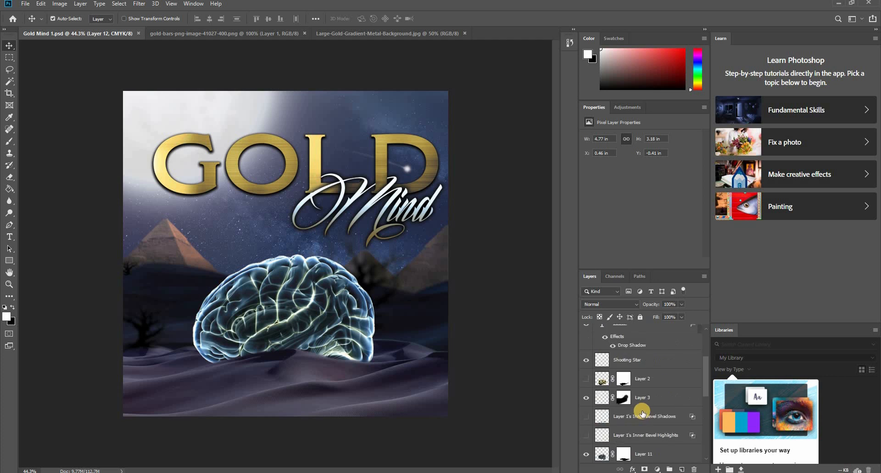
scroll(645, 409, "down", 2)
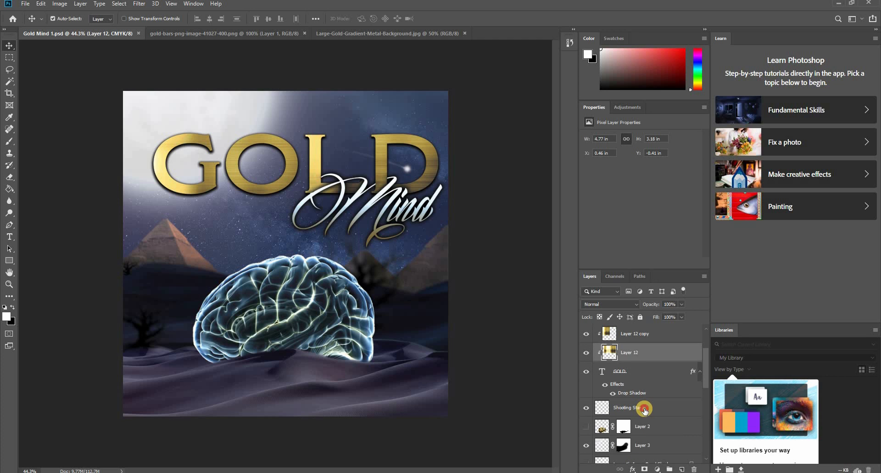
left_click(644, 410)
key("ctrl+t")
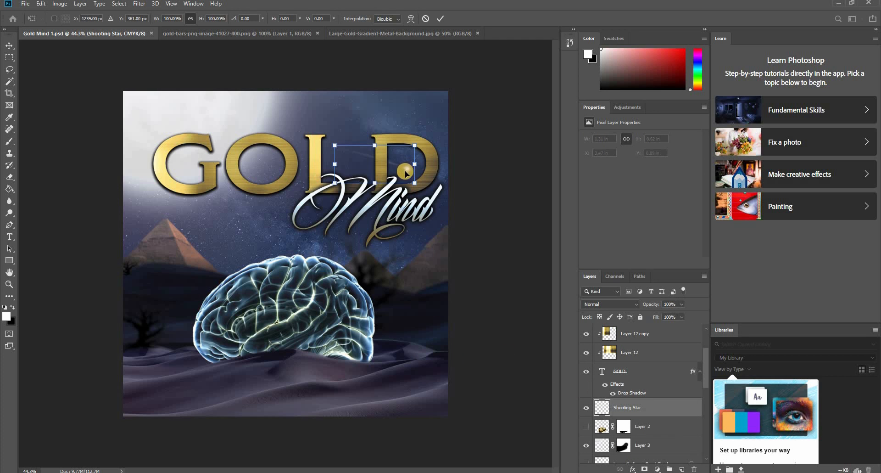
left_click_drag(405, 174, 358, 129)
left_click_drag(376, 97, 383, 93)
mouse_move(391, 132)
left_mouse_down()
mouse_move(434, 123)
mouse_move(279, 257)
mouse_move(259, 232)
mouse_move(266, 212)
mouse_move(330, 112)
mouse_move(399, 124)
left_mouse_up()
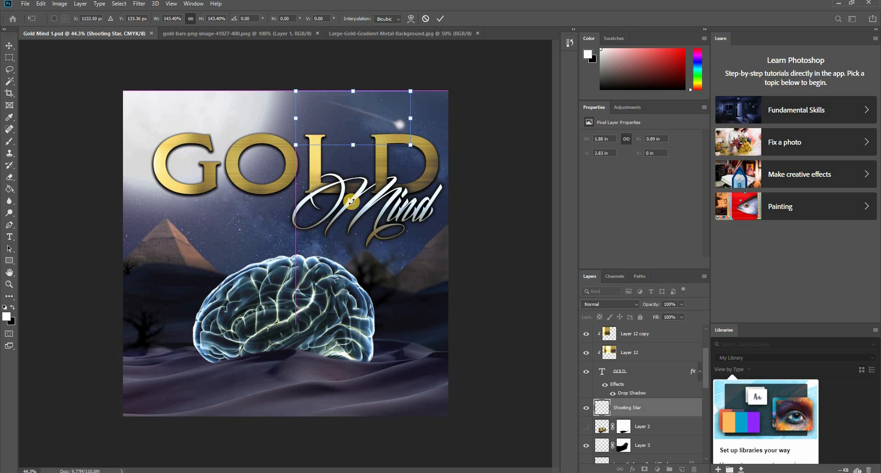
key("Return")
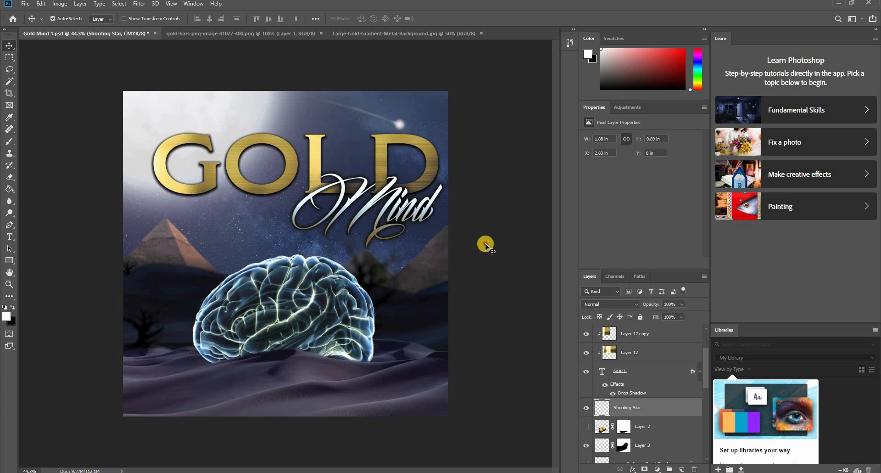
- Move the blurred tree on Layer 7 copy 2 from the brain's right side to behind its upper-left edge
left_click(485, 244)
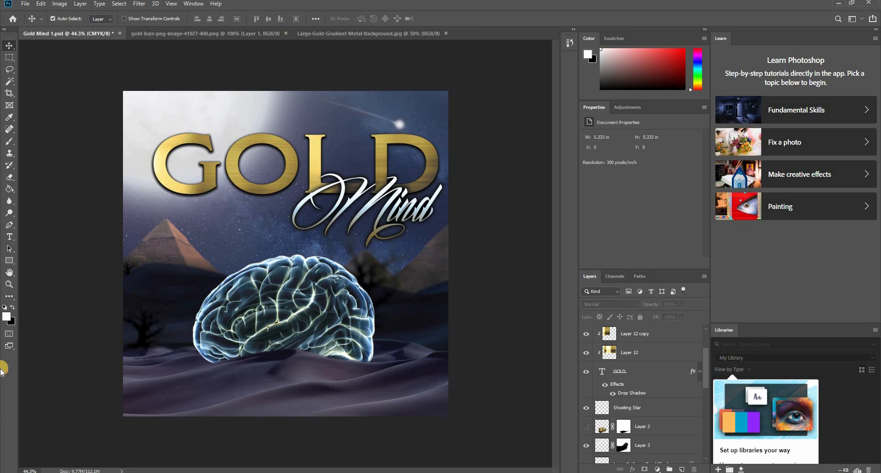
left_click(374, 274)
left_click_drag(386, 274, 291, 266)
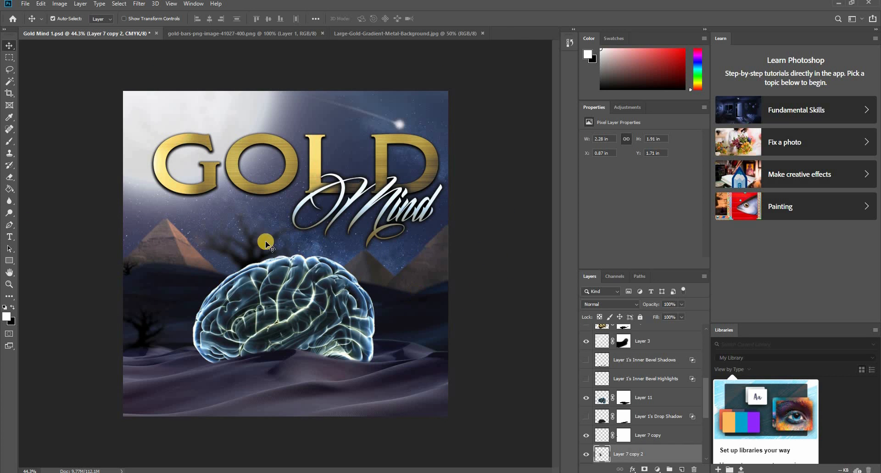
mouse_move(258, 235)
left_mouse_down()
mouse_move(268, 236)
mouse_move(230, 231)
mouse_move(220, 202)
mouse_move(262, 257)
mouse_move(246, 200)
mouse_move(291, 229)
mouse_move(285, 244)
mouse_move(247, 233)
left_mouse_up()
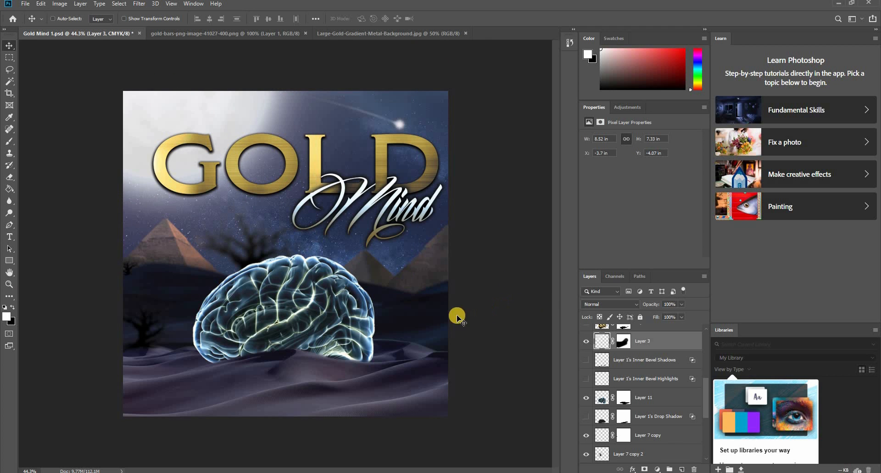
- Scale the moon on Layer 3 to 80.91% and reposition it in the upper-left corner of the sky
key("ctrl+t")
left_click_drag(417, 291, 355, 263)
left_click_drag(182, 105, 194, 131)
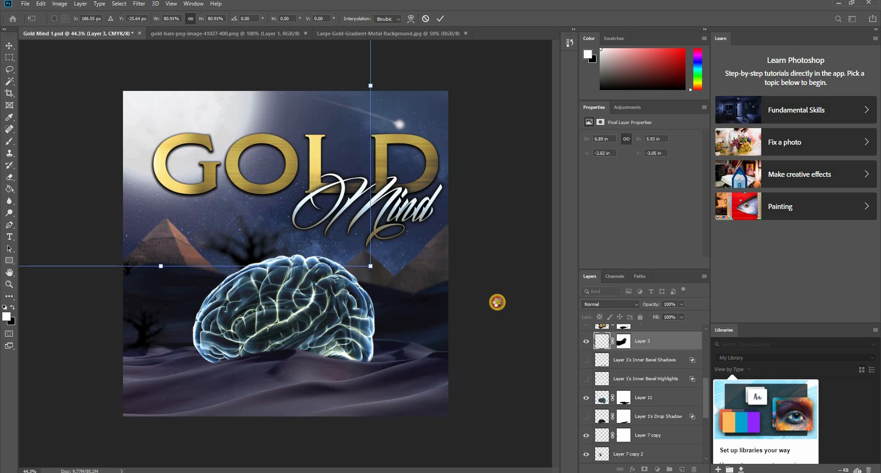
left_click(497, 301)
- Move the blurred tree to the right edge of the dunes and save the document
left_click_drag(251, 249, 451, 309)
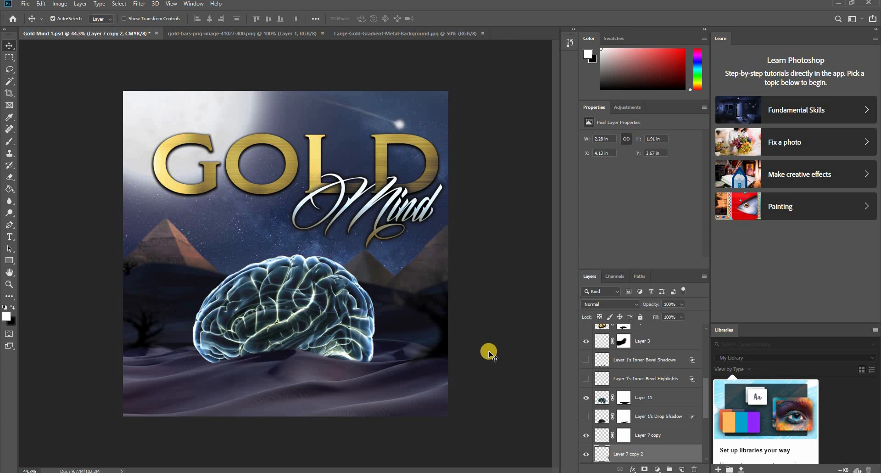
left_click(451, 374)
key("ctrl+s")
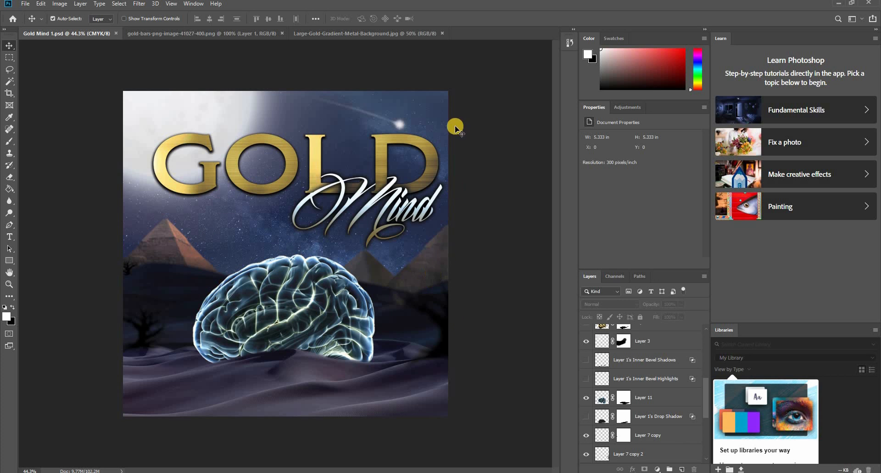
- Load the pixels of the pyramids on Layer 10 as a selection and add a new empty layer above it
left_click(441, 128)
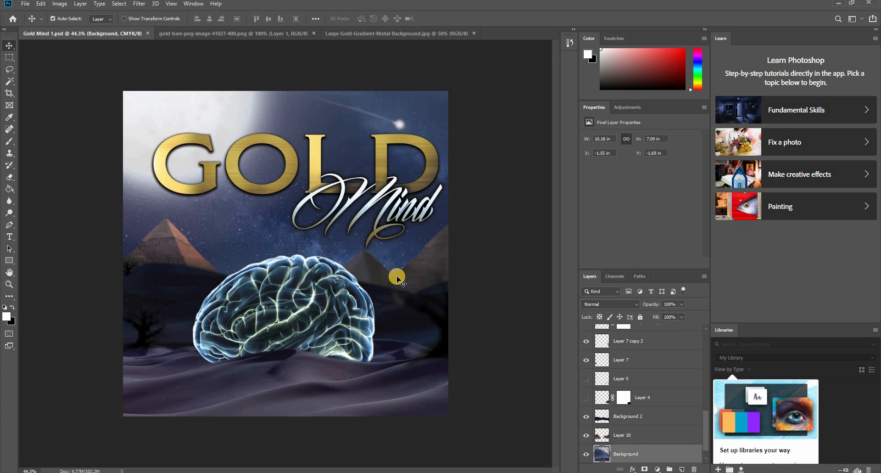
left_click(377, 282)
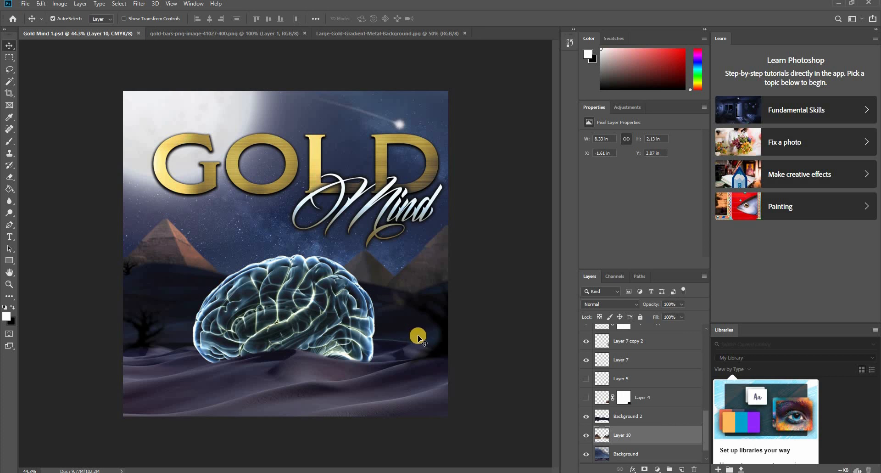
right_click(604, 439)
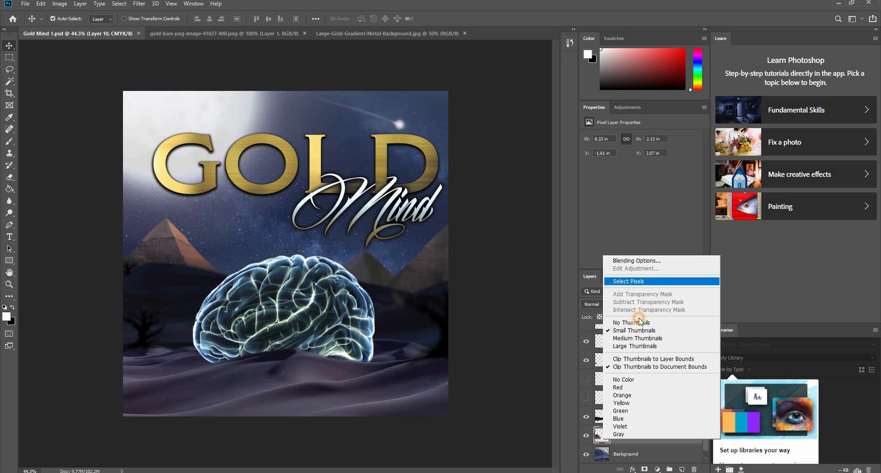
left_click(635, 283)
left_click(683, 469)
left_click(683, 469)
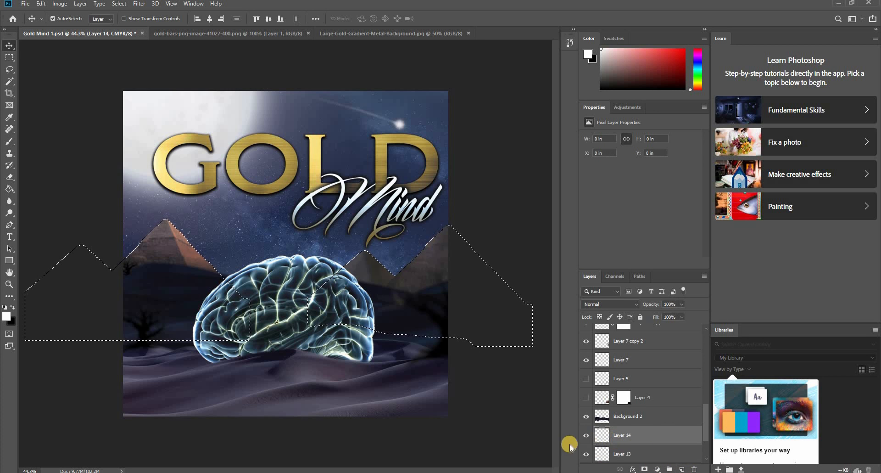
- Paint a faint black shadow at 8% brush opacity at the base where the small and large pyramids meet
key("b")
scroll(389, 280, "up", 6)
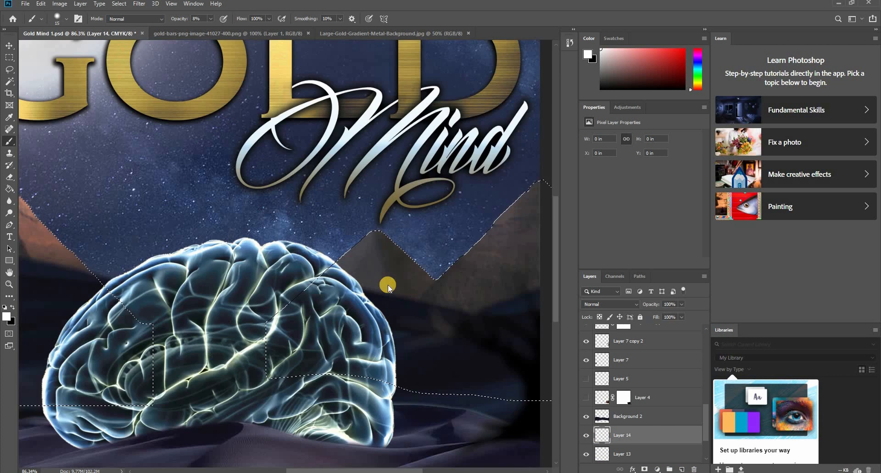
key("x")
left_click_drag(430, 333, 433, 324)
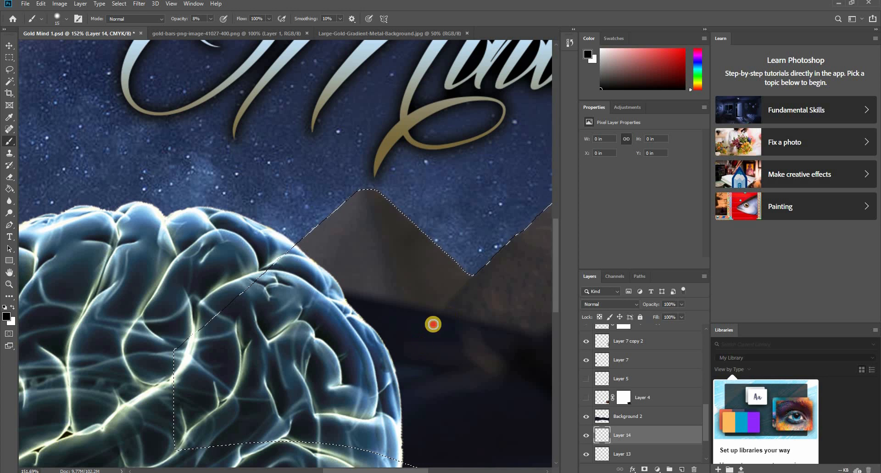
- Try a black shadow stroke at 64% brush opacity along the joint between the two pyramids and undo it
left_click(210, 18)
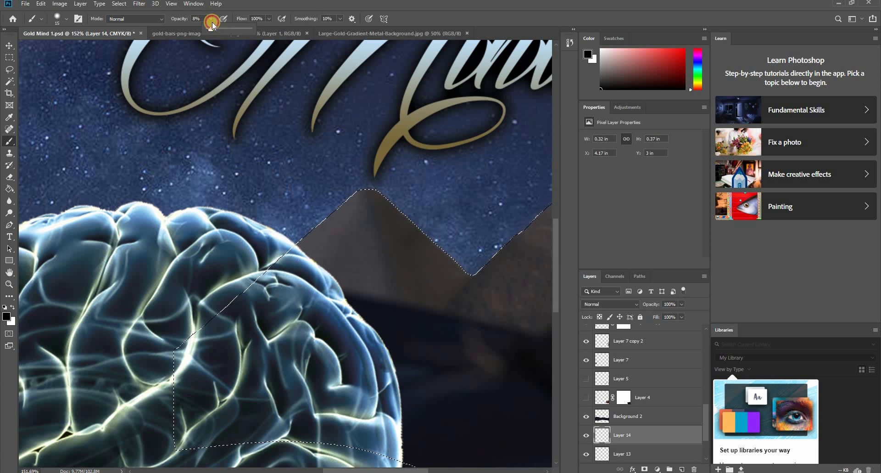
left_click_drag(210, 28, 234, 29)
left_click_drag(471, 274, 408, 334)
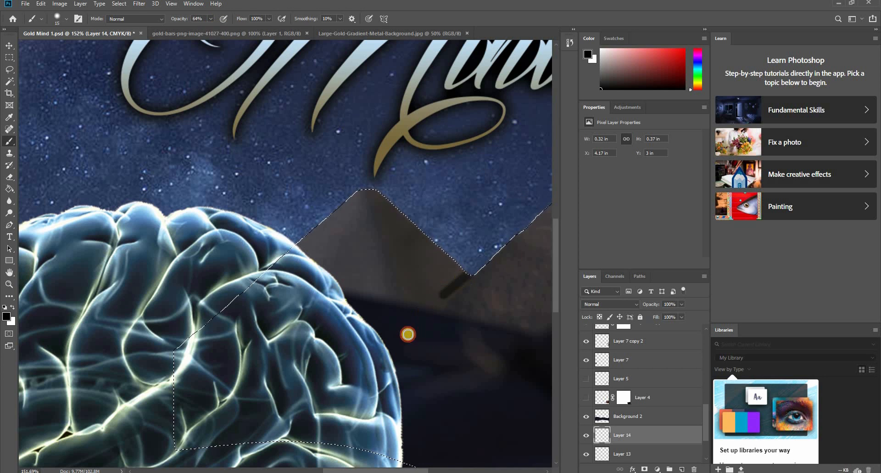
right_click(460, 274)
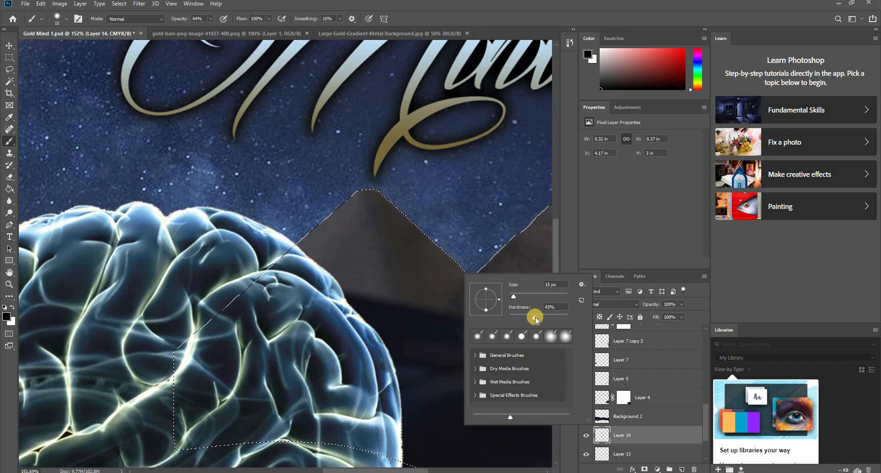
left_click(269, 24)
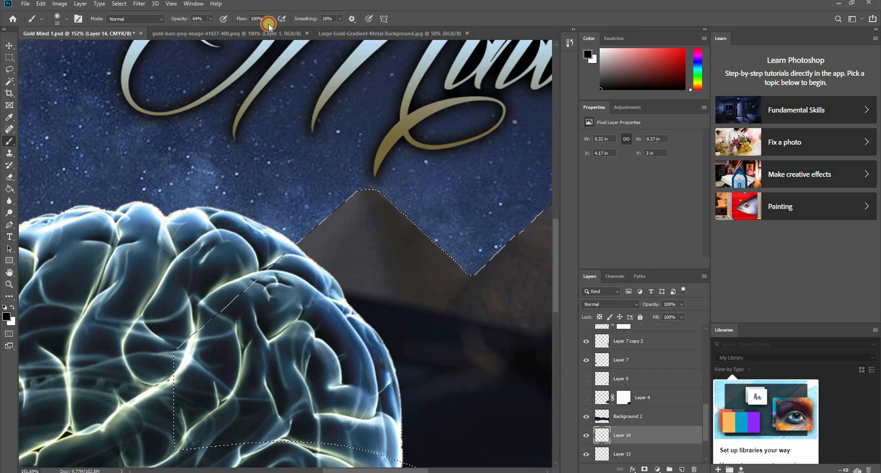
- Set the brush opacity to 50% and enlarge the brush to 50 px
left_click(210, 18)
left_click_drag(205, 29, 205, 29)
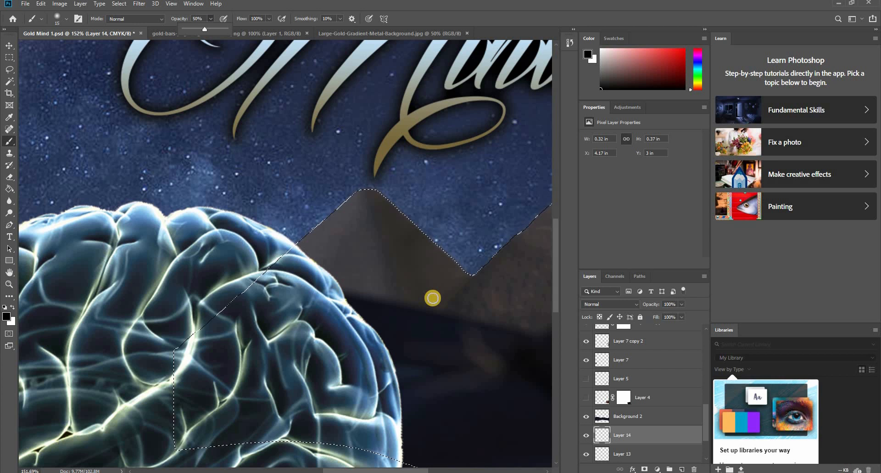
key("bracketright")
key("bracketright")
key("bracketright")
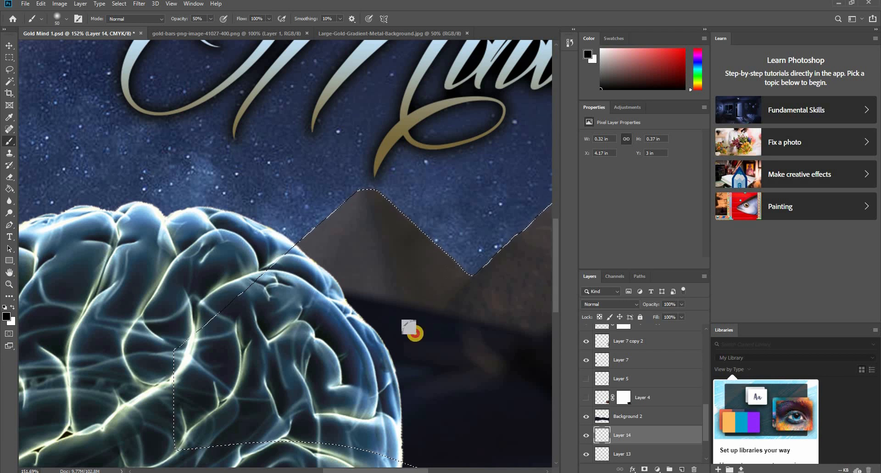
- Try shading the dip between the two pyramids with the 50% black brush and undo the strokes
mouse_move(409, 327)
left_mouse_down()
mouse_move(476, 275)
mouse_move(429, 292)
left_mouse_up()
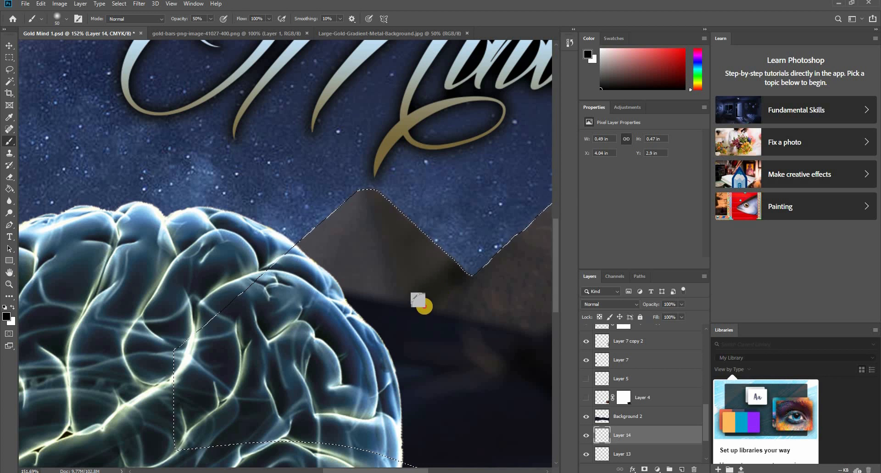
key("ctrl+z")
key("ctrl+z")
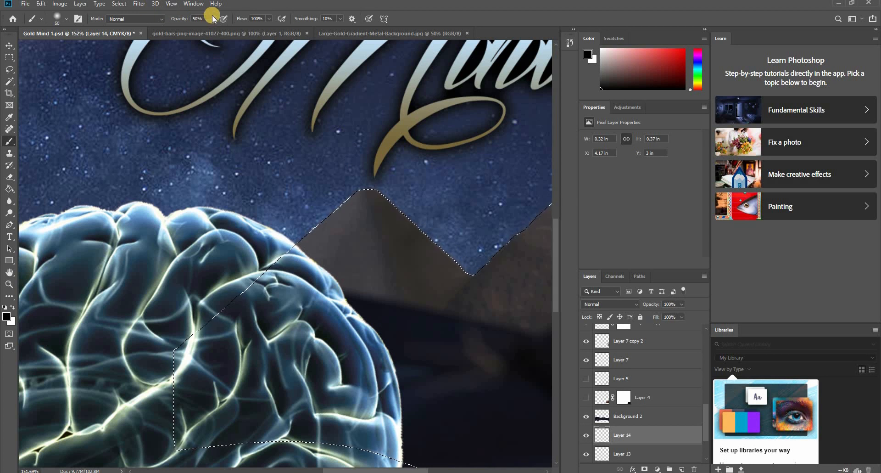
- Lower the brush opacity to 19% and build up a soft black shadow between the pyramids, enlarging the brush to 80 px
left_click(466, 259)
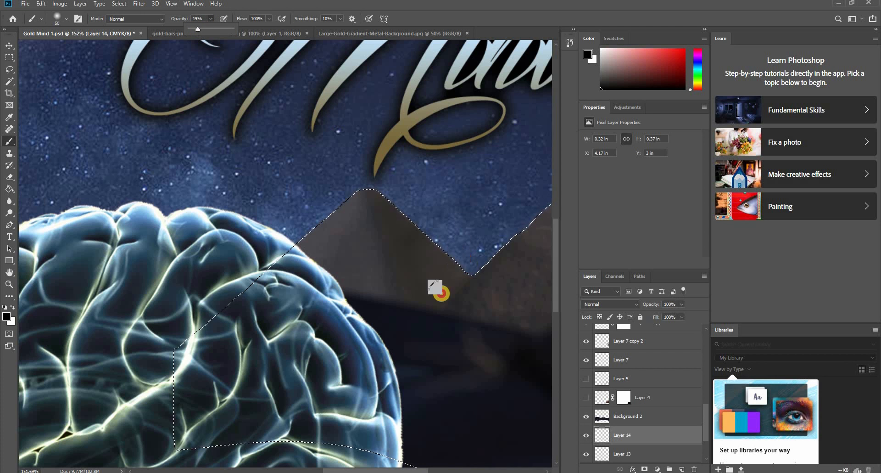
mouse_move(442, 293)
left_mouse_down()
mouse_move(414, 328)
mouse_move(445, 275)
mouse_move(381, 339)
left_mouse_up()
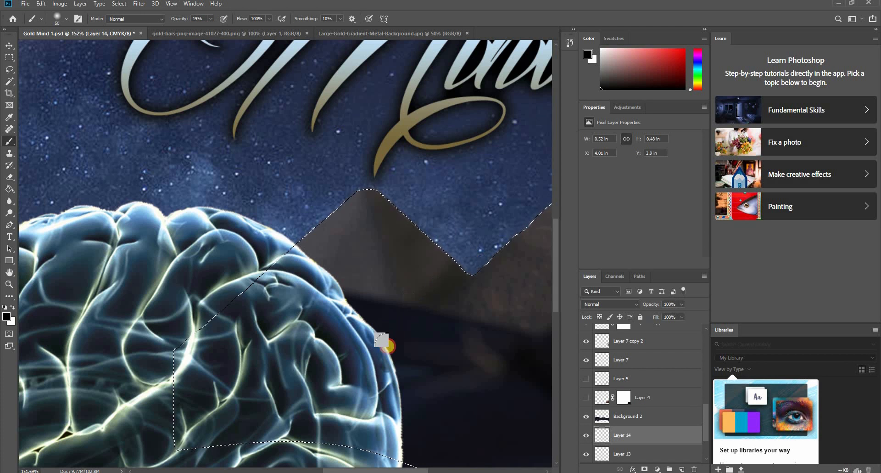
scroll(464, 292, "down", 5)
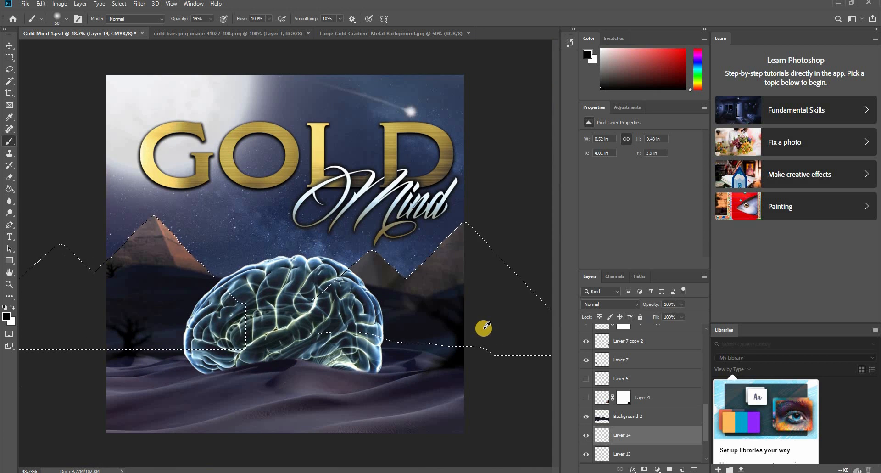
scroll(393, 277, "up", 3)
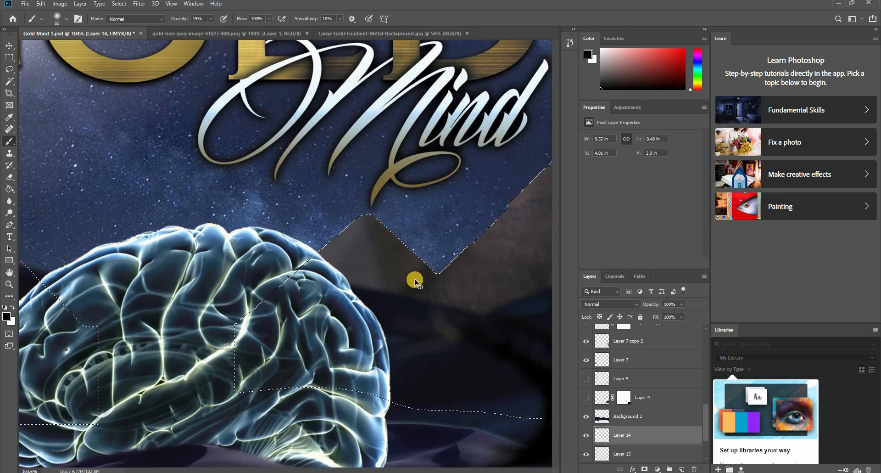
key("bracketright")
key("bracketright")
key("bracketright")
mouse_move(425, 271)
left_mouse_down()
mouse_move(415, 267)
mouse_move(390, 297)
mouse_move(405, 276)
mouse_move(327, 358)
mouse_move(427, 269)
mouse_move(314, 379)
mouse_move(430, 264)
mouse_move(361, 353)
left_mouse_up()
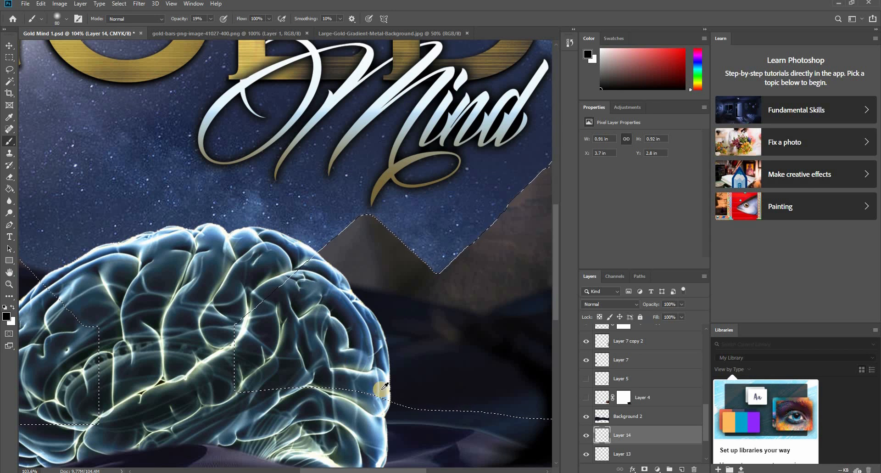
- Deselect the pyramids and save the document
scroll(341, 366, "down", 3)
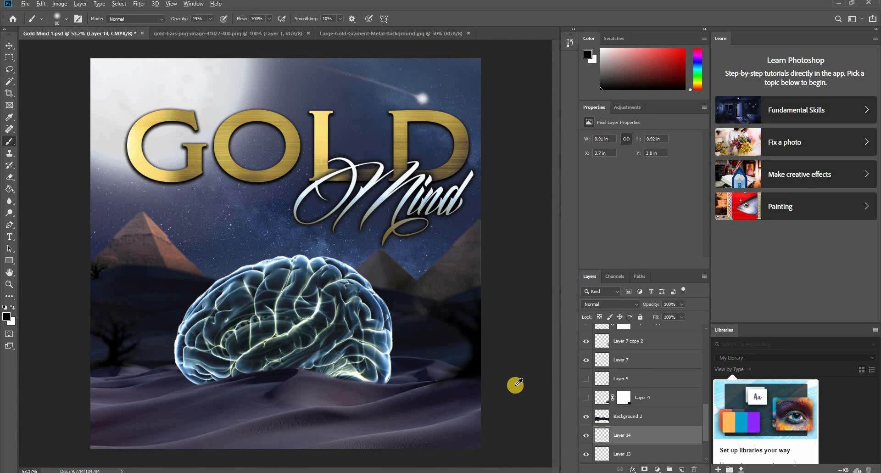
key("ctrl+d")
scroll(512, 385, "down", 1)
key("ctrl+s")
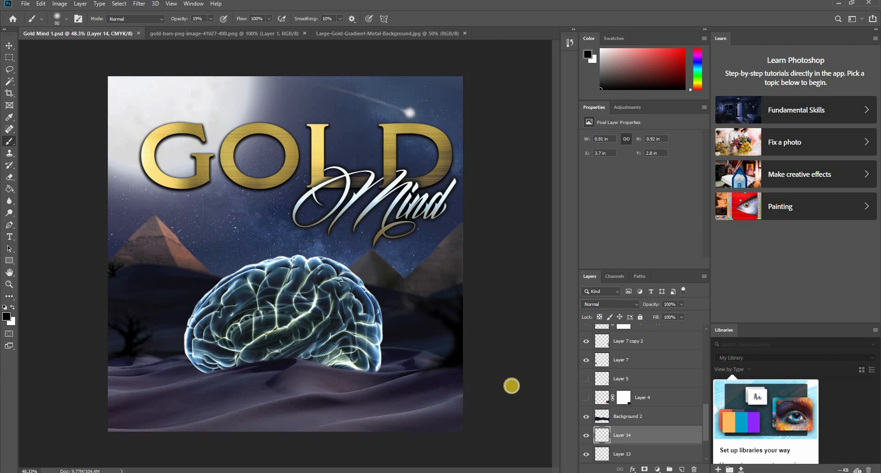
- Load the brain's pixels on Layer 11 as a selection and add a new empty layer above it
key("v")
left_click(369, 320)
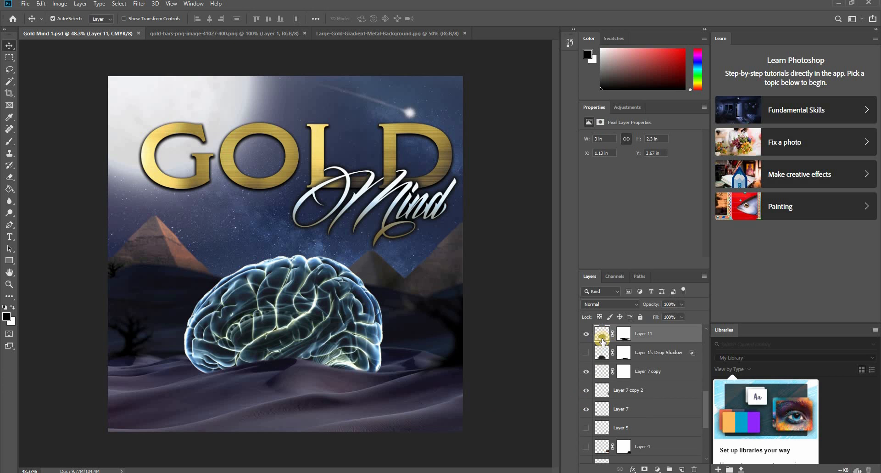
right_click(604, 340)
left_click(626, 179)
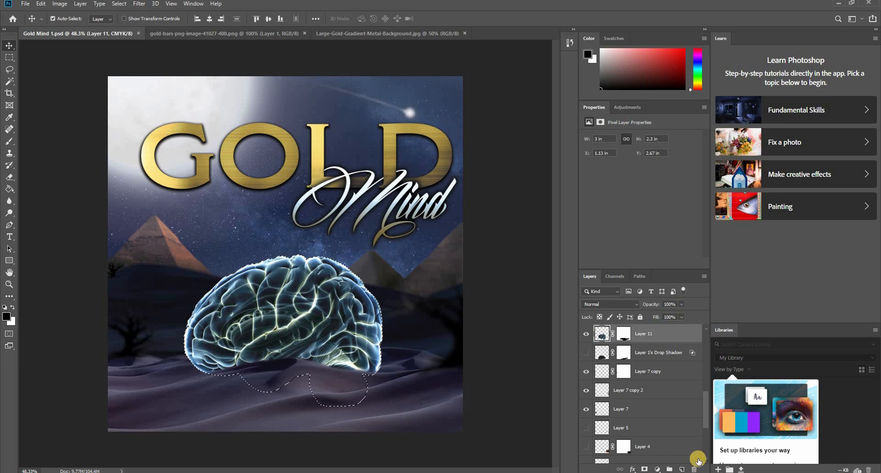
left_click(680, 468)
- Shade the brain's right side with a 250 px black brush at 19% opacity, deselect, and check the shading up close
key("b")
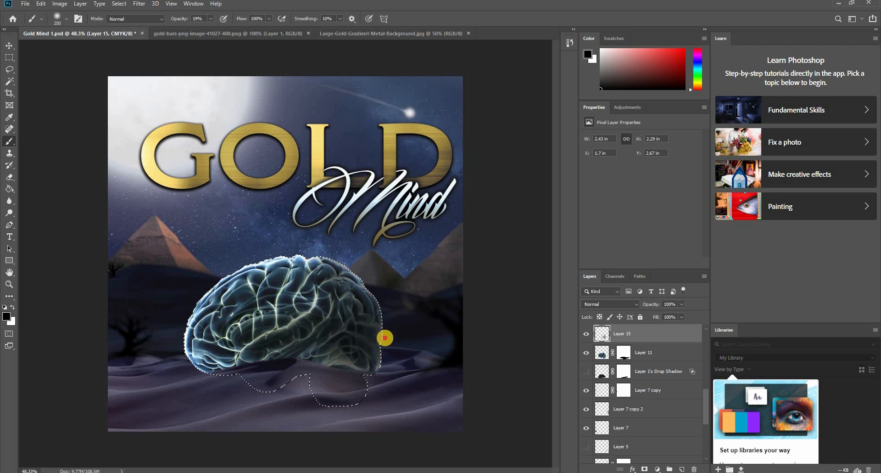
key("ctrl+d")
scroll(476, 414, "down", 3)
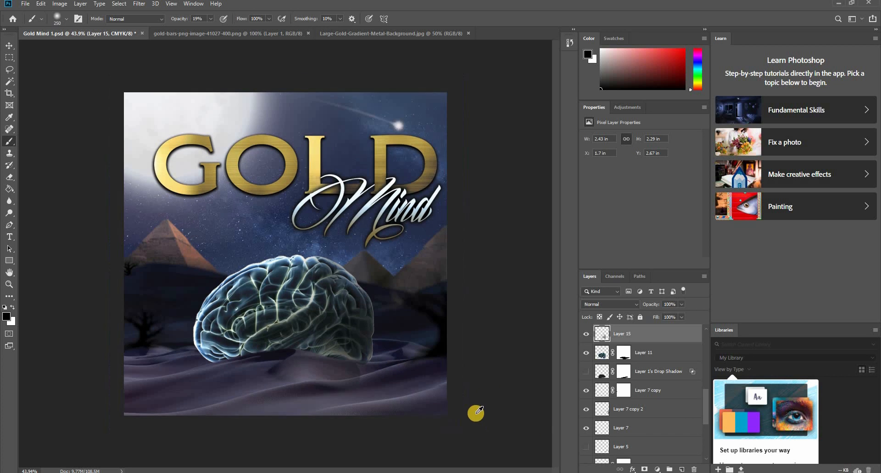
scroll(442, 370, "up", 2)
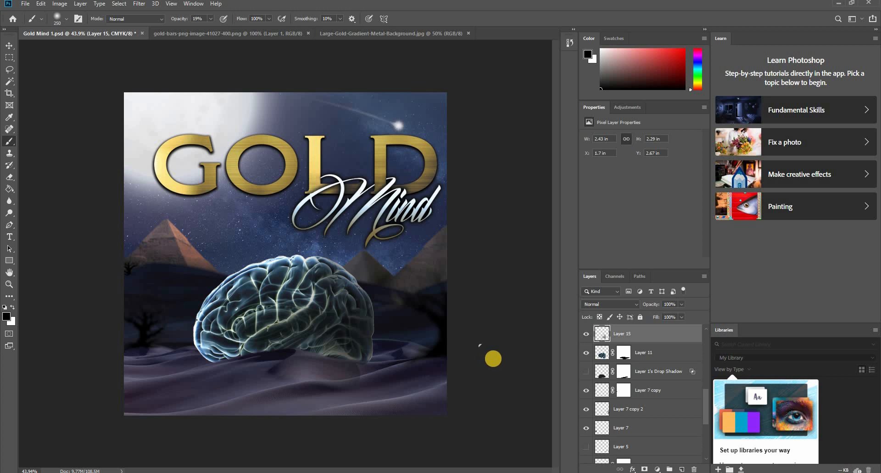
scroll(329, 390, "up", 3)
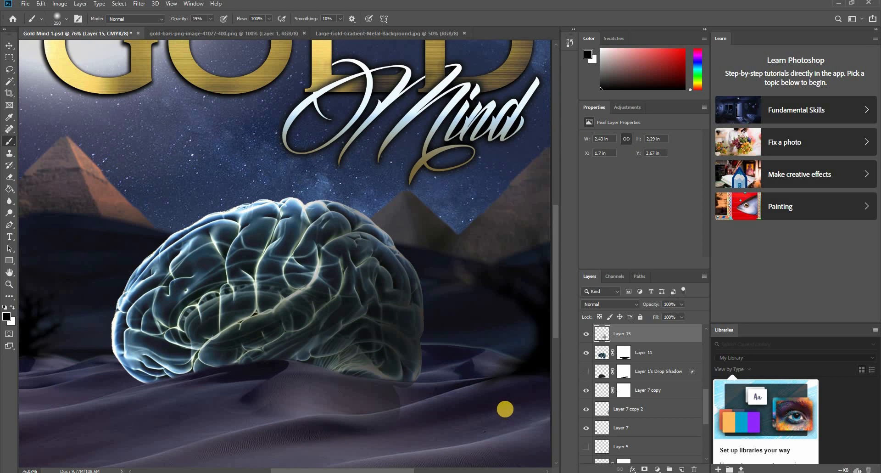
- Undo the broad black shading on the brain's right side, keeping the brain selection active on Layer 15
key("ctrl+shift+d")
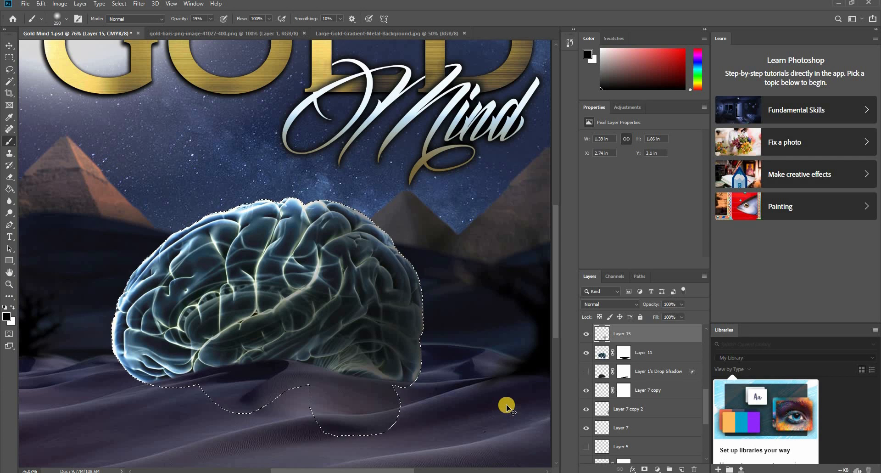
key("ctrl+z")
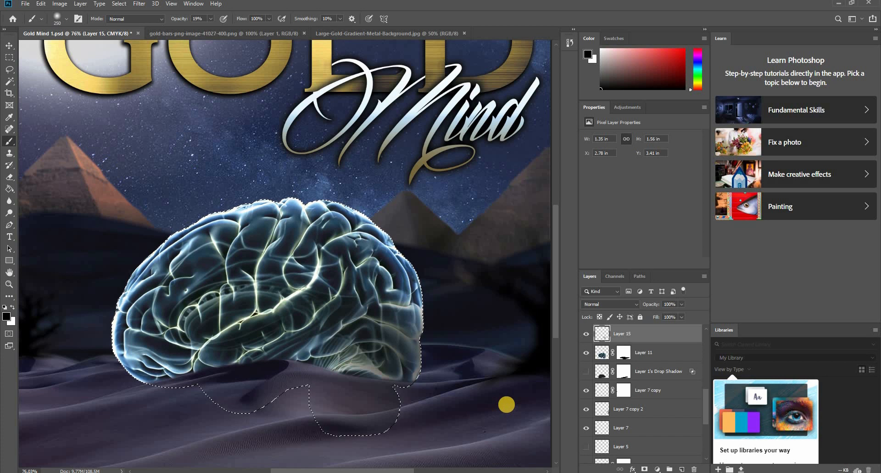
key("ctrl+z")
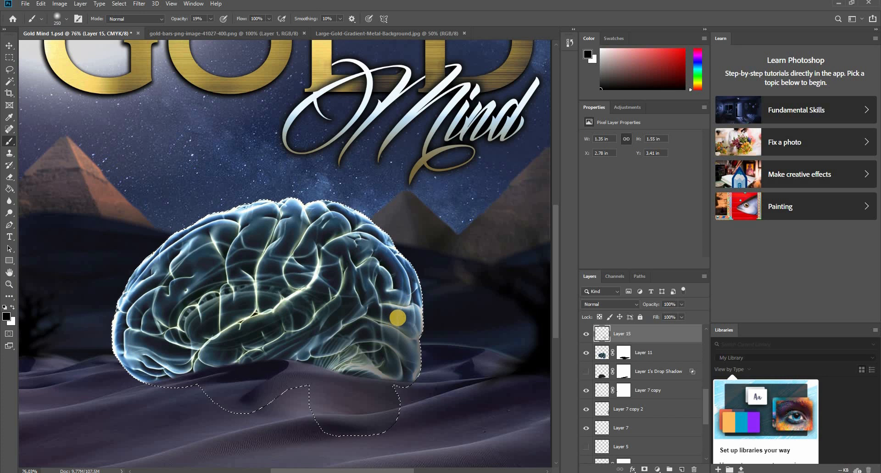
- Shrink the black brush to 80 px, shade the brain's lower right side and underside at 19% opacity, and deselect
key("bracketleft")
key("bracketleft")
key("bracketleft")
key("bracketleft")
key("bracketleft")
key("bracketleft")
key("bracketleft")
scroll(399, 318, "up", 5)
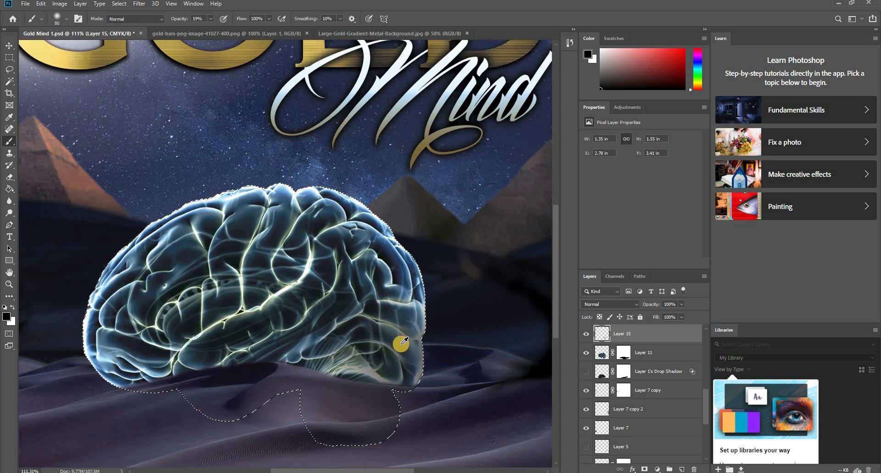
mouse_move(398, 391)
left_mouse_down()
mouse_move(348, 388)
mouse_move(239, 361)
left_mouse_up()
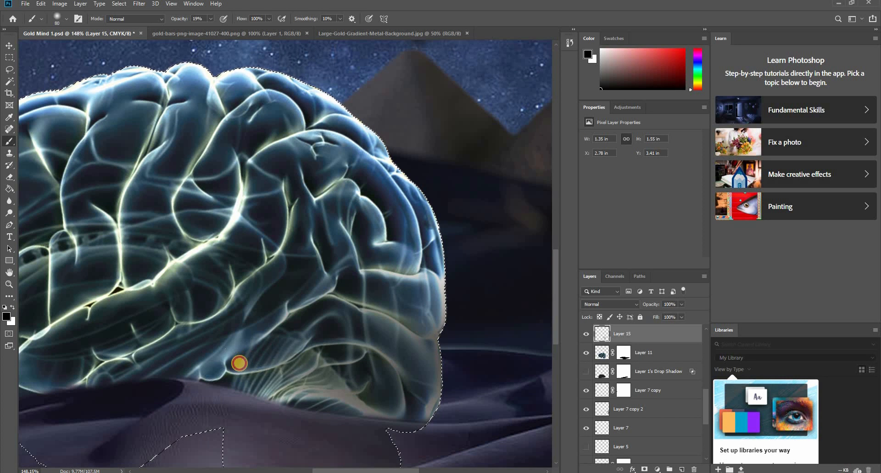
scroll(296, 375, "down", 5)
scroll(319, 255, "up", 3)
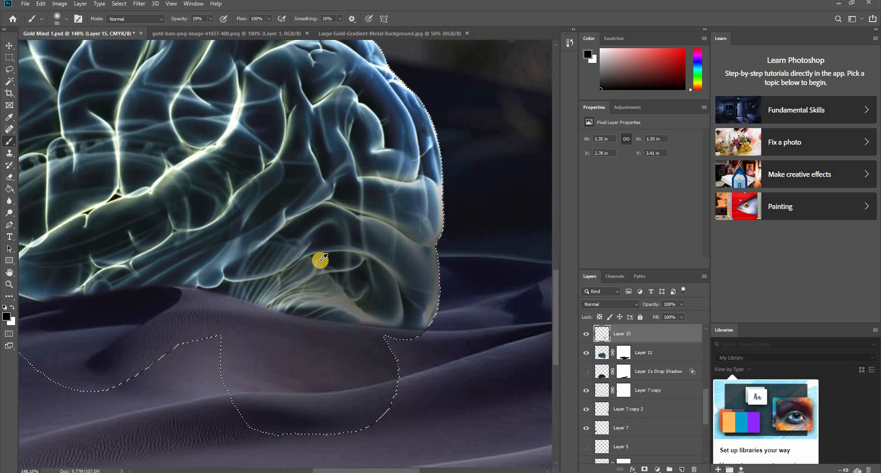
mouse_move(185, 274)
left_mouse_down()
mouse_move(240, 291)
mouse_move(399, 311)
mouse_move(472, 309)
mouse_move(424, 326)
mouse_move(121, 267)
mouse_move(362, 311)
mouse_move(472, 232)
mouse_move(429, 98)
mouse_move(291, 277)
left_mouse_up()
scroll(291, 276, "down", 5)
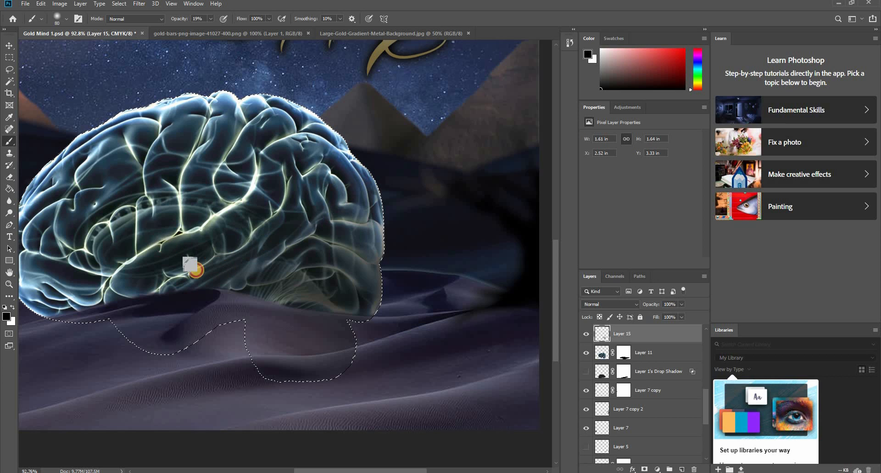
mouse_move(141, 275)
left_mouse_down()
mouse_move(287, 280)
mouse_move(295, 275)
mouse_move(247, 274)
mouse_move(397, 196)
mouse_move(374, 167)
mouse_move(387, 226)
mouse_move(345, 157)
mouse_move(362, 215)
mouse_move(336, 151)
mouse_move(369, 243)
mouse_move(346, 171)
mouse_move(342, 218)
mouse_move(339, 151)
mouse_move(323, 239)
mouse_move(329, 159)
mouse_move(305, 235)
mouse_move(320, 164)
mouse_move(302, 213)
mouse_move(333, 142)
mouse_move(351, 209)
mouse_move(340, 150)
mouse_move(326, 130)
mouse_move(307, 219)
mouse_move(302, 175)
mouse_move(252, 249)
mouse_move(300, 208)
mouse_move(208, 276)
left_mouse_up()
scroll(299, 307, "down", 3)
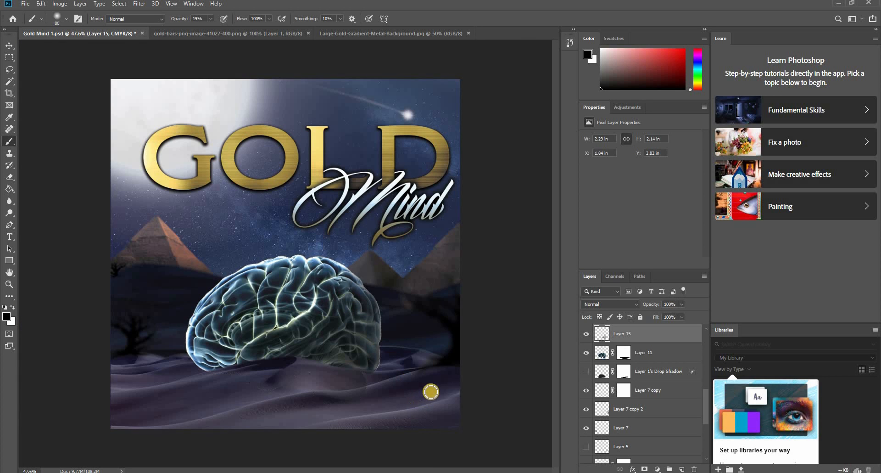
- Add a layer mask to Layer 15, paint out the shadow spilling onto the sand with a 100 px brush at 47% opacity, and save
scroll(404, 408, "down", 2)
scroll(338, 360, "up", 4)
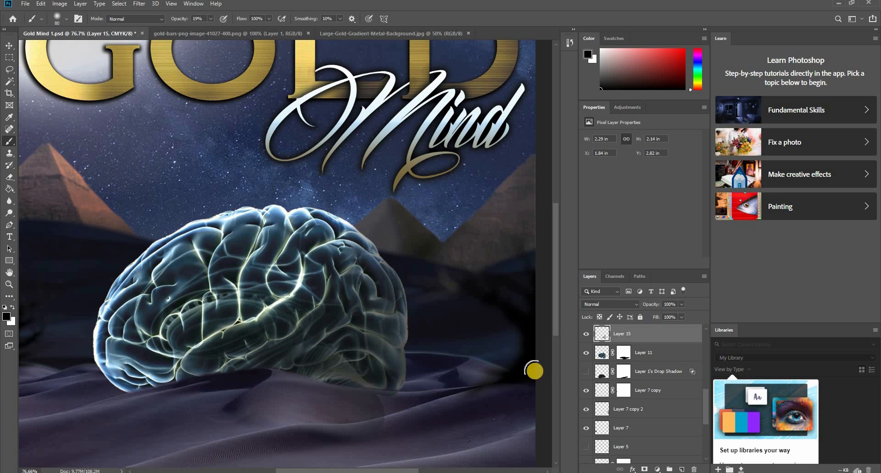
left_click(644, 468)
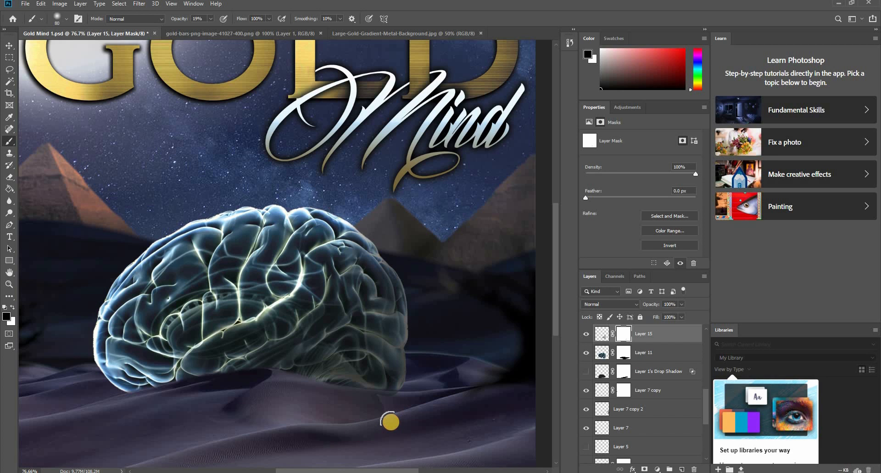
key("bracketright")
right_click(379, 413)
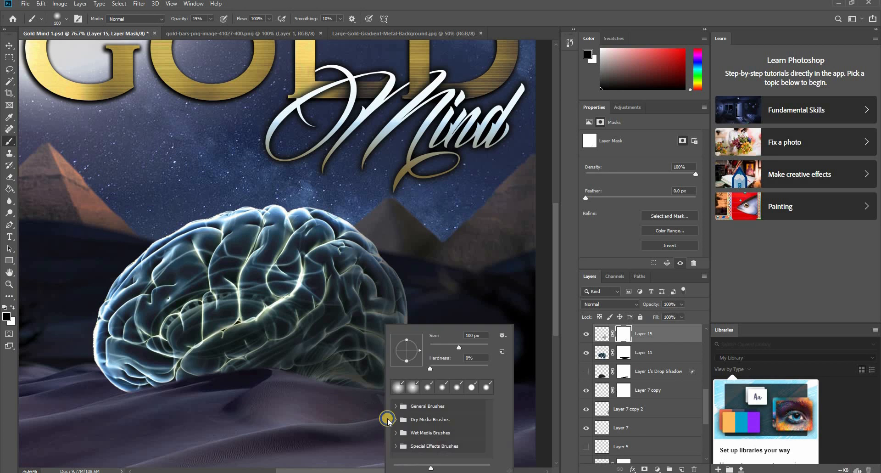
left_click(211, 19)
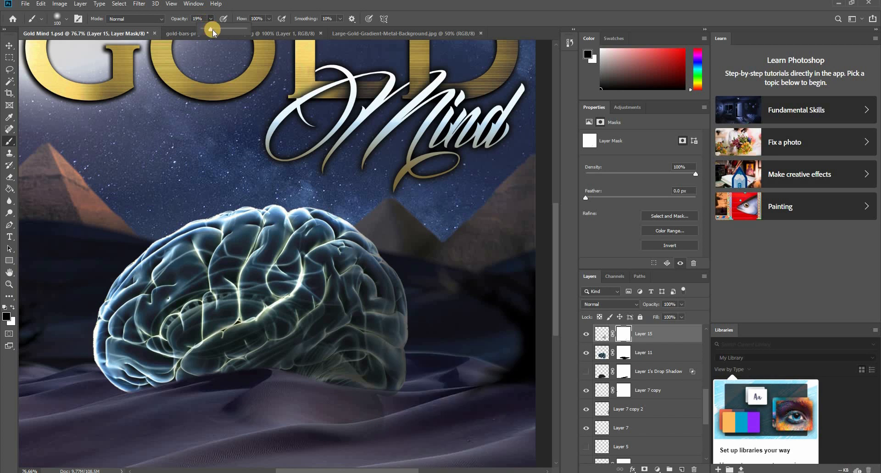
mouse_move(331, 435)
left_mouse_down()
mouse_move(400, 414)
mouse_move(314, 432)
mouse_move(406, 416)
mouse_move(361, 404)
mouse_move(397, 407)
mouse_move(365, 414)
left_mouse_up()
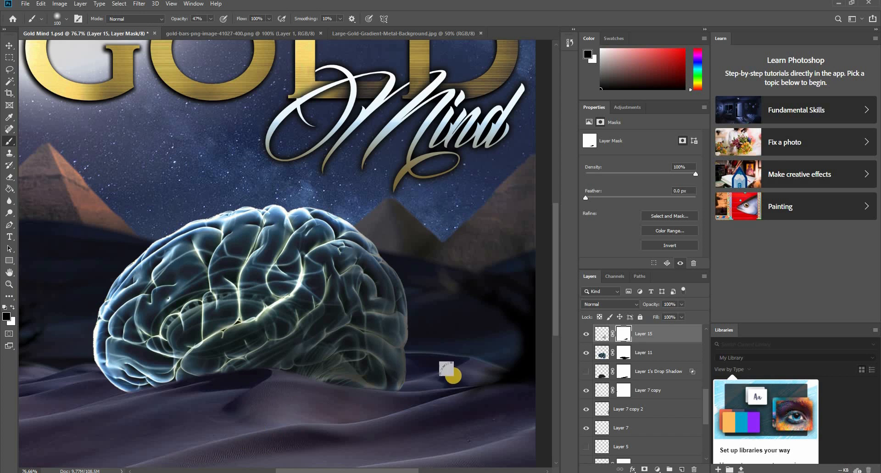
scroll(449, 375, "down", 3)
scroll(380, 344, "up", 1)
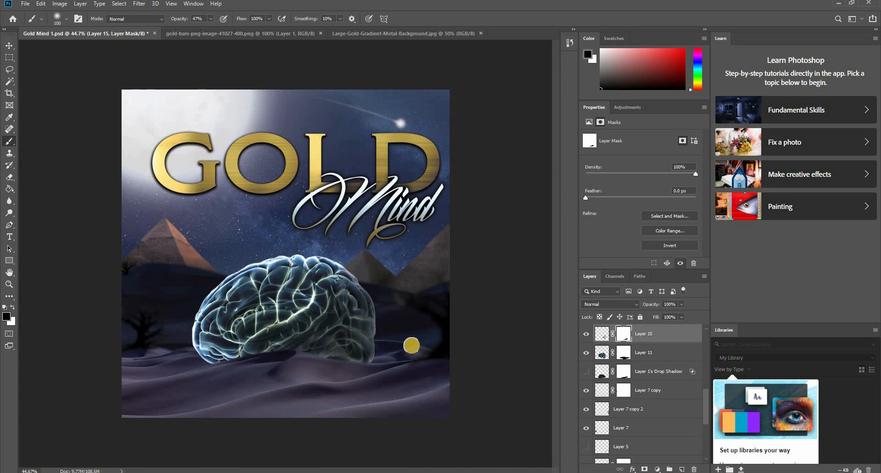
key("ctrl+s")
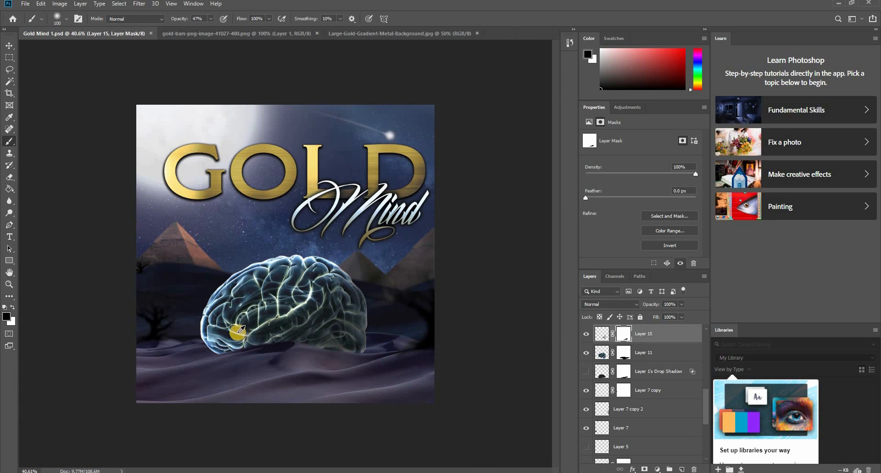
scroll(239, 332, "up", 2)
scroll(237, 335, "down", 1)
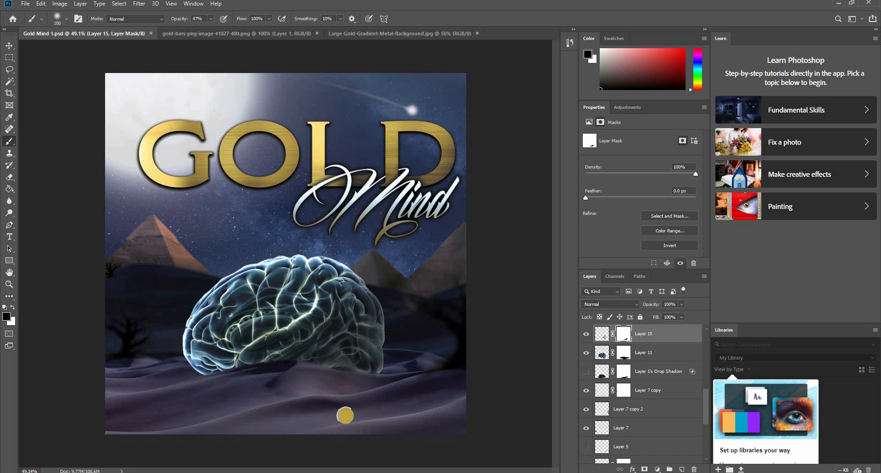
- Lighten the Background layer's dunes below and right of the brain using a 65 px Dodge tool on Midtones at 50% exposure
key("v")
left_click(394, 417)
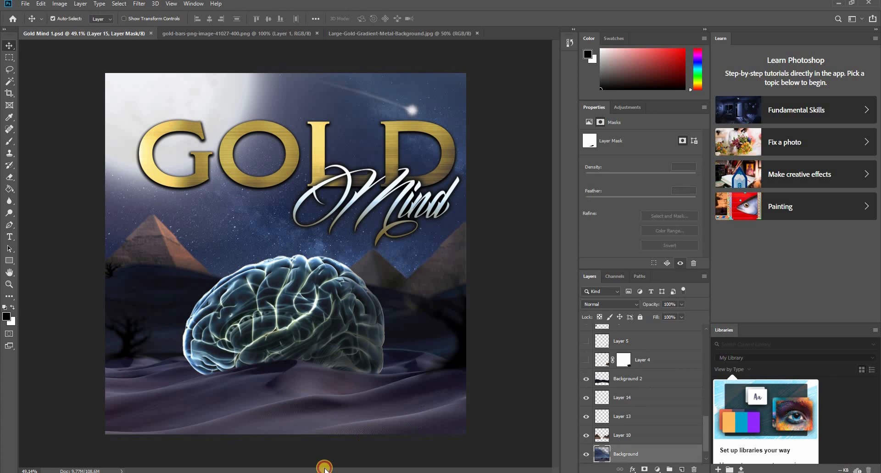
left_click(11, 299)
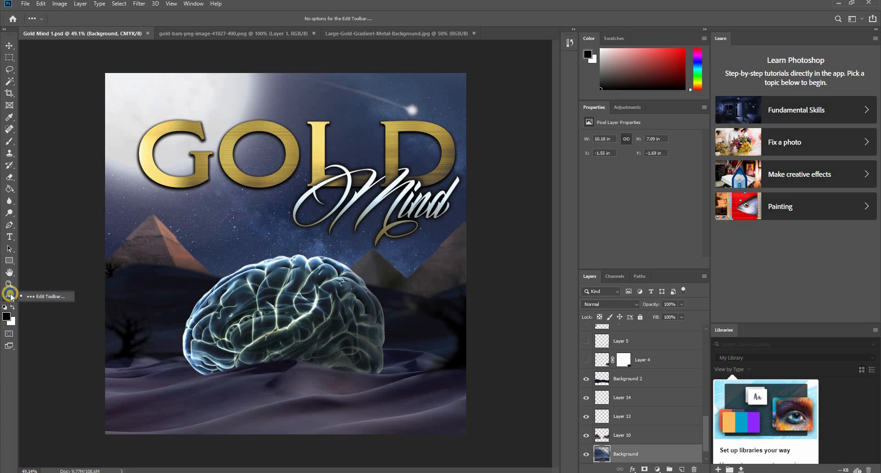
left_click(11, 274)
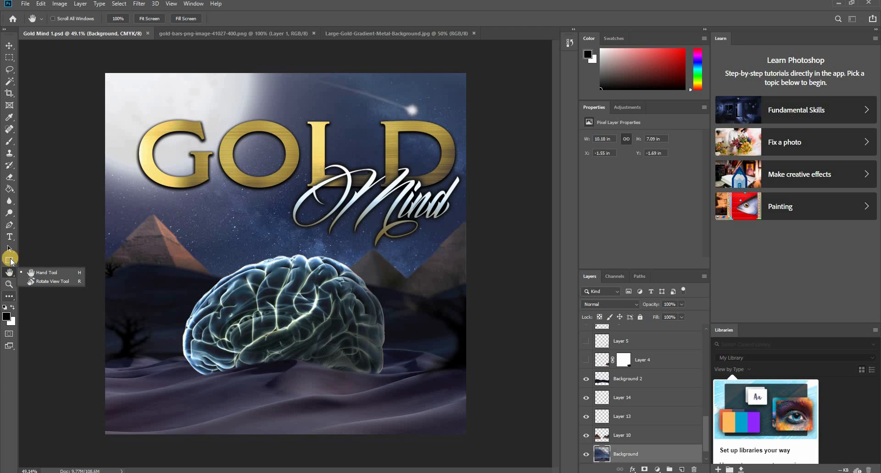
left_click(10, 206)
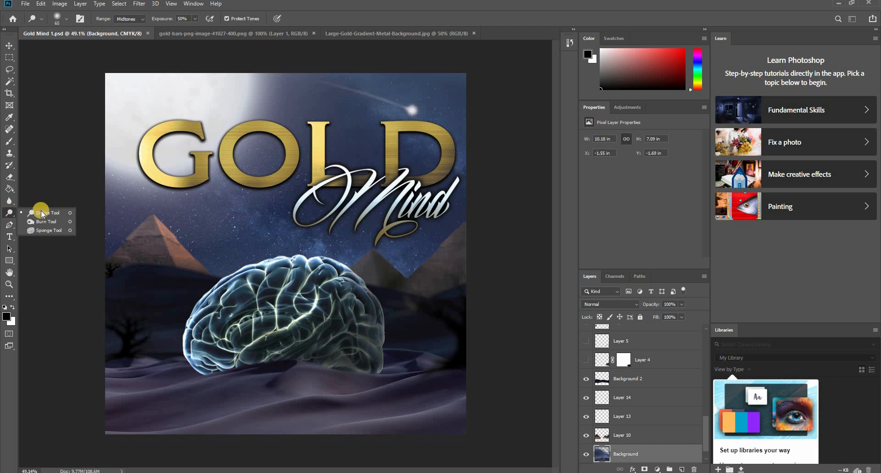
left_click(57, 213)
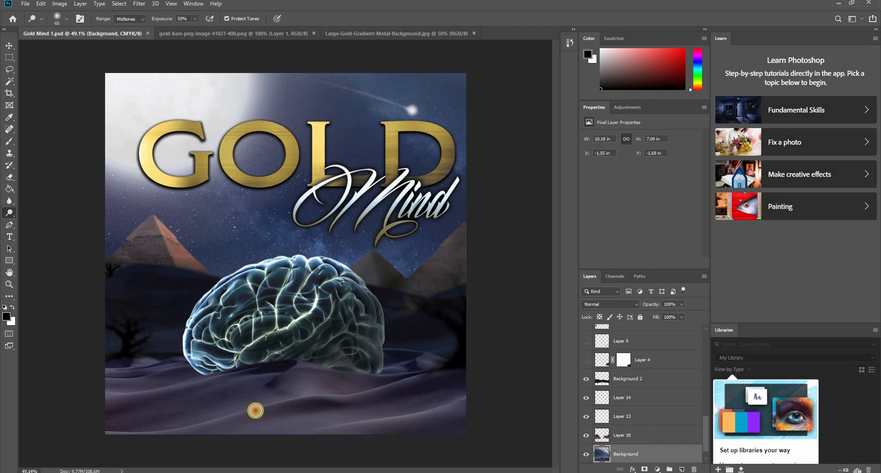
left_click(308, 399)
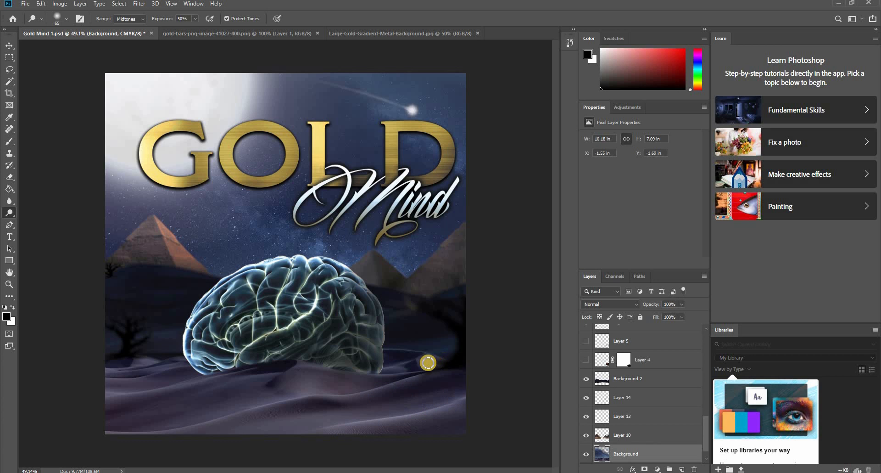
mouse_move(423, 363)
left_mouse_down()
mouse_move(443, 361)
mouse_move(446, 344)
mouse_move(445, 361)
left_mouse_up()
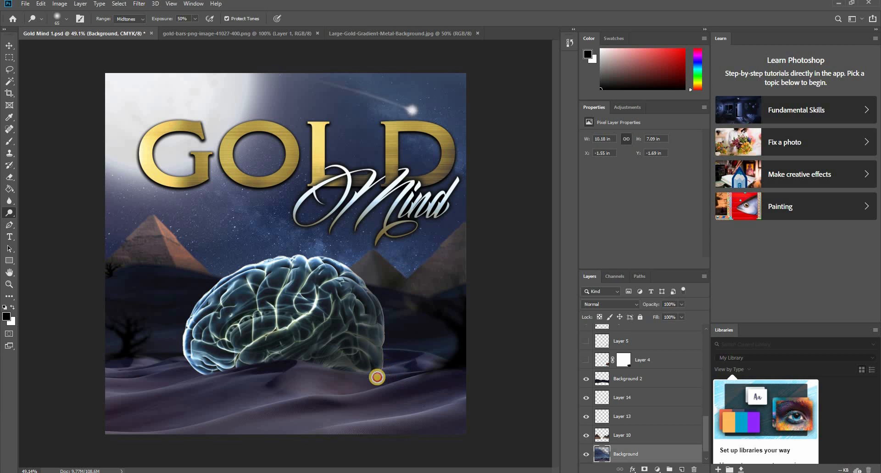
left_click_drag(309, 393, 256, 405)
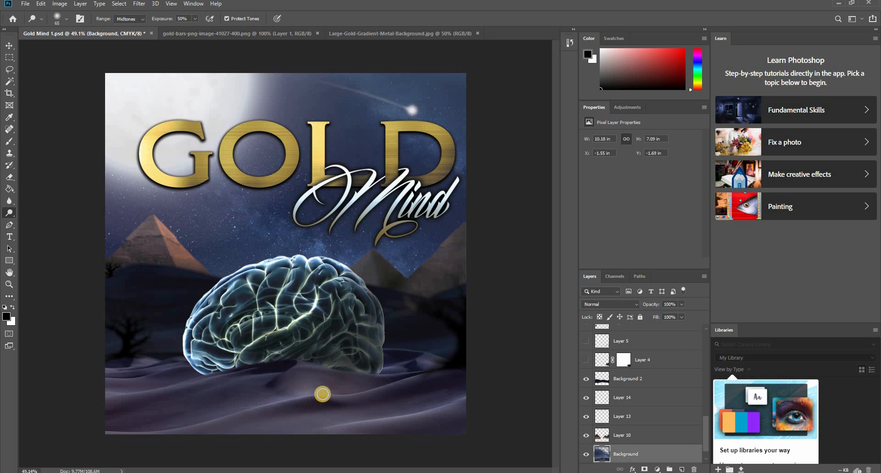
left_click_drag(335, 395, 249, 409)
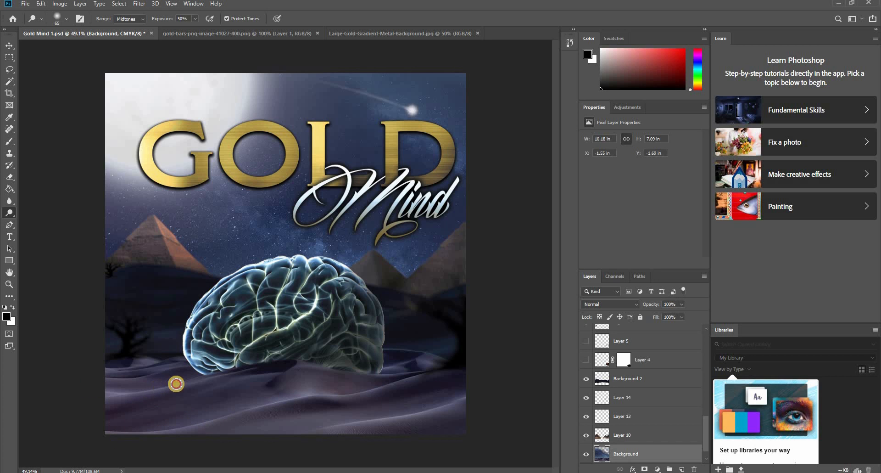
- Dodge the dunes left of the brain and the front sand ridges out to the right edge of the image
left_click(154, 371)
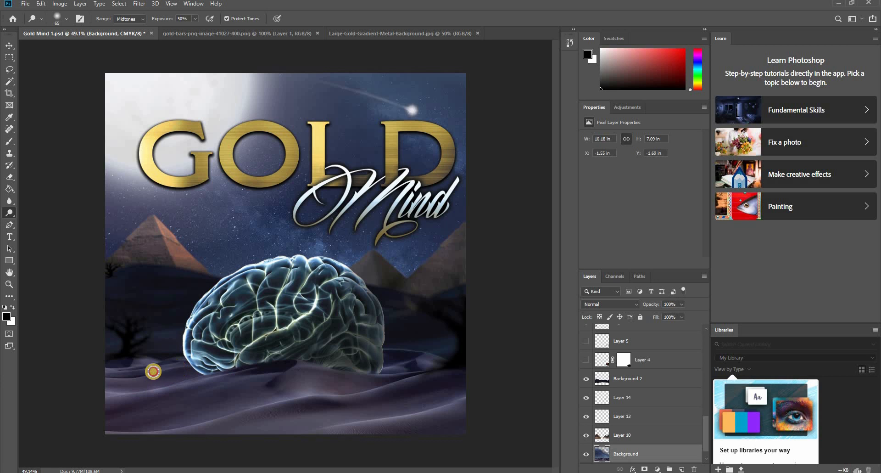
left_click(149, 363)
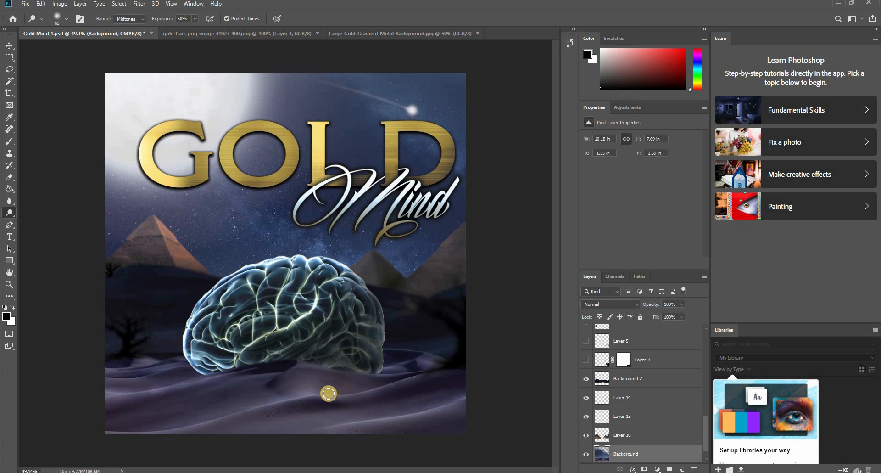
mouse_move(245, 406)
left_mouse_down()
mouse_move(360, 395)
mouse_move(439, 370)
mouse_move(301, 402)
left_mouse_up()
mouse_move(465, 394)
left_mouse_down()
mouse_move(378, 416)
mouse_move(333, 404)
left_mouse_up()
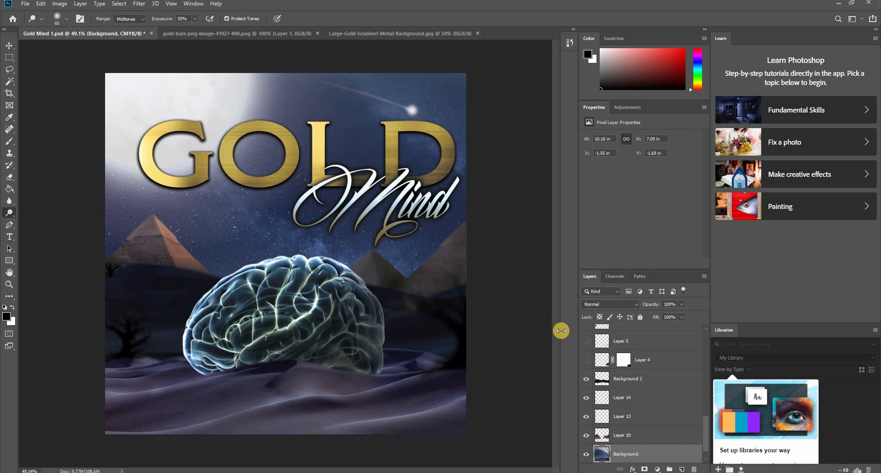
scroll(477, 326, "down", 4)
scroll(439, 318, "up", 2)
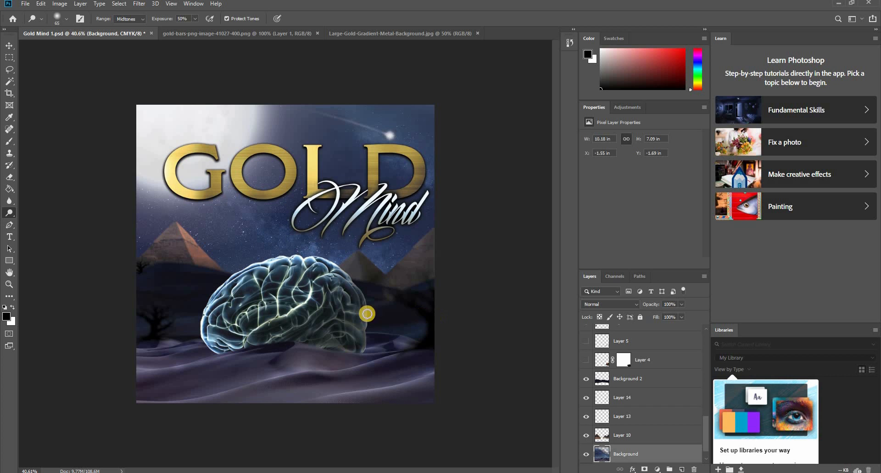
- Dodge the night sky around the title and the sand at the lower left of the image
scroll(232, 306, "up", 2)
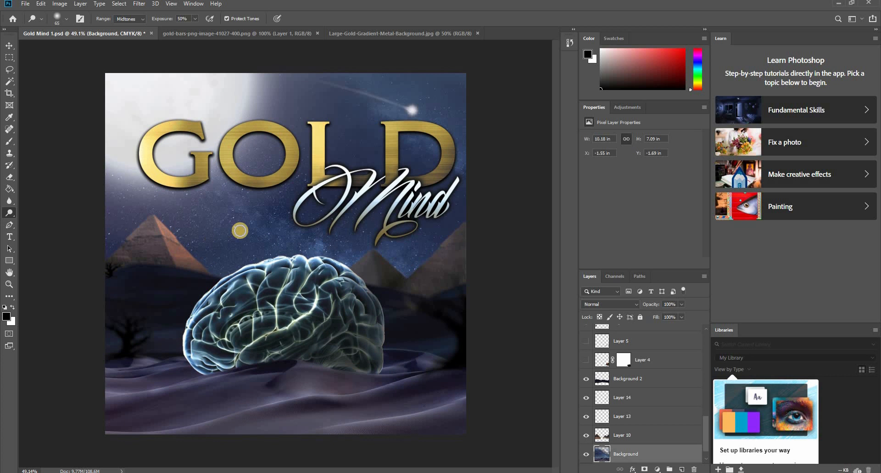
mouse_move(244, 228)
left_mouse_down()
mouse_move(223, 223)
mouse_move(250, 229)
left_mouse_up()
left_click_drag(322, 241, 344, 248)
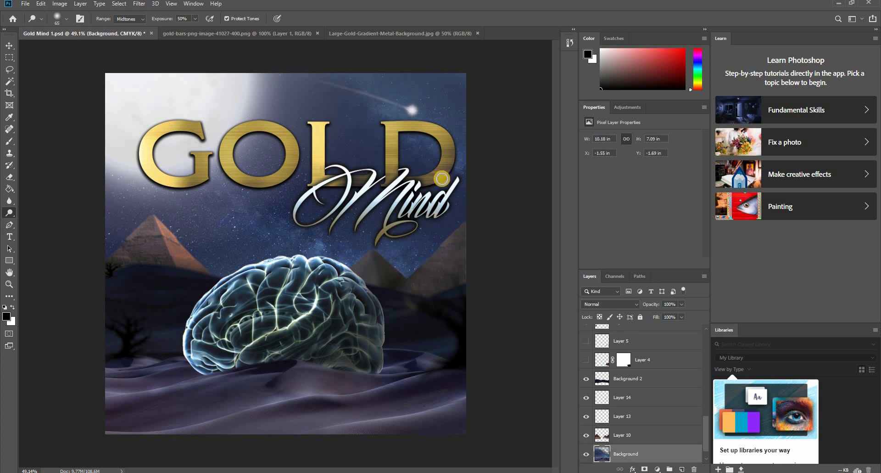
mouse_move(441, 106)
left_mouse_down()
mouse_move(404, 118)
mouse_move(478, 159)
mouse_move(464, 197)
mouse_move(320, 235)
mouse_move(183, 229)
mouse_move(96, 251)
mouse_move(112, 249)
left_mouse_up()
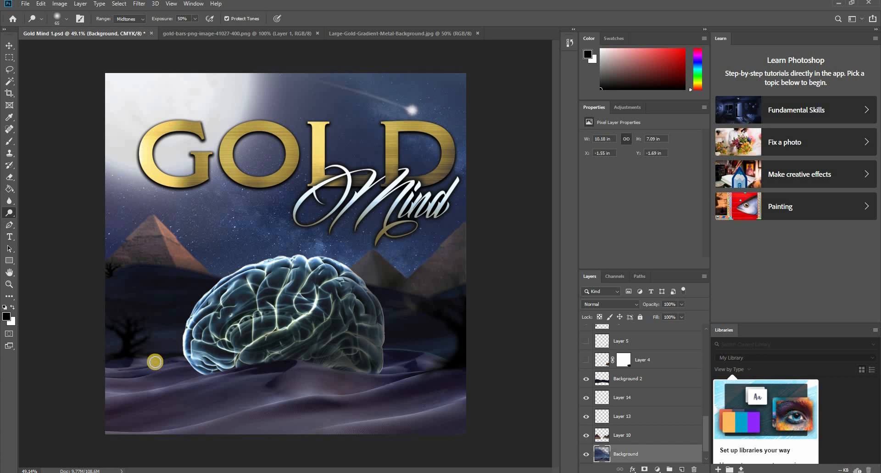
mouse_move(155, 361)
left_mouse_down()
mouse_move(114, 373)
mouse_move(122, 384)
mouse_move(152, 388)
mouse_move(114, 397)
mouse_move(164, 410)
mouse_move(171, 428)
mouse_move(152, 429)
left_mouse_up()
mouse_move(205, 378)
left_mouse_down()
mouse_move(413, 339)
mouse_move(59, 428)
mouse_move(221, 377)
mouse_move(57, 404)
mouse_move(64, 417)
mouse_move(195, 399)
left_mouse_up()
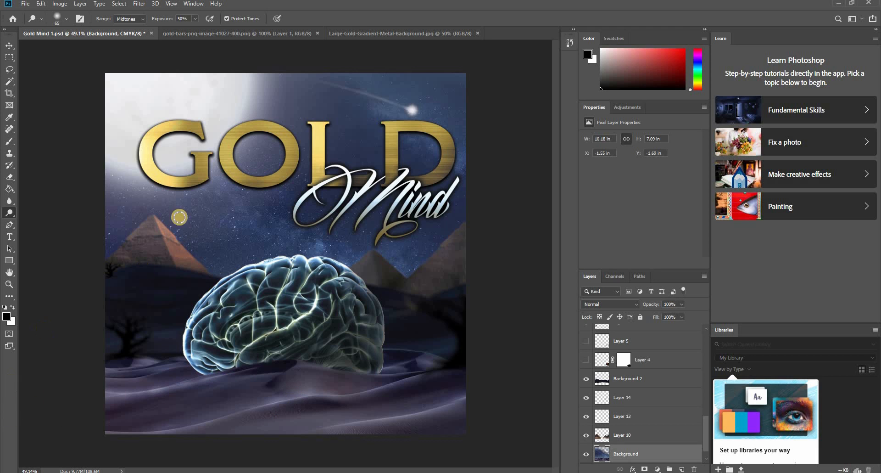
- Darken the Background layer's sand just below the brain using a 65 px Burn tool on Midtones at 50% exposure
left_click(9, 212)
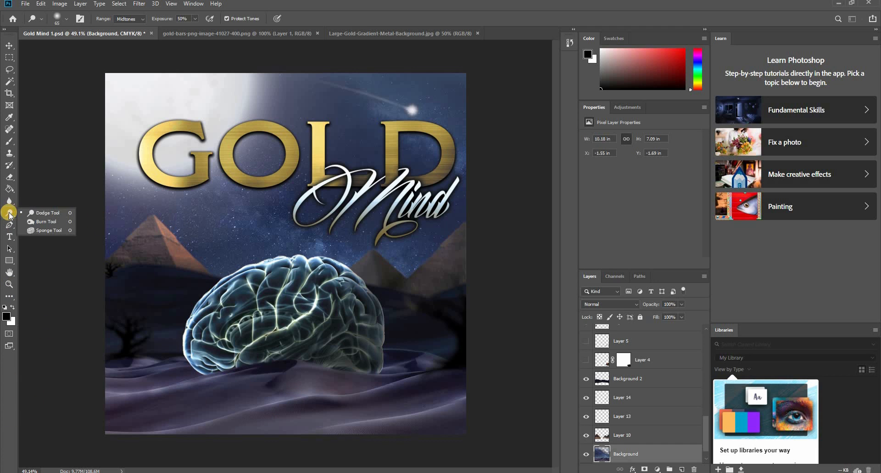
left_click_drag(10, 214, 42, 227)
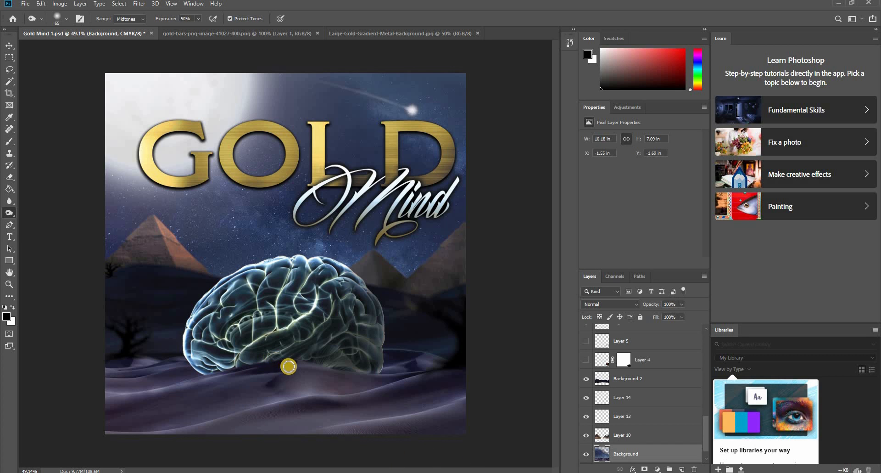
mouse_move(366, 388)
left_mouse_down()
mouse_move(287, 402)
mouse_move(274, 383)
left_mouse_up()
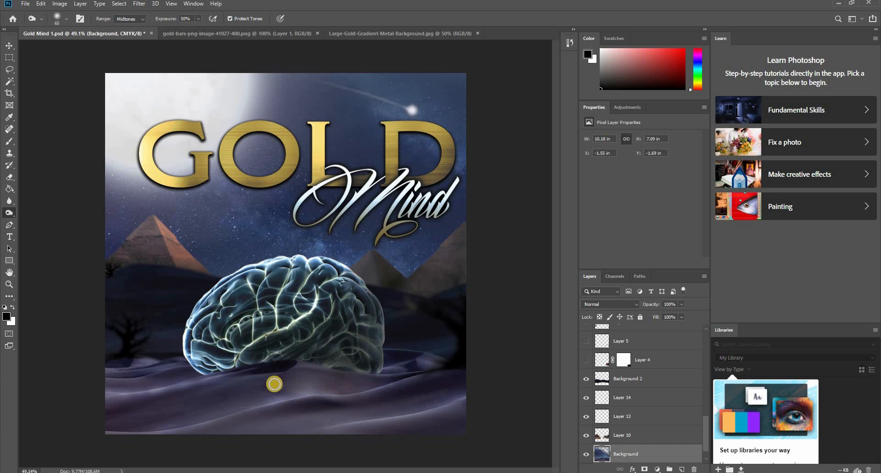
left_click(343, 406)
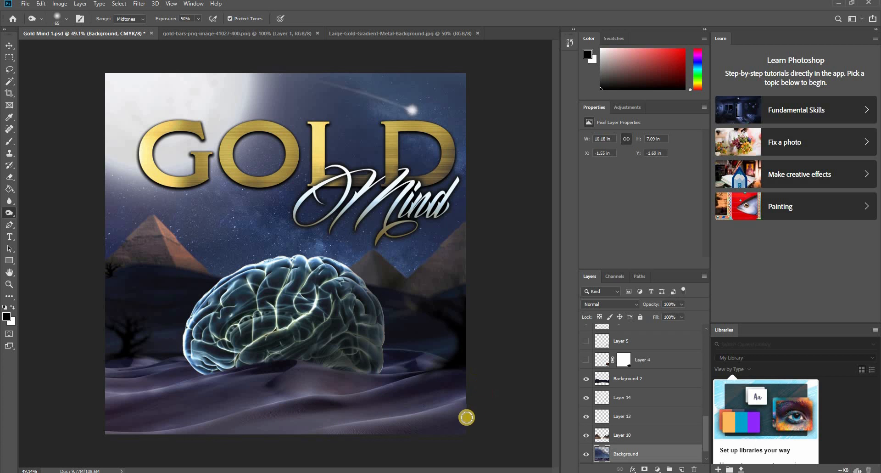
- Burn the sand left of the brain and the front ridges out to the image's left edge, and save the document
left_click(176, 356)
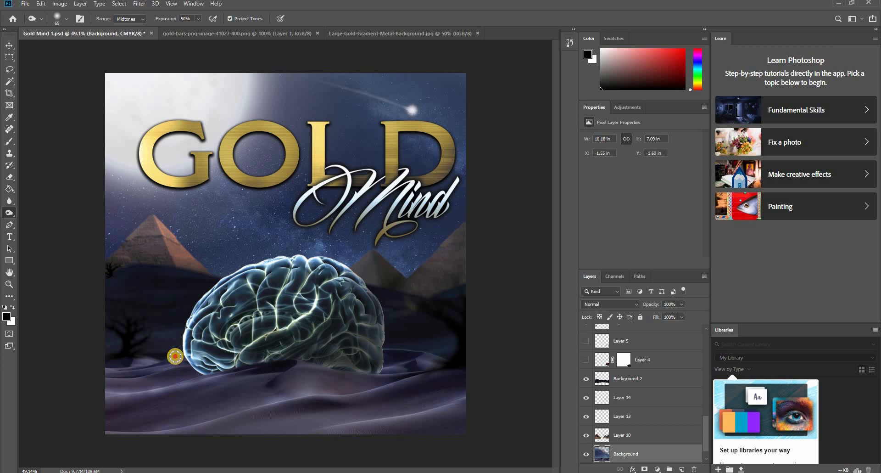
mouse_move(175, 356)
left_mouse_down()
mouse_move(128, 360)
mouse_move(156, 370)
mouse_move(178, 363)
mouse_move(115, 369)
left_mouse_up()
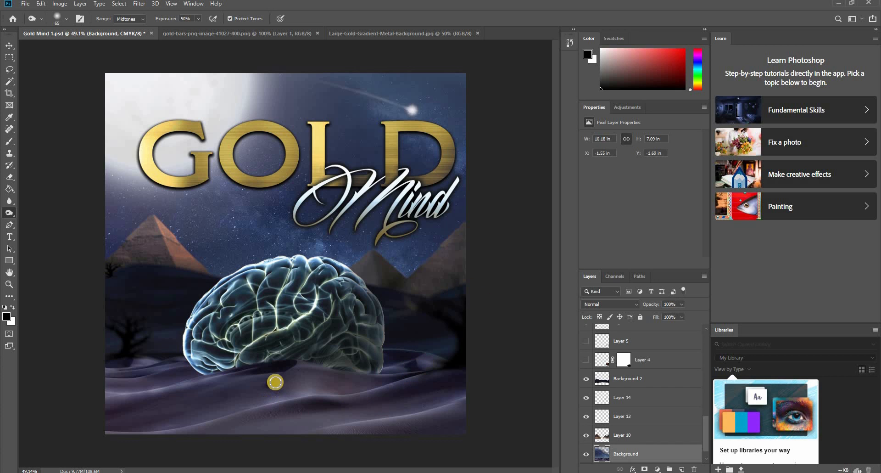
mouse_move(276, 381)
left_mouse_down()
mouse_move(309, 403)
mouse_move(344, 404)
mouse_move(148, 440)
mouse_move(156, 420)
mouse_move(99, 409)
left_mouse_up()
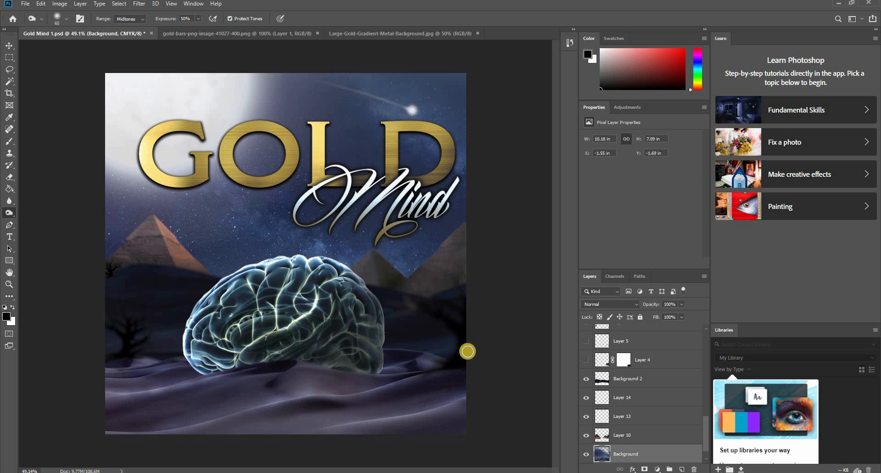
scroll(458, 346, "down", 4)
scroll(436, 330, "up", 4)
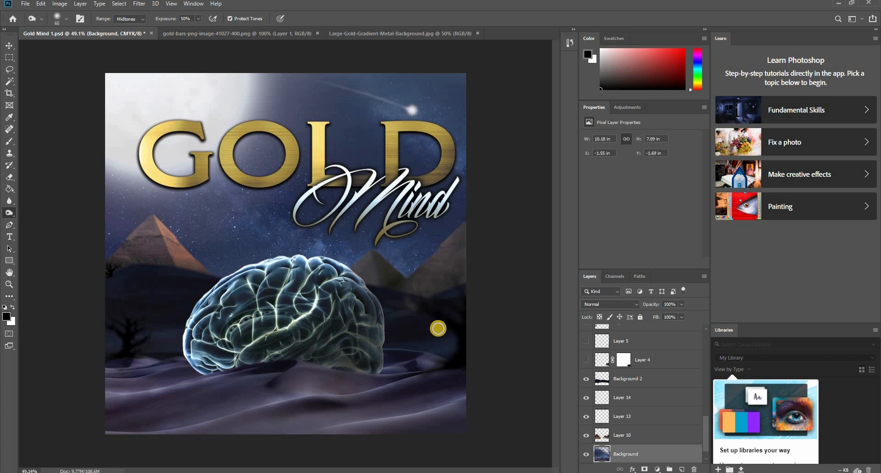
left_click(10, 214)
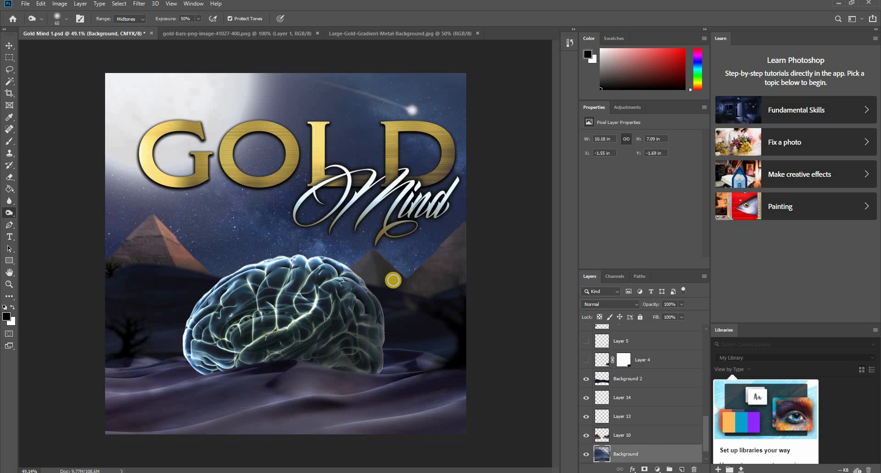
key("ctrl+s")
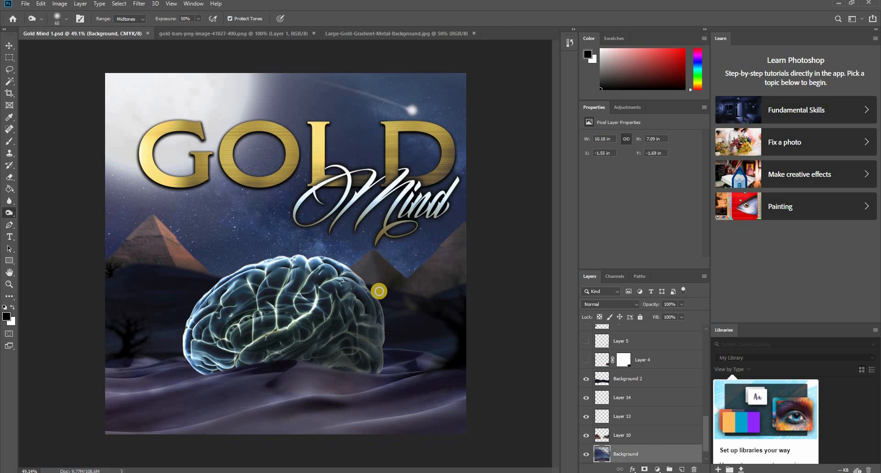
scroll(385, 285, "up", 1)
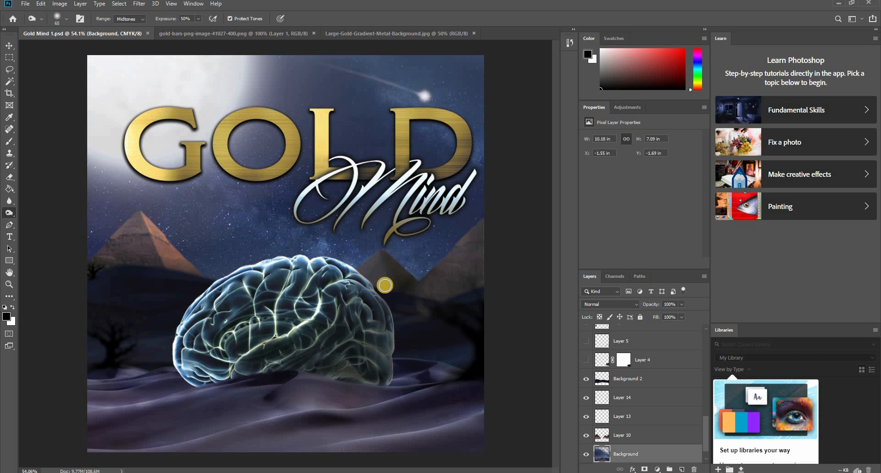
scroll(385, 285, "down", 1)
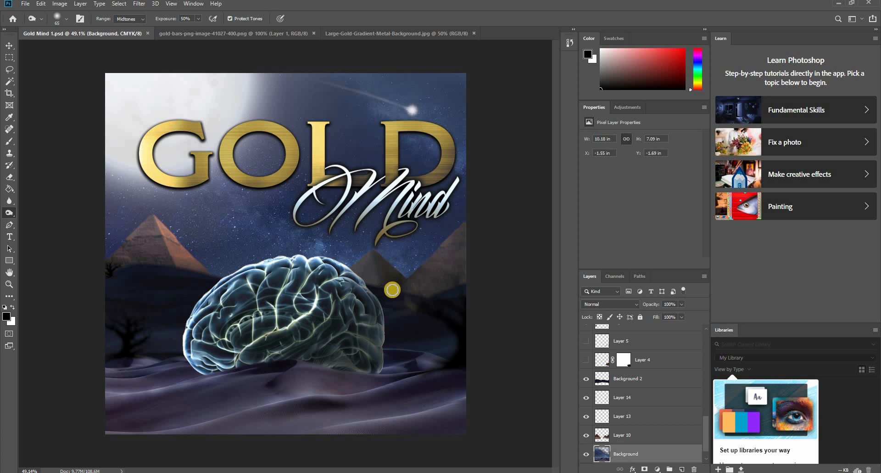
- Copy the gold texture from Large-Gold-Gradient-Metal-Background.jpg into Gold Mind 1.psd, directly above the Layer 12 copy layer
key("v")
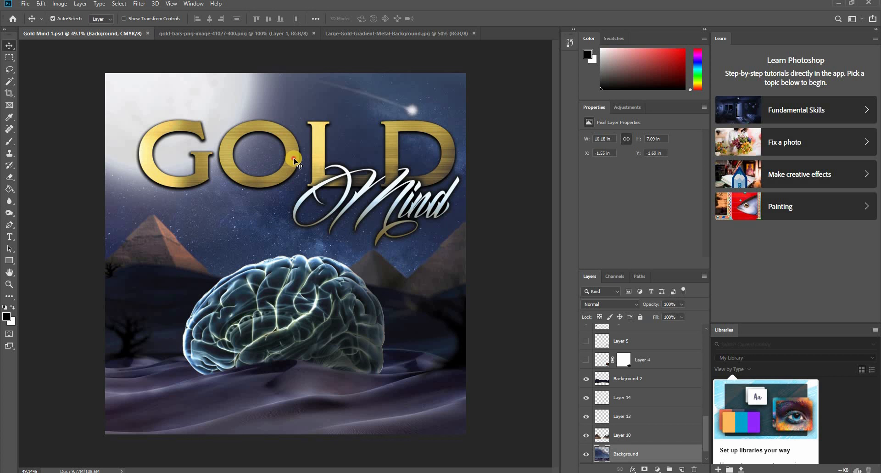
left_click(296, 162)
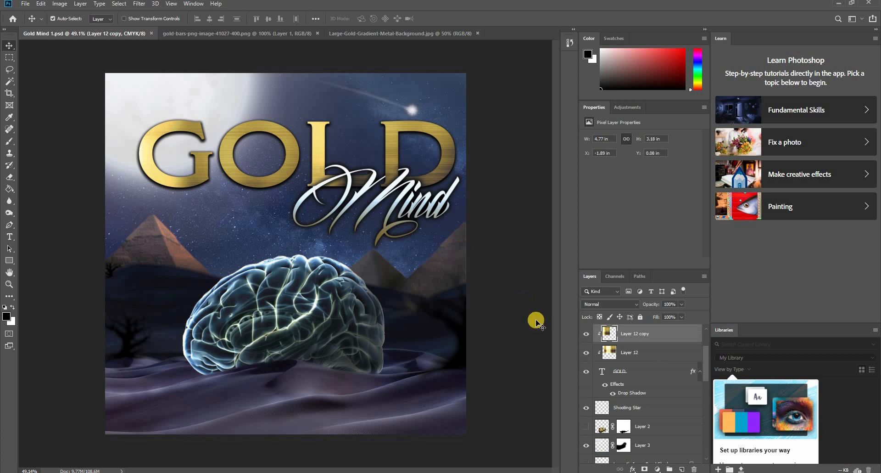
left_click(365, 33)
left_click_drag(308, 194, 311, 322)
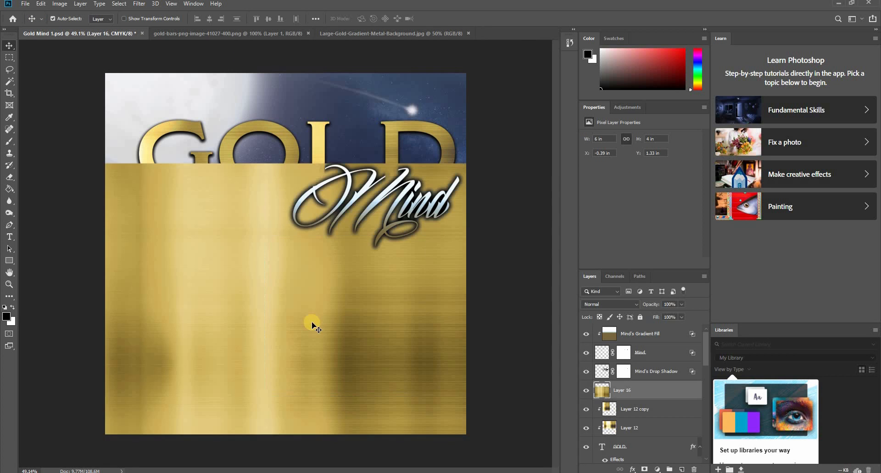
- Move the gold texture layer between Layer 15 and Layer 11 and clip it to the brain on Layer 11
scroll(653, 401, "down", 2)
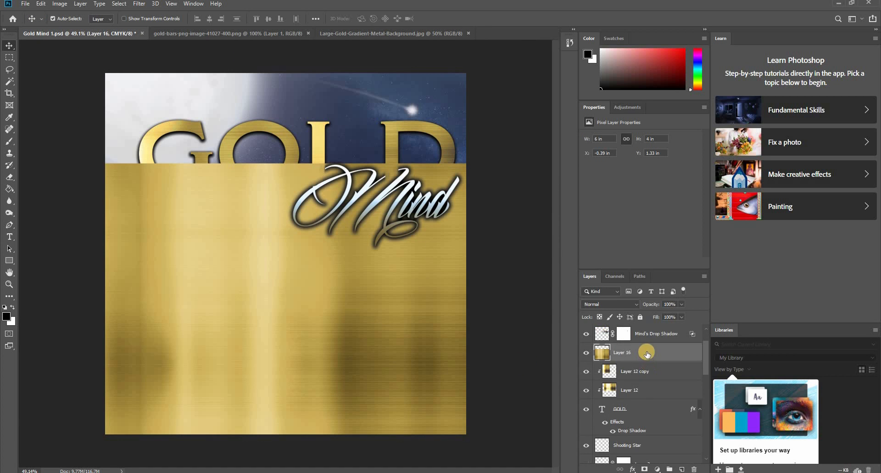
scroll(650, 453, "down", 1)
scroll(639, 399, "down", 5)
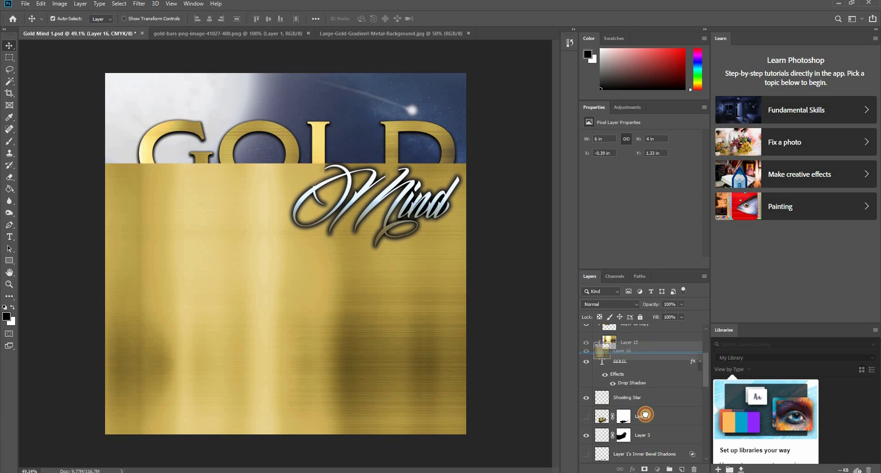
left_click_drag(650, 471, 646, 388)
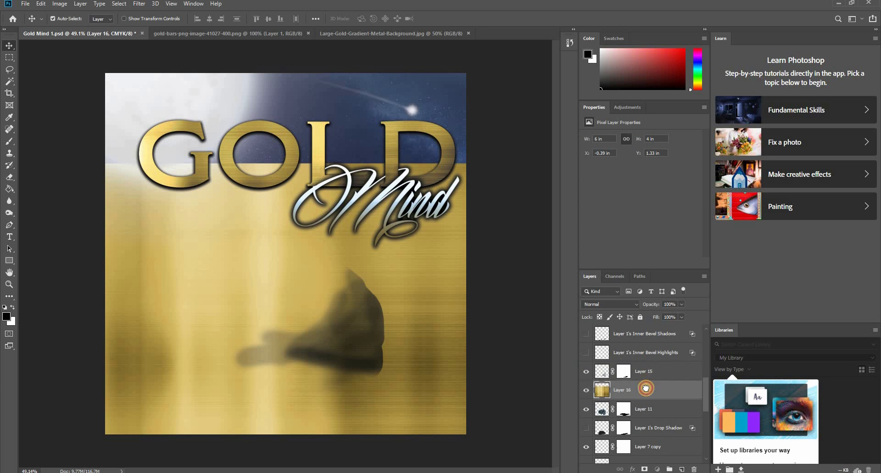
left_click(641, 396, "alt")
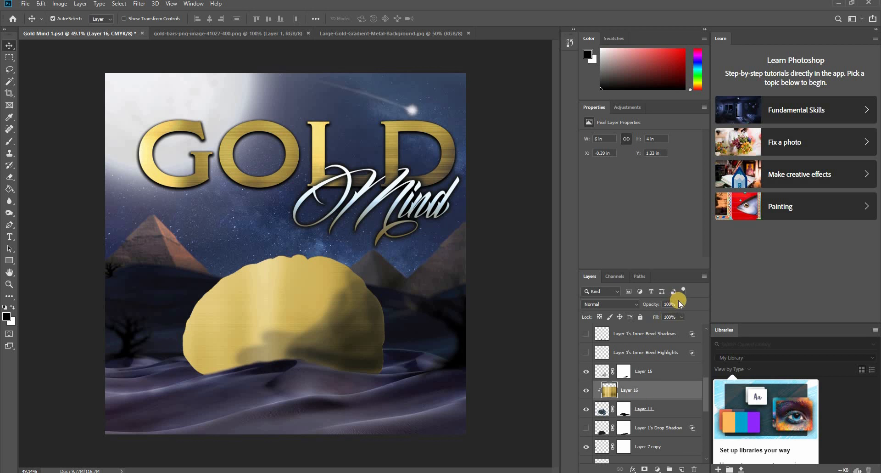
- Set the clipped gold texture's opacity to 82% and preview the Multiply blend mode on it
mouse_move(681, 305)
left_mouse_down()
mouse_move(640, 320)
mouse_move(674, 312)
left_mouse_up()
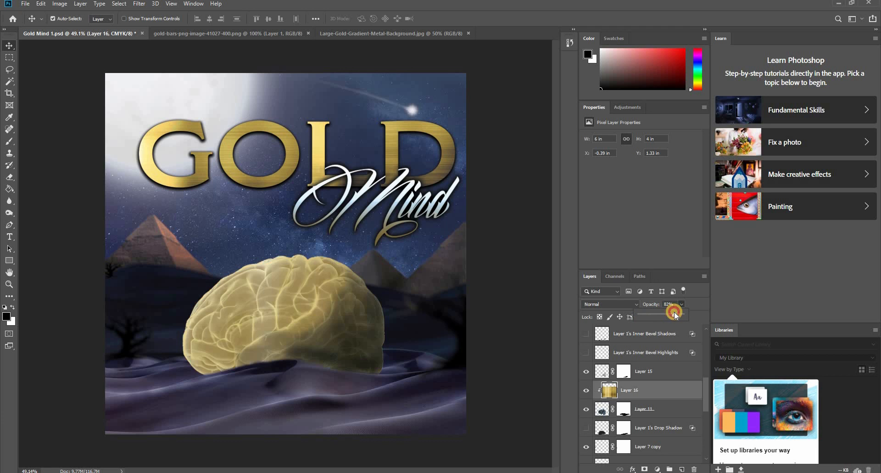
left_click(631, 307)
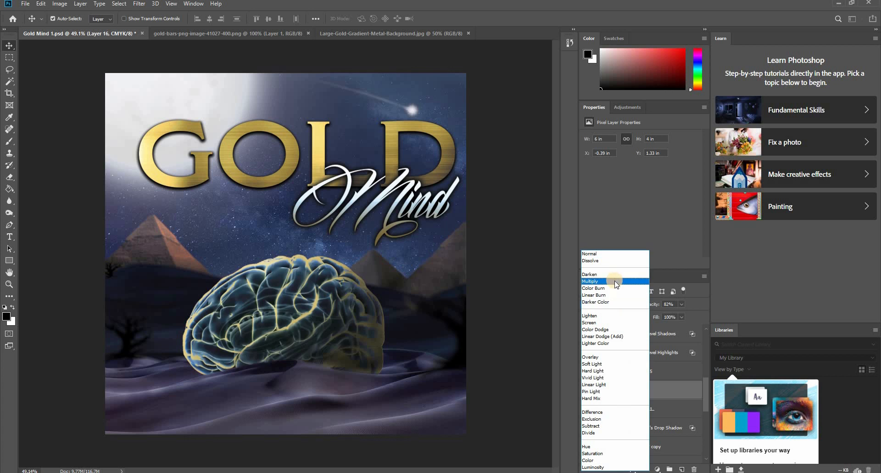
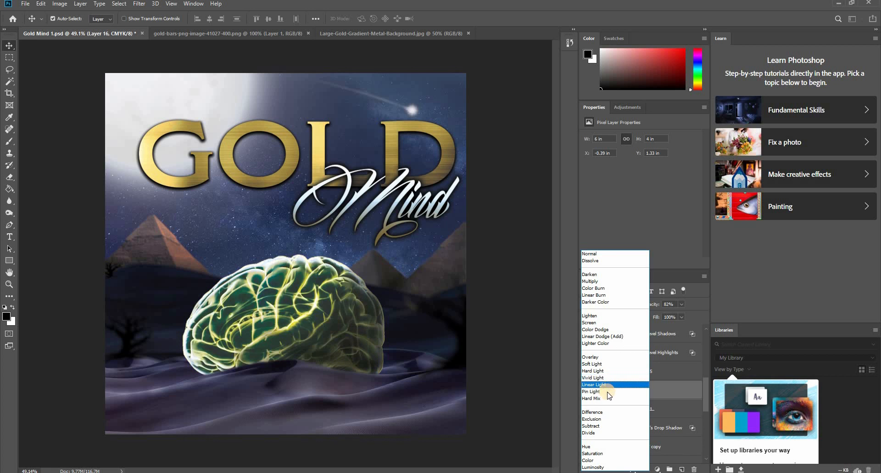
- Try the Exclusion blend mode at 28% opacity on the gold texture layer
left_click(597, 419)
left_click(681, 304)
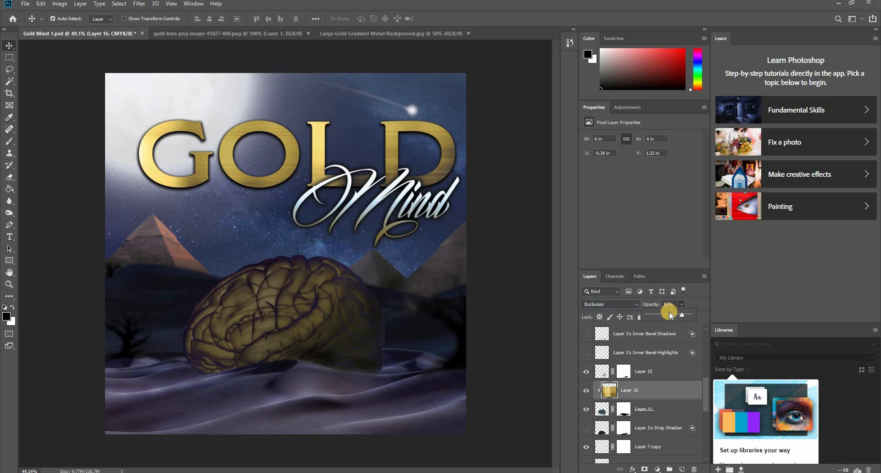
left_click_drag(659, 321, 659, 320)
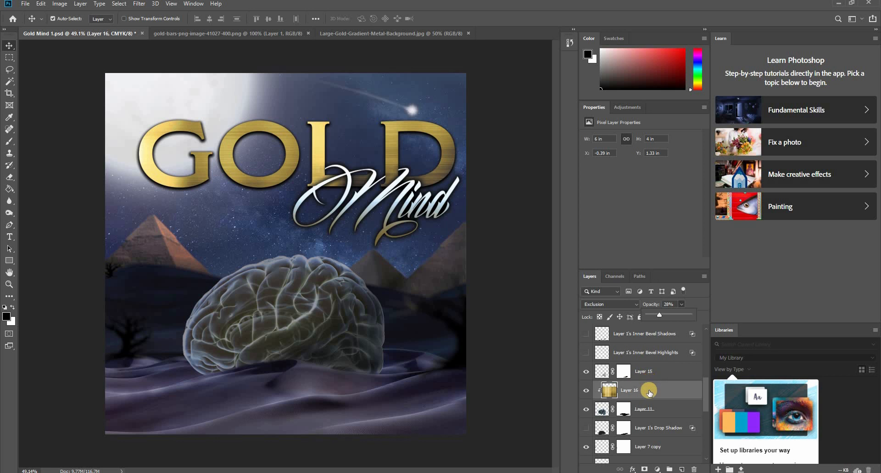
- Move the gold texture above Layer 15, merge Layer 15 with Layer 11, and clip the texture to the merged brain layer
left_click_drag(649, 392, 657, 363)
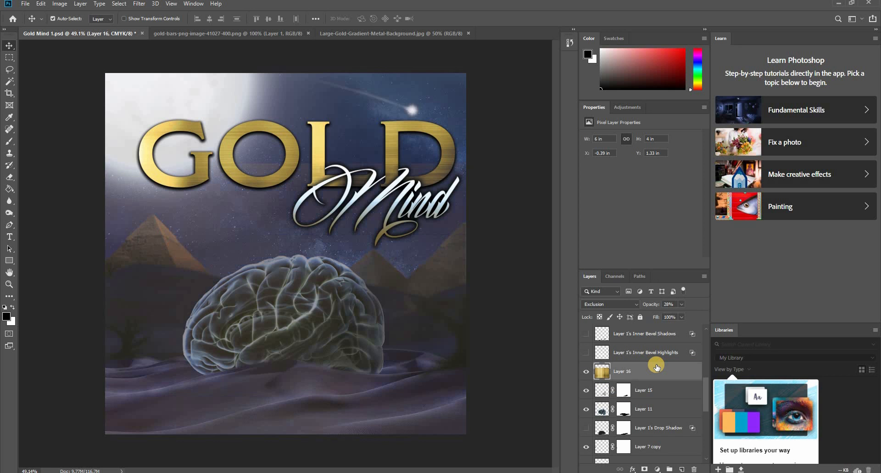
left_click(645, 391)
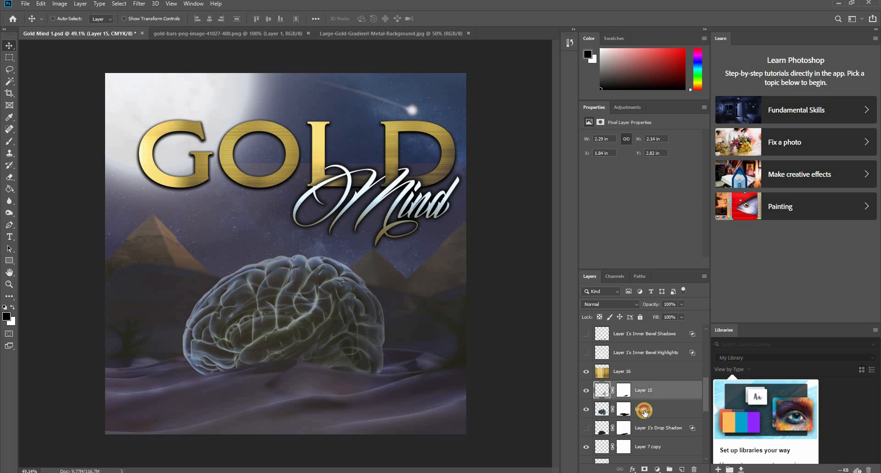
left_click(645, 410, "ctrl")
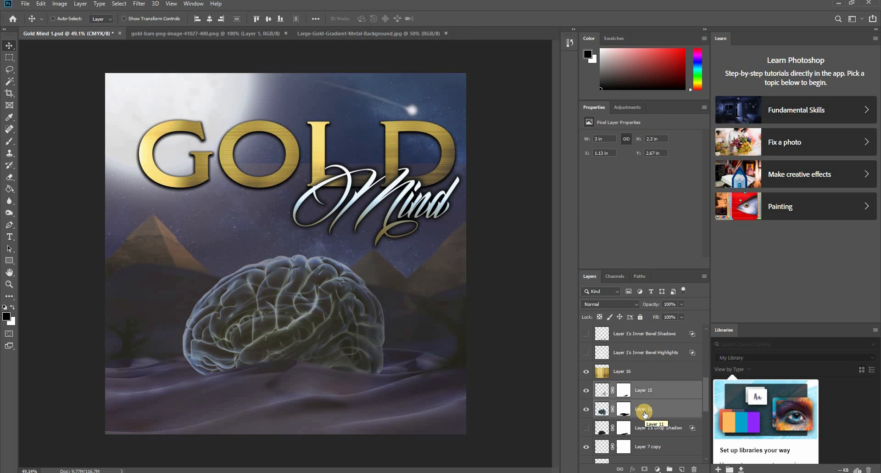
key("ctrl+e")
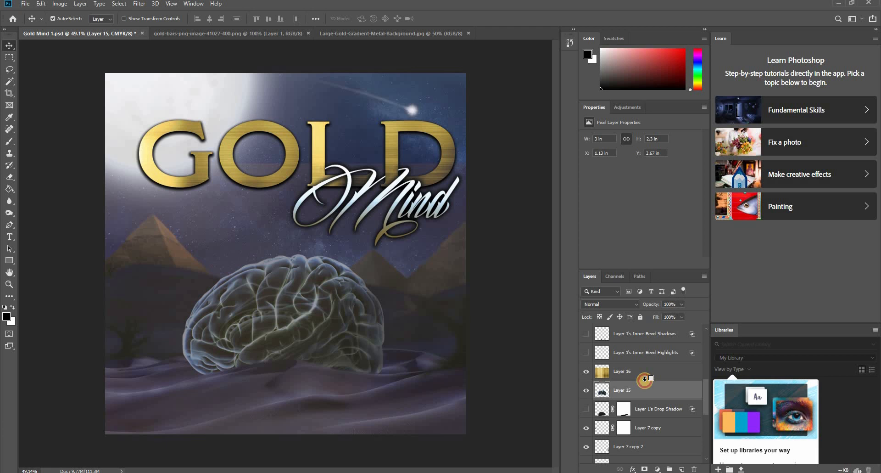
left_click(645, 380, "alt")
- Try lowering the merged brain layer's opacity to 65%, and undo the change
left_click(681, 304)
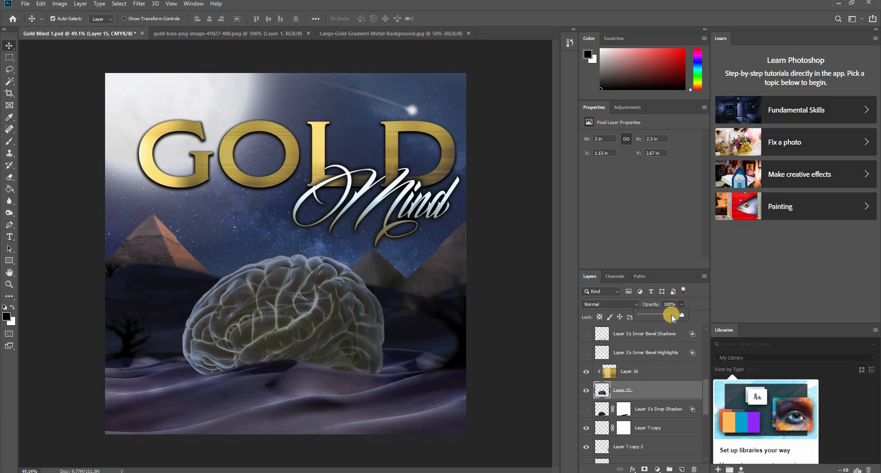
mouse_move(673, 317)
left_mouse_down()
mouse_move(654, 317)
mouse_move(668, 317)
left_mouse_up()
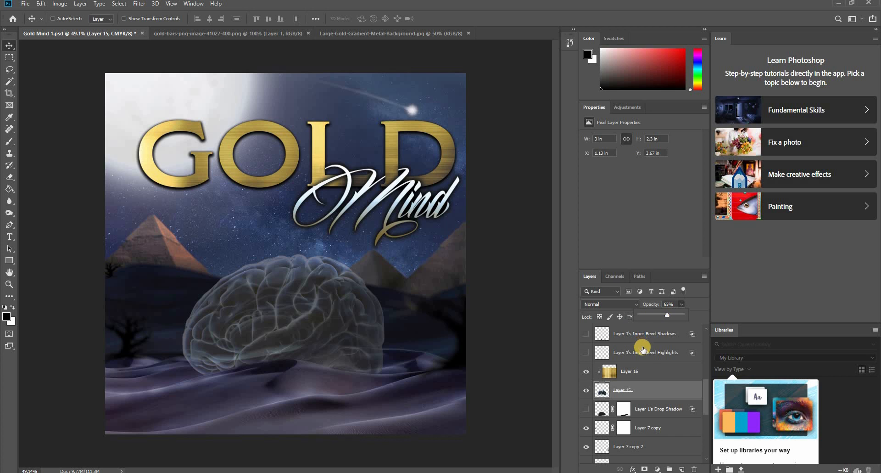
key("ctrl+z")
- Set the clipped gold texture layer to 24% opacity with the Linear Burn blend mode
left_click(641, 374)
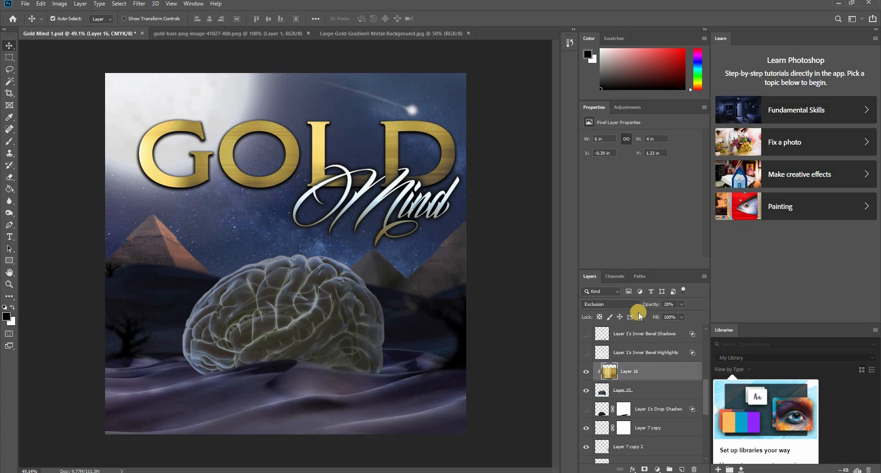
left_click(681, 304)
left_click_drag(668, 318, 667, 319)
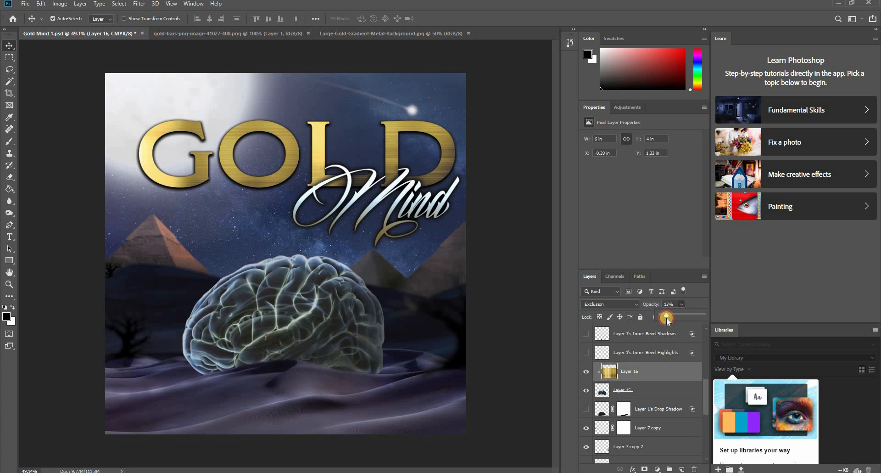
left_click(619, 304)
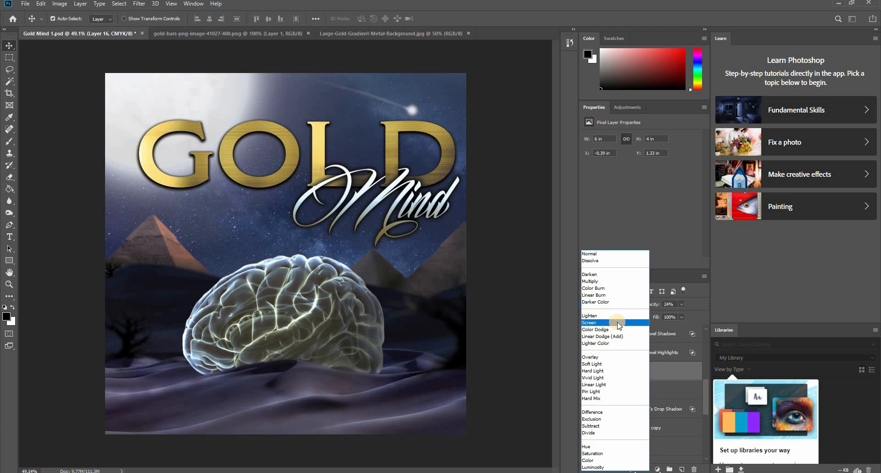
left_click(627, 295)
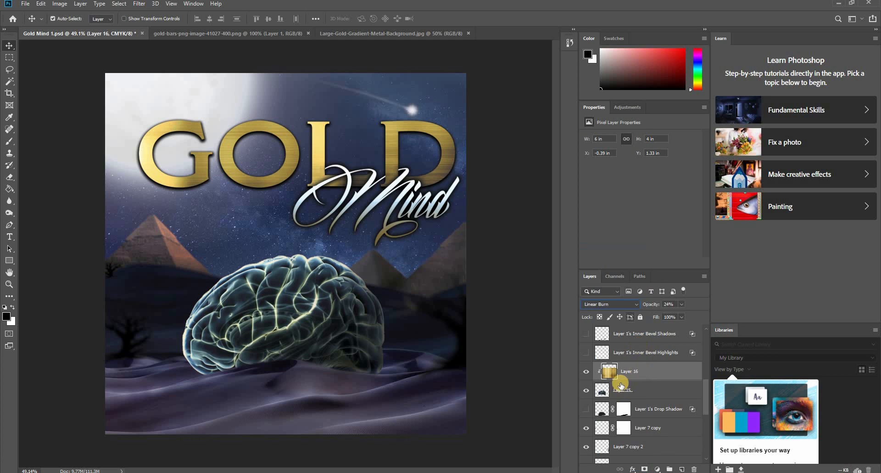
- Compare the brain with and without the gold texture layer, keeping its Linear Burn blend mode
left_click(585, 372)
left_click(586, 372)
left_click(586, 371)
left_click(586, 372)
left_click(629, 368)
left_click(635, 304)
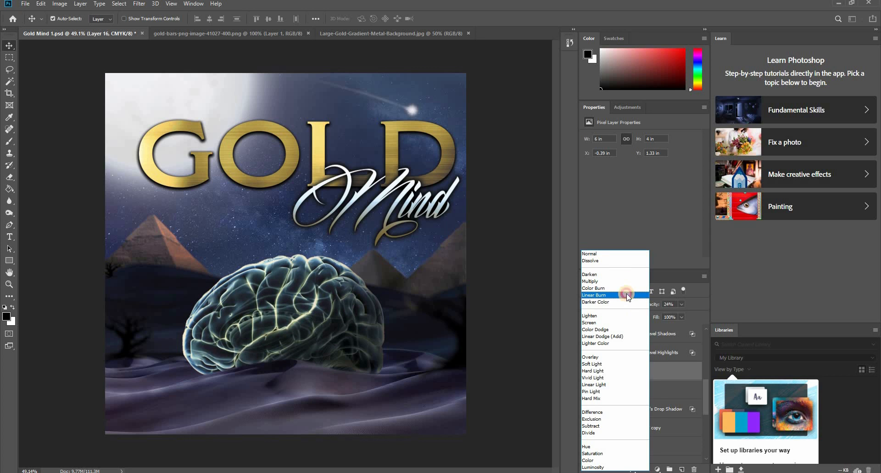
left_click(626, 294)
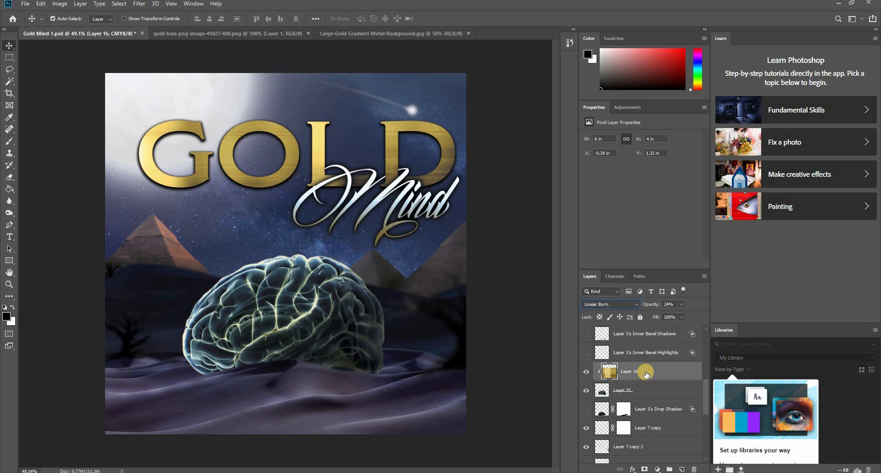
left_click(587, 371)
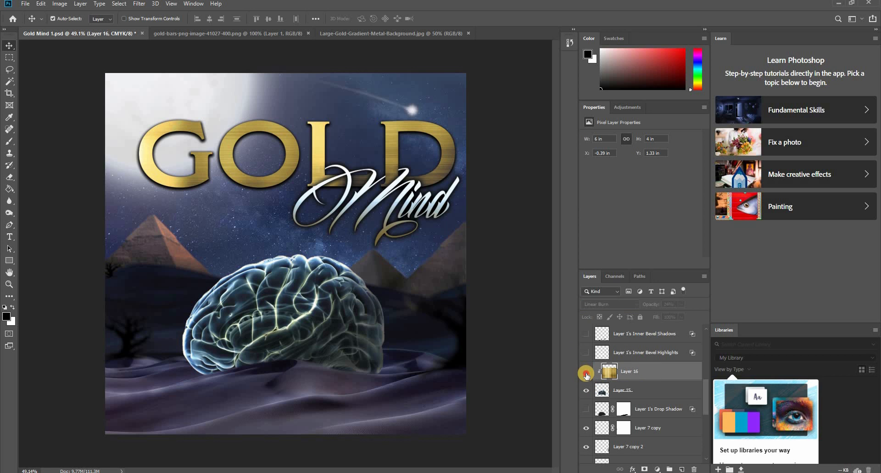
left_click(587, 372)
left_click(587, 373)
left_click(586, 373)
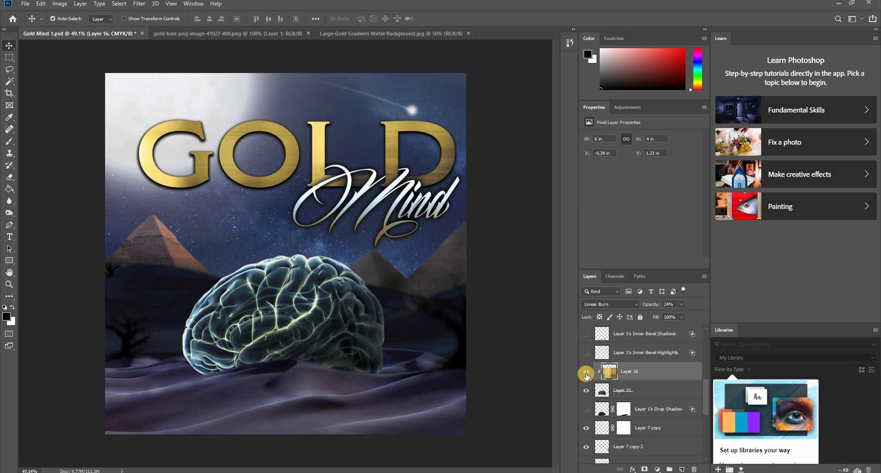
- Save Gold Mind 1.psd and close the gold metal background and gold bars source images
left_click(20, 429)
scroll(33, 409, "down", 2)
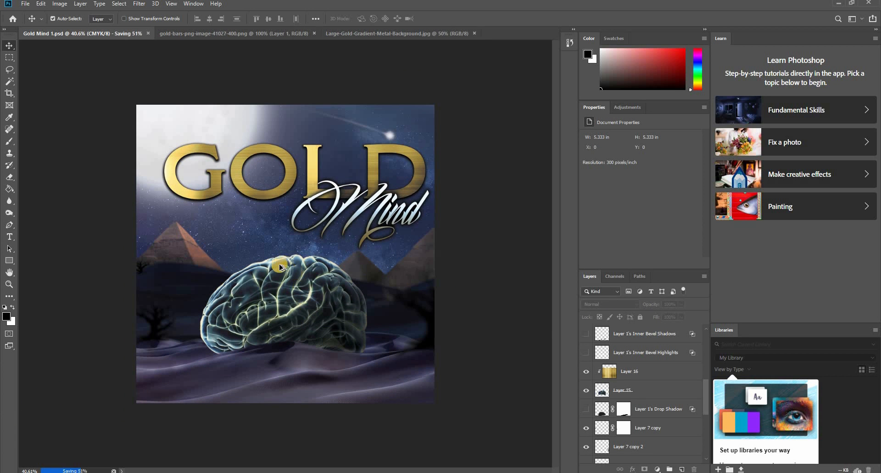
scroll(280, 270, "up", 2)
scroll(280, 274, "down", 1)
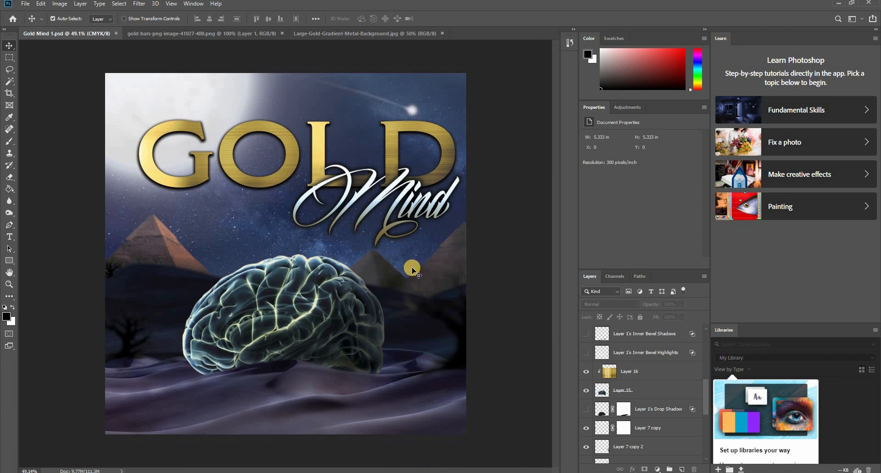
left_click(442, 33)
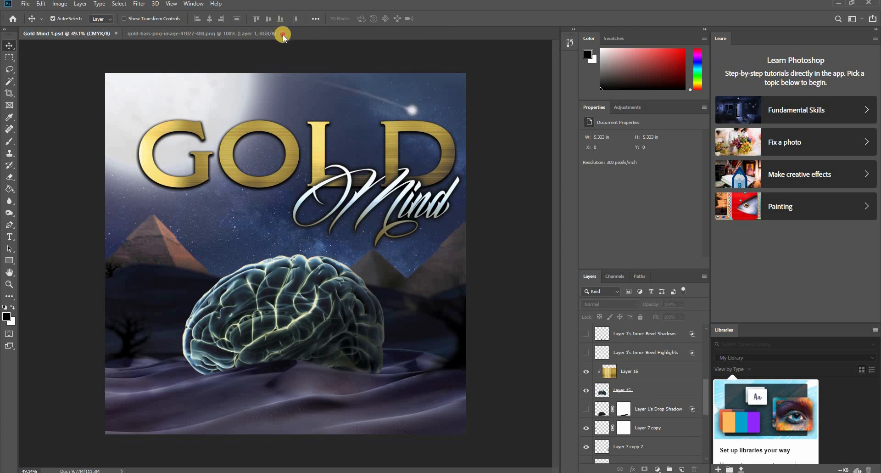
- Open parental-advisory.png and 2.-TRANSPARENT-PNG-FILE.png from the Pictures folder
left_click(24, 4)
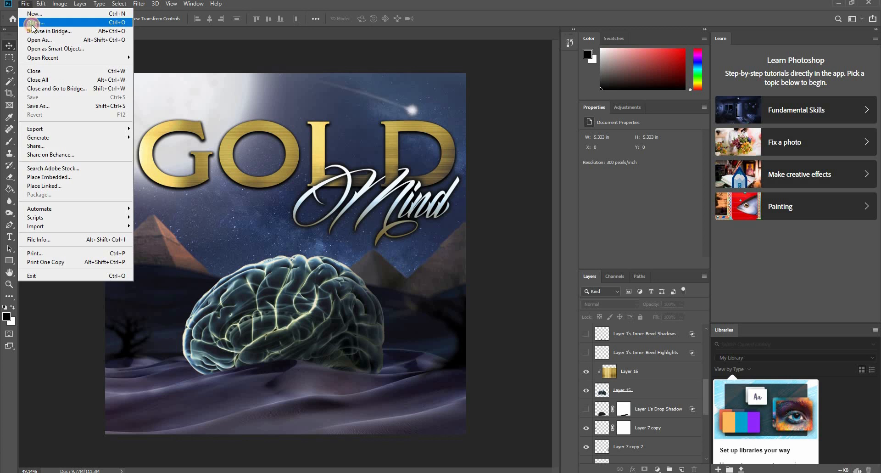
left_click(35, 22)
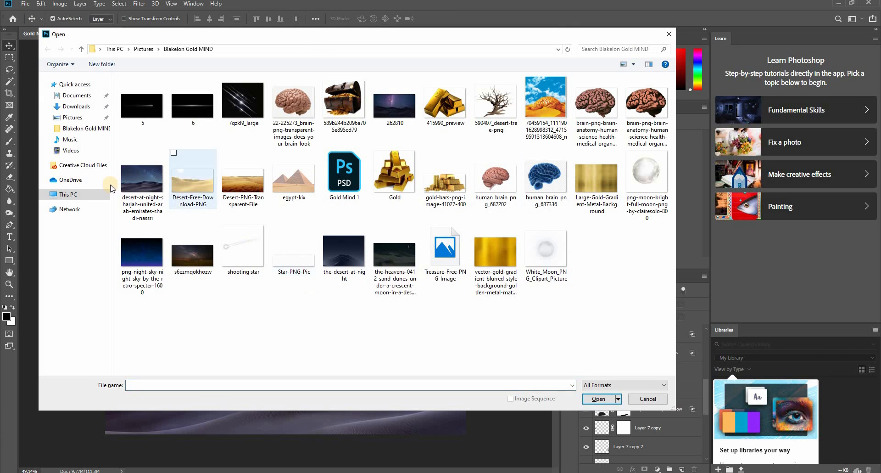
left_click(76, 128)
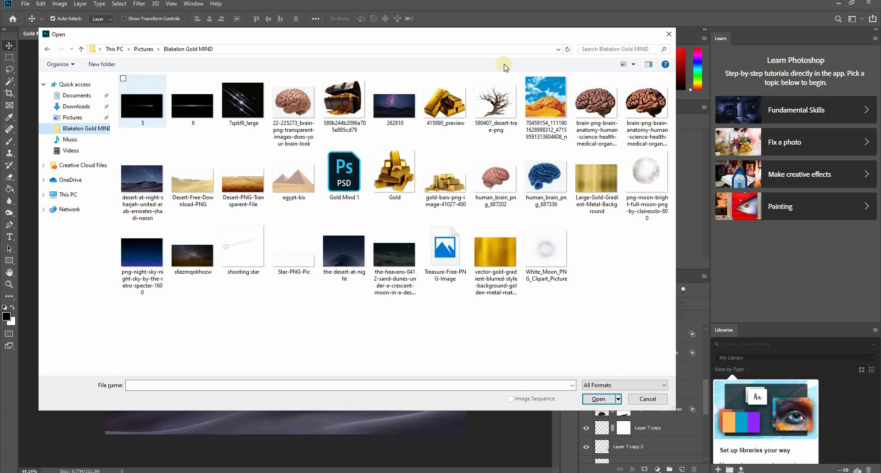
left_click(620, 49)
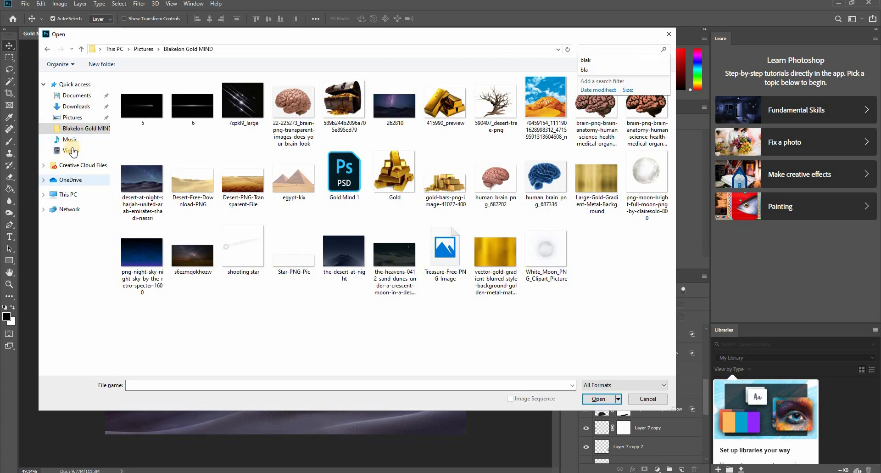
left_click(251, 87)
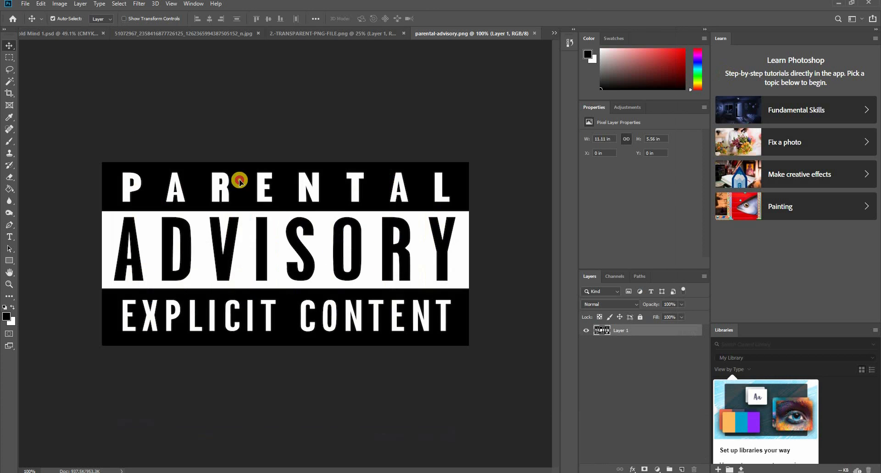
- Bring the Parental Advisory label into Gold Mind 1.psd and scale it to about 0.7 × 0.35 in near the artwork's lower-right corner
left_click_drag(238, 177, 435, 430)
key("ctrl+t")
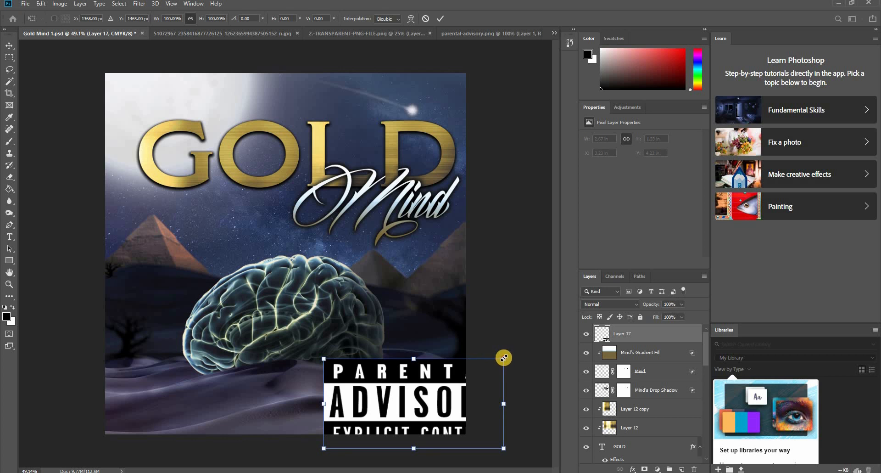
left_click_drag(504, 357, 437, 411)
key("Return")
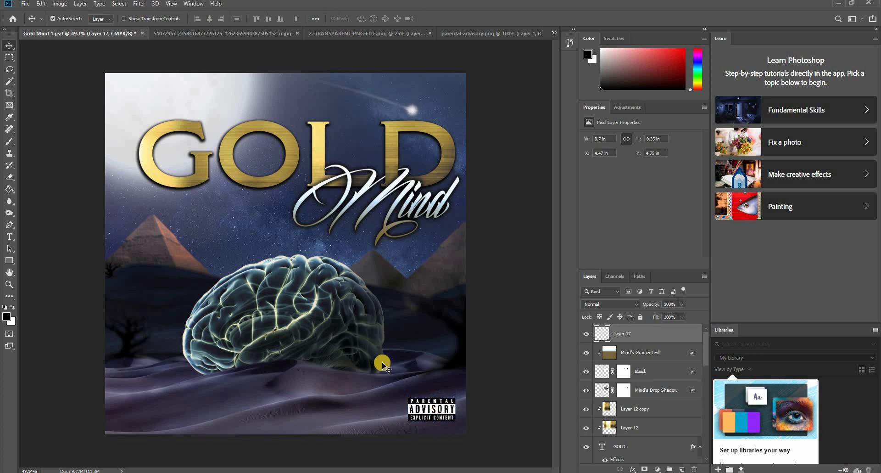
left_click(94, 376)
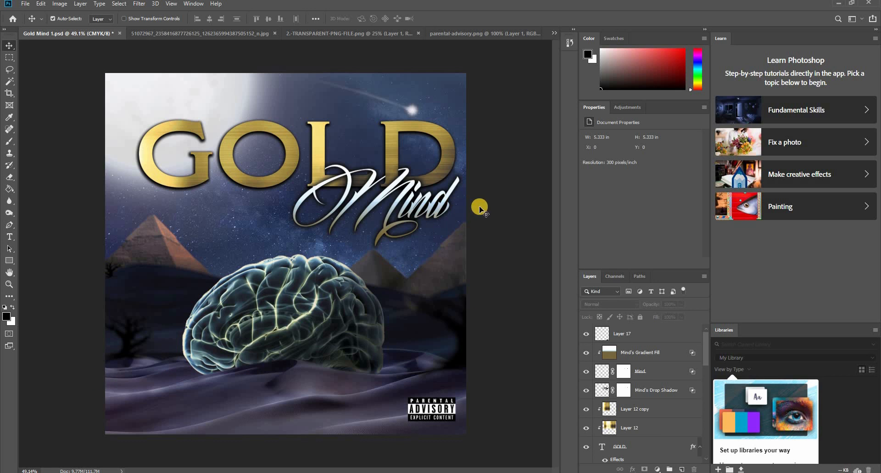
- Merge Layer 12 copy and Layer 12, the gold textures clipped to the GOLD text, into one layer
left_click(296, 159)
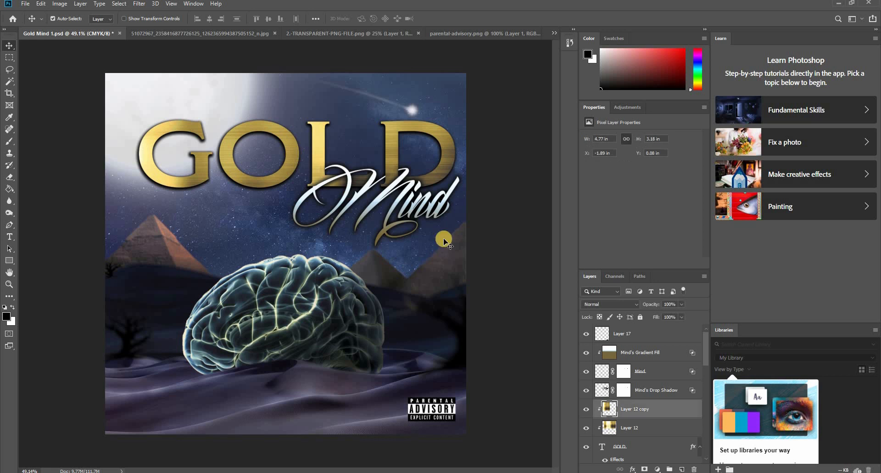
left_click(651, 429, "ctrl")
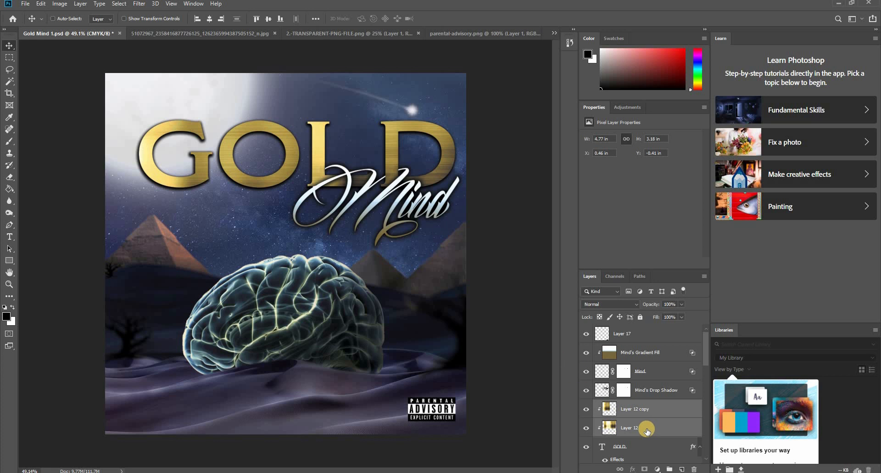
key("ctrl+e")
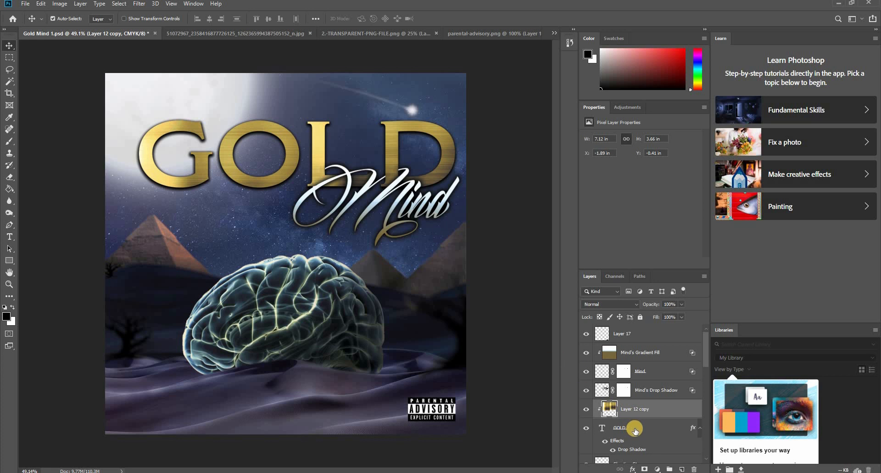
- Select the GOLD and Mind title layers with their clipped fills and Mind's drop shadow, and move the title slightly left and down
left_click(637, 428, "ctrl")
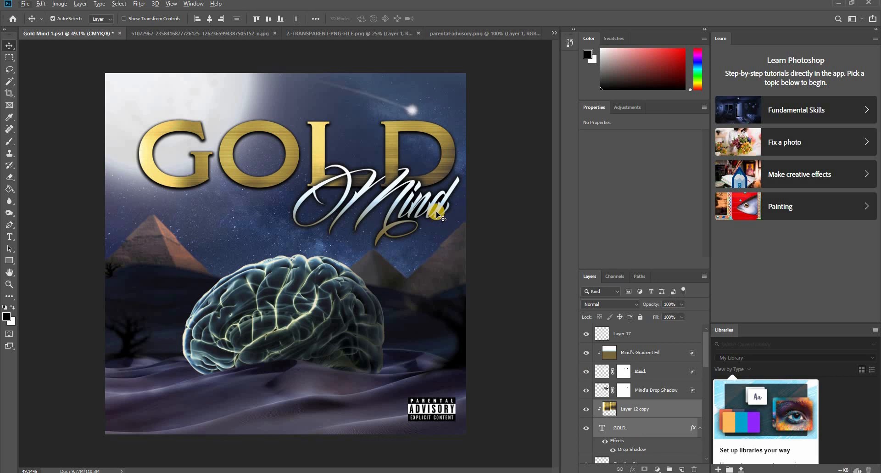
left_click(438, 214, "shift")
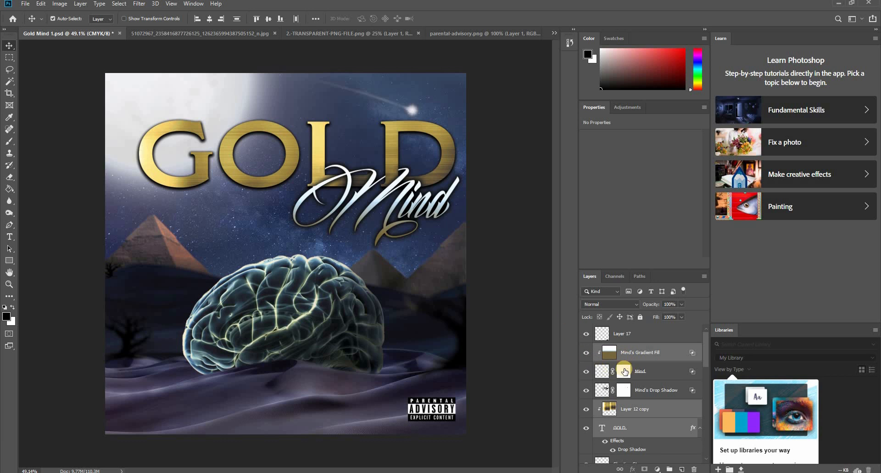
left_click(664, 376, "ctrl")
left_click(662, 391, "ctrl")
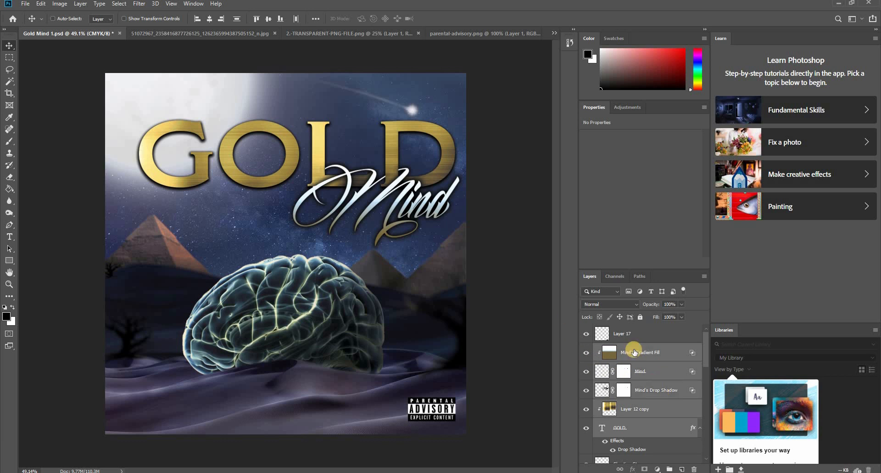
left_click(587, 335)
left_click(587, 335)
left_click_drag(444, 173, 434, 175)
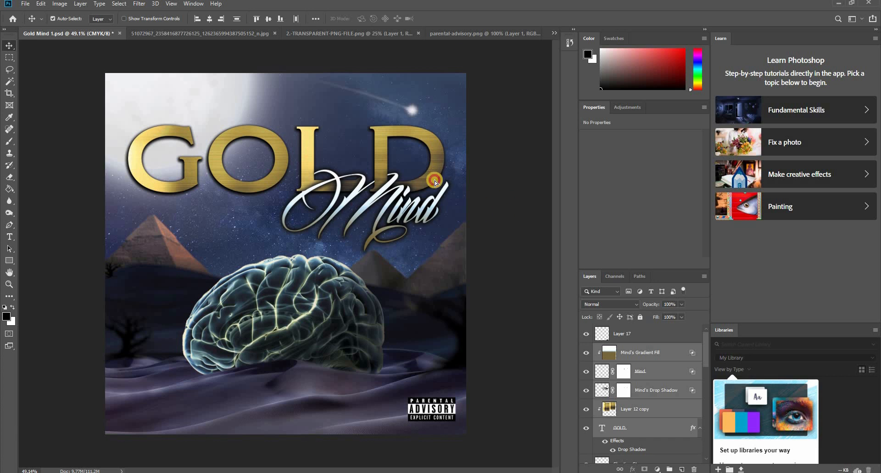
mouse_move(435, 183)
left_mouse_down()
mouse_move(436, 161)
mouse_move(436, 176)
left_mouse_up()
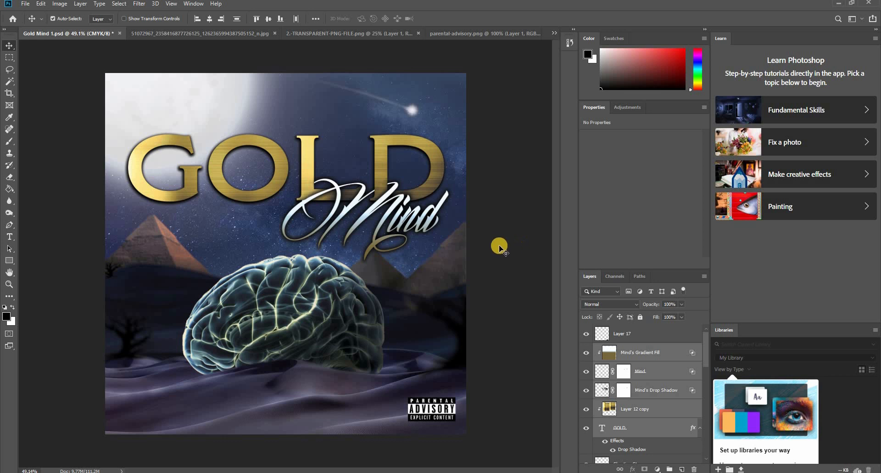
- Move the Parental Advisory label closer to the artwork's lower-right corner and nudge it slightly upward
left_click(488, 204)
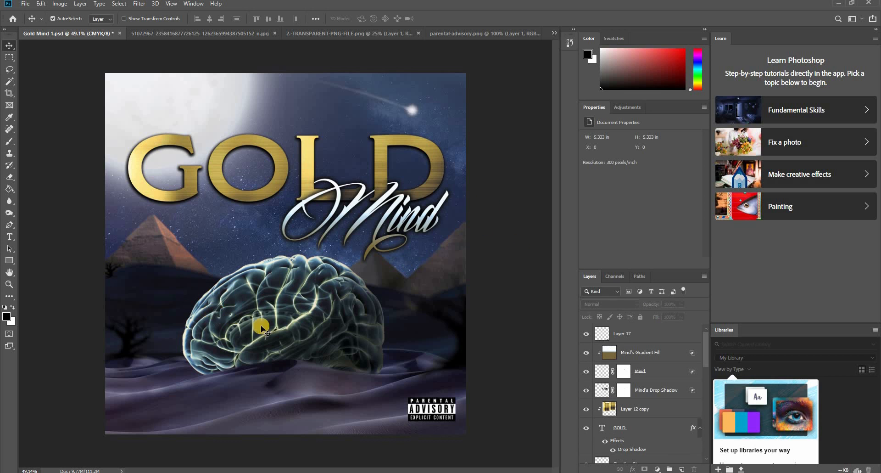
left_click_drag(429, 411, 447, 408)
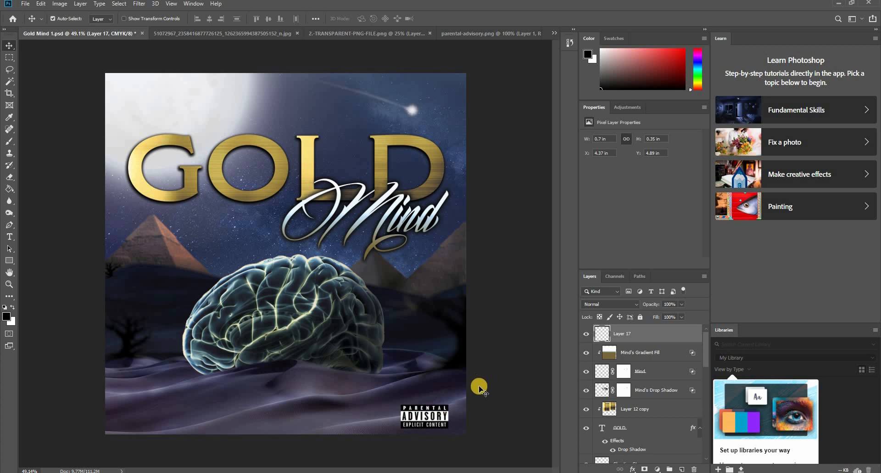
key("Up")
key("Up")
key("Up")
key("Up")
key("Up")
key("Up")
key("Up")
key("Up")
key("Up")
key("Up")
key("Up")
key("Up")
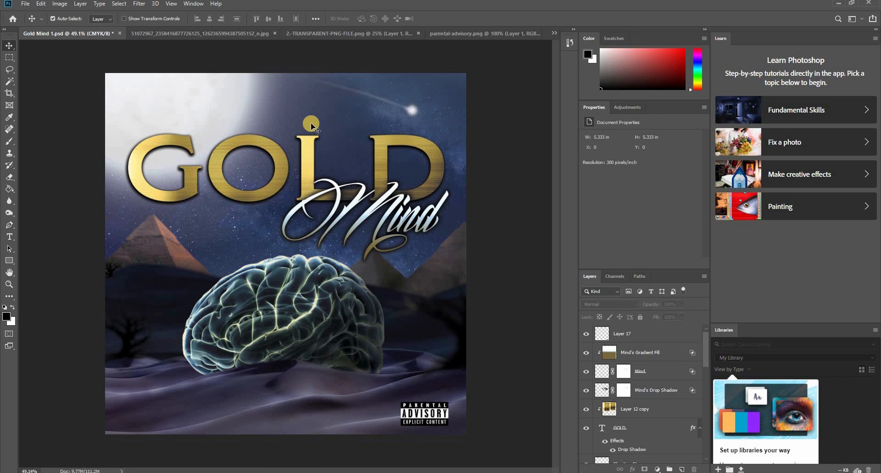
- Bring the house logo from 2.-TRANSPARENT-PNG-FILE.png into Gold Mind 1.psd, scaled to about 0.65 × 0.32 in beside the Parental Advisory label
left_click(475, 34)
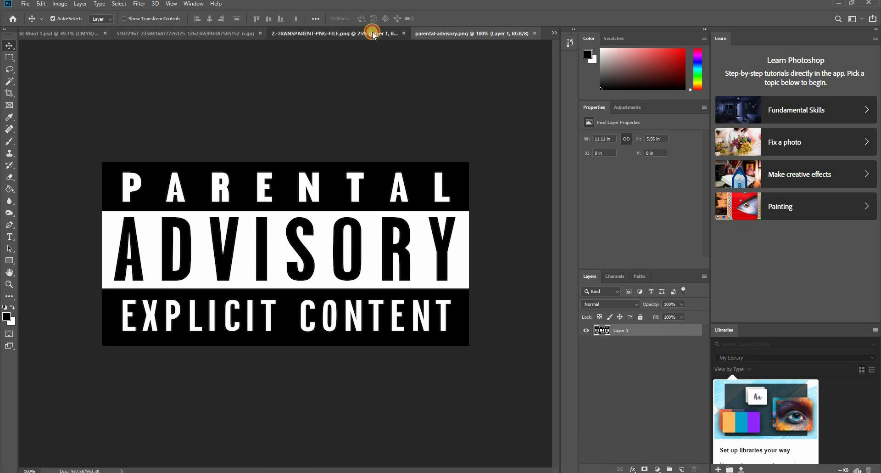
left_click(381, 35)
left_click_drag(317, 259, 457, 455)
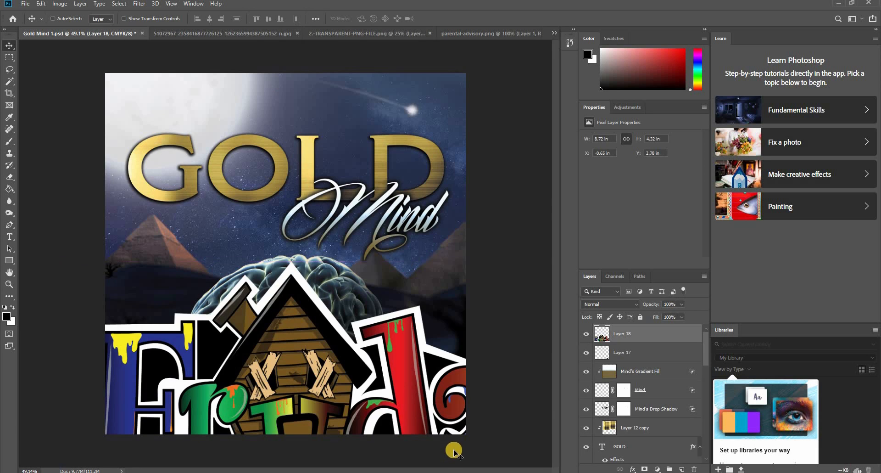
key("ctrl+t")
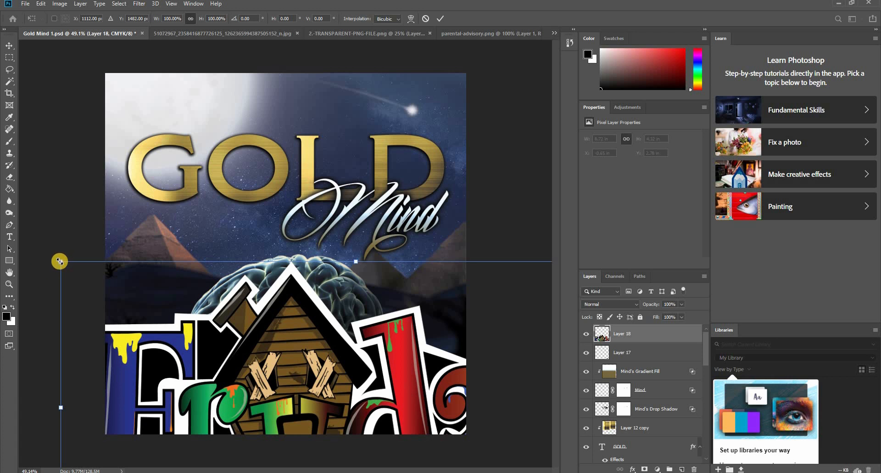
left_click_drag(60, 261, 362, 416)
left_click(506, 401)
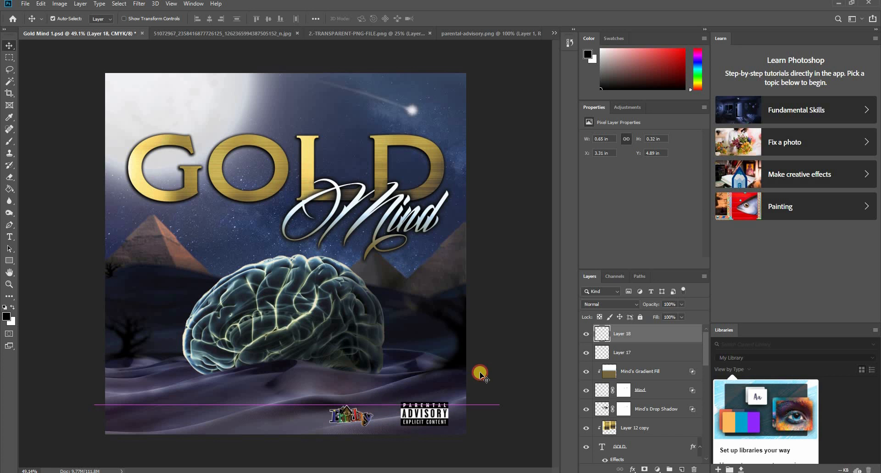
left_click(490, 365)
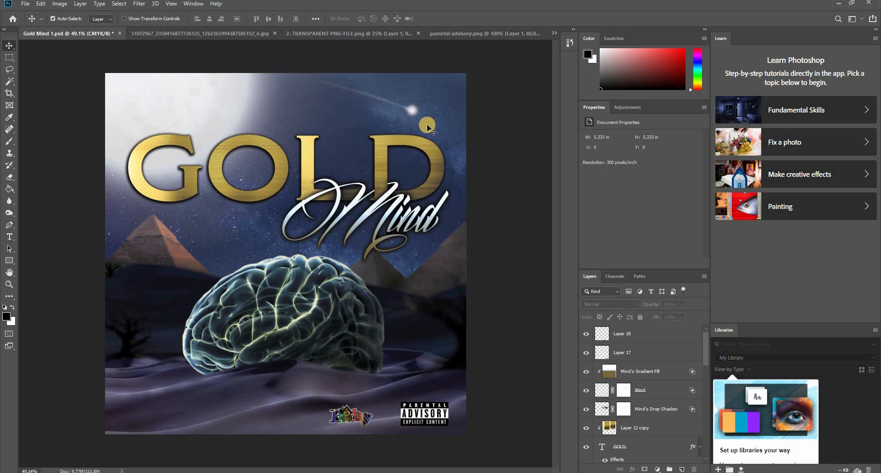
- In the Mild U JPG, marquee-select the logo without the TM mark, copy it to its own layer and hide the background
left_click(481, 35)
left_click(358, 33)
key("ctrl+shift+Tab")
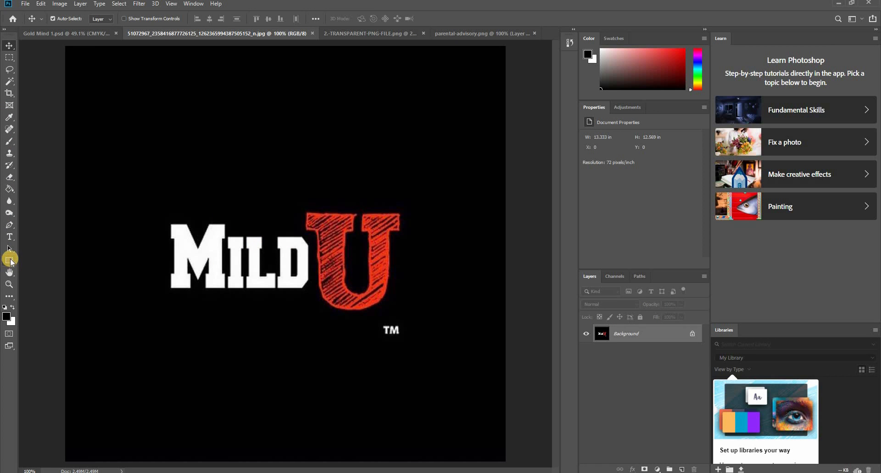
left_click(9, 105)
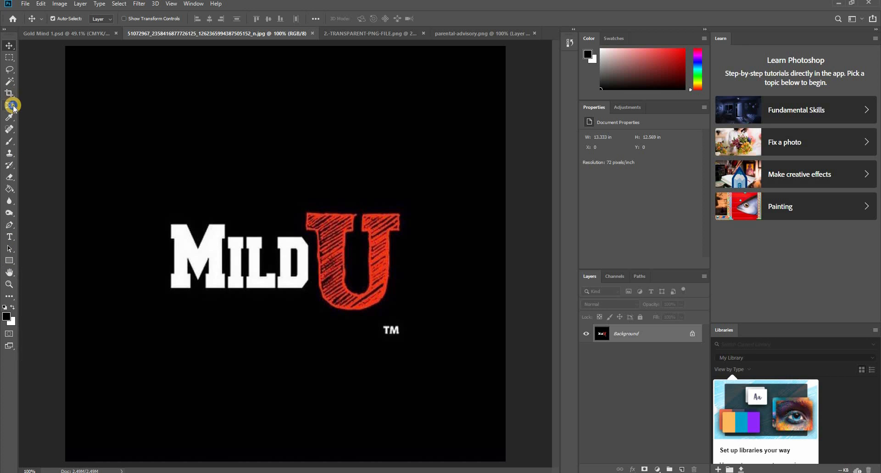
left_click(10, 58)
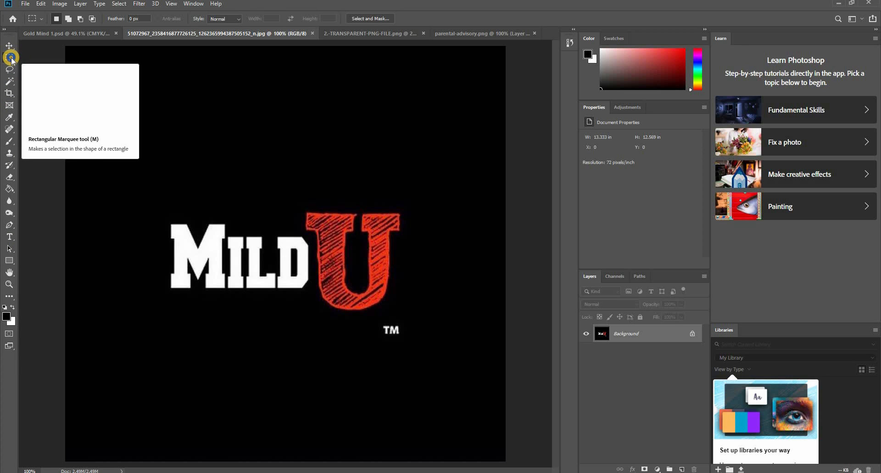
left_click(11, 58)
left_click(36, 58)
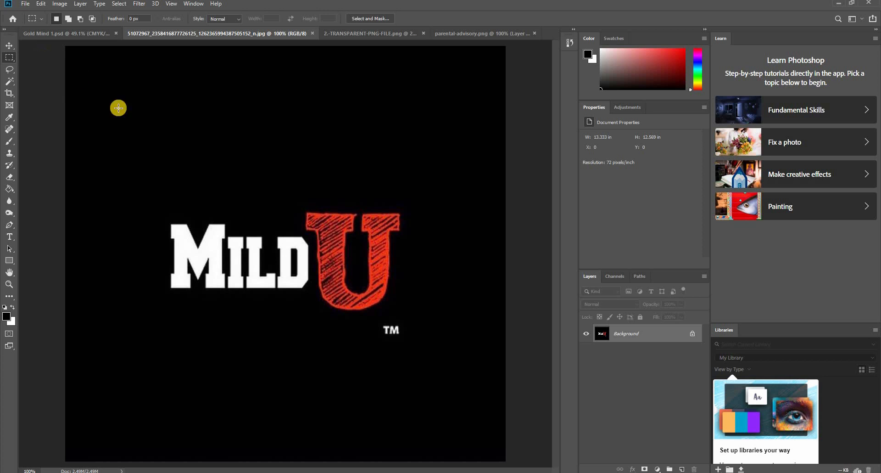
left_click_drag(165, 199, 404, 316)
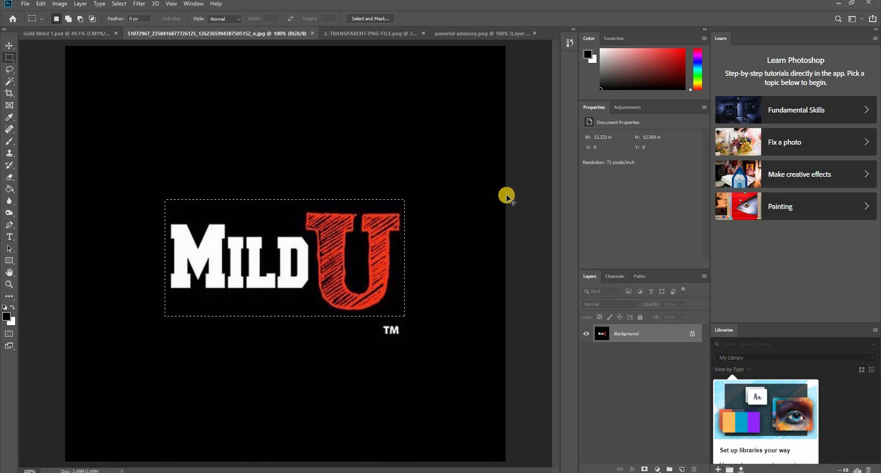
key("ctrl+shift+alt+n")
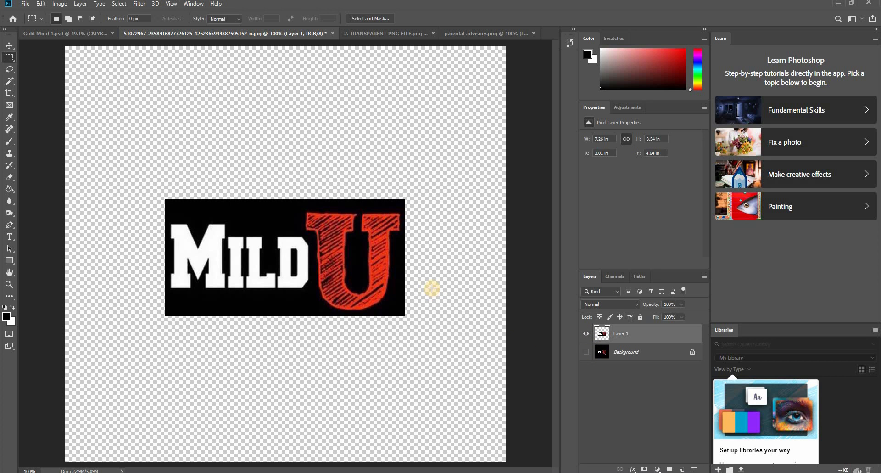
- Bring the Mild U logo into Gold Mind 1.psd, shrink it and fit it between the house logo and the Parental Advisory label
key("v")
left_click_drag(350, 228, 386, 416)
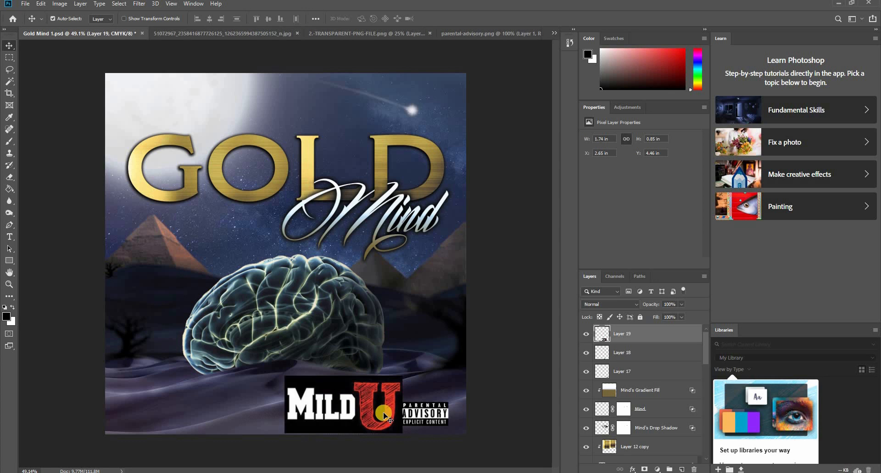
key("ctrl+t")
left_click_drag(402, 376, 378, 419)
key("Return")
left_click_drag(290, 419, 383, 417)
left_click(341, 422)
left_click(374, 416)
- Enlarge the Parental Advisory label slightly in the artwork's lower-right corner
left_click(433, 418)
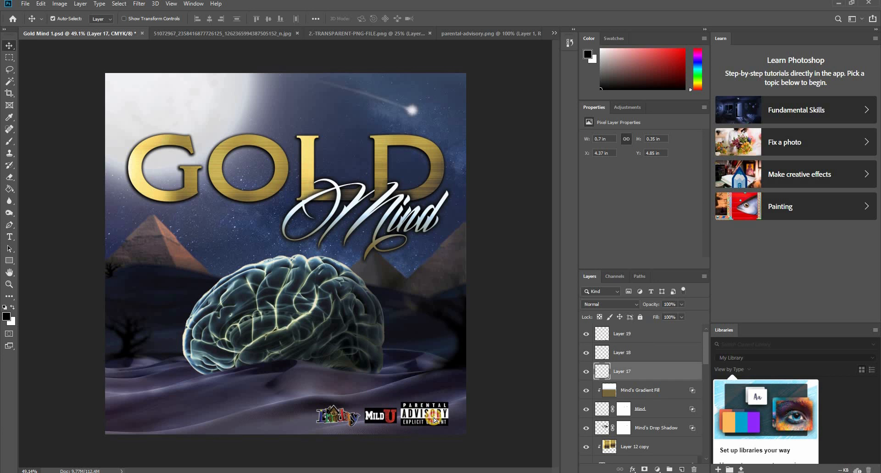
key("ctrl+t")
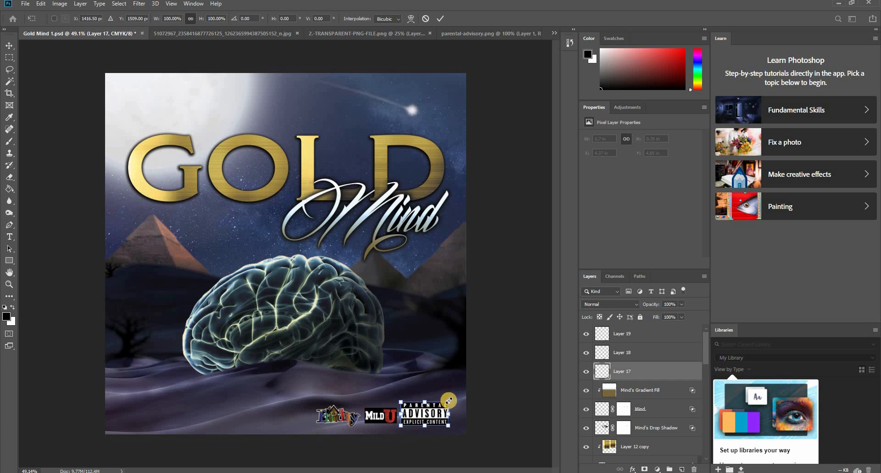
mouse_move(449, 400)
left_mouse_down()
mouse_move(454, 394)
mouse_move(440, 404)
left_mouse_up()
key("Return")
left_click(483, 390)
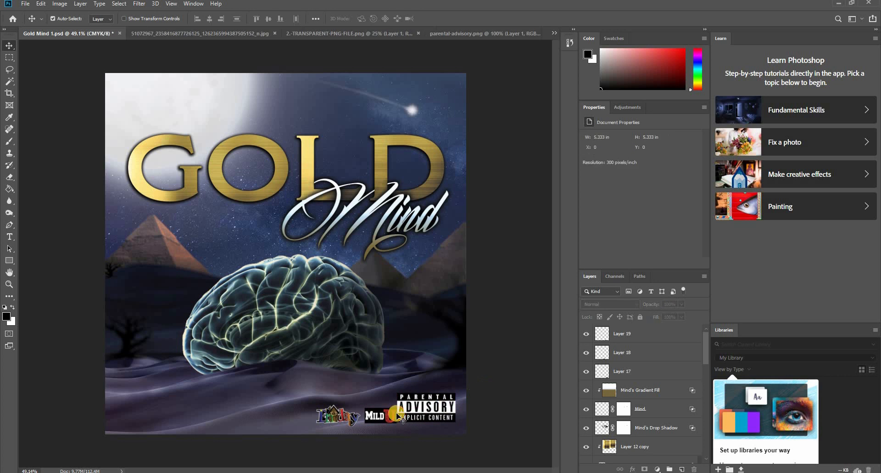
- Scale the house logo to about 0.52 × 0.25 in and Mild U to about 0.38 × 0.18 in, spaced left of the advisory label
left_click_drag(380, 416, 347, 419)
left_click(343, 420)
left_click_drag(366, 415, 332, 414)
key("ctrl+t")
key("Return")
left_click(334, 415, "shift")
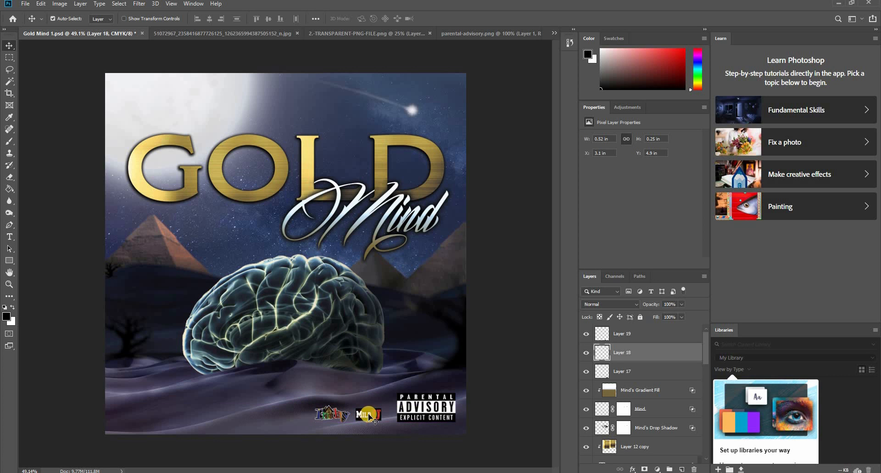
left_click(371, 414, "shift")
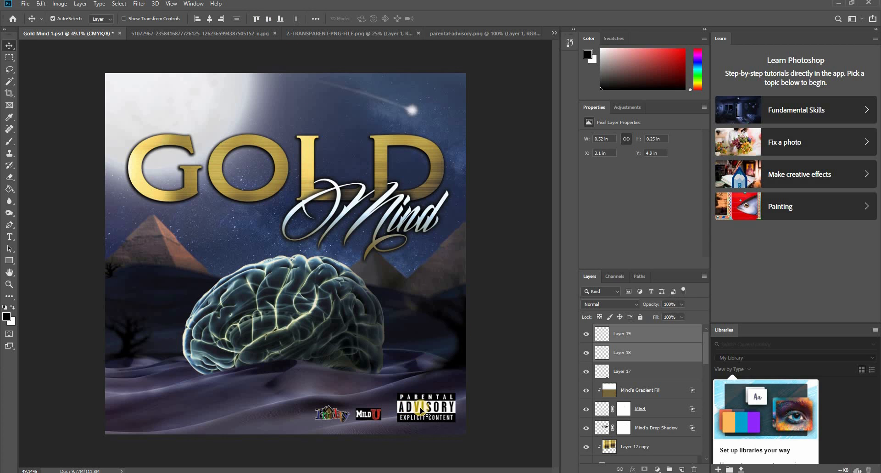
left_click(502, 370)
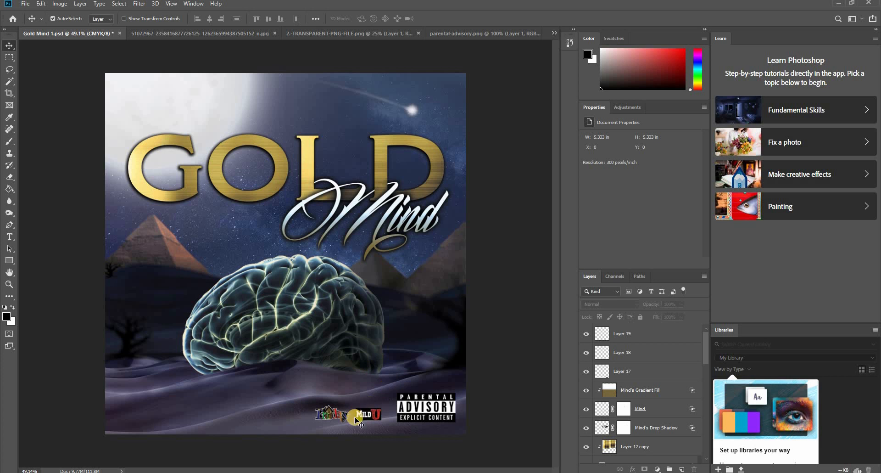
- Desaturate the Mild U logo with Hue/Saturation, setting Saturation to -100
left_click(365, 413)
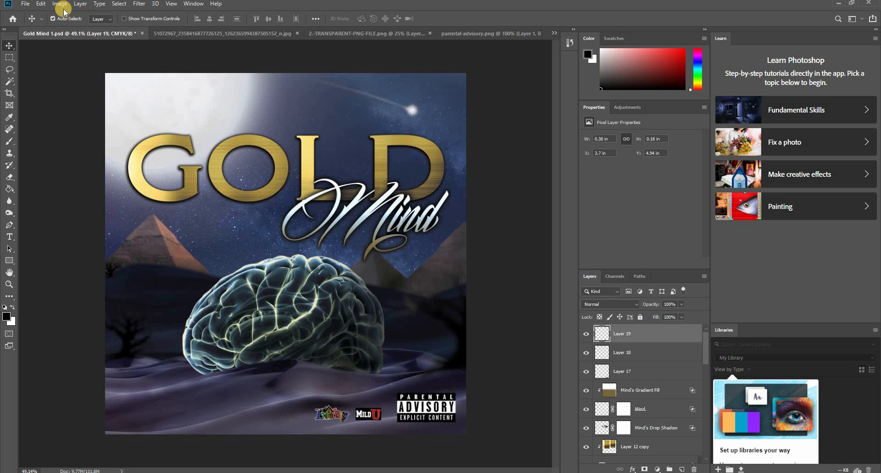
left_click(60, 4)
mouse_move(67, 28)
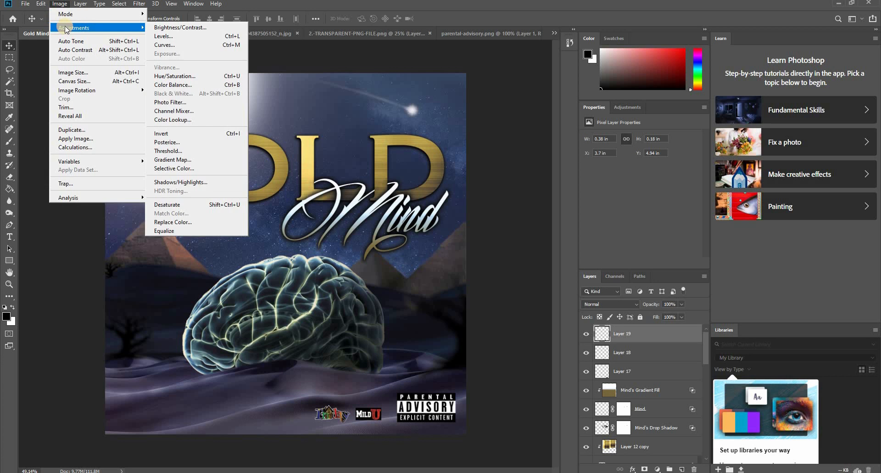
left_click(183, 77)
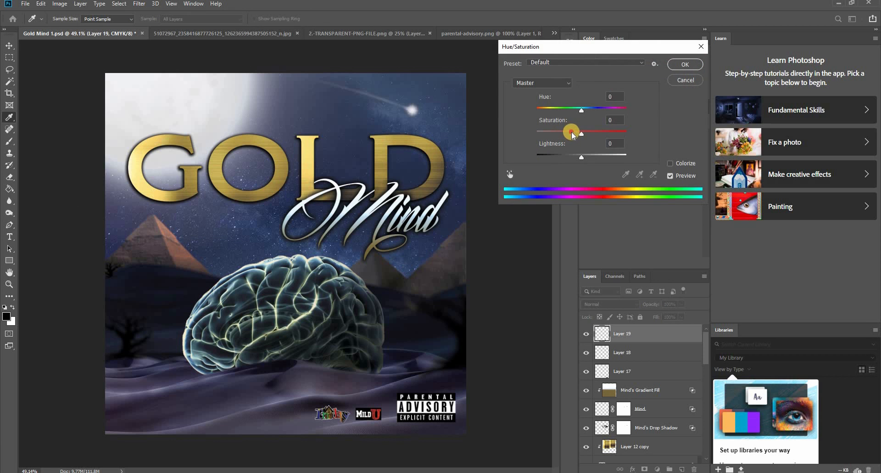
left_click_drag(574, 133, 518, 146)
left_click(685, 65)
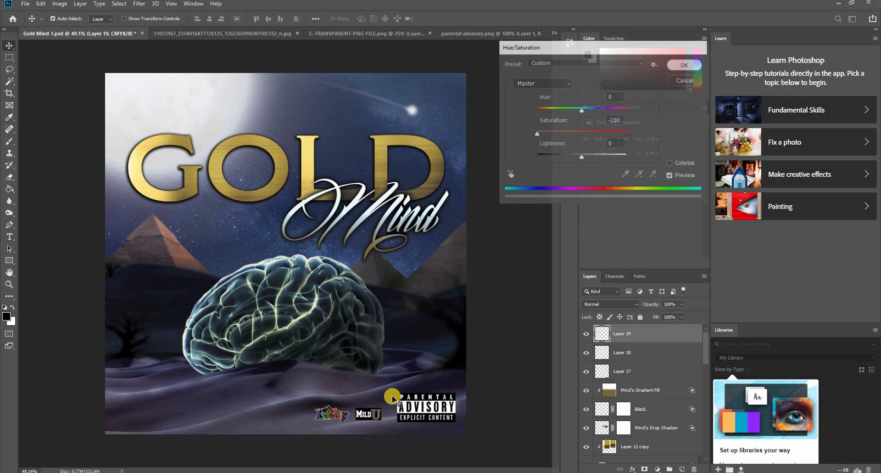
- Tone down the house logo's colours with Hue/Saturation, setting Saturation to -32
key("v")
left_click(337, 415)
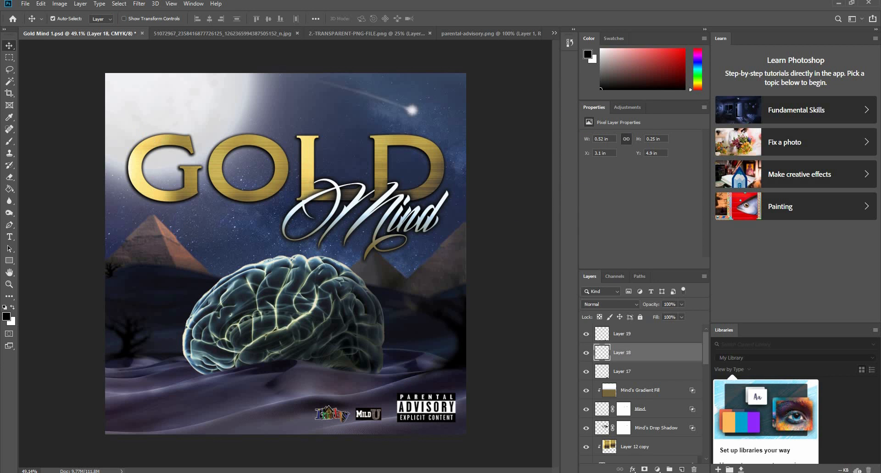
left_click(59, 7)
mouse_move(86, 31)
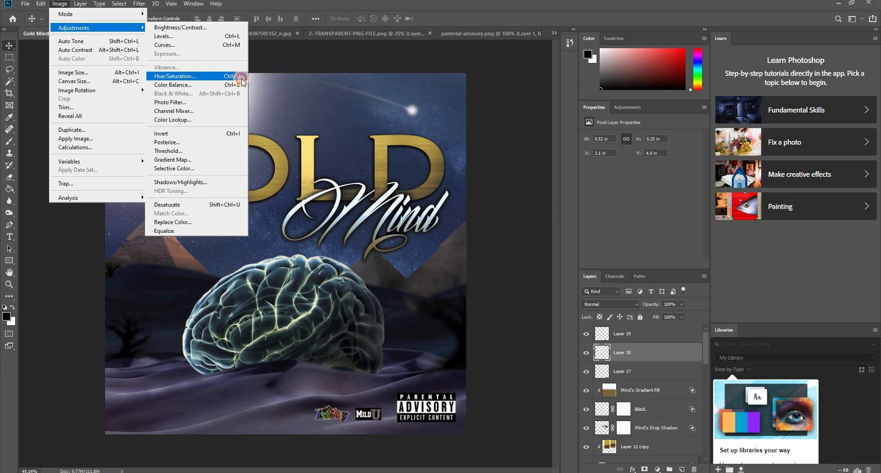
left_click(192, 78)
left_click_drag(581, 132, 530, 140)
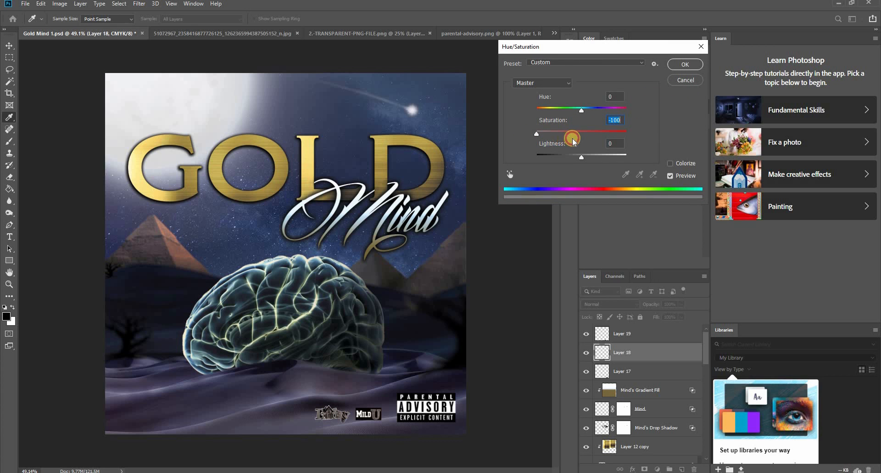
left_click_drag(541, 136, 561, 138)
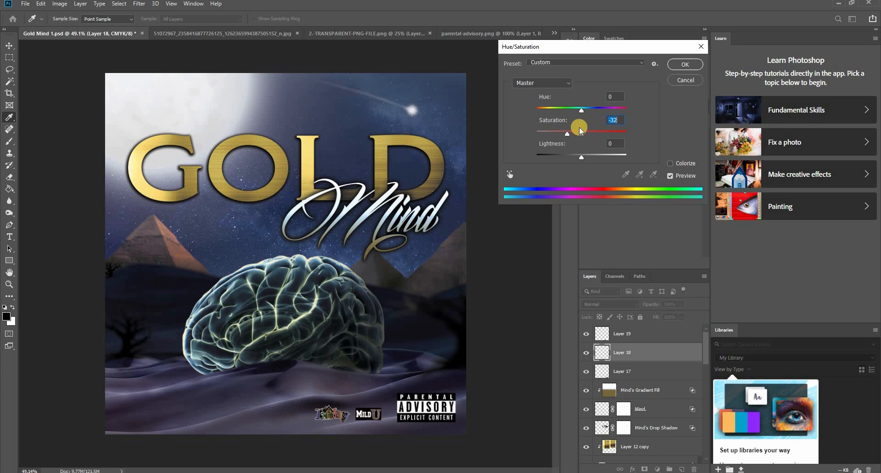
left_click(684, 64)
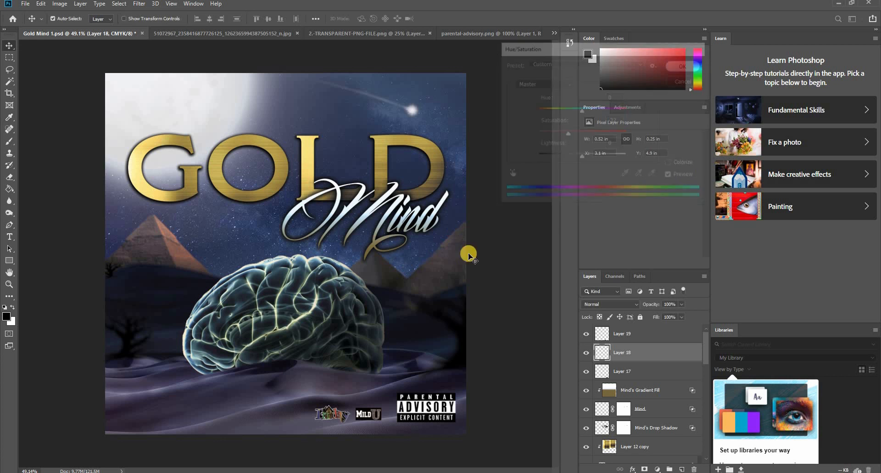
- Move the house logo and the Mild U logo right, closer to the Parental Advisory label
left_click(484, 315)
scroll(328, 431, "up", 3)
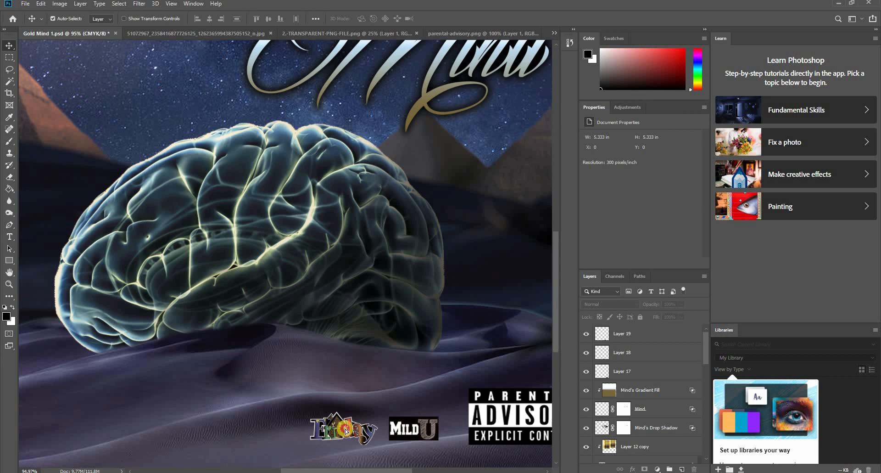
left_click_drag(346, 430, 350, 430)
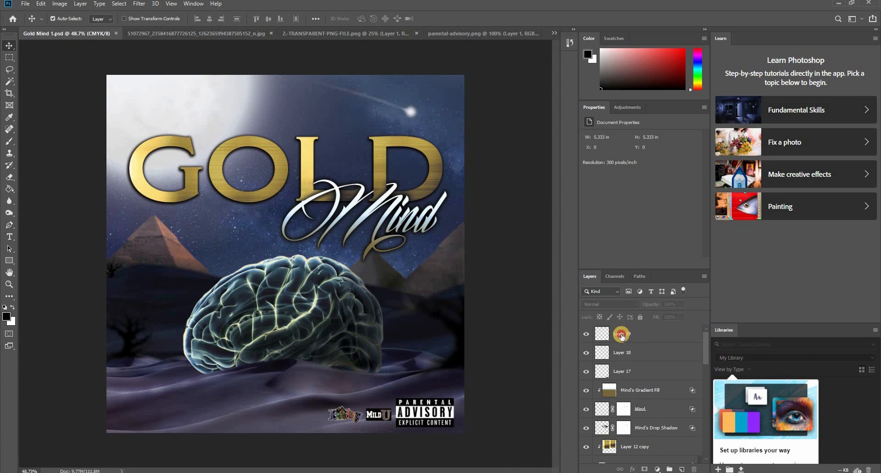
left_click(622, 335)
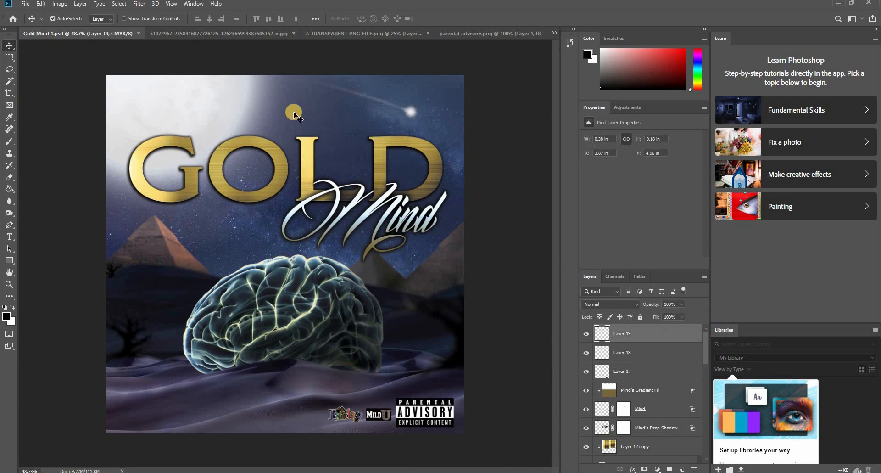
- Add the text "Friiday" above the GOLD title and scale it up to about 46 pt, above the letters G and O
key("t")
left_click(275, 113)
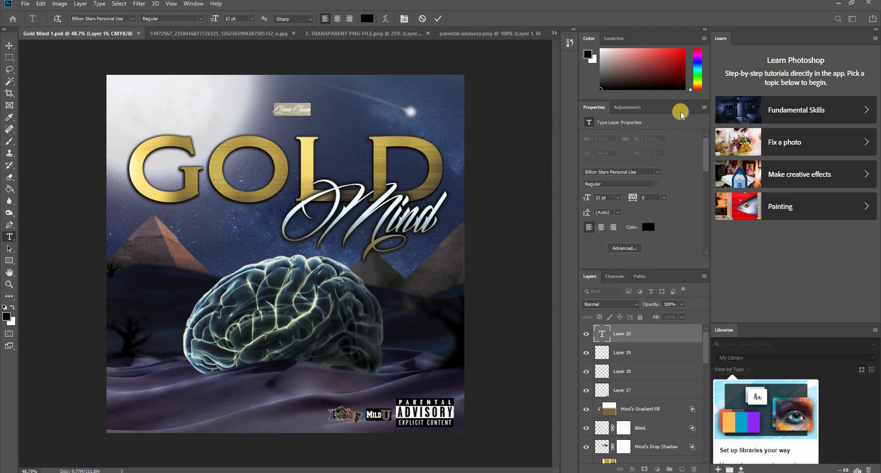
type("A")
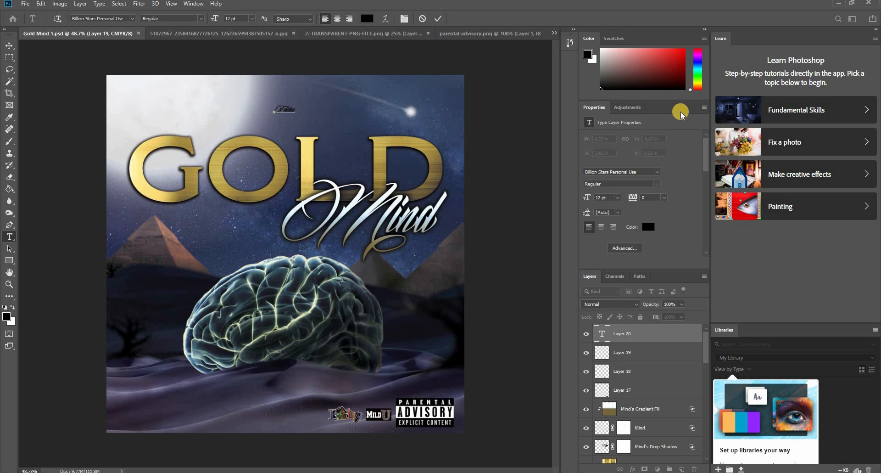
key("ctrl+Return")
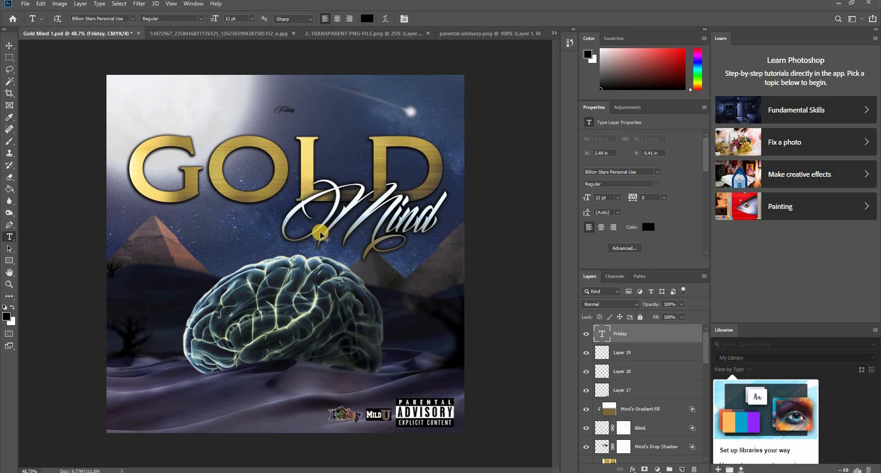
key("ctrl+t")
left_click_drag(296, 116, 265, 126)
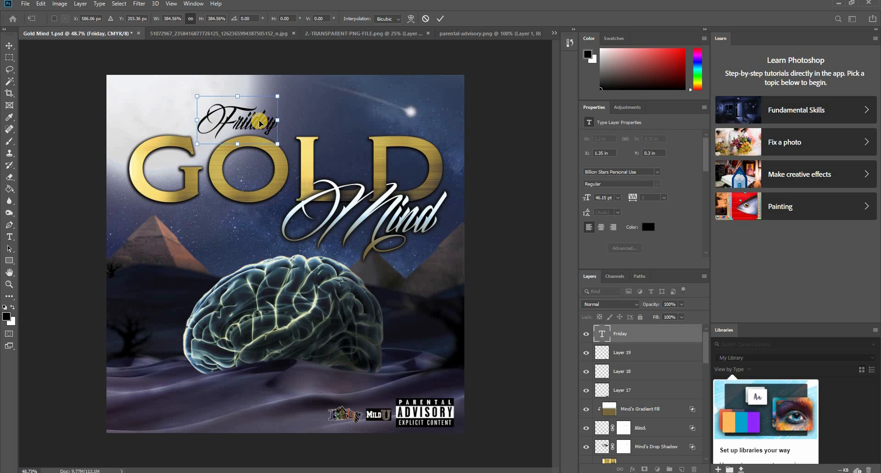
key("Return")
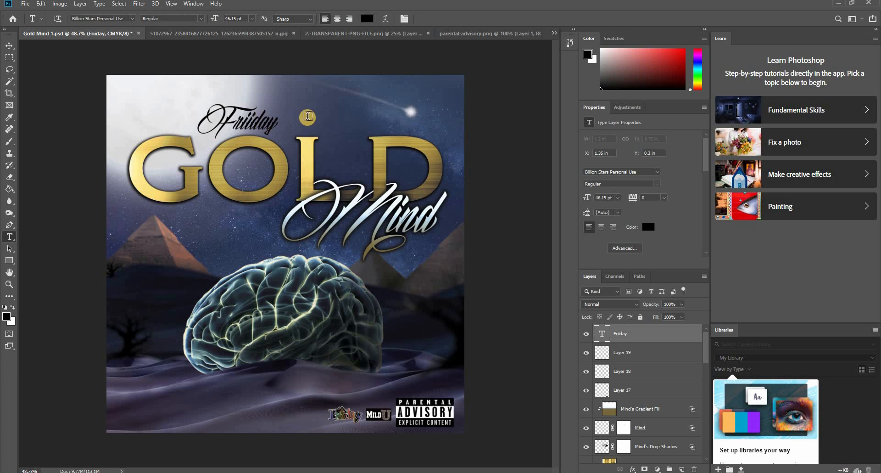
- Change the font of the Friiday text to Bebas
double_click(262, 123)
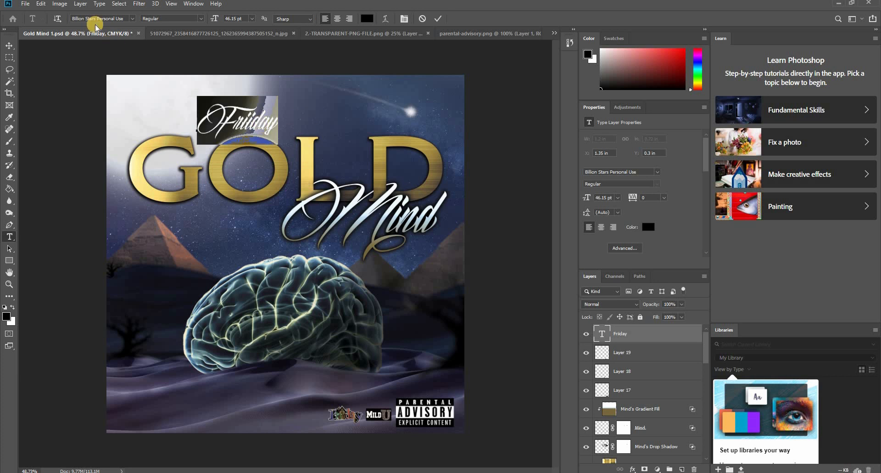
left_click(657, 172)
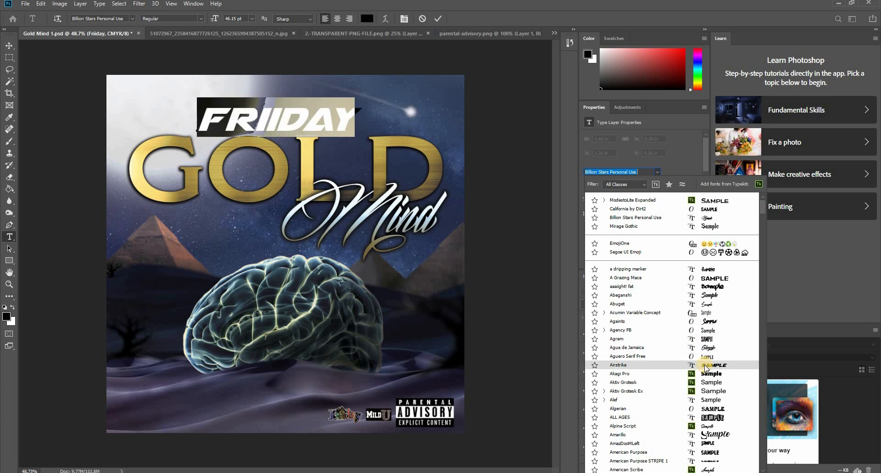
scroll(701, 404, "down", 2)
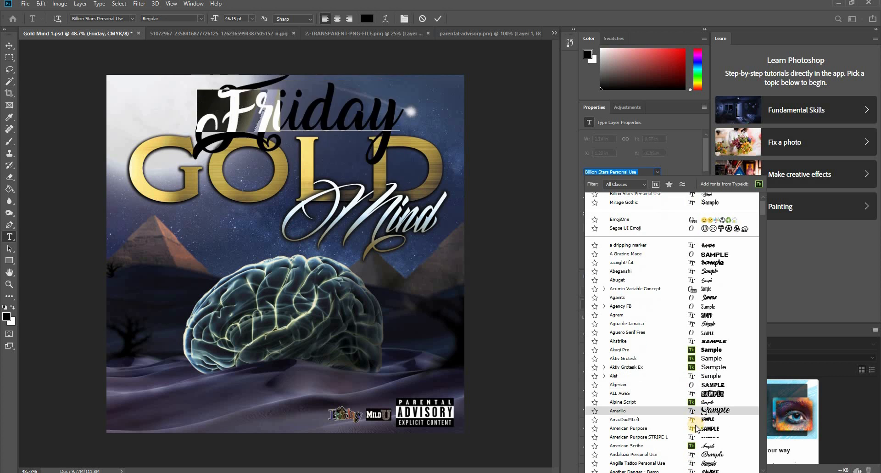
scroll(696, 429, "down", 2)
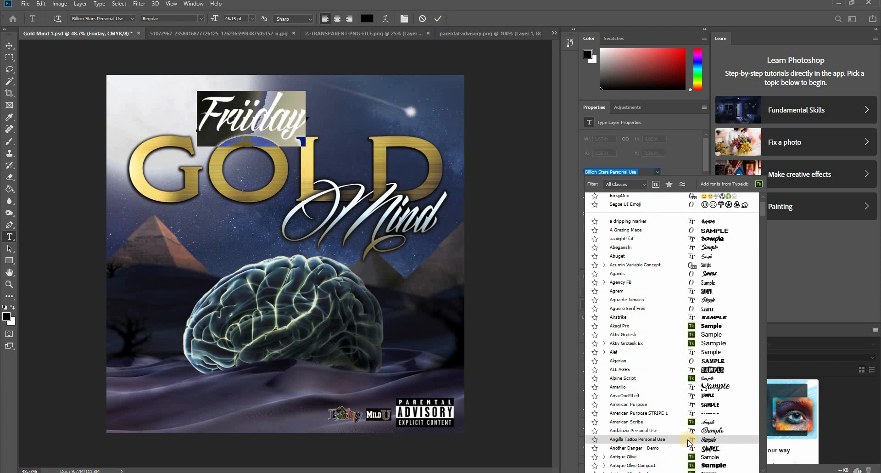
scroll(688, 443, "down", 2)
scroll(684, 452, "down", 3)
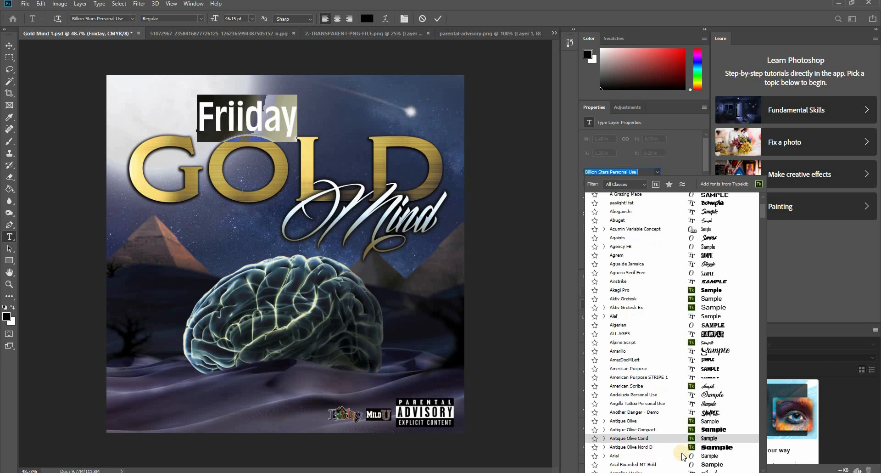
scroll(684, 453, "down", 4)
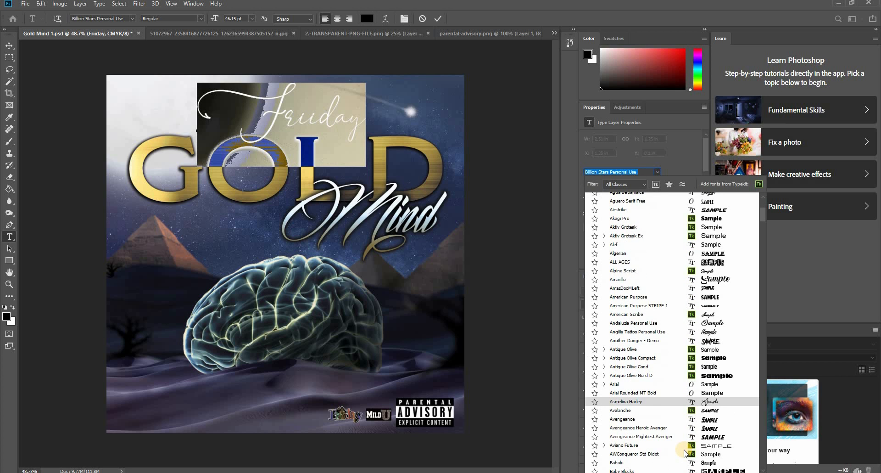
scroll(686, 450, "down", 5)
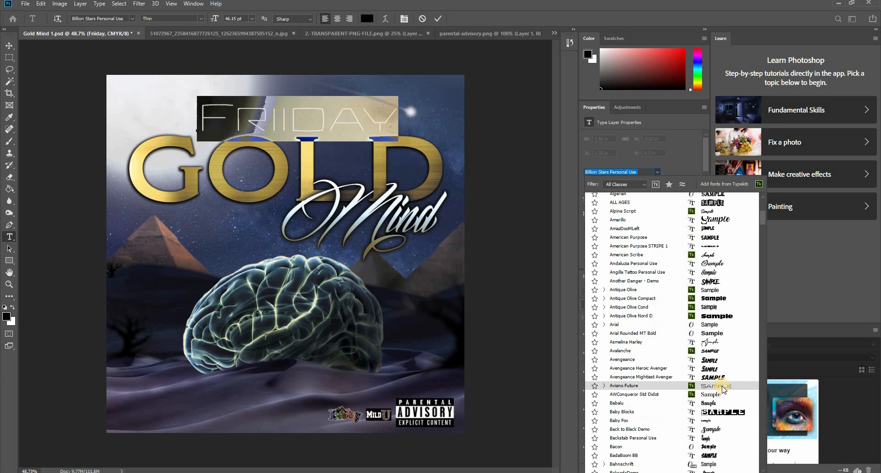
scroll(722, 387, "down", 4)
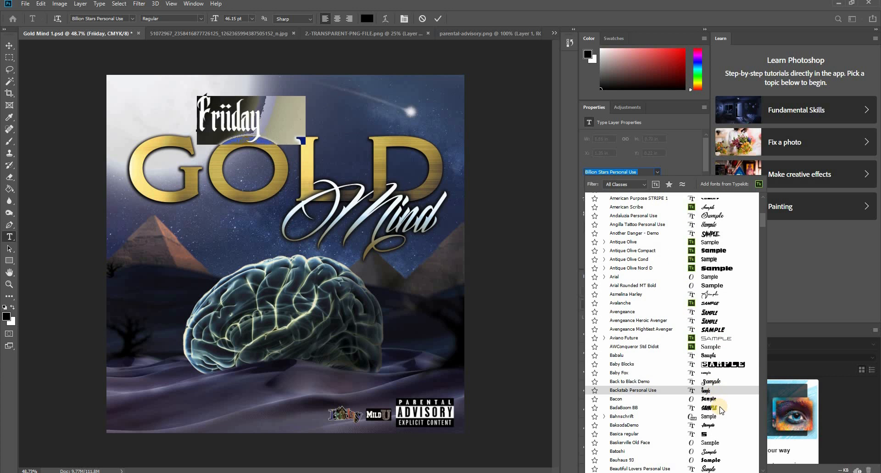
scroll(717, 406, "down", 4)
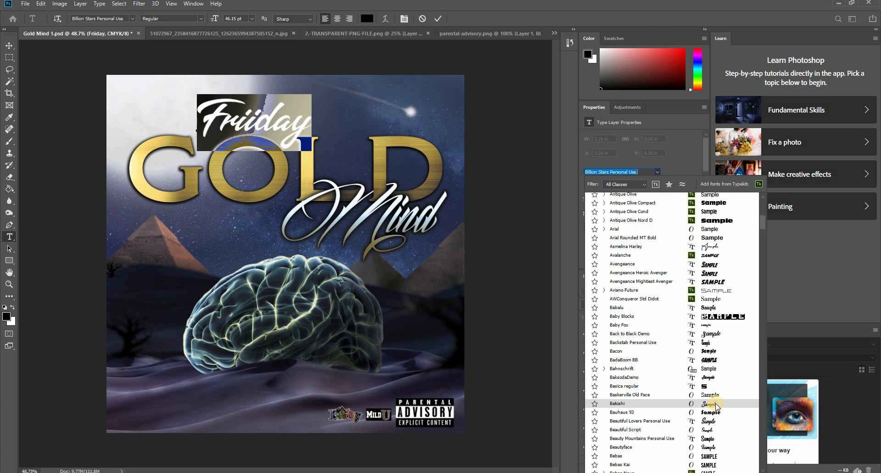
scroll(712, 423, "down", 3)
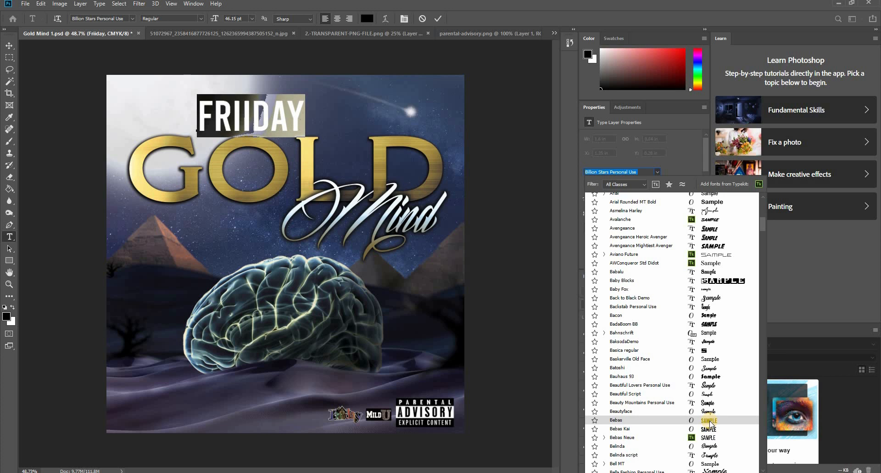
left_click(710, 420)
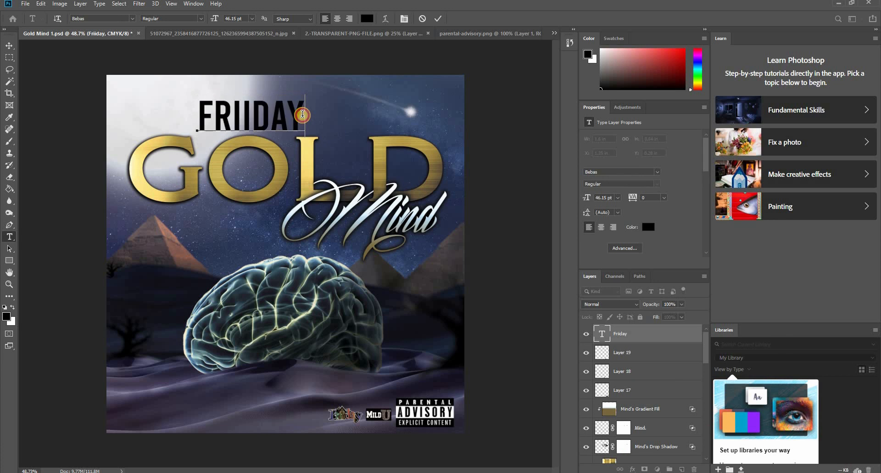
- Extend the text above the title so it reads "Friiday Presents"
type("P")
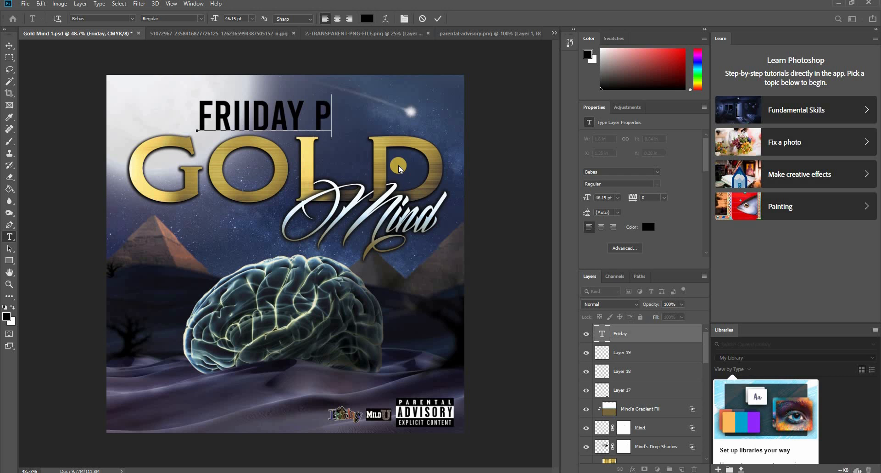
key("BackSpace")
type("R")
key("BackSpace")
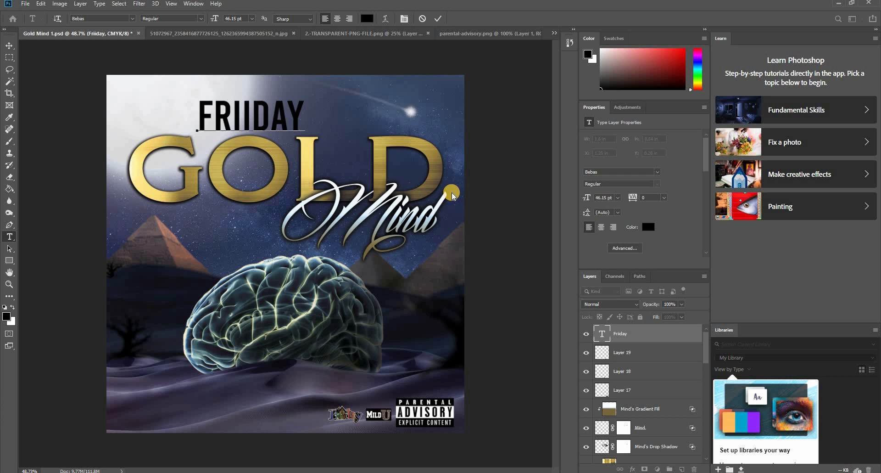
type("PRESE")
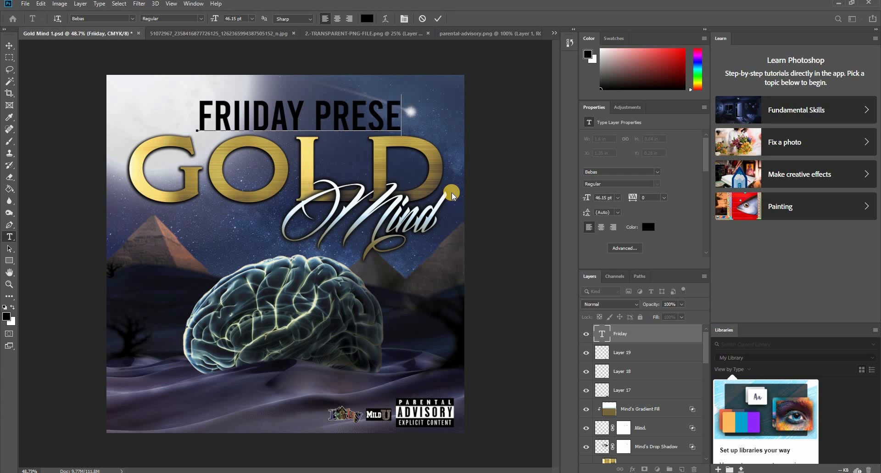
type("NTS")
key("ctrl+Return")
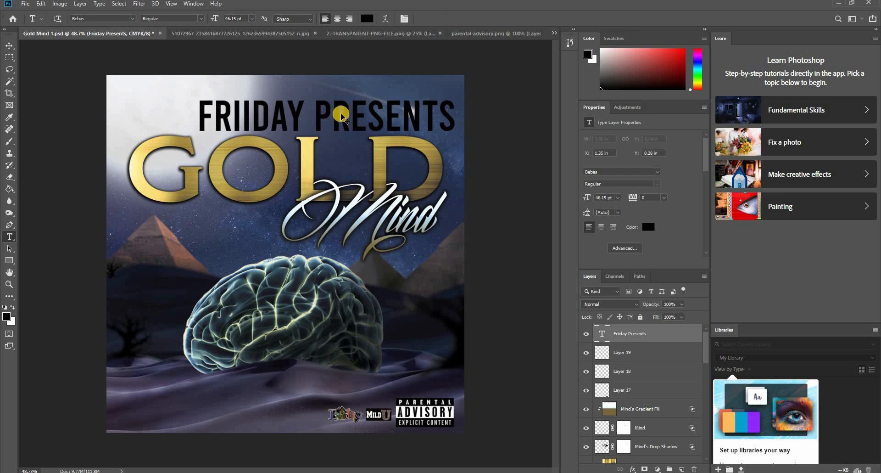
- Scale the Friiday Presents text down to about 17.4 pt and place it just above the middle of GOLD
key("ctrl+t")
left_click_drag(453, 94, 307, 125)
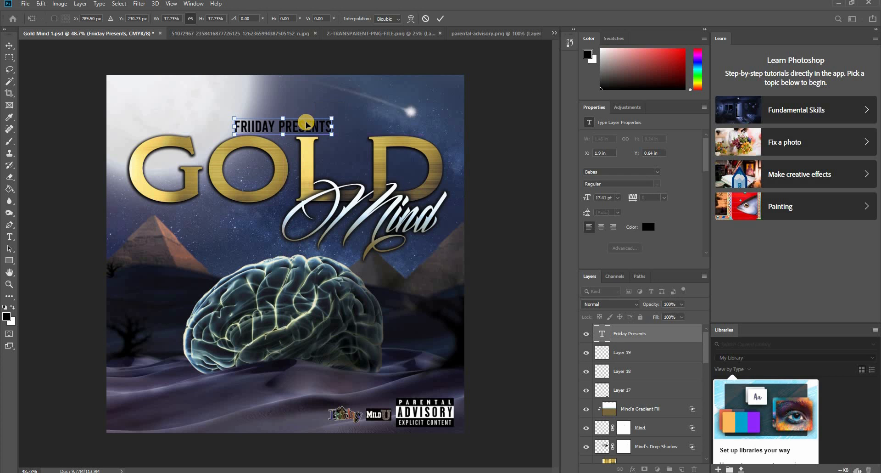
key("Return")
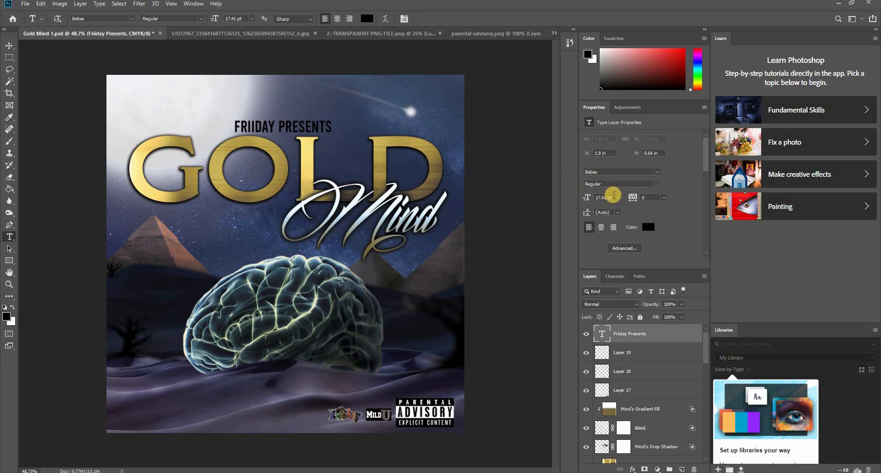
- Set the Friiday Presents text's tracking to 600 and move the widened line so it sits centred over GOLD
left_click_drag(639, 198, 648, 193)
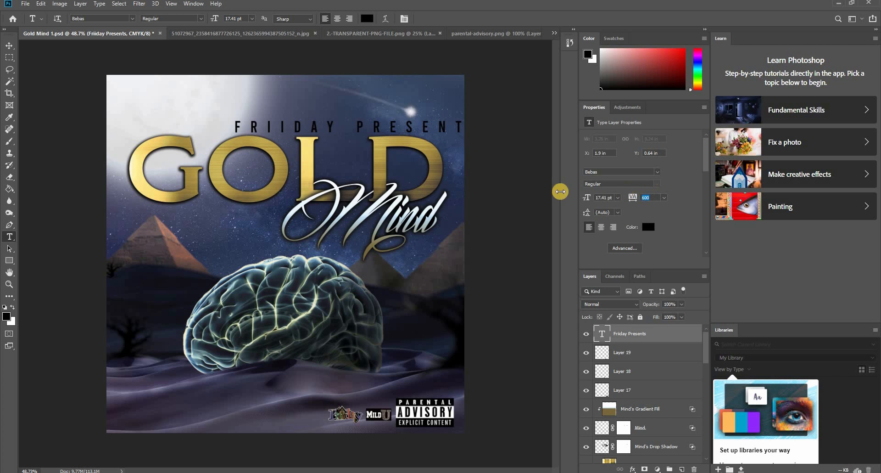
type("v")
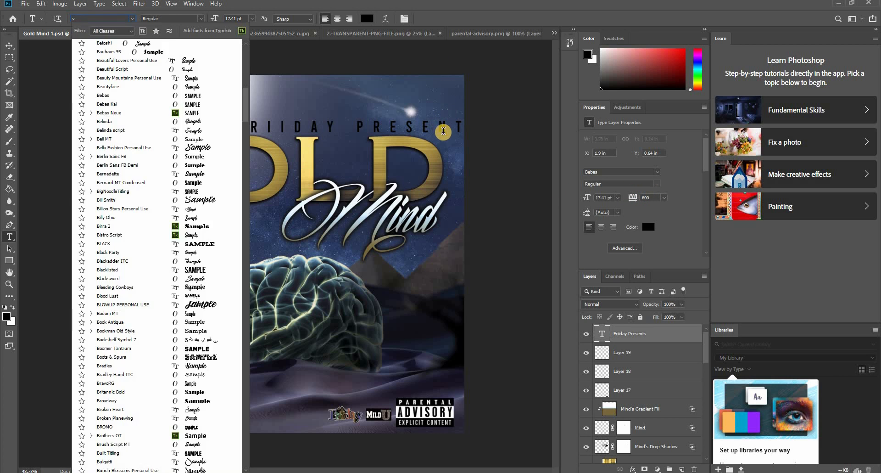
left_click(6, 47)
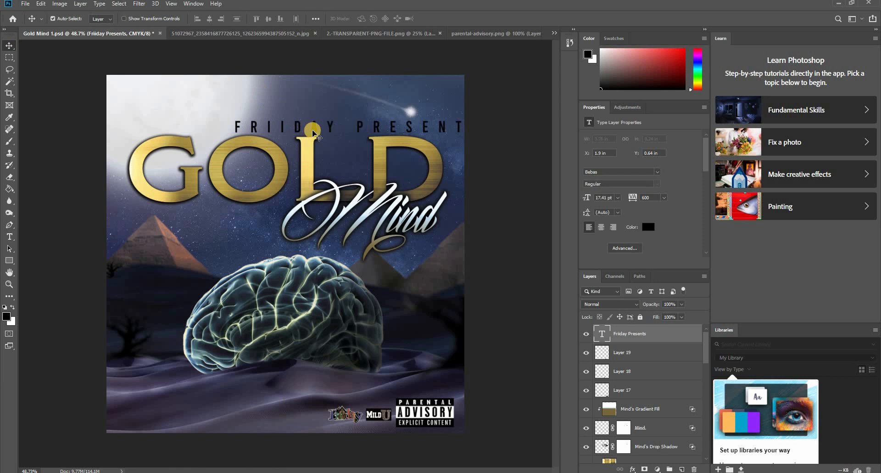
left_click_drag(285, 124, 247, 119)
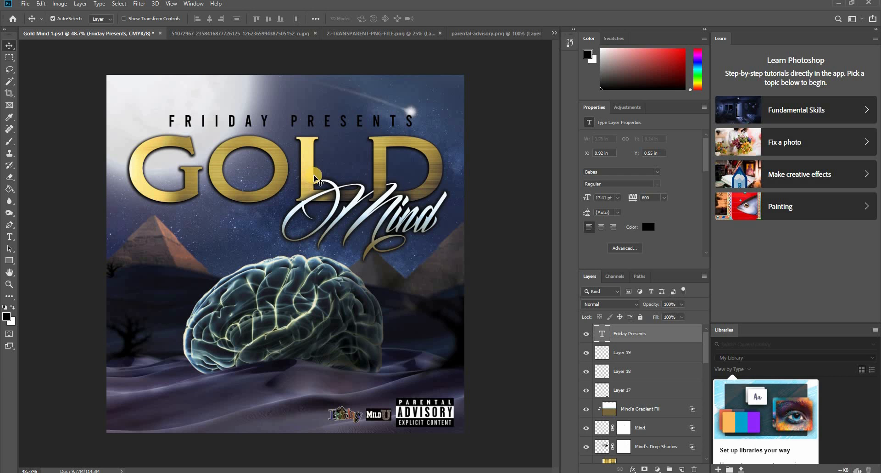
- Flatten the Friiday Presents text to about 13.5 pt high at the same width and set it directly above GOLD
key("ctrl+t")
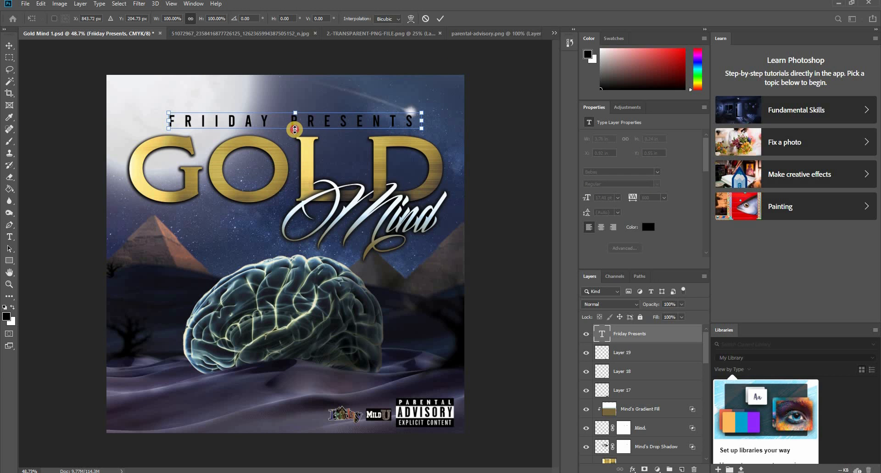
left_click_drag(295, 128, 319, 129)
double_click(310, 124)
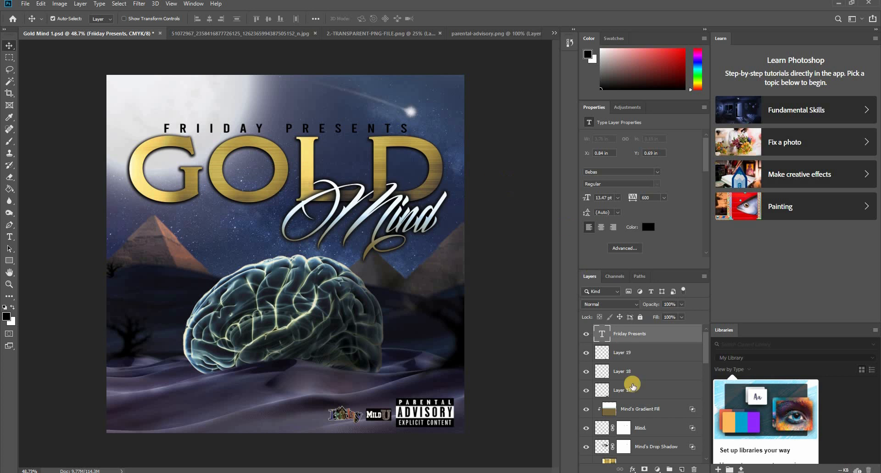
- Add a white drop shadow to the Friiday Presents text layer
right_click(605, 333)
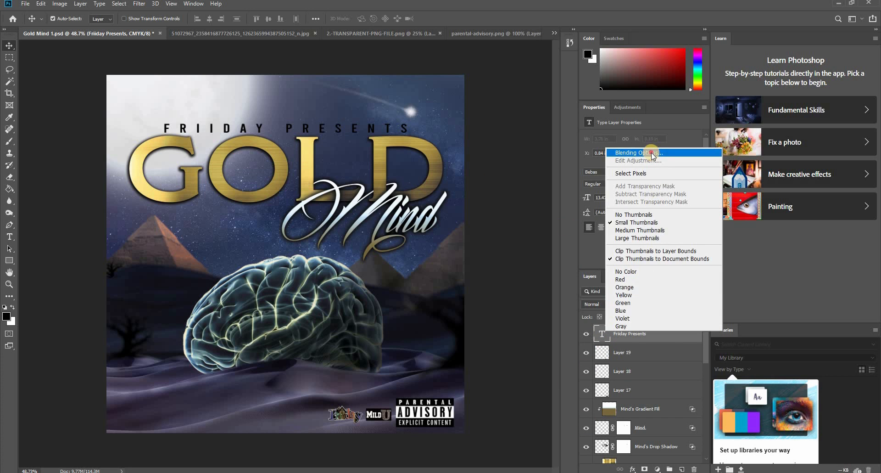
left_click(436, 168)
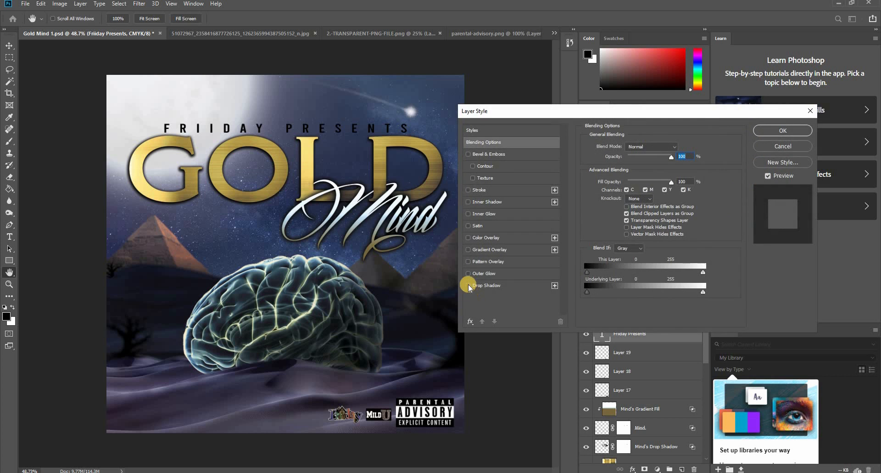
left_click(489, 286)
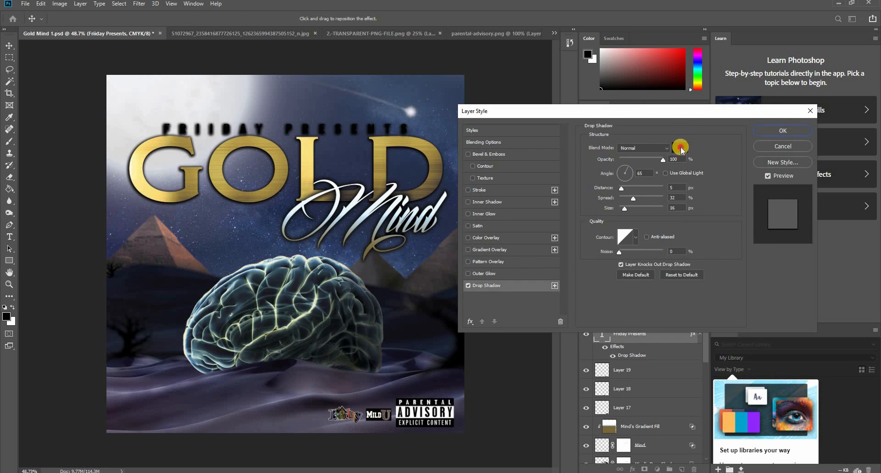
left_click(681, 148)
left_click_drag(514, 185, 431, 98)
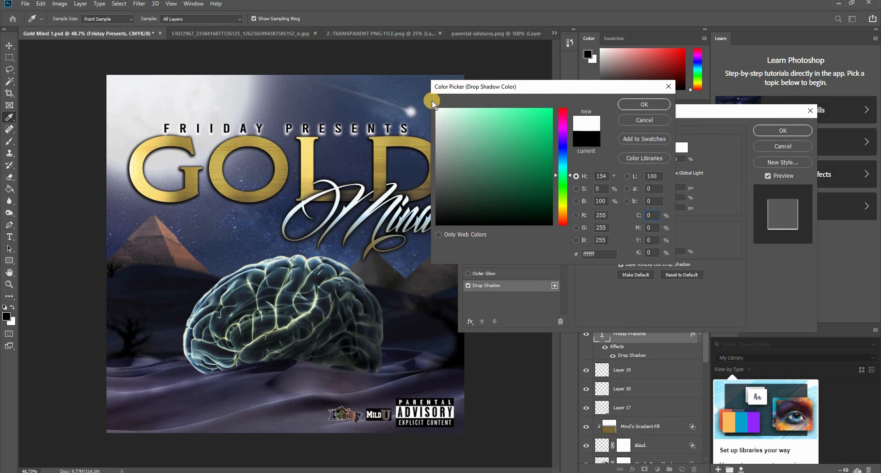
left_click(644, 104)
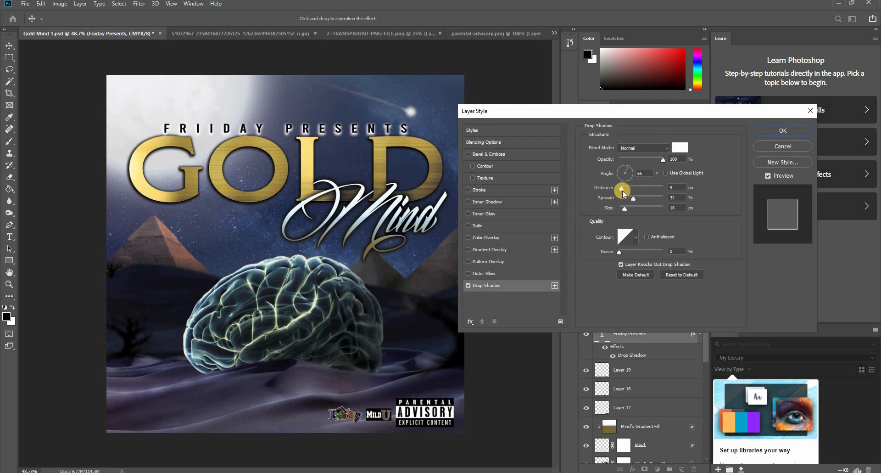
- Soften the text's drop shadow to 38% opacity, 0 px distance, 13% spread and 103 px size
left_click_drag(621, 188, 604, 192)
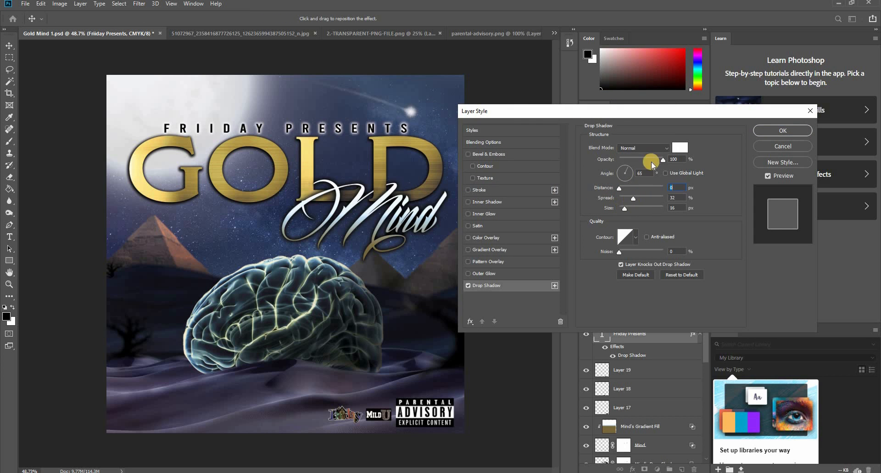
left_click_drag(664, 162, 643, 168)
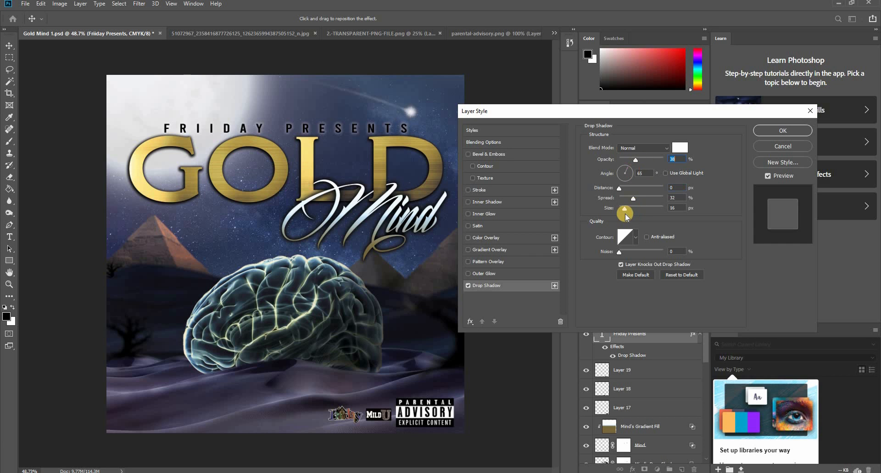
left_click_drag(620, 209, 641, 209)
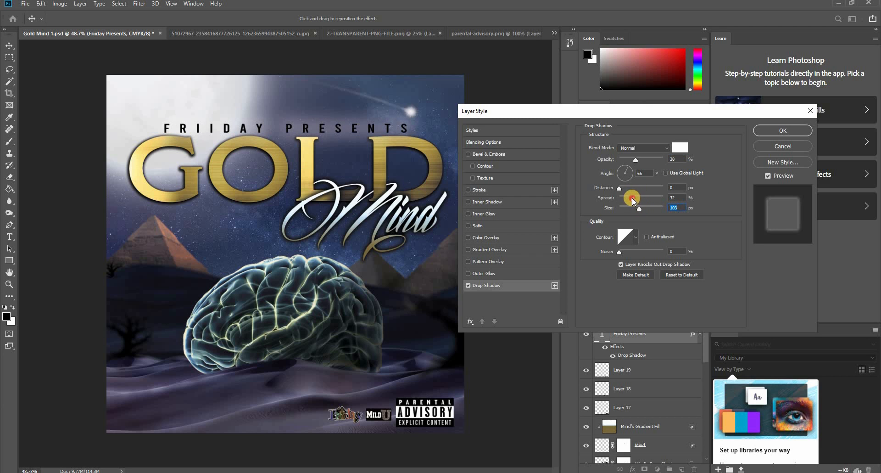
left_click_drag(632, 198, 627, 200)
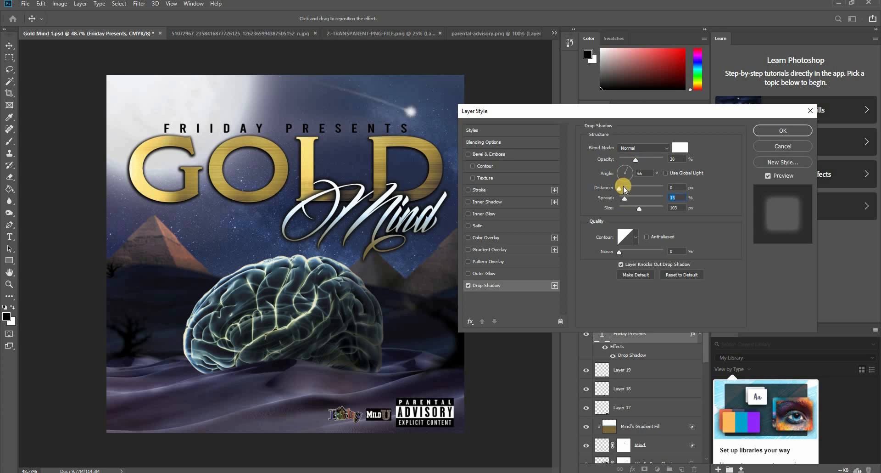
- Add a smooth inner Bevel & Emboss with 53% depth and 51 px size to the Friiday Presents text and apply the styles
left_click(468, 155)
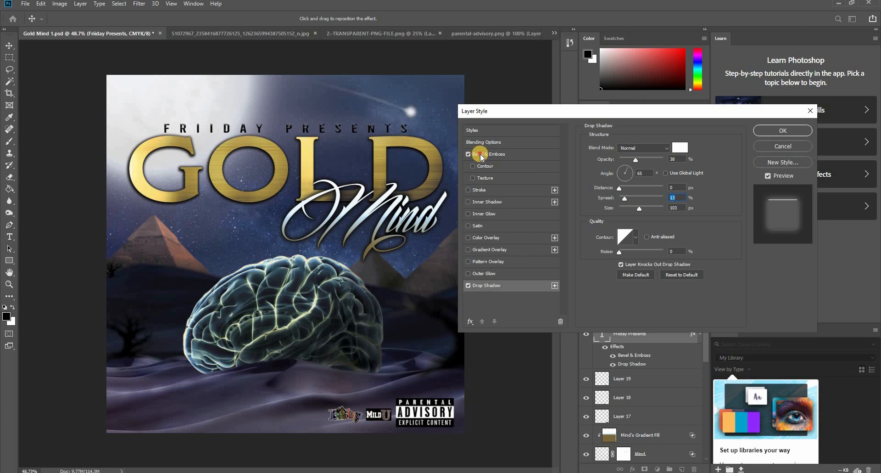
left_click(481, 157)
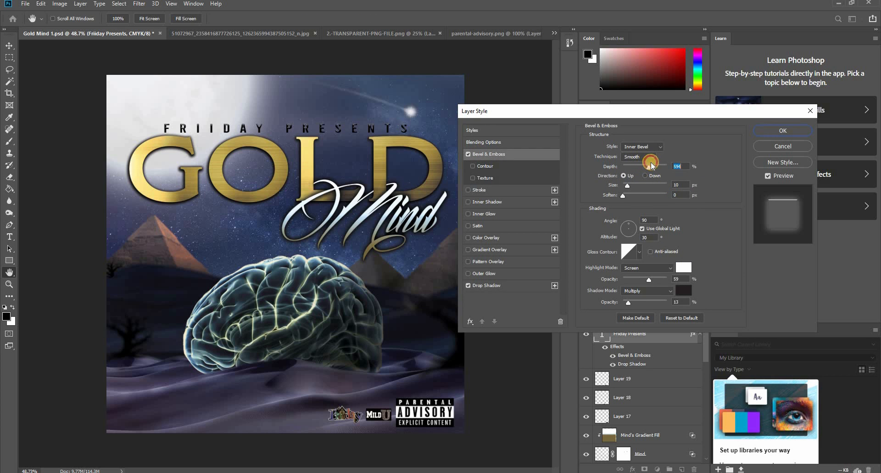
left_click_drag(652, 165, 640, 186)
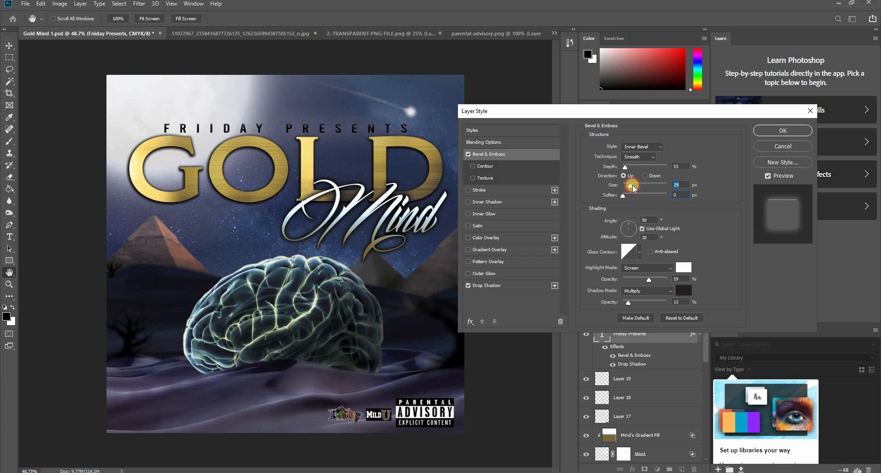
left_click_drag(636, 185, 637, 185)
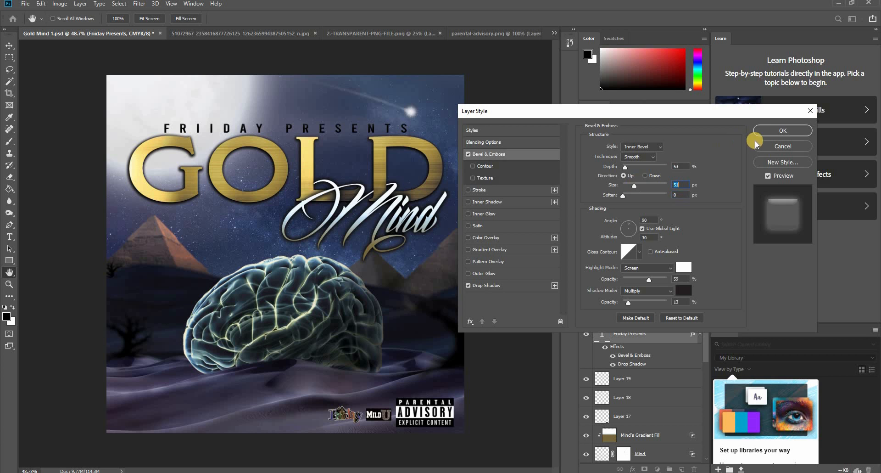
left_click(782, 130)
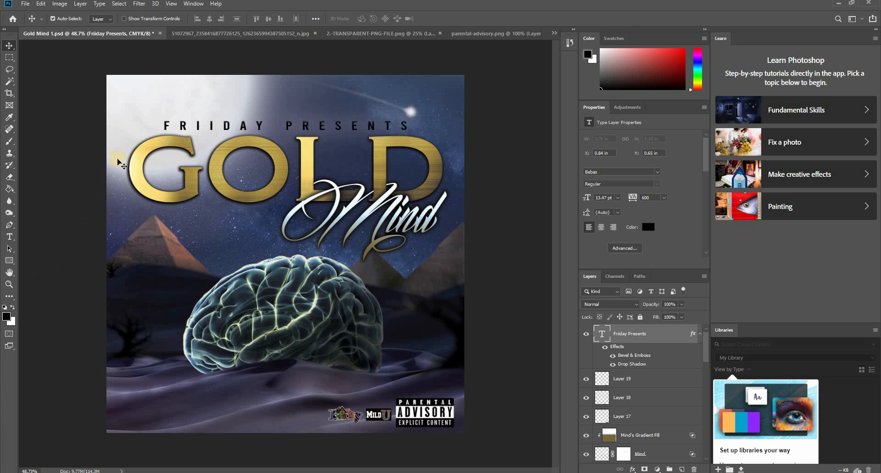
- Shift the moon layer about 0.55 in to the right and move the shooting star closer to the cover's right edge
left_click_drag(150, 100, 176, 101)
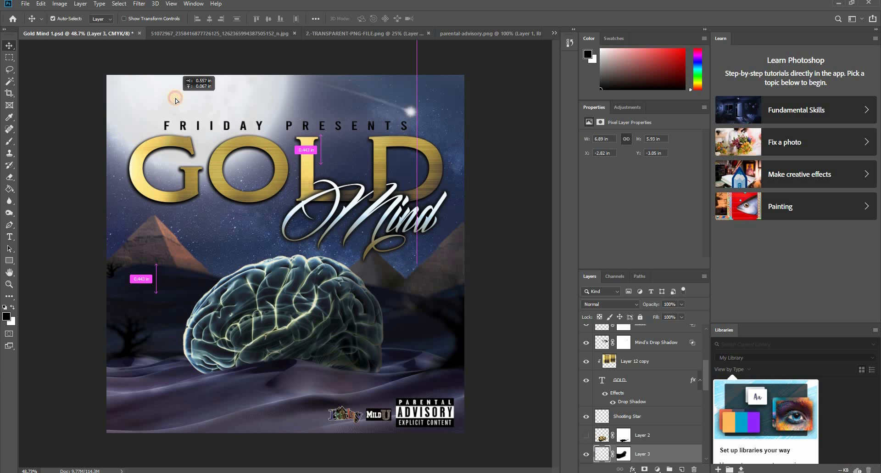
left_click_drag(142, 130, 142, 130)
left_click(337, 346)
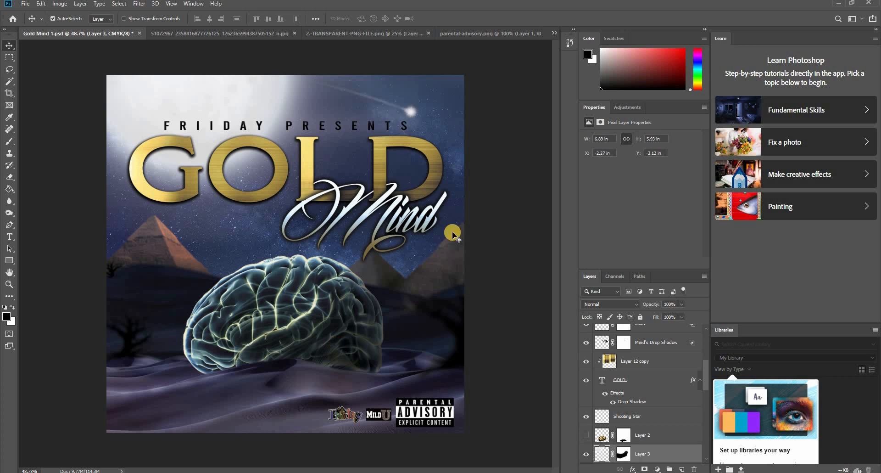
left_click_drag(415, 111, 435, 120)
left_click(512, 225)
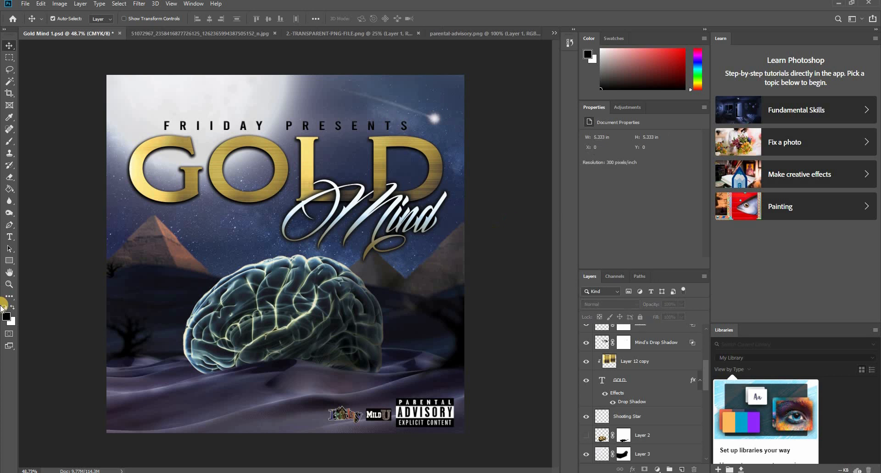
- Save the Gold Mind cover and close the other open image files, discarding the changes to the Mild U logo
key("ctrl+s")
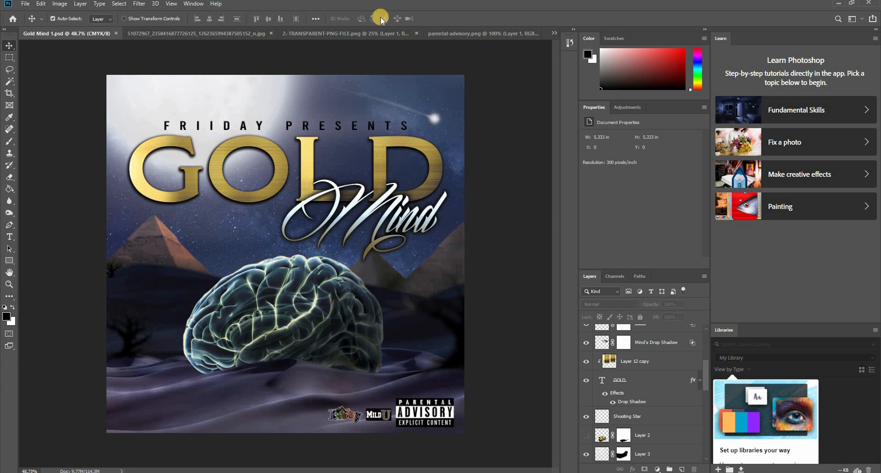
left_click(417, 33)
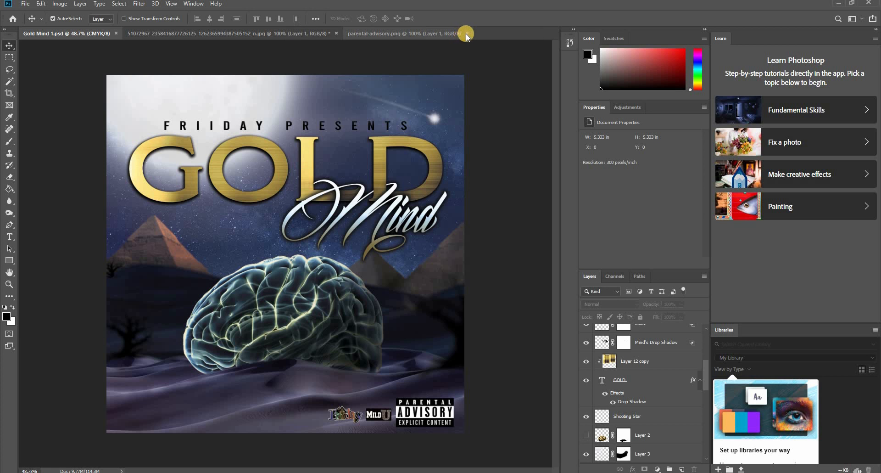
left_click(336, 33)
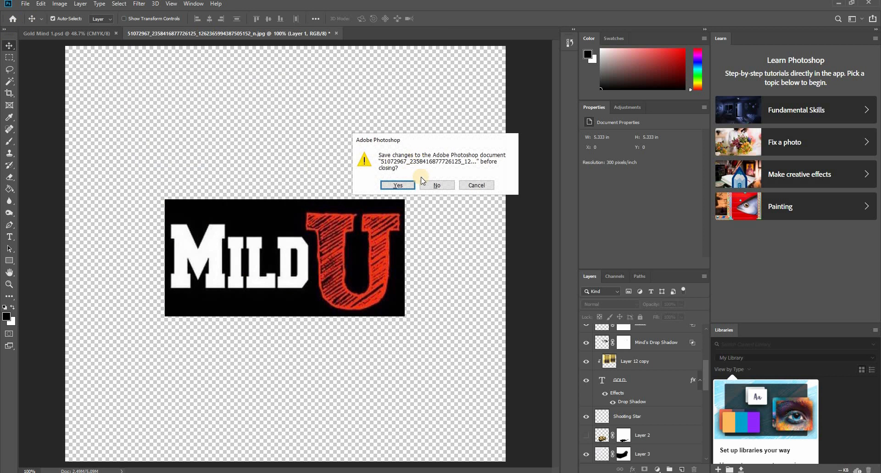
left_click(434, 185)
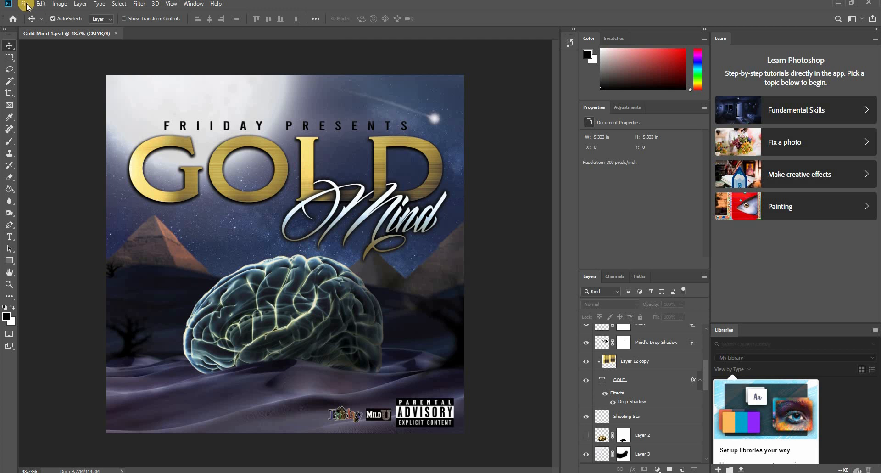
- Search the Pictures folder for "lights" and open flare.png from the Lights folder
scroll(620, 345, "up", 3)
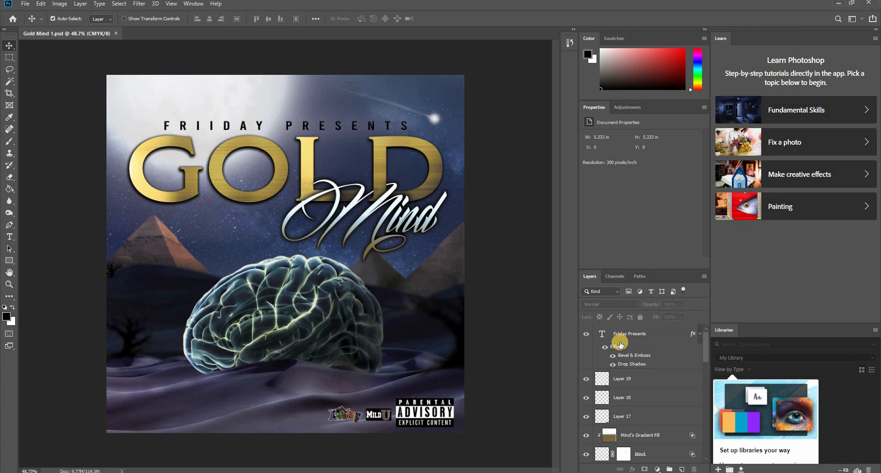
left_click(305, 262)
left_click(25, 5)
left_click(37, 21)
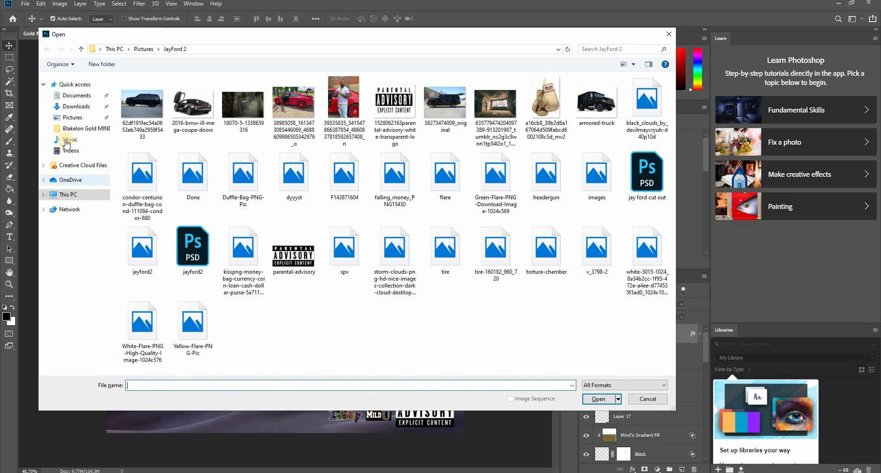
left_click(72, 117)
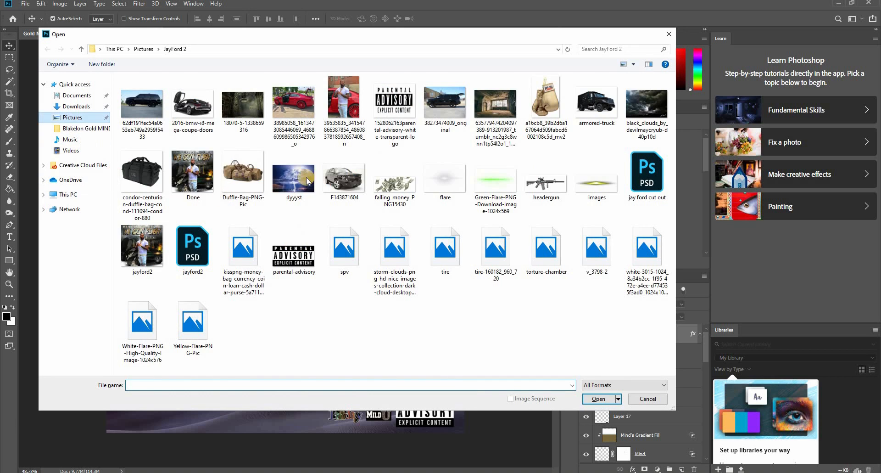
left_click(638, 48)
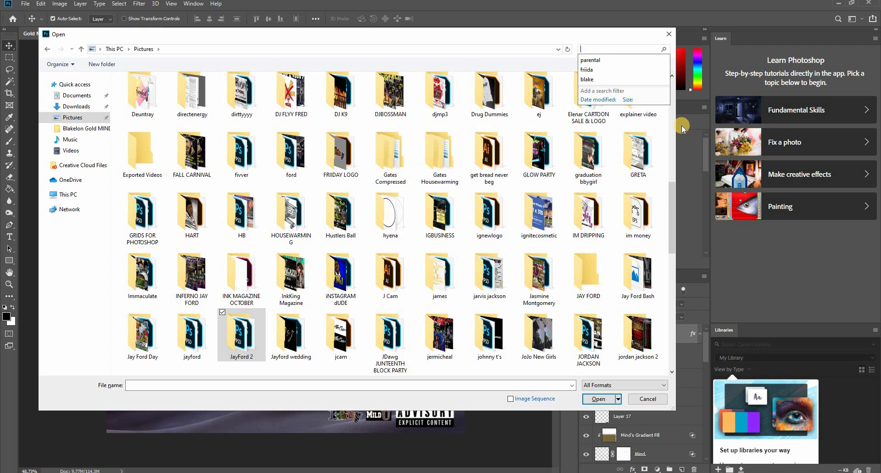
type("lights")
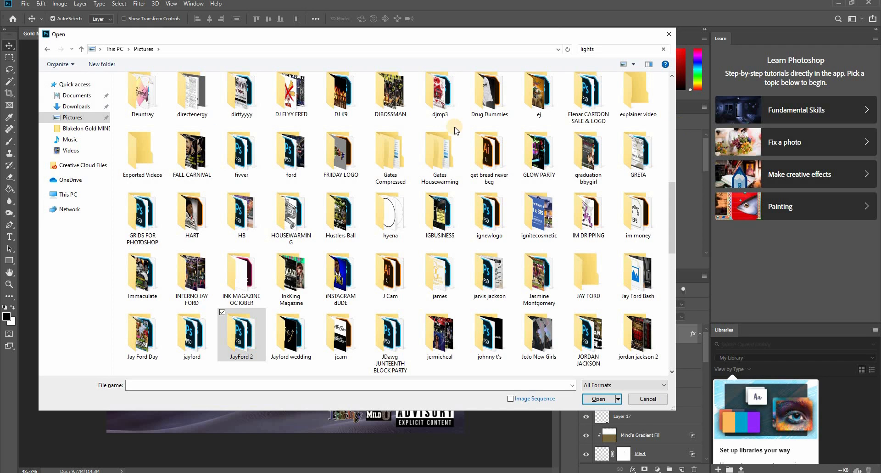
left_click(64, 195)
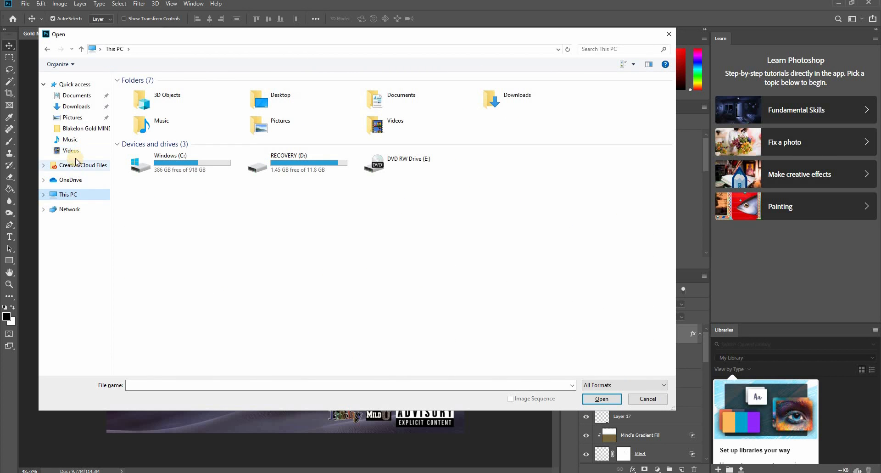
double_click(149, 187)
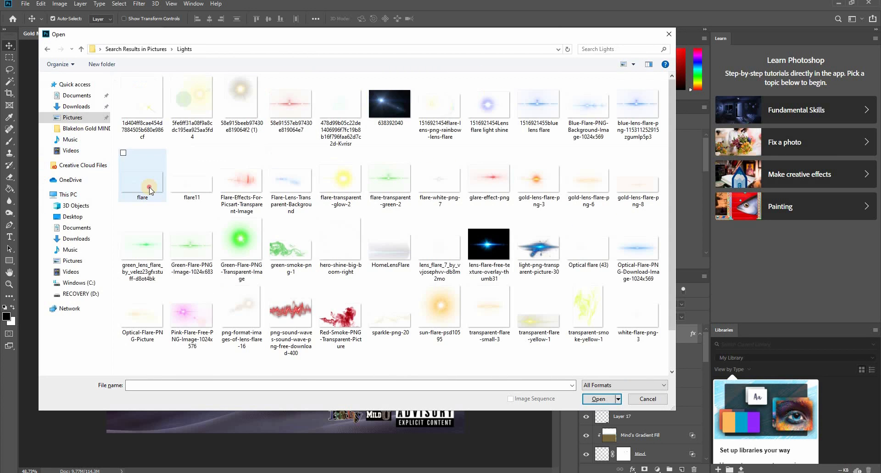
double_click(150, 188)
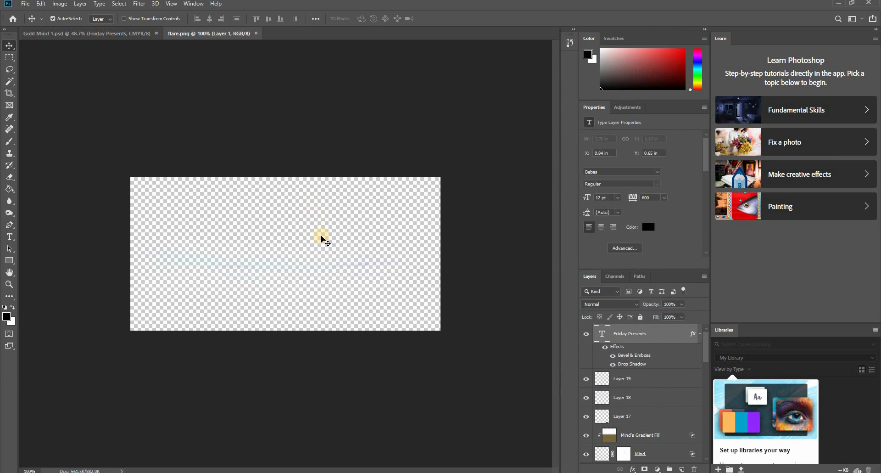
- Try the flare from flare.png as a new layer over the brain on the cover and delete that layer
left_click_drag(313, 252, 255, 272)
left_click_drag(183, 257, 361, 321)
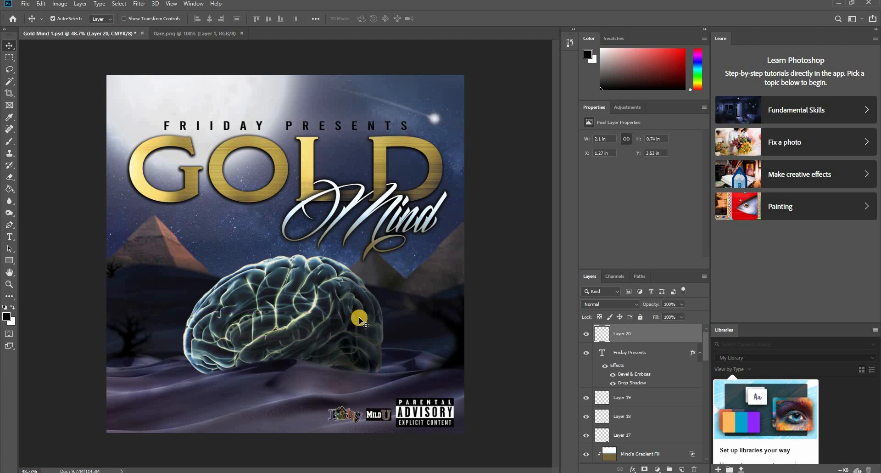
key("Delete")
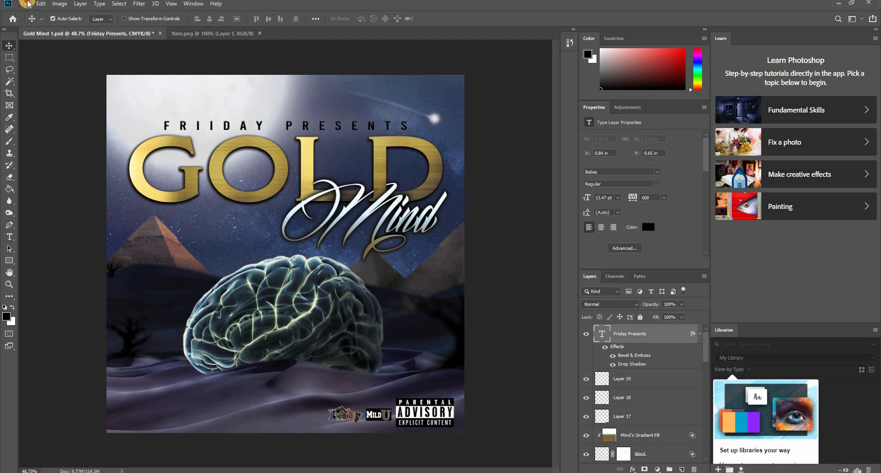
- Open HomeLensFlare.png, place its flare across the Friiday Presents line on the cover, and set its blend mode to Screen
left_click(28, 4)
left_click(34, 22)
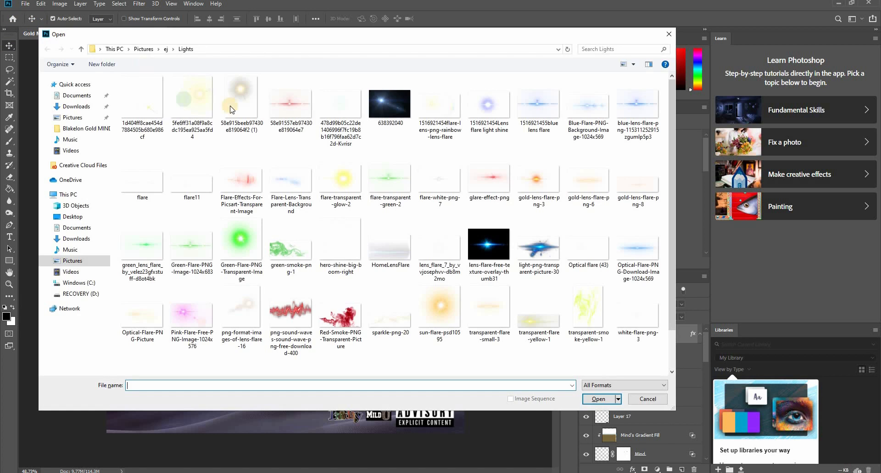
double_click(381, 255)
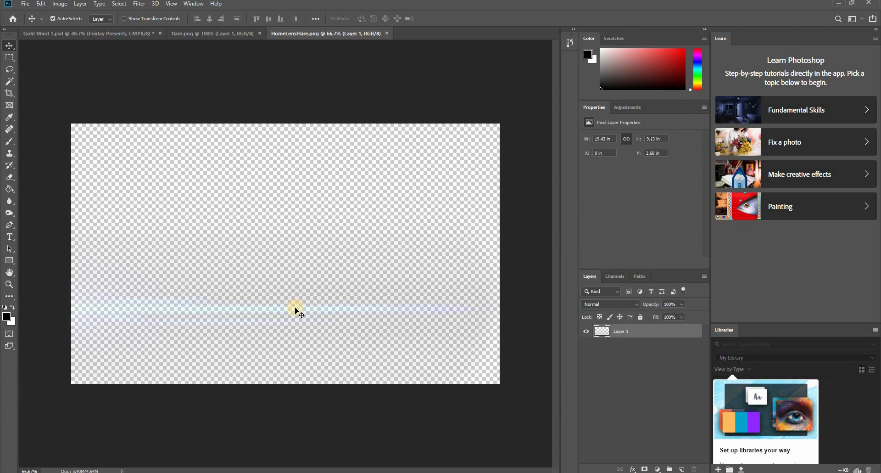
left_click_drag(182, 140, 259, 134)
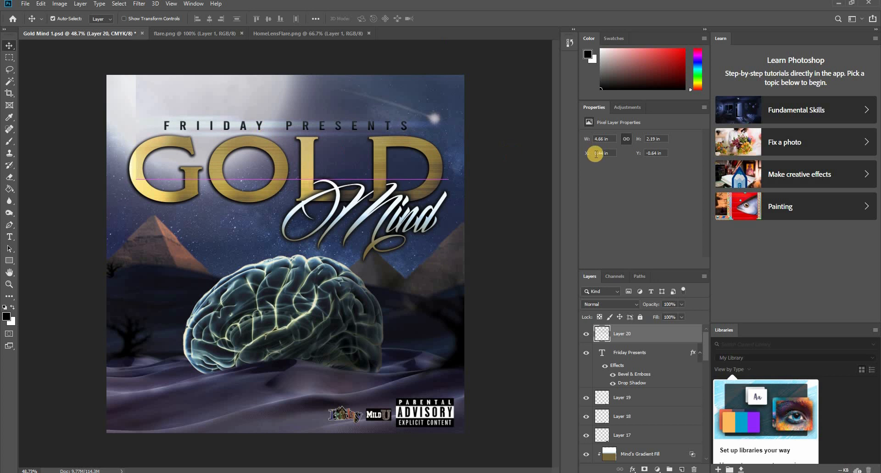
left_click(635, 306)
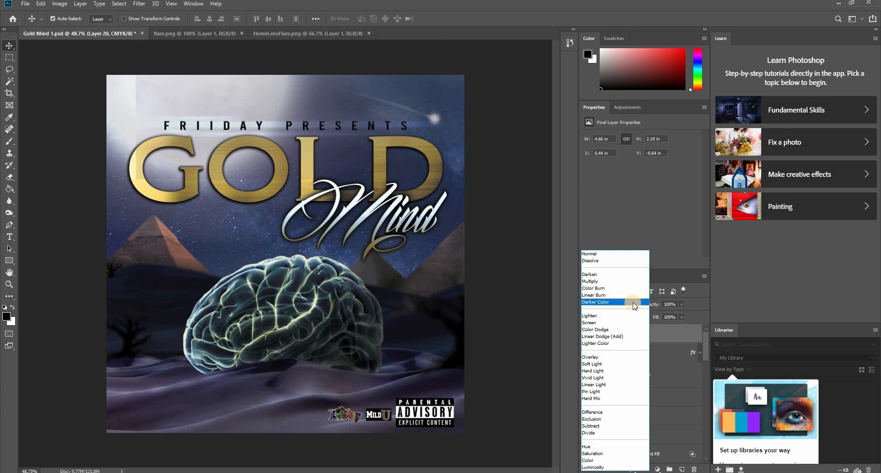
left_click(603, 322)
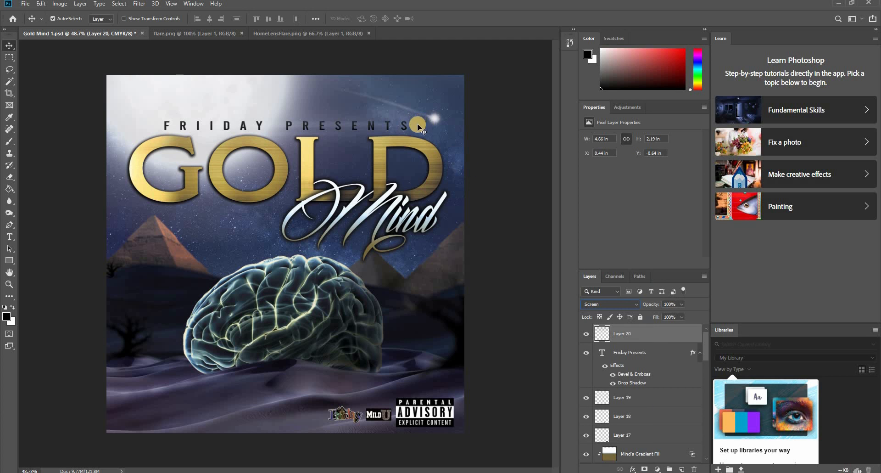
- Shift the Friiday Presents flare toward the cover's upper-right corner and place the flare from Optical flare (43).png where the D meets Mind
left_click_drag(419, 127, 502, 79)
left_click(500, 203)
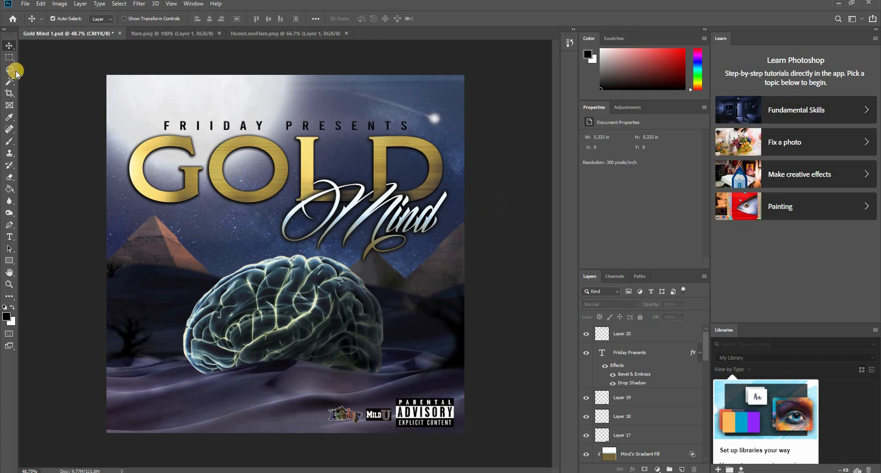
left_click(25, 4)
left_click(34, 23)
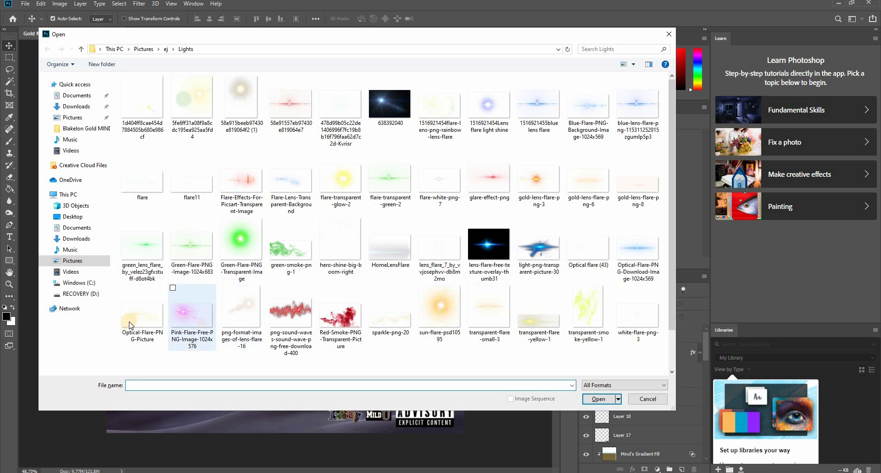
double_click(589, 253)
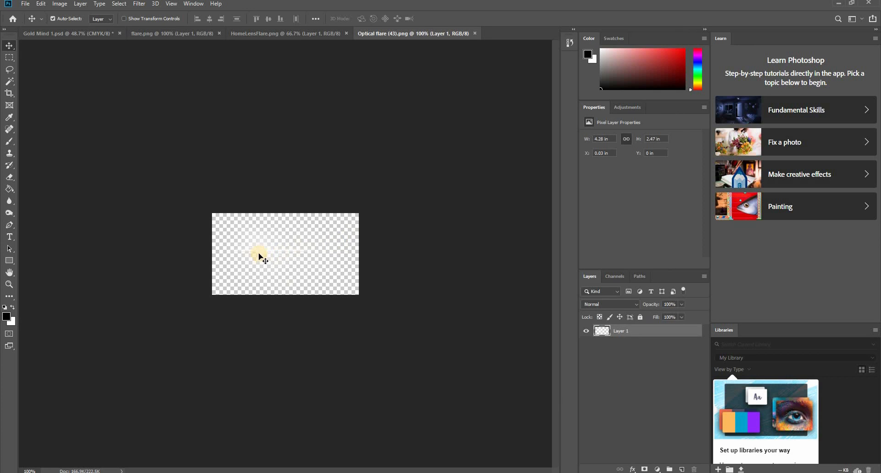
left_click_drag(220, 185, 413, 198)
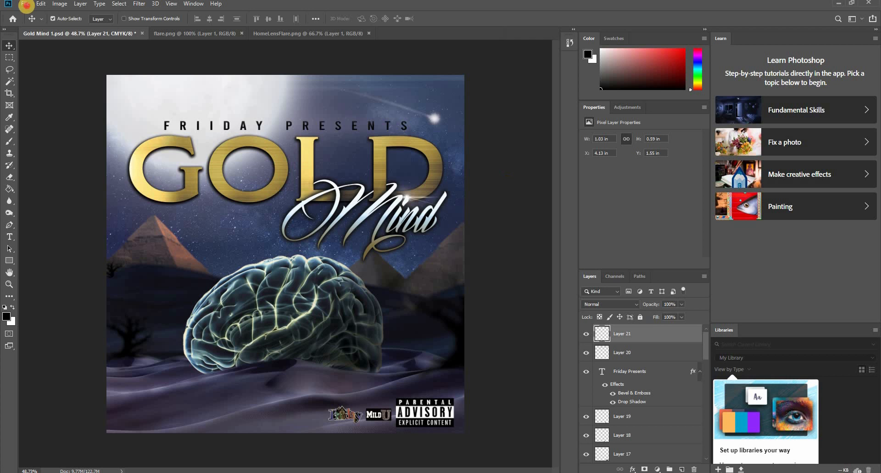
- Try reusing the flare from flare.png and close that file without saving its changes
left_click(26, 4)
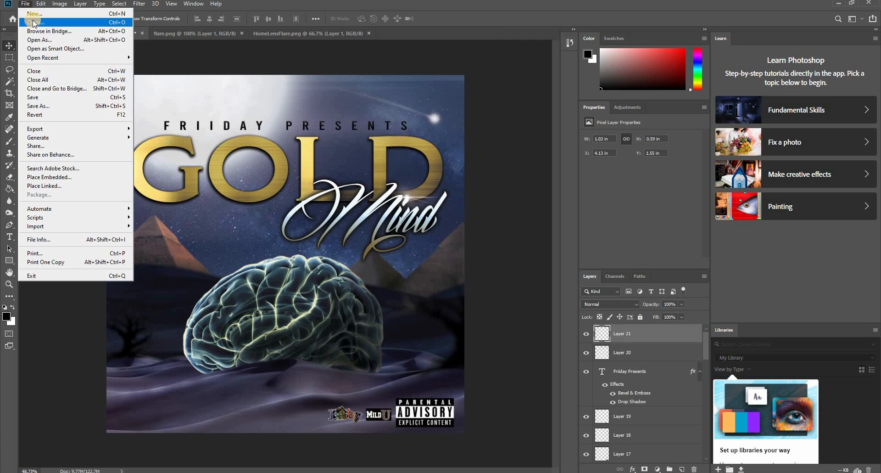
left_click(33, 23)
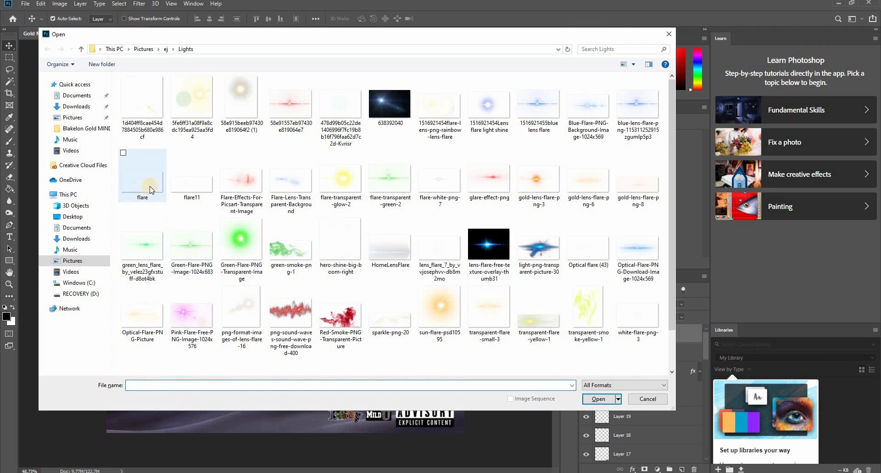
double_click(146, 186)
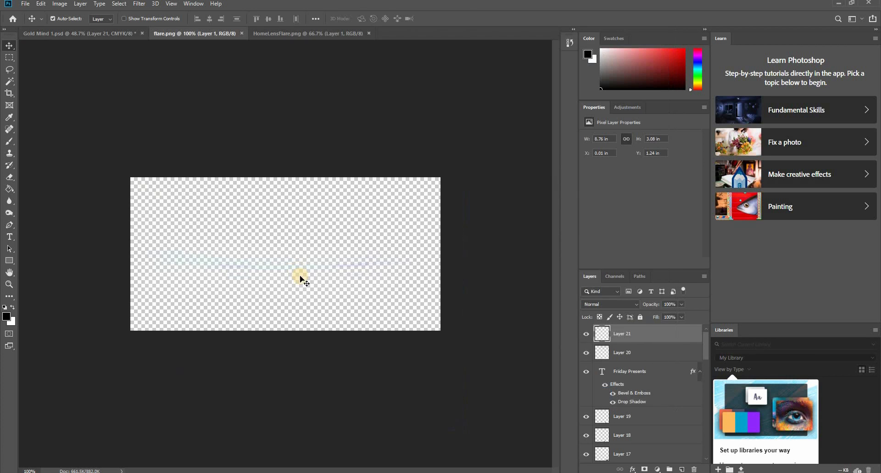
left_click_drag(276, 268, 246, 34)
left_click(246, 33)
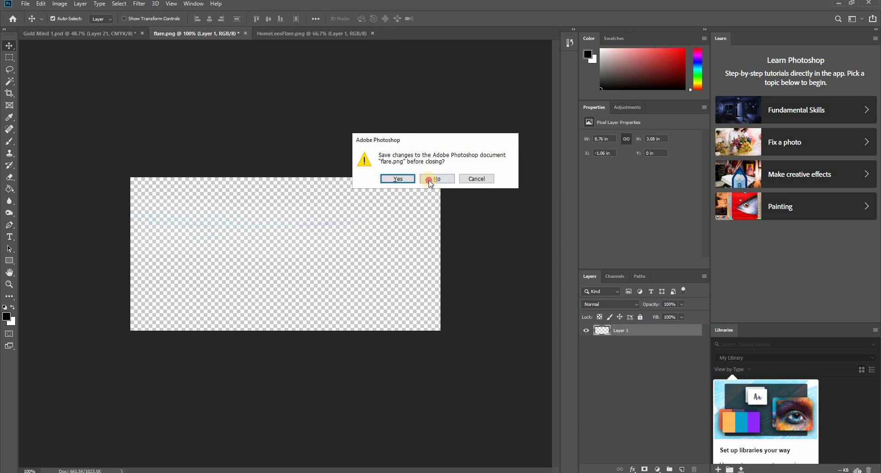
left_click(429, 180)
left_click(28, 4)
left_click(36, 22)
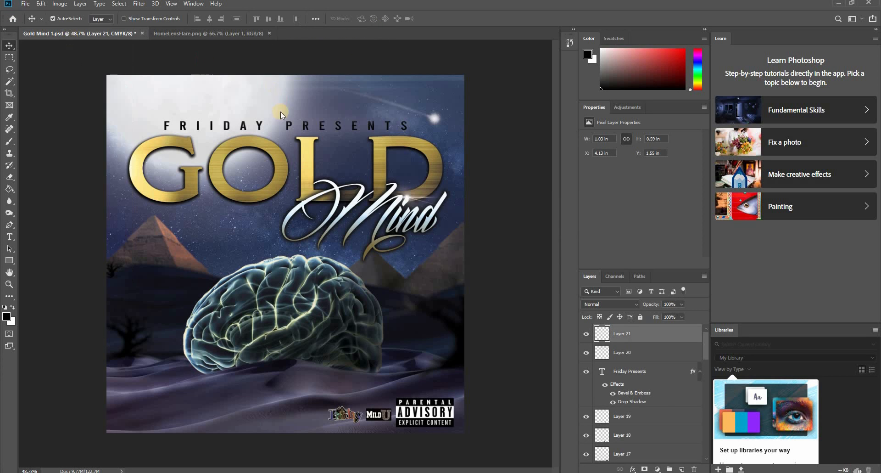
scroll(241, 316, "down", 1)
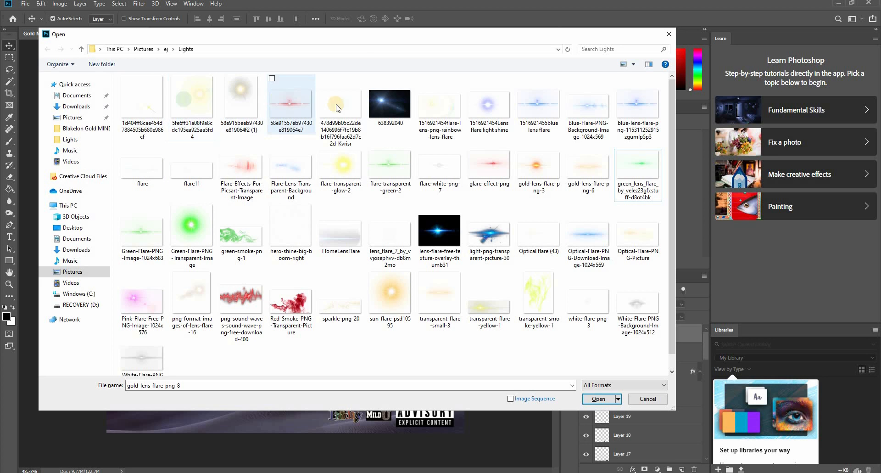
double_click(452, 110)
left_click_drag(176, 200, 267, 176)
left_click_drag(307, 155, 302, 330)
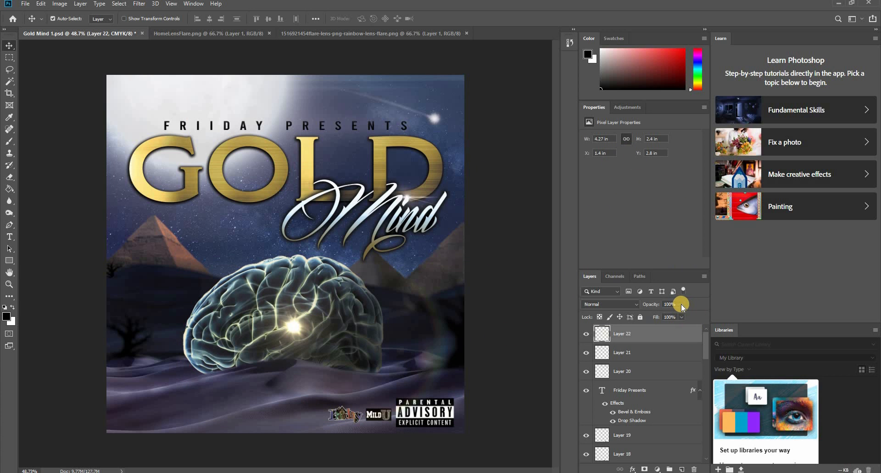
- Set the brain flare layer's blend mode to Overlay and toggle its visibility to compare the effect
left_click(632, 305)
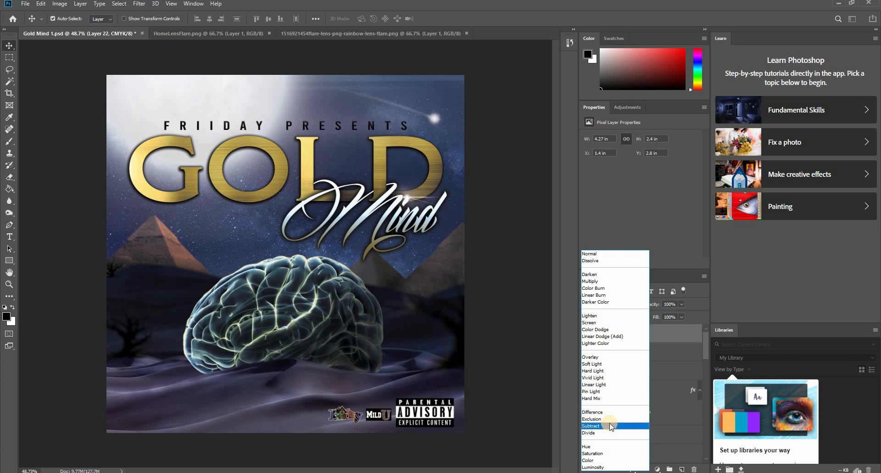
left_click(607, 356)
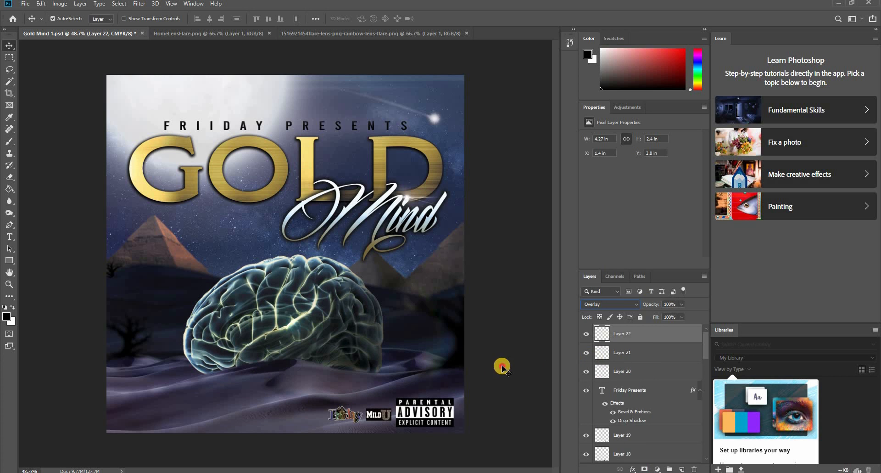
left_click(503, 367)
left_click(587, 335)
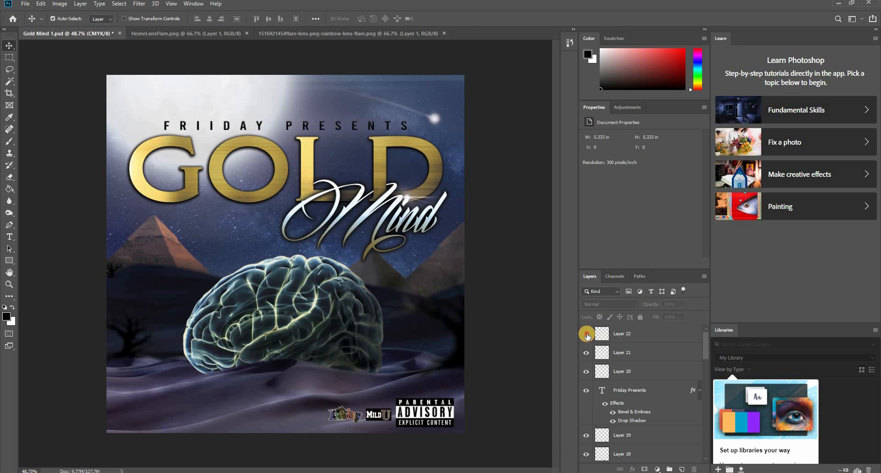
left_click(587, 336)
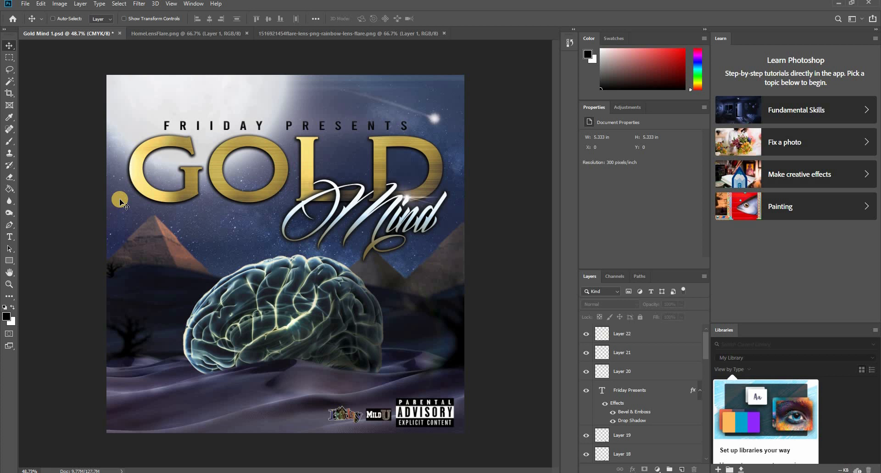
- Identify the sky's Background layer by toggling its visibility and create a new empty layer directly above it
scroll(288, 186, "down", 2)
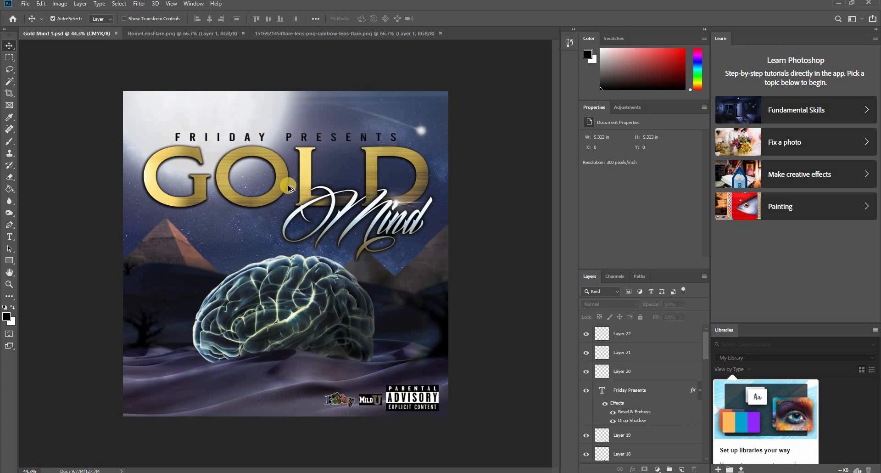
scroll(288, 187, "up", 2)
scroll(288, 187, "down", 2)
left_click(169, 400)
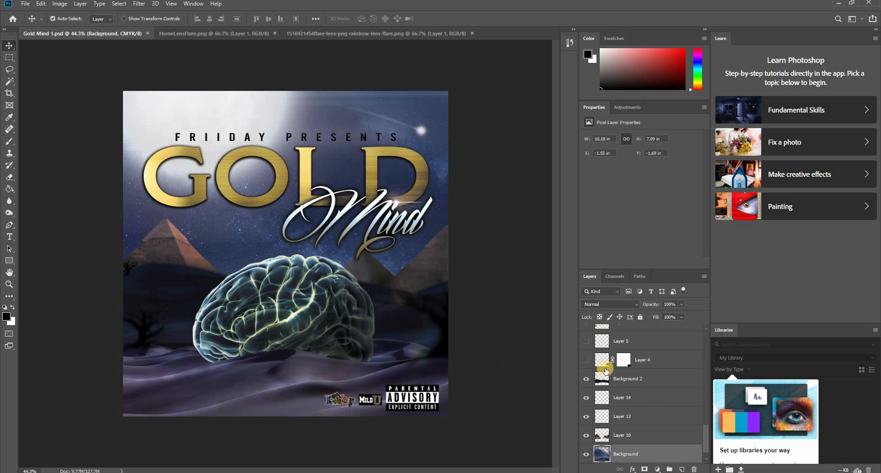
scroll(641, 409, "down", 1)
left_click(585, 435)
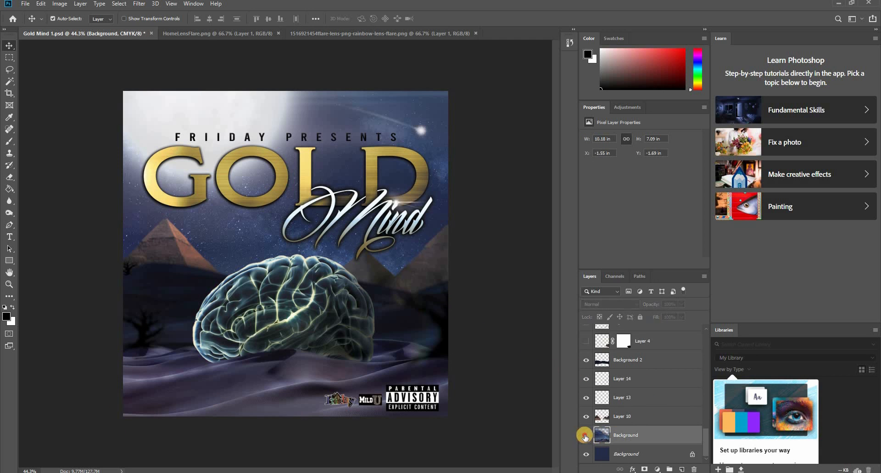
left_click(585, 435)
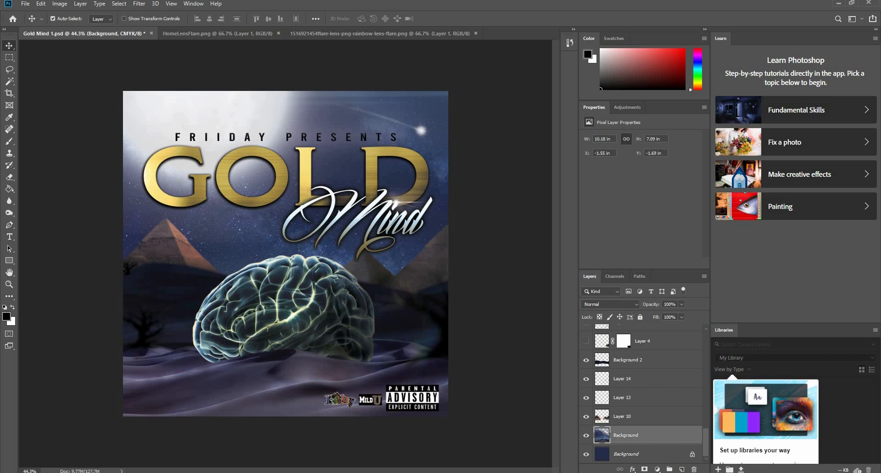
left_click(683, 468)
- Paint black shading around the cover's lower, left and upper-right edges on the new layer with a 600-pixel brush at 47% opacity
key("b")
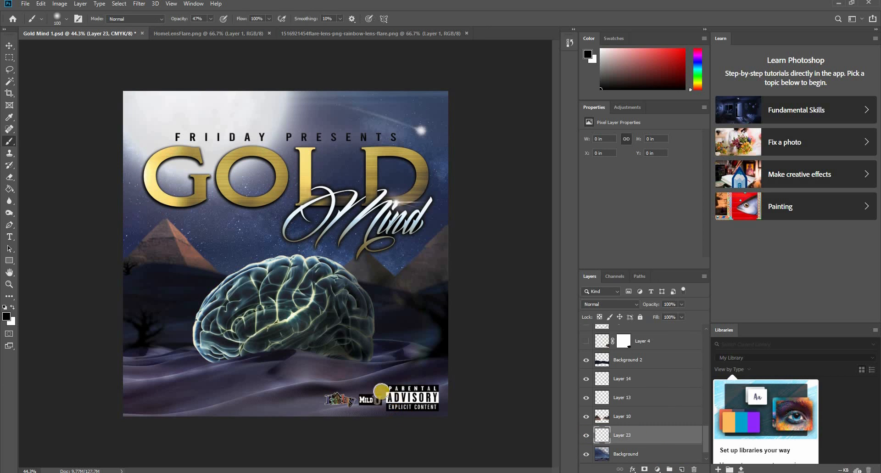
key("bracketright")
key("bracketright")
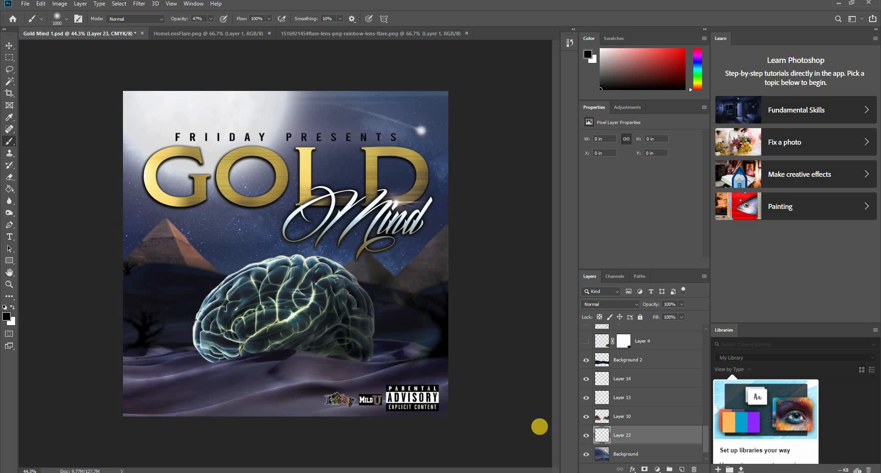
key("bracketright")
key("bracketright")
key("bracketright")
key("bracketright")
key("bracketright")
key("bracketright")
key("bracketright")
key("bracketright")
key("bracketright")
key("bracketleft")
key("bracketleft")
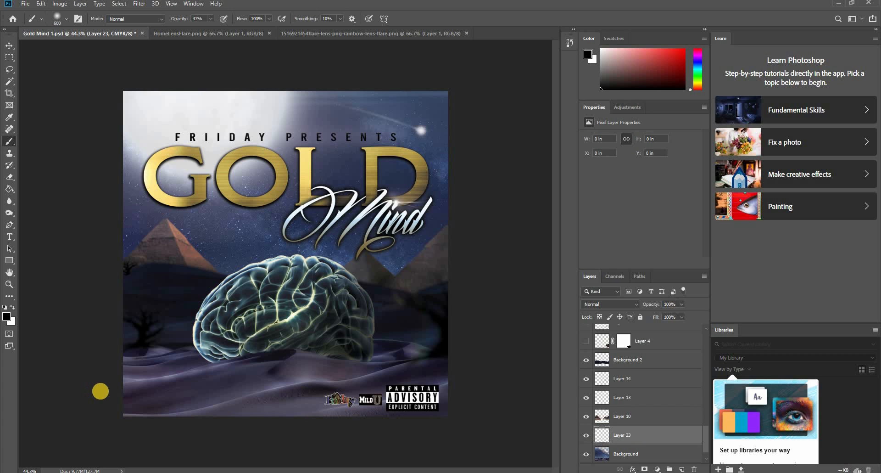
left_click(155, 430)
mouse_move(154, 429)
left_mouse_down()
mouse_move(358, 456)
mouse_move(496, 403)
mouse_move(456, 427)
mouse_move(224, 455)
mouse_move(427, 419)
mouse_move(40, 428)
left_mouse_up()
mouse_move(36, 399)
left_mouse_down()
mouse_move(523, 238)
mouse_move(491, 240)
mouse_move(486, 364)
mouse_move(73, 218)
mouse_move(81, 305)
mouse_move(73, 374)
mouse_move(93, 220)
left_mouse_up()
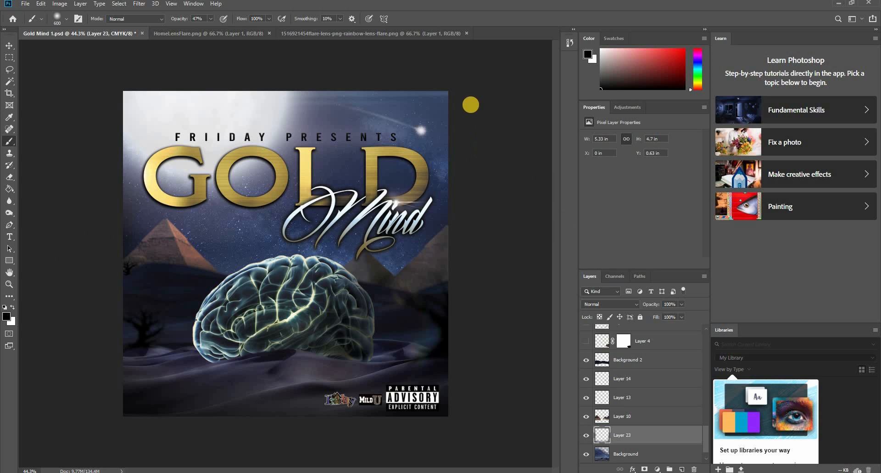
mouse_move(482, 92)
left_mouse_down()
mouse_move(257, 64)
mouse_move(495, 129)
left_mouse_up()
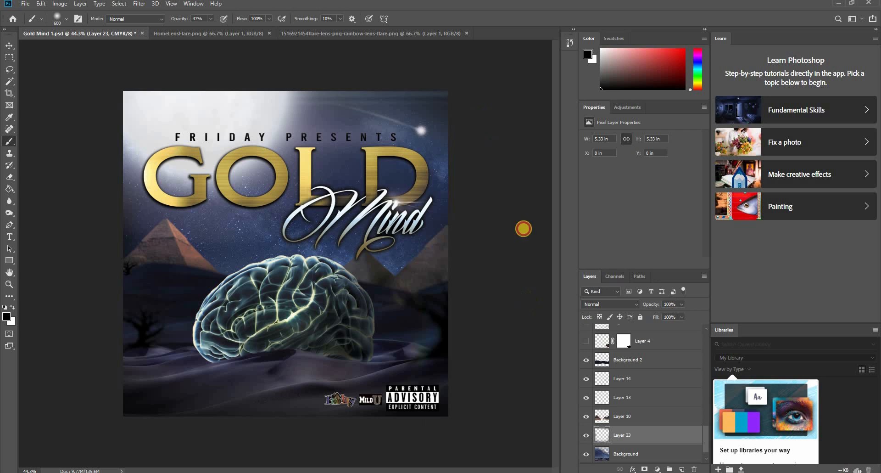